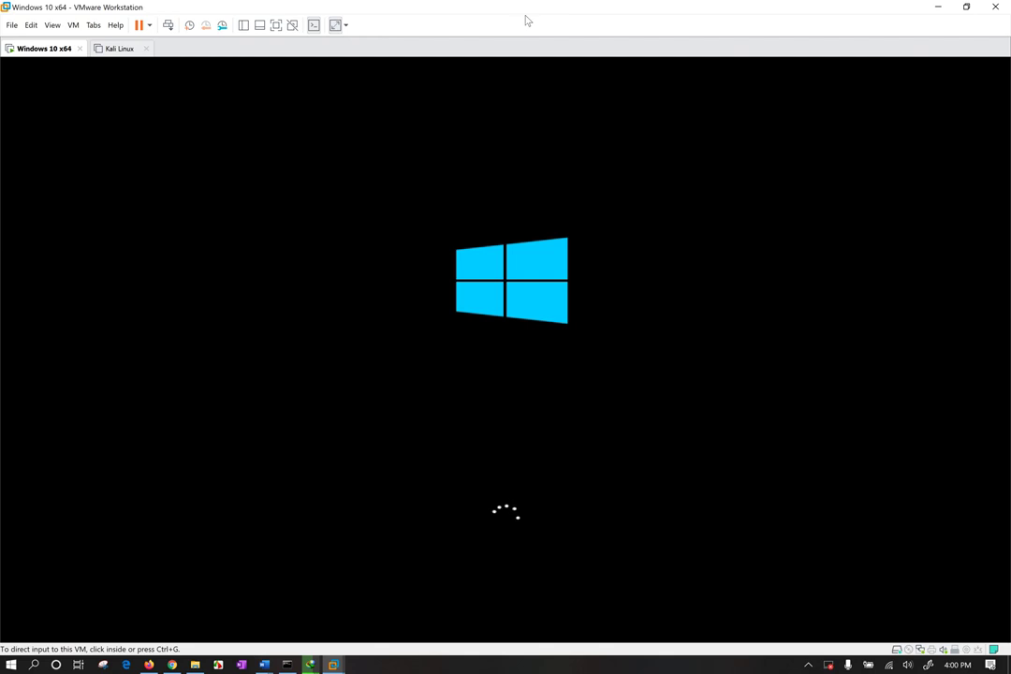
Bring Chrome in front of the VM and dismiss the RealVNC cookie notice.
click(943, 9)
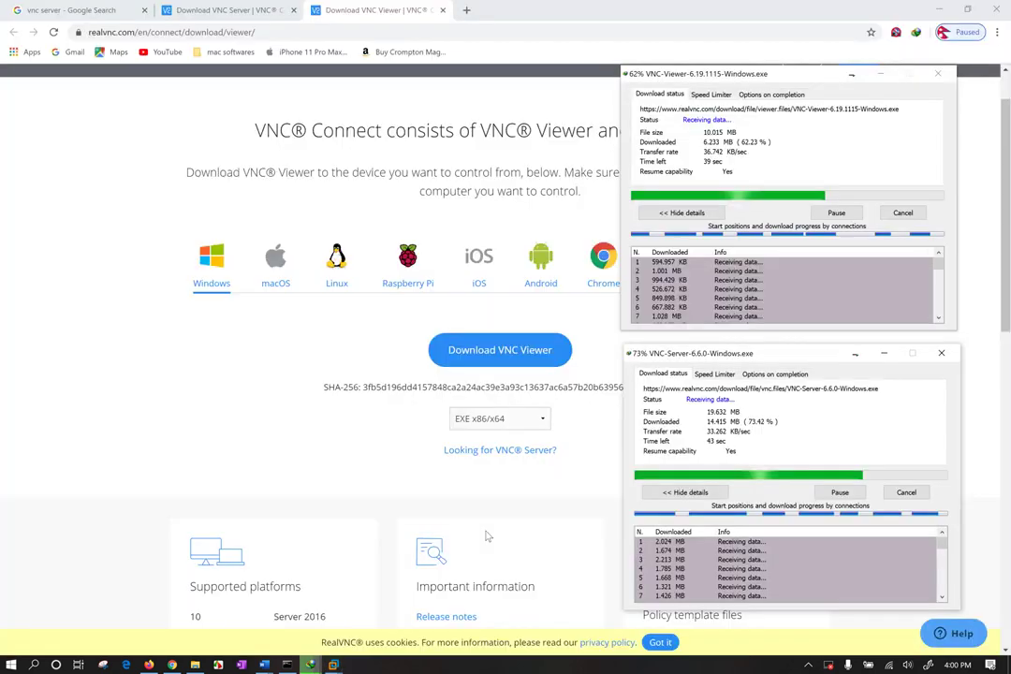
click(231, 463)
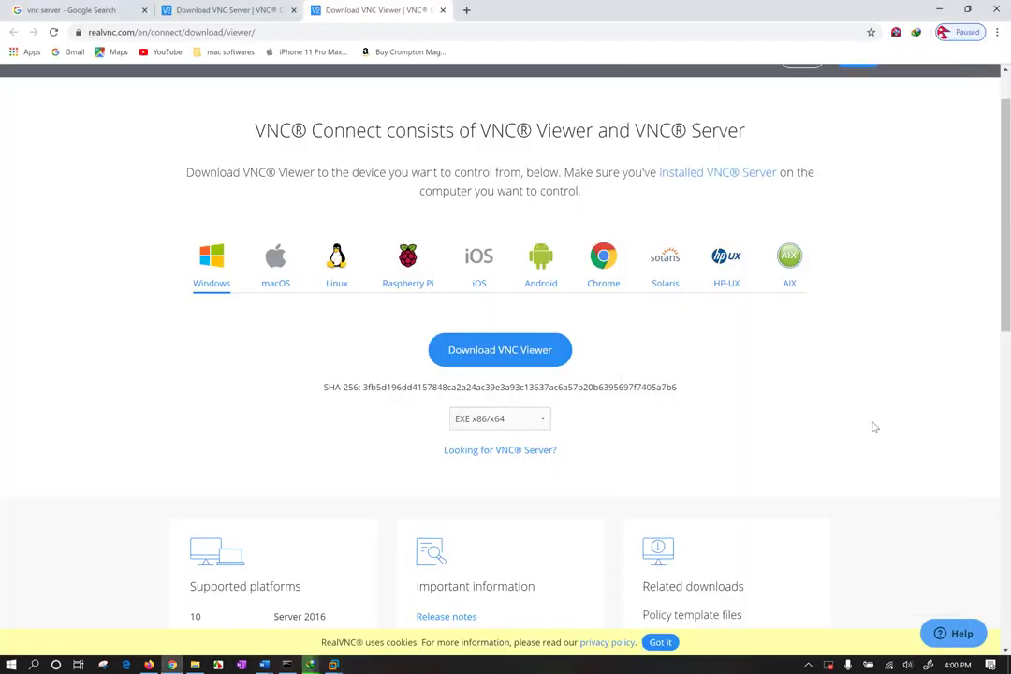
click(661, 643)
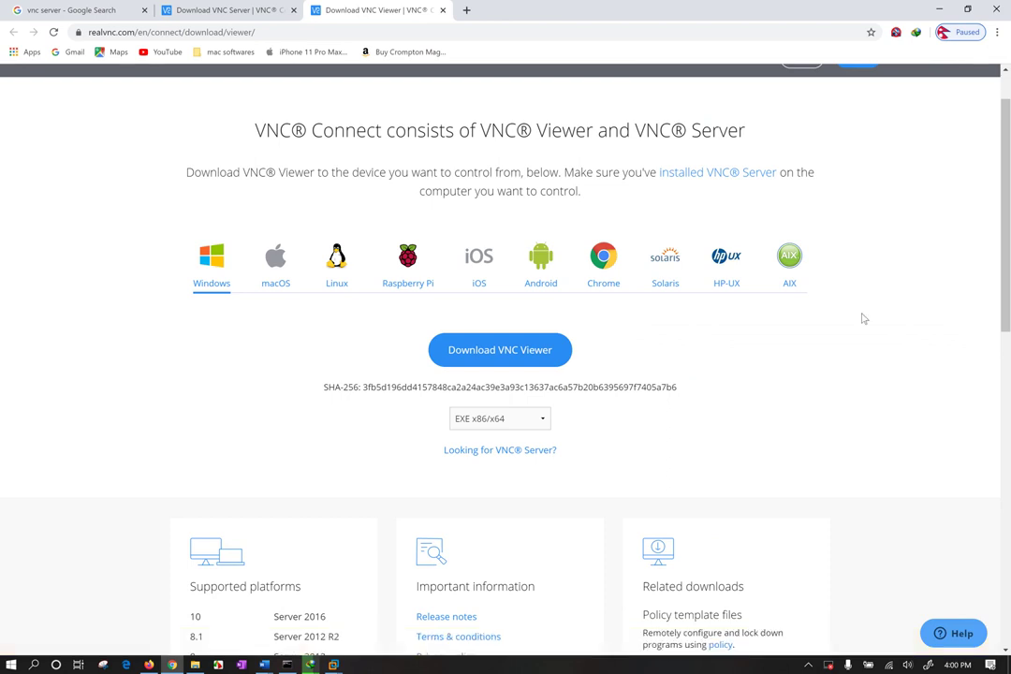
scroll(861, 281, up, 2)
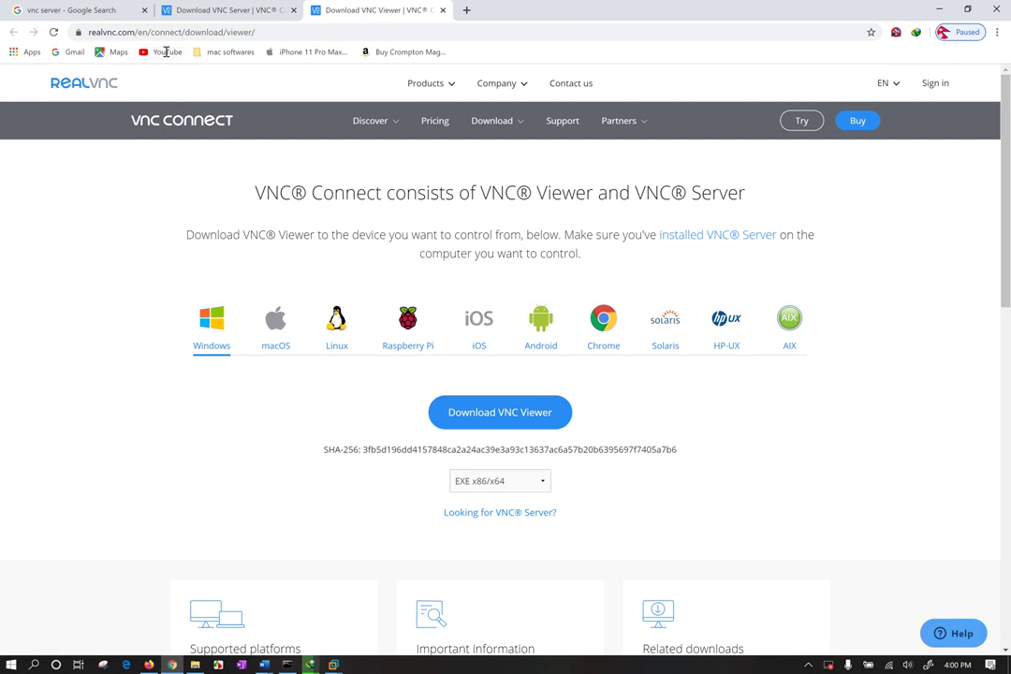
Go from the Download VNC Server tab back to the Google results for 'vnc server'.
click(282, 10)
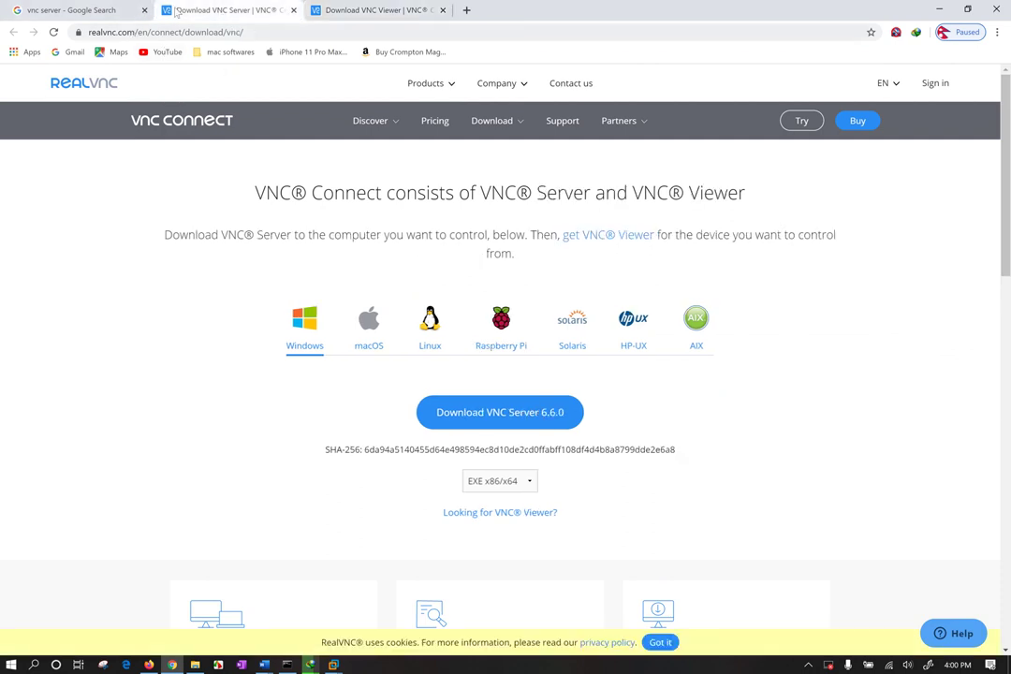
click(97, 8)
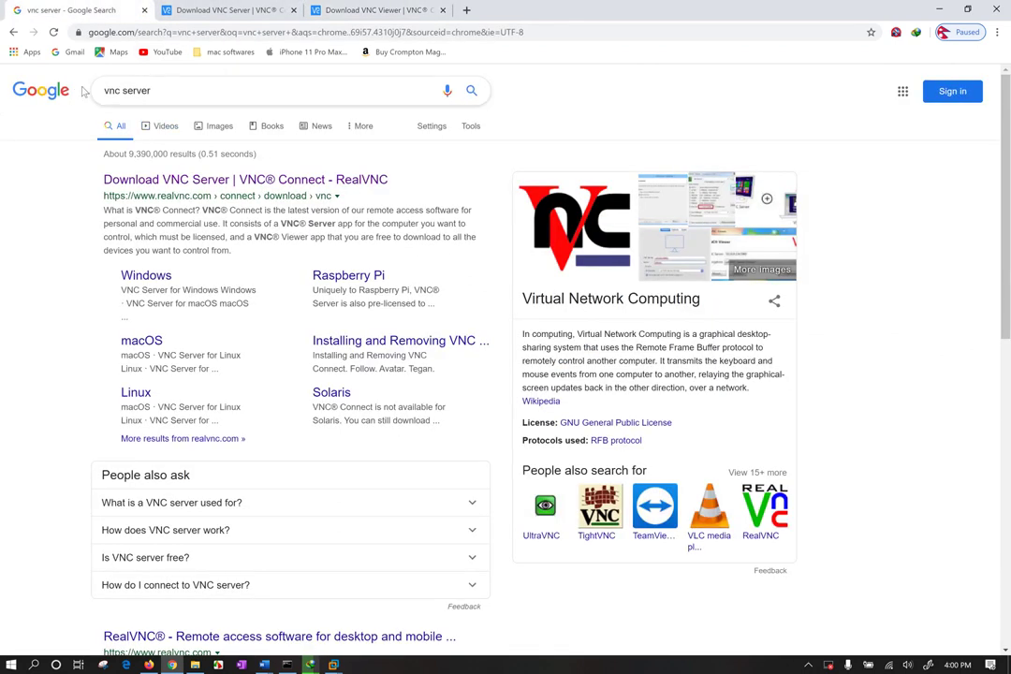
key(ctrl+a)
click(33, 235)
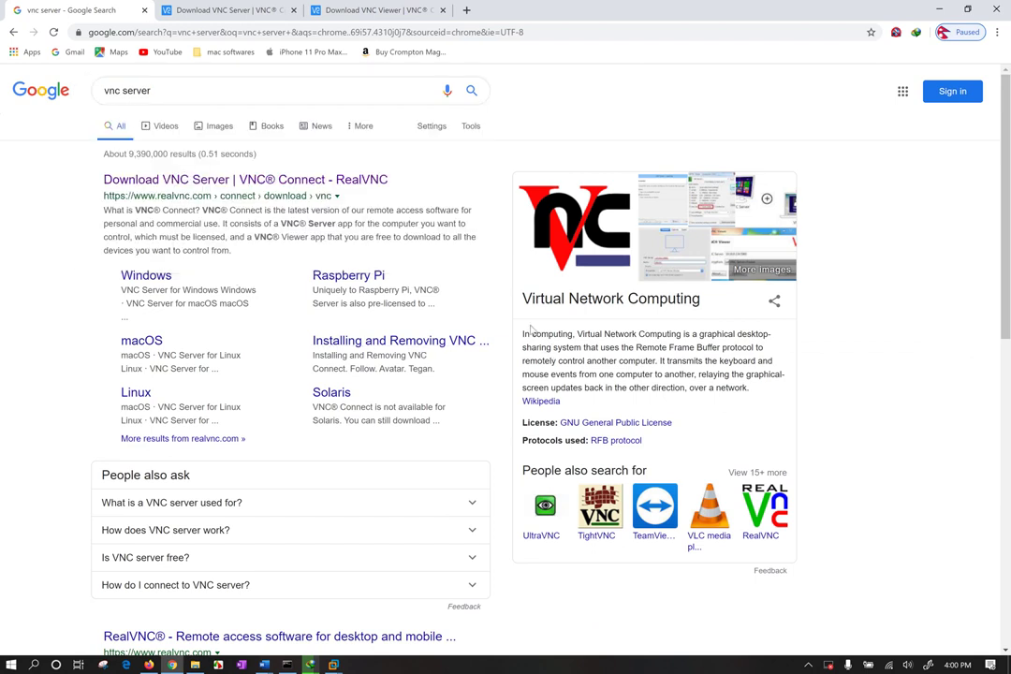
drag(705, 300, 505, 296)
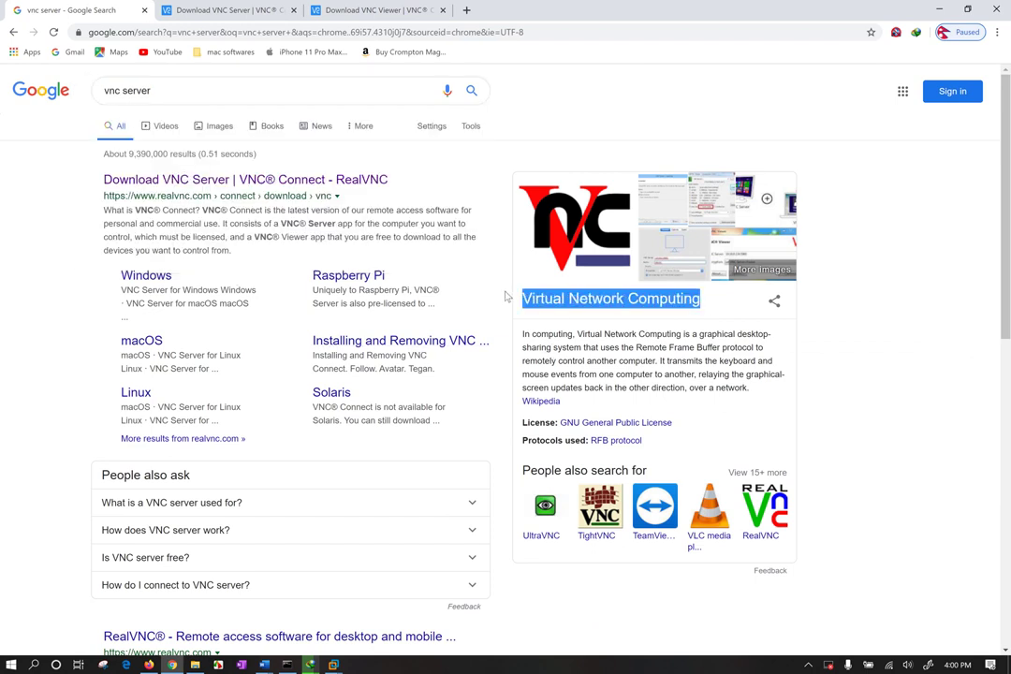
click(449, 236)
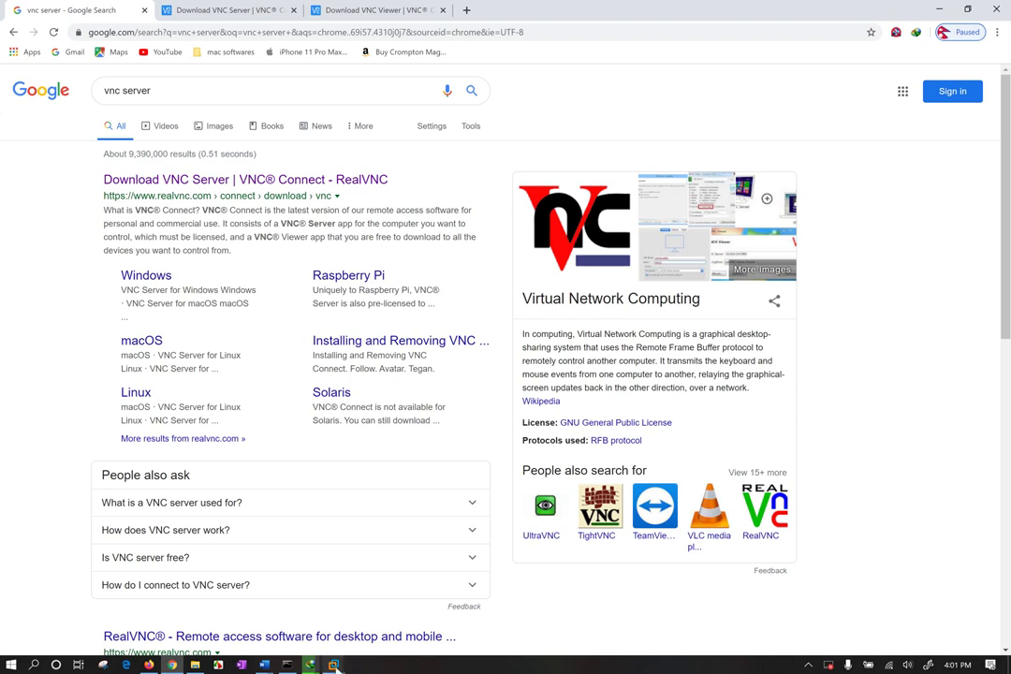
Open the Windows 10 x64 VM, dismiss its lock screen and sign in with the account password.
key(alt+Tab)
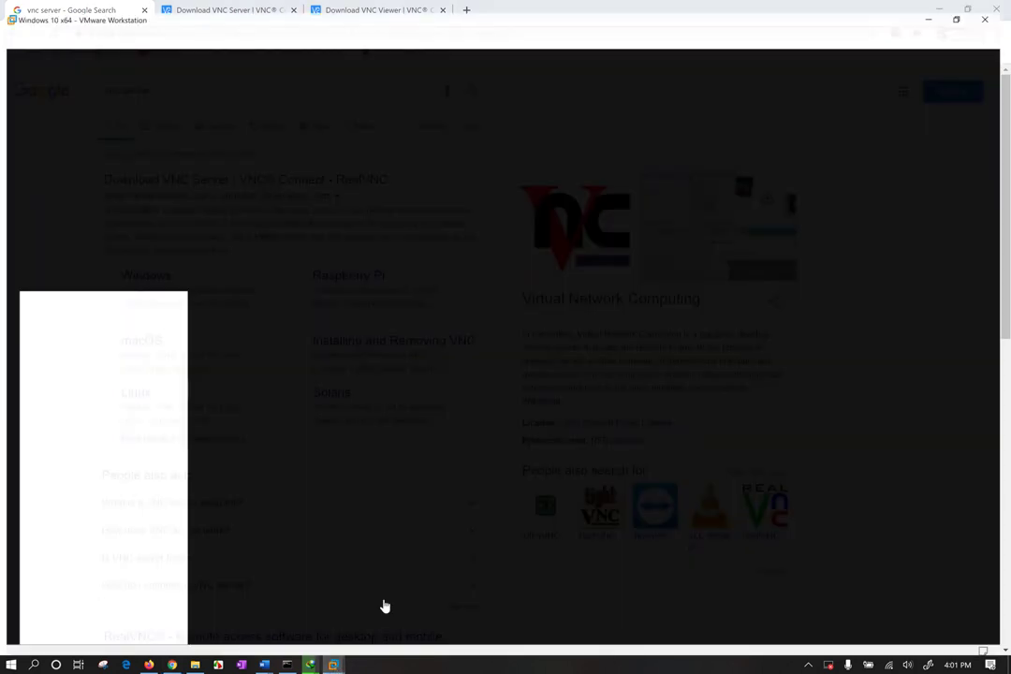
click(44, 49)
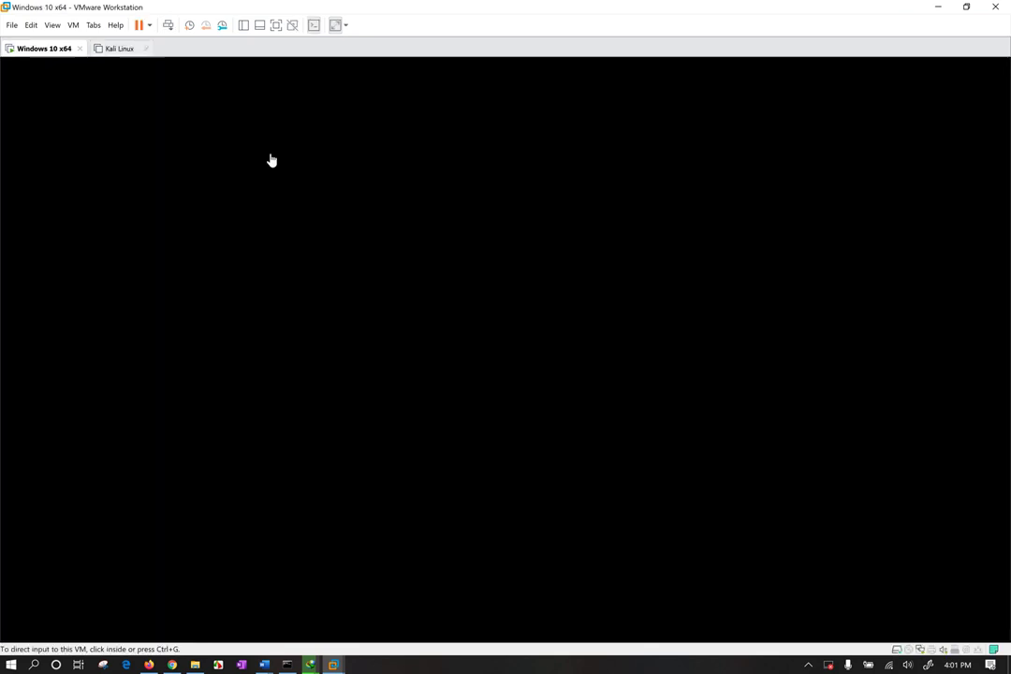
click(271, 158)
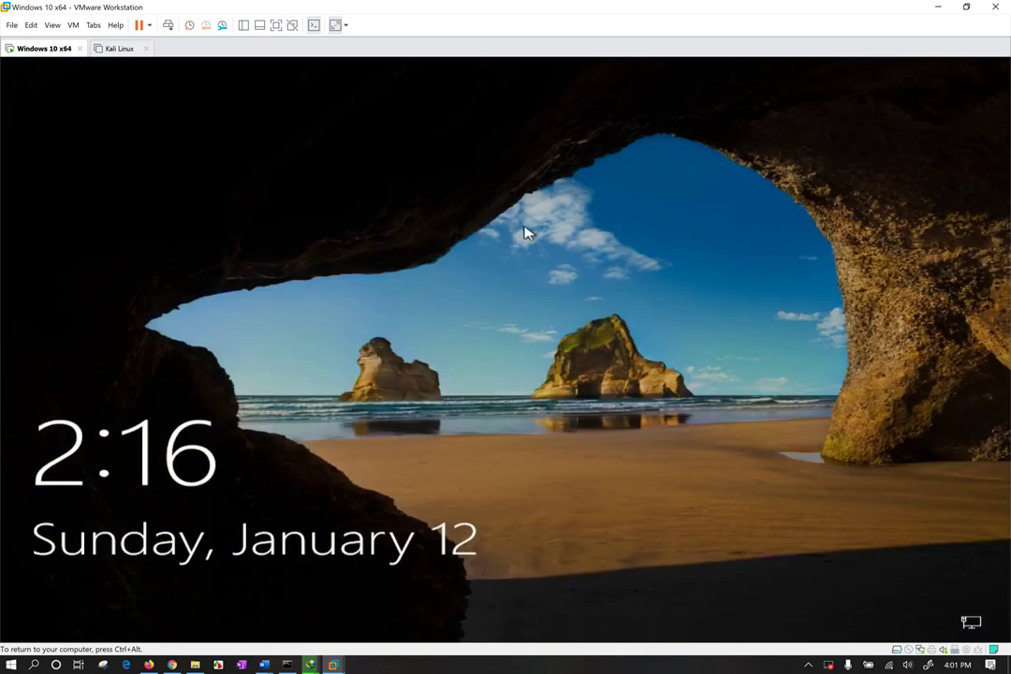
click(526, 233)
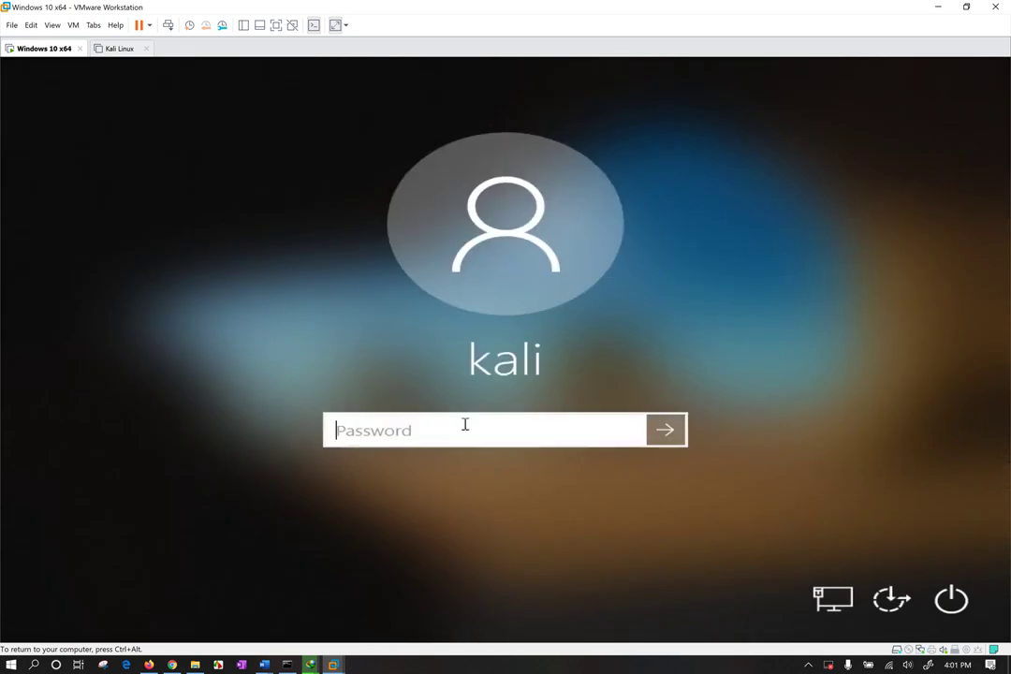
text(•••••)
key(Return)
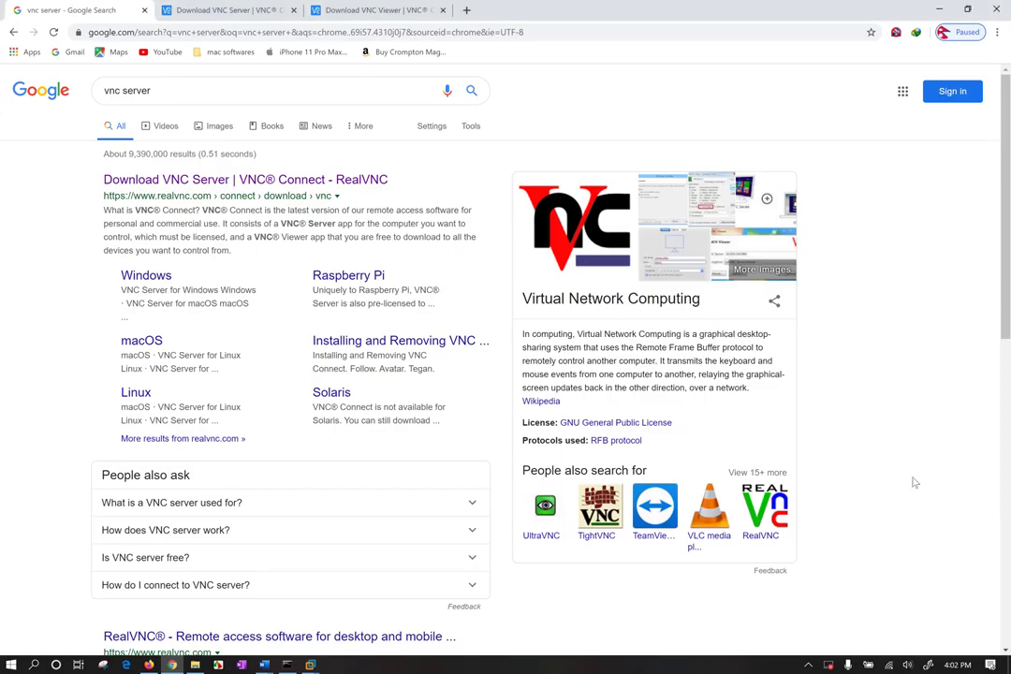
drag(912, 481, 712, 636)
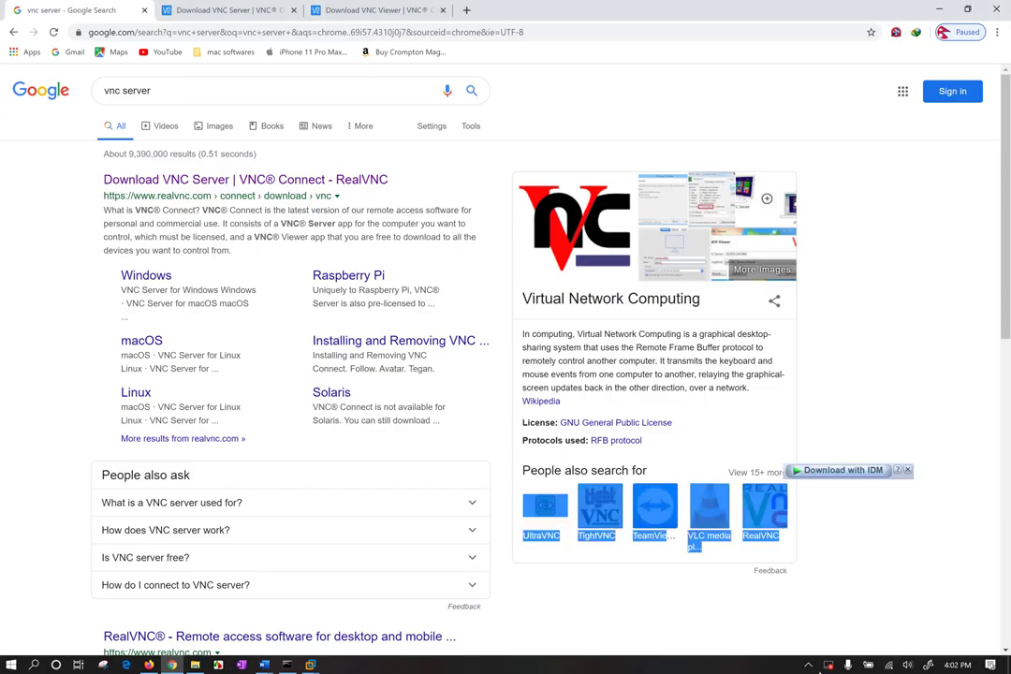
Run VNC-Viewer-6.19.1115-Windows.exe from Internet Download Manager's completed downloads.
click(688, 562)
click(809, 665)
double_click(810, 608)
click(885, 598)
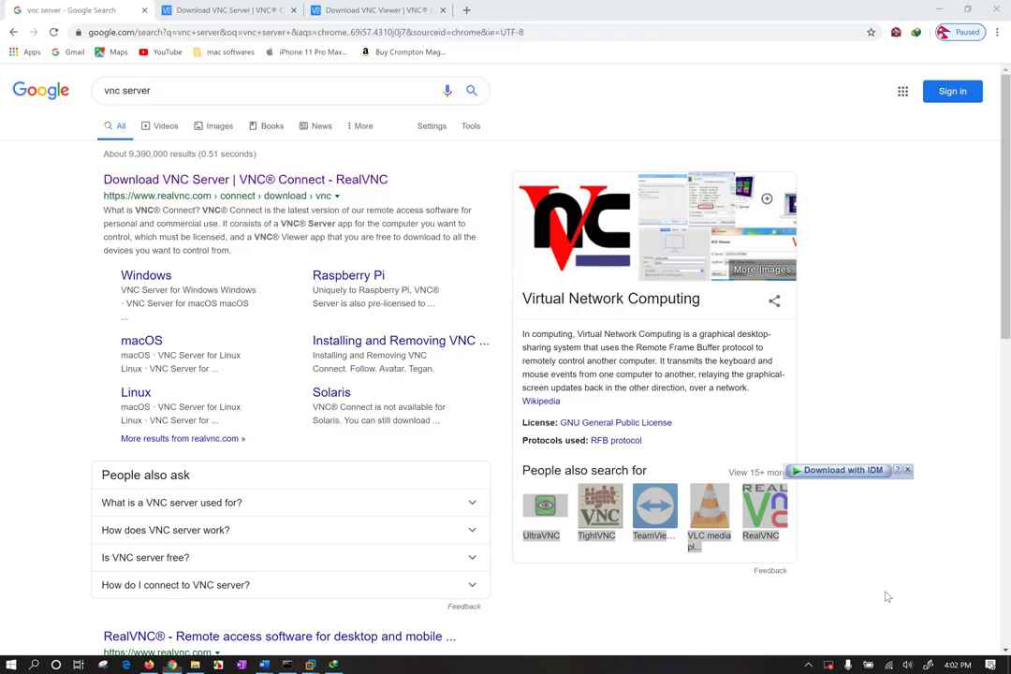
click(332, 665)
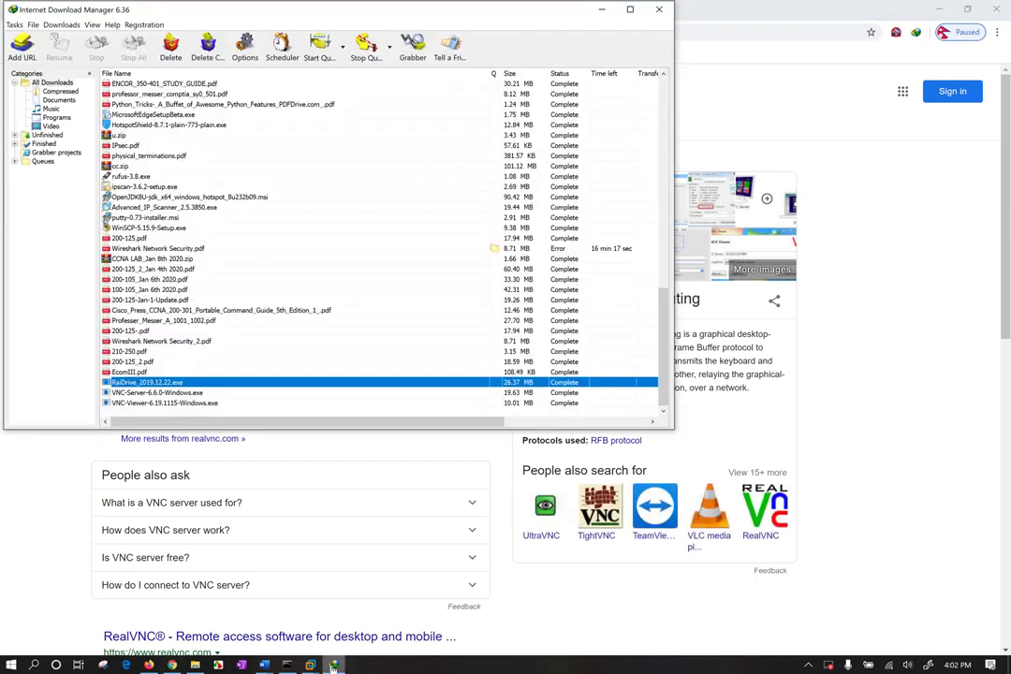
right_click(175, 397)
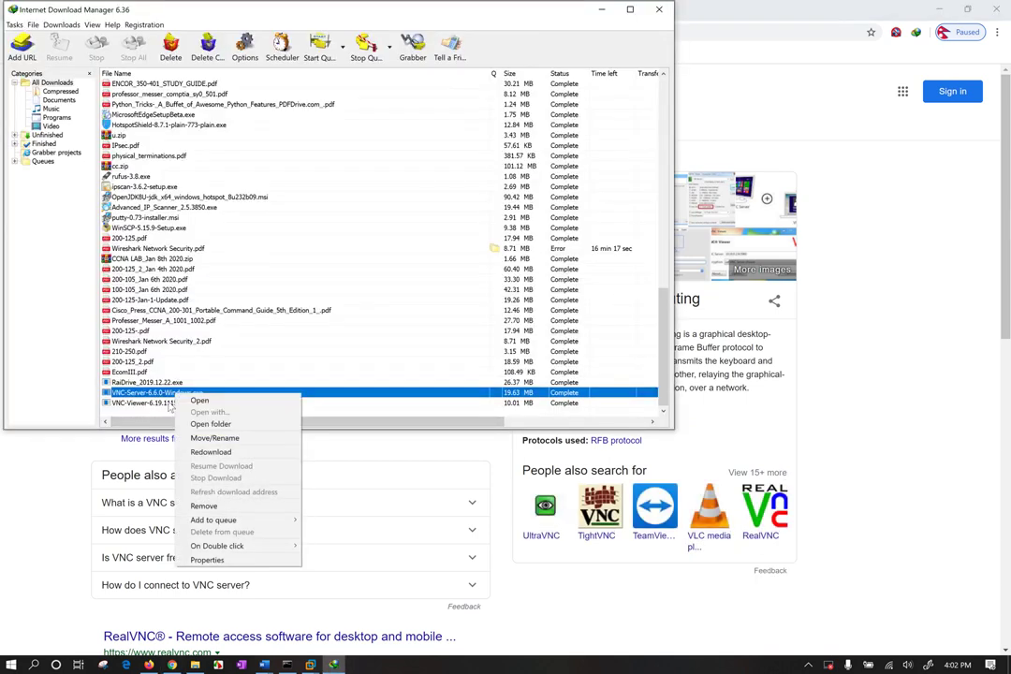
click(176, 403)
right_click(175, 403)
key(Escape)
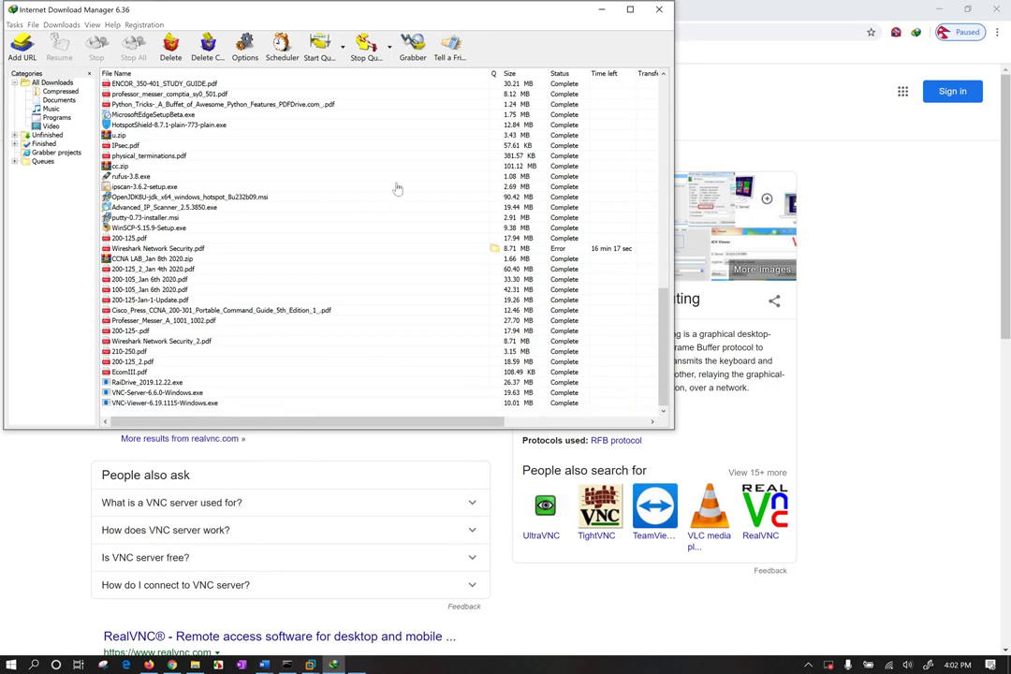
click(600, 11)
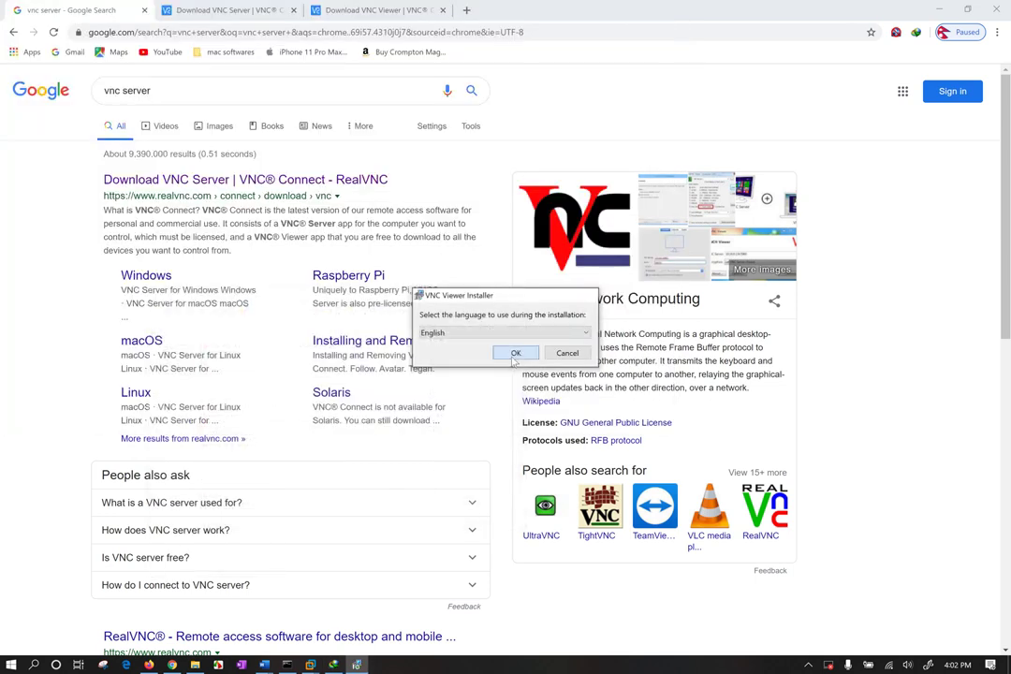
Choose English, get past the welcome page and accept the VNC Viewer license agreement.
click(515, 353)
click(940, 7)
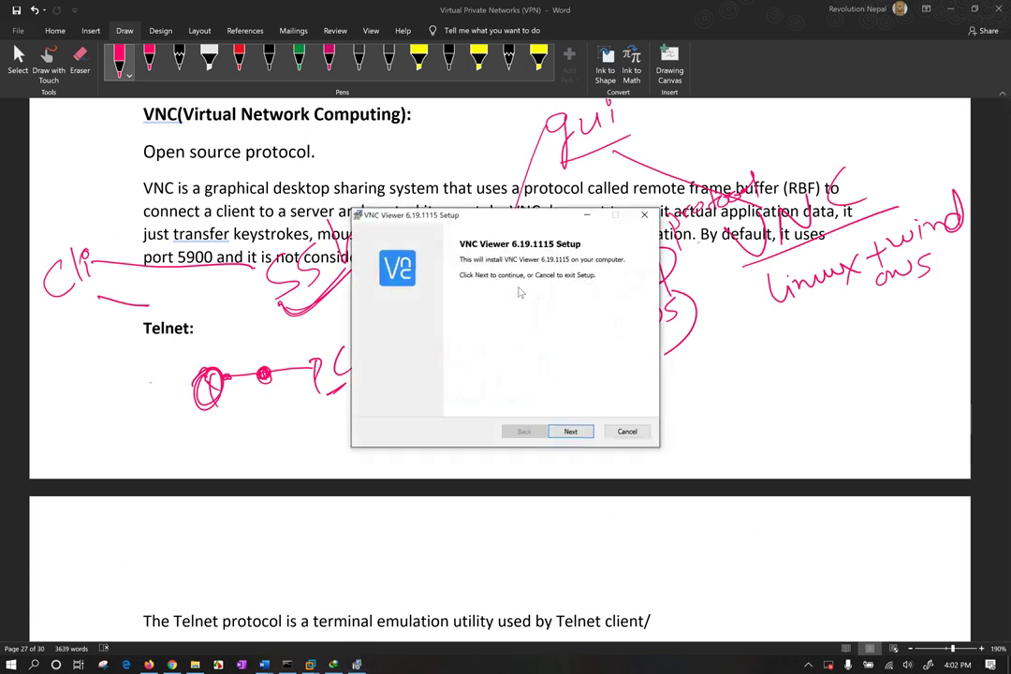
click(571, 432)
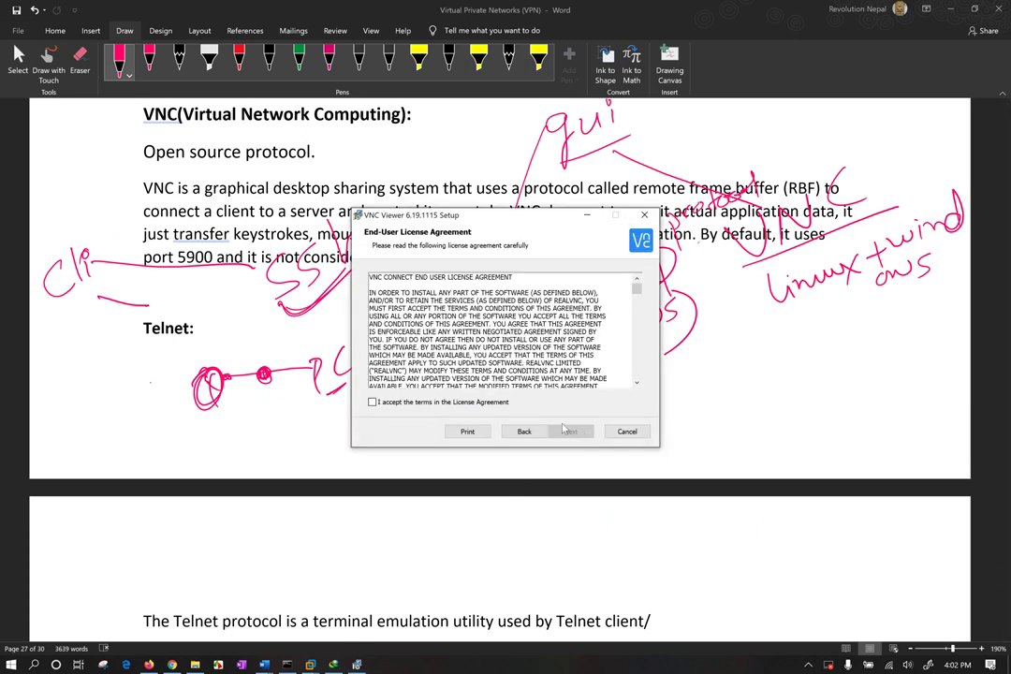
click(495, 406)
click(571, 432)
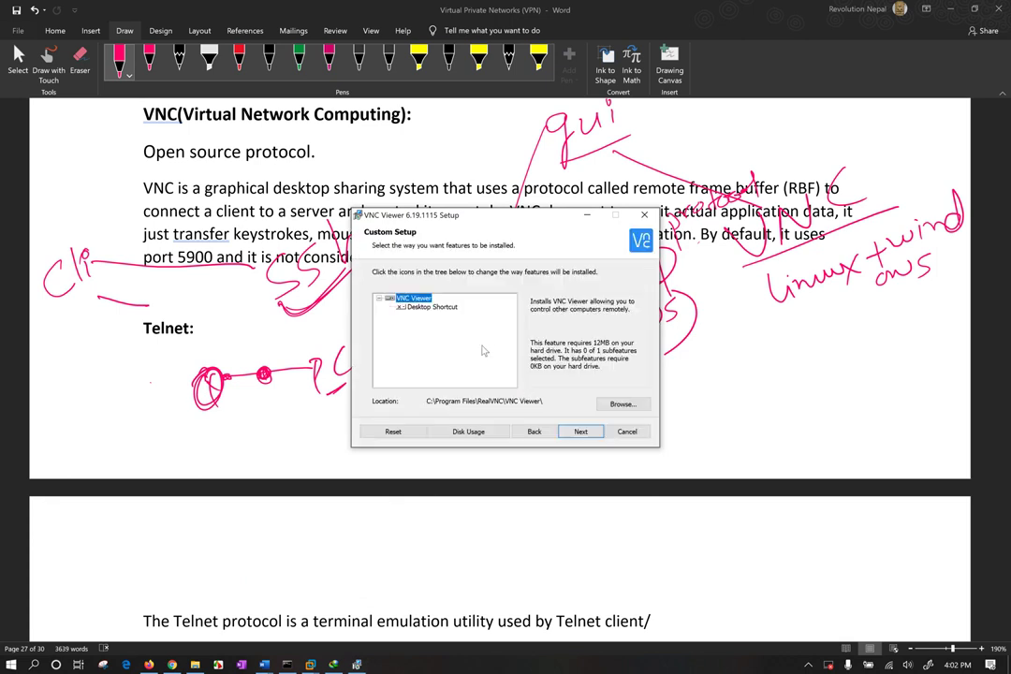
Set the Desktop Shortcut install option, install VNC Viewer 6.19.1115 and finish the wizard.
click(401, 308)
click(424, 322)
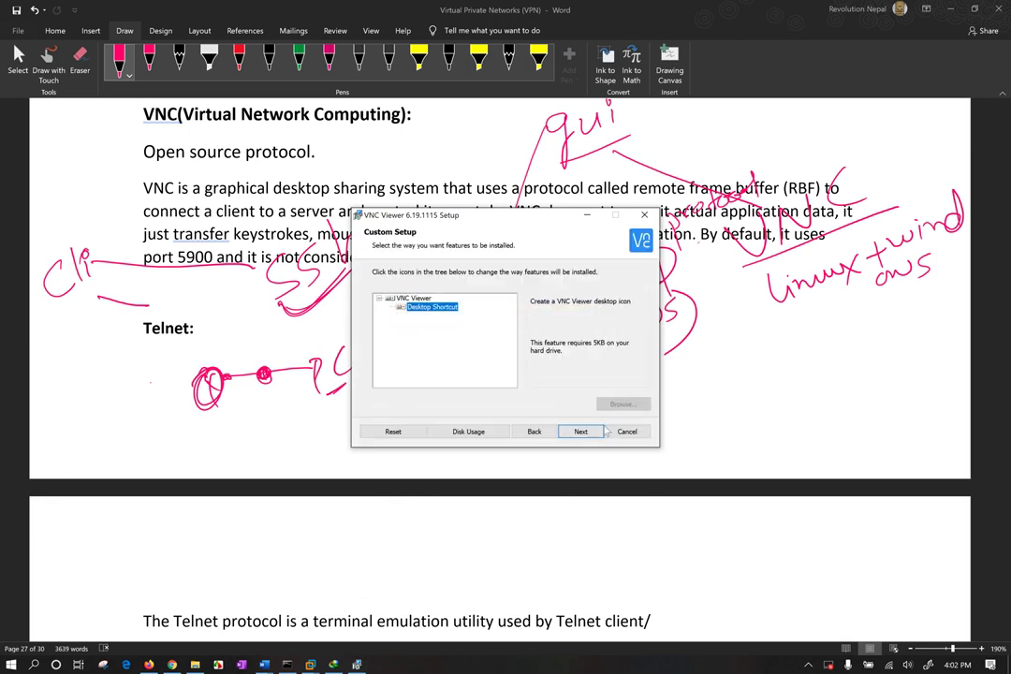
click(581, 431)
click(557, 432)
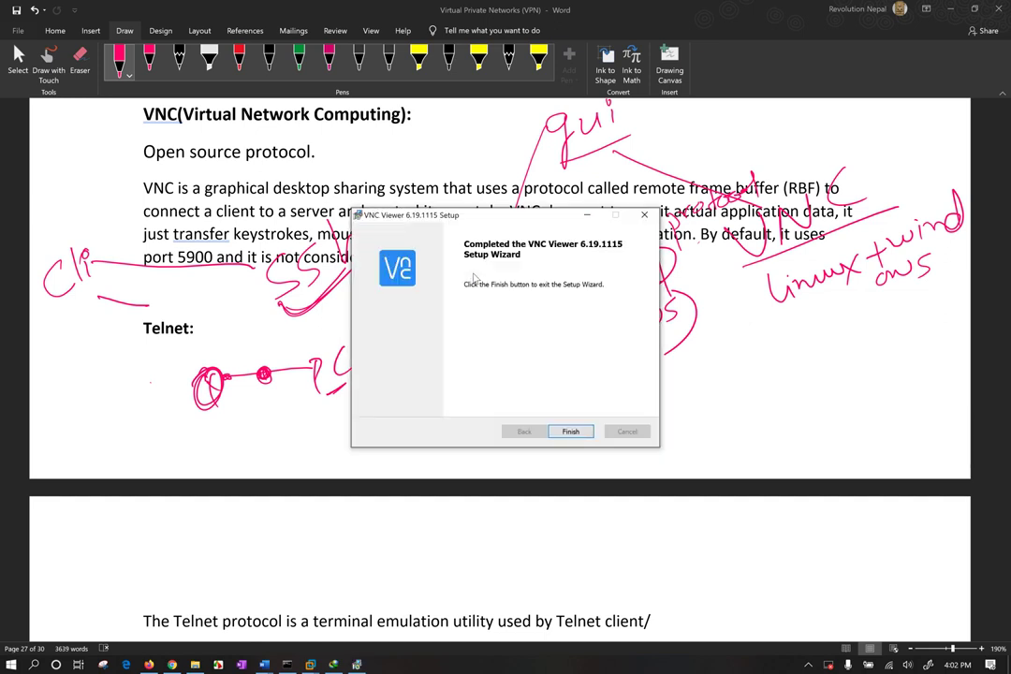
click(573, 432)
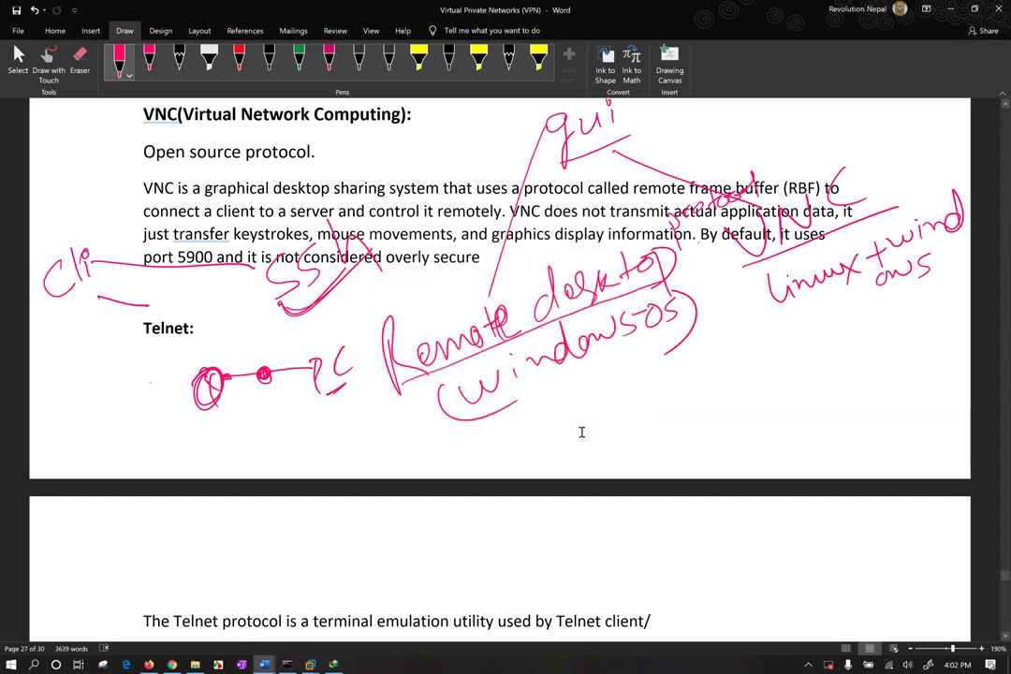
Minimize open windows, start VNC Viewer past its welcome screen, then open Display settings.
click(951, 8)
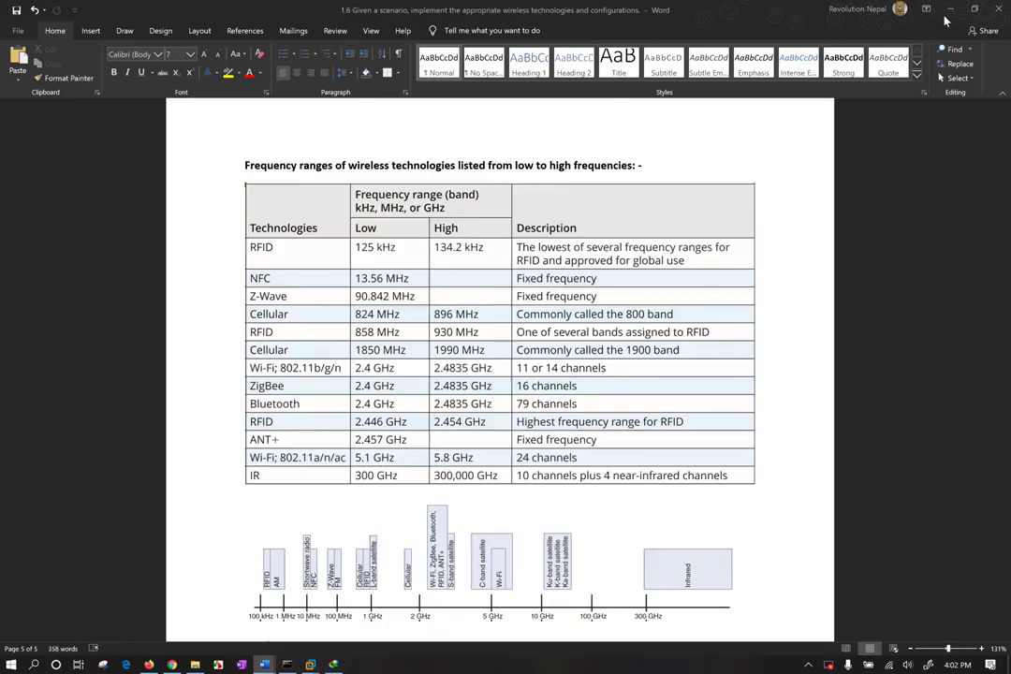
click(951, 8)
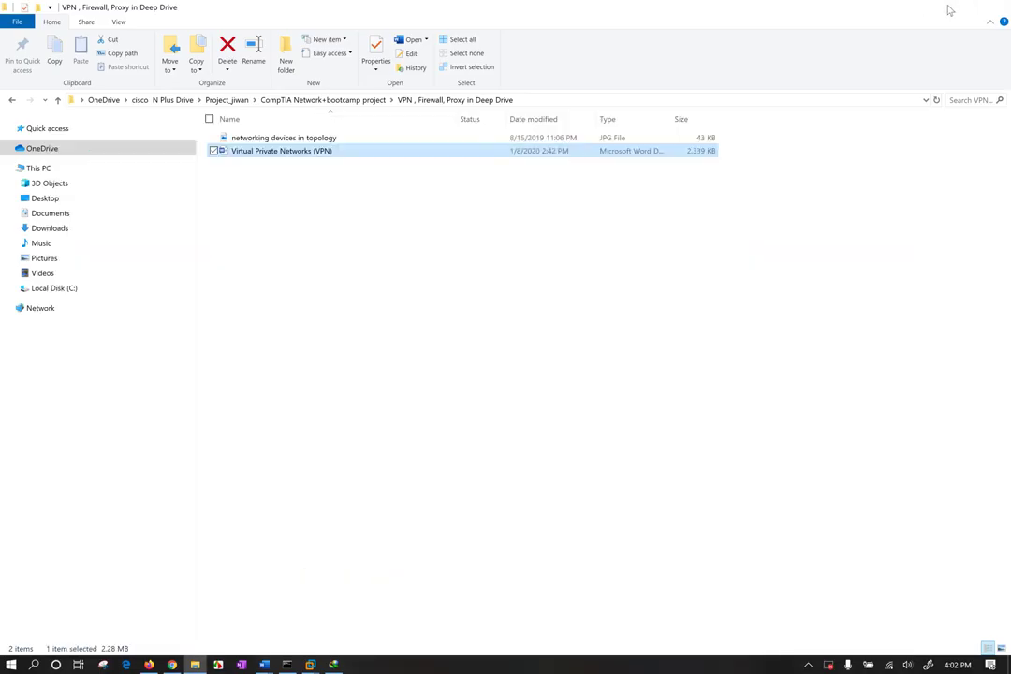
click(948, 8)
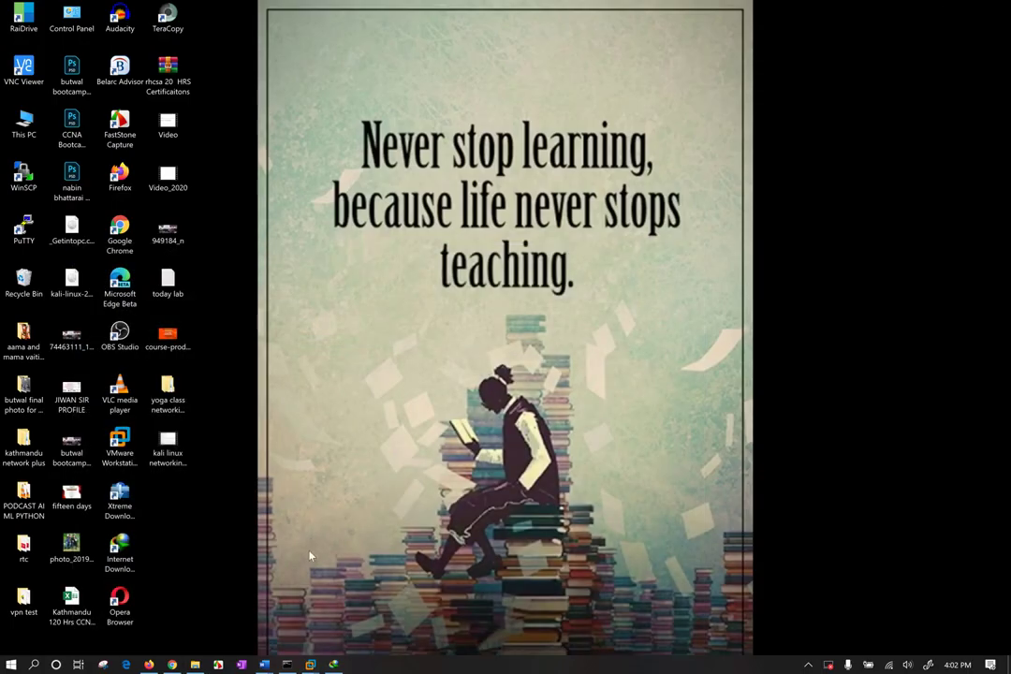
double_click(47, 82)
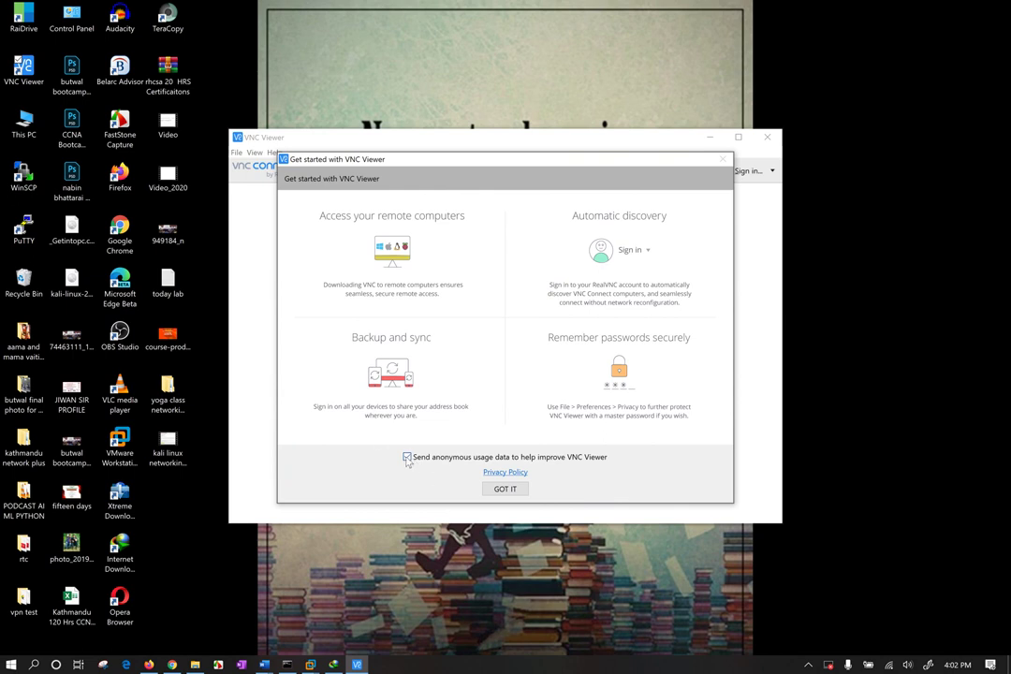
click(505, 489)
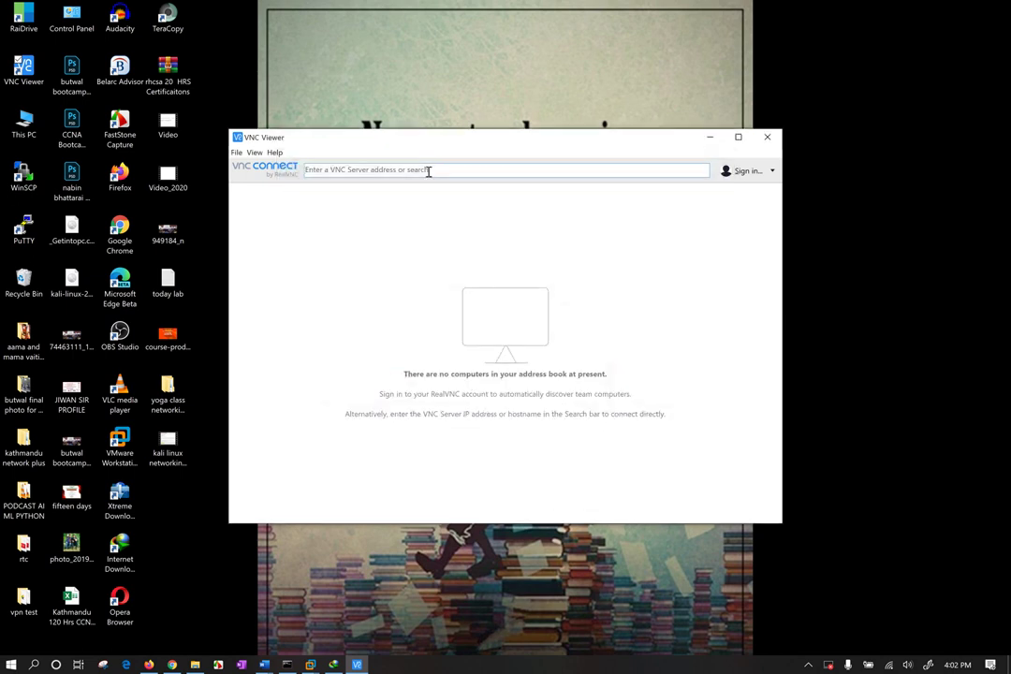
drag(430, 138, 524, 132)
right_click(425, 99)
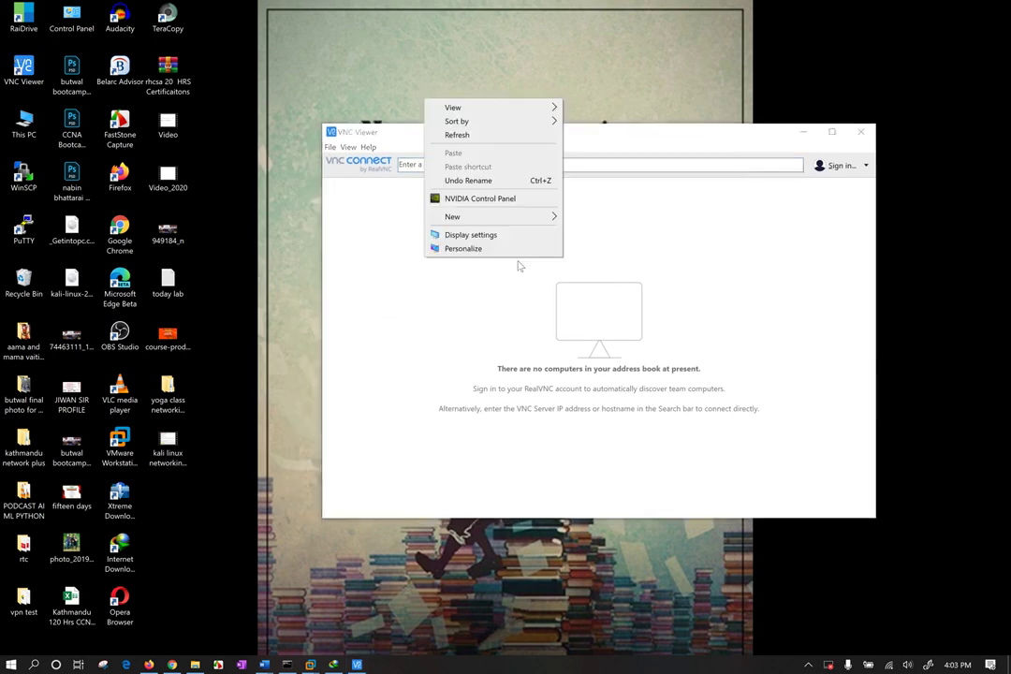
click(480, 234)
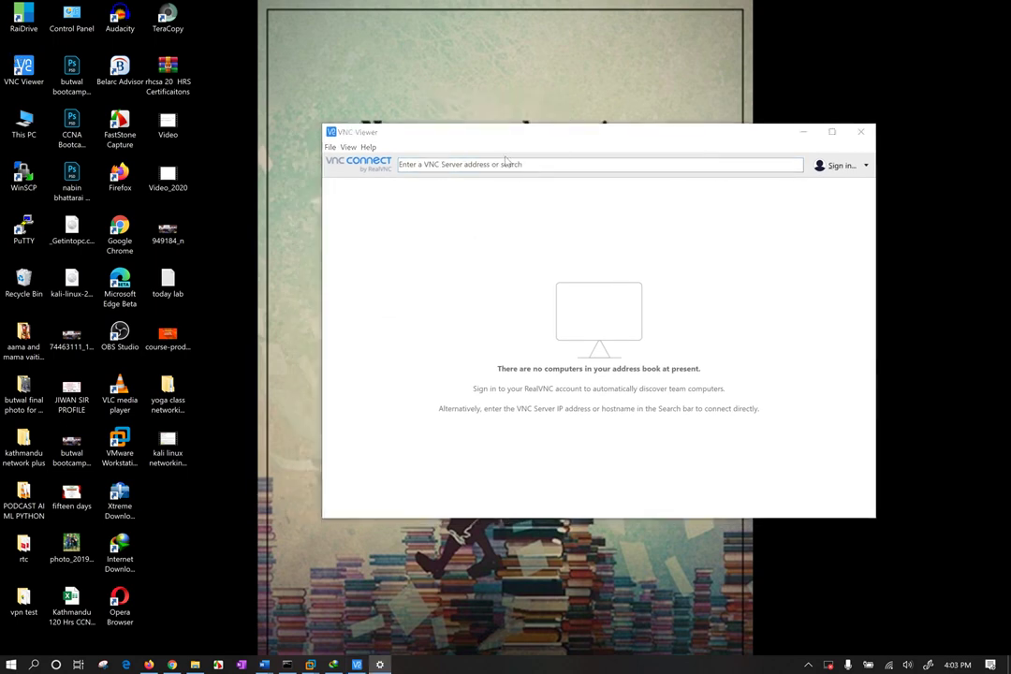
Change display scaling from the recommended 200% to 300% and hide Settings.
scroll(356, 454, down, 4)
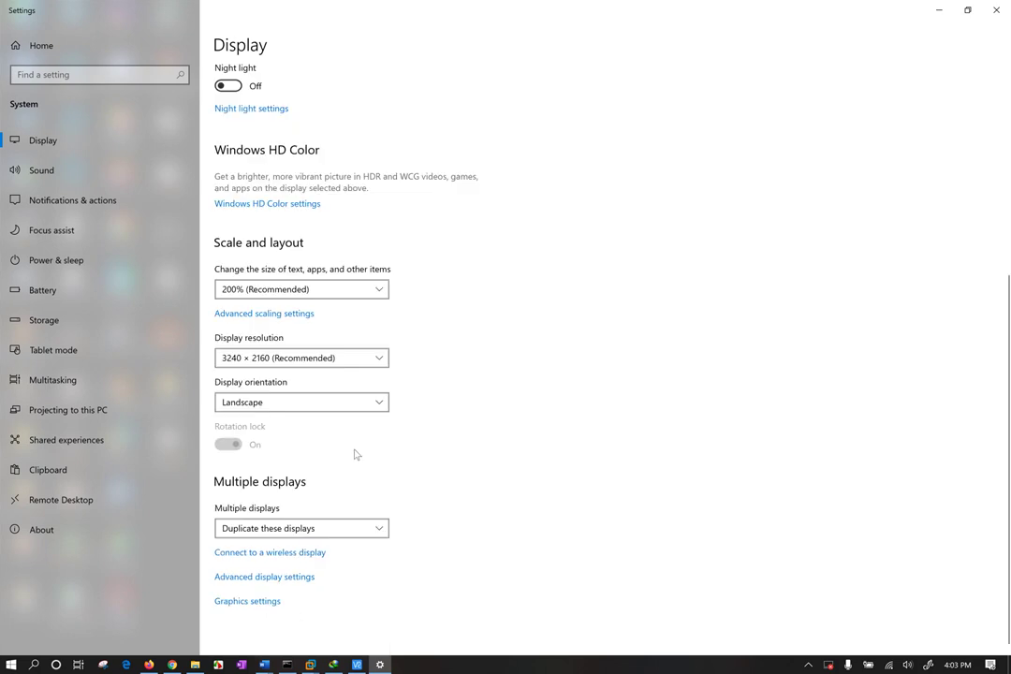
click(318, 291)
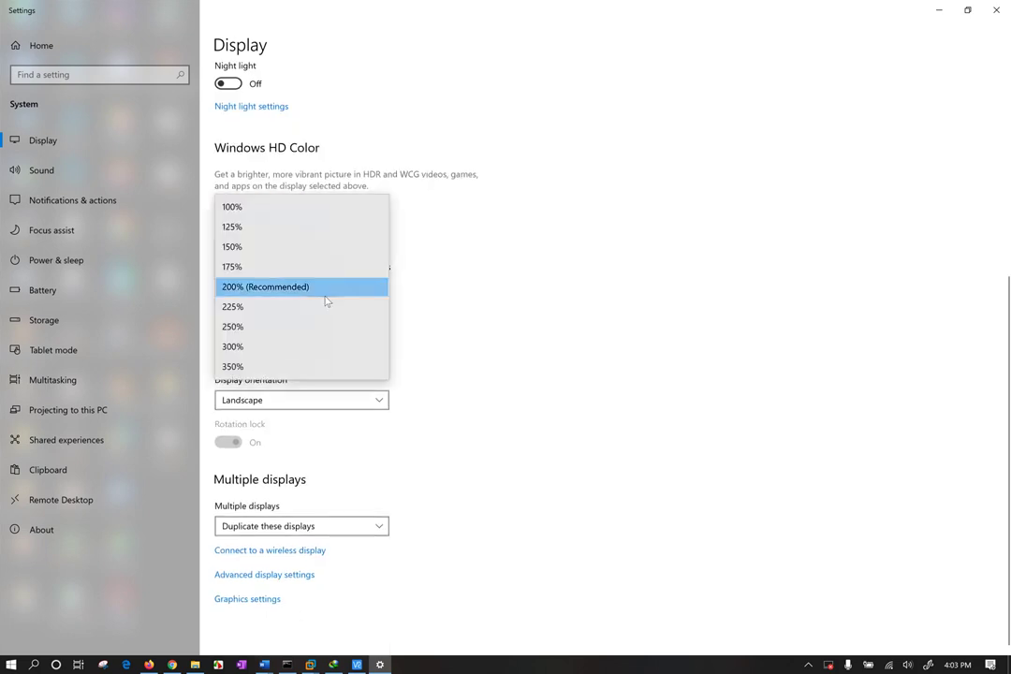
click(293, 351)
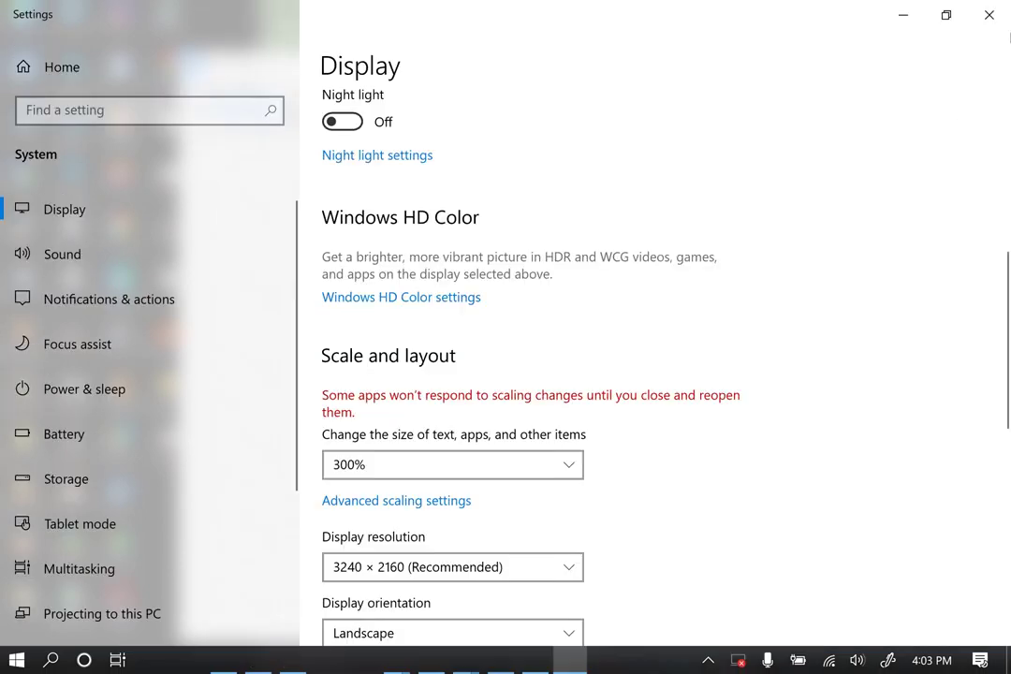
click(904, 15)
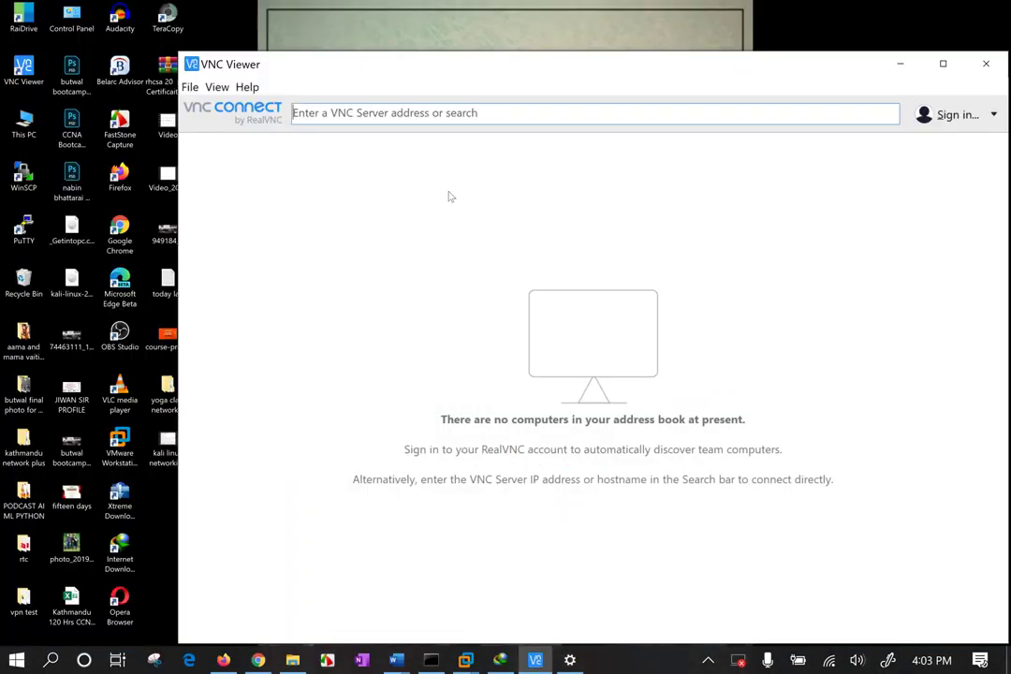
drag(484, 63, 383, 54)
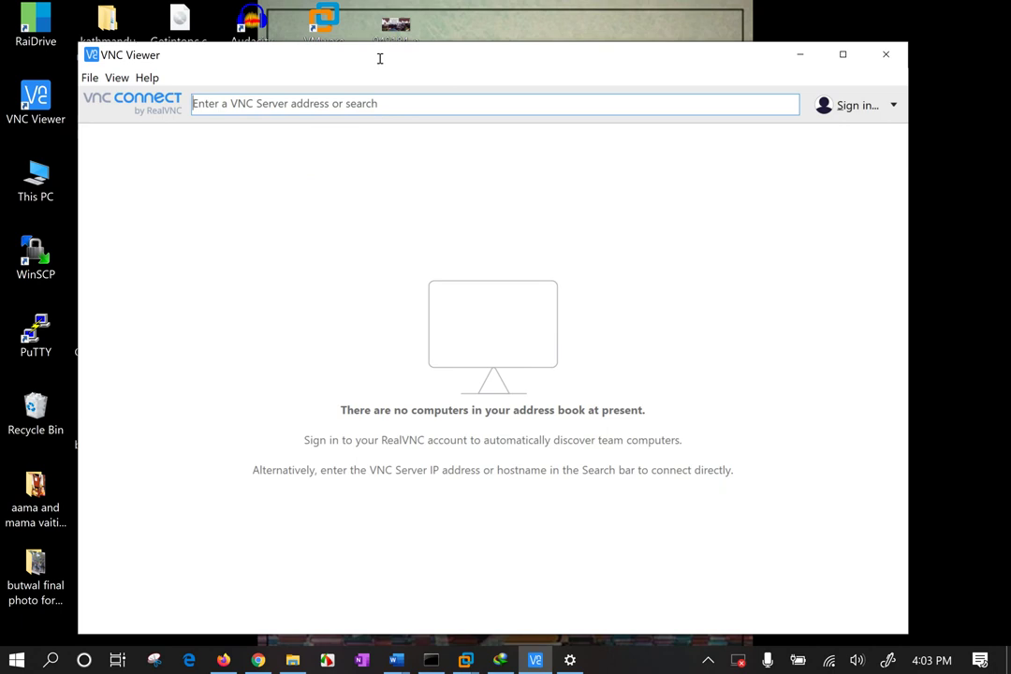
click(314, 101)
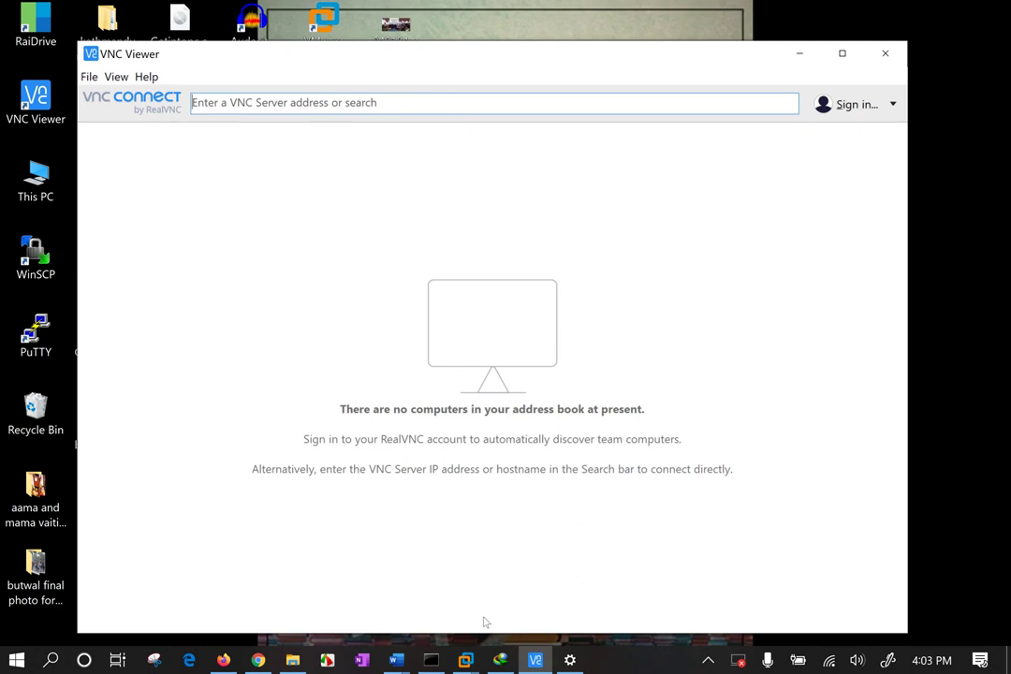
click(894, 111)
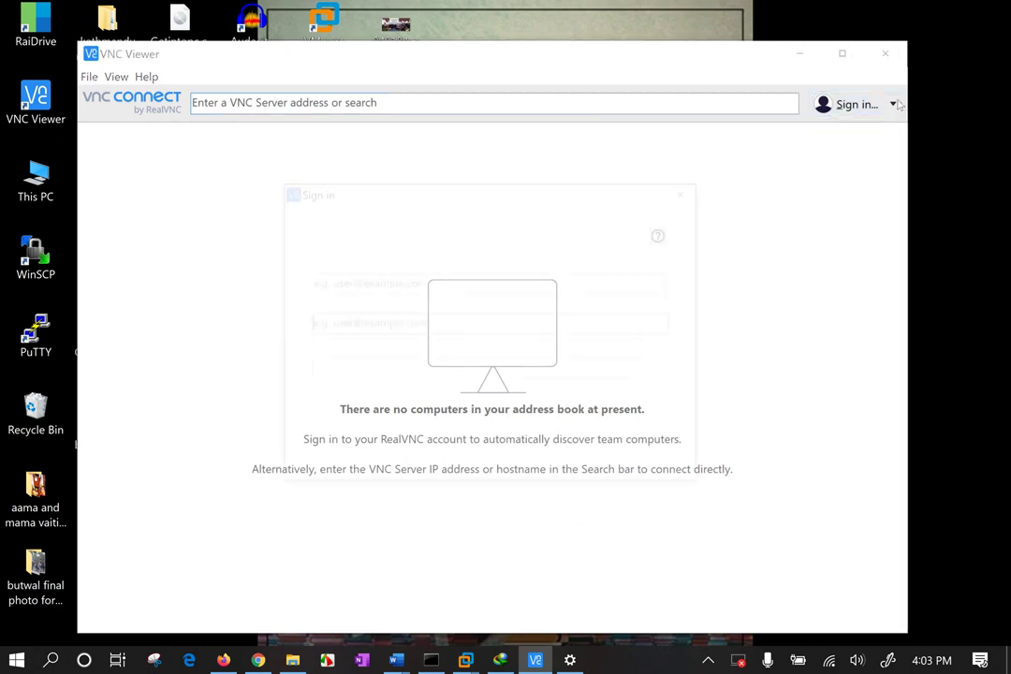
click(691, 193)
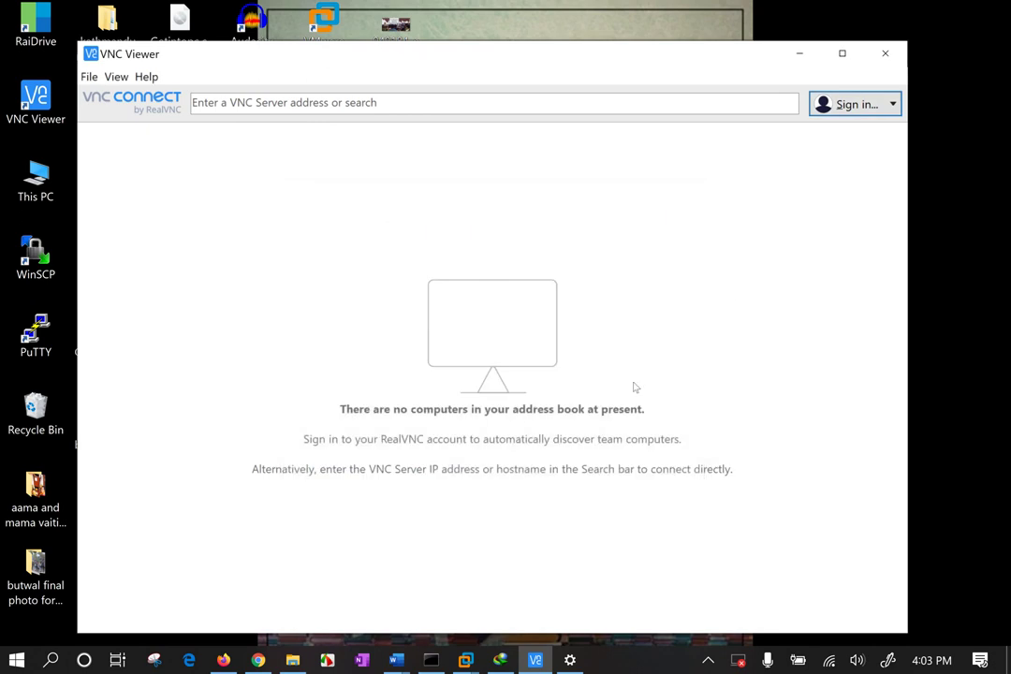
mouse_move(465, 660)
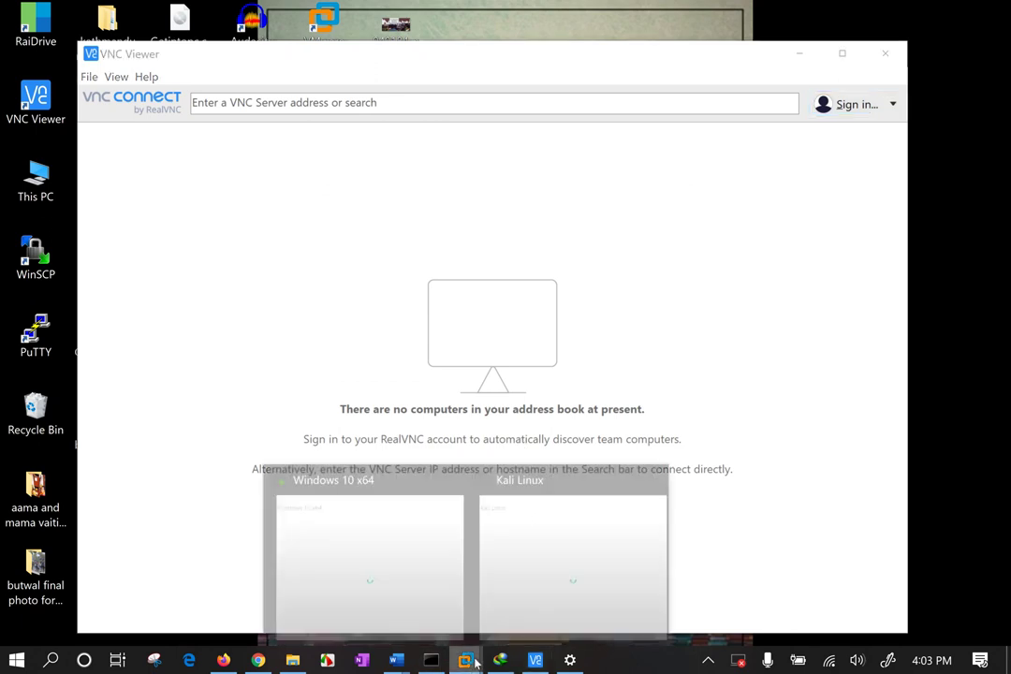
Switch to VMware Workstation and open the Windows 10 x64 machine's settings with Ctrl+D.
click(339, 530)
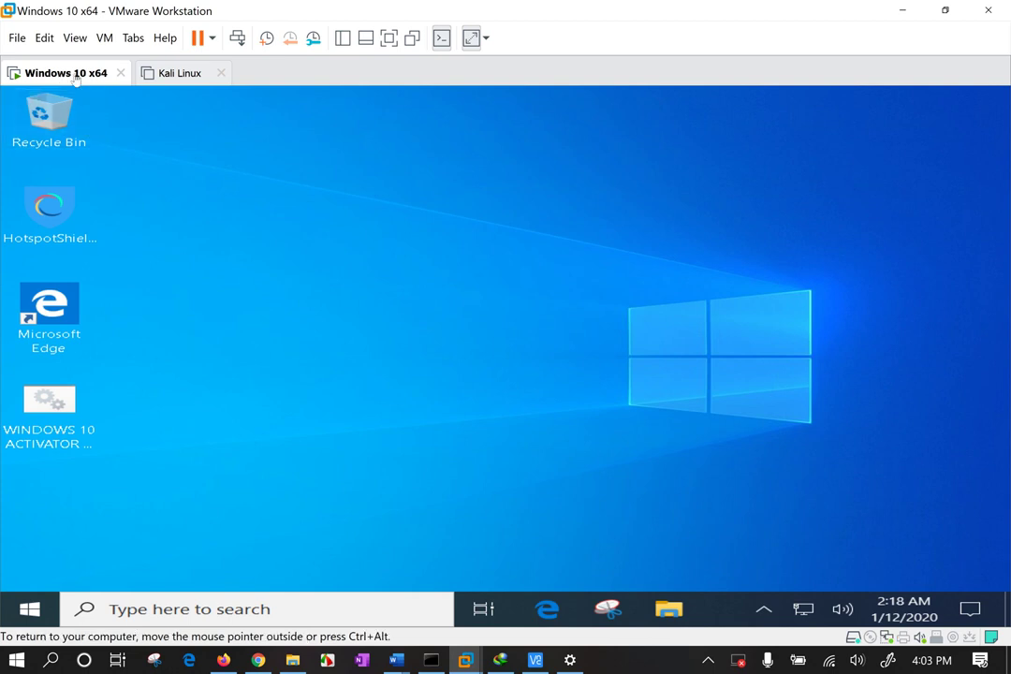
right_click(75, 75)
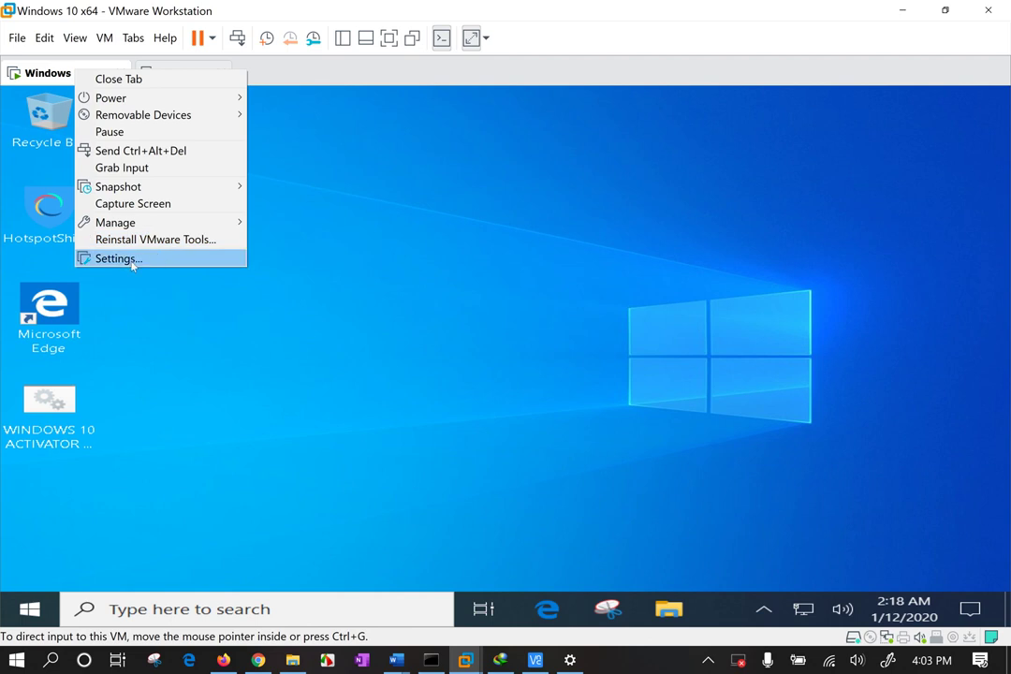
right_click(41, 73)
click(34, 76)
right_click(35, 77)
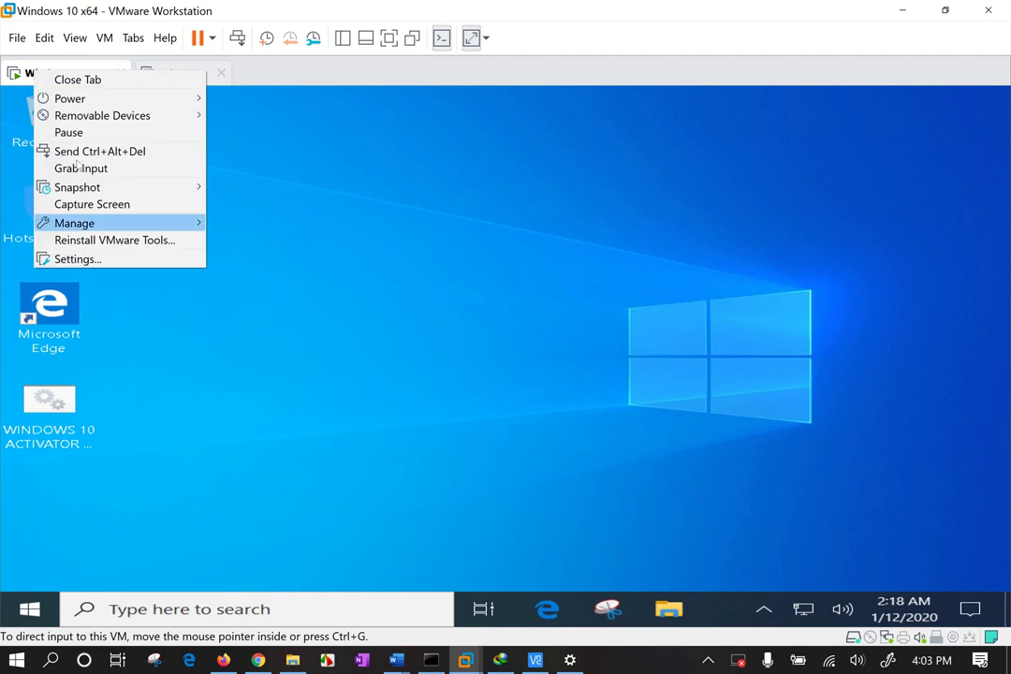
click(102, 261)
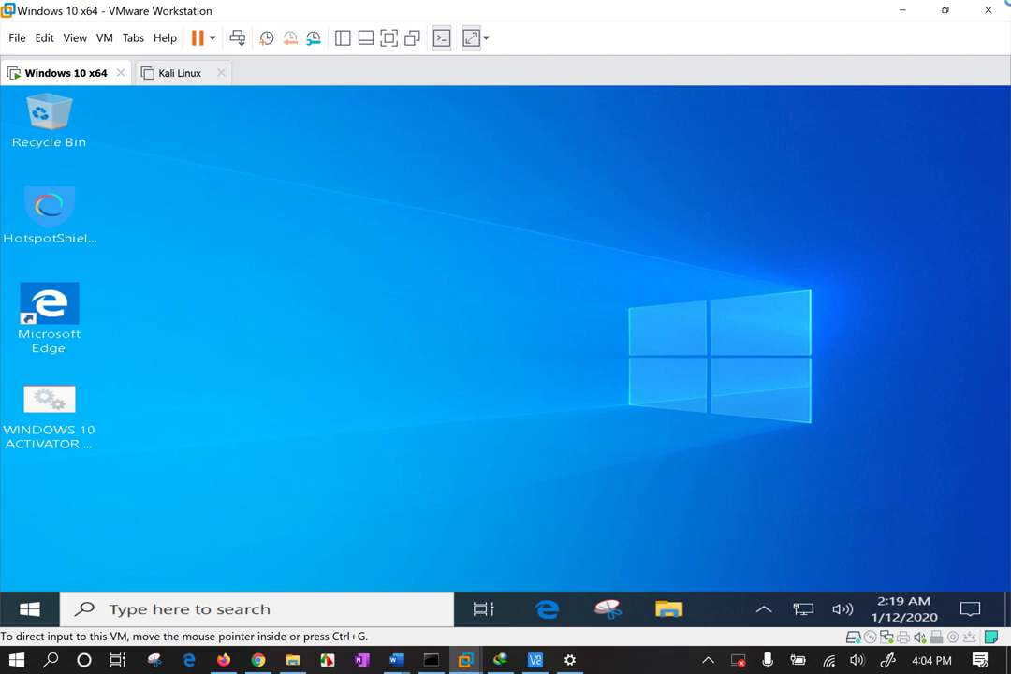
key(ctrl+d)
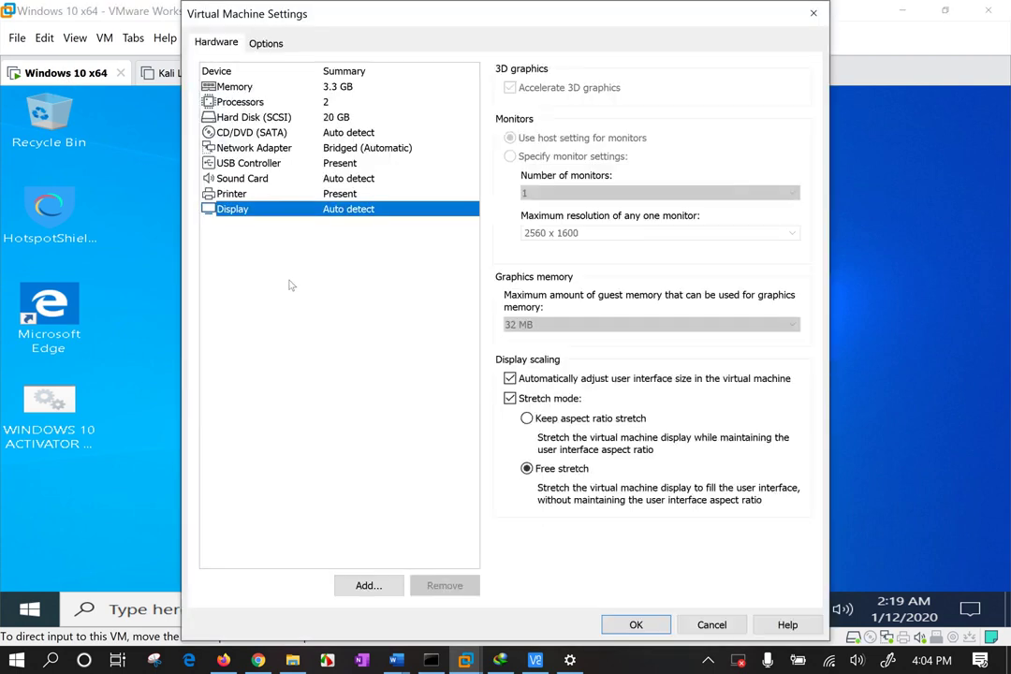
click(228, 44)
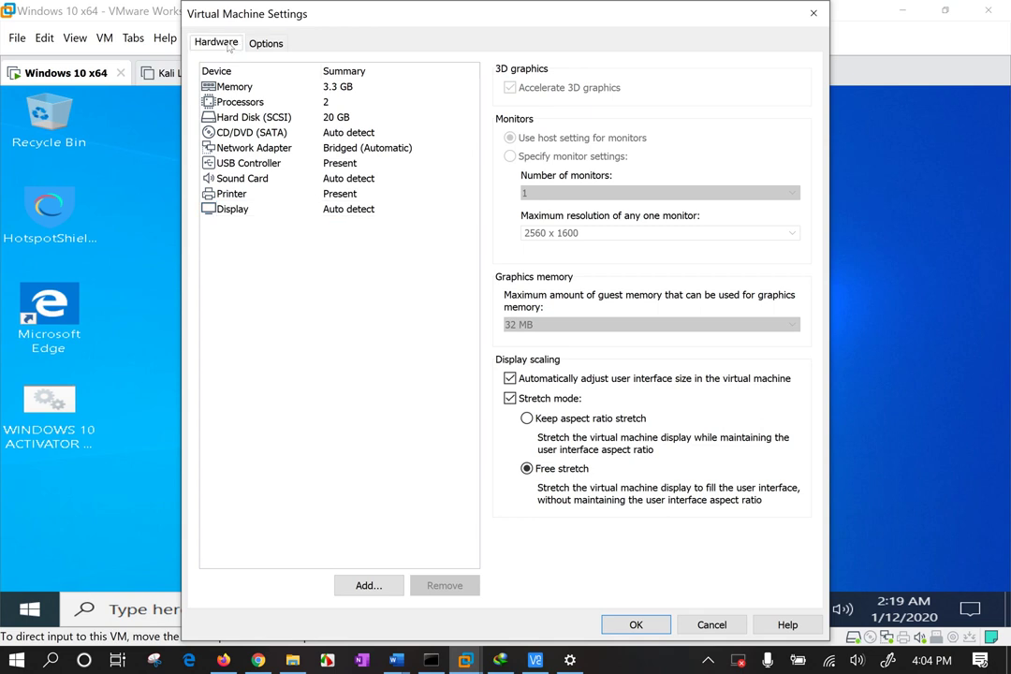
Under Options > VNC Connections, enable VNC connections on port 5900.
click(285, 328)
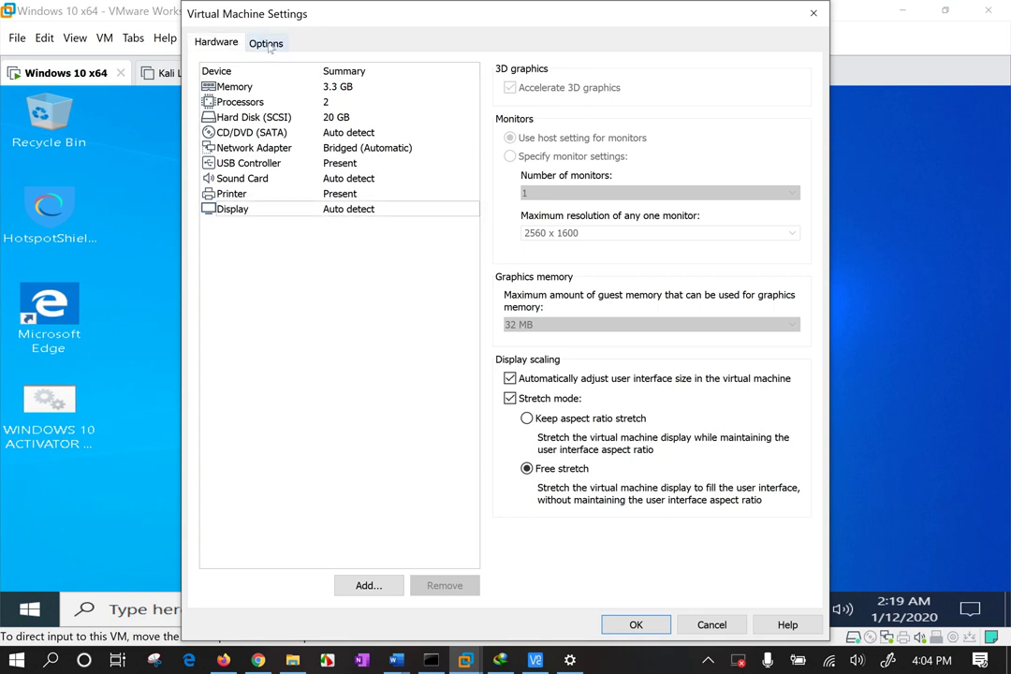
click(268, 44)
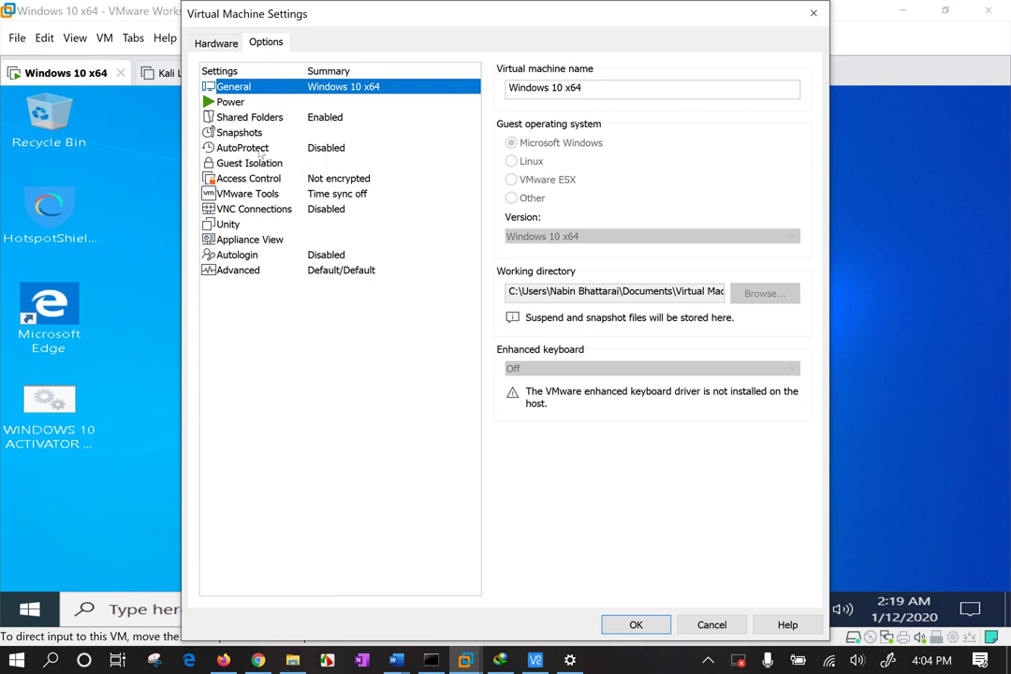
click(270, 210)
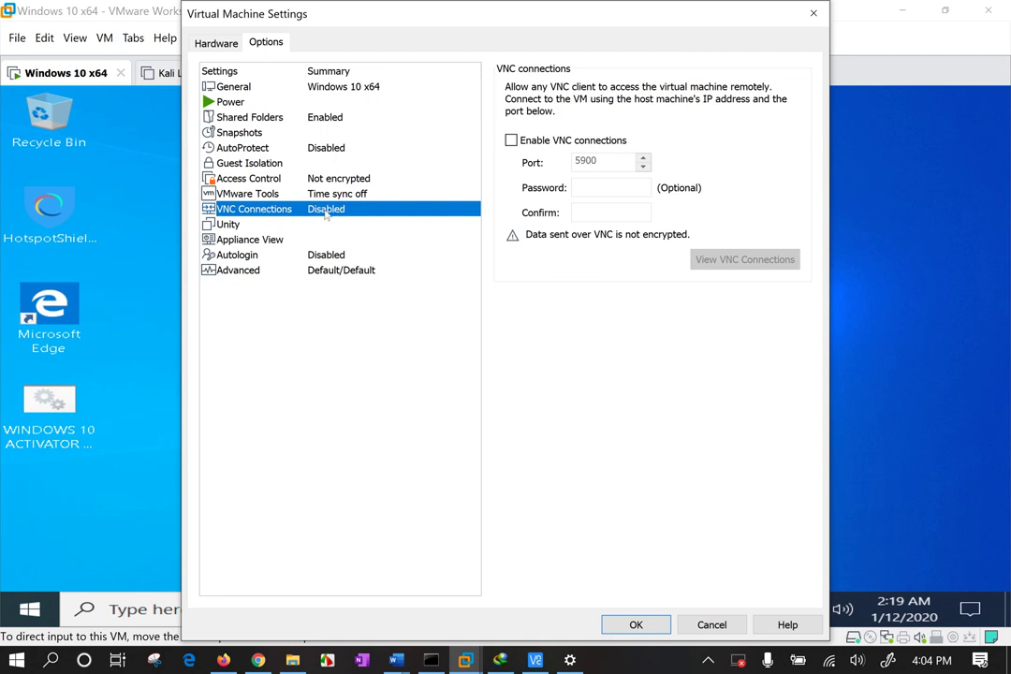
click(511, 140)
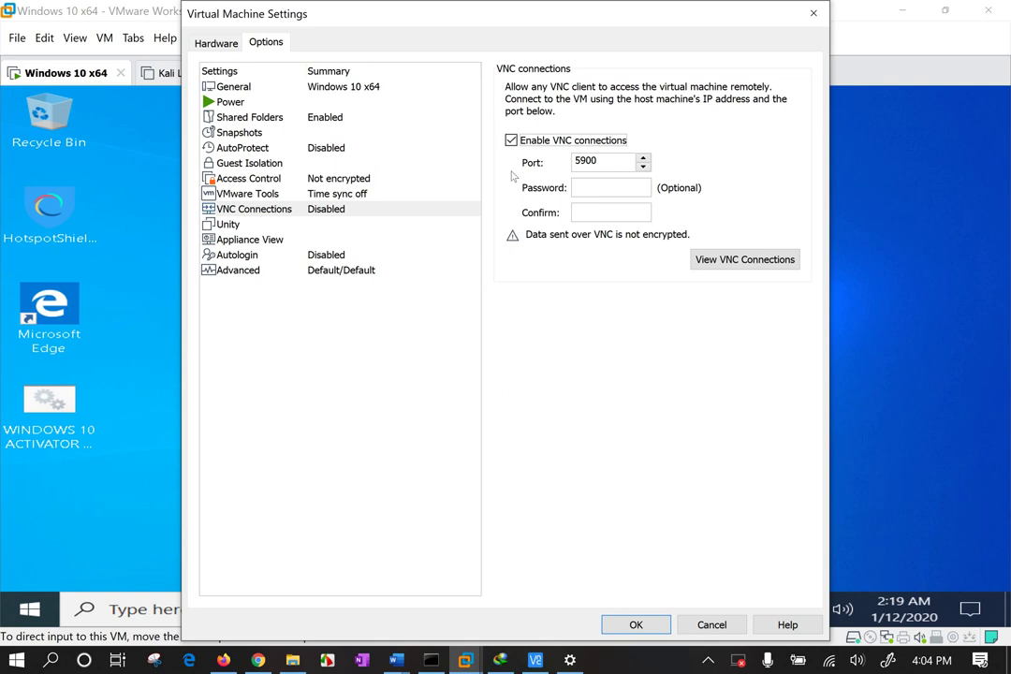
click(605, 160)
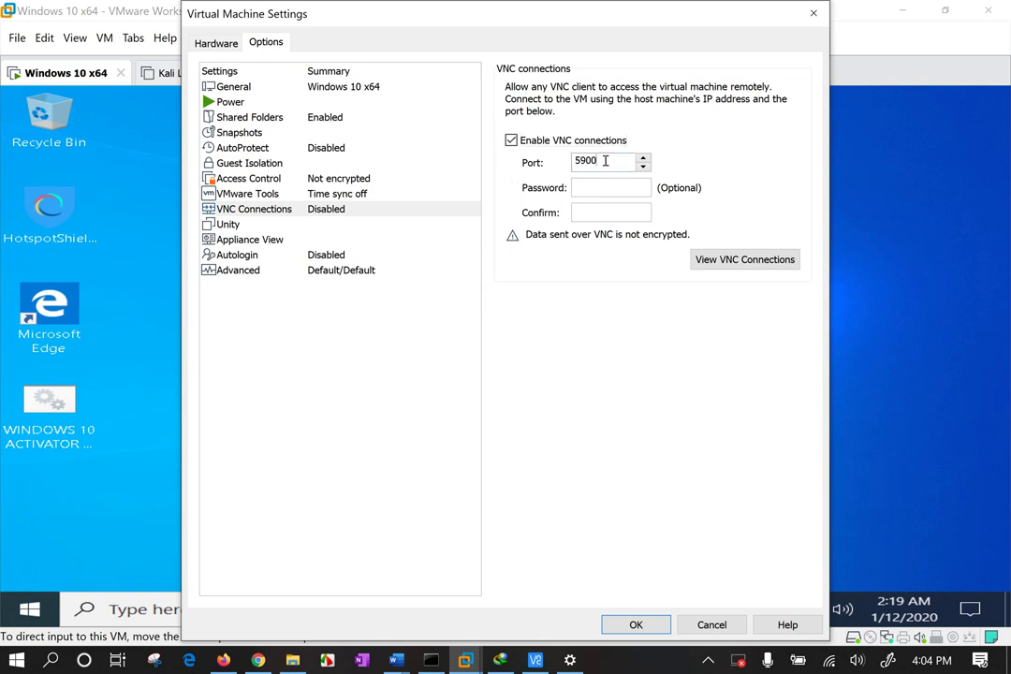
double_click(605, 160)
Enter the VNC access password and type it again in the confirmation field.
click(605, 188)
text(******)
key(Tab)
text(***)
drag(604, 161, 563, 162)
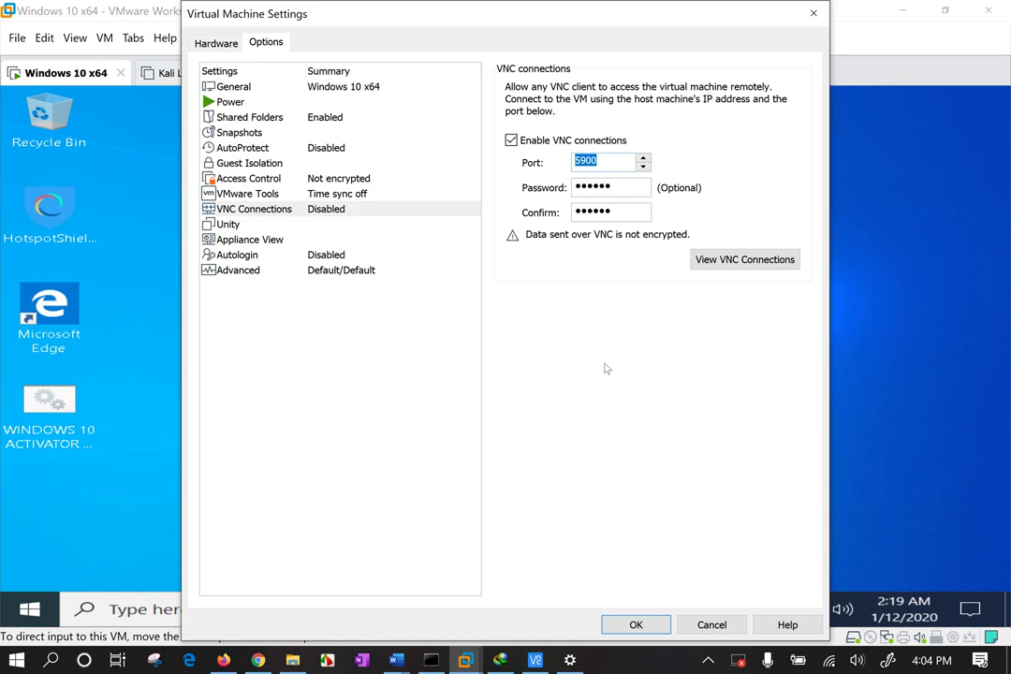
key(Tab)
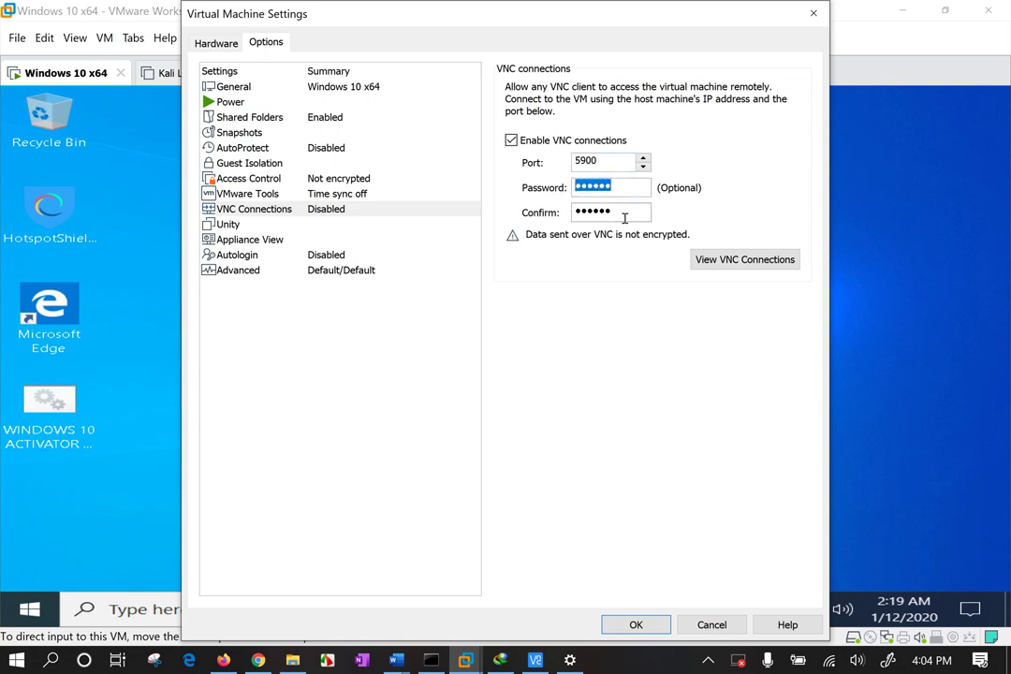
key(Tab)
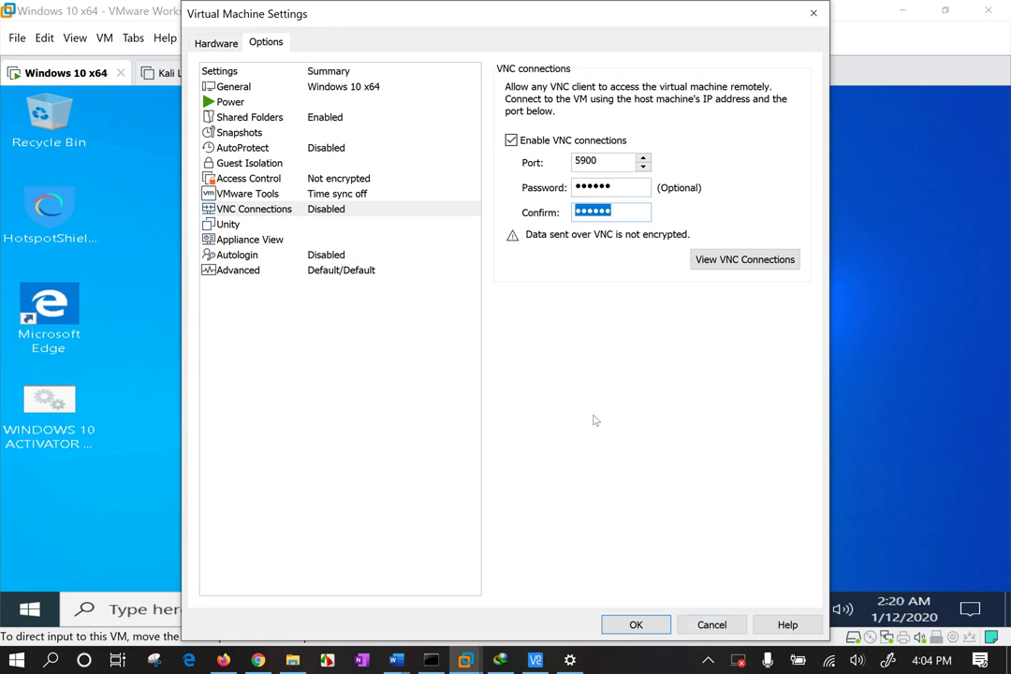
drag(633, 161, 488, 156)
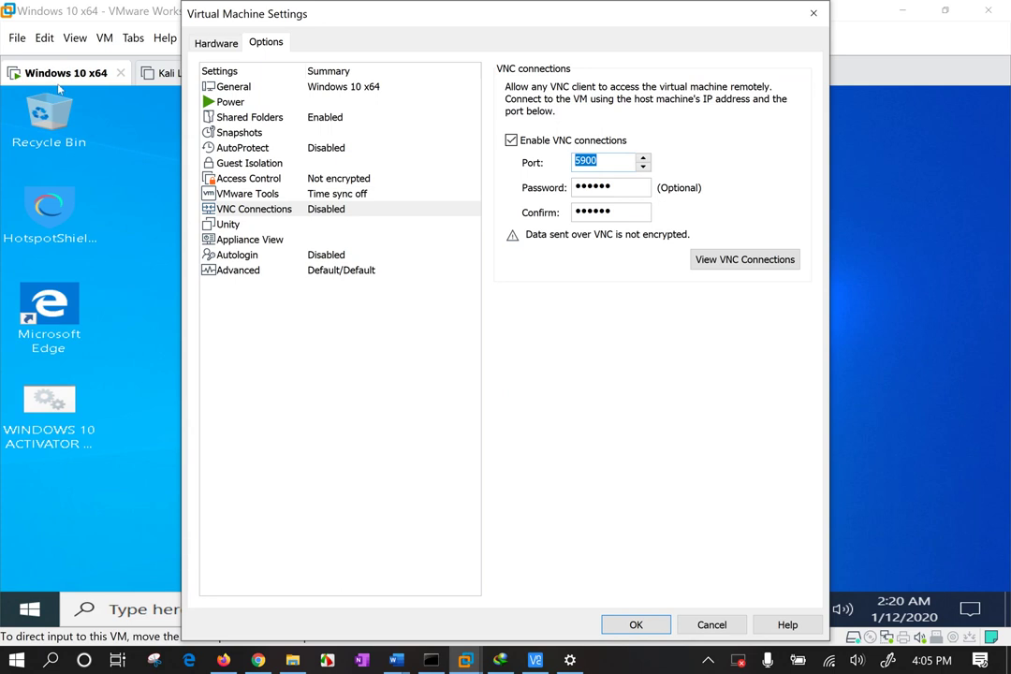
Apply the VNC settings and allow the VMware VMX process through the Windows firewall.
click(638, 623)
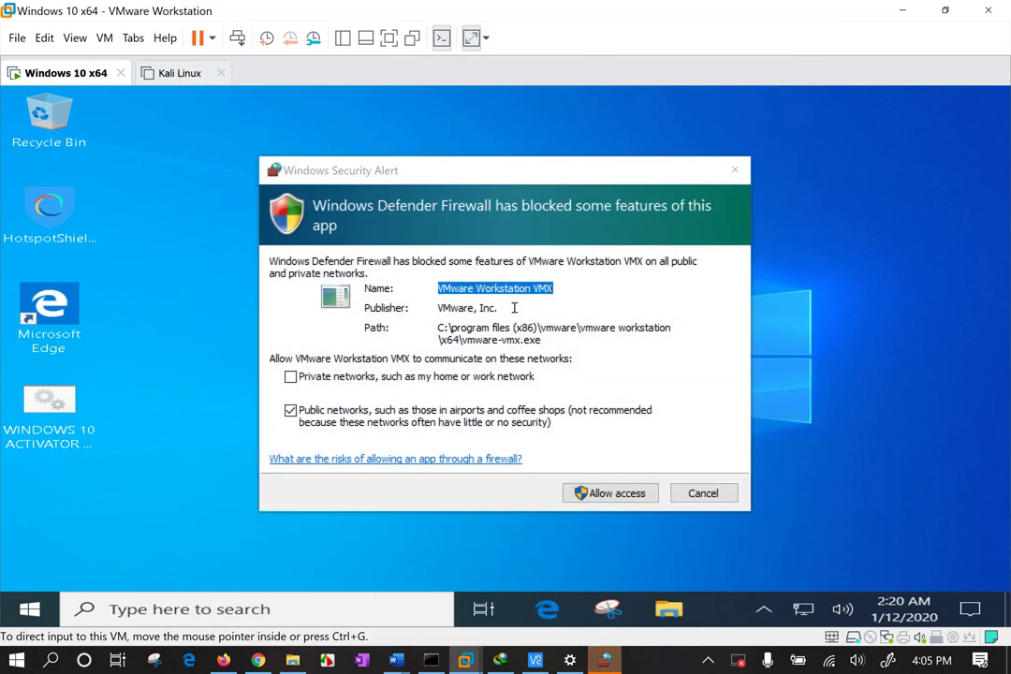
click(515, 294)
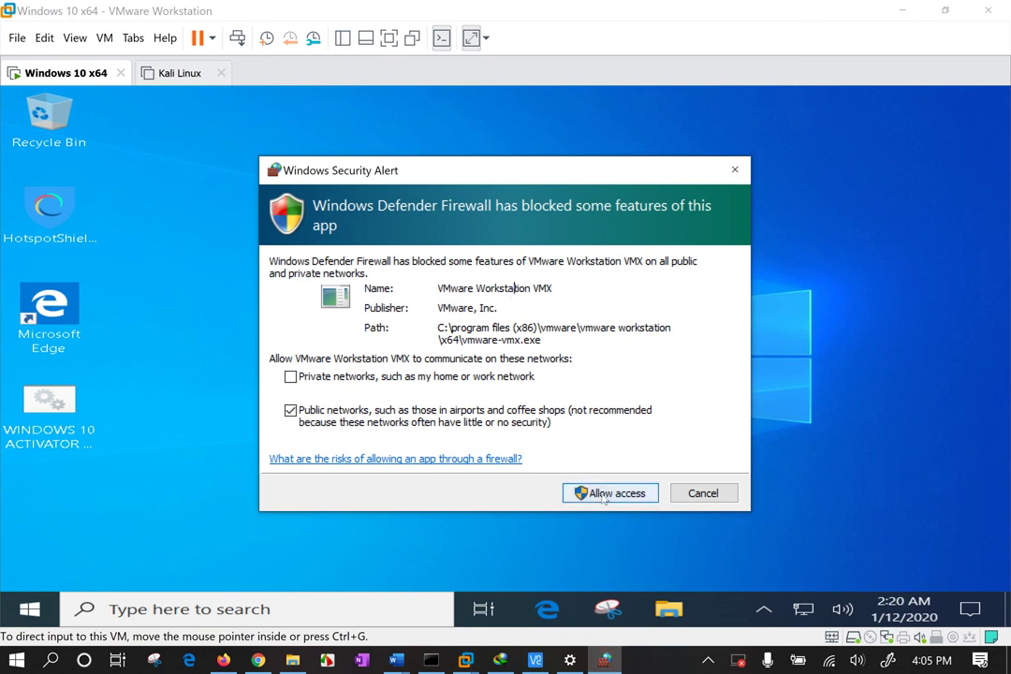
click(290, 376)
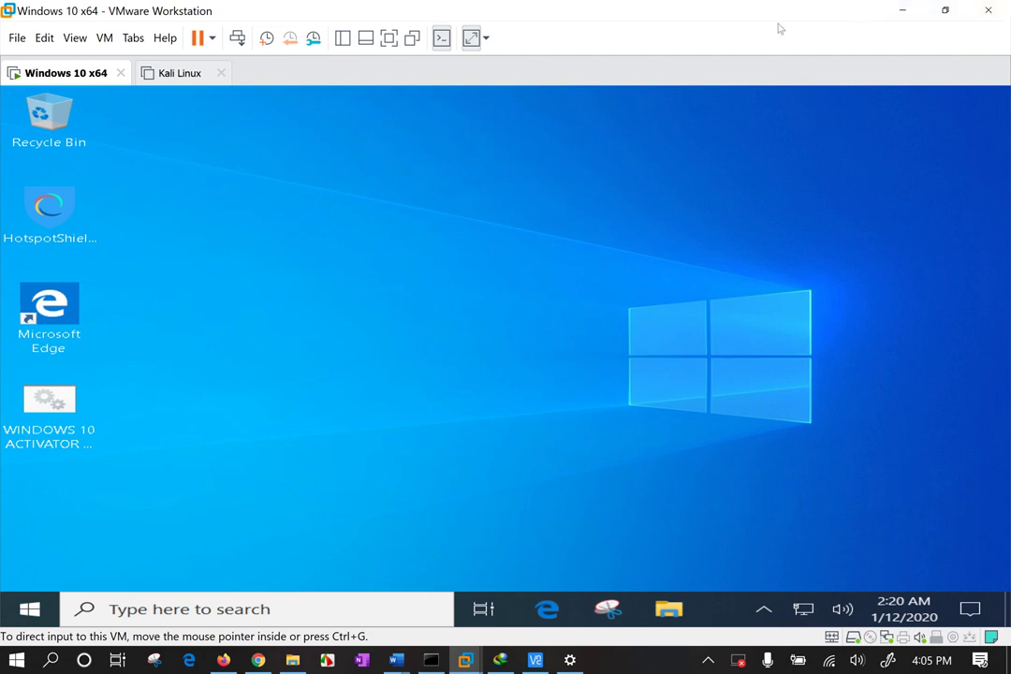
Arrange a narrowed VNC Viewer on the left and the VMware window on the right.
drag(756, 14, 923, 156)
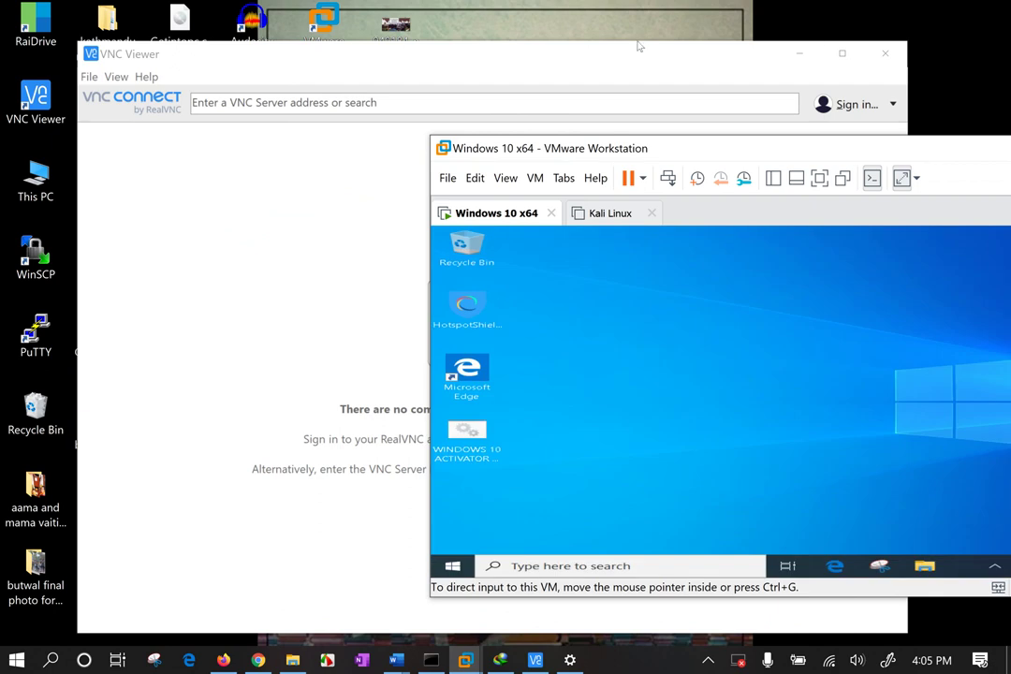
drag(624, 62, 568, 55)
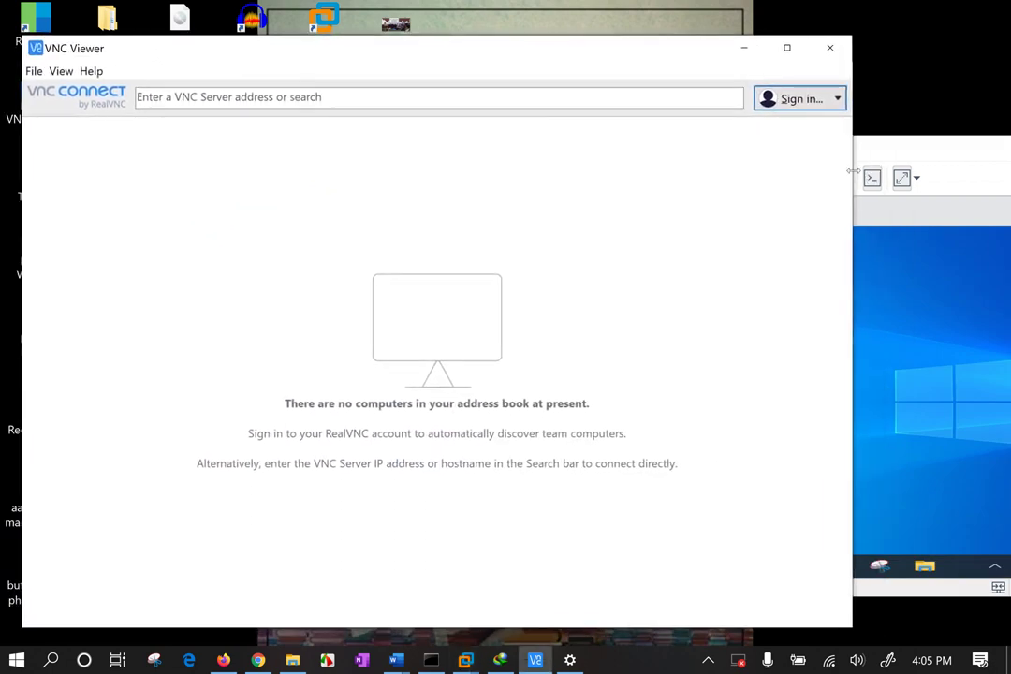
drag(852, 170, 518, 171)
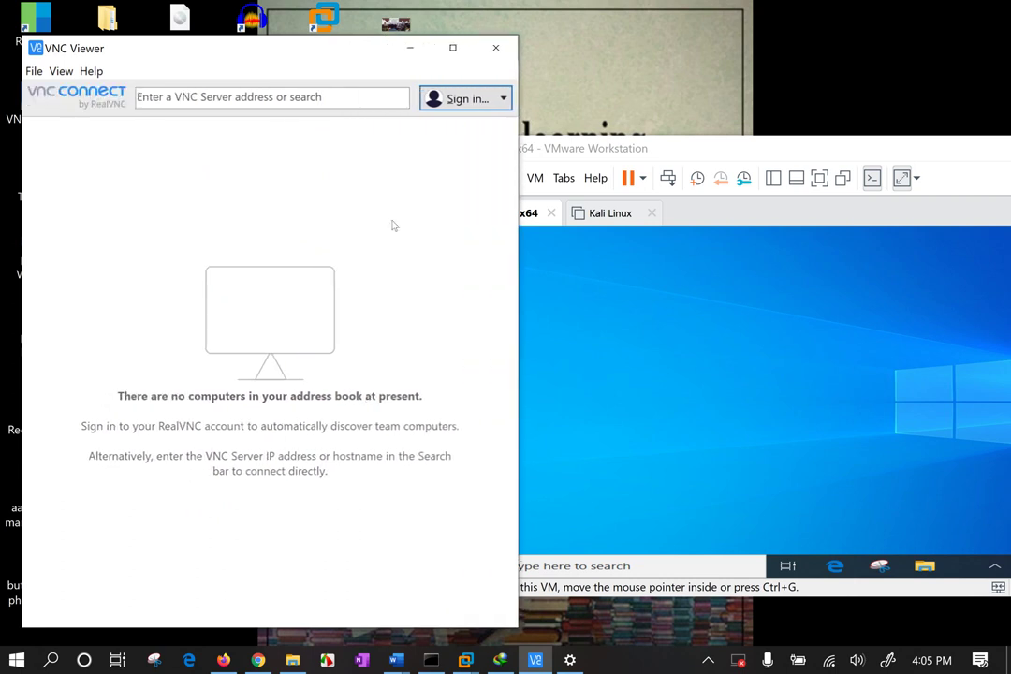
drag(777, 147, 859, 108)
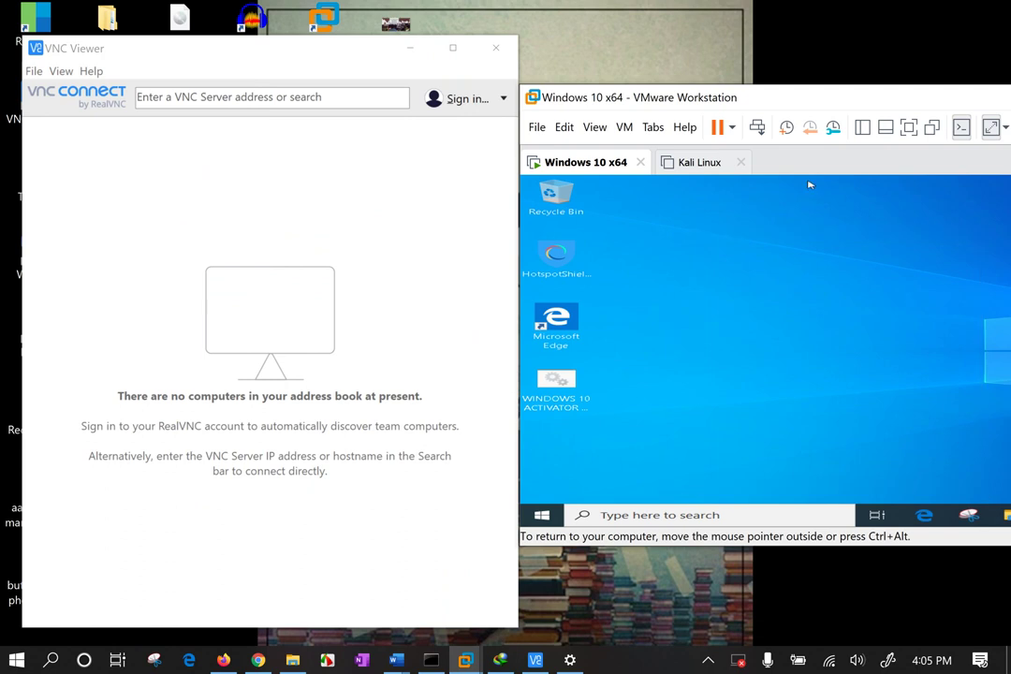
click(303, 215)
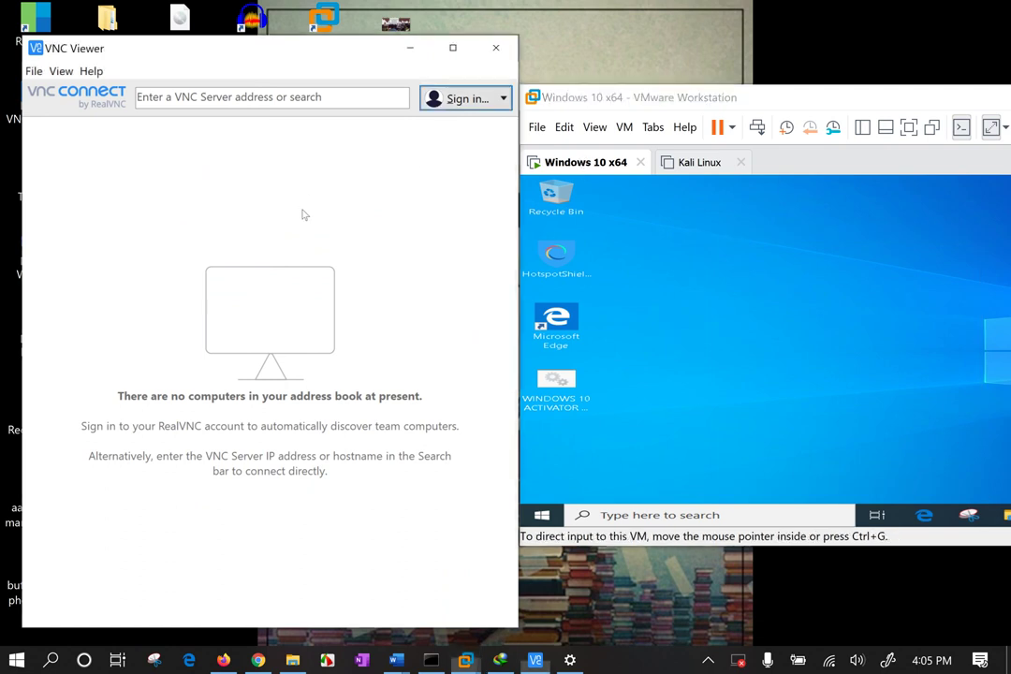
mouse_move(242, 51)
mouse_down()
mouse_move(243, 91)
mouse_move(243, 66)
mouse_up()
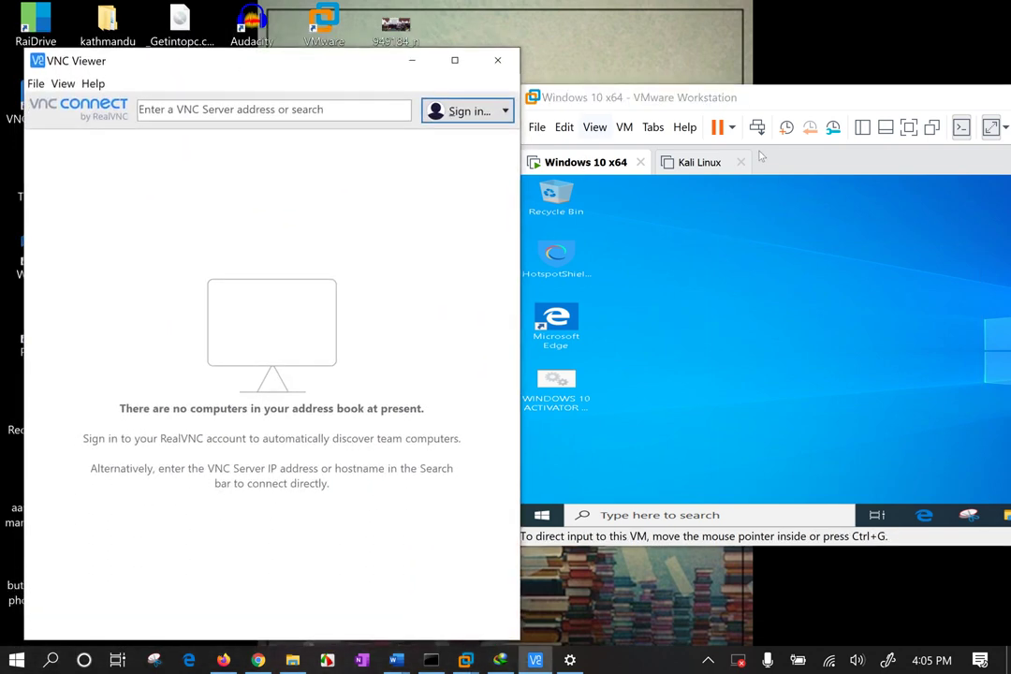
drag(757, 95, 768, 101)
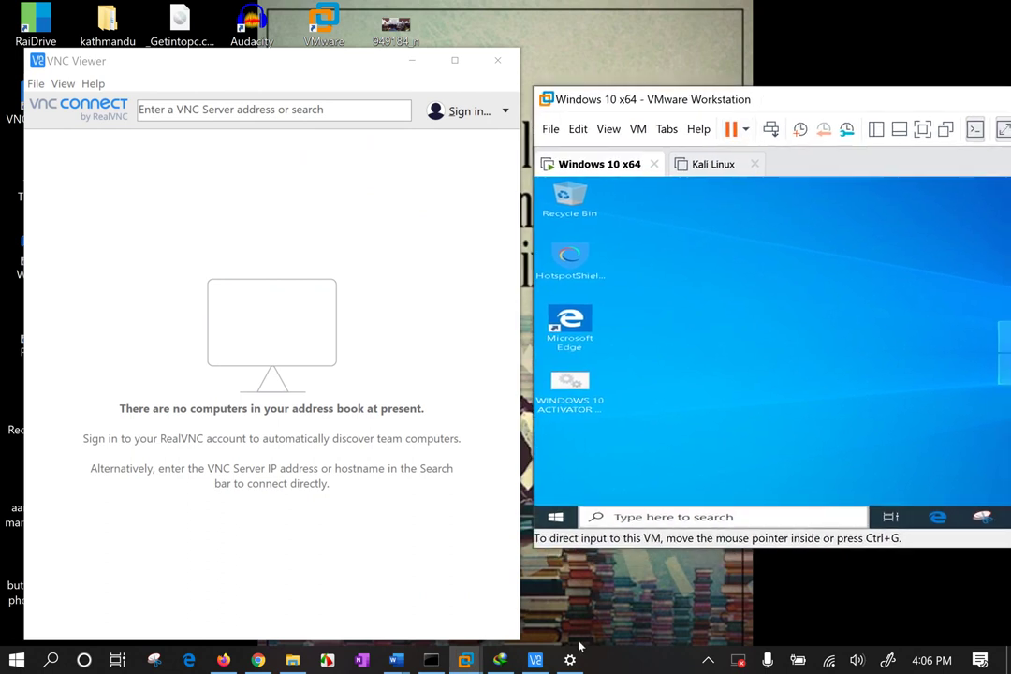
Take a fullscreen snip from the Windows Ink workspace menu.
click(587, 603)
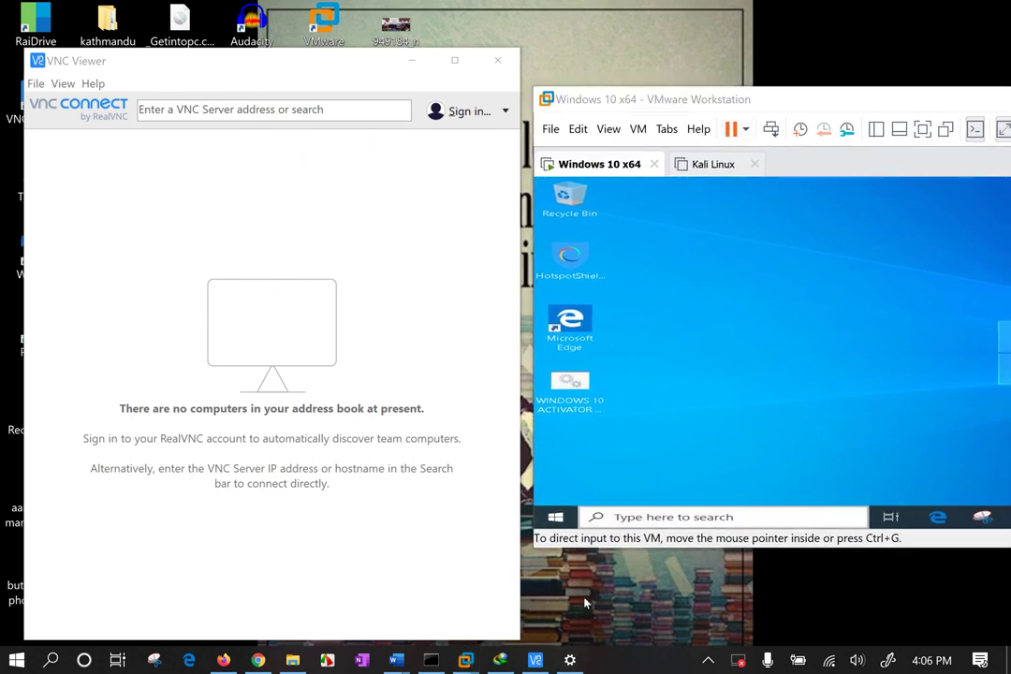
click(888, 660)
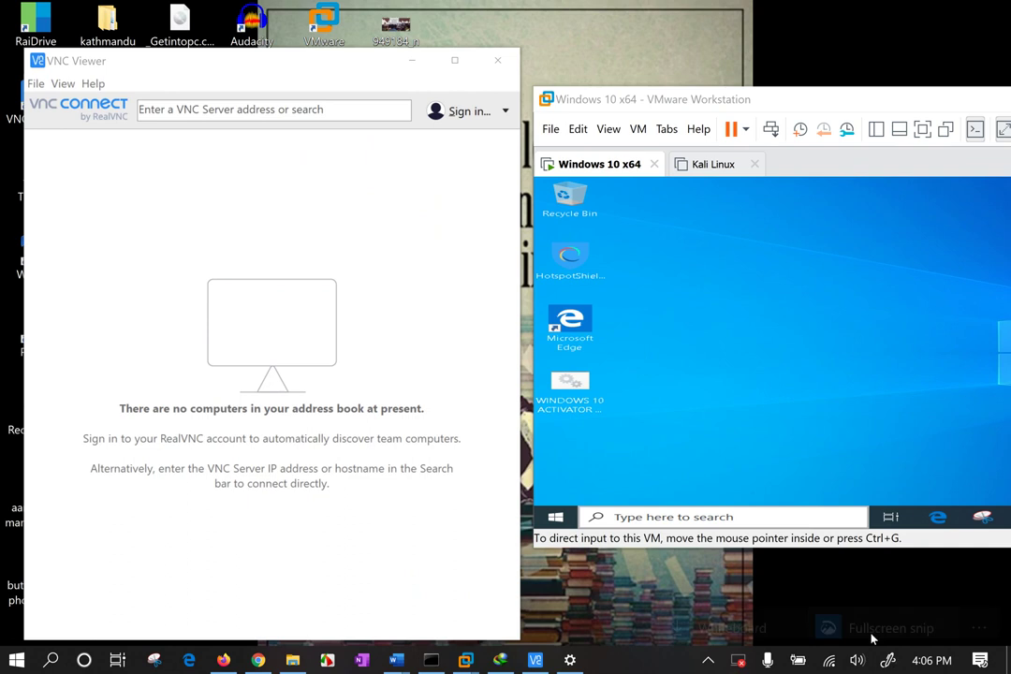
click(892, 616)
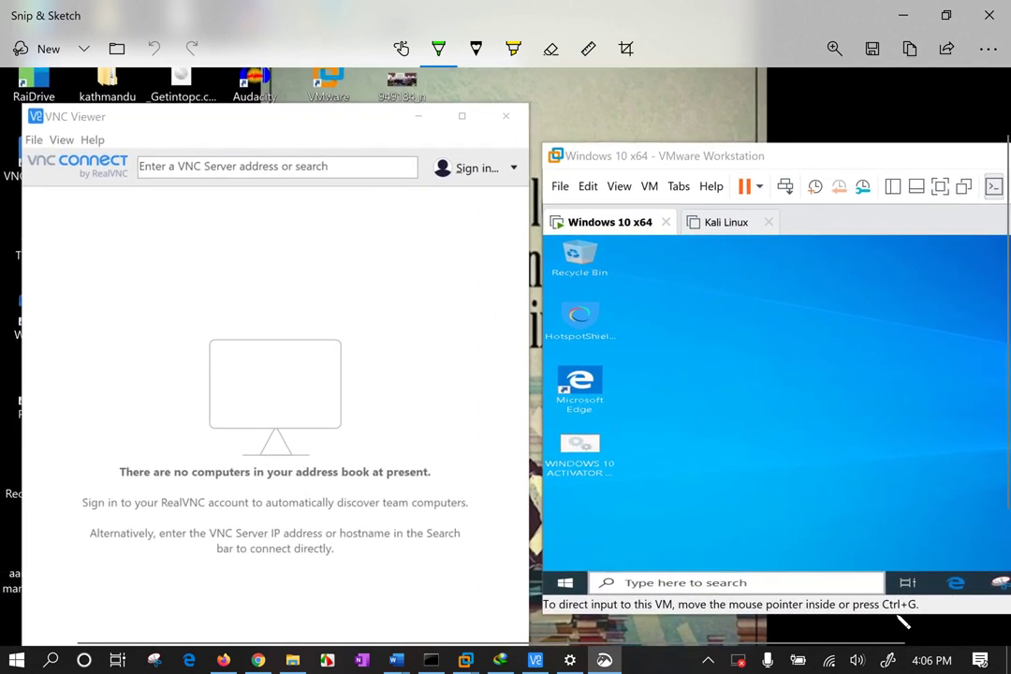
Switch the Ballpoint pen to red and tick the Windows 10 x64 machine.
click(438, 47)
click(365, 183)
drag(604, 236, 657, 212)
Handwrite '5900' and 'VNC' above the VM window, then mark over the VM desktop.
mouse_move(655, 139)
mouse_down()
mouse_move(646, 166)
mouse_move(667, 134)
mouse_up()
mouse_move(671, 136)
mouse_down()
mouse_move(682, 135)
mouse_move(675, 161)
mouse_up()
mouse_move(708, 121)
mouse_down()
mouse_move(698, 138)
mouse_move(706, 122)
mouse_up()
drag(732, 115, 730, 117)
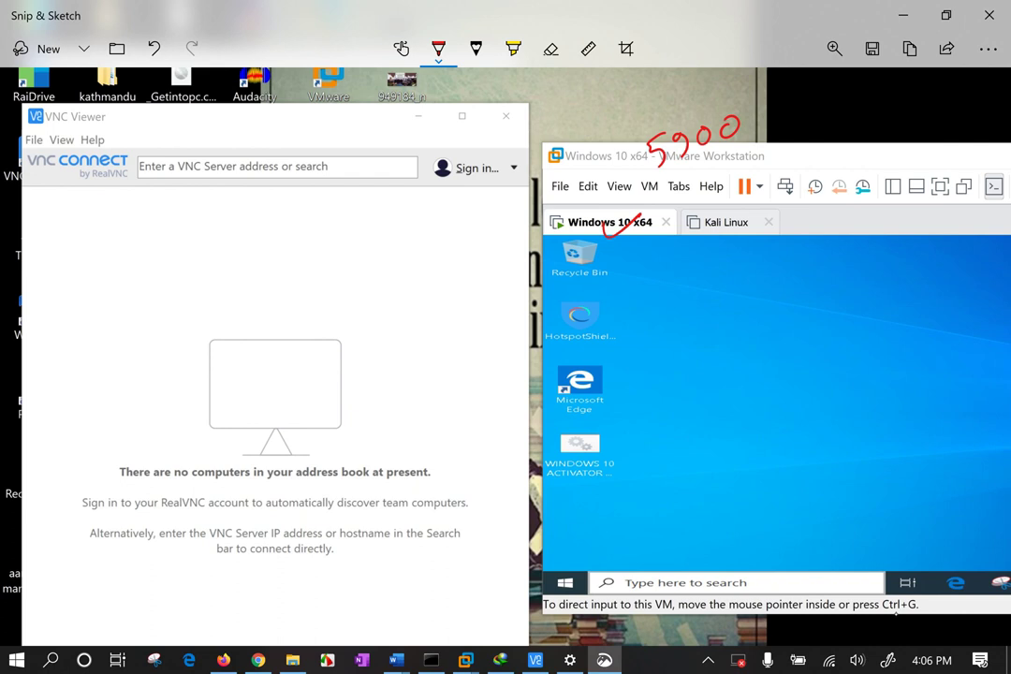
drag(640, 91, 695, 83)
drag(732, 81, 727, 95)
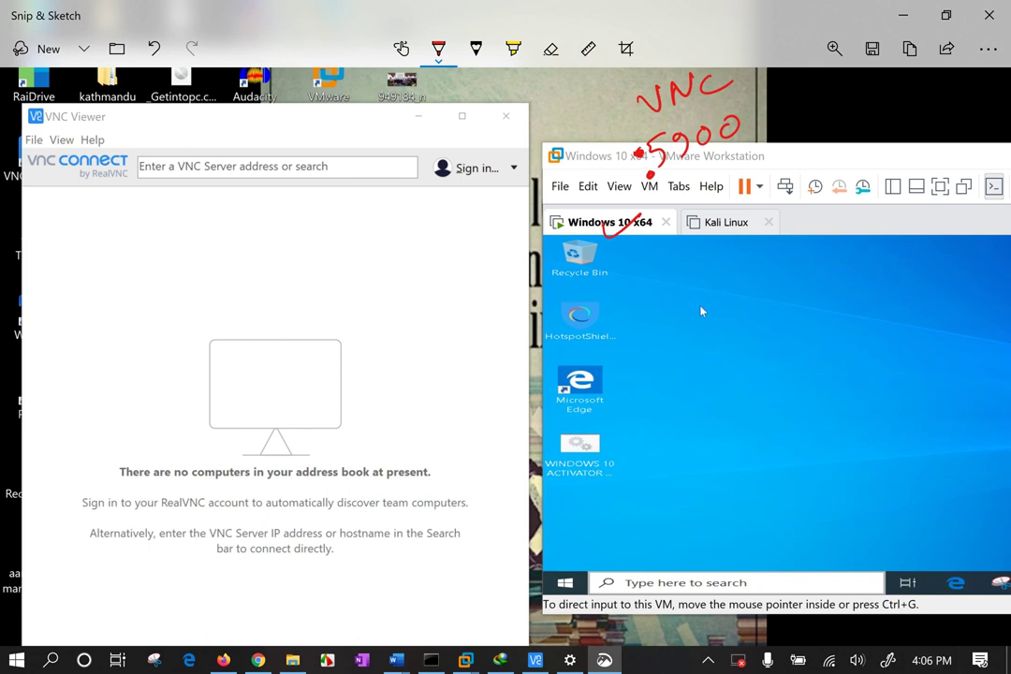
mouse_move(700, 302)
mouse_down()
mouse_move(688, 345)
mouse_move(695, 285)
mouse_move(669, 278)
mouse_move(769, 352)
mouse_up()
mouse_move(736, 287)
mouse_down()
mouse_move(674, 378)
mouse_move(726, 313)
mouse_move(698, 347)
mouse_up()
Run ipconfig in Command Prompt to list the host's network settings.
click(429, 659)
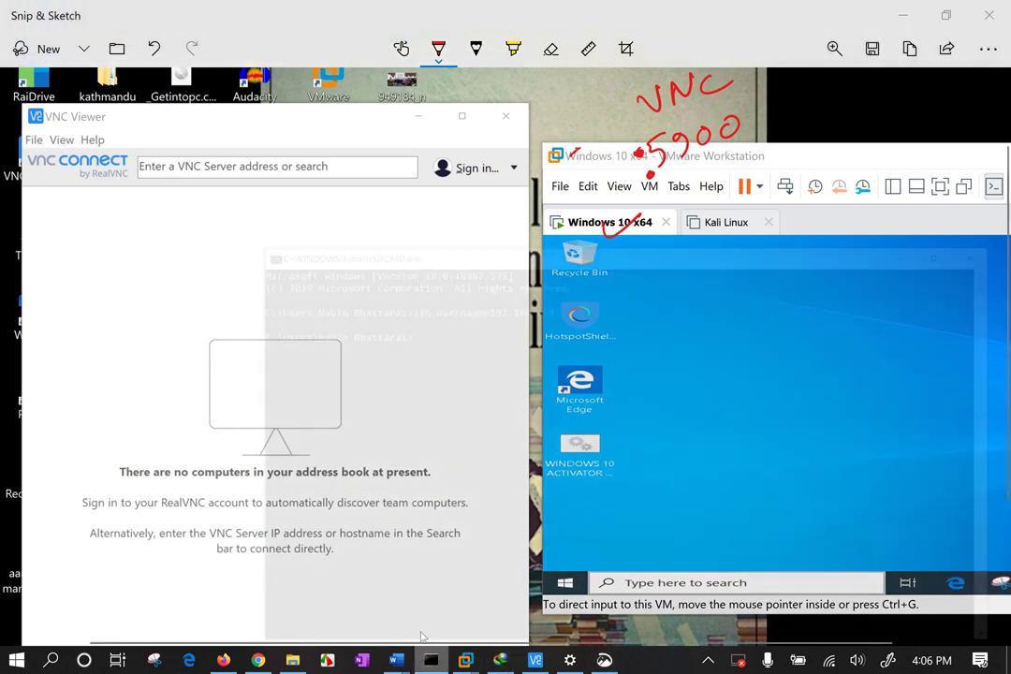
click(439, 334)
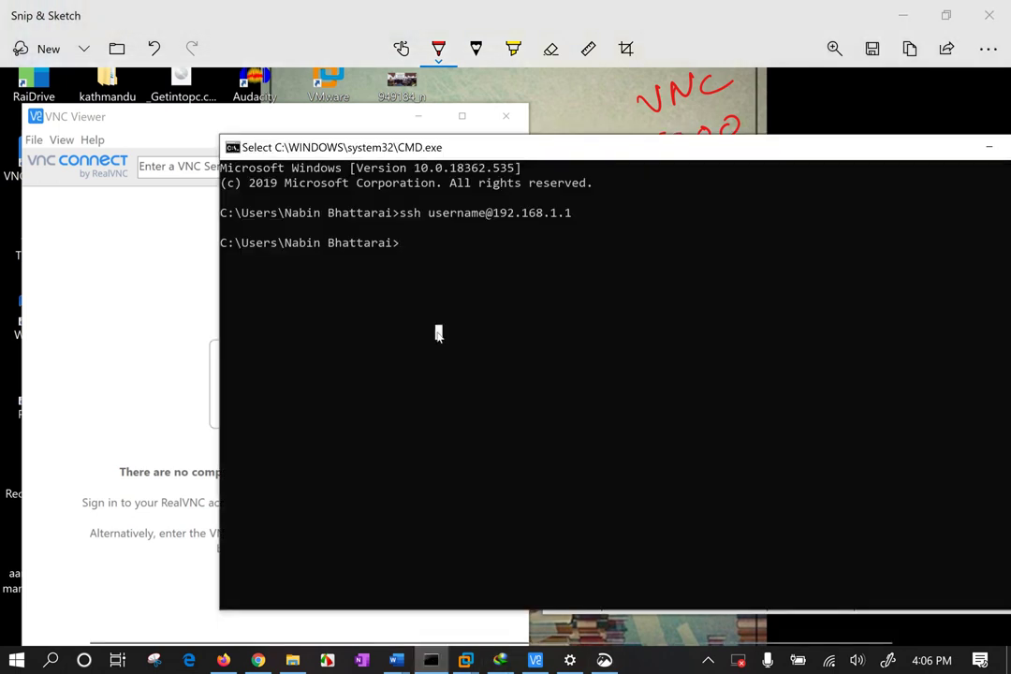
text(ipconfig)
key(Return)
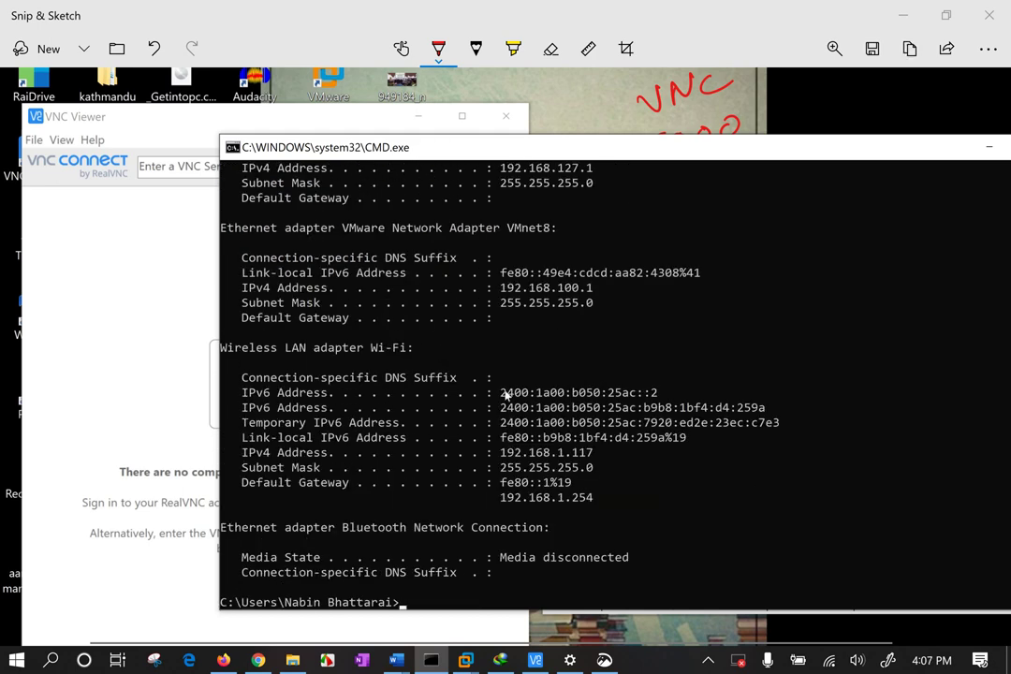
Select and copy the Wi-Fi IPv4 address 192.168.1.117.
drag(501, 393, 655, 394)
click(589, 454)
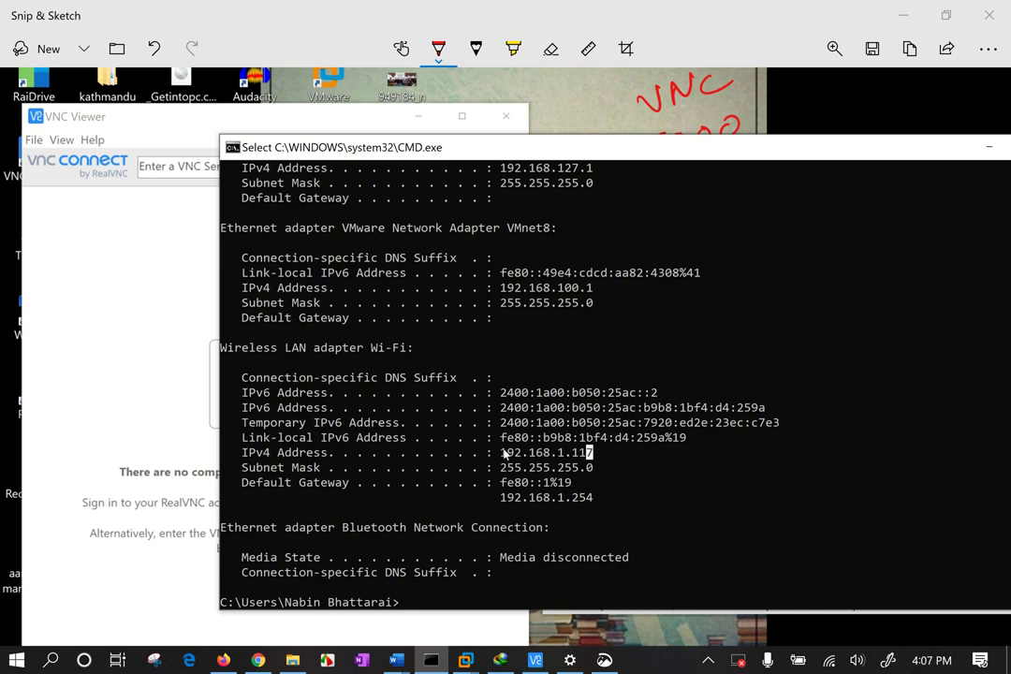
drag(501, 453, 591, 456)
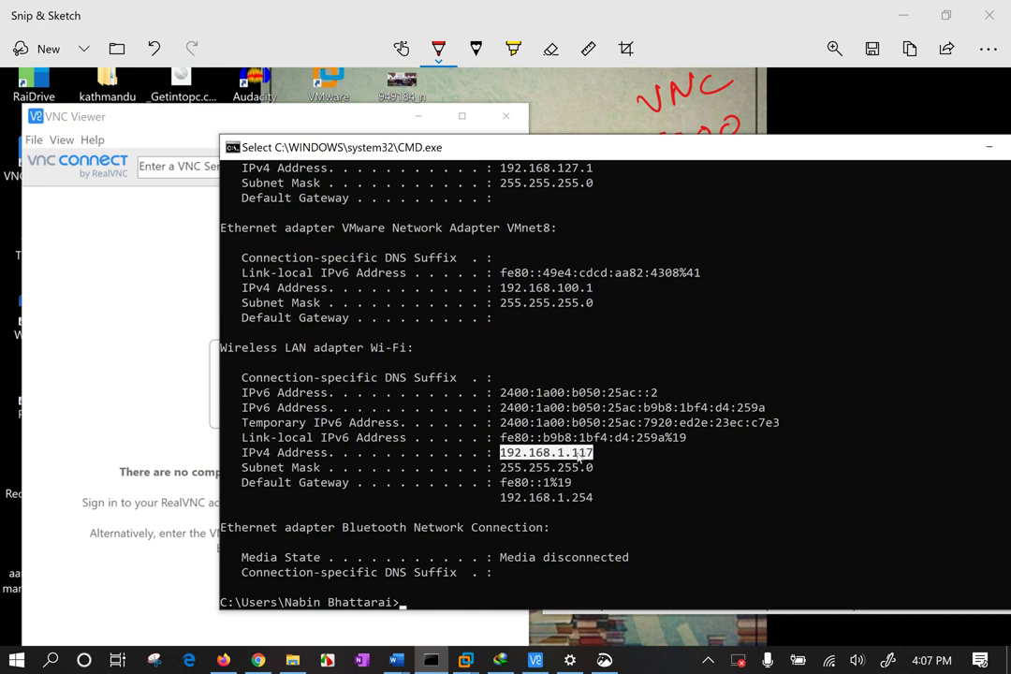
right_click(580, 456)
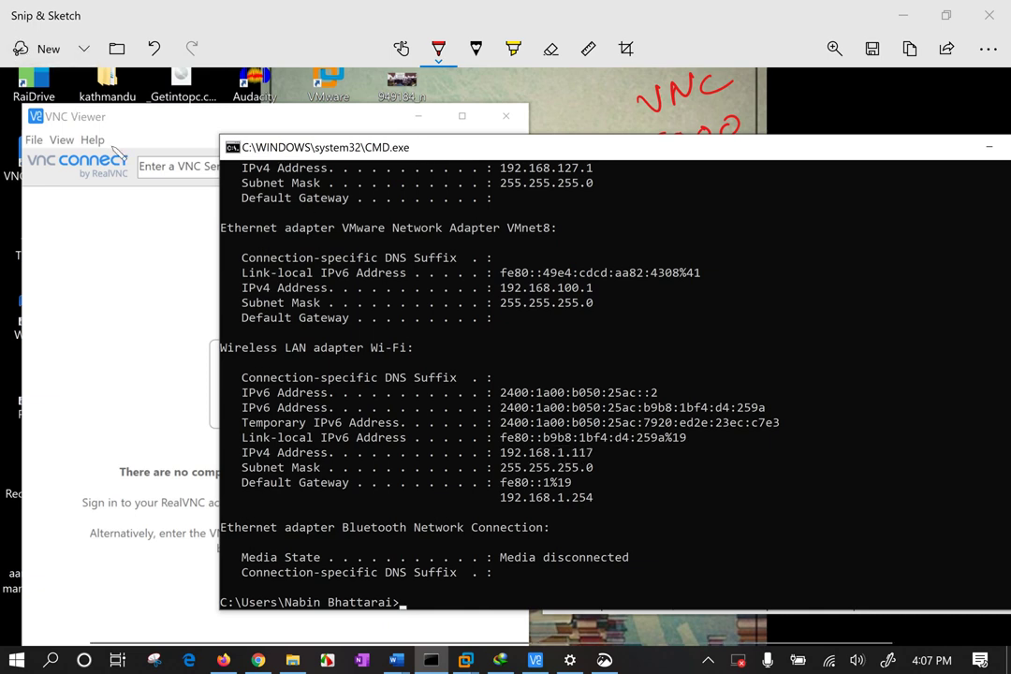
click(162, 173)
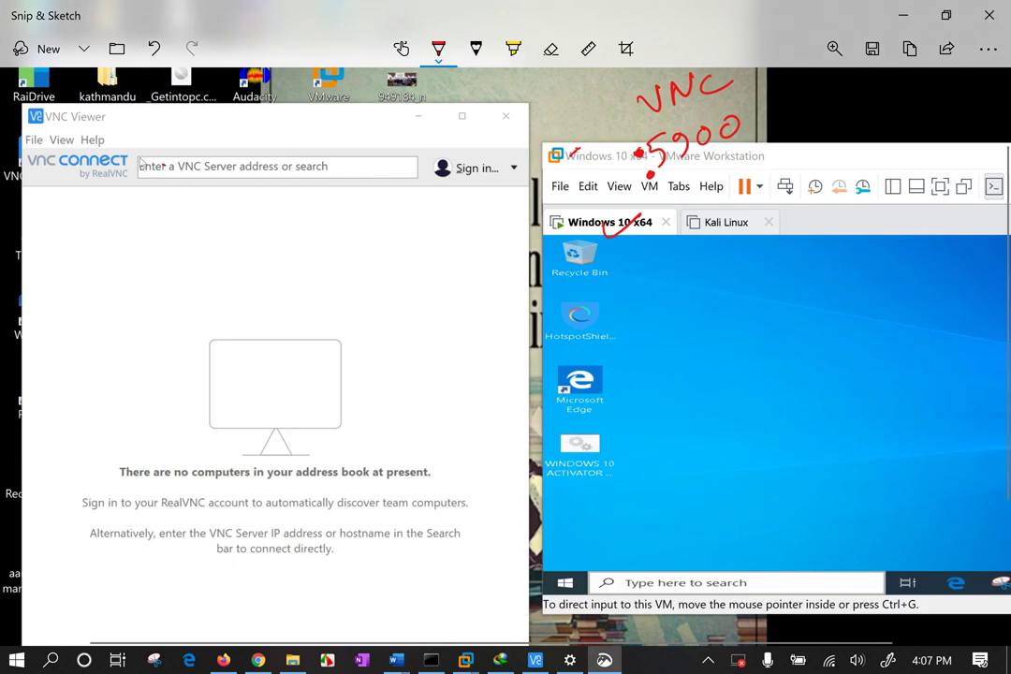
Handwrite 192.168.1.117:5900 over the VNC Viewer address box.
mouse_move(147, 161)
mouse_down()
mouse_move(143, 187)
mouse_move(217, 178)
mouse_move(239, 161)
mouse_move(271, 178)
mouse_move(337, 170)
mouse_up()
click(196, 180)
click(255, 180)
click(296, 174)
mouse_move(346, 150)
mouse_down()
mouse_move(352, 177)
mouse_move(423, 173)
mouse_move(444, 148)
mouse_move(463, 146)
mouse_up()
click(377, 145)
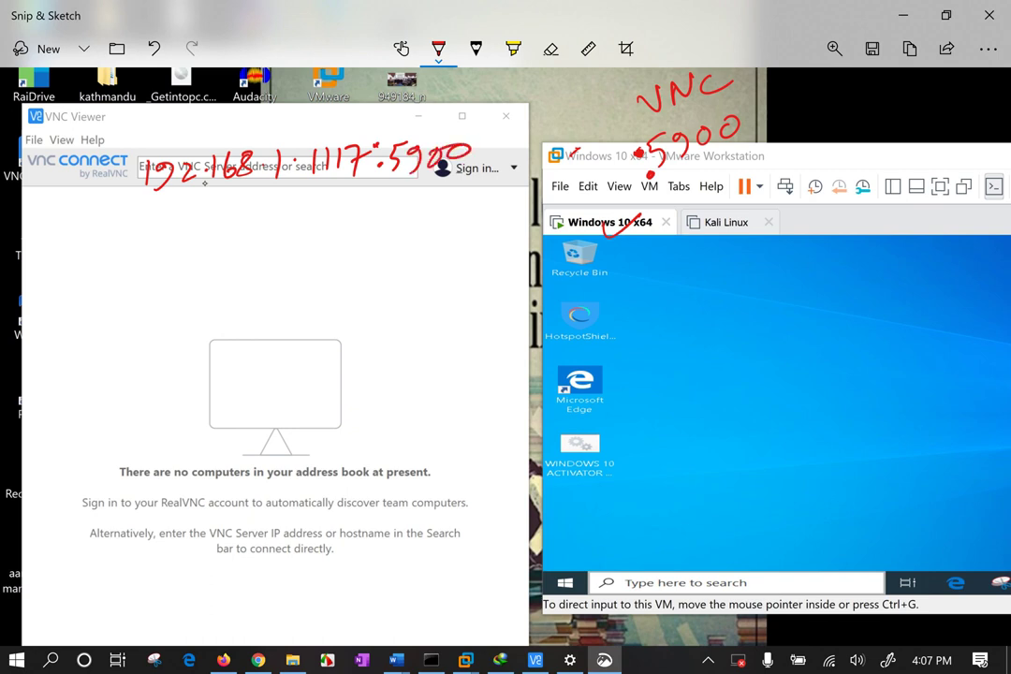
Box the monitor illustration and write a 'pass' note with the password and an underlined 'ok'.
mouse_move(183, 265)
mouse_down()
mouse_move(181, 363)
mouse_move(337, 418)
mouse_move(180, 428)
mouse_up()
mouse_move(213, 276)
mouse_down()
mouse_move(214, 330)
mouse_move(217, 302)
mouse_up()
drag(241, 279, 251, 301)
drag(285, 271, 262, 299)
drag(323, 268, 292, 300)
mouse_move(226, 339)
mouse_down()
mouse_move(224, 375)
mouse_move(259, 371)
mouse_move(289, 333)
mouse_move(309, 373)
mouse_up()
drag(335, 349, 351, 371)
mouse_move(367, 323)
mouse_down()
mouse_move(359, 371)
mouse_move(405, 319)
mouse_up()
mouse_move(412, 397)
mouse_down()
mouse_move(405, 400)
mouse_move(423, 414)
mouse_up()
drag(446, 389, 446, 414)
drag(440, 412, 497, 404)
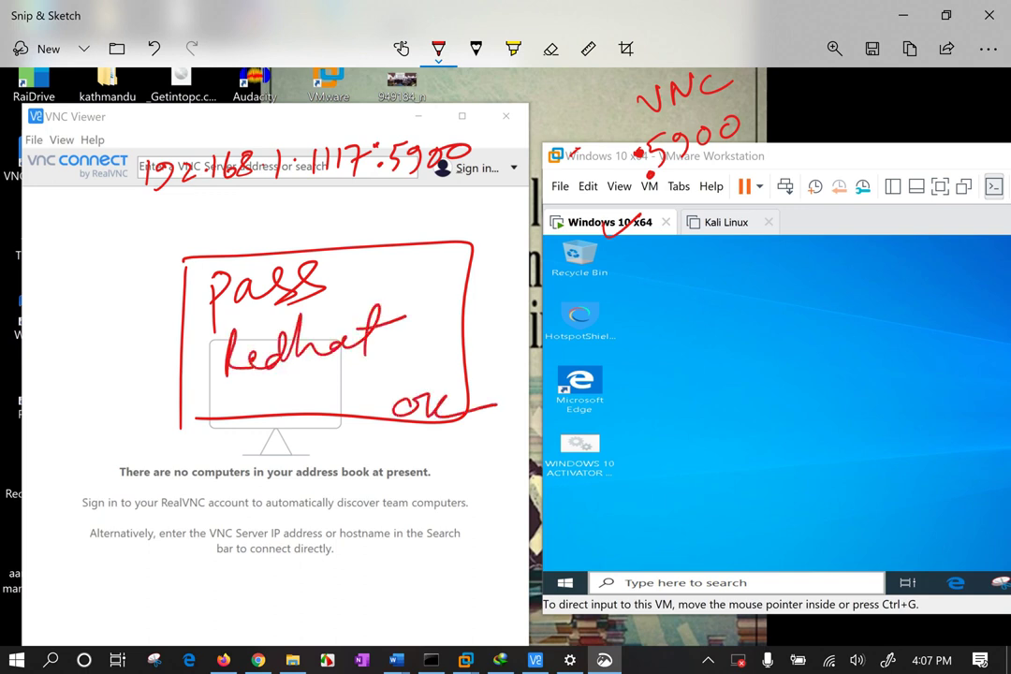
Draw a lower box, circle the VM desktop with an arrow to it, and write 'gui'.
mouse_move(233, 453)
mouse_down()
mouse_move(234, 639)
mouse_move(319, 601)
mouse_up()
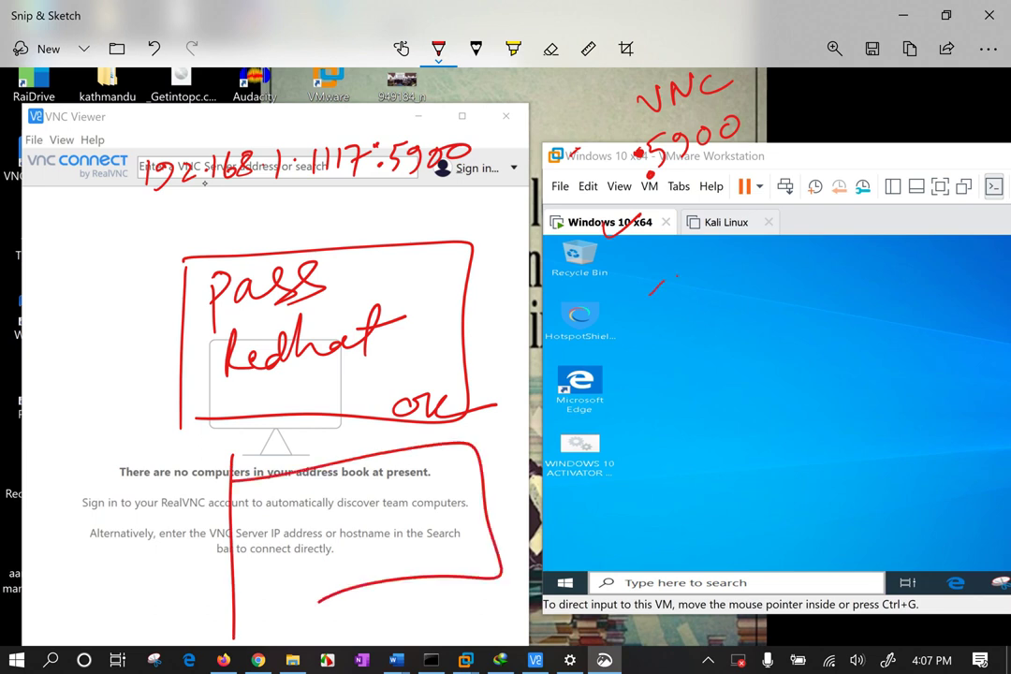
drag(653, 285, 646, 323)
drag(802, 346, 374, 529)
drag(426, 461, 468, 506)
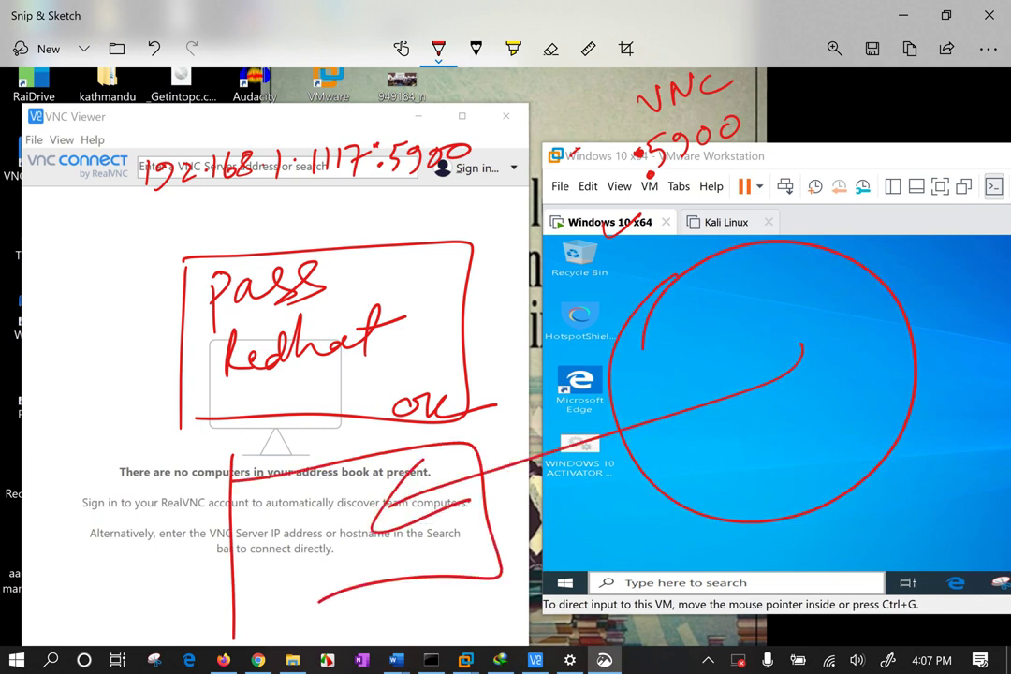
mouse_move(296, 510)
mouse_down()
mouse_move(278, 564)
mouse_move(332, 524)
mouse_up()
drag(327, 486, 329, 490)
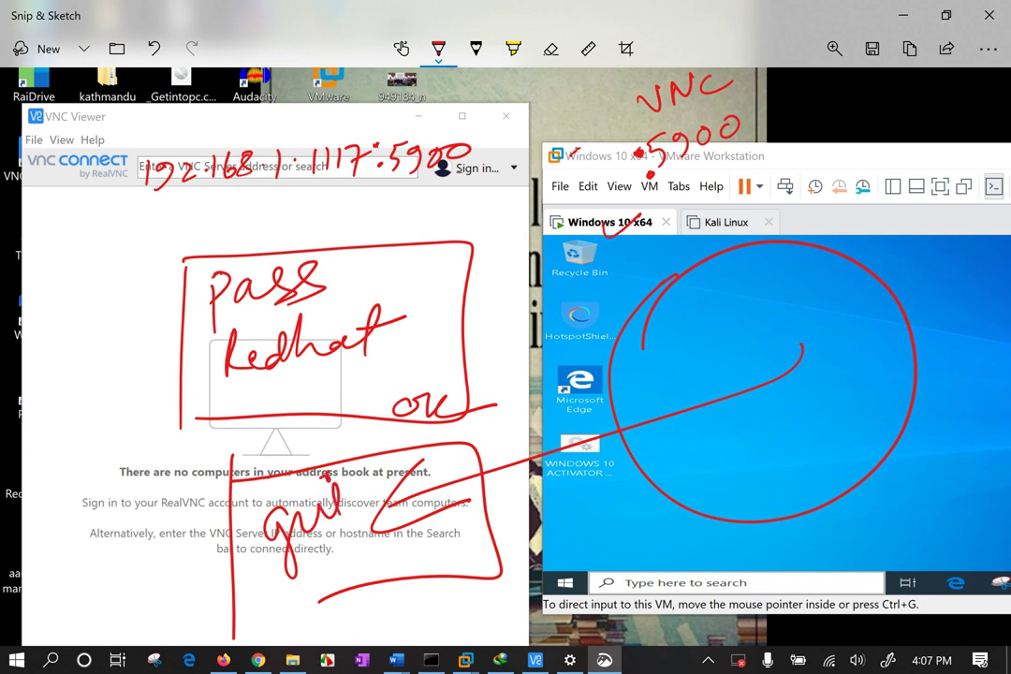
key(alt+Tab)
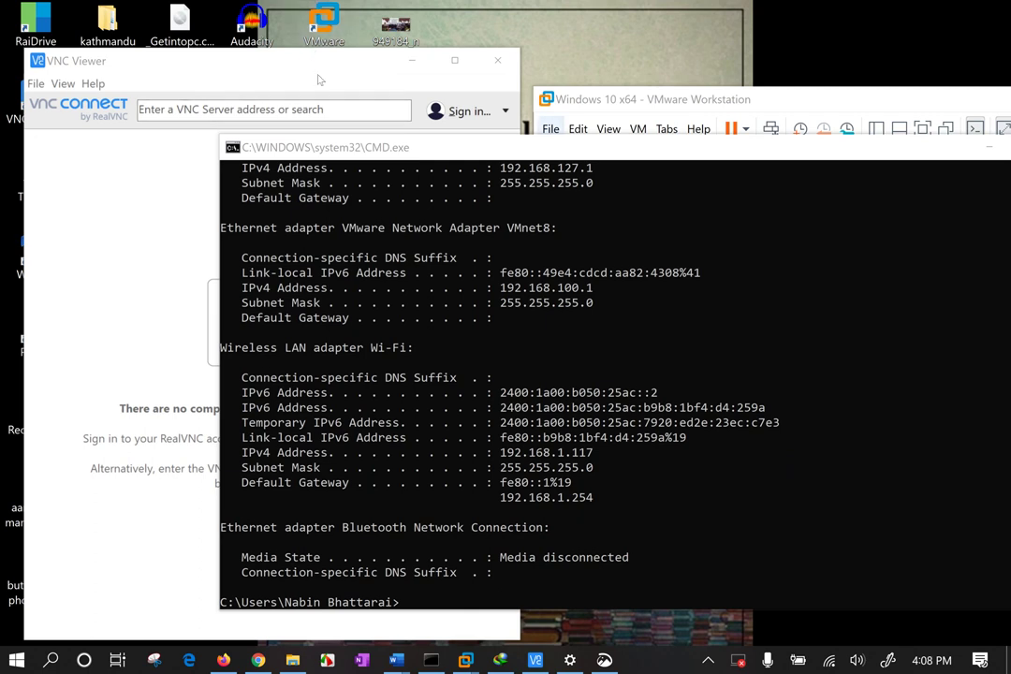
Arrange VNC Viewer beside the Windows 10 x64 VMware window, minimizing Command Prompt.
click(195, 94)
click(199, 109)
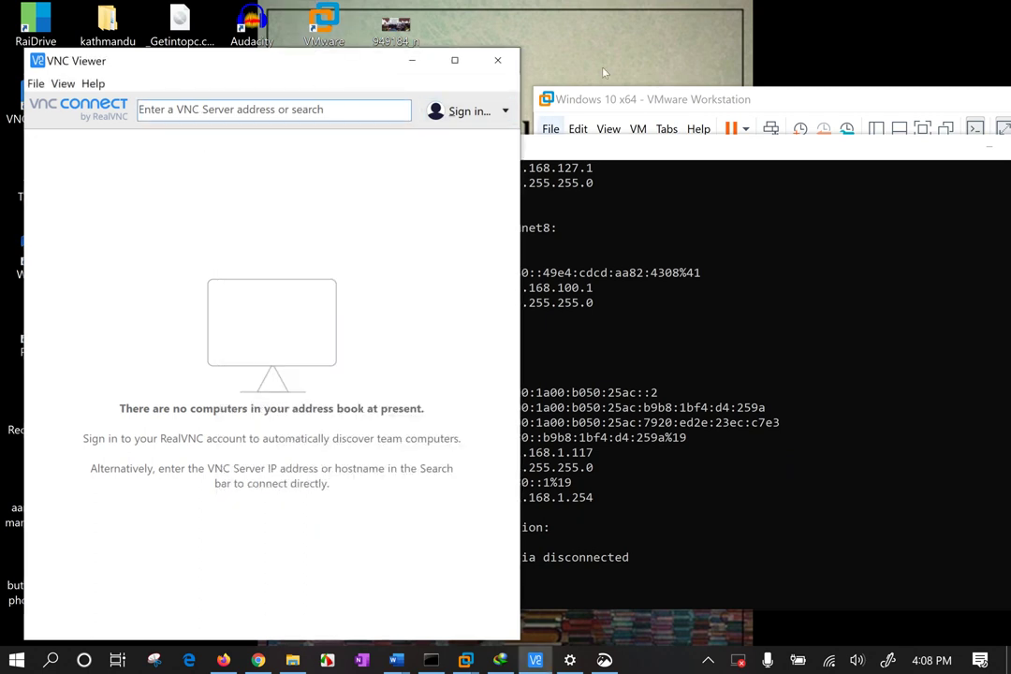
drag(640, 107, 582, 161)
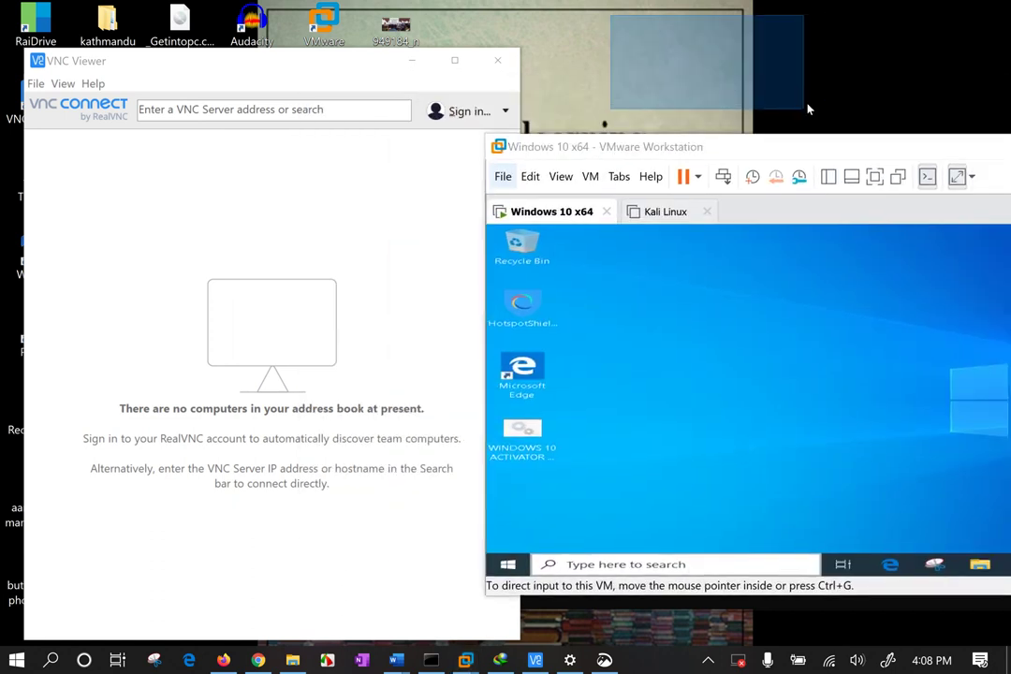
drag(957, 150, 473, 158)
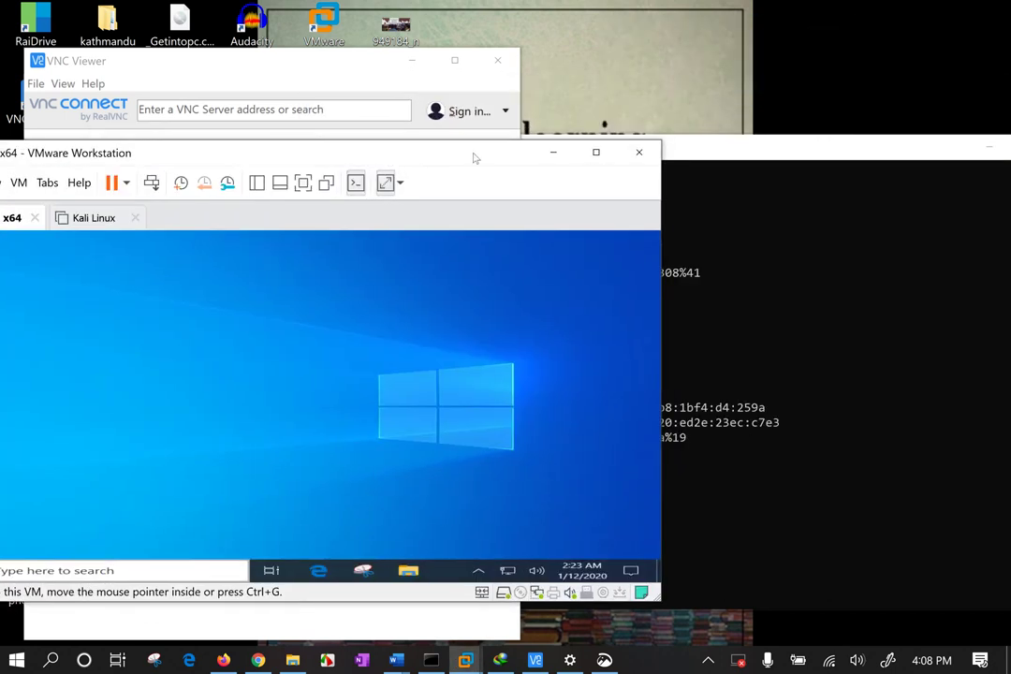
click(549, 154)
click(990, 147)
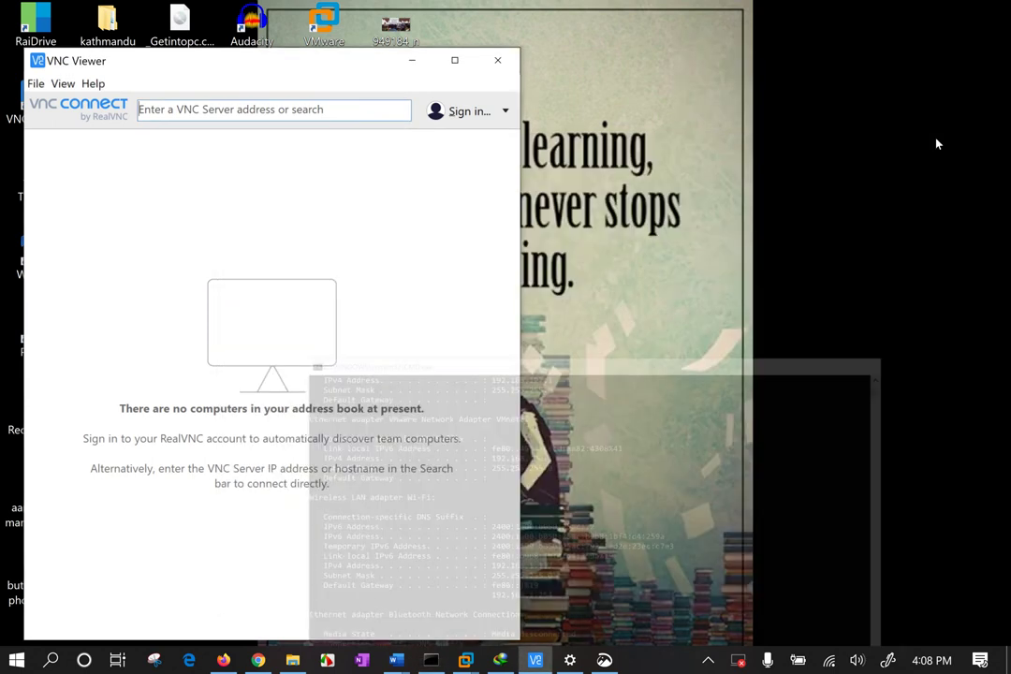
drag(661, 72, 955, 599)
drag(686, 127, 847, 381)
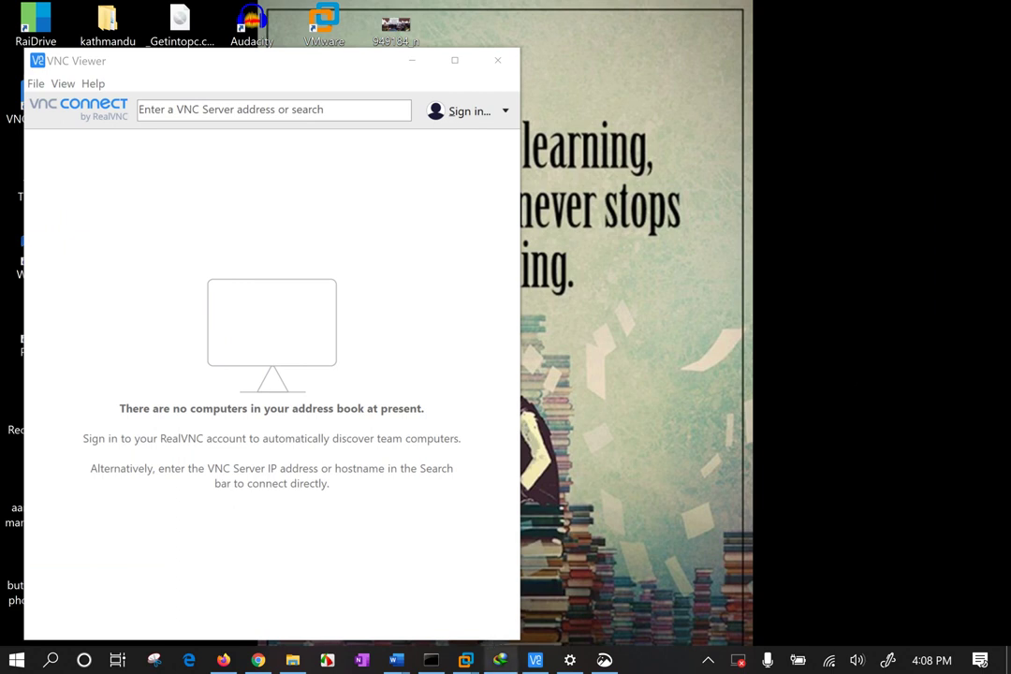
mouse_move(465, 660)
click(341, 537)
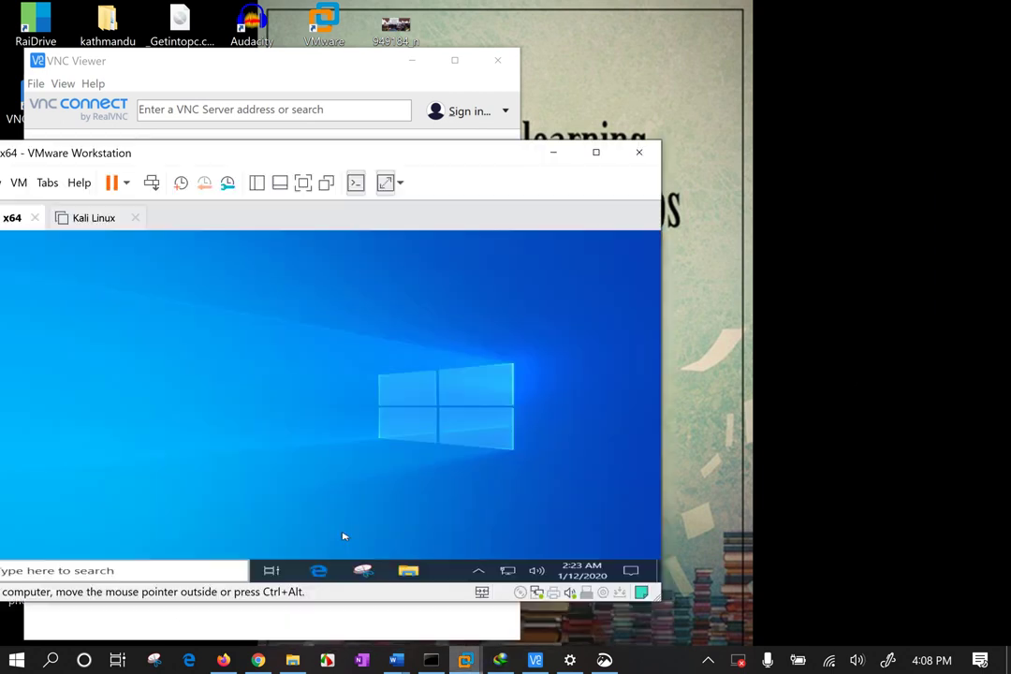
drag(90, 152, 702, 107)
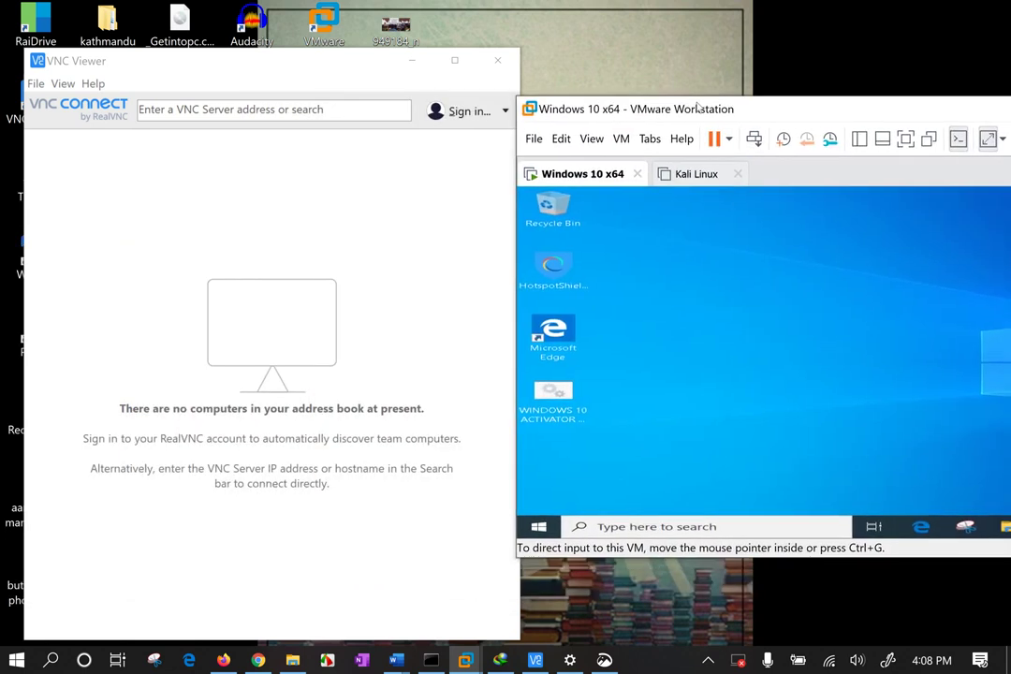
Enter 192.168.1.117, cancel the first attempt, then connect to 192.168.1.117:5900.
click(166, 110)
text(192)
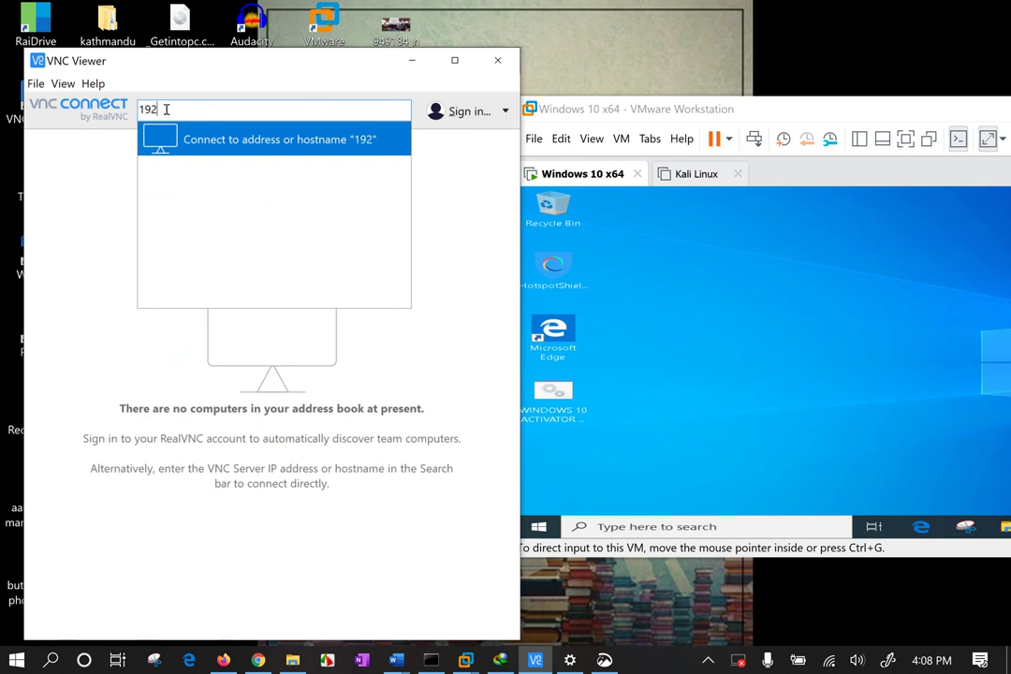
key(BackSpace)
key(BackSpace)
key(BackSpace)
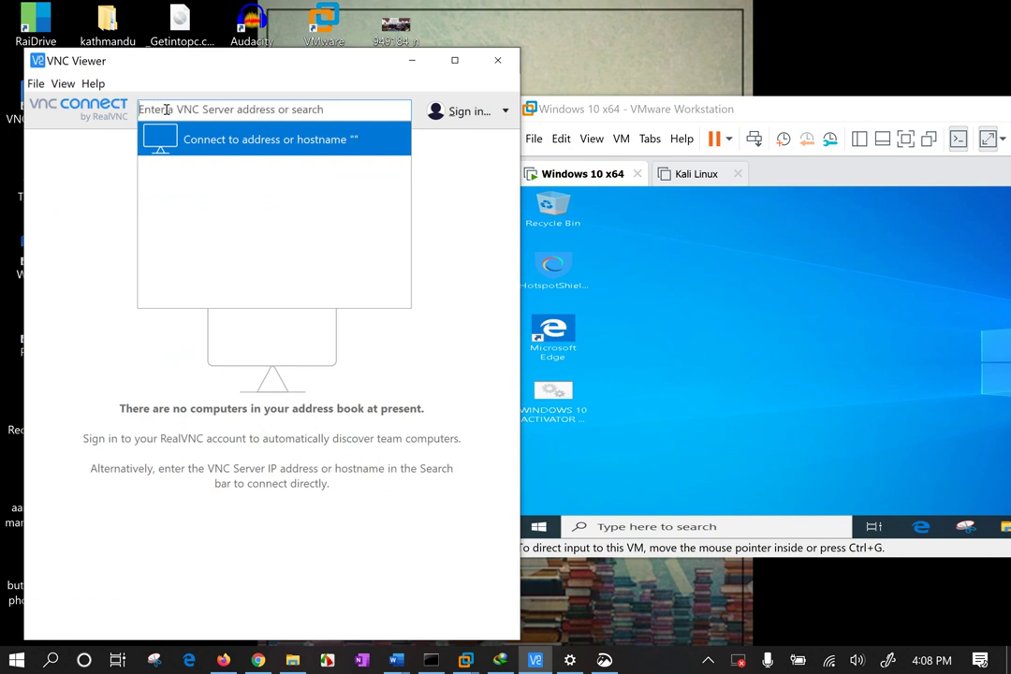
text(1)
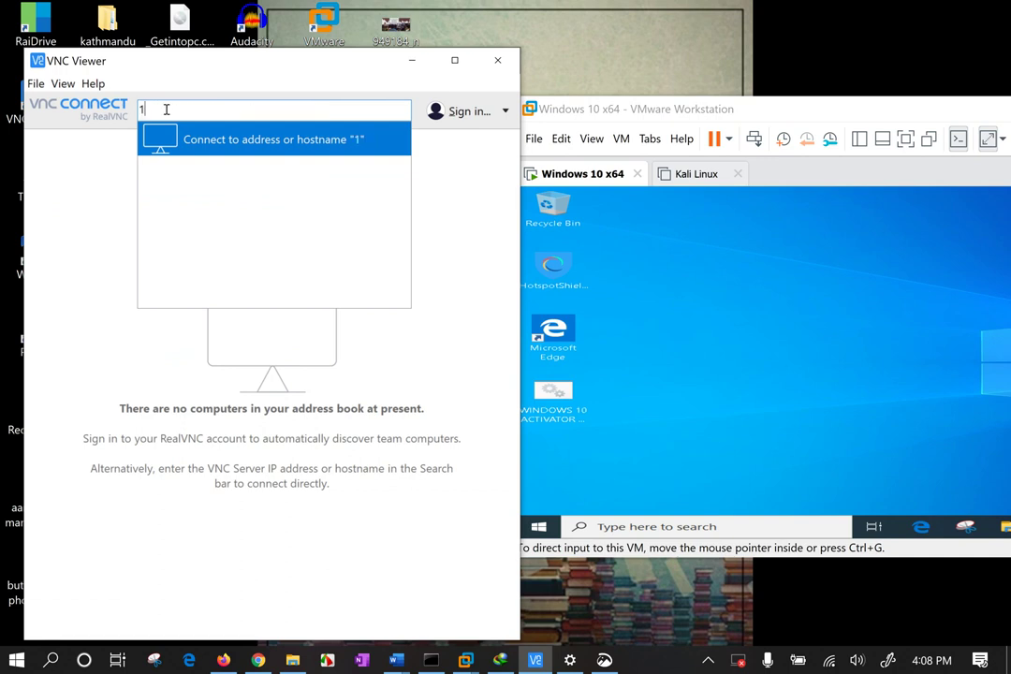
text(92.168.1.117)
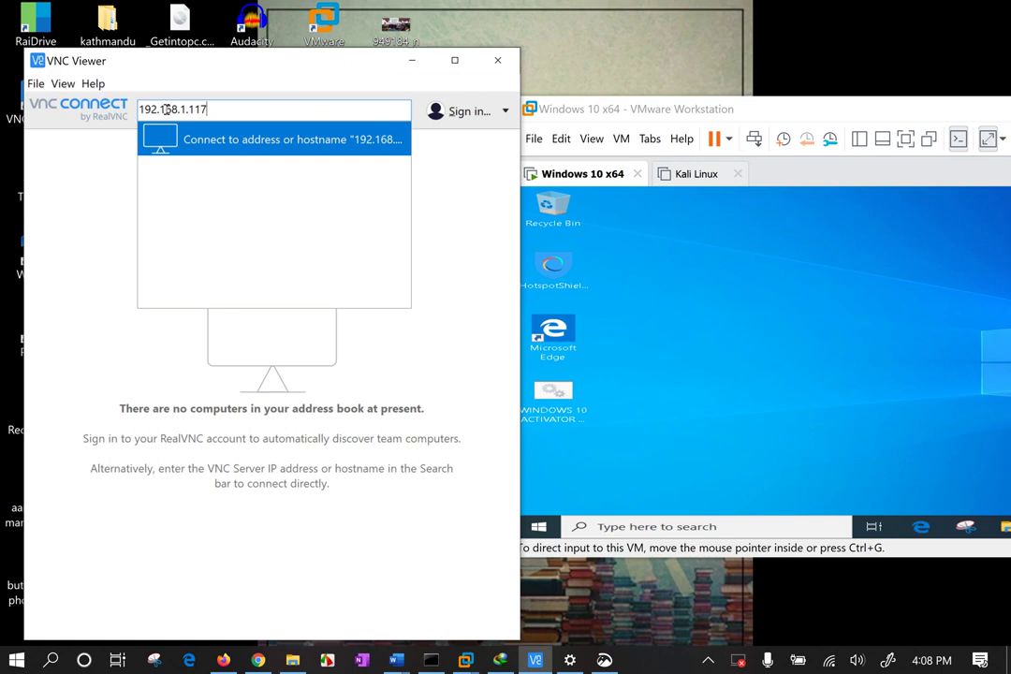
click(216, 139)
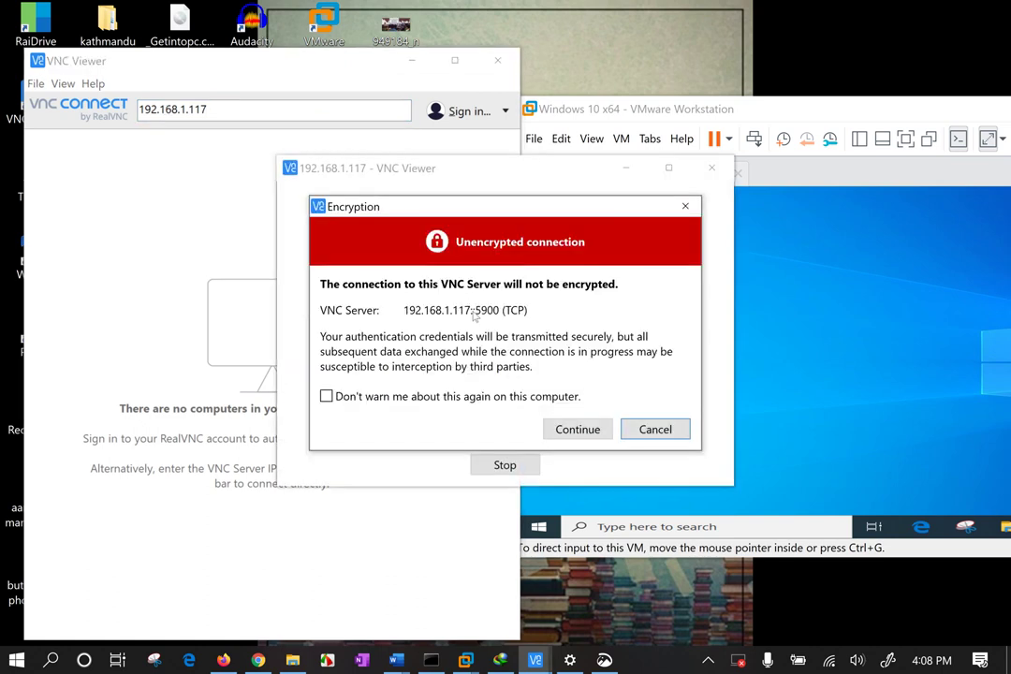
click(672, 433)
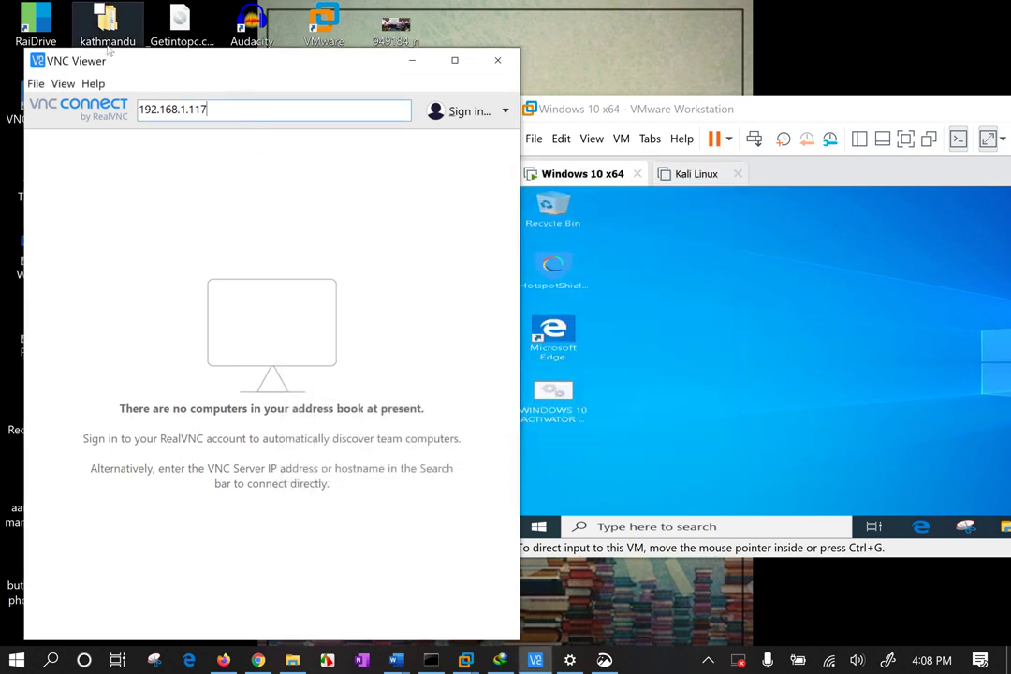
text(:)
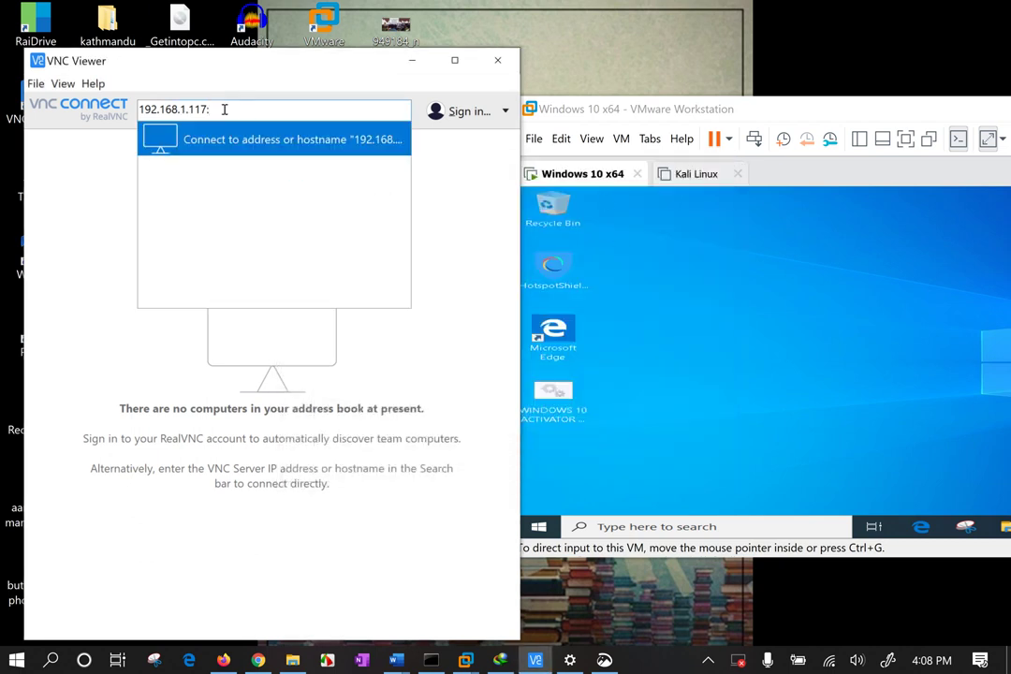
text(5900)
key(Return)
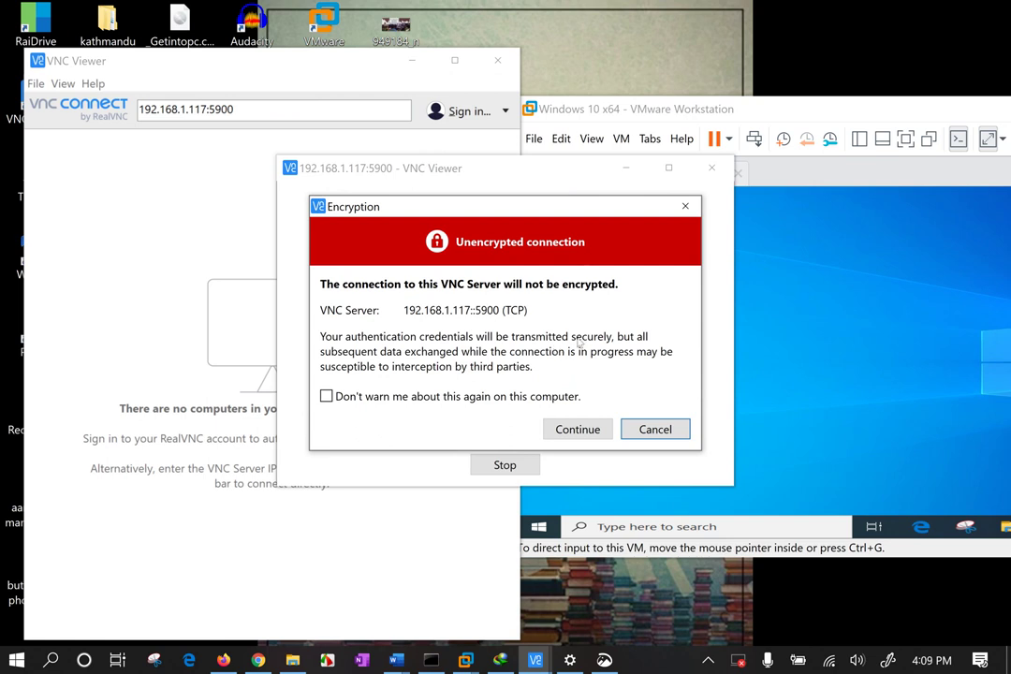
Accept the unencrypted-connection warning and sign in with the VNC Server password.
click(578, 431)
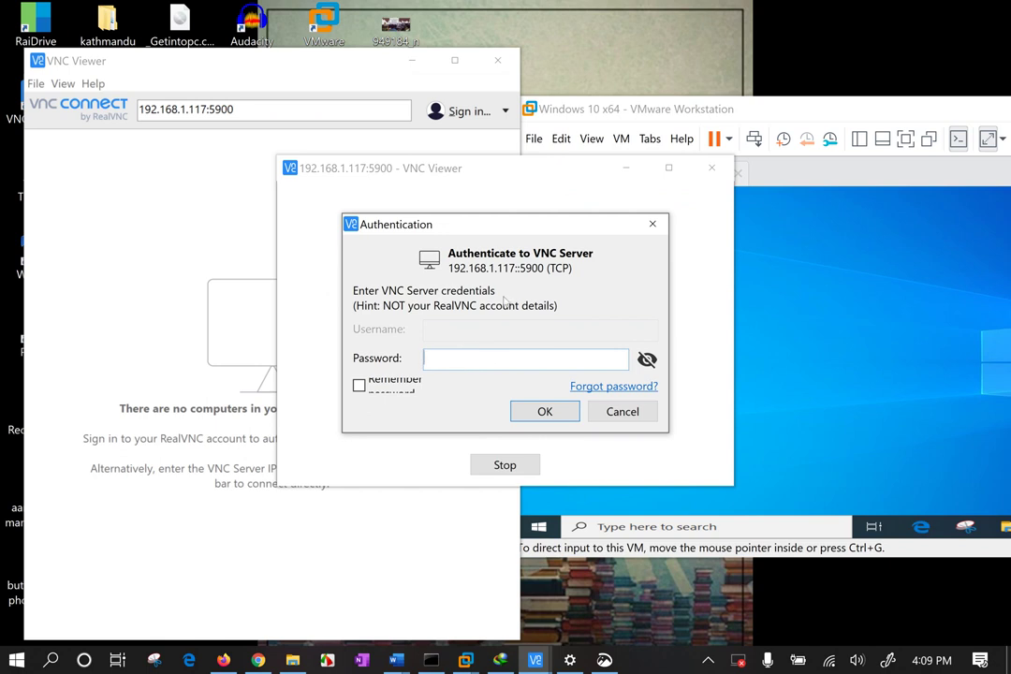
drag(454, 232, 325, 230)
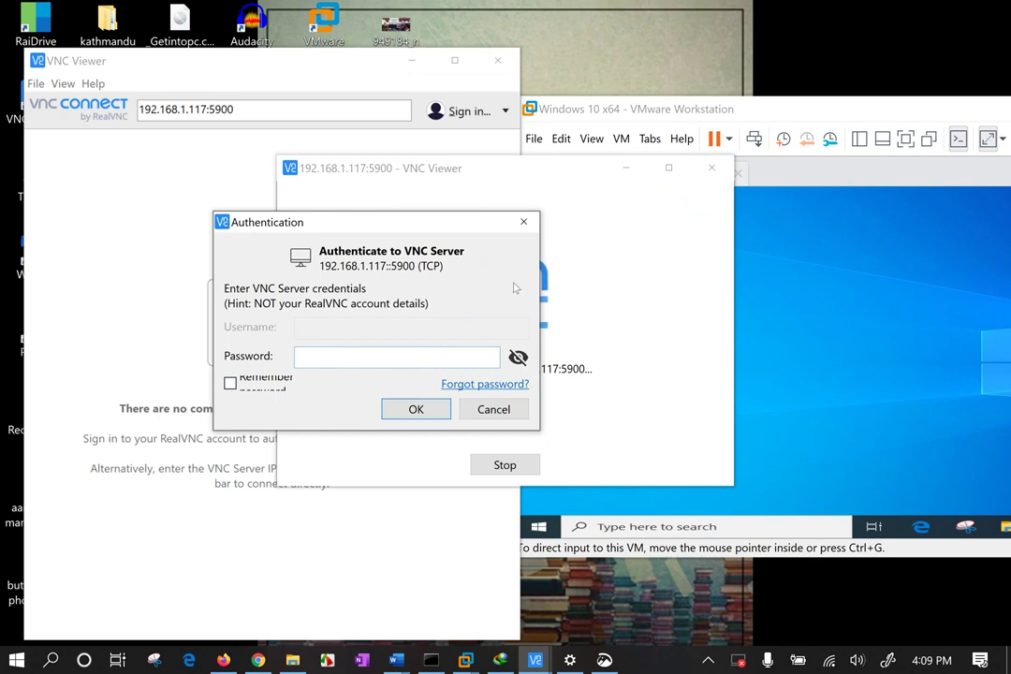
click(518, 357)
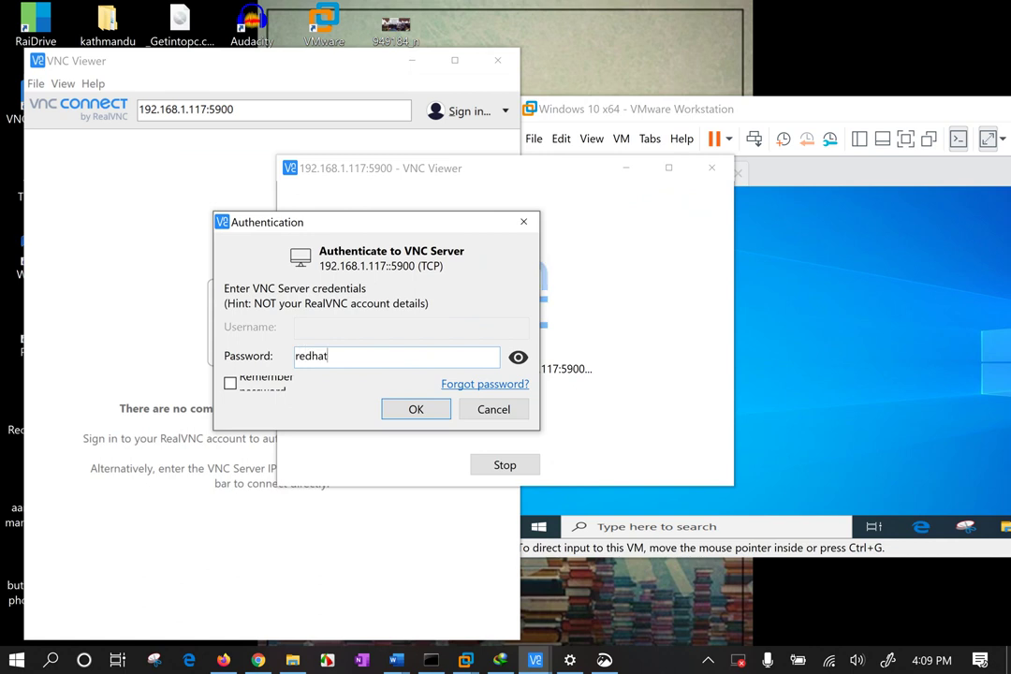
click(409, 409)
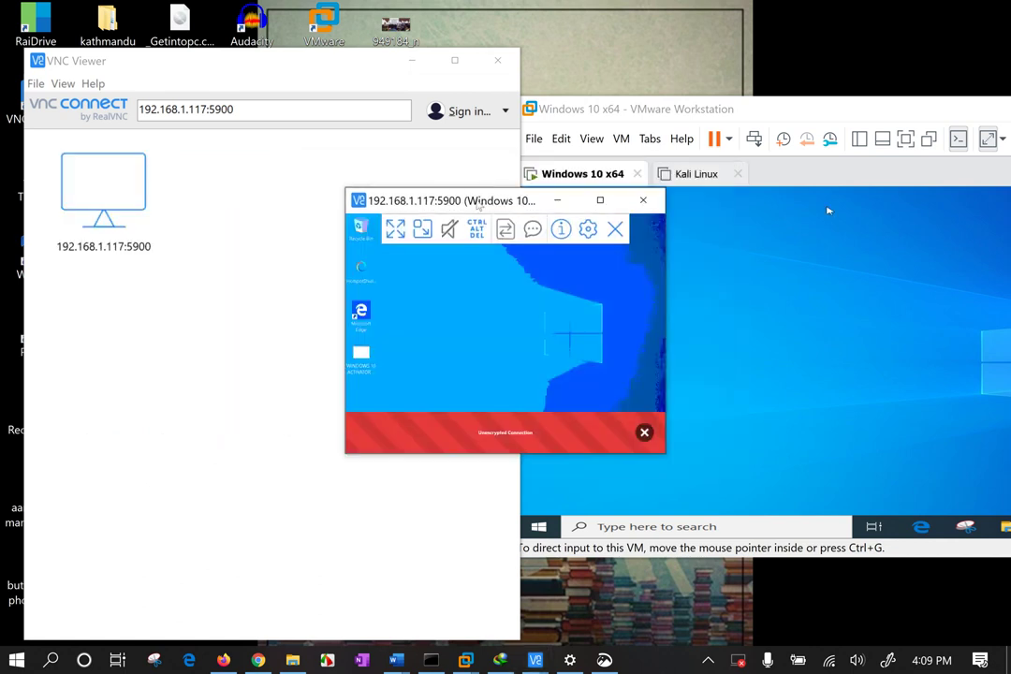
click(395, 423)
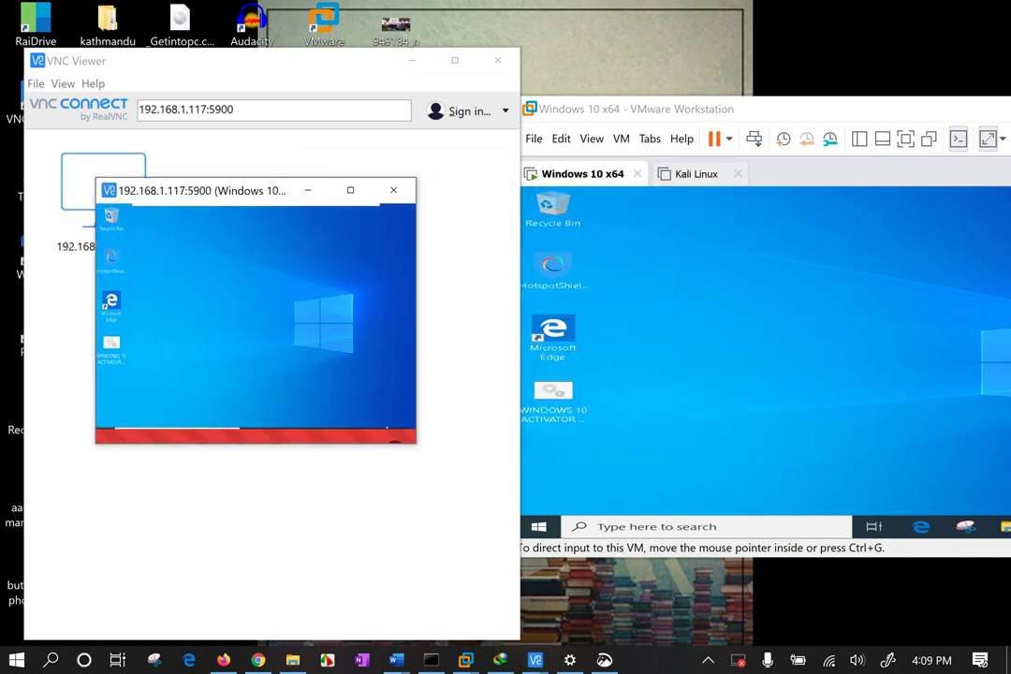
Resize the remote session window, toggle full screen on and off, and focus the VM.
drag(422, 449, 624, 633)
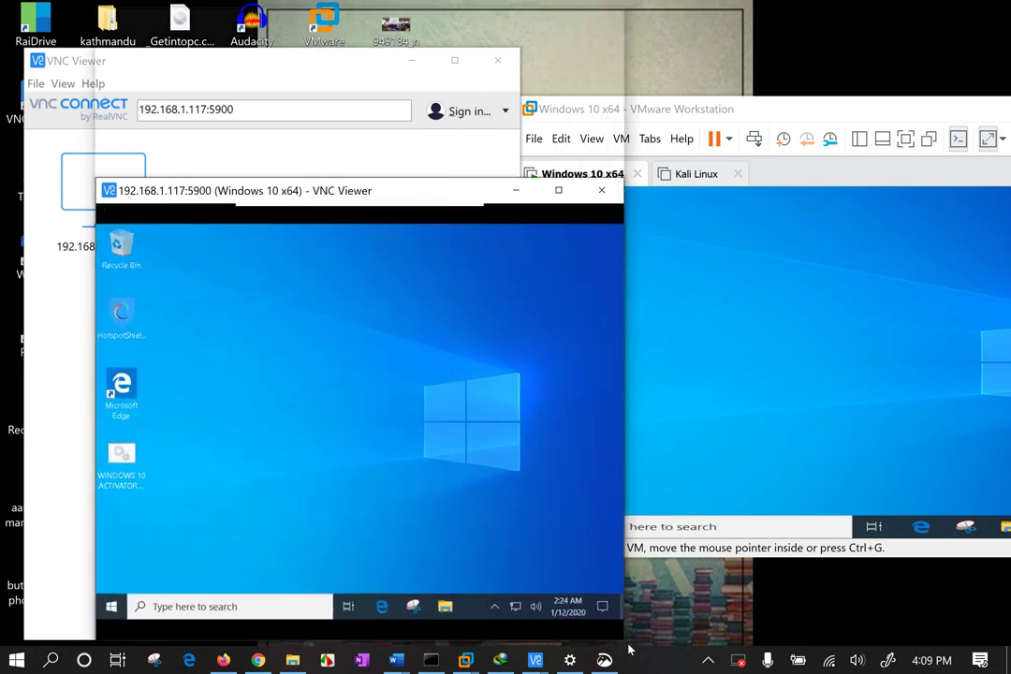
drag(375, 181, 300, 23)
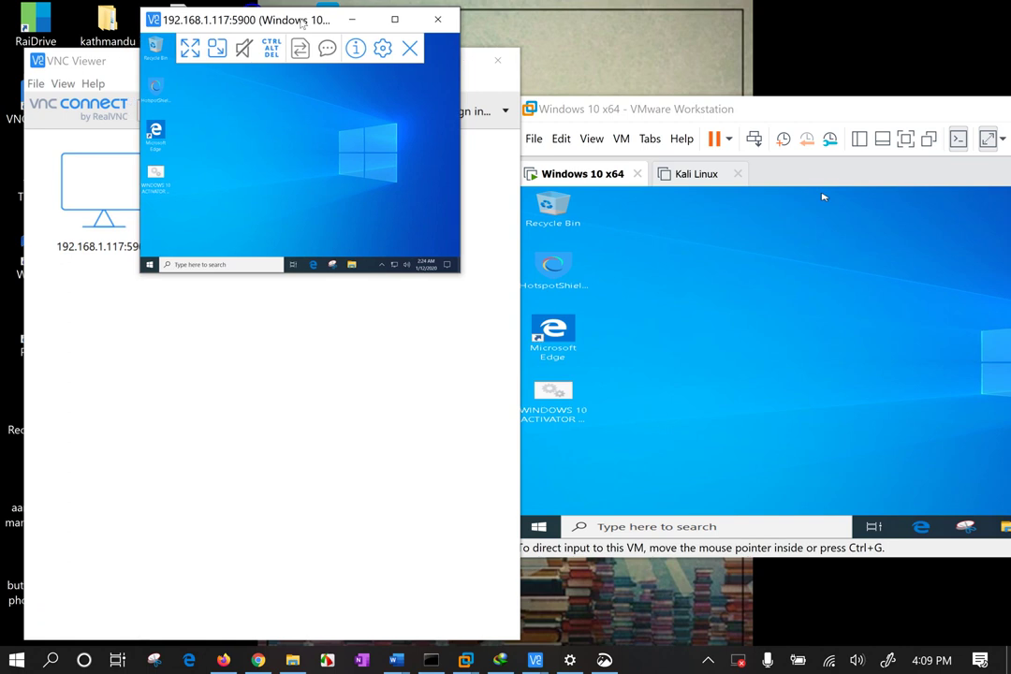
click(189, 51)
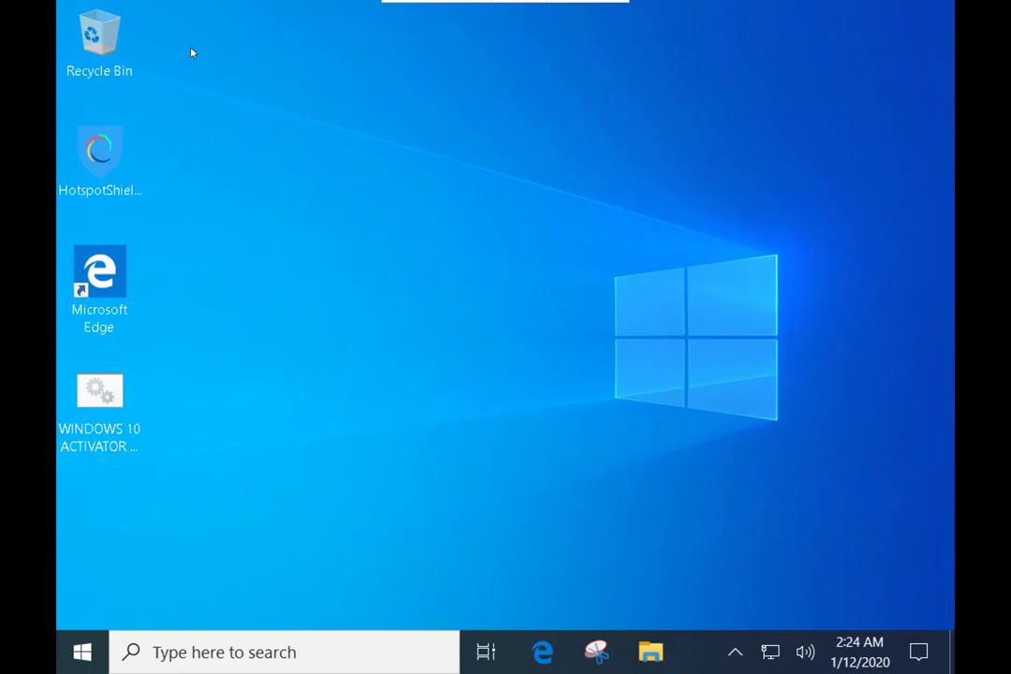
mouse_move(599, 3)
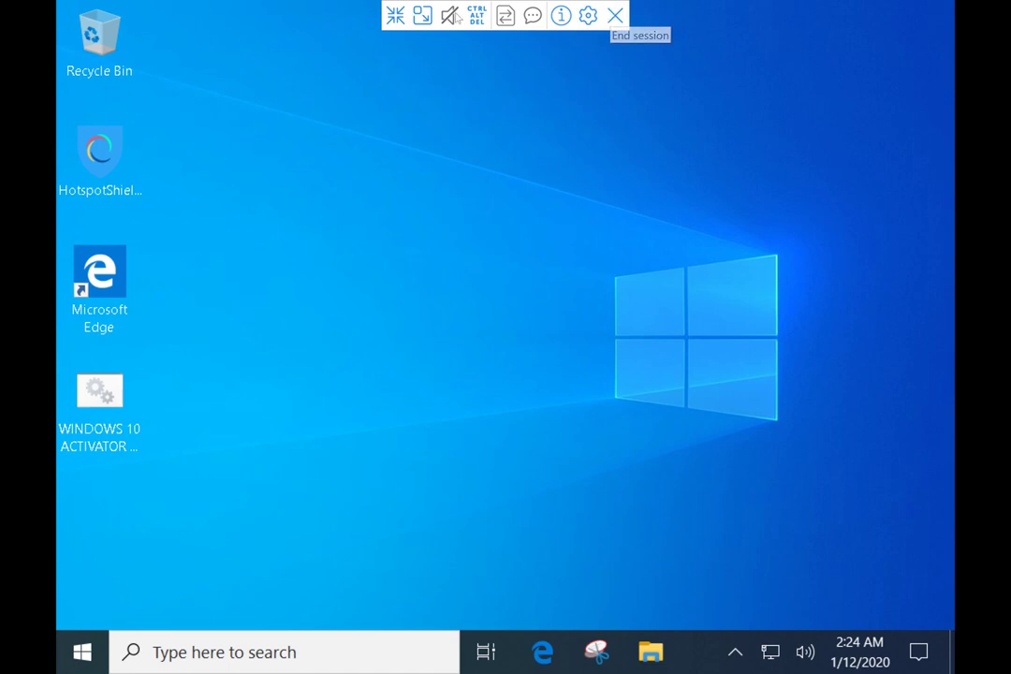
click(397, 15)
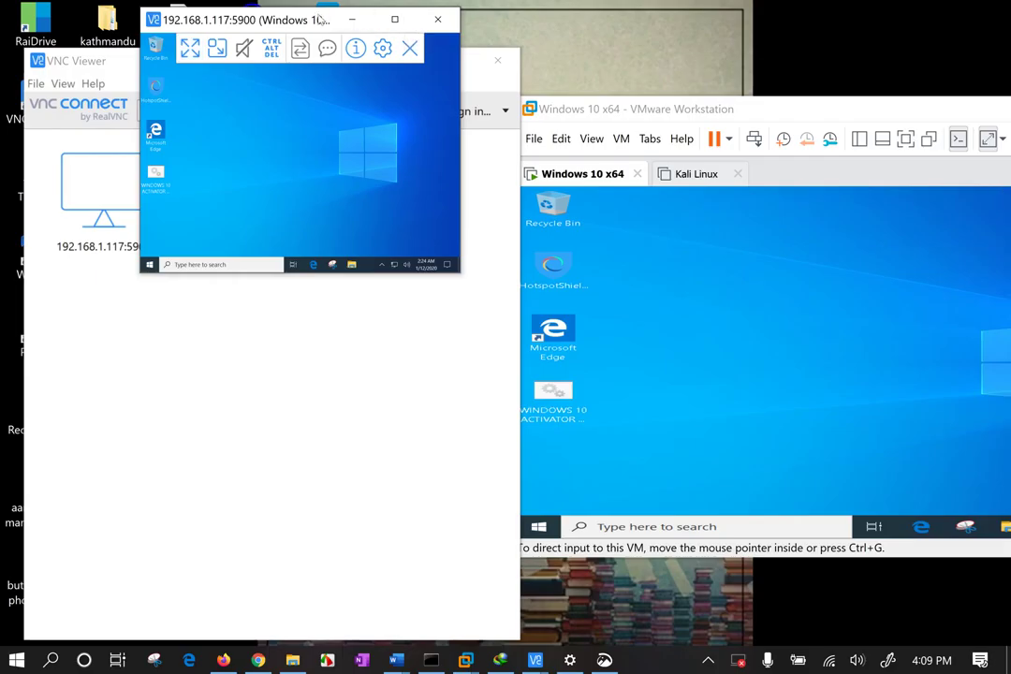
click(729, 277)
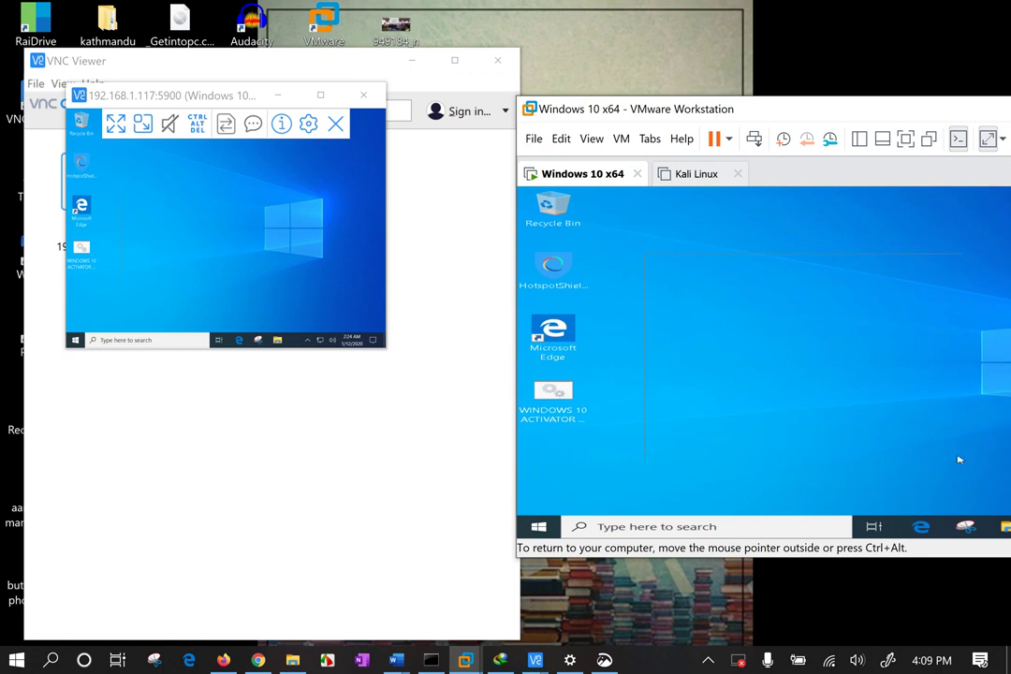
Open the guest's Recycle Bin, reposition VMware, and show the host's PACKETLIFE Wi-Fi connection.
double_click(553, 208)
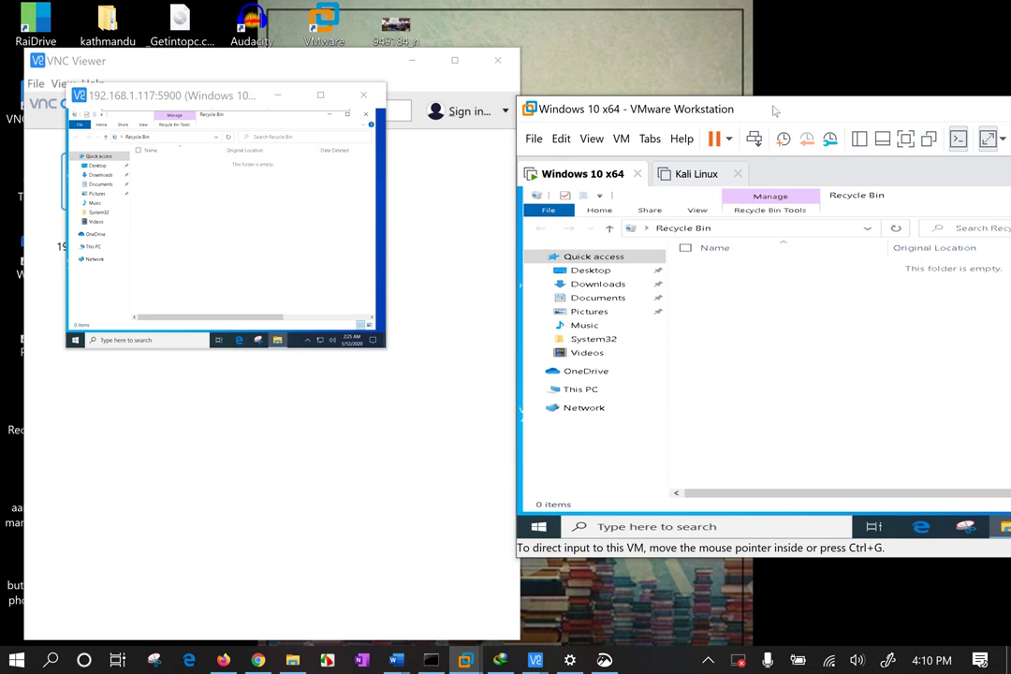
drag(788, 108, 631, 109)
drag(593, 7, 519, 46)
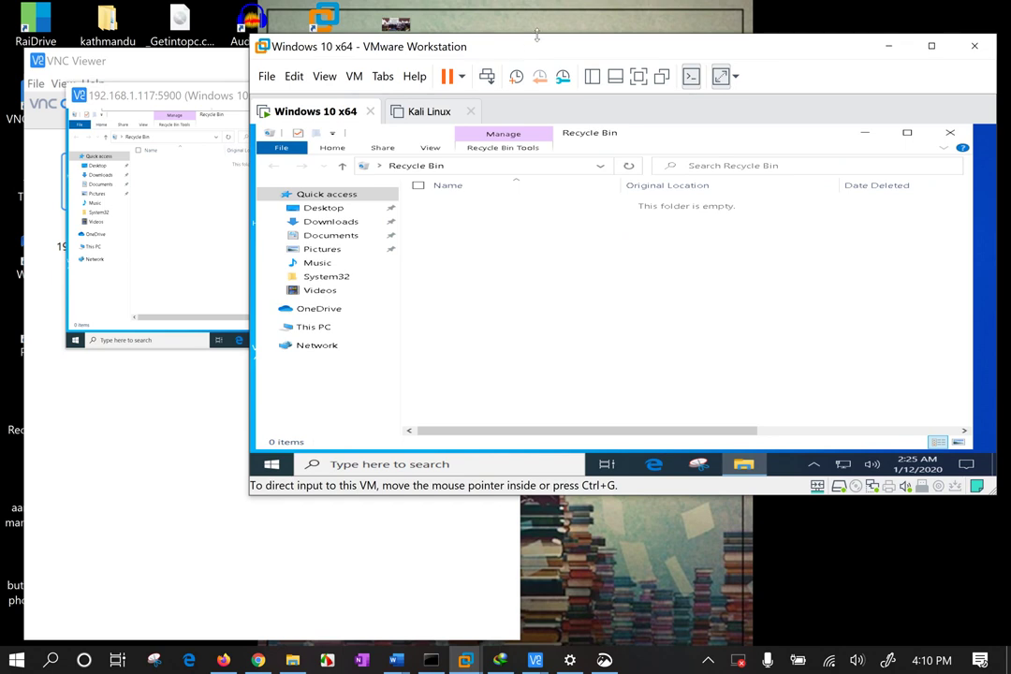
drag(537, 35, 571, 106)
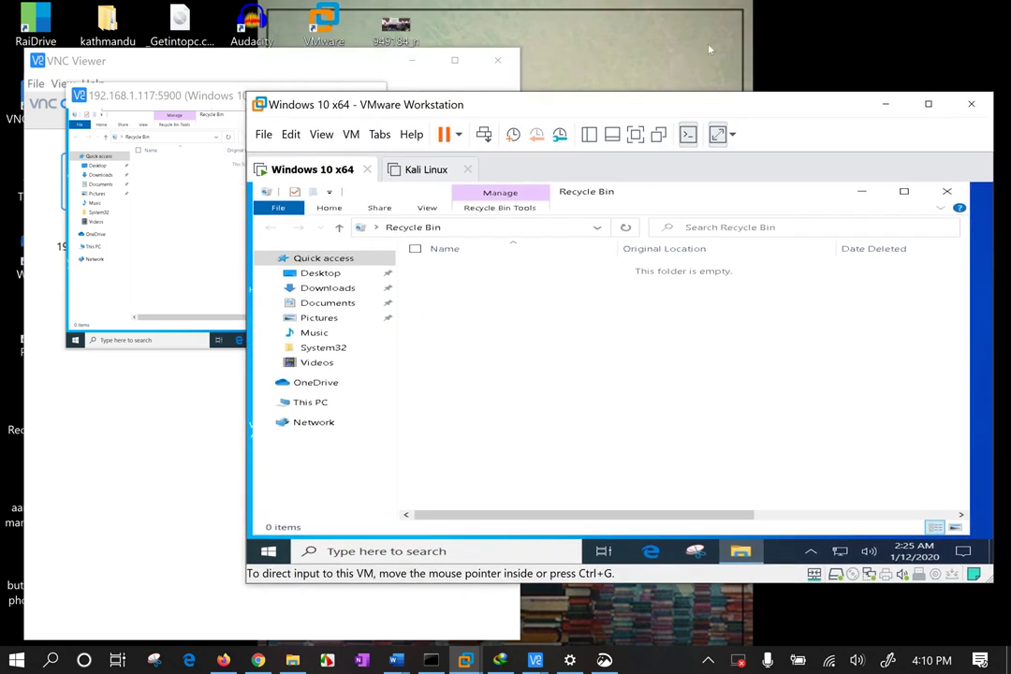
click(763, 79)
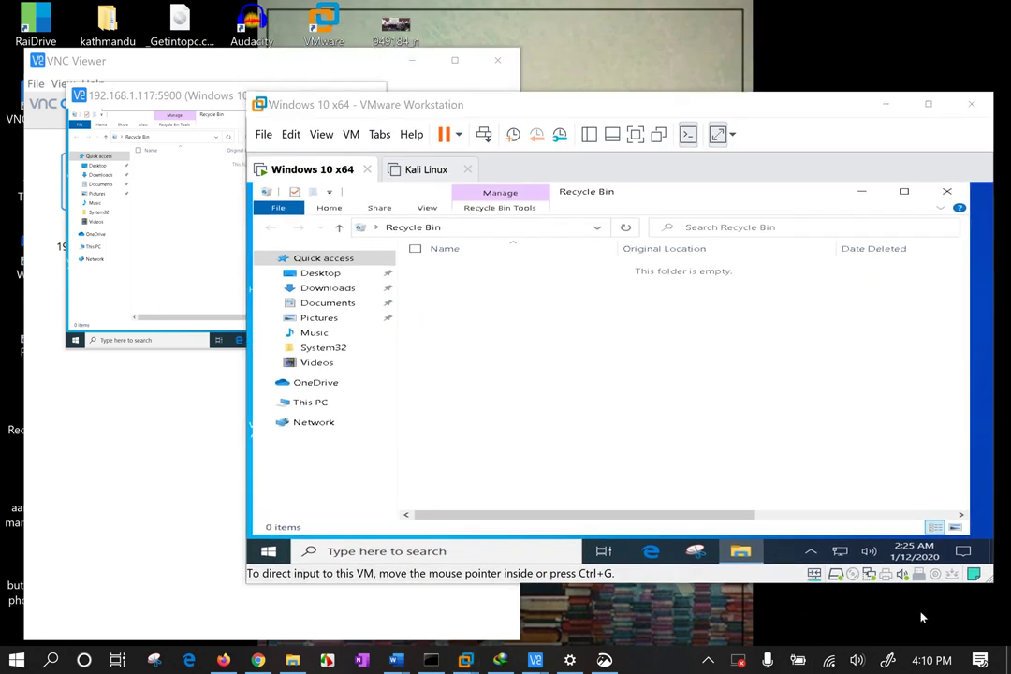
click(830, 660)
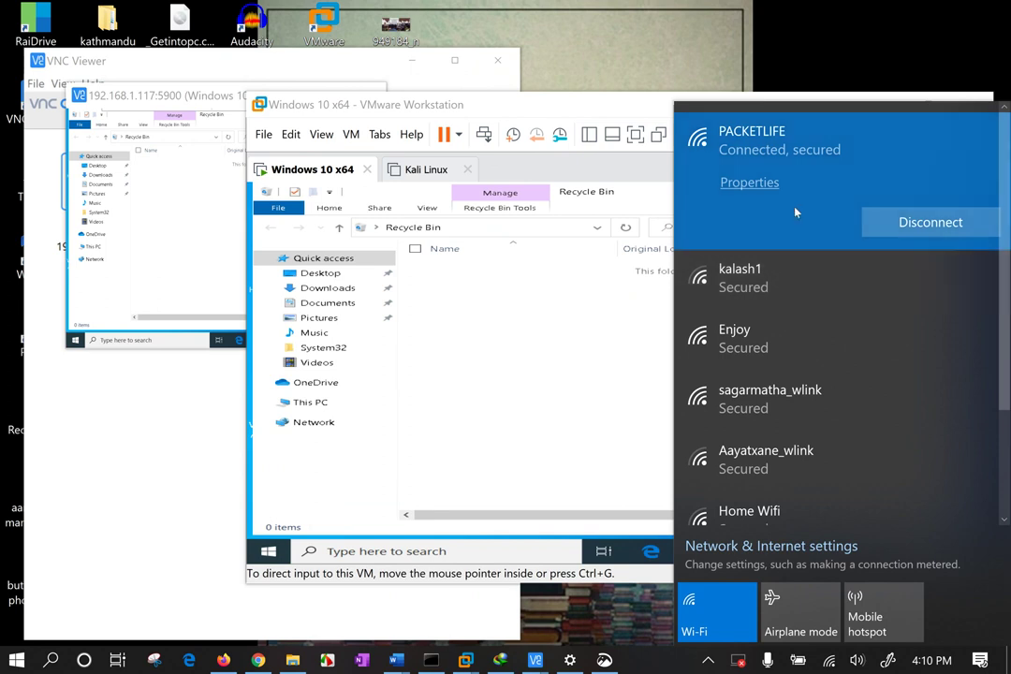
click(535, 35)
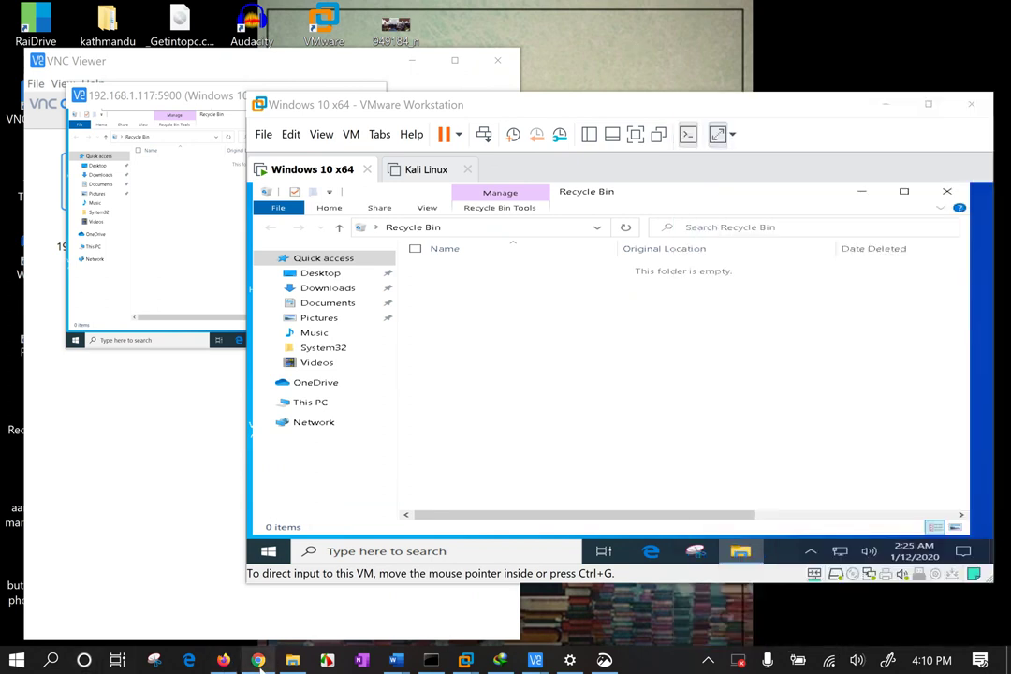
key(super)
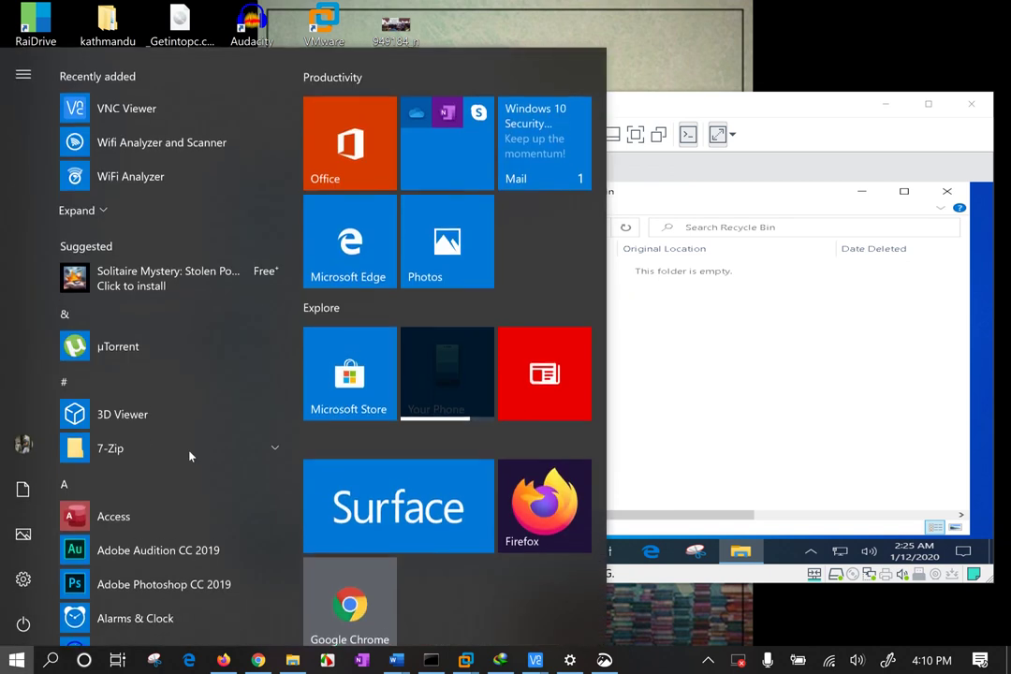
text(scanner)
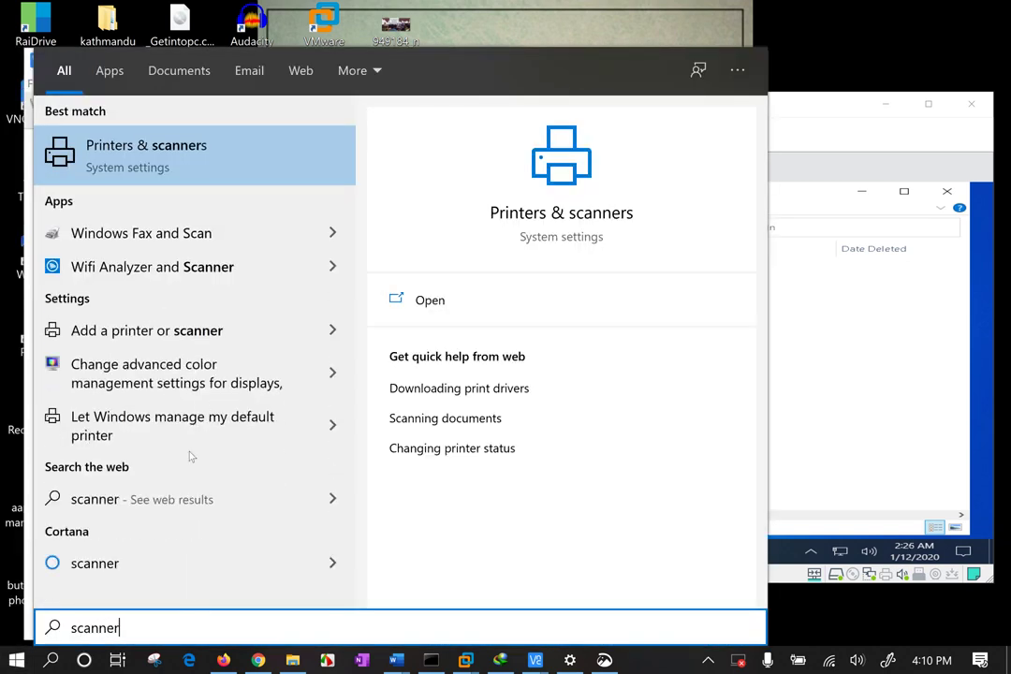
key(BackSpace)
key(BackSpace)
key(BackSpace)
key(BackSpace)
key(BackSpace)
key(BackSpace)
key(BackSpace)
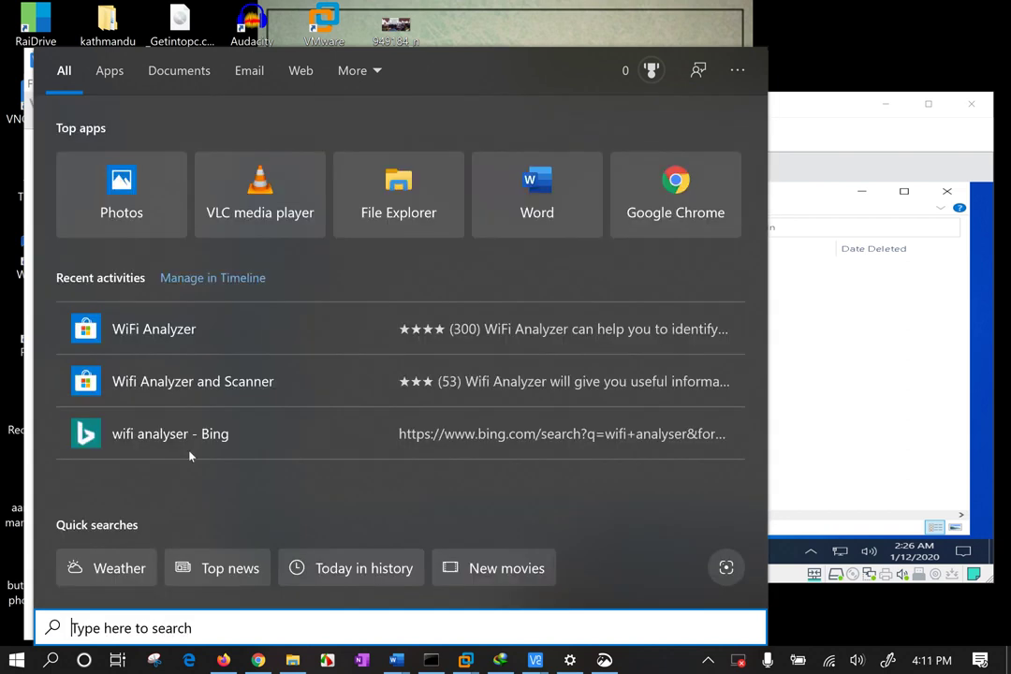
text(ip sc)
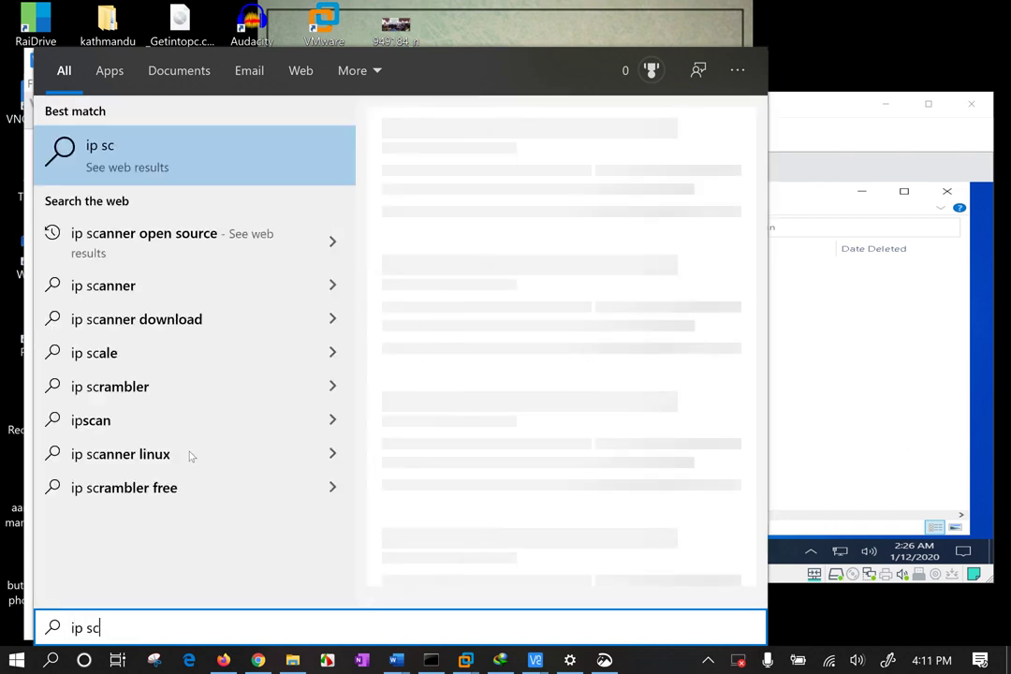
key(Escape)
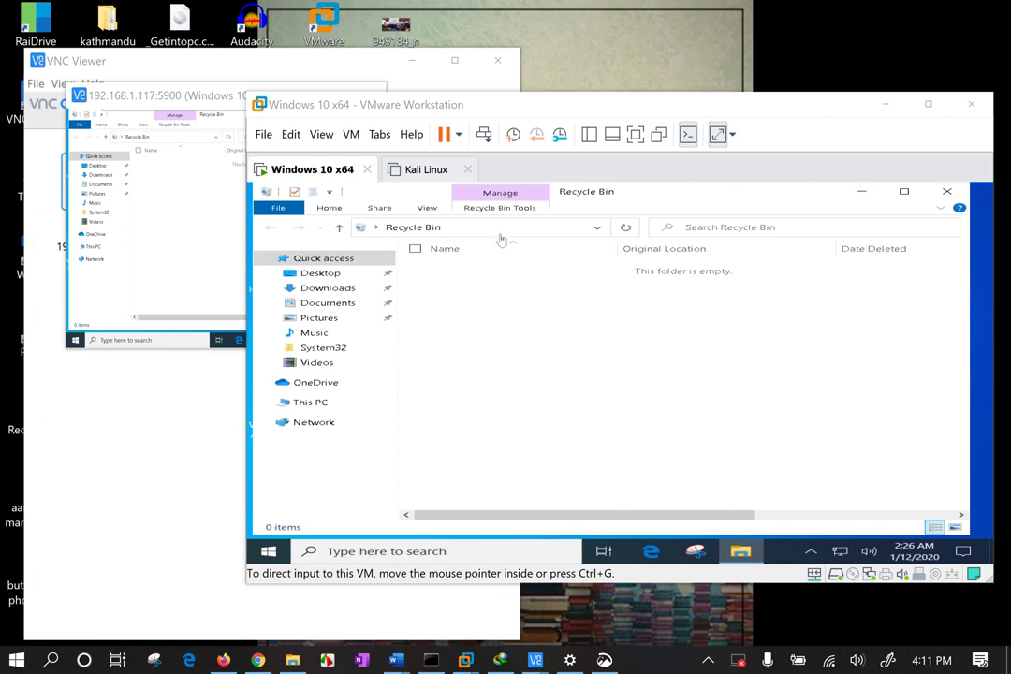
Maximize VMware Workstation and switch to the powered-off Kali Linux machine's tab.
mouse_move(668, 106)
mouse_down()
mouse_move(661, 49)
mouse_move(653, 94)
mouse_up()
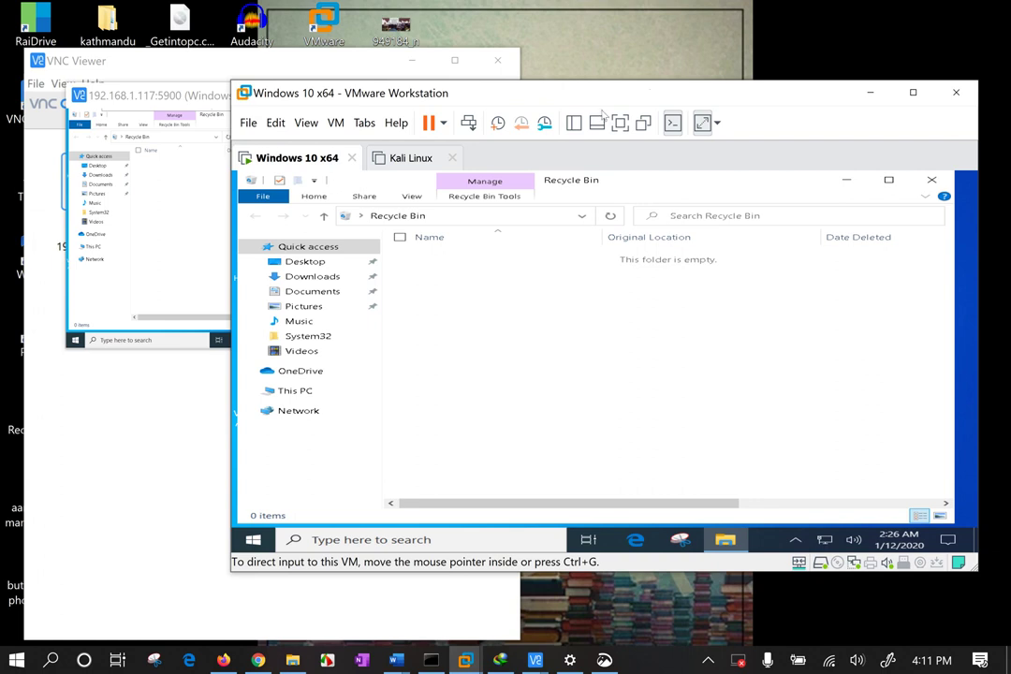
double_click(740, 93)
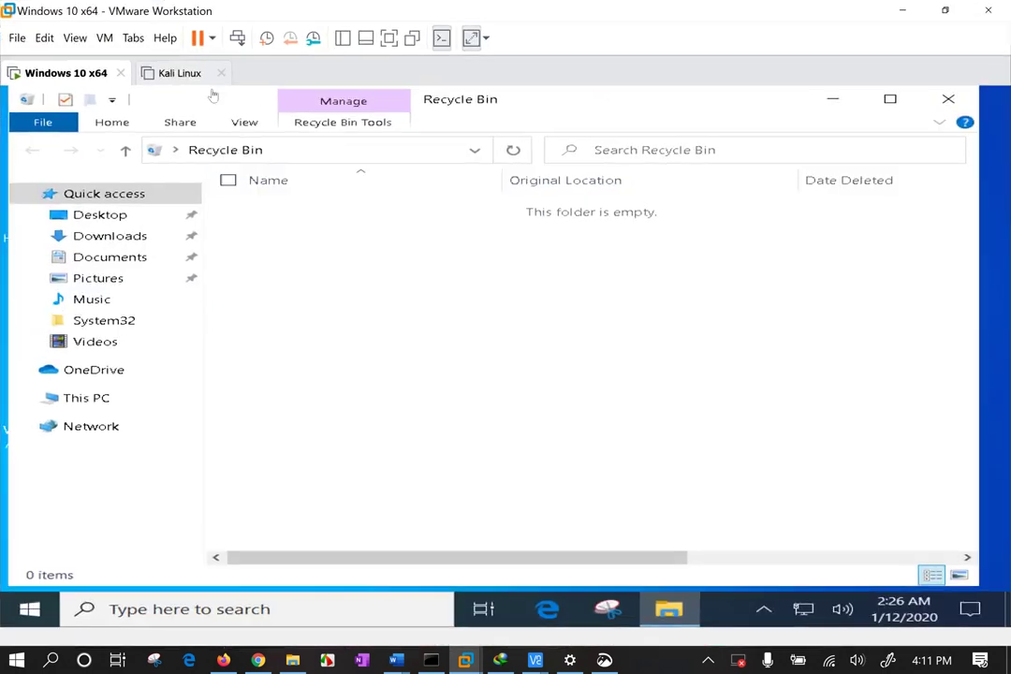
click(187, 73)
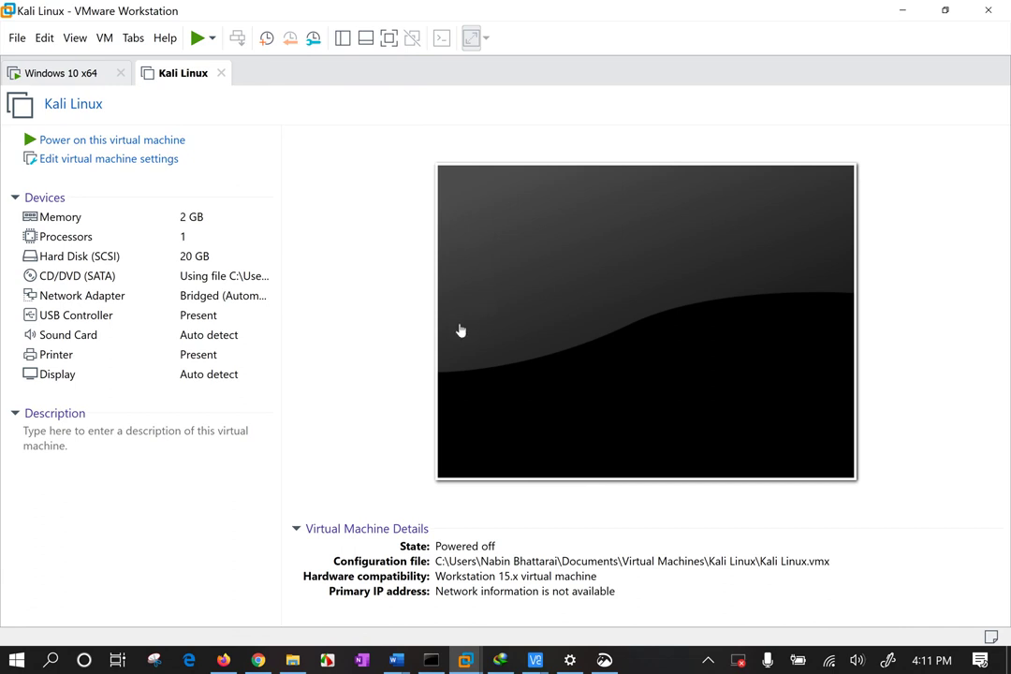
Open the Windows 10 x64 settings at Options > VNC Connections and list current connections.
click(67, 67)
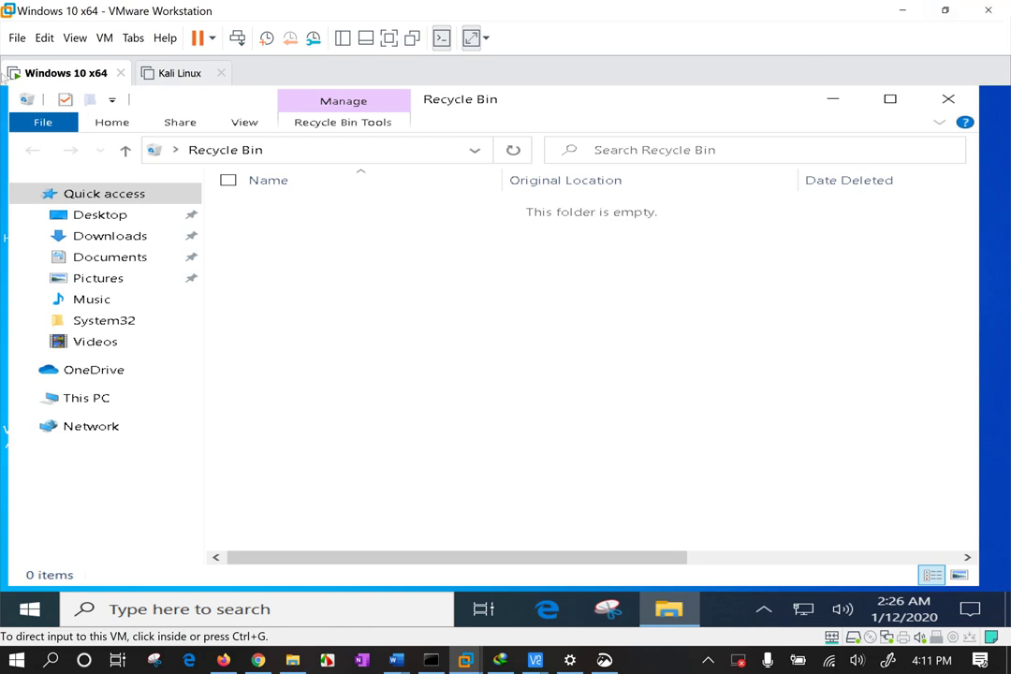
right_click(58, 73)
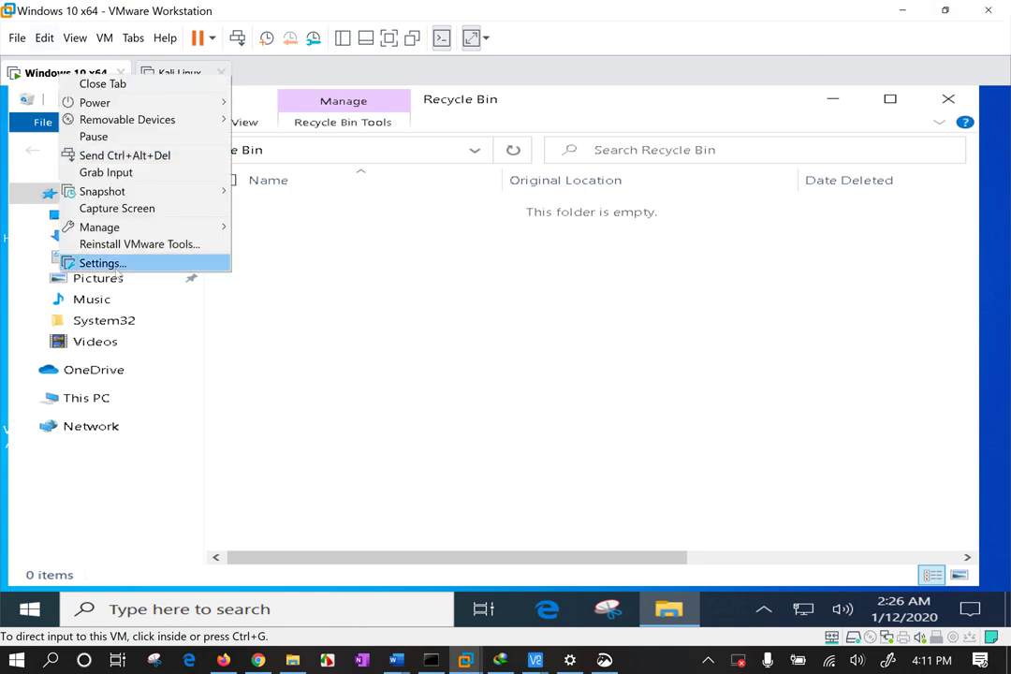
click(118, 272)
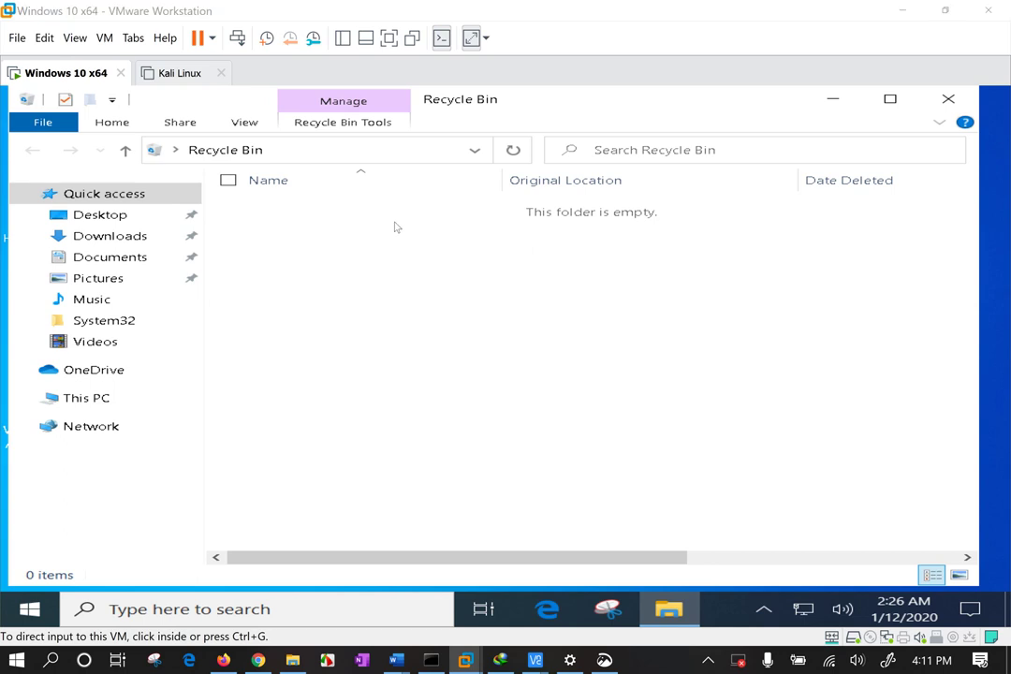
click(266, 43)
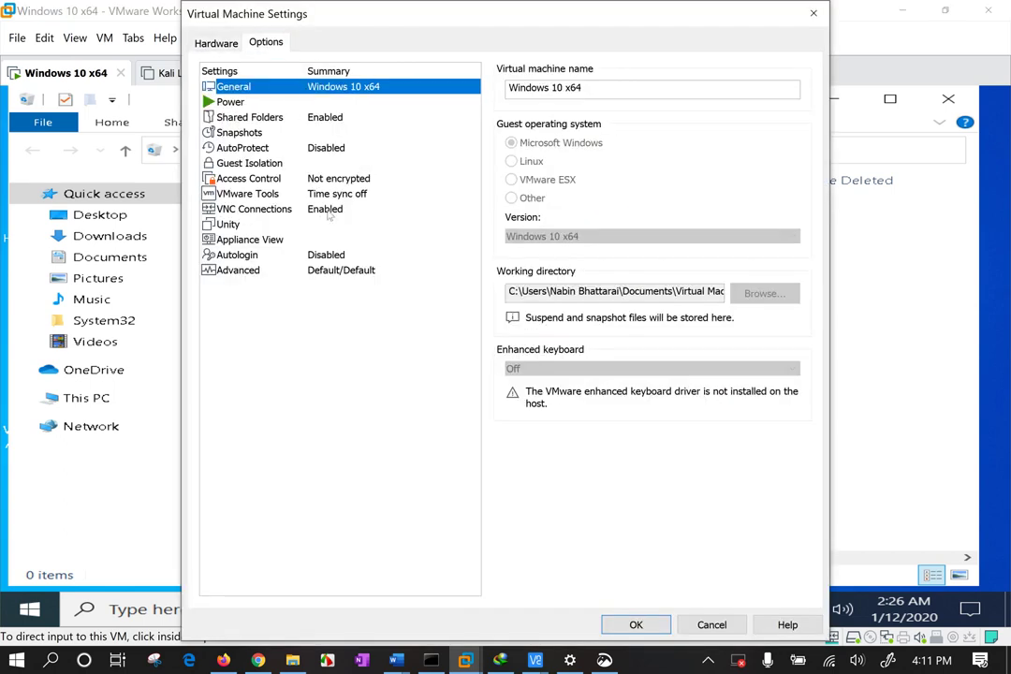
click(267, 208)
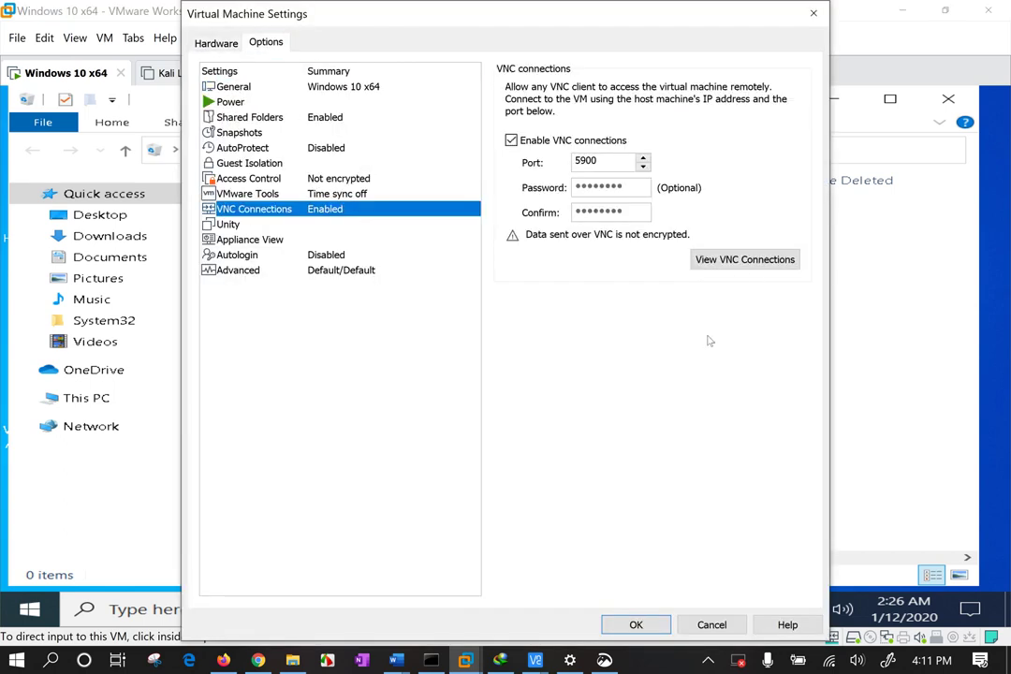
click(735, 261)
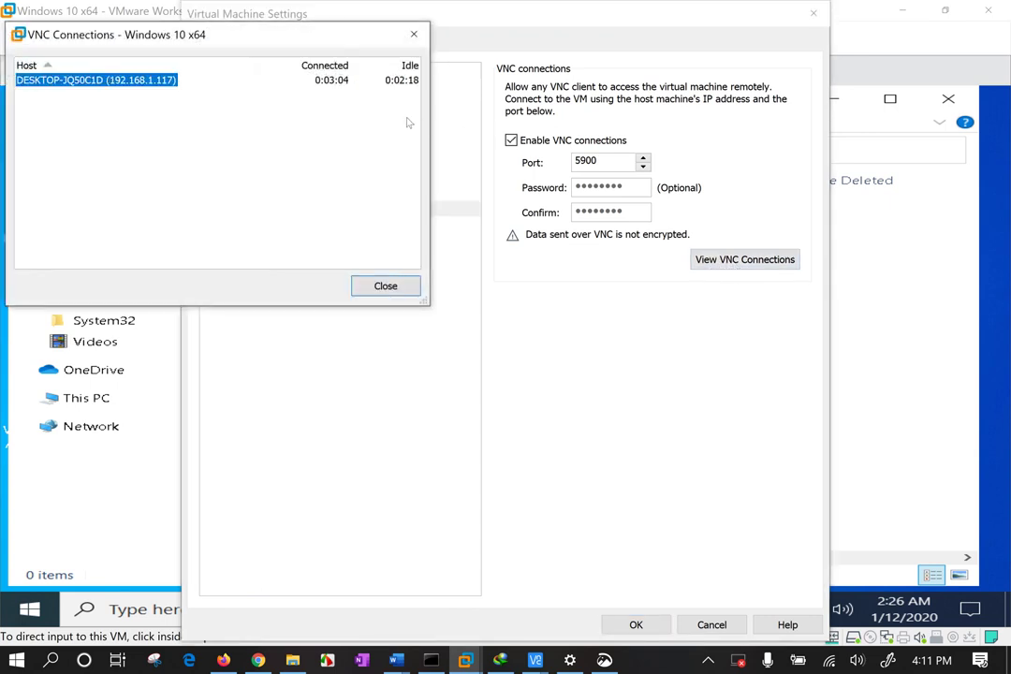
Widen the connections list to inspect host 192.168.1.117, then close both dialogs.
drag(429, 192, 1004, 192)
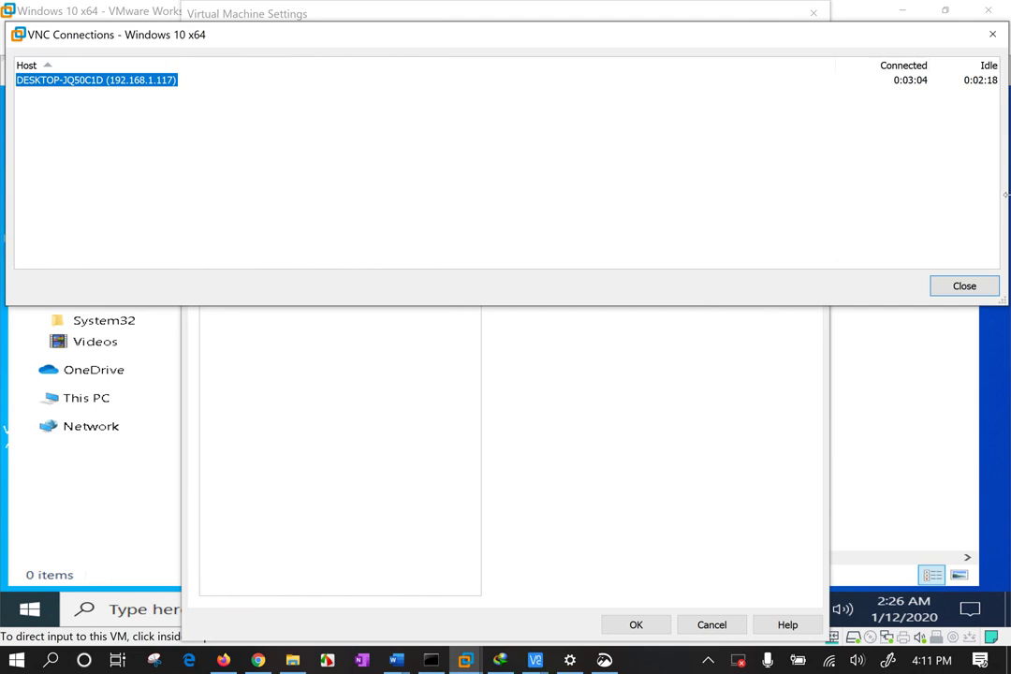
drag(836, 66, 476, 78)
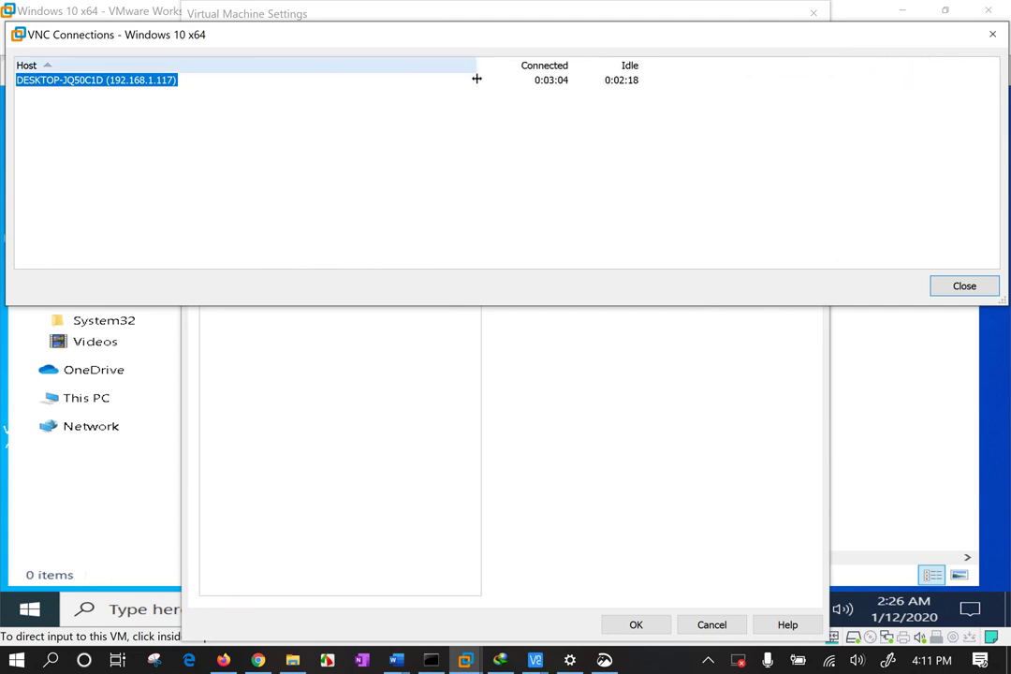
click(477, 79)
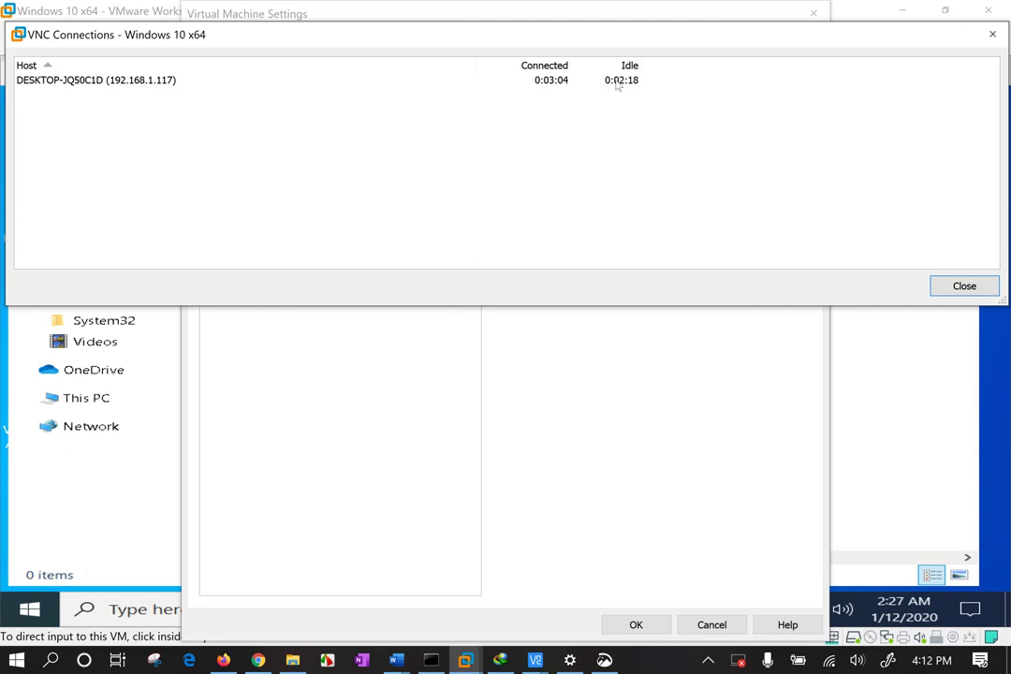
click(50, 79)
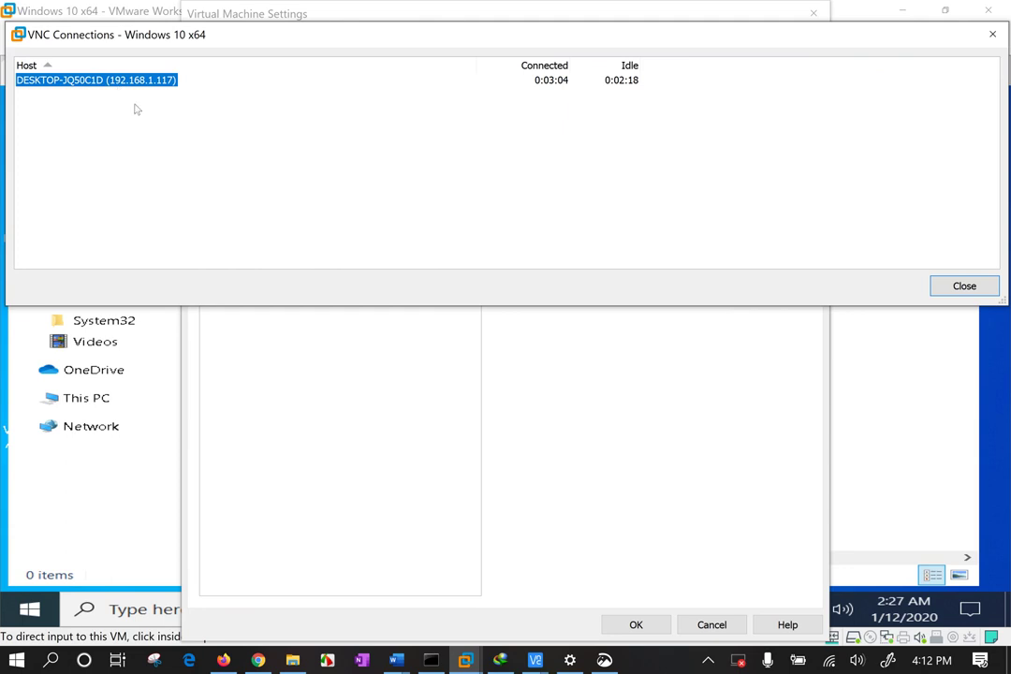
click(141, 141)
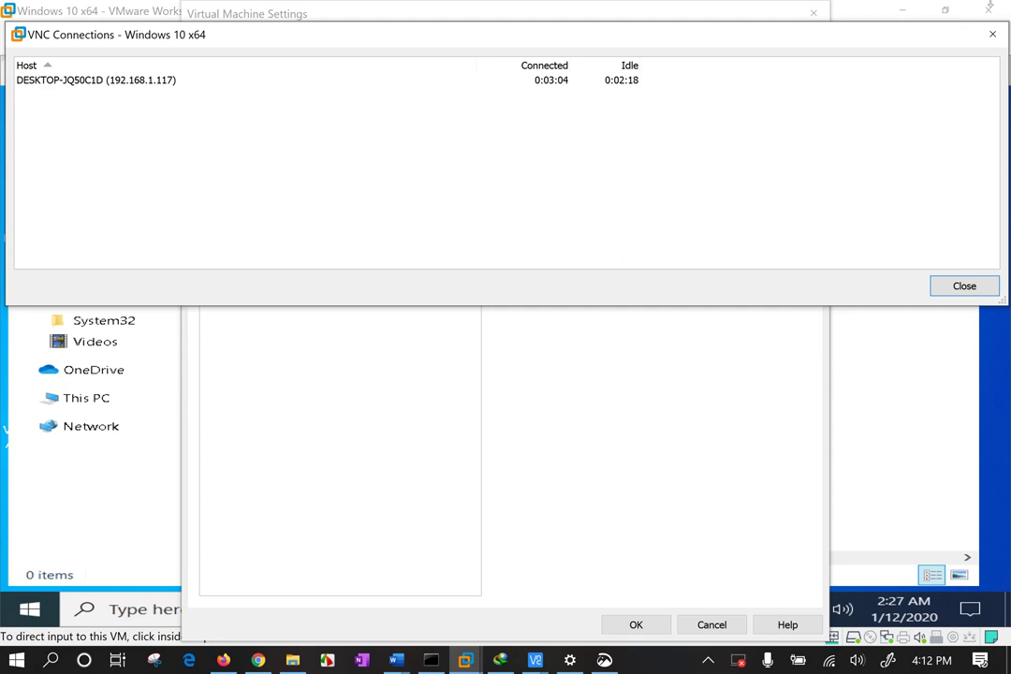
key(Escape)
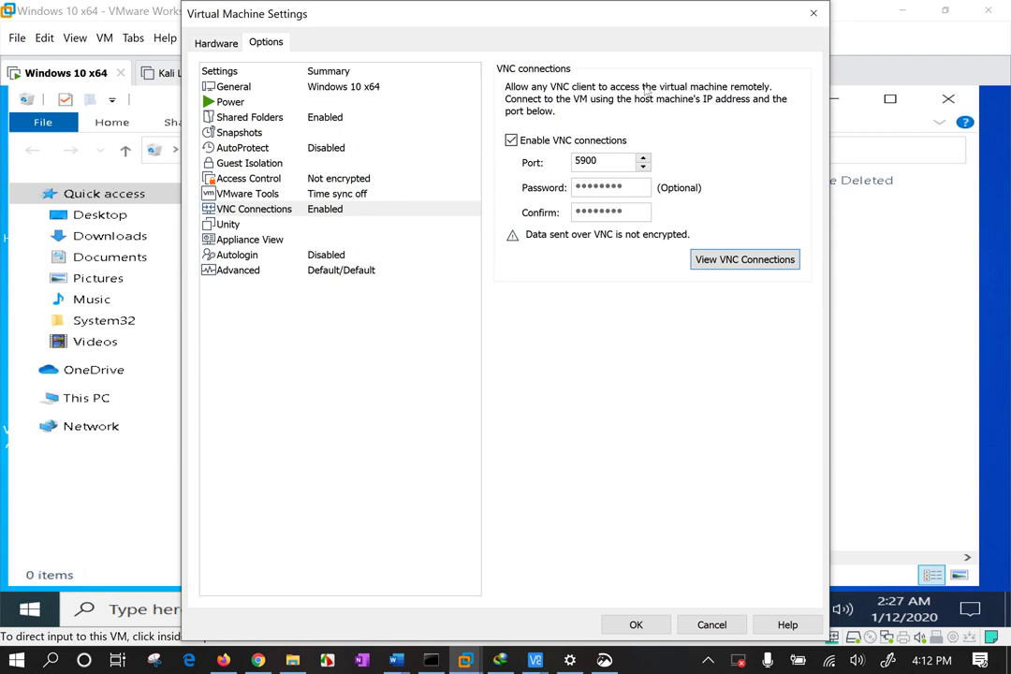
click(814, 13)
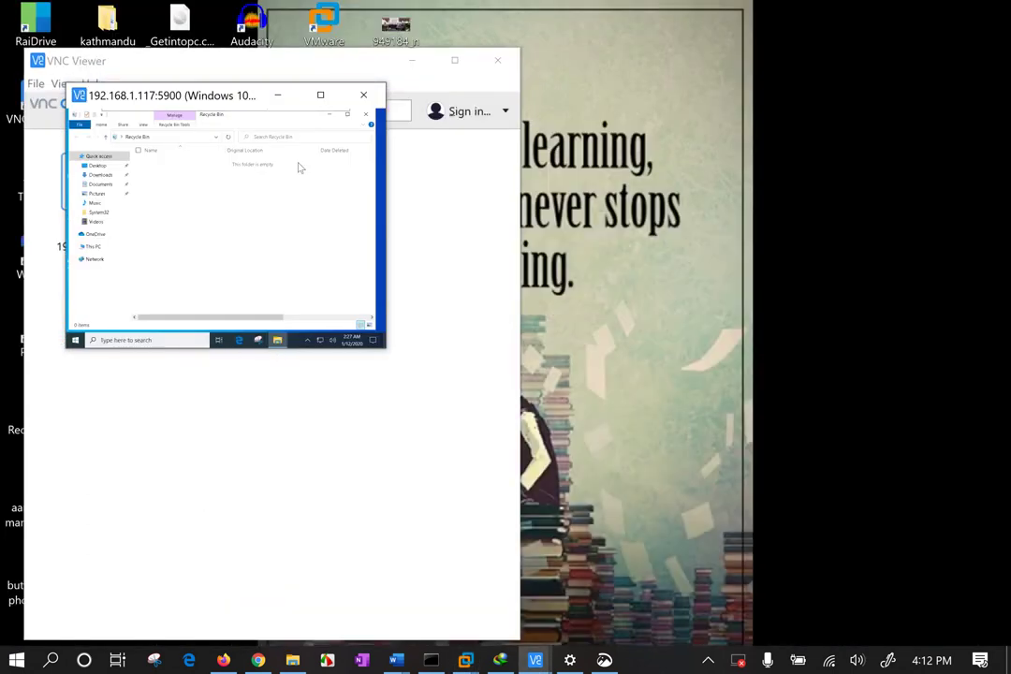
Close the session and open Properties for 192.168.1.117:5900, reviewing encryption choices unchanged.
click(364, 95)
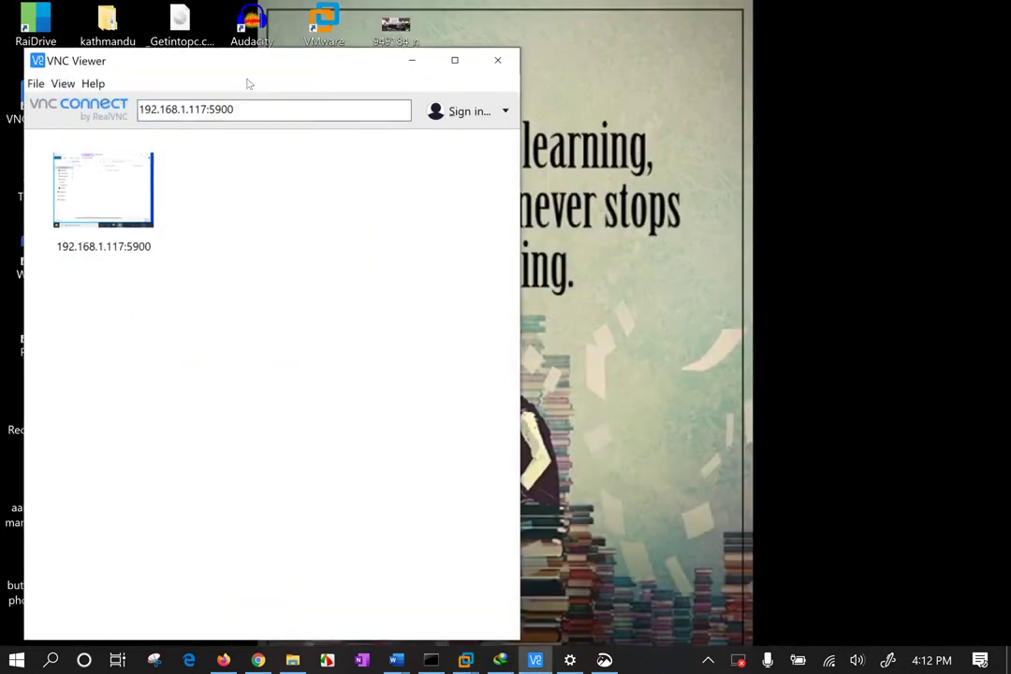
drag(246, 61, 626, 63)
click(473, 192)
right_click(487, 187)
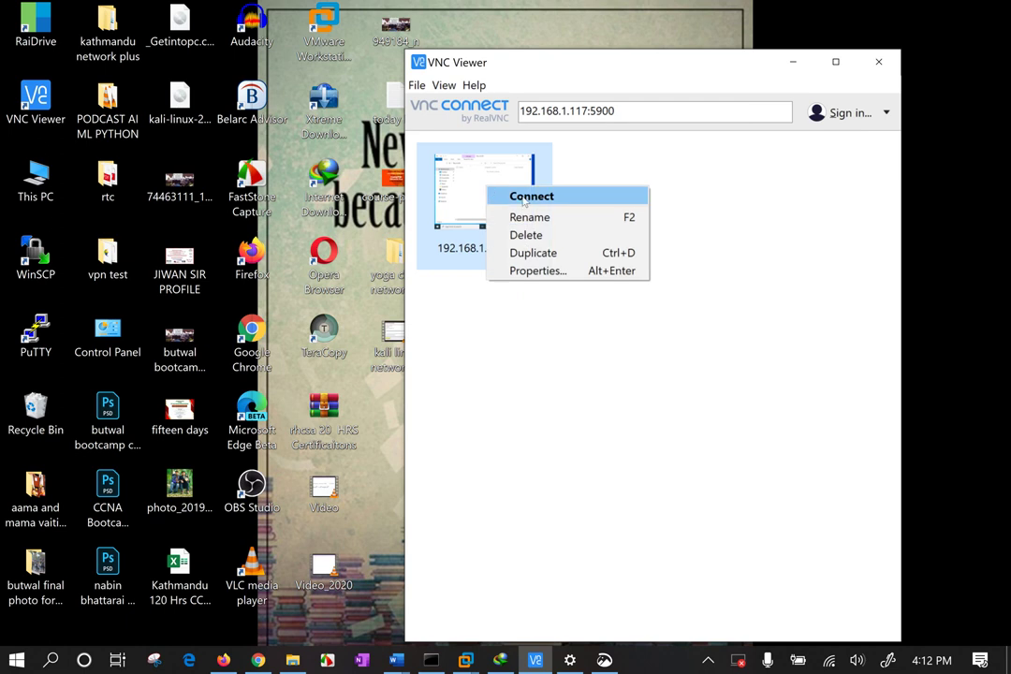
click(563, 275)
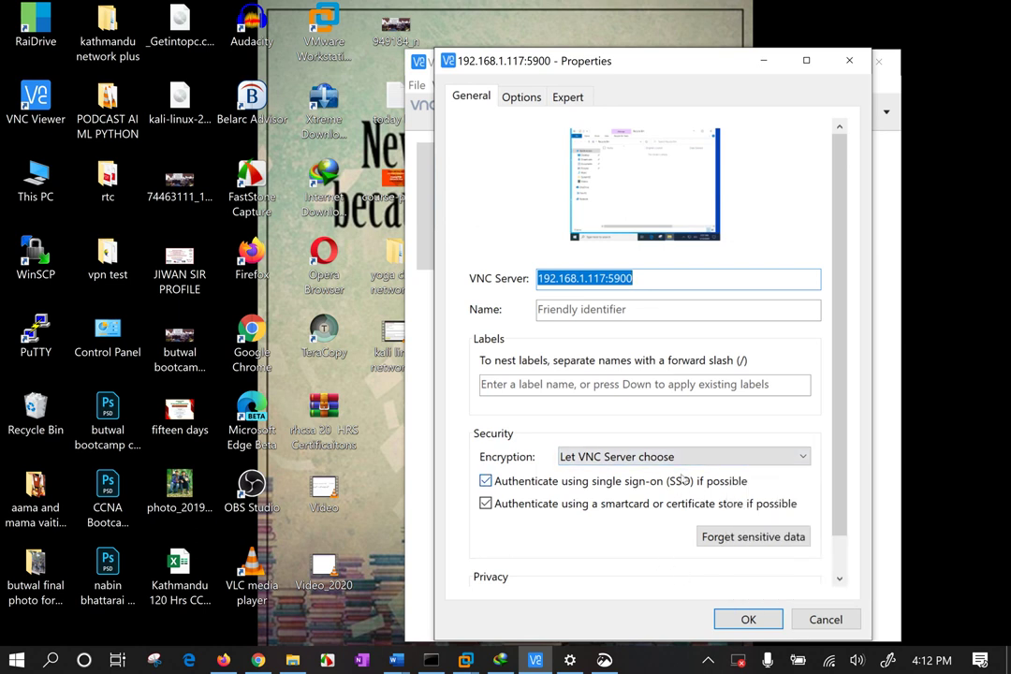
click(683, 457)
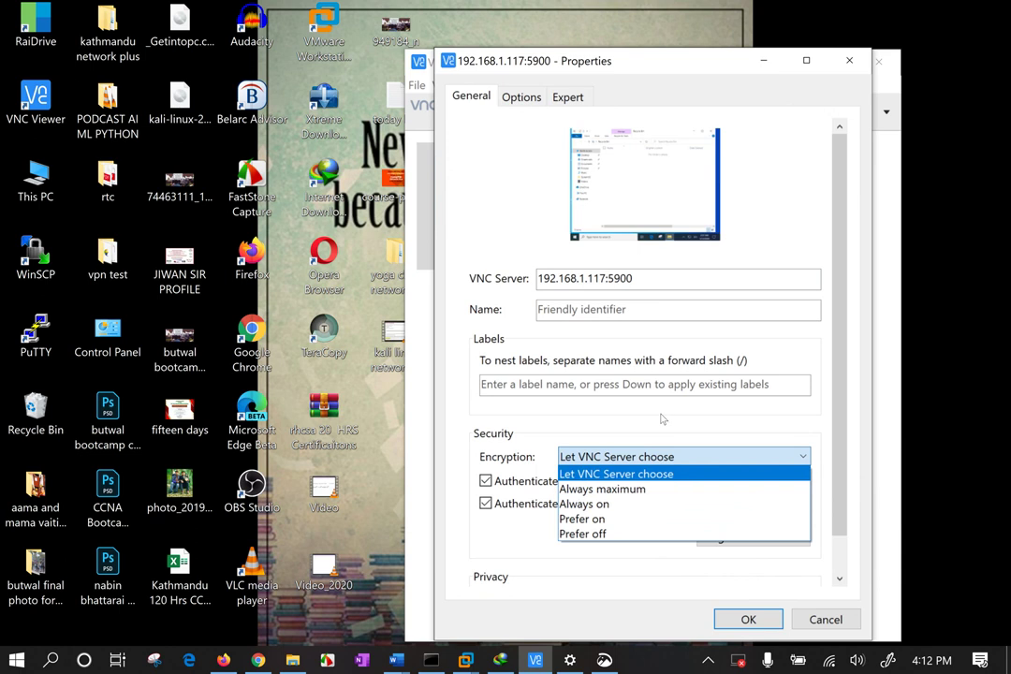
click(662, 418)
Review the picture quality options and Expert parameter list, then cancel the dialog.
click(521, 100)
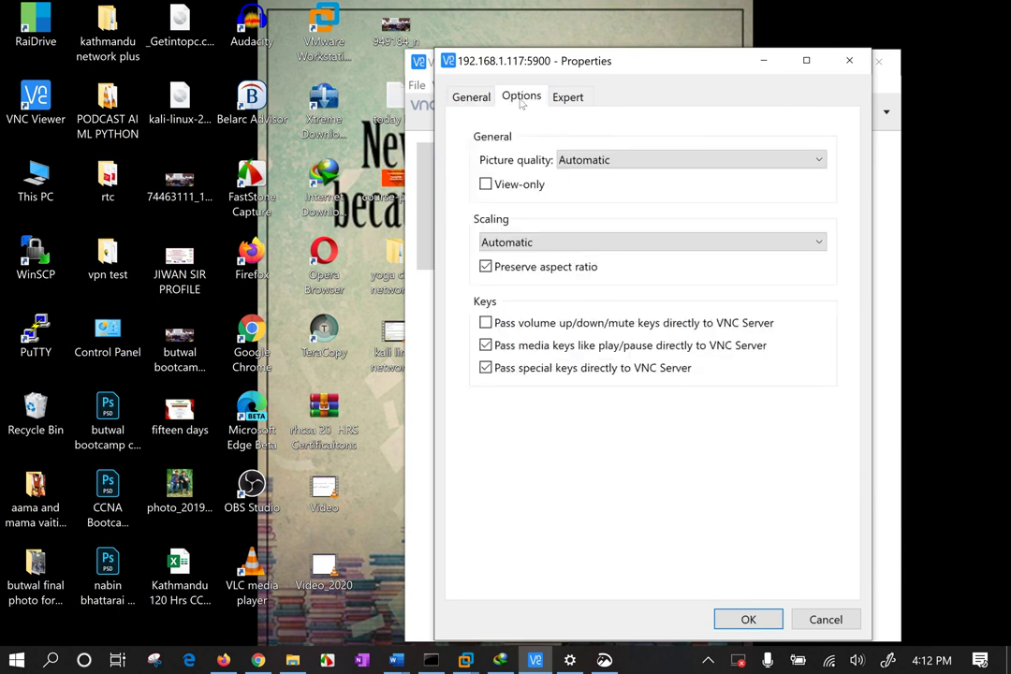
click(590, 161)
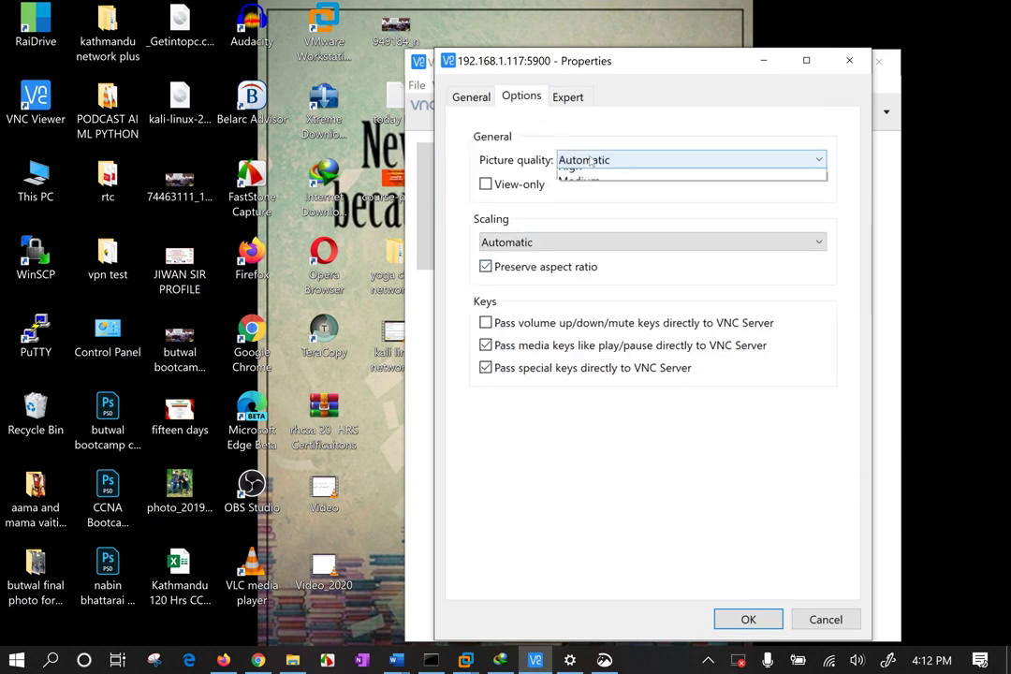
click(495, 213)
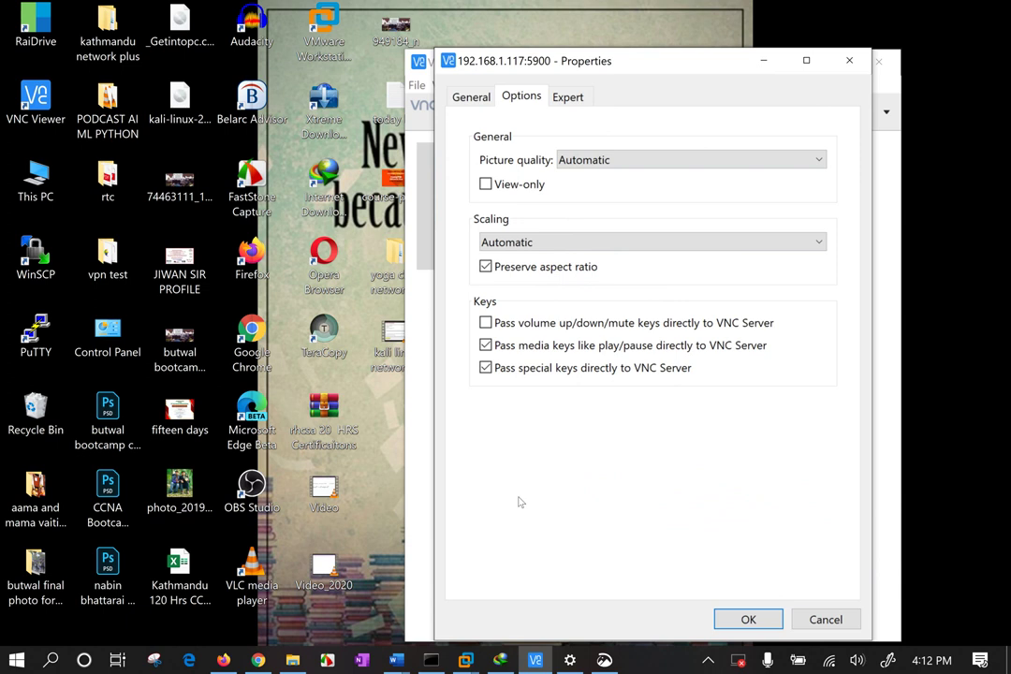
click(564, 97)
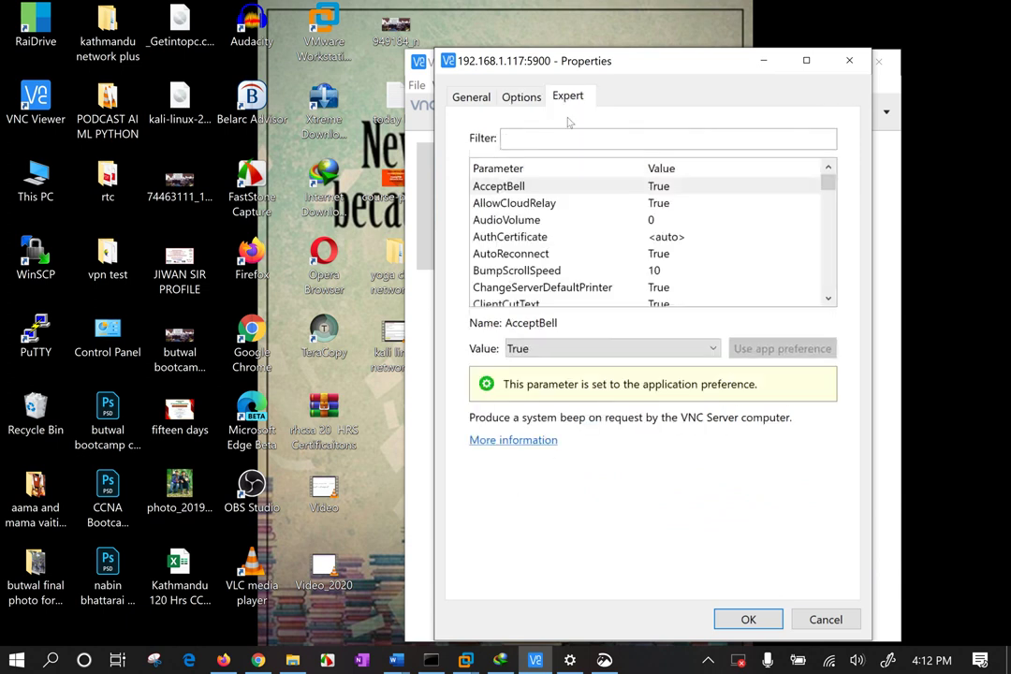
drag(829, 182, 840, 288)
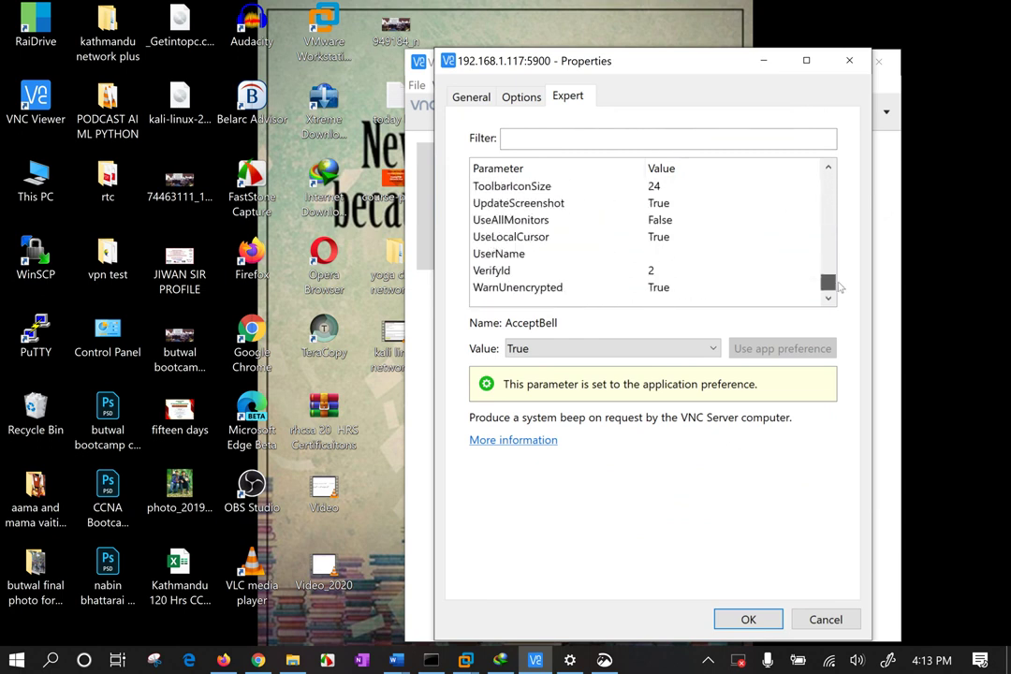
click(826, 620)
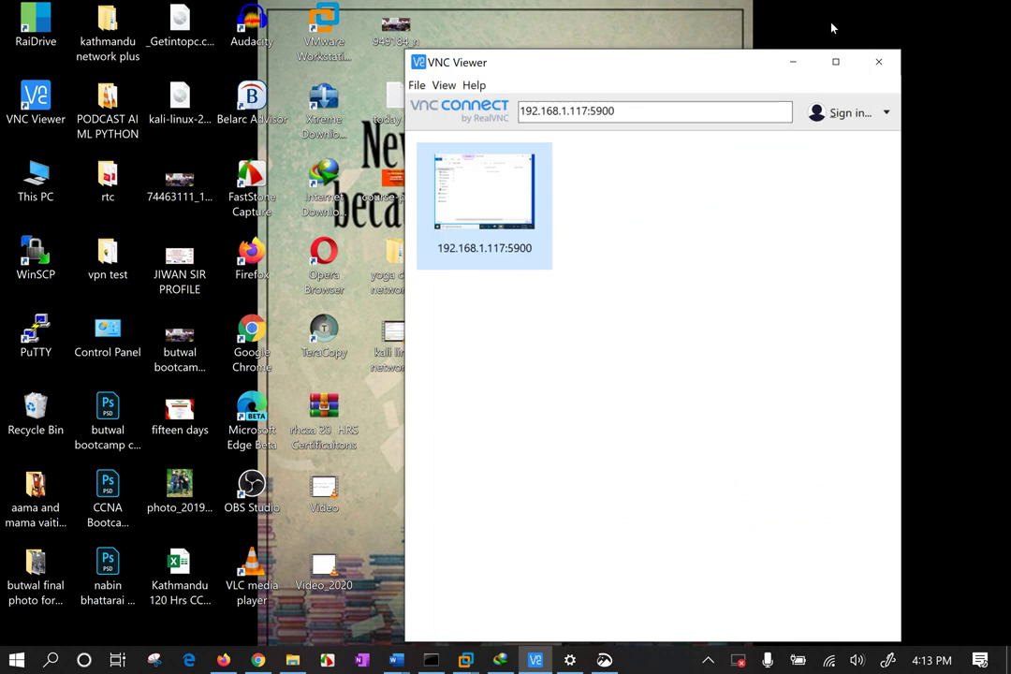
Close VNC Viewer, open Downloads > Programs in File Explorer, and select the Advanced_IP_Scanner installer.
click(879, 62)
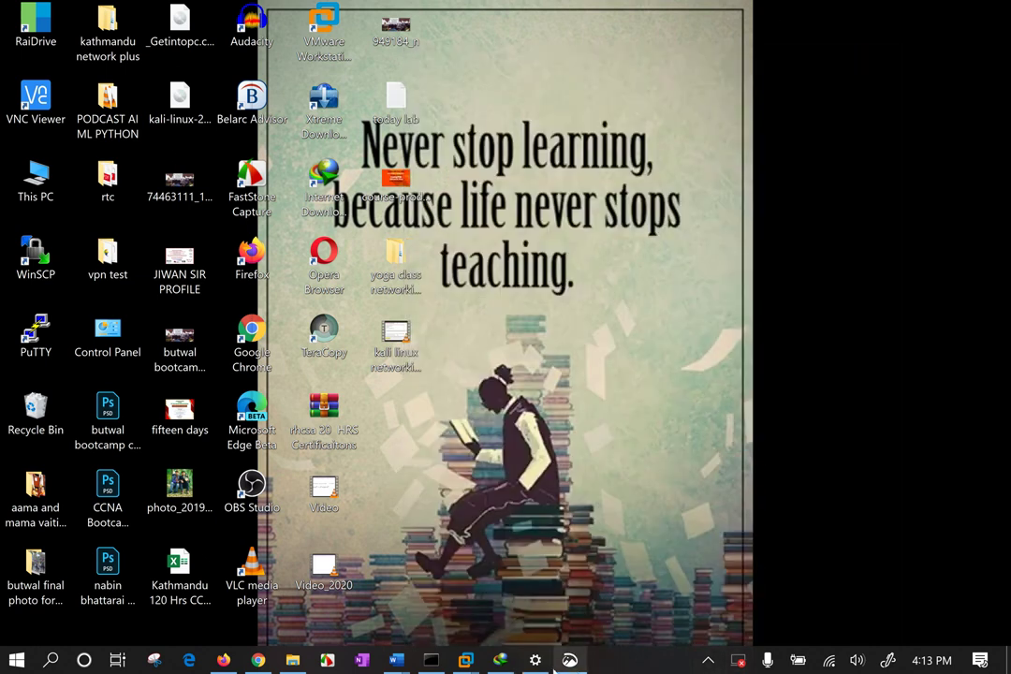
click(293, 659)
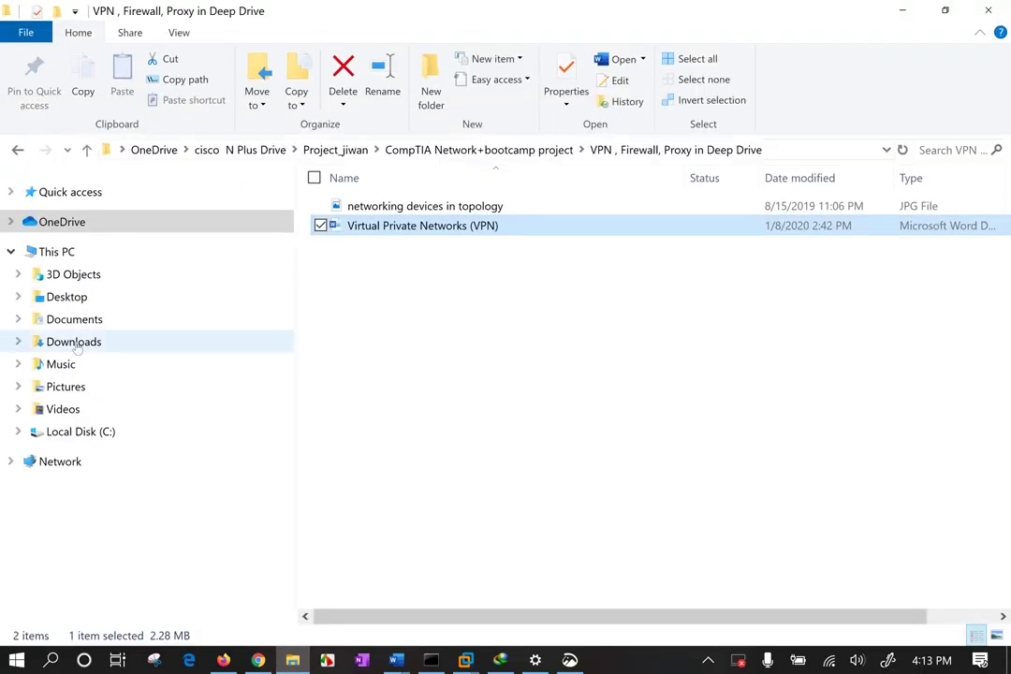
click(64, 342)
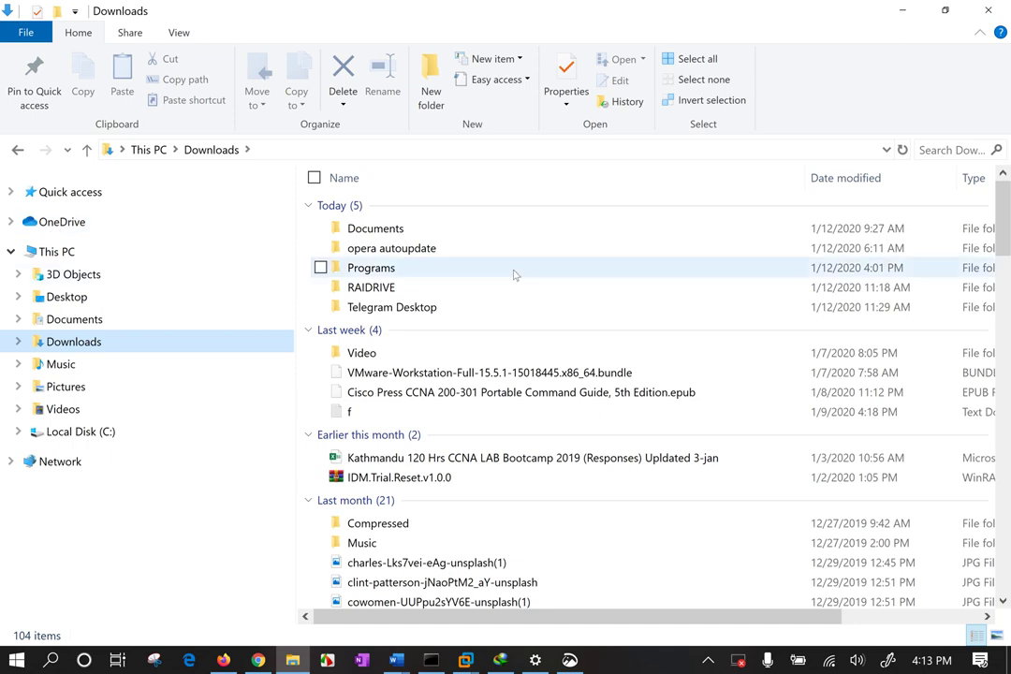
click(400, 268)
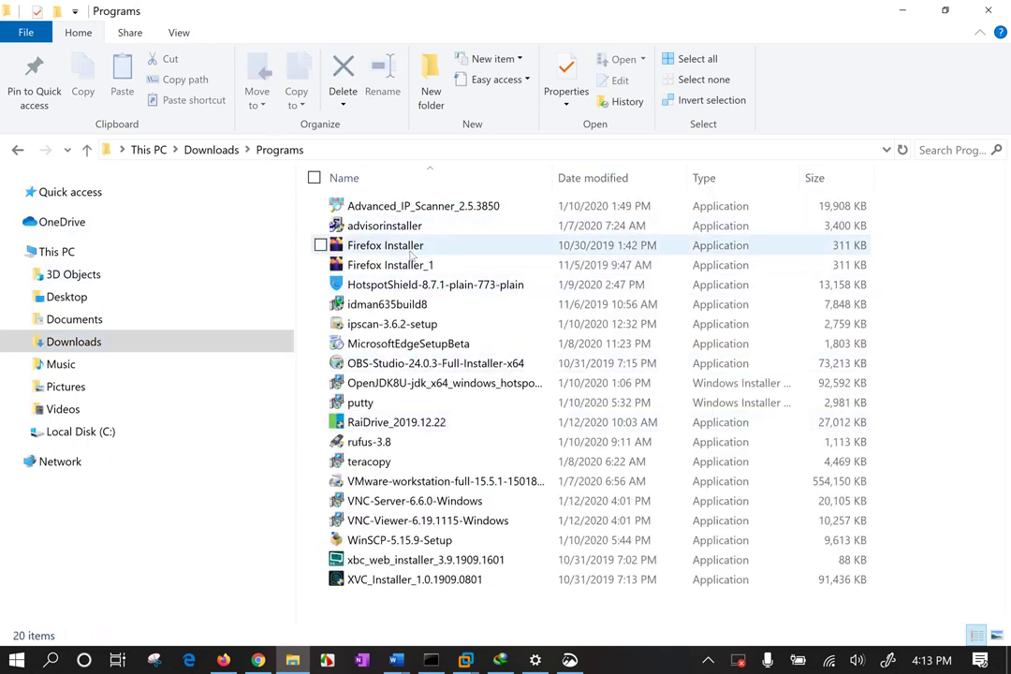
mouse_move(410, 257)
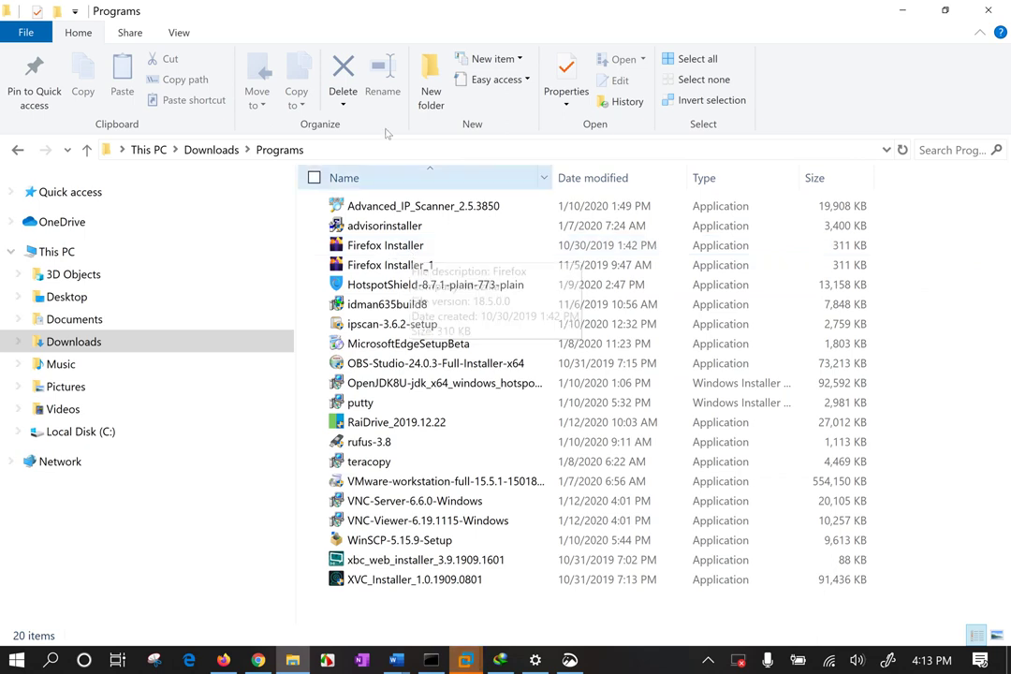
click(444, 208)
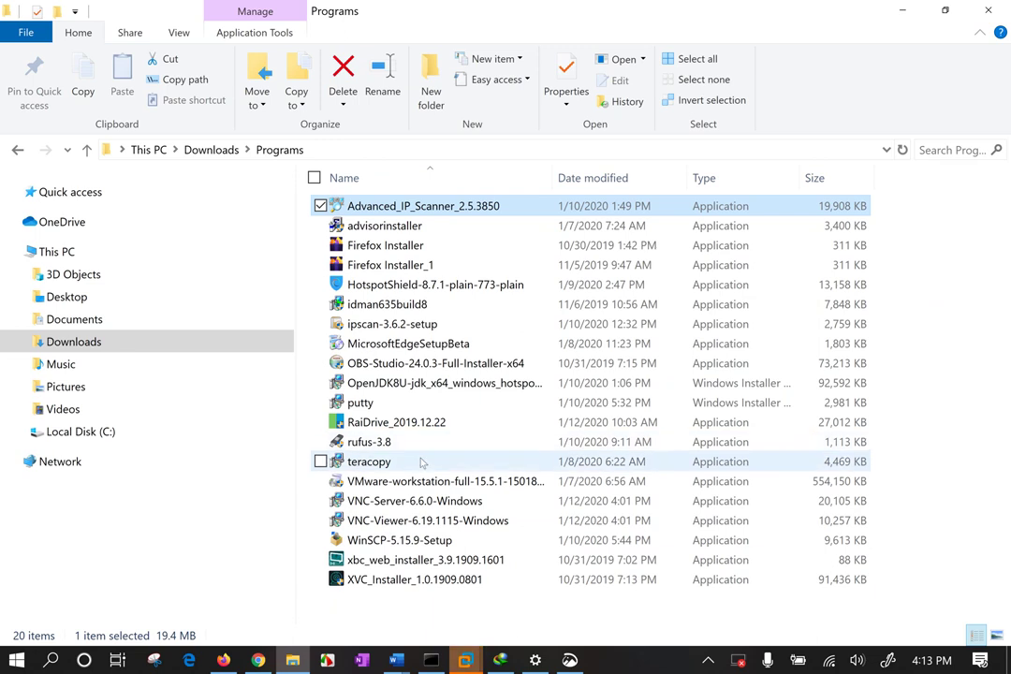
Select the VNC-Viewer, VNC-Server and Advanced_IP_Scanner installers and copy them.
ctrl+click(412, 520)
ctrl+click(426, 482)
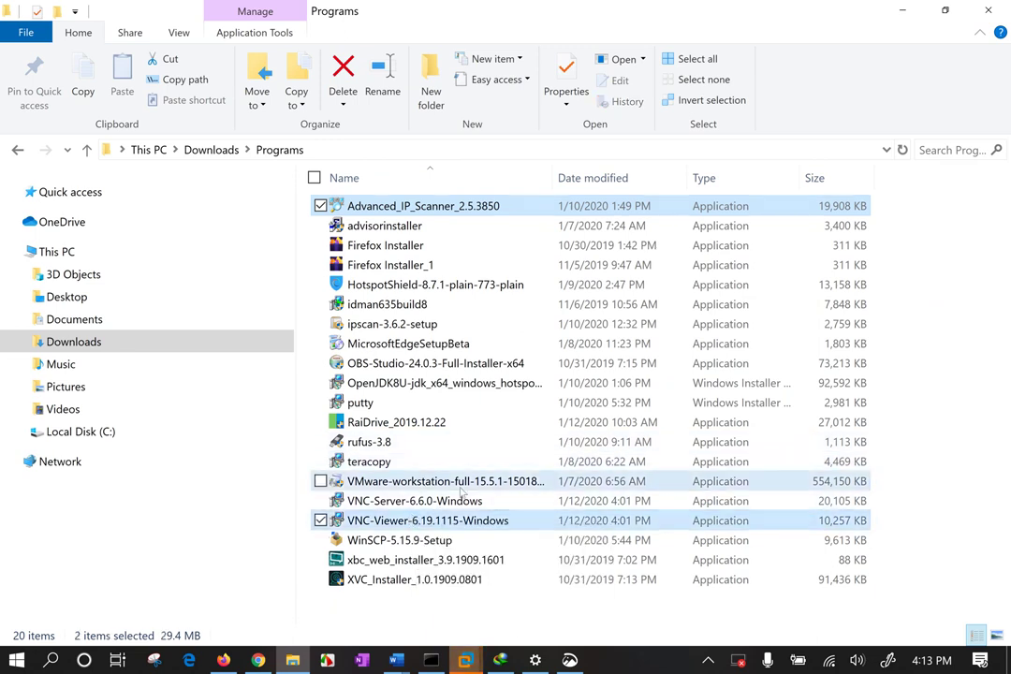
ctrl+click(438, 502)
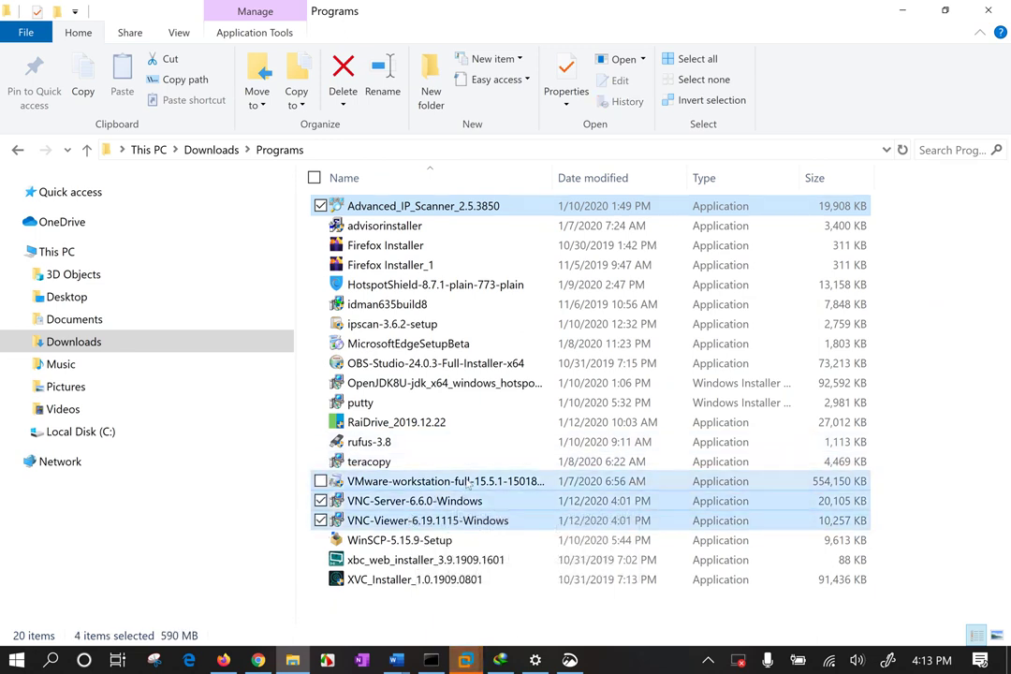
ctrl+click(520, 481)
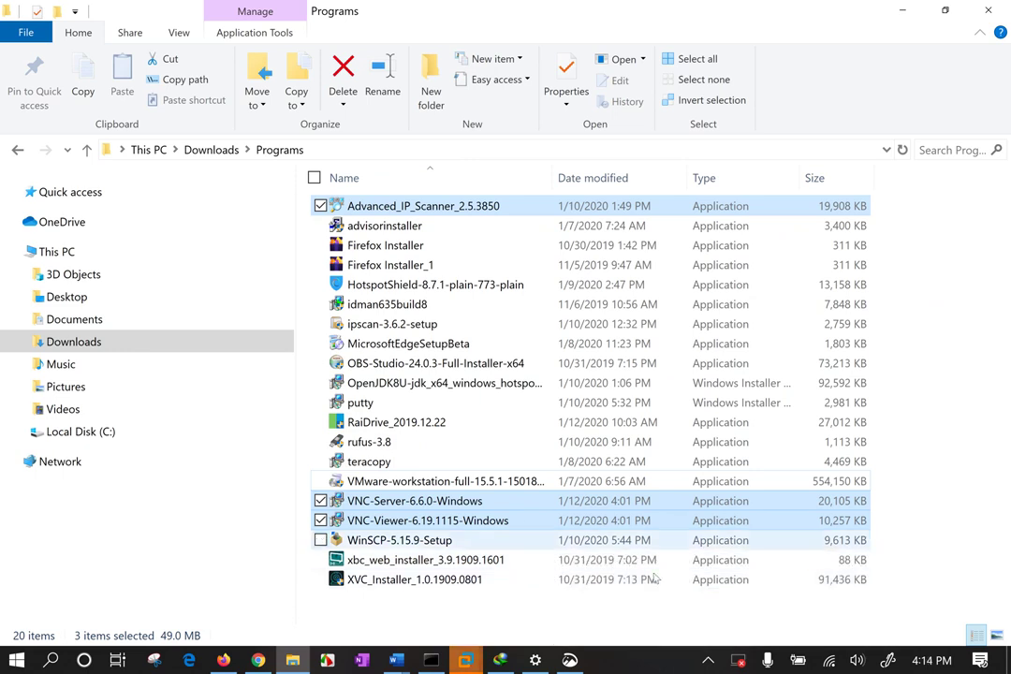
right_click(496, 505)
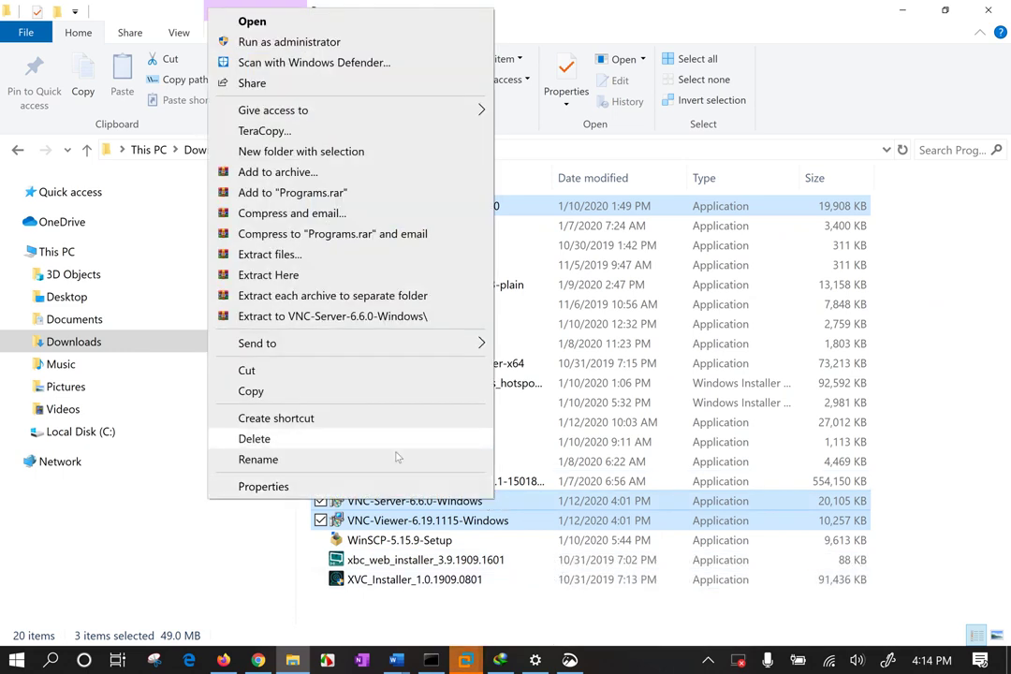
mouse_move(351, 348)
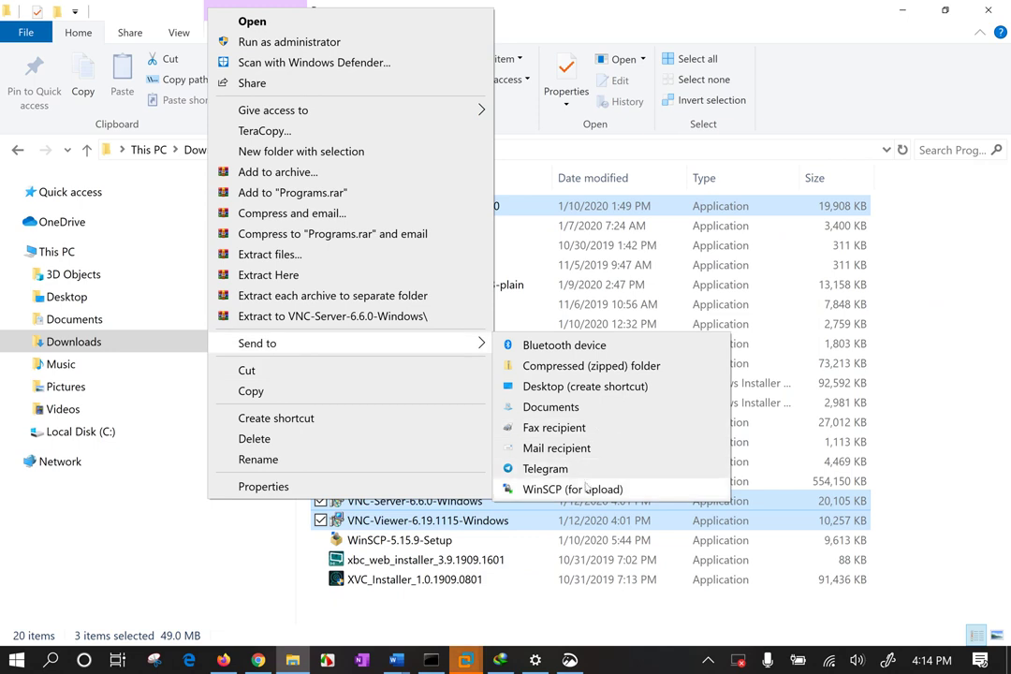
click(253, 391)
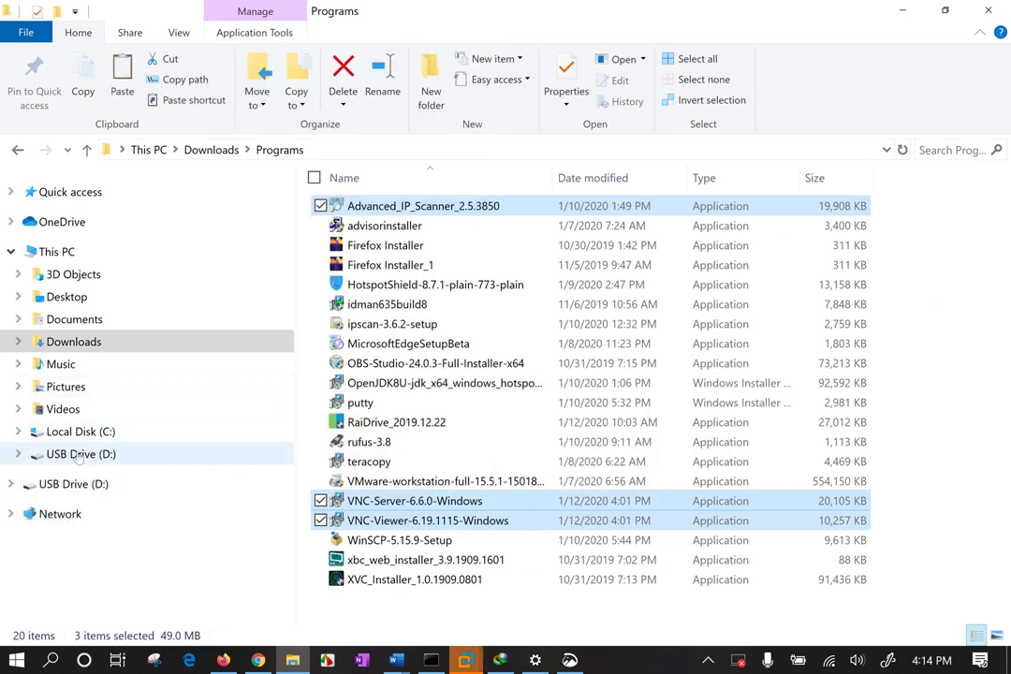
Send the three installers to USB Drive (D:) using Windows' own copy instead of TeraCopy.
right_click(506, 524)
mouse_move(277, 345)
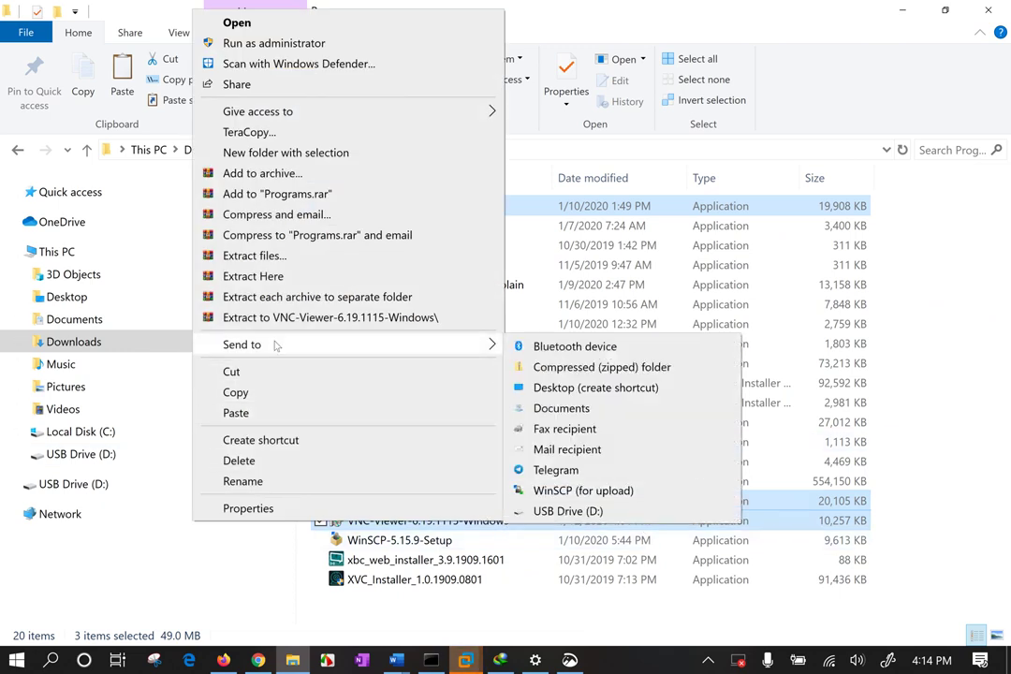
click(561, 512)
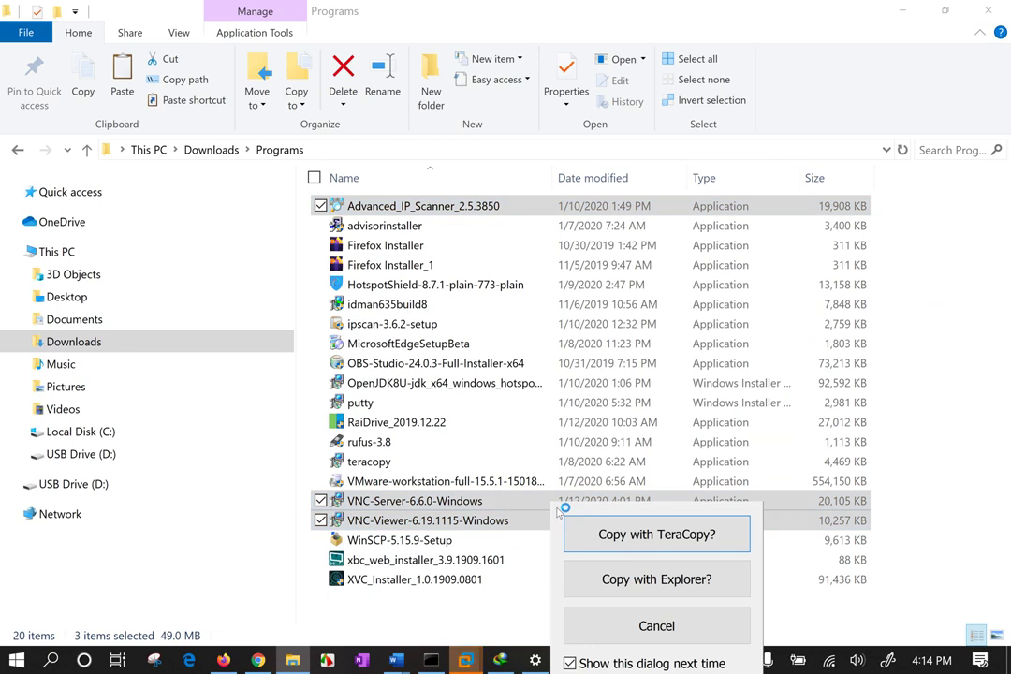
click(680, 578)
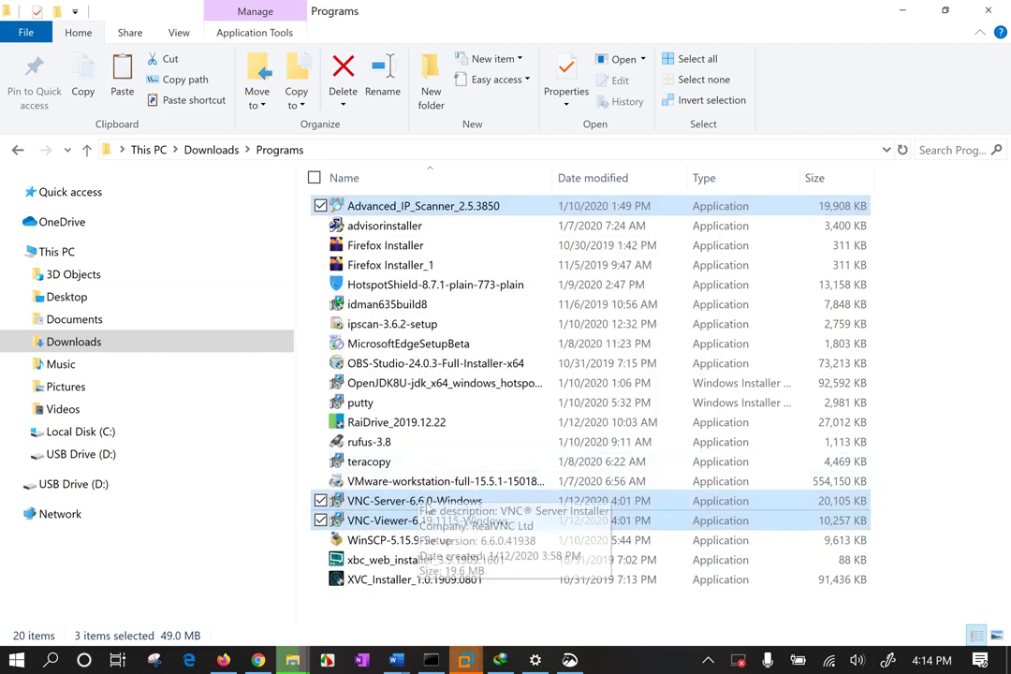
Copy only the VNC-Server-6.6.0-Windows installer to the clipboard.
click(416, 501)
right_click(438, 504)
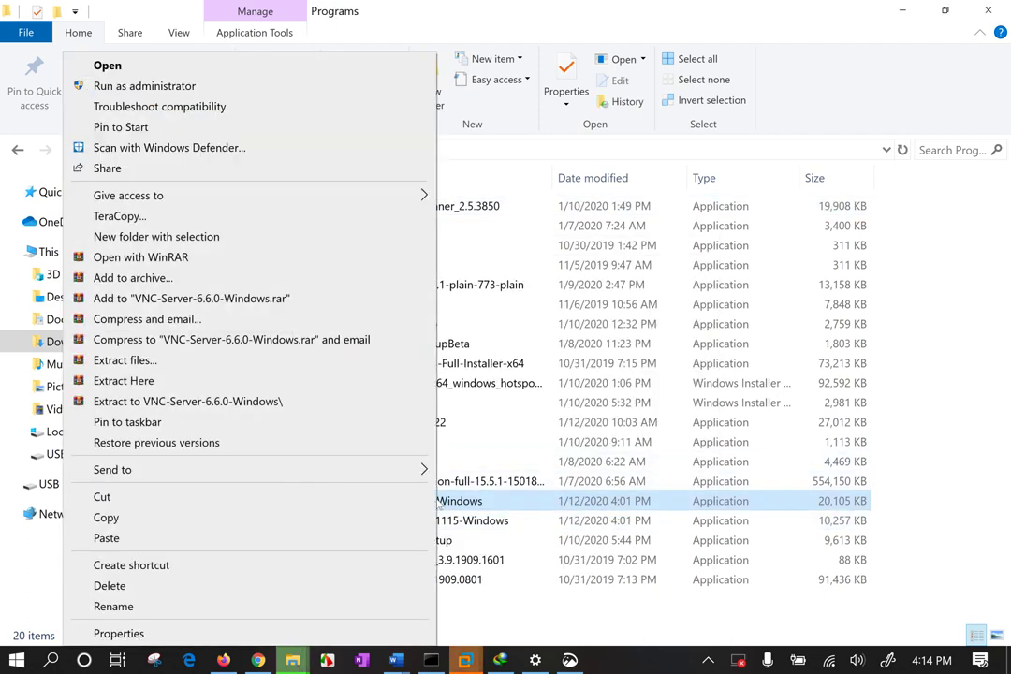
click(219, 521)
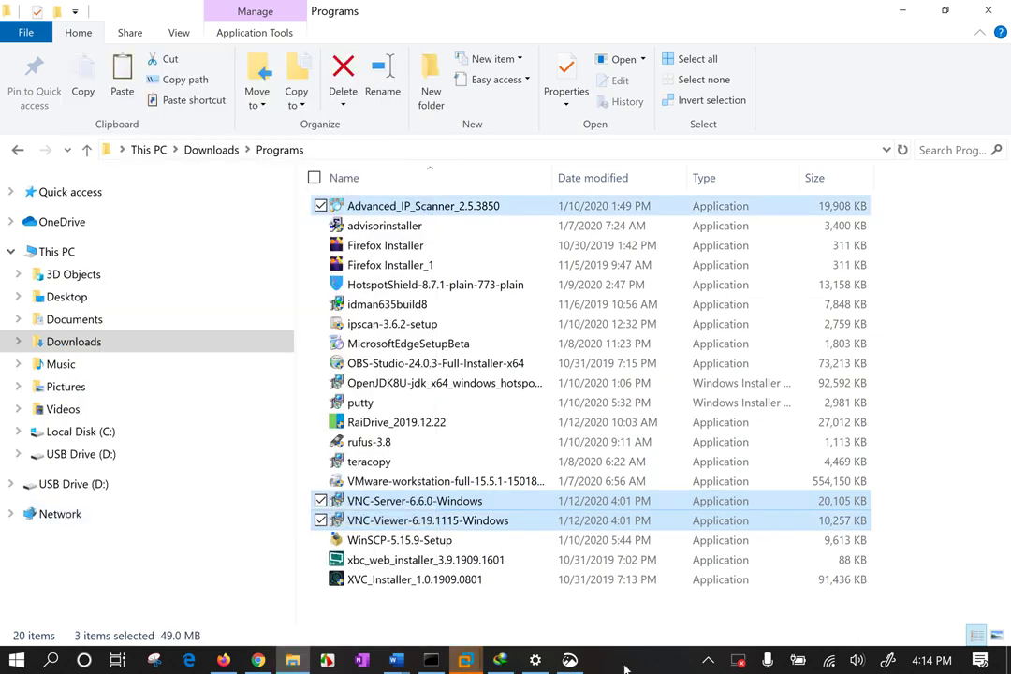
click(466, 661)
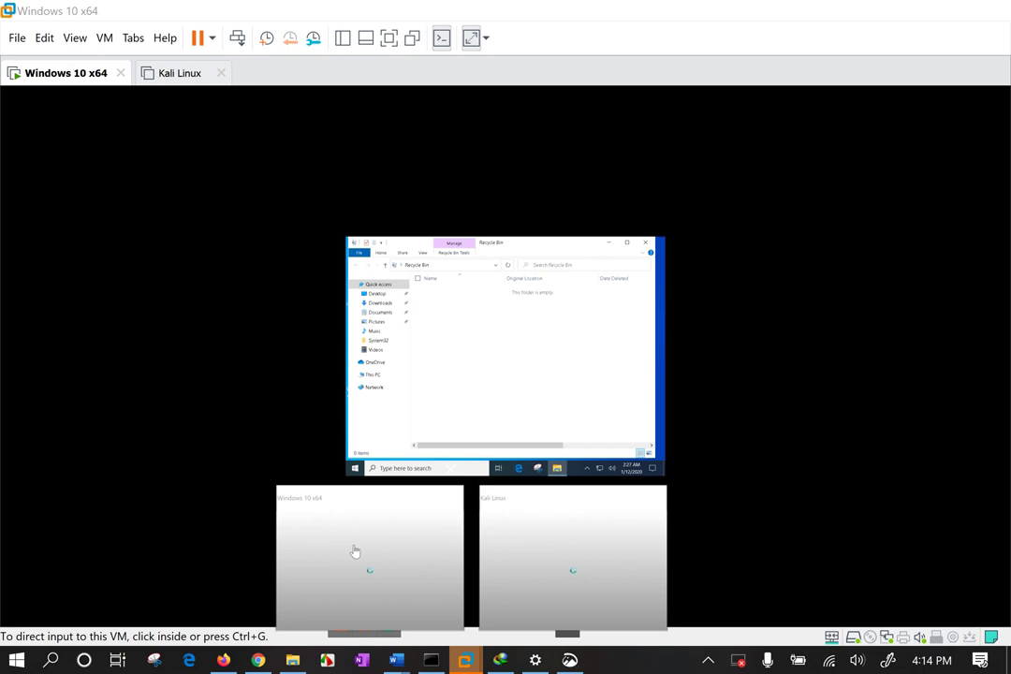
Paste VNC-Server-6.6.0-Windows into the Windows 10 x64 guest's Desktop folder and run it.
click(354, 550)
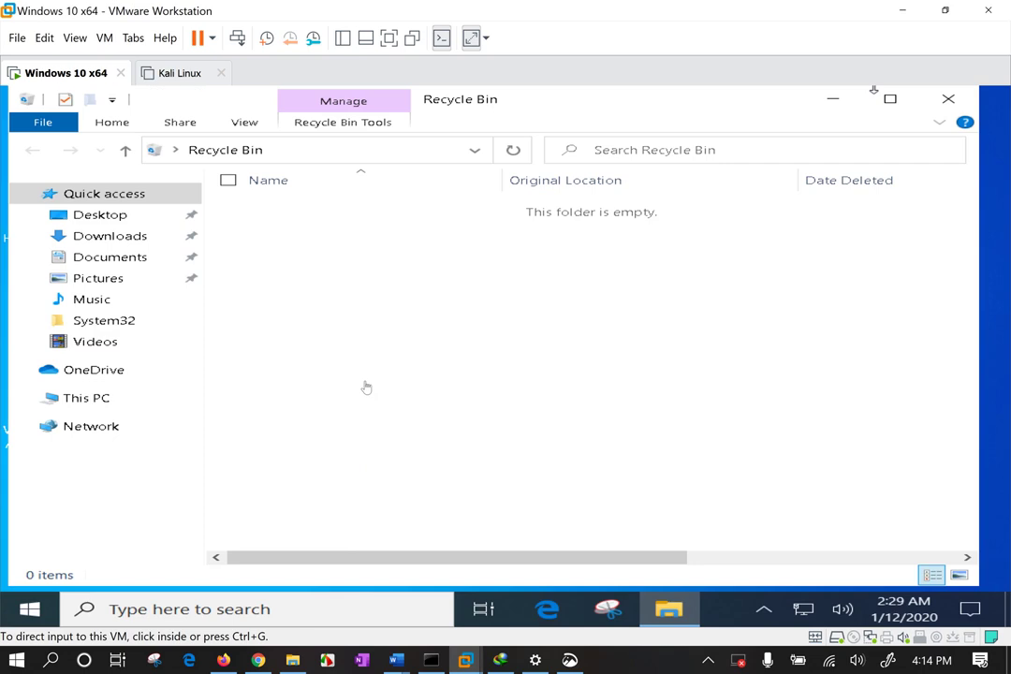
click(368, 387)
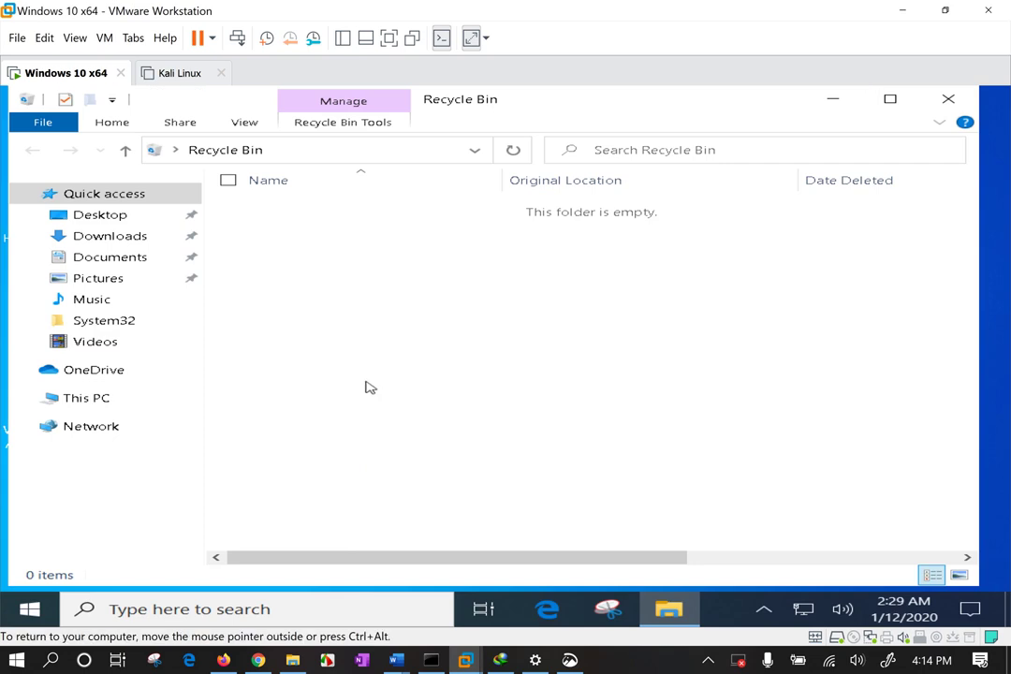
click(108, 258)
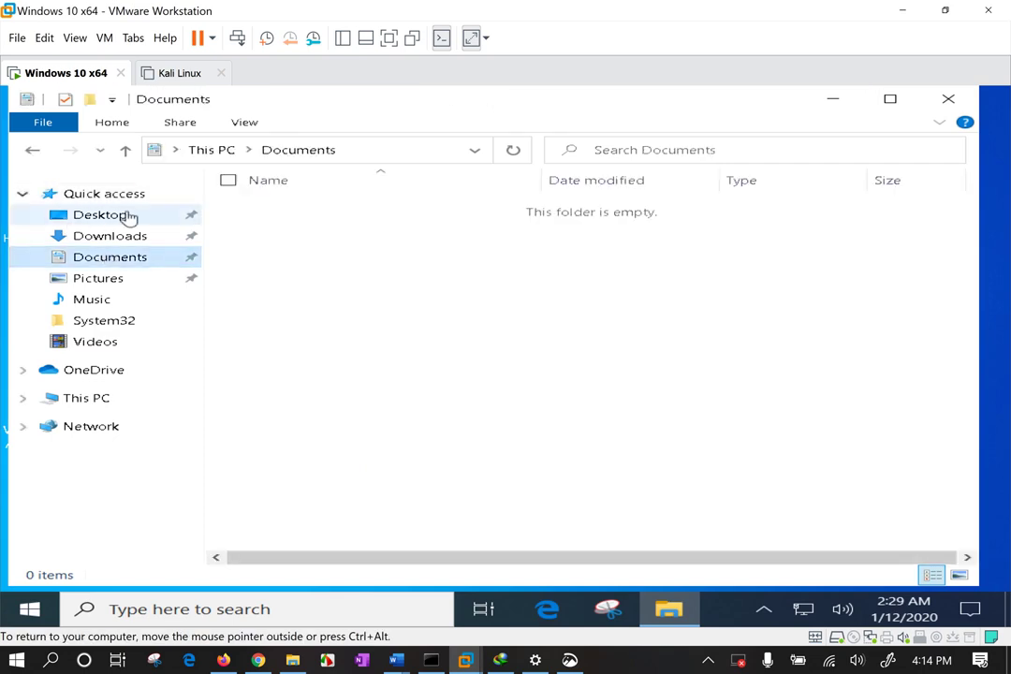
click(112, 218)
right_click(417, 341)
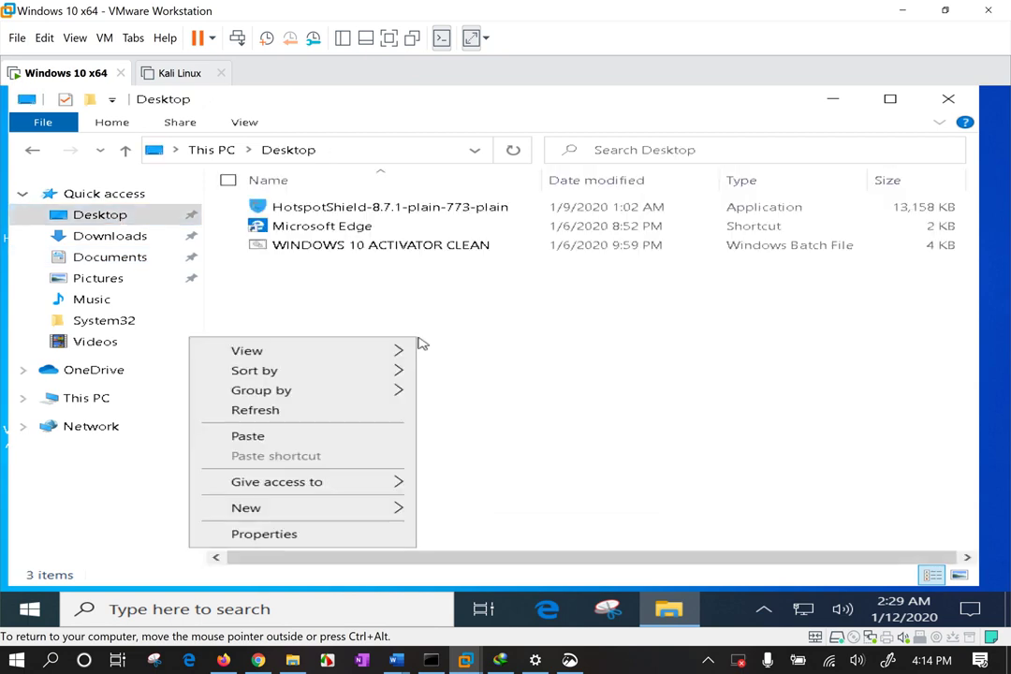
click(281, 437)
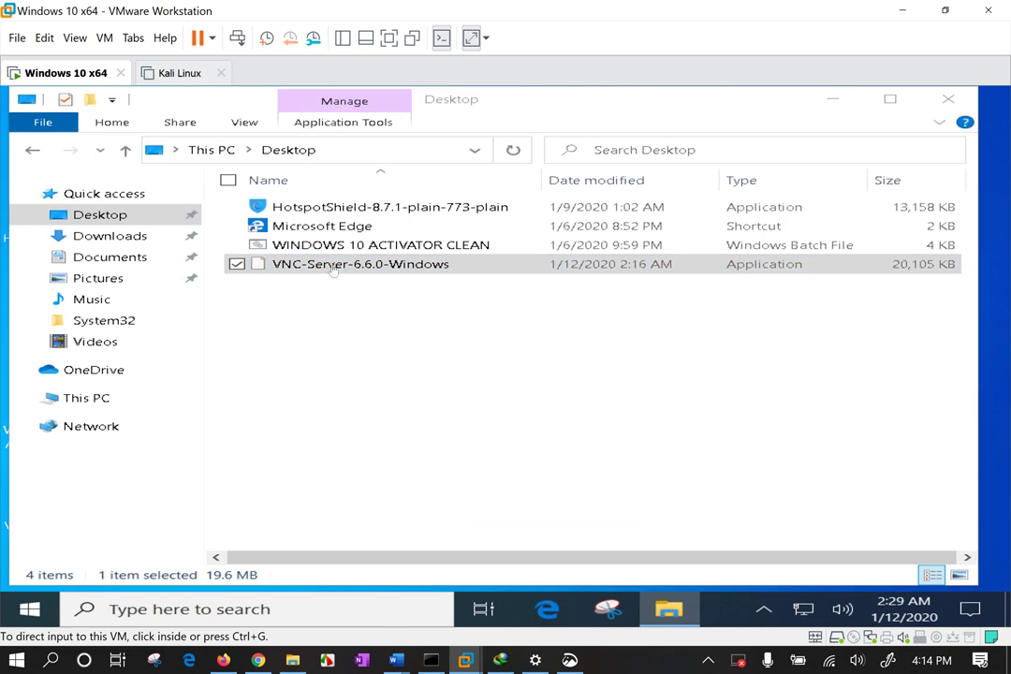
click(342, 266)
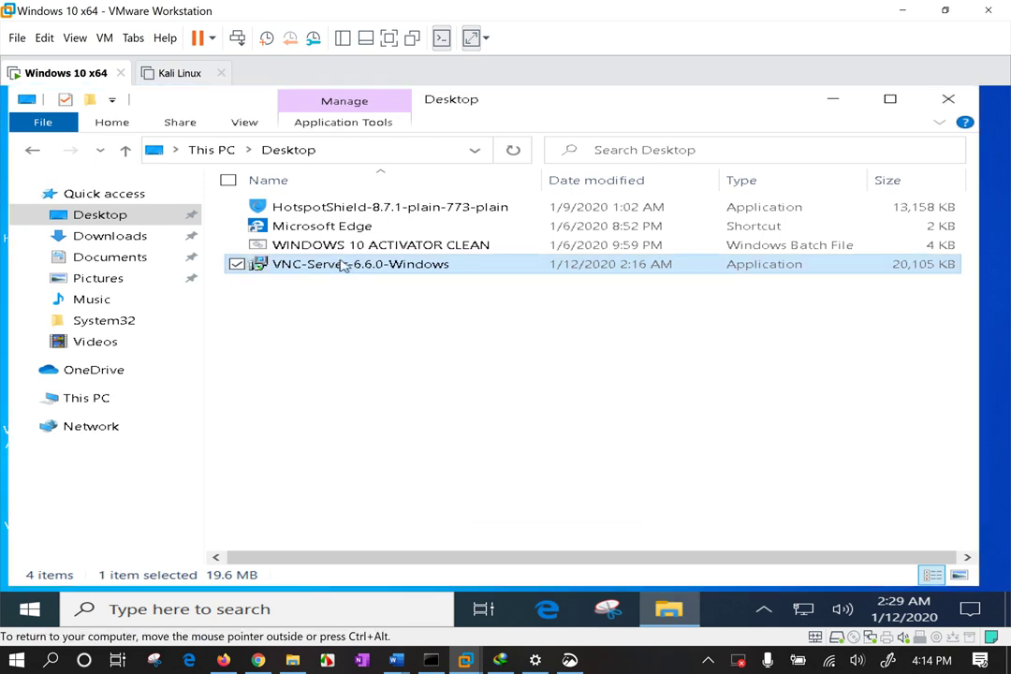
double_click(482, 265)
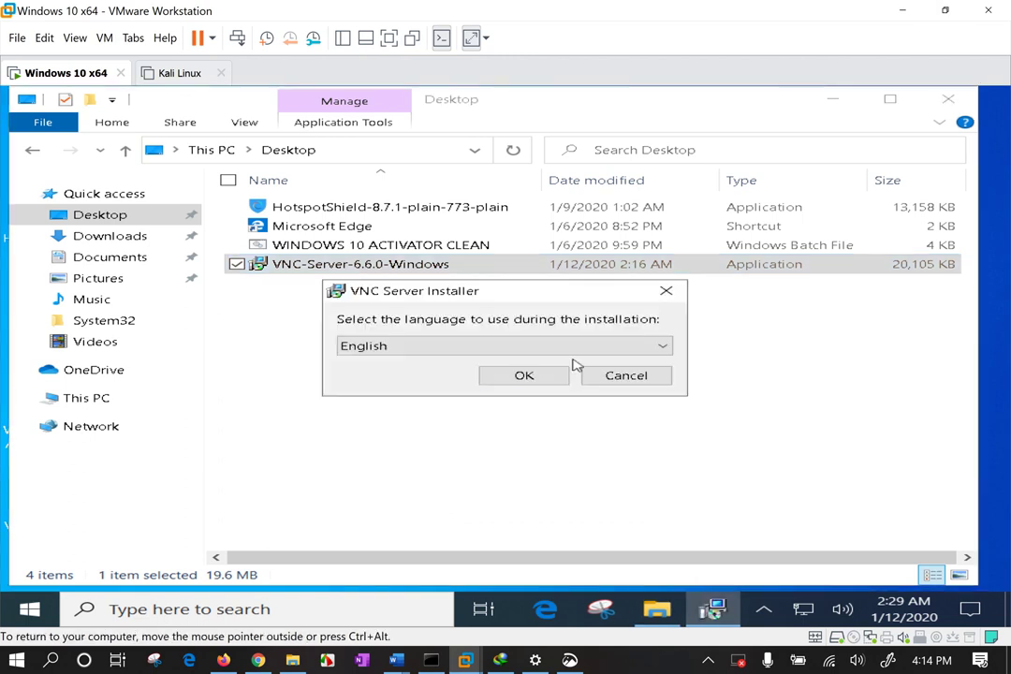
Choose English, accept the licence, and keep the default features and firewall exception.
click(526, 381)
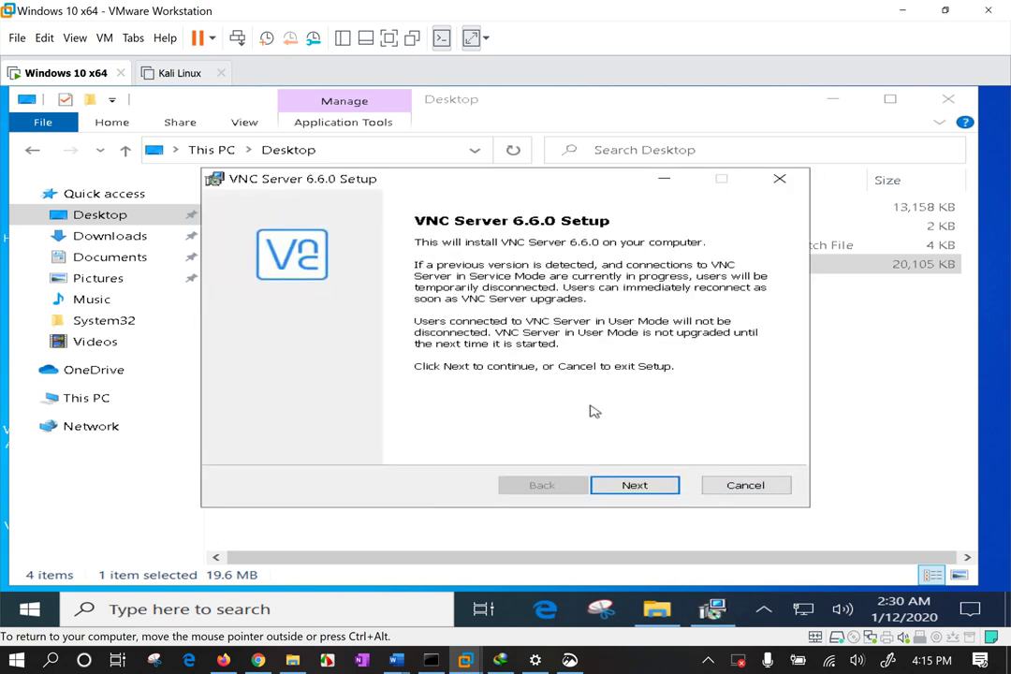
click(642, 490)
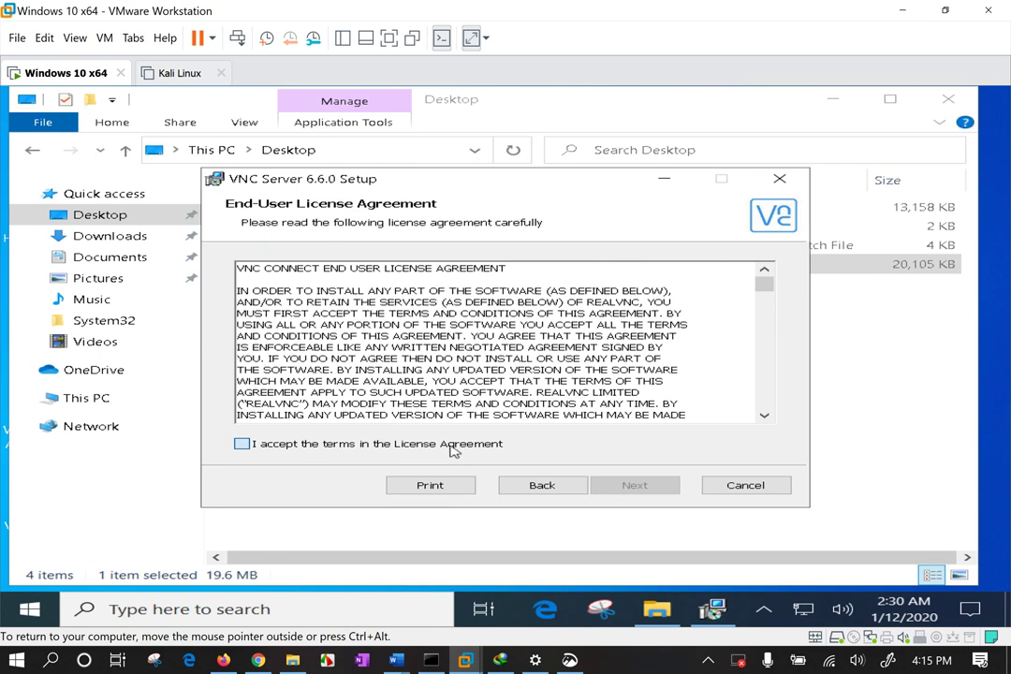
click(429, 446)
click(650, 492)
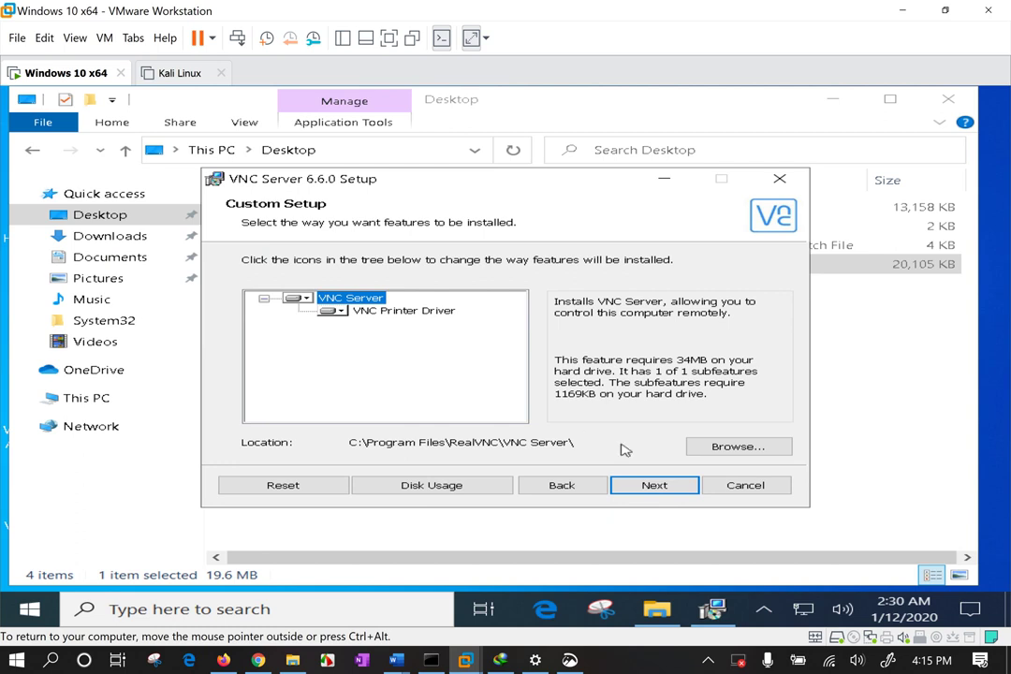
click(680, 486)
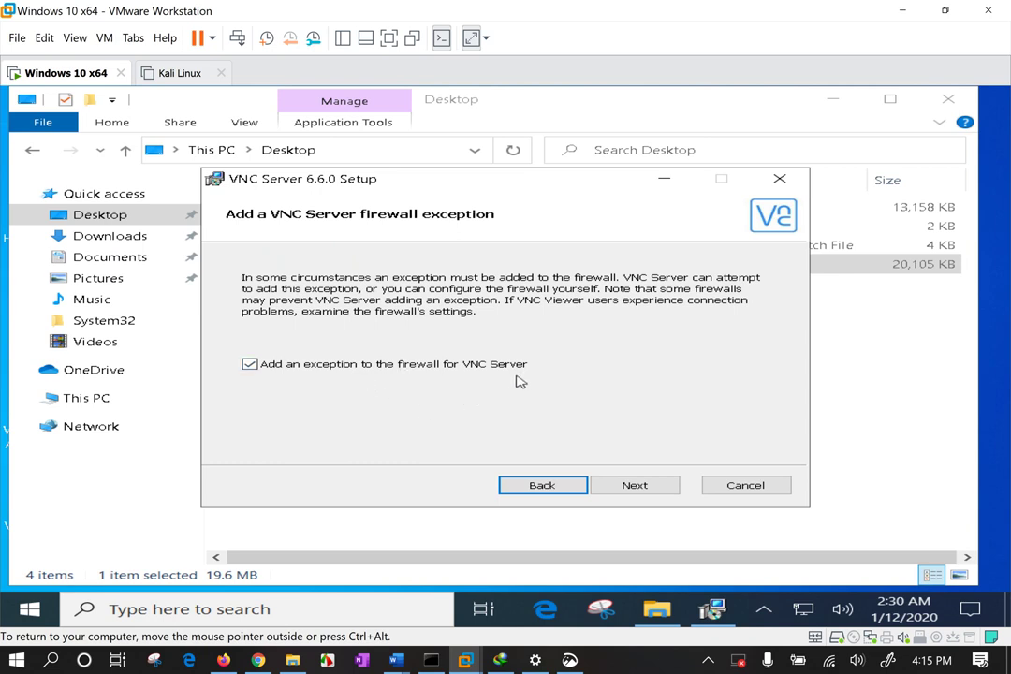
click(634, 485)
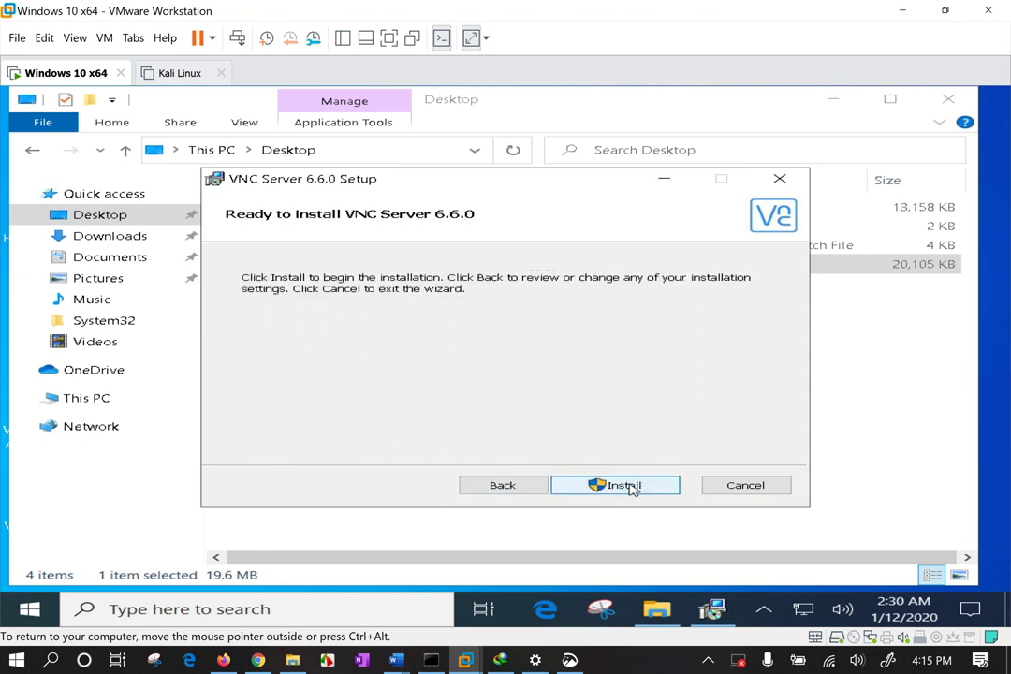
Install VNC Server 6.6.0, approving the UAC prompt and closing the folder window behind it.
click(632, 488)
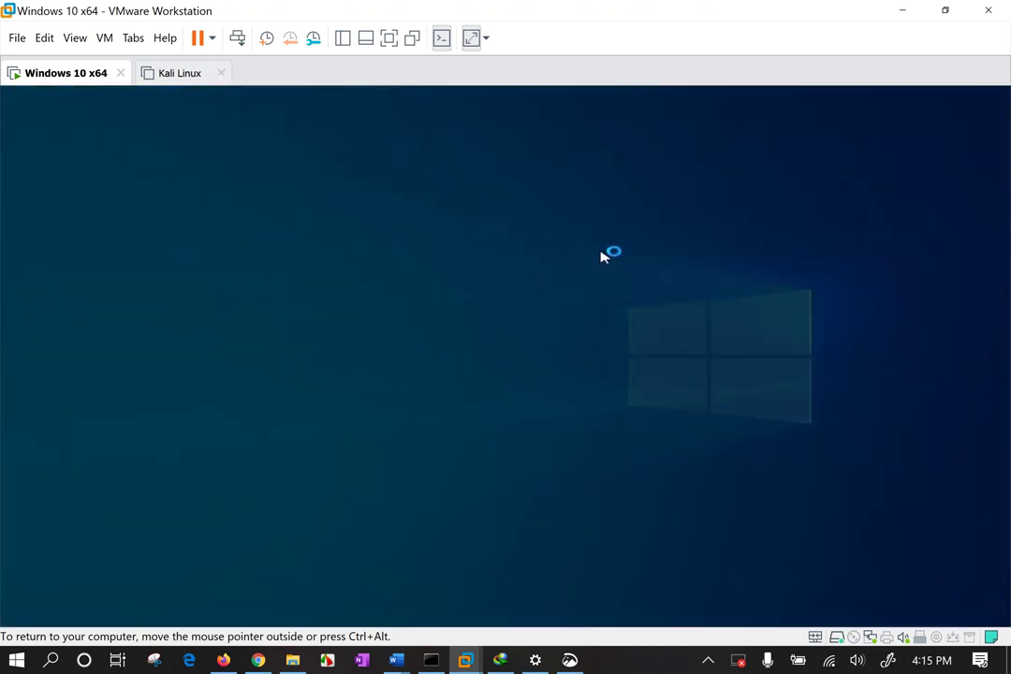
click(443, 470)
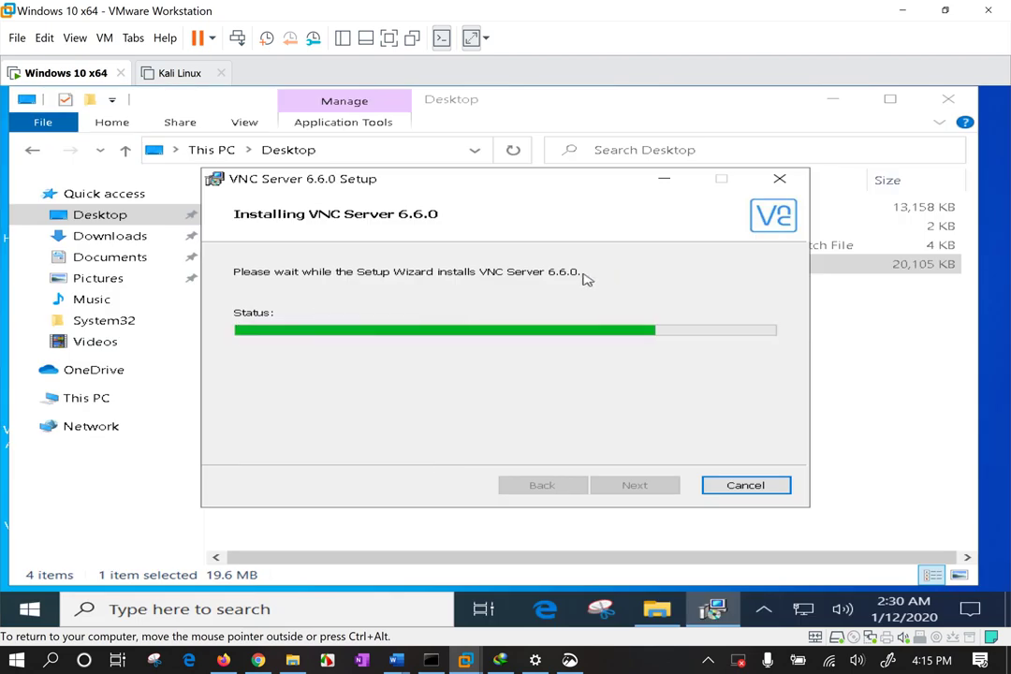
drag(591, 180, 558, 146)
click(948, 101)
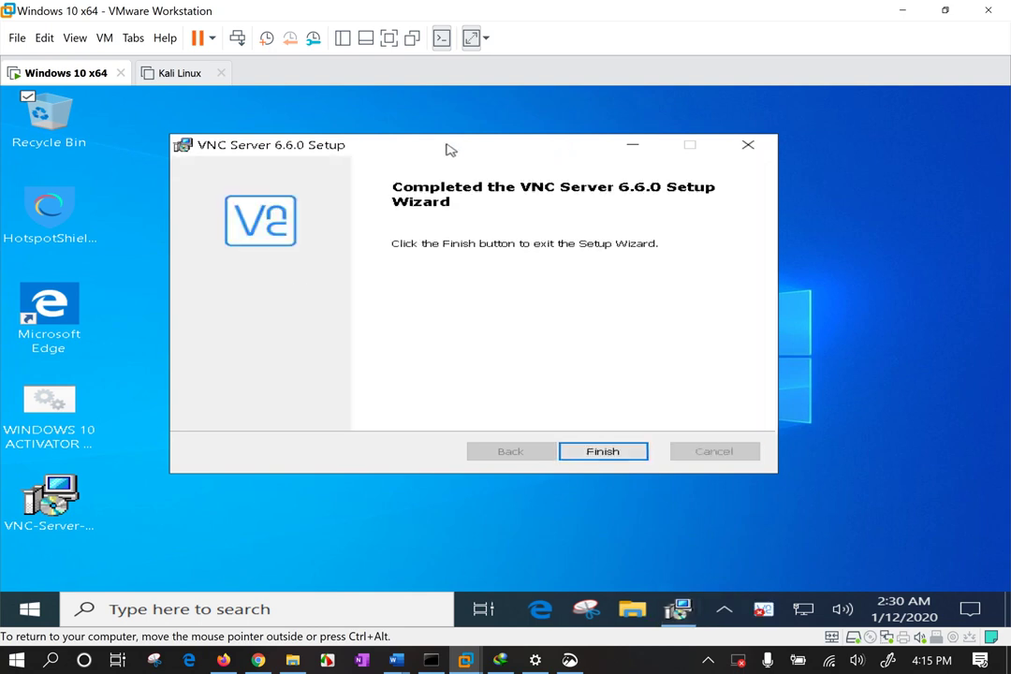
drag(449, 149, 405, 152)
Finish the installer and untick 'Send anonymous usage data' in the licensing window.
click(578, 465)
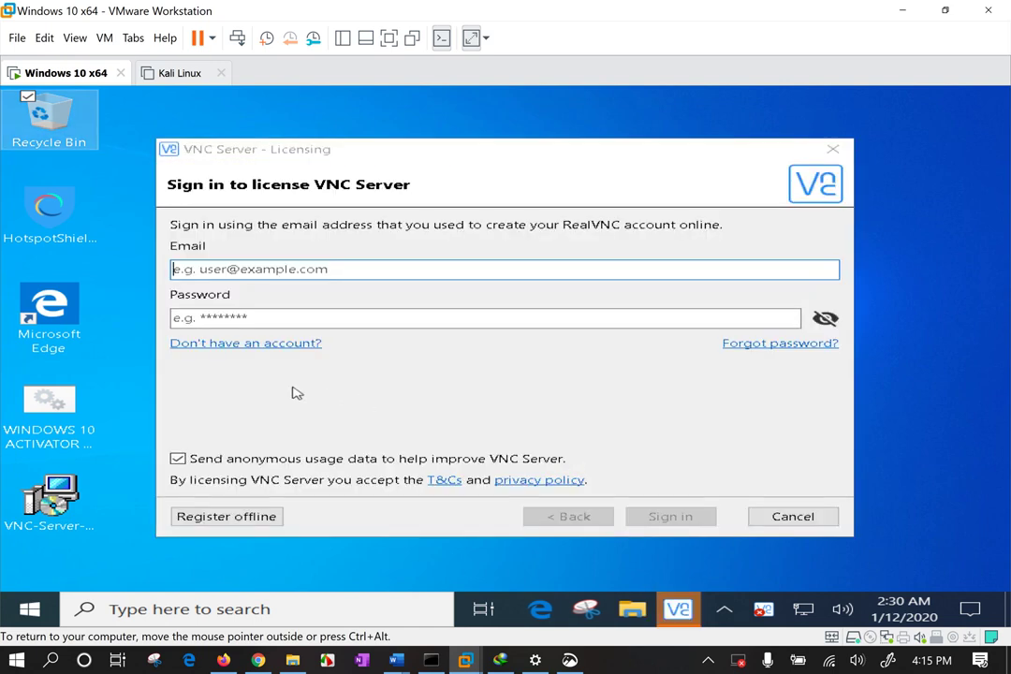
click(267, 400)
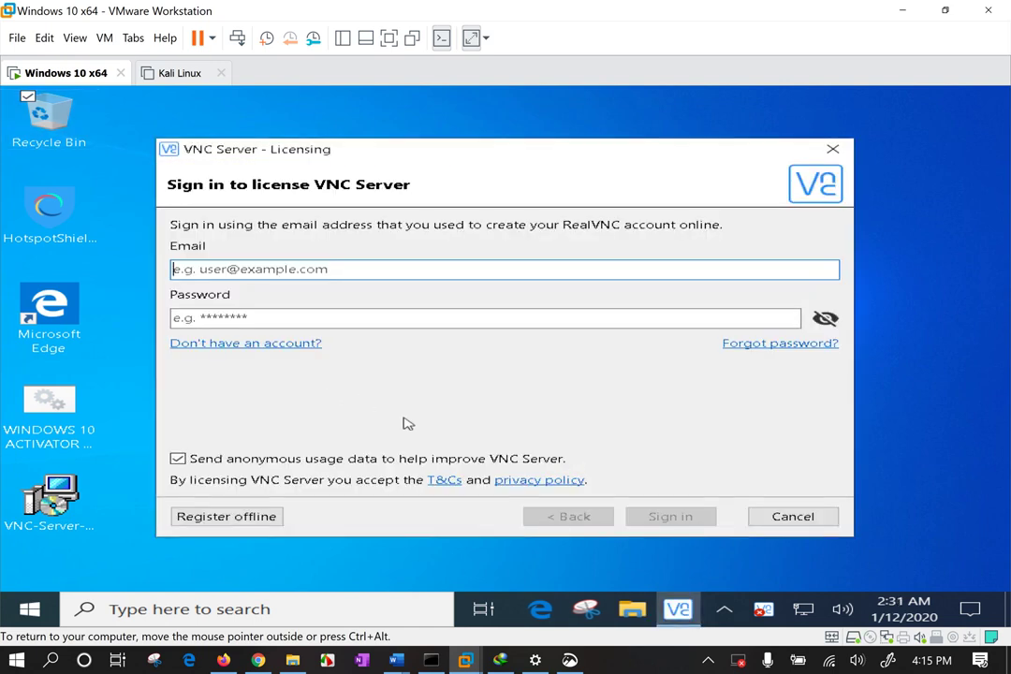
click(223, 462)
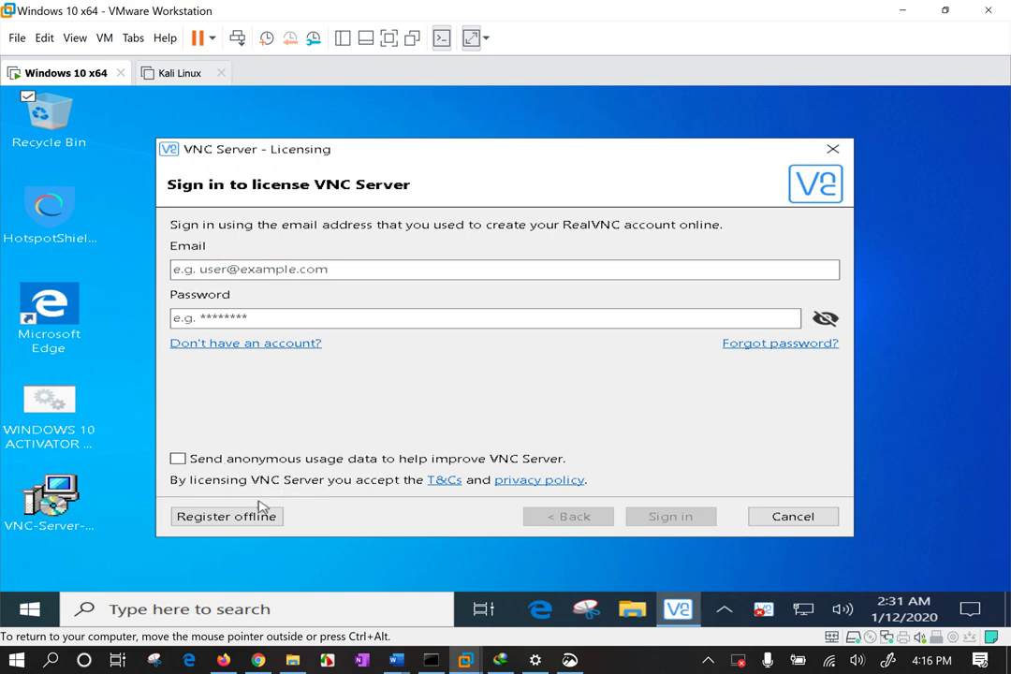
click(229, 518)
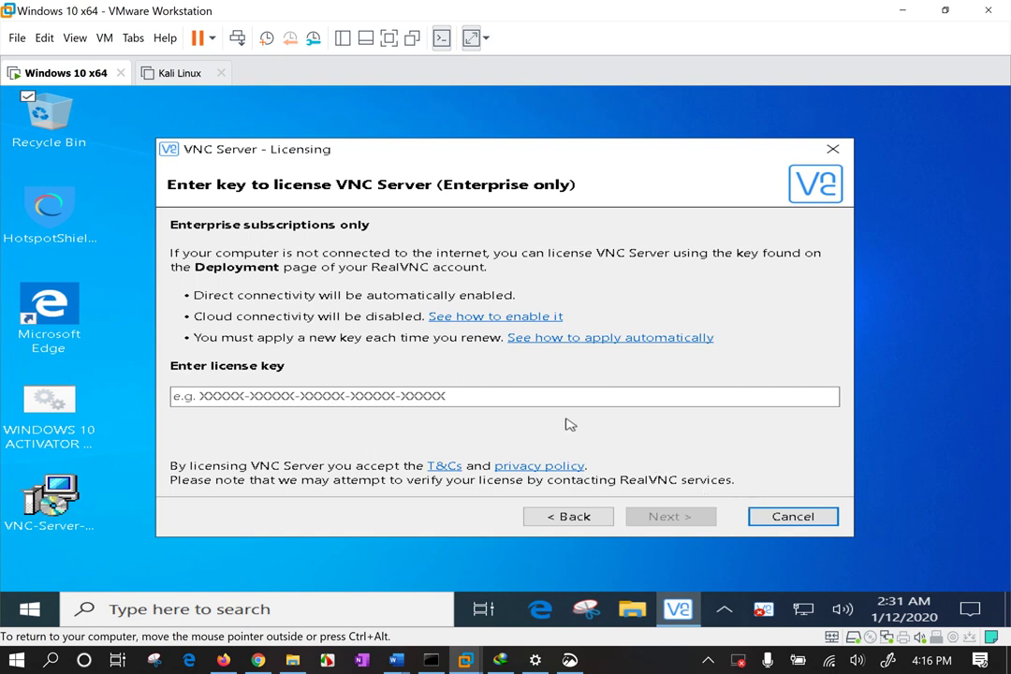
click(574, 522)
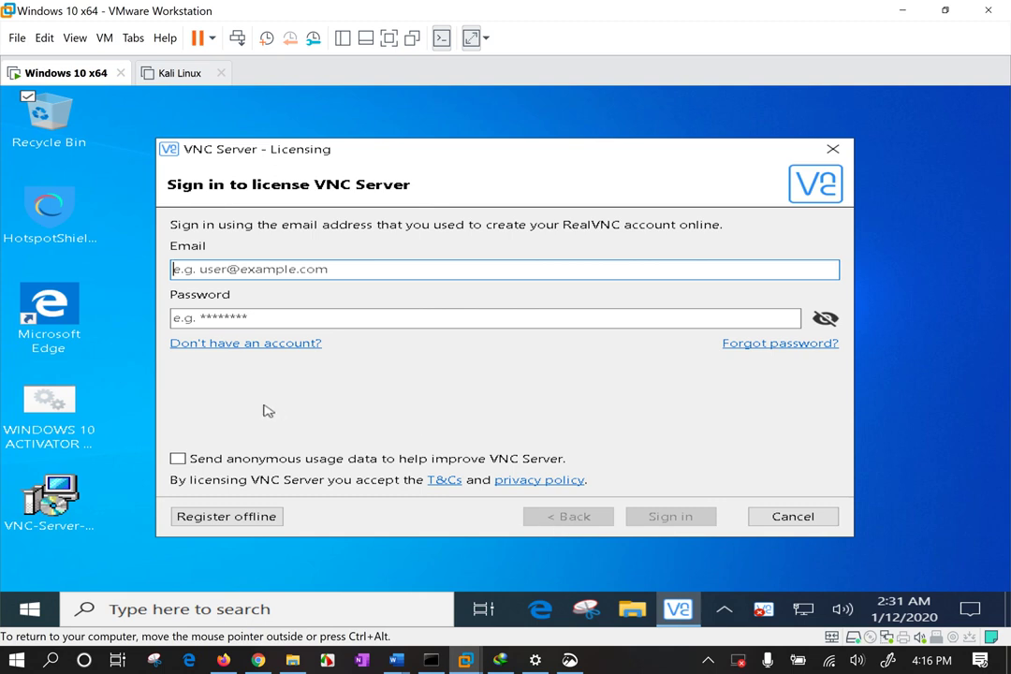
Open the RealVNC account page in Edge, close the unreachable tab, then choose Register offline again.
click(254, 345)
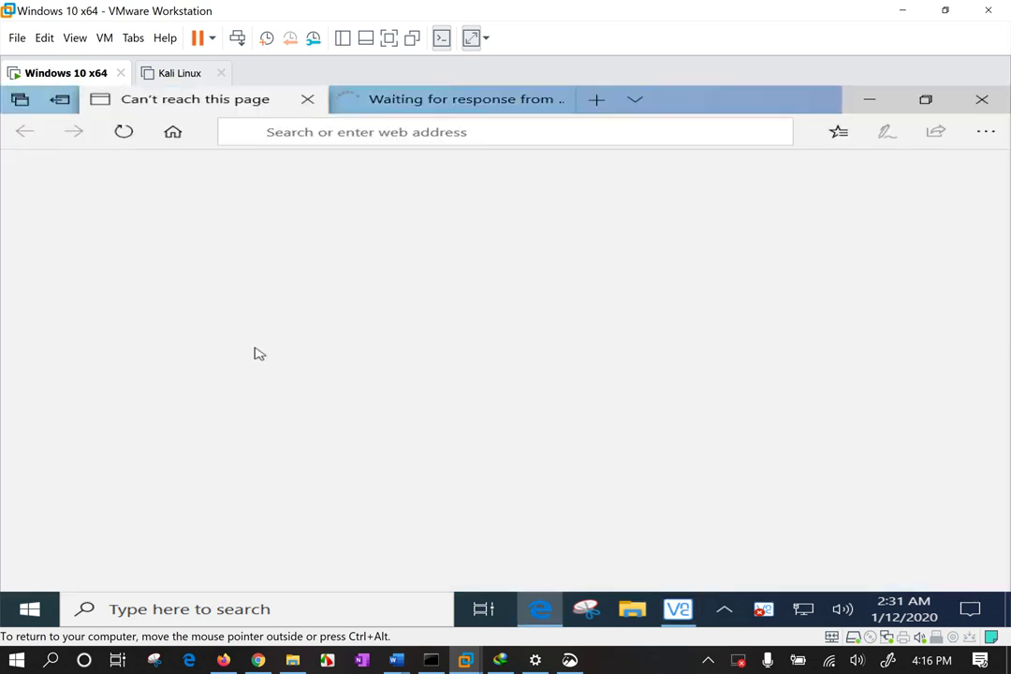
click(365, 99)
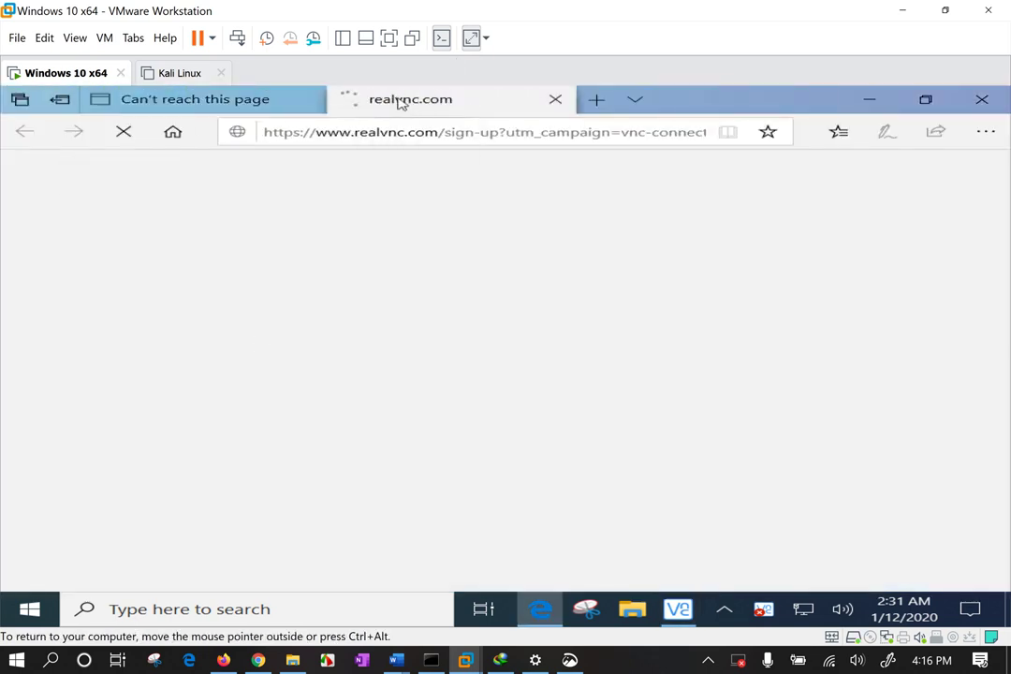
click(222, 101)
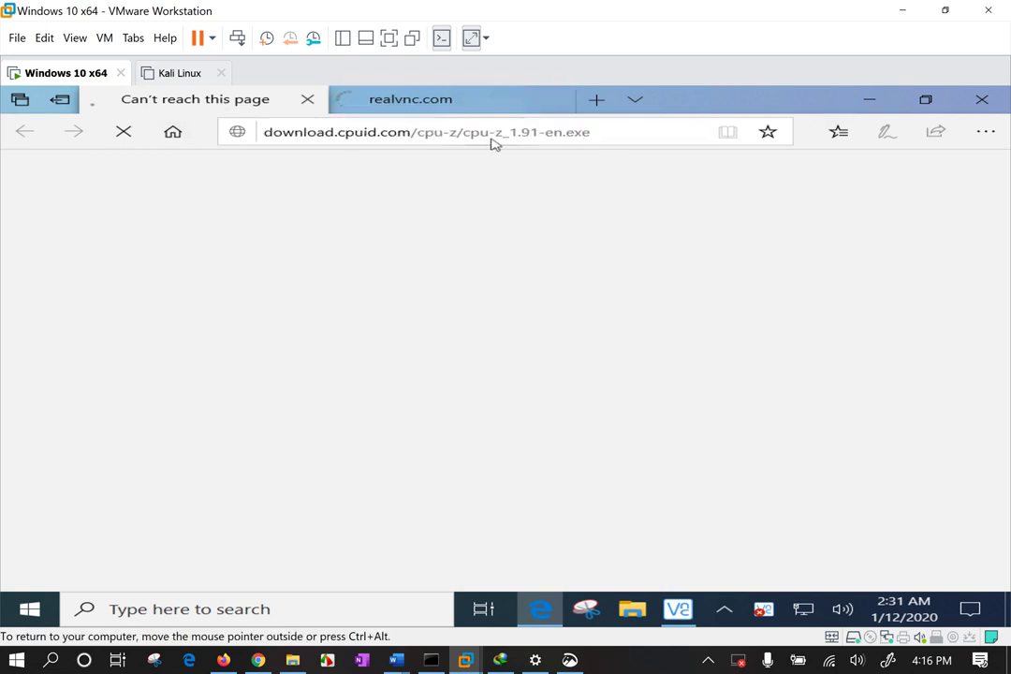
click(468, 101)
click(308, 100)
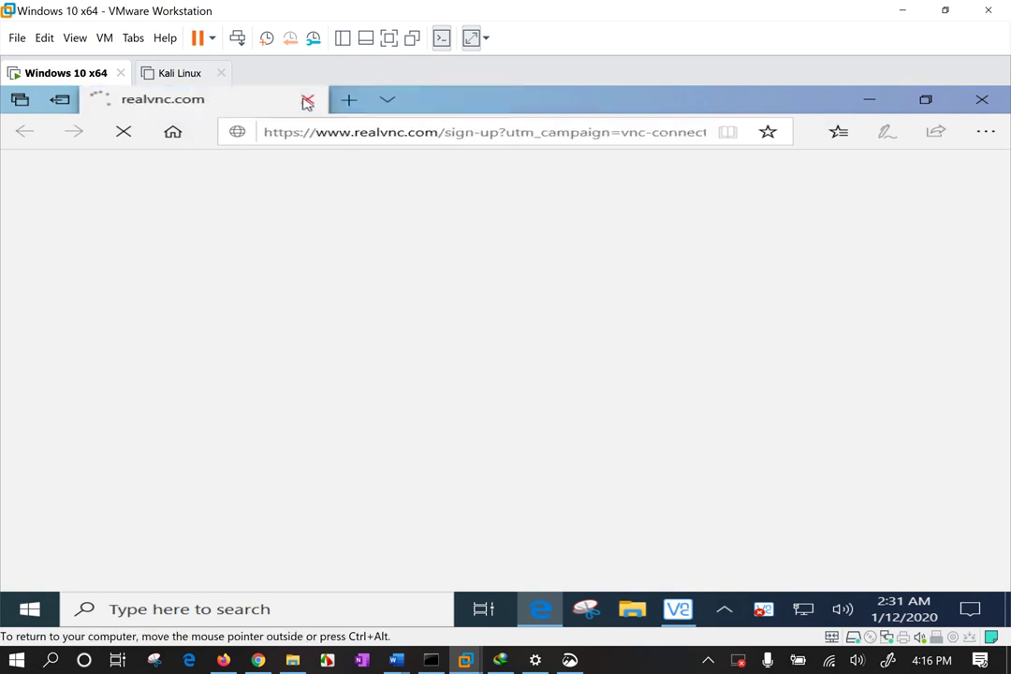
click(877, 99)
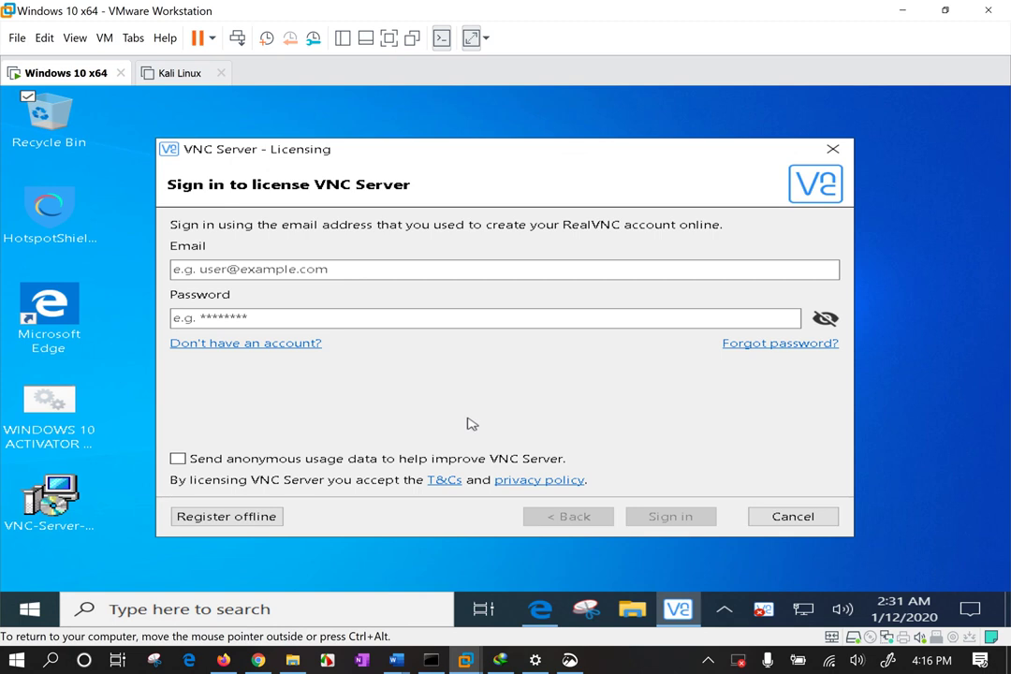
click(260, 517)
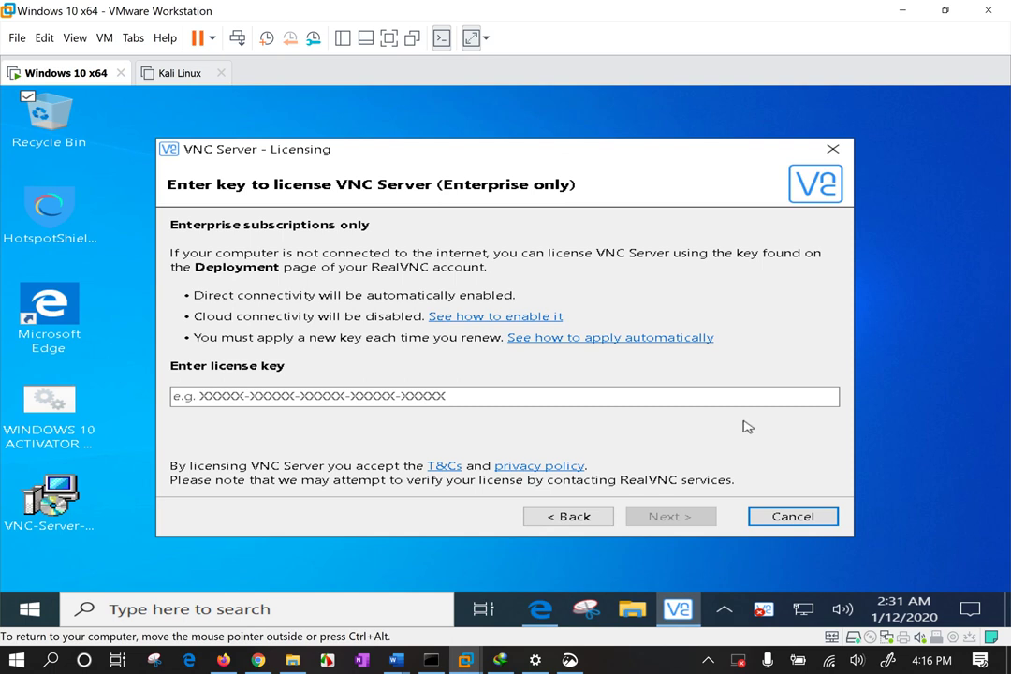
On the host, highlight 'VNC-Server-6.6.0' in the server installer's name in the Programs folder.
click(905, 11)
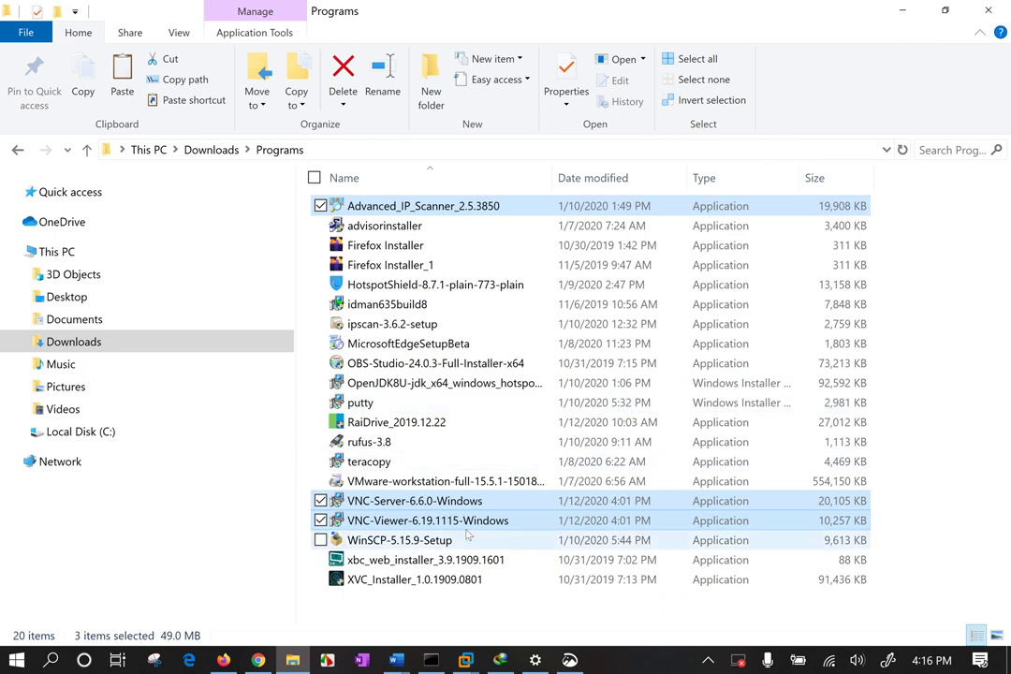
click(428, 503)
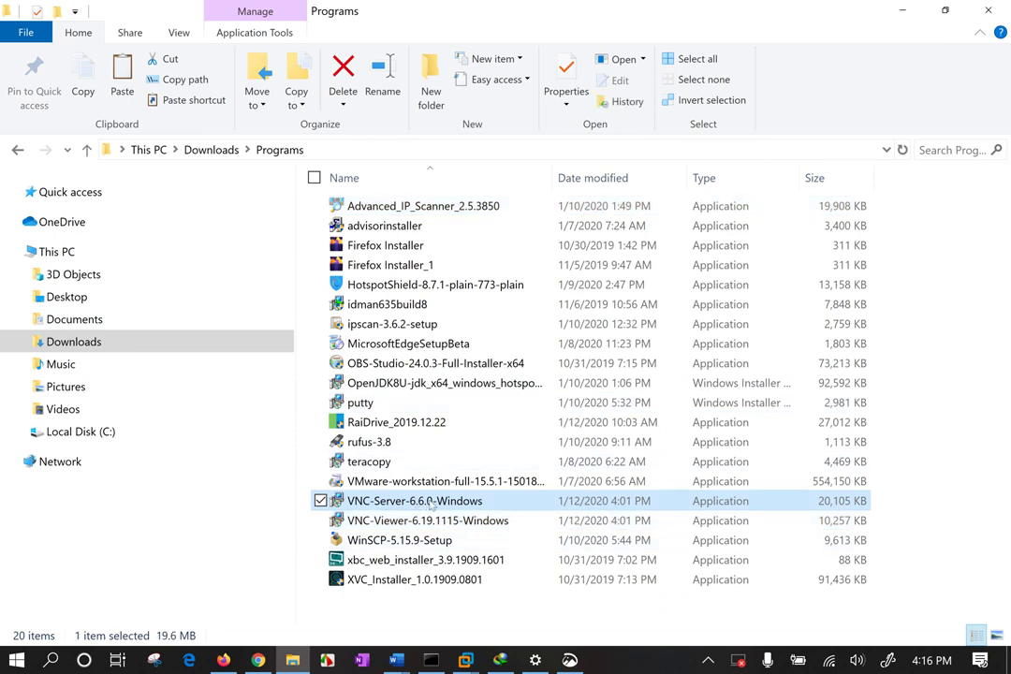
click(431, 503)
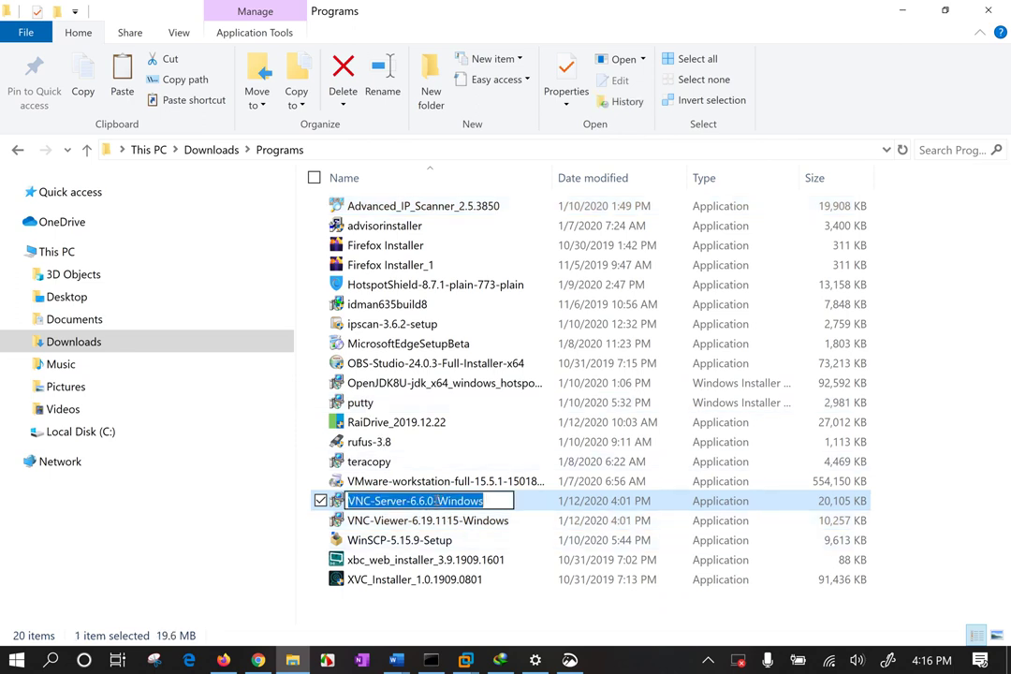
drag(434, 501, 348, 501)
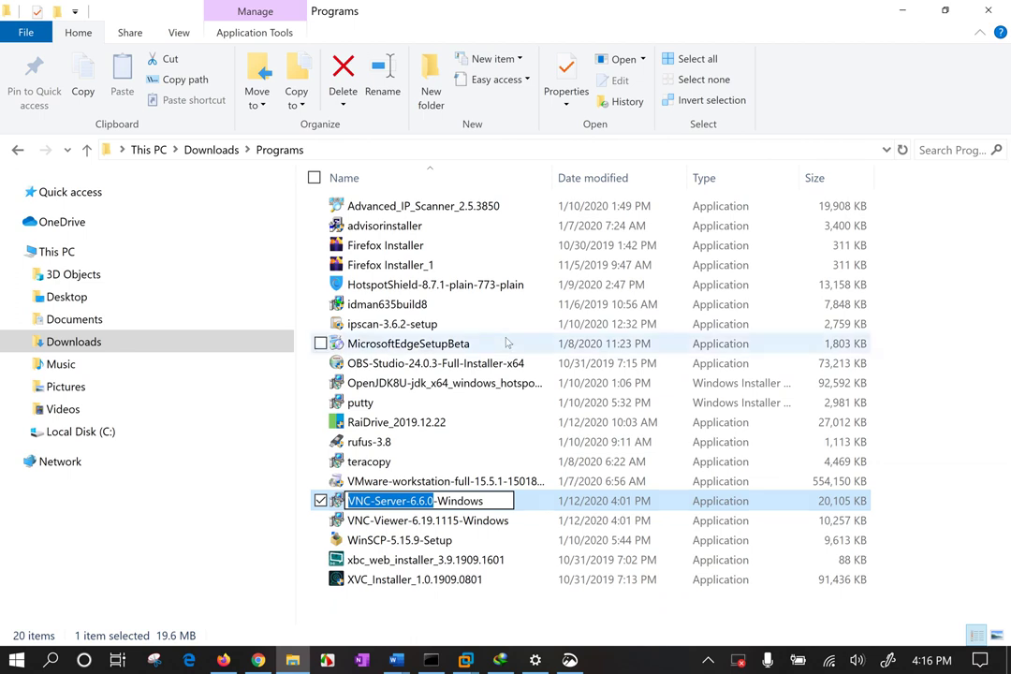
click(708, 663)
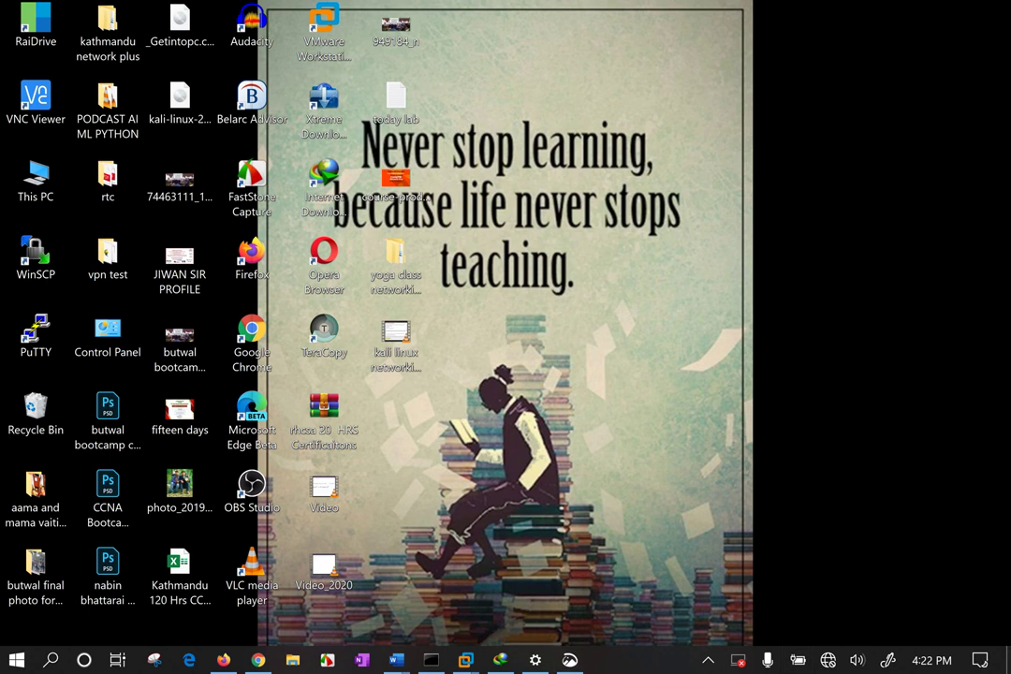
drag(452, 185, 573, 332)
Close the VNC Server status window and relaunch VNC Server from the guest's app list with admin rights.
mouse_move(465, 660)
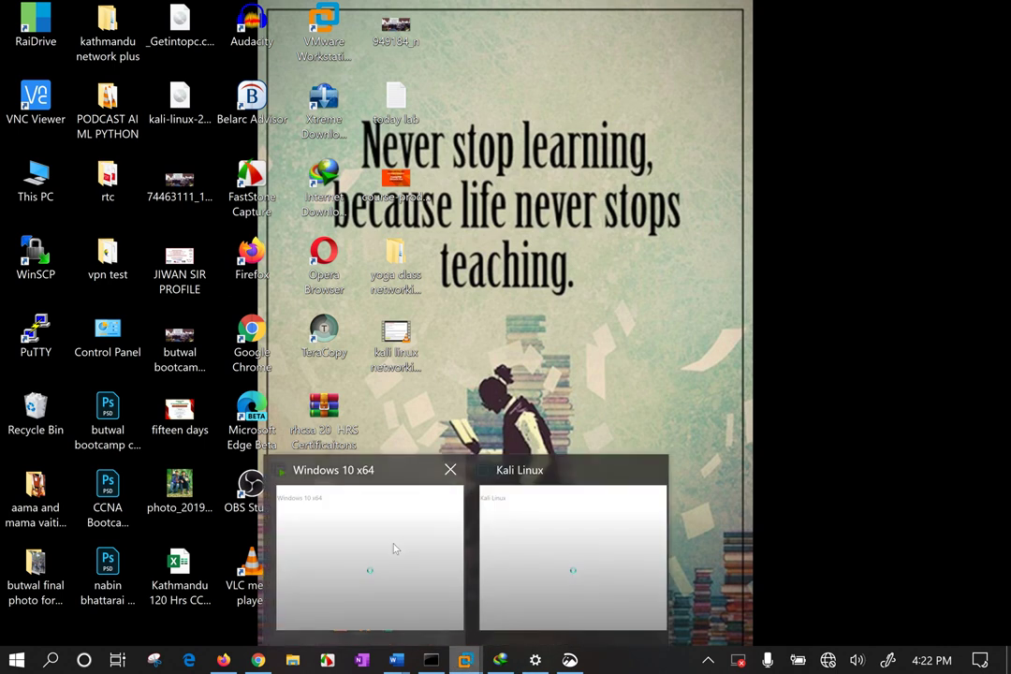
click(363, 531)
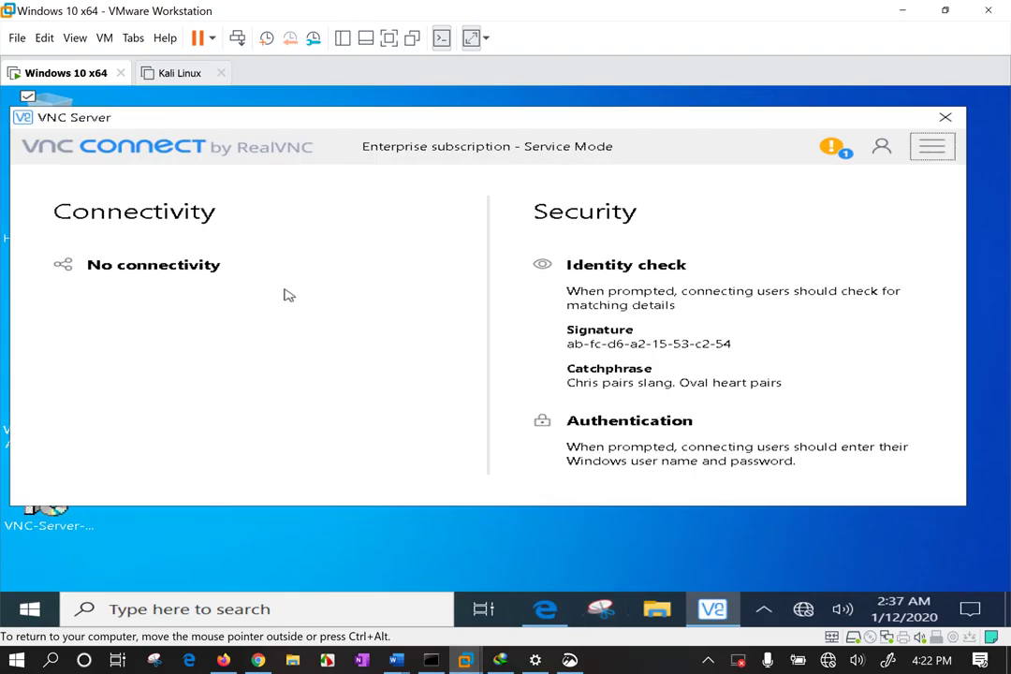
drag(375, 126, 363, 152)
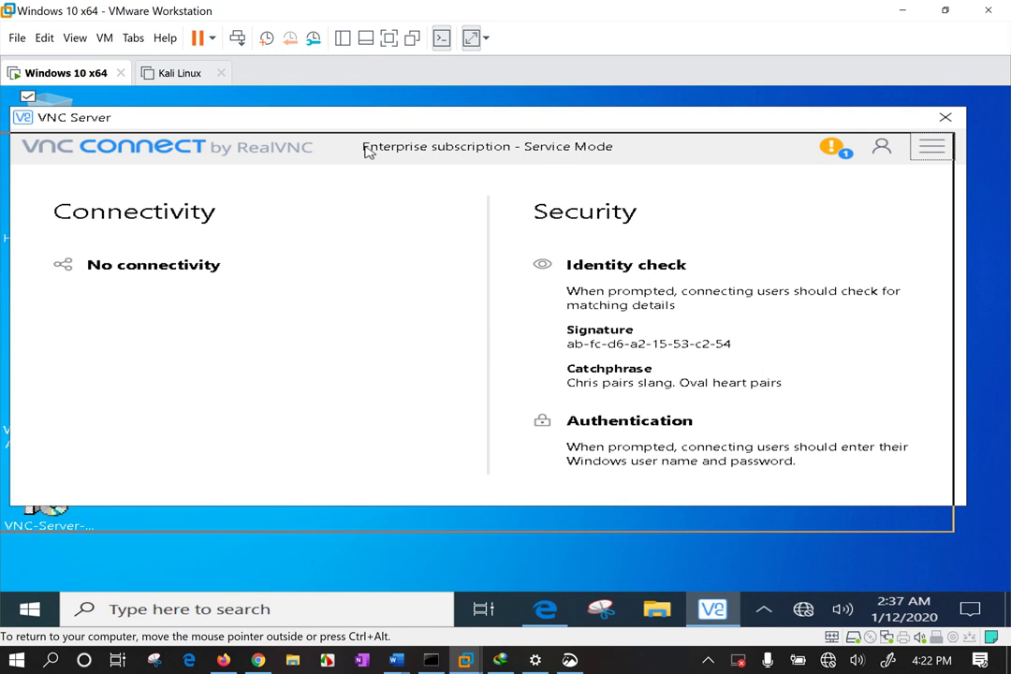
click(933, 144)
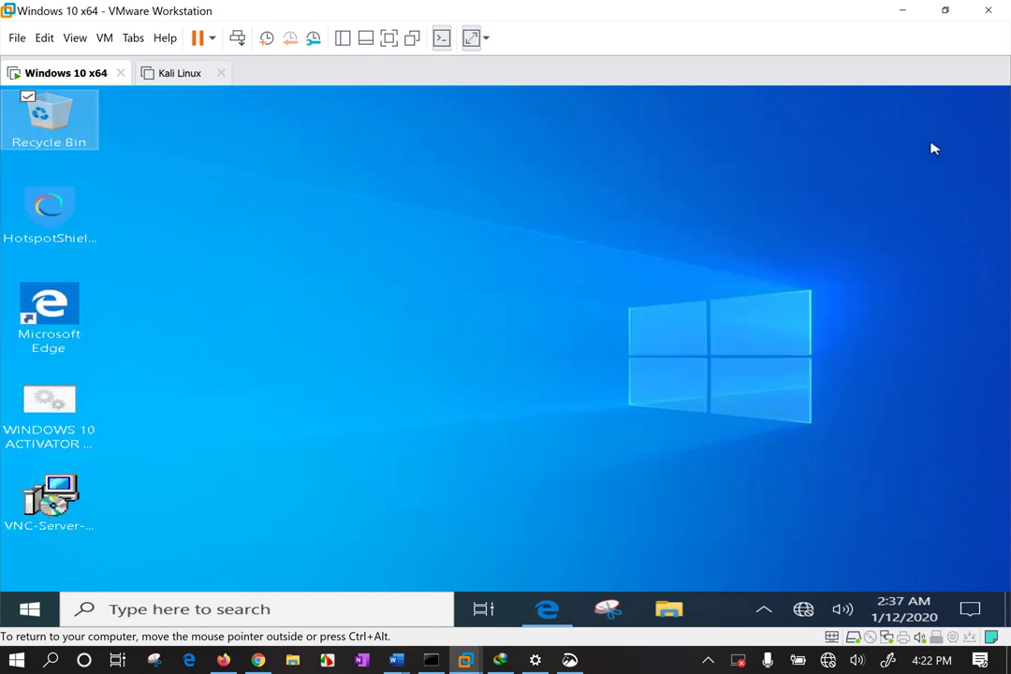
click(30, 609)
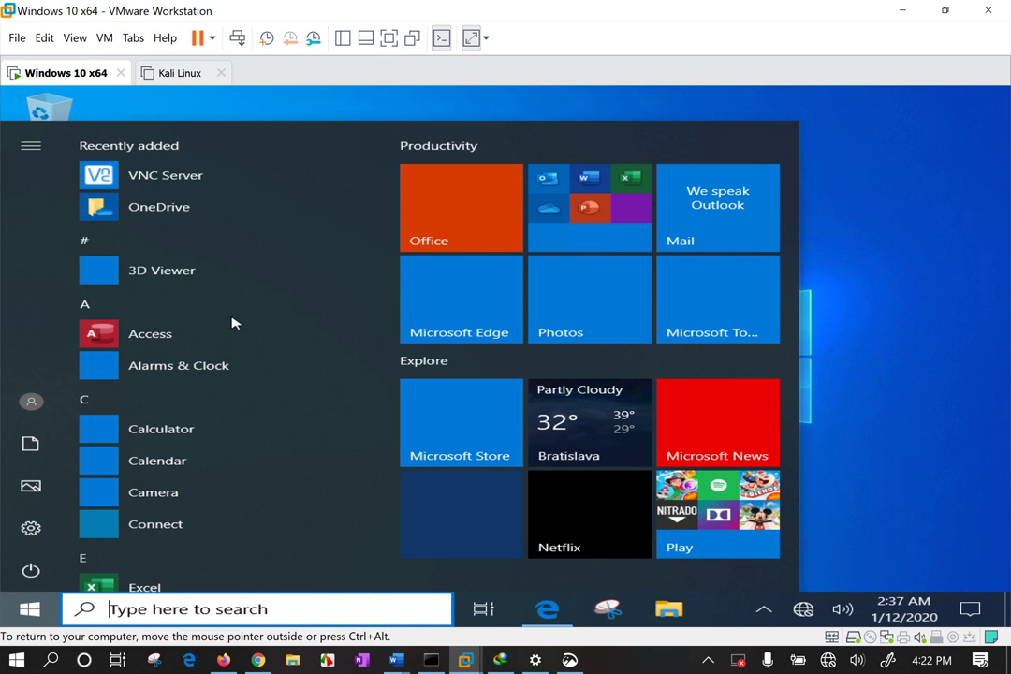
click(197, 187)
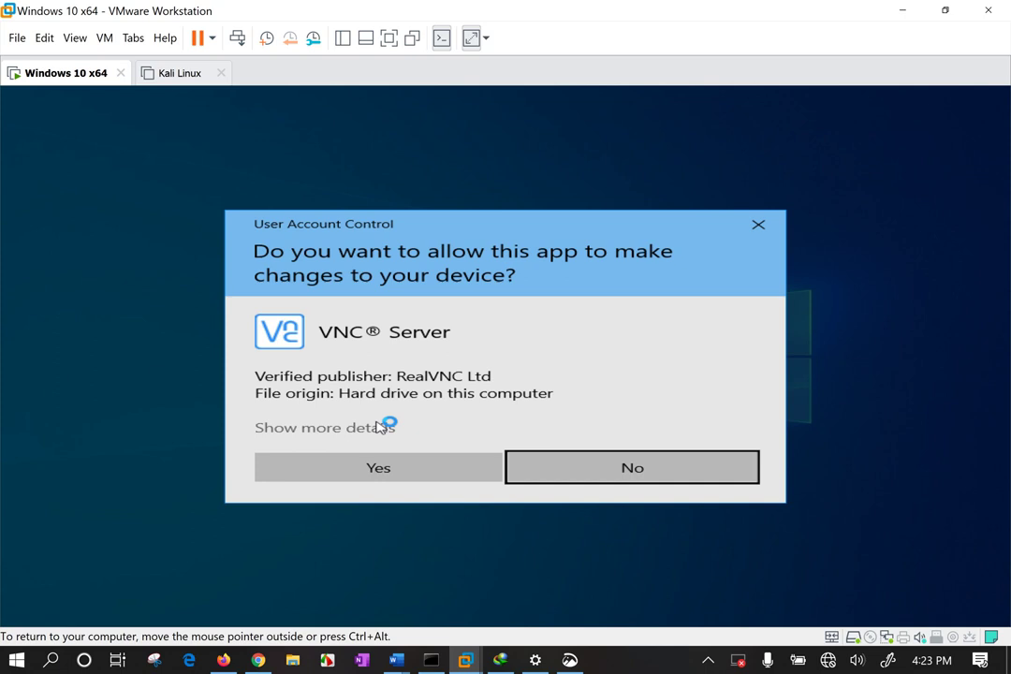
click(379, 469)
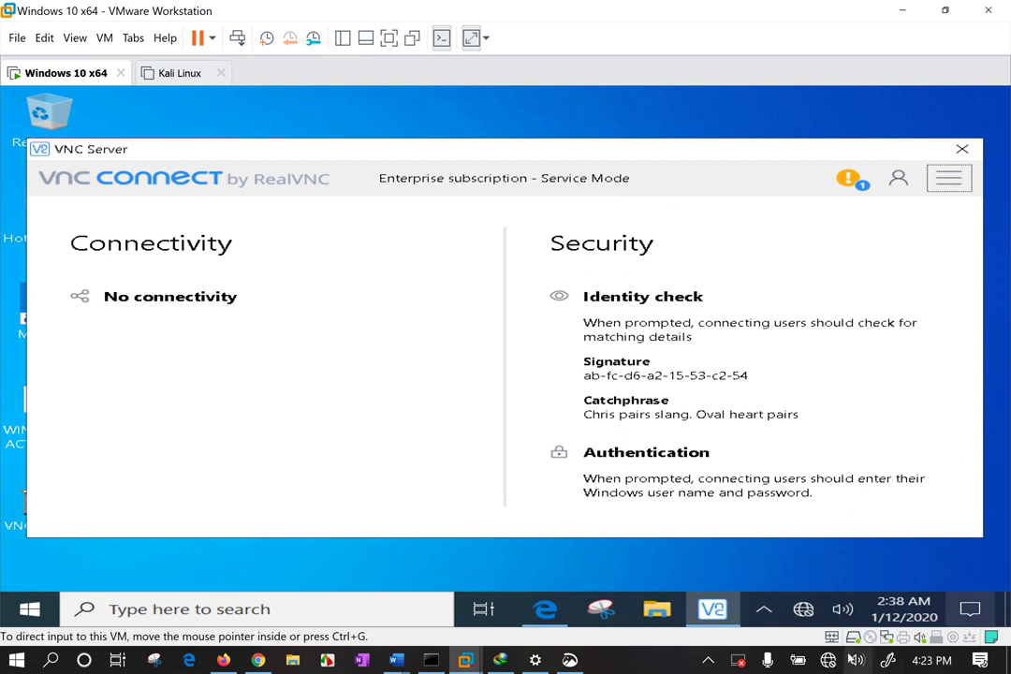
Check the VM's network status and turn the host computer's Wi-Fi back on.
click(806, 610)
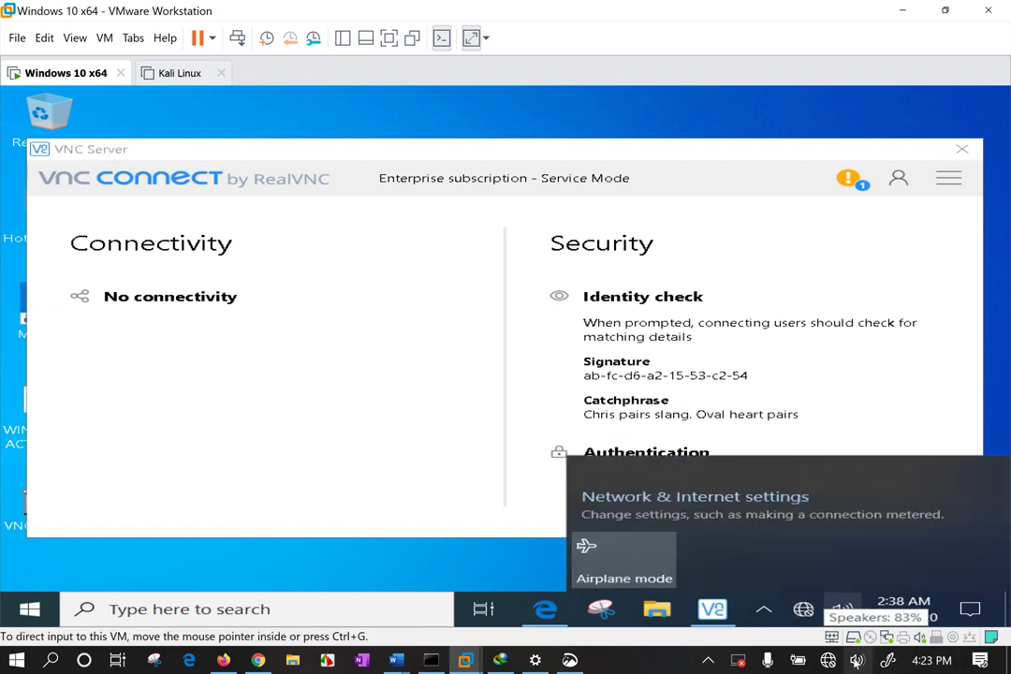
click(828, 660)
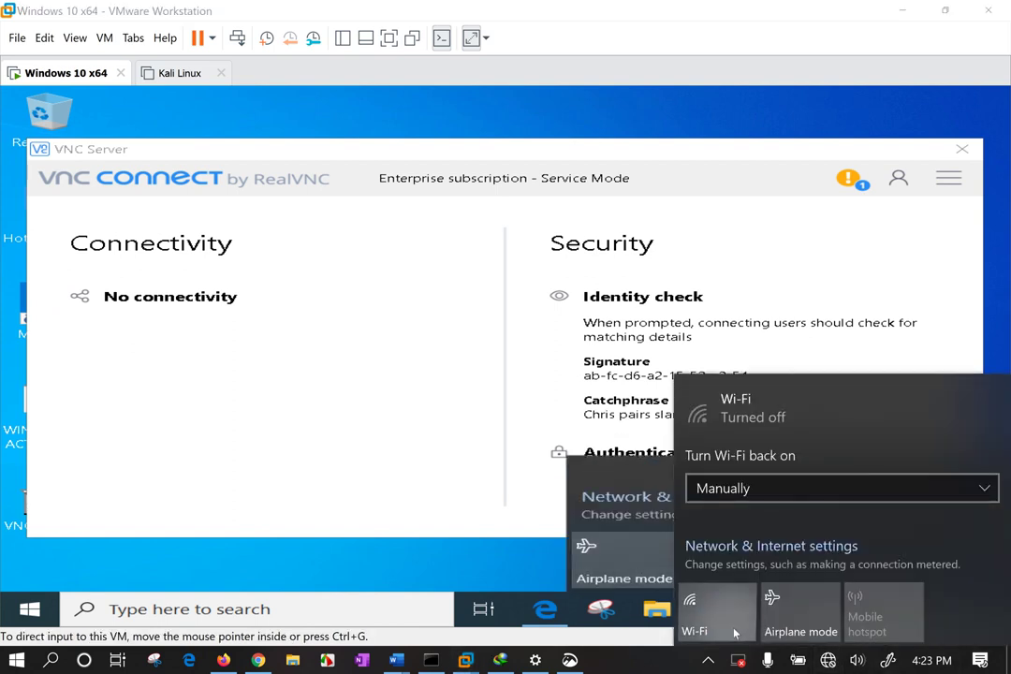
click(701, 618)
click(277, 412)
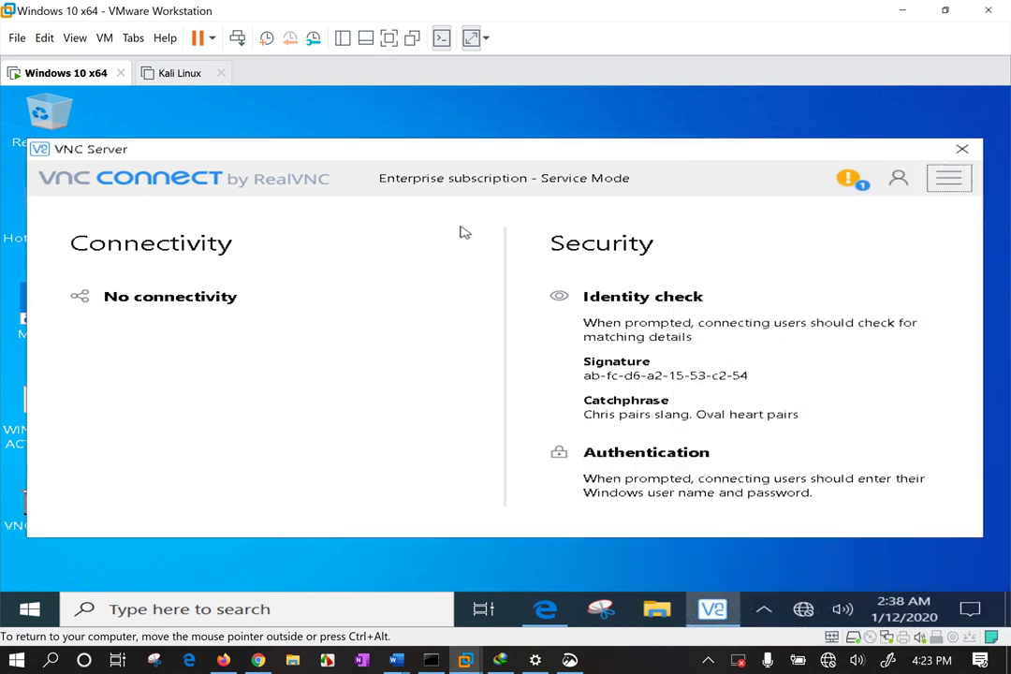
drag(668, 154, 664, 134)
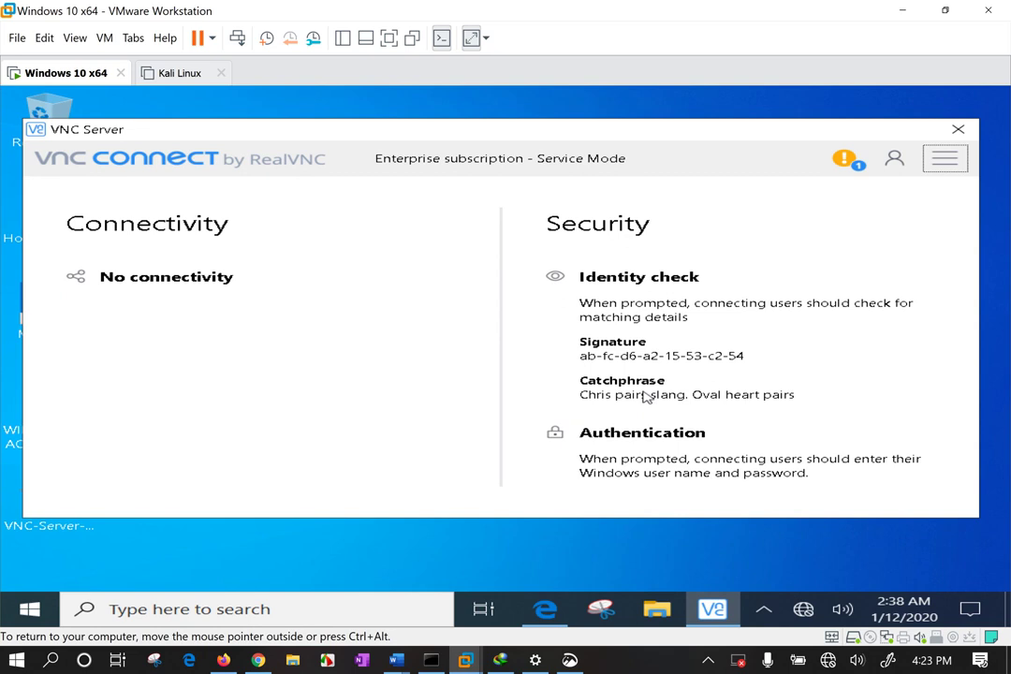
Open Options from the VNC Server main menu, approving the UAC prompt.
click(943, 169)
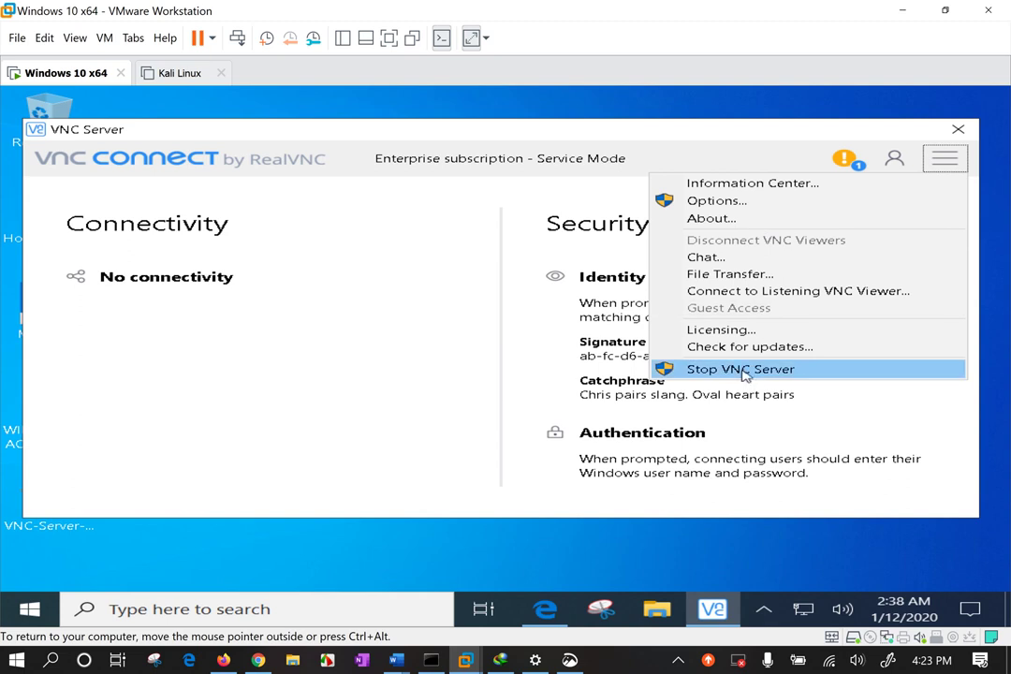
click(740, 204)
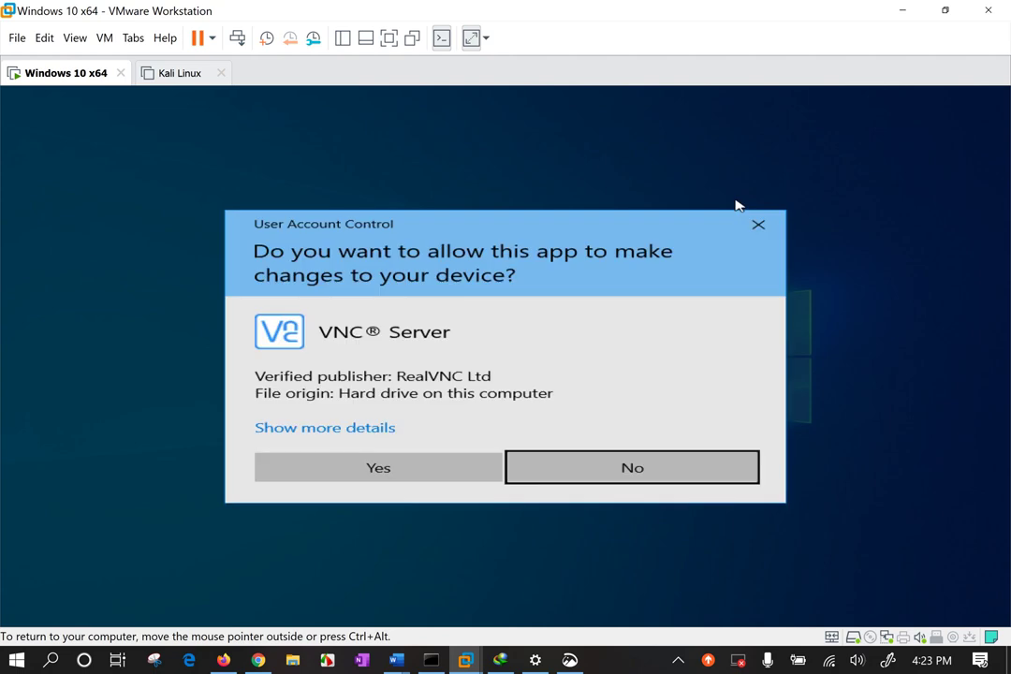
click(423, 473)
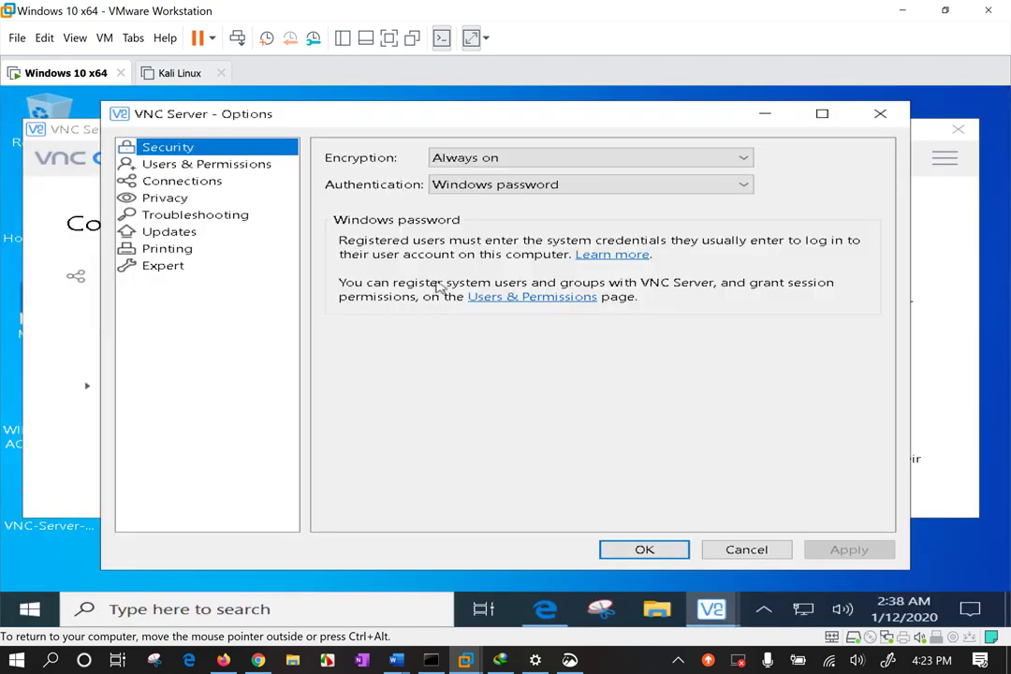
Set Authentication to VNC password, leaving Encryption at Always on.
click(487, 159)
click(489, 160)
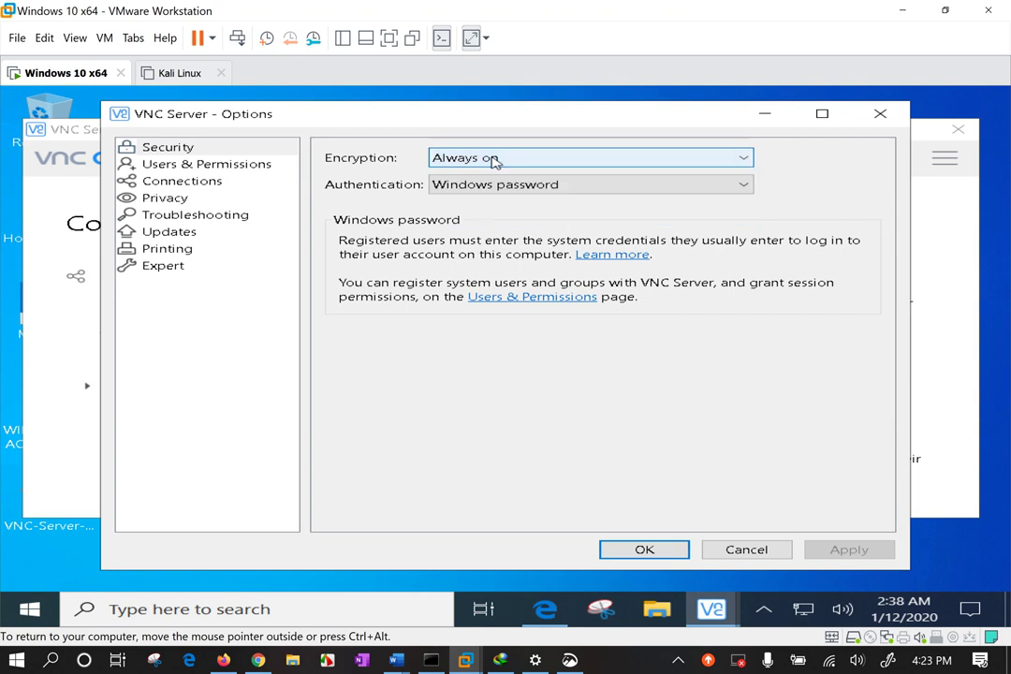
click(477, 186)
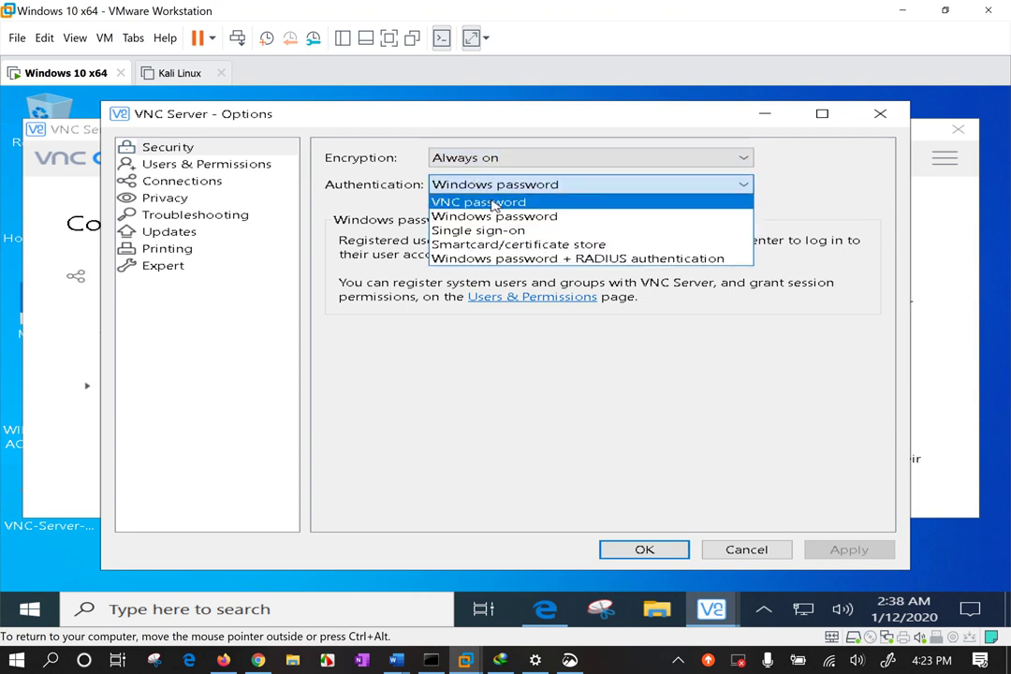
click(493, 205)
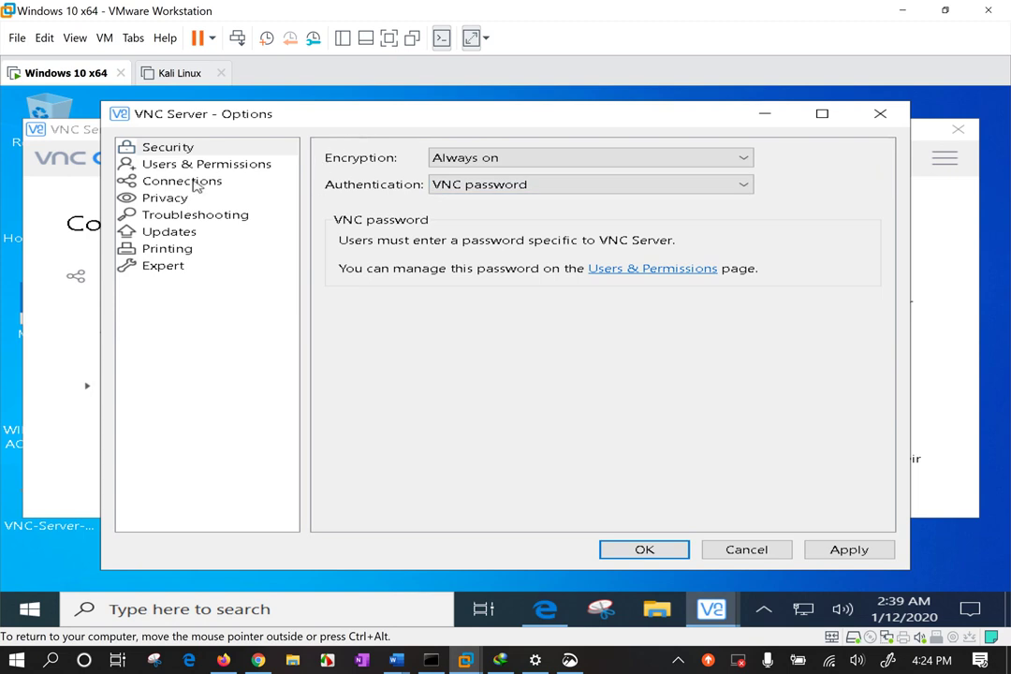
Recheck Encryption stays Always on, try Windows password + RADIUS, then revert to VNC password.
click(178, 150)
click(457, 161)
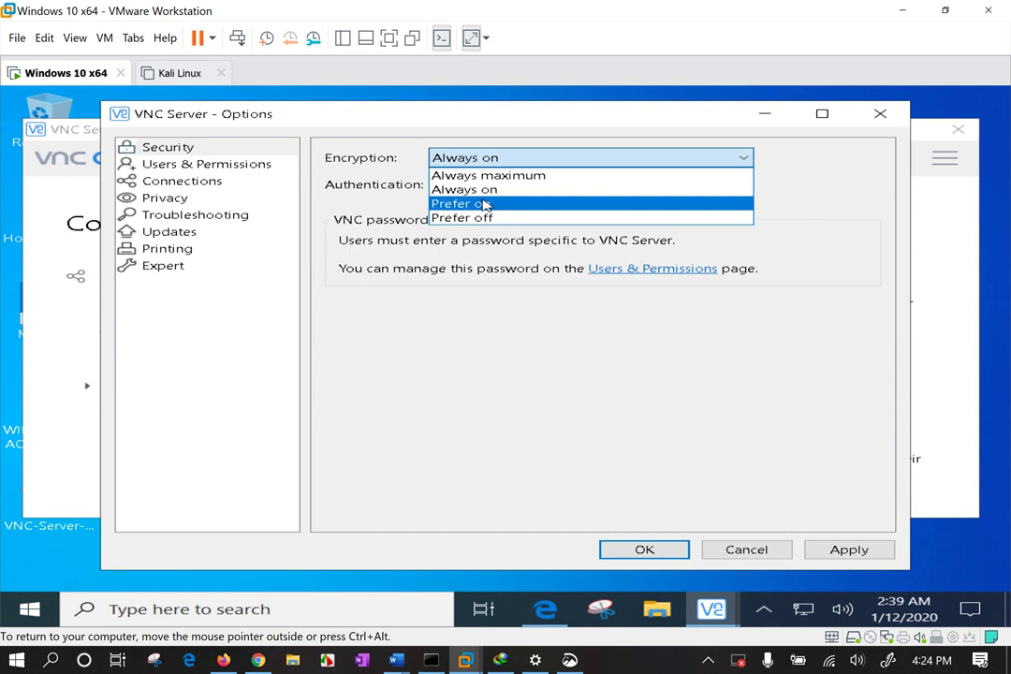
click(526, 356)
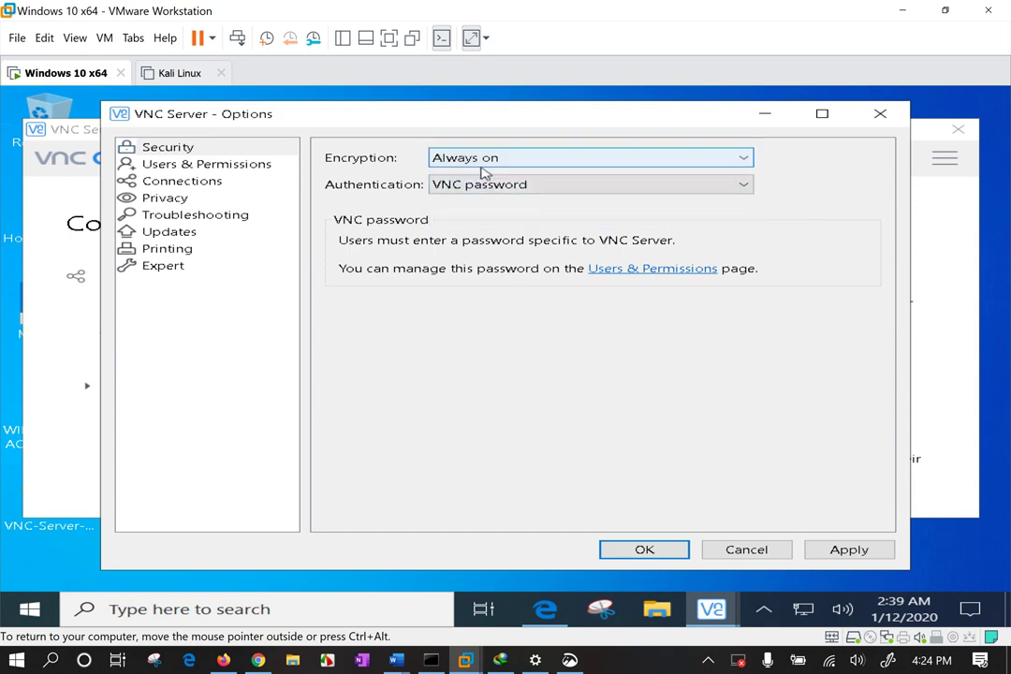
click(483, 168)
click(485, 361)
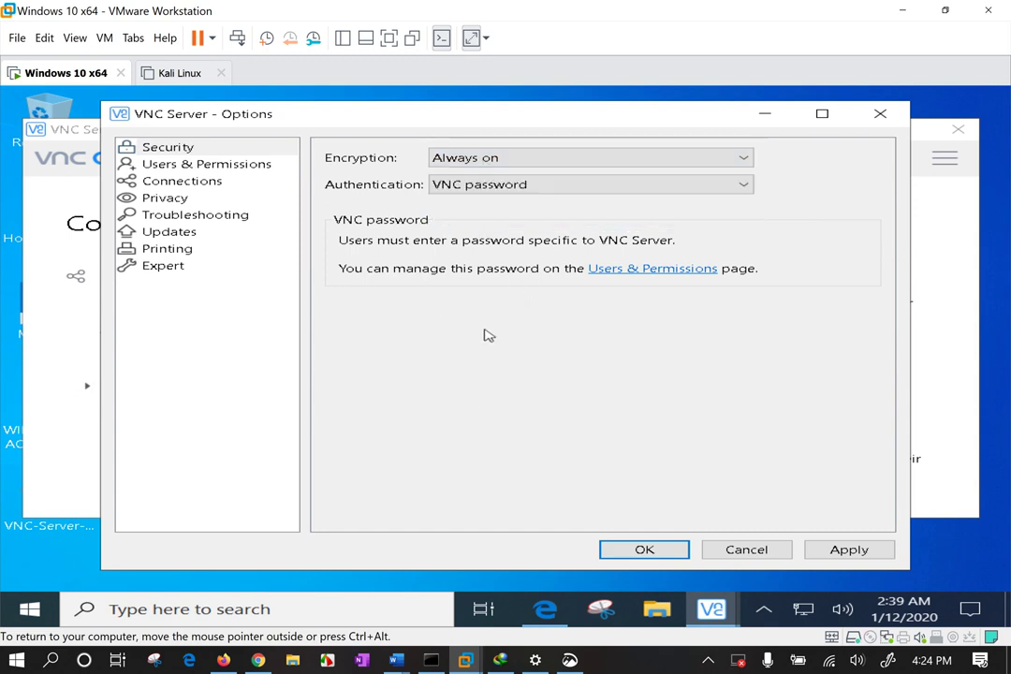
click(514, 162)
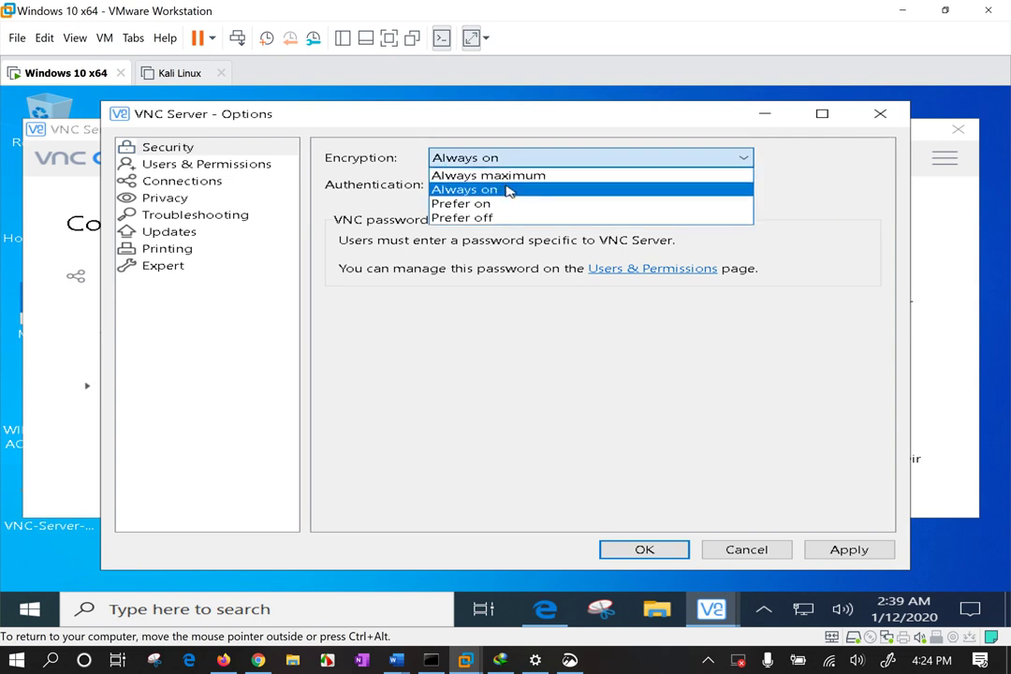
click(507, 196)
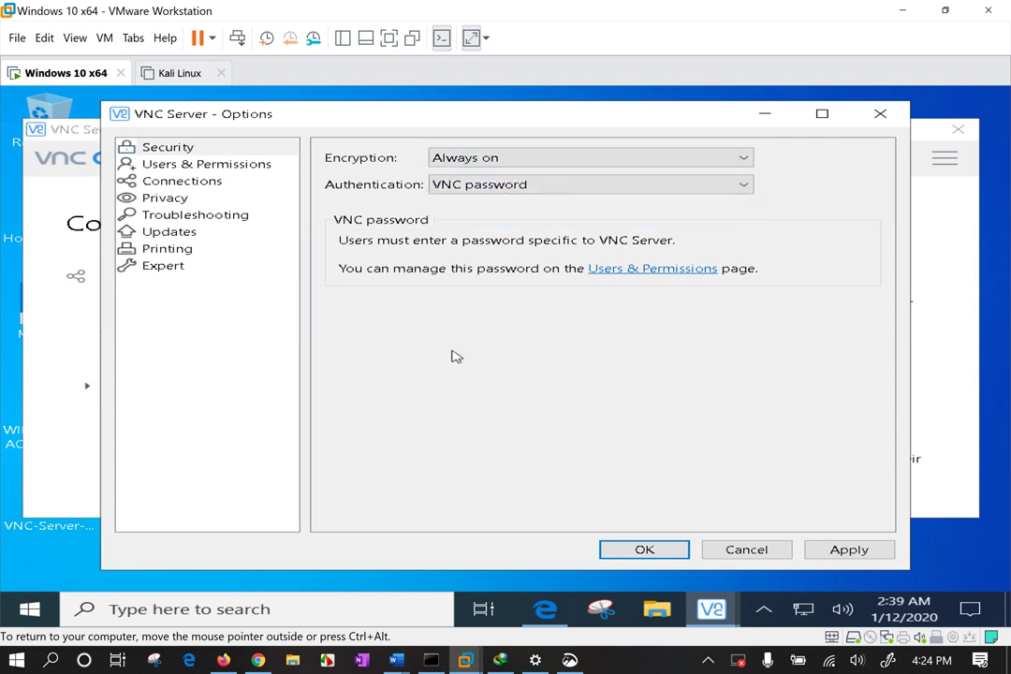
click(468, 198)
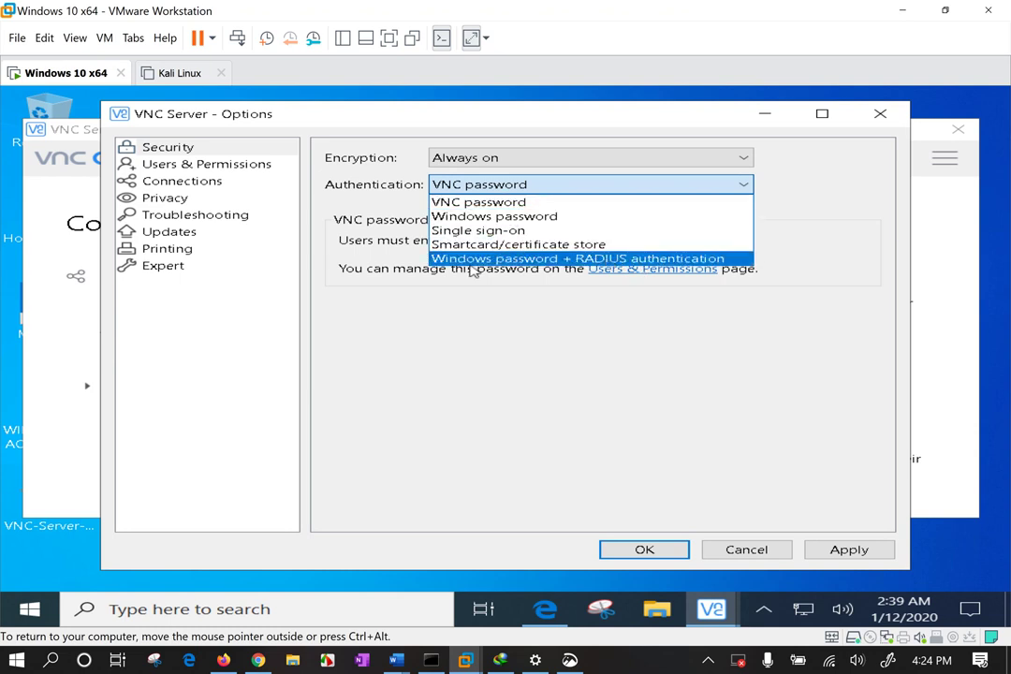
click(473, 260)
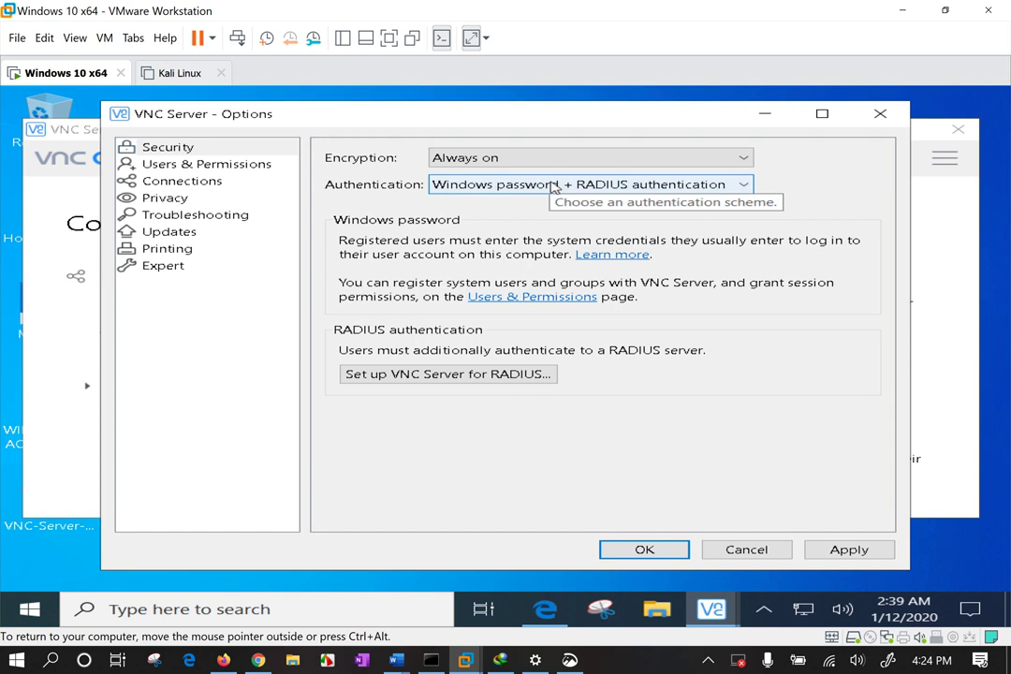
click(555, 187)
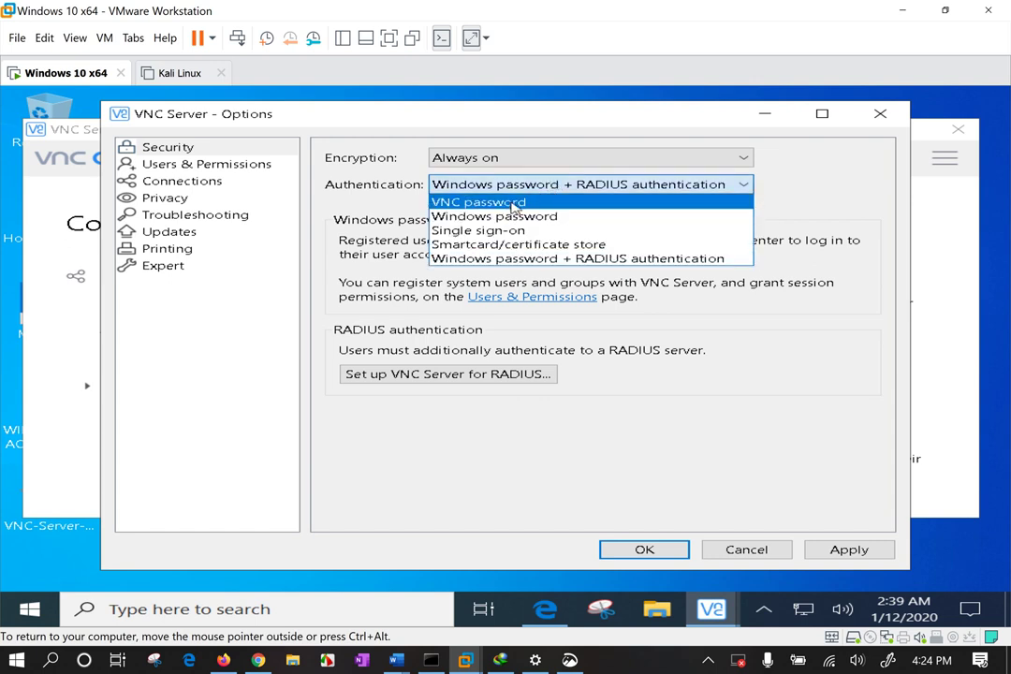
click(514, 208)
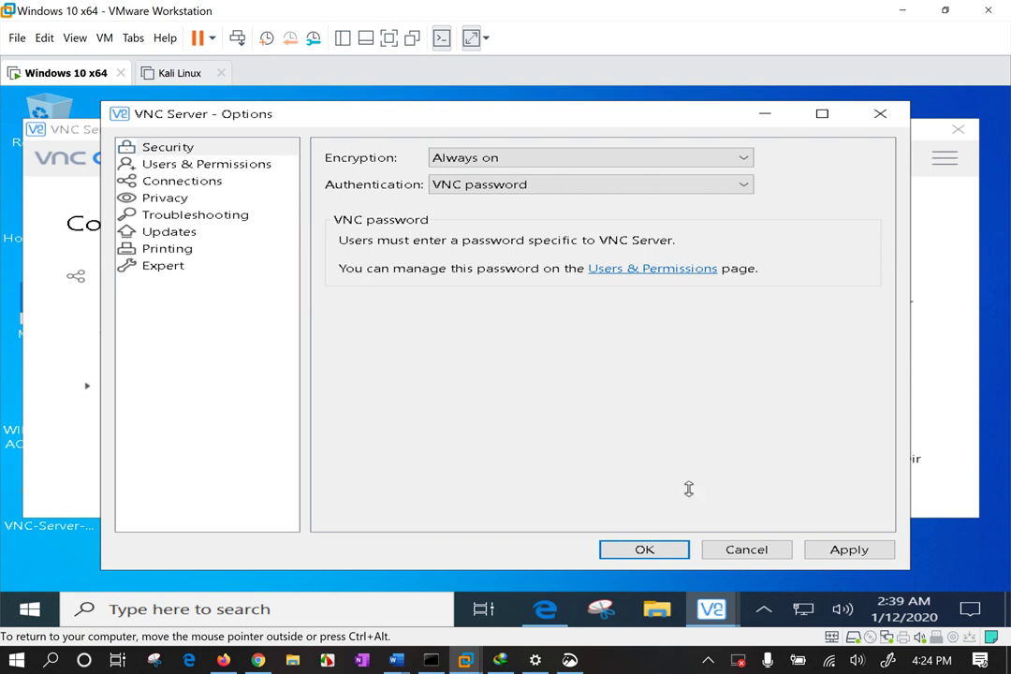
Enter and confirm the VNC access password in Specify VNC password.
click(867, 552)
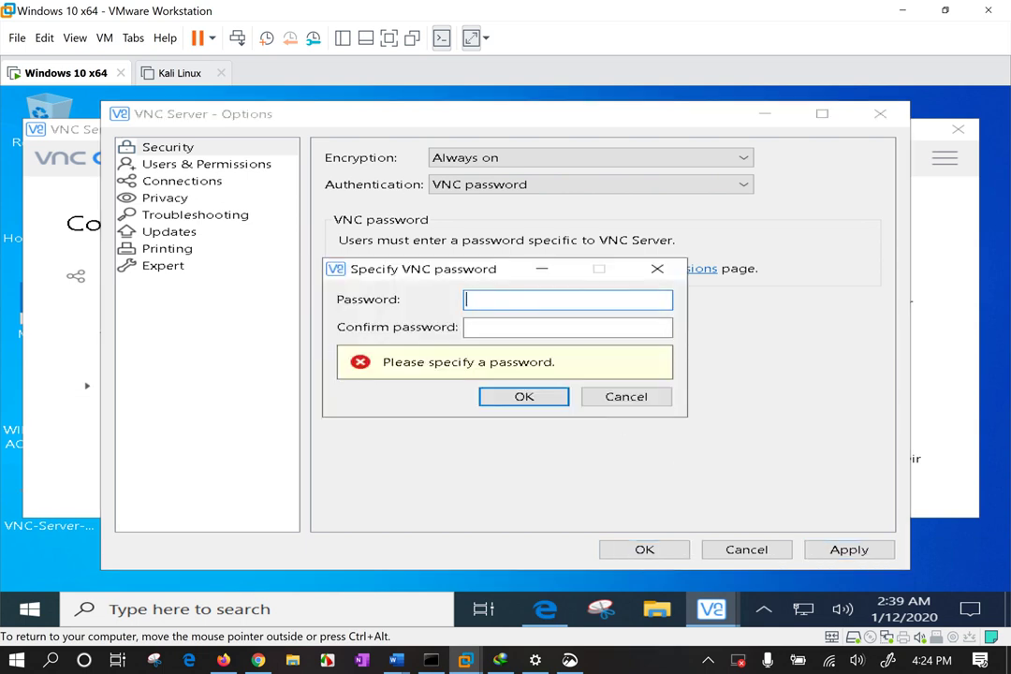
text(******)
key(Tab)
text(**)
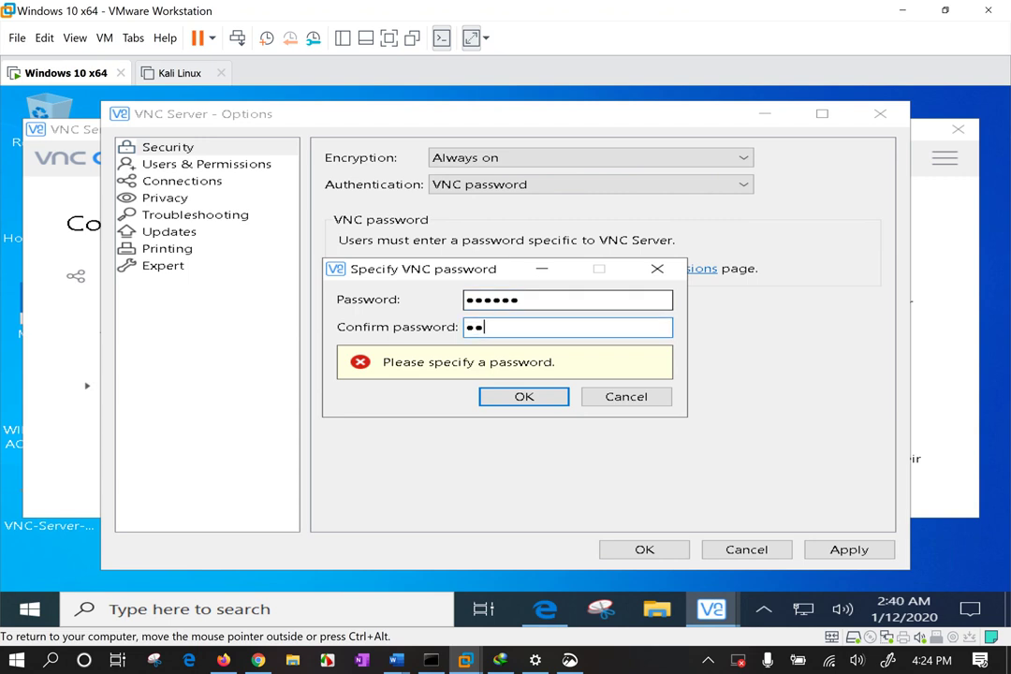
text(****)
key(Return)
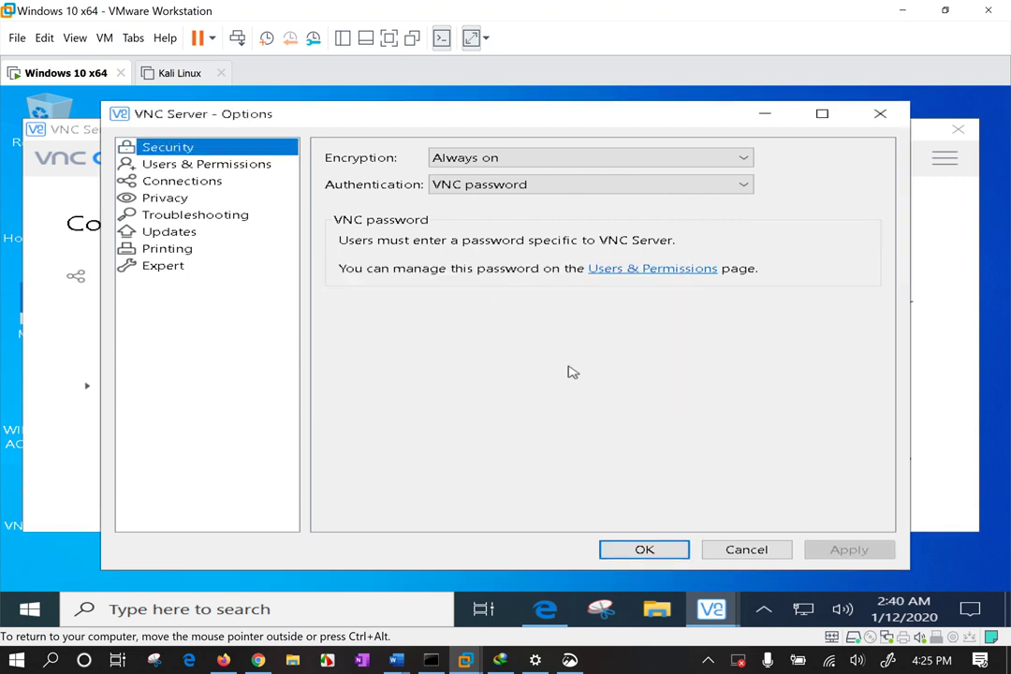
Inspect the Standard user, VNC guest and Global permissions, then open Add user's user-type list.
click(206, 165)
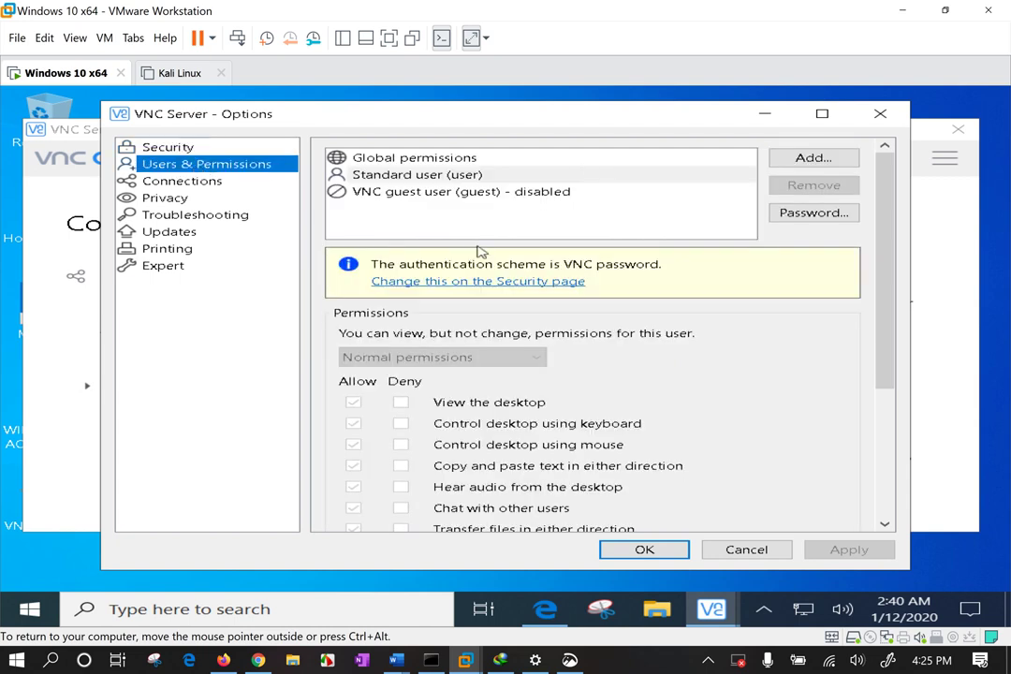
click(434, 178)
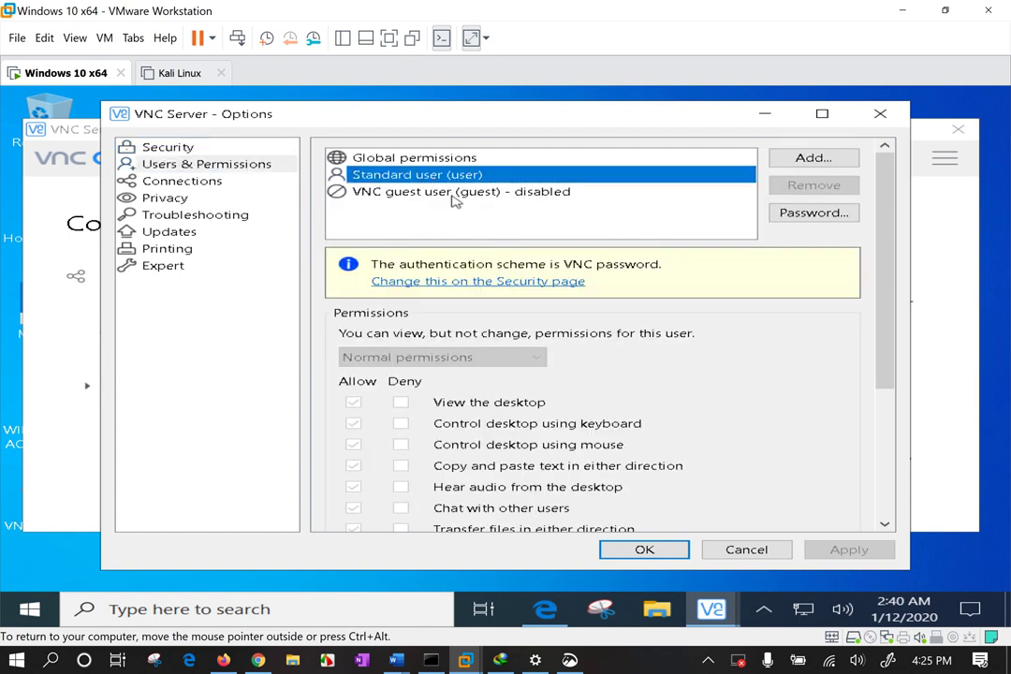
click(458, 193)
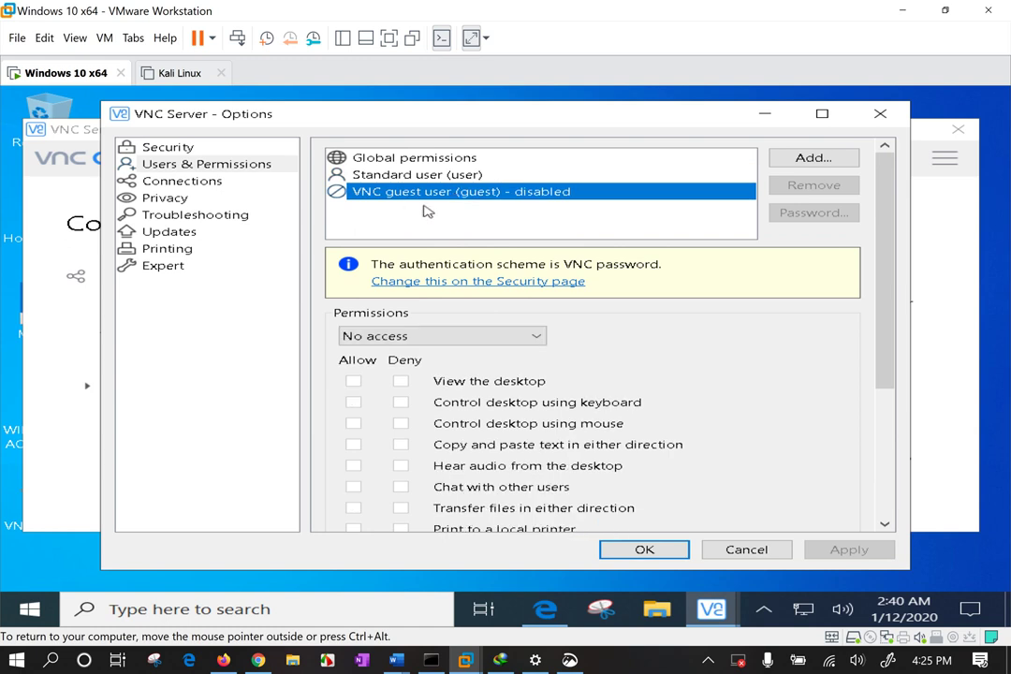
click(440, 159)
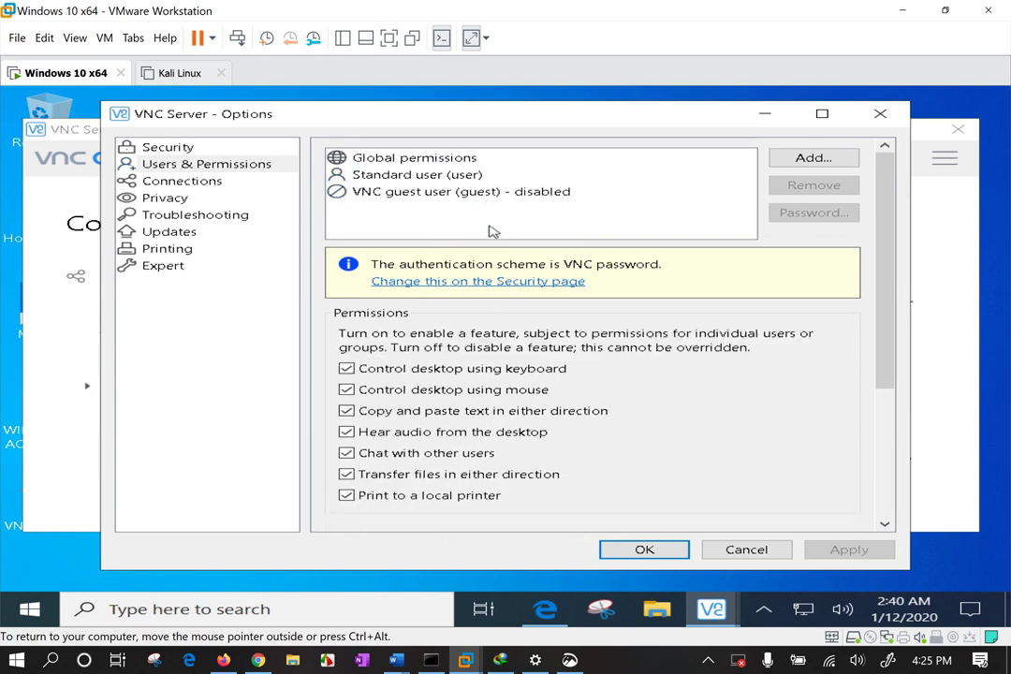
click(831, 159)
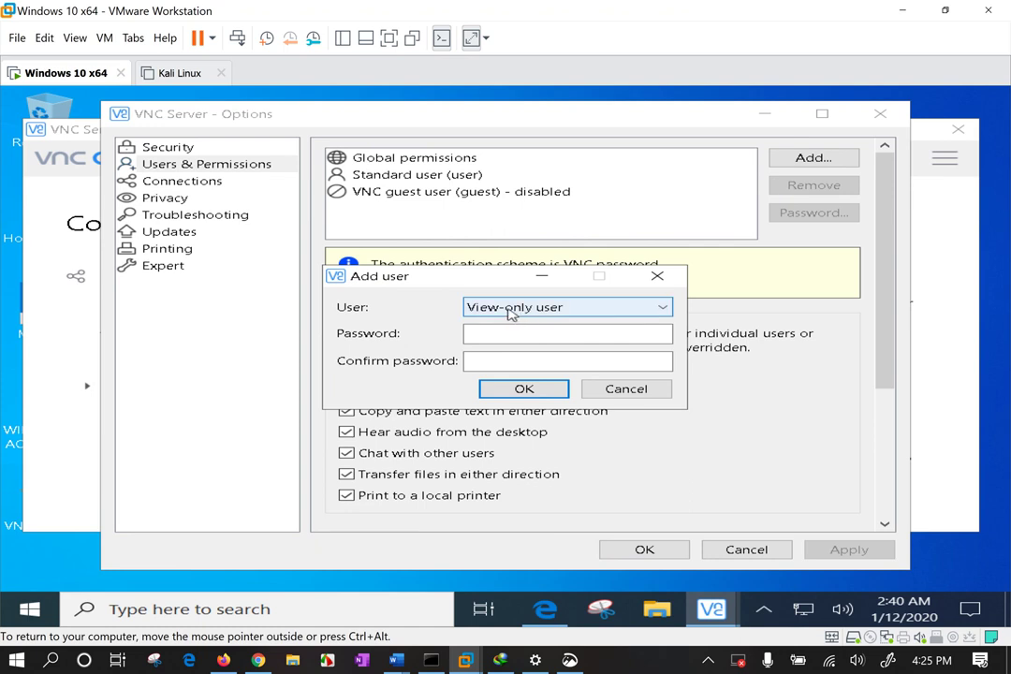
click(511, 312)
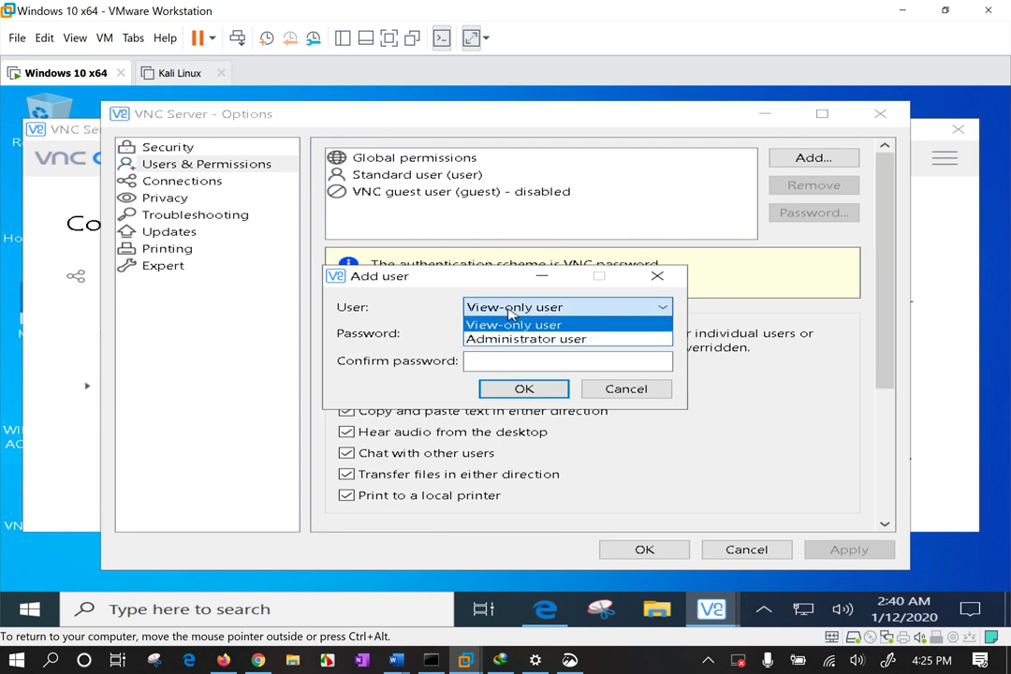
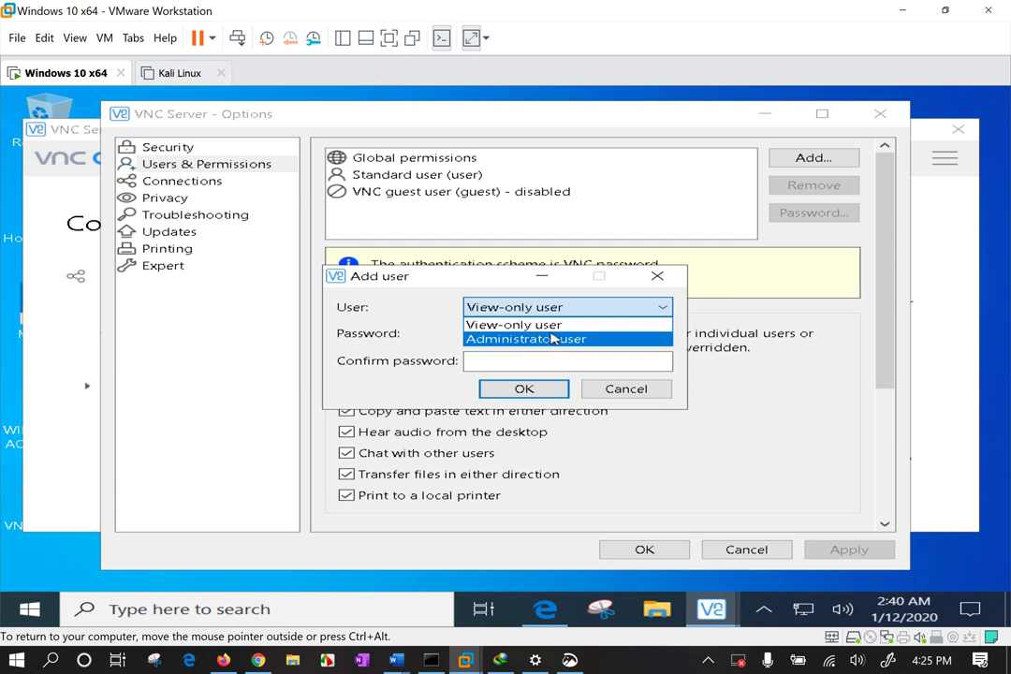
Add a password-protected View-only user to the list, then go to the Security page.
click(553, 326)
click(503, 336)
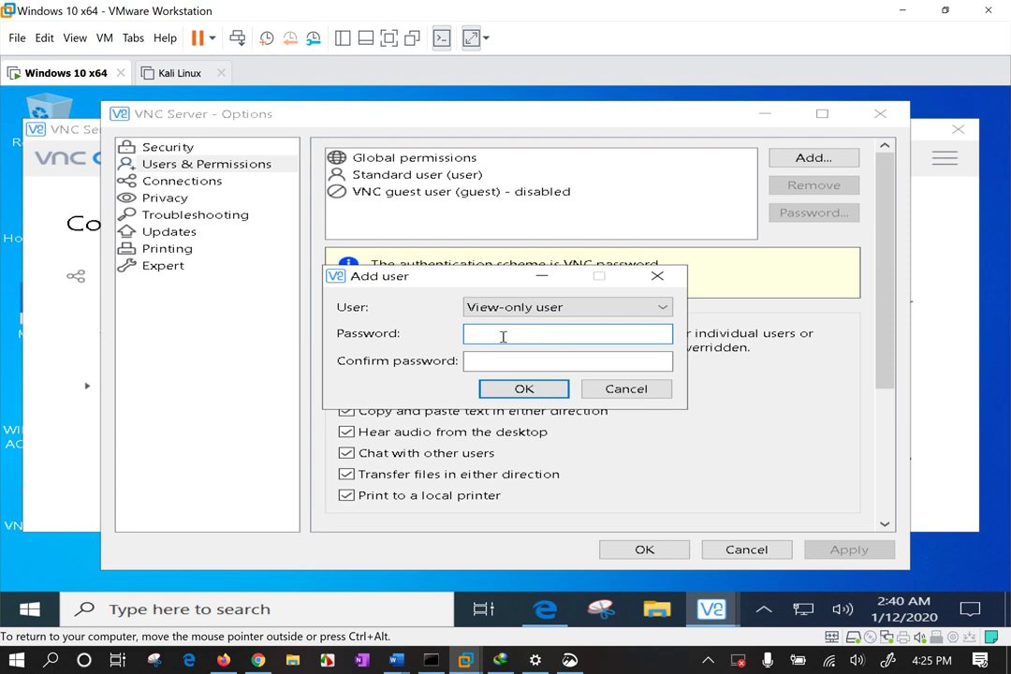
key(Tab)
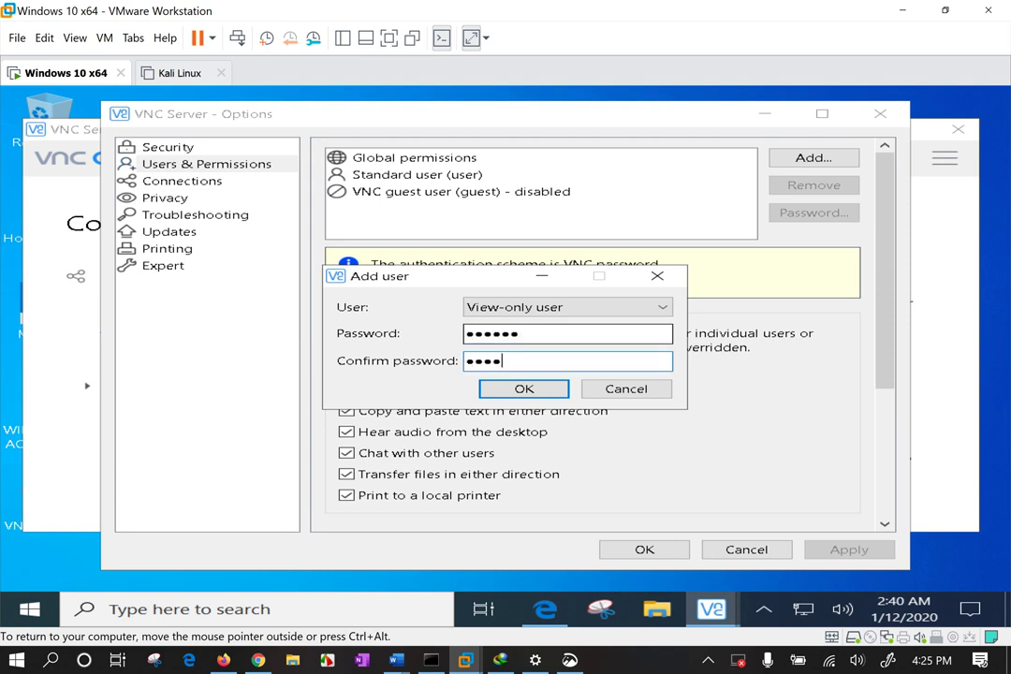
click(506, 389)
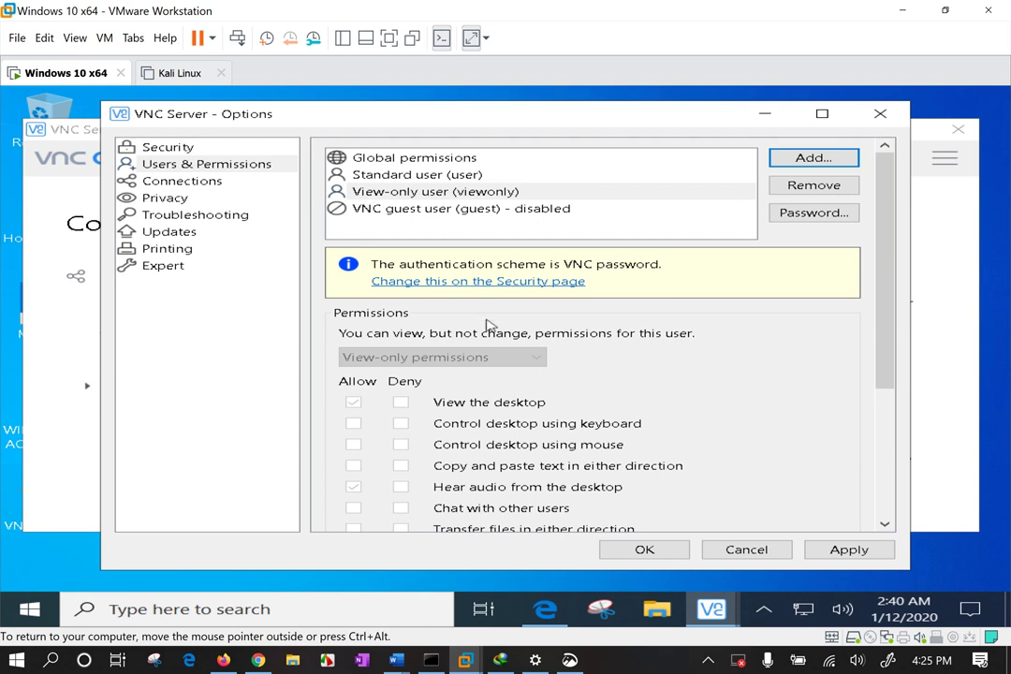
click(410, 193)
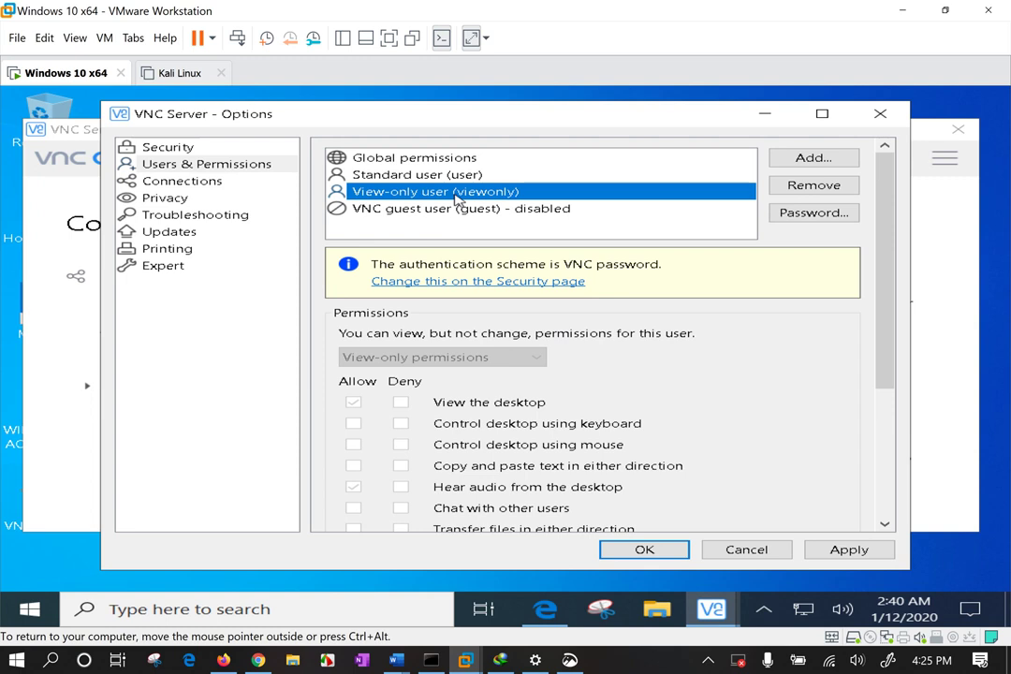
click(492, 283)
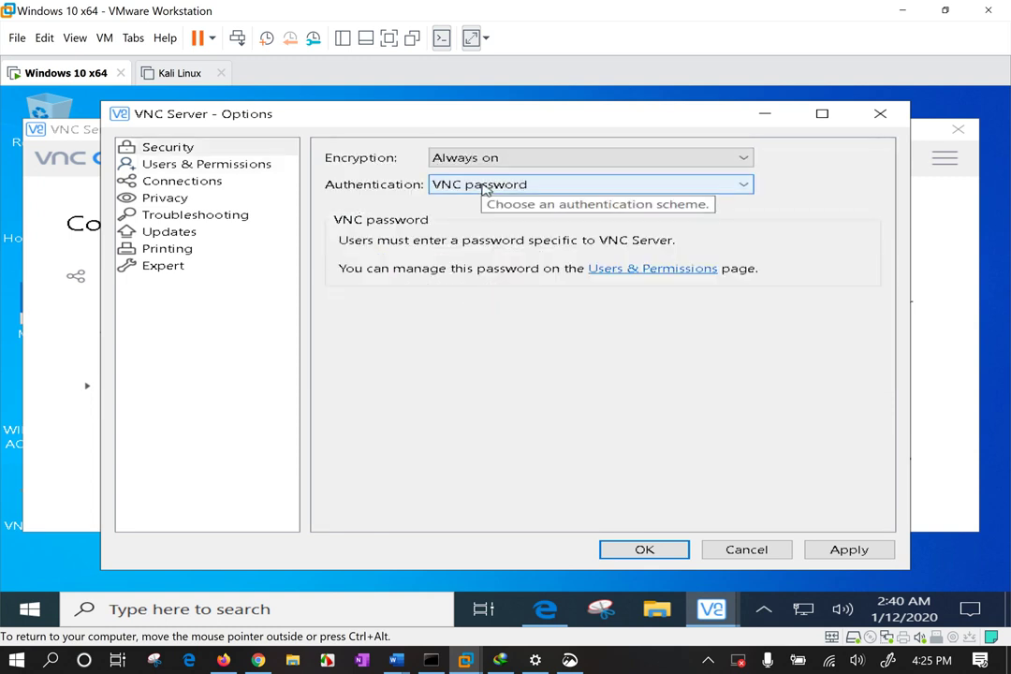
Set and confirm a new password for the Standard user under Users & Permissions.
click(188, 168)
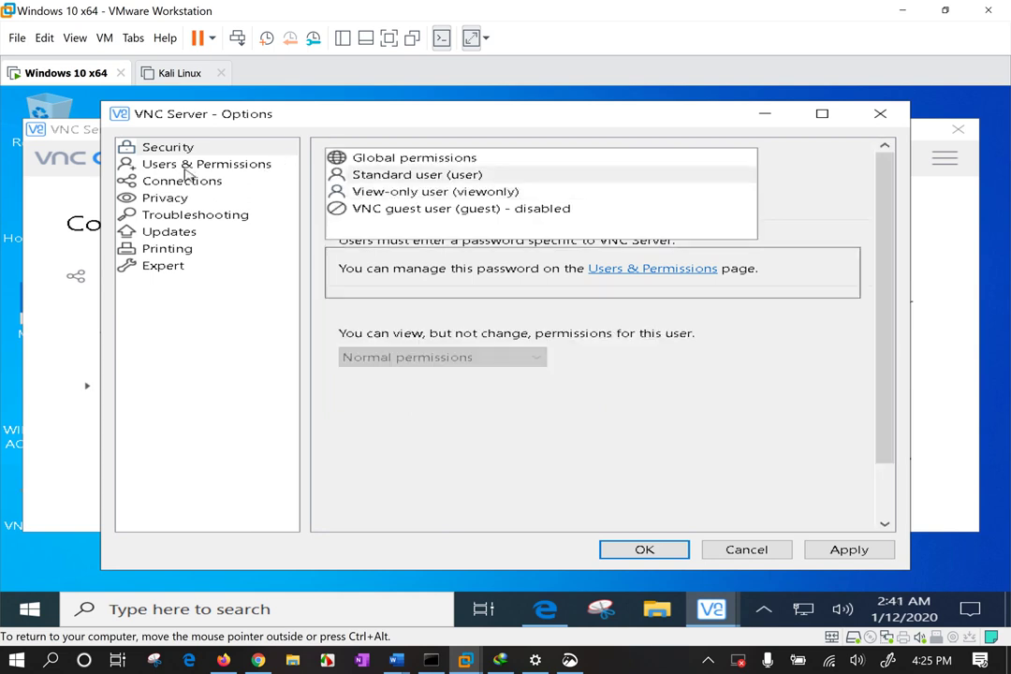
click(398, 176)
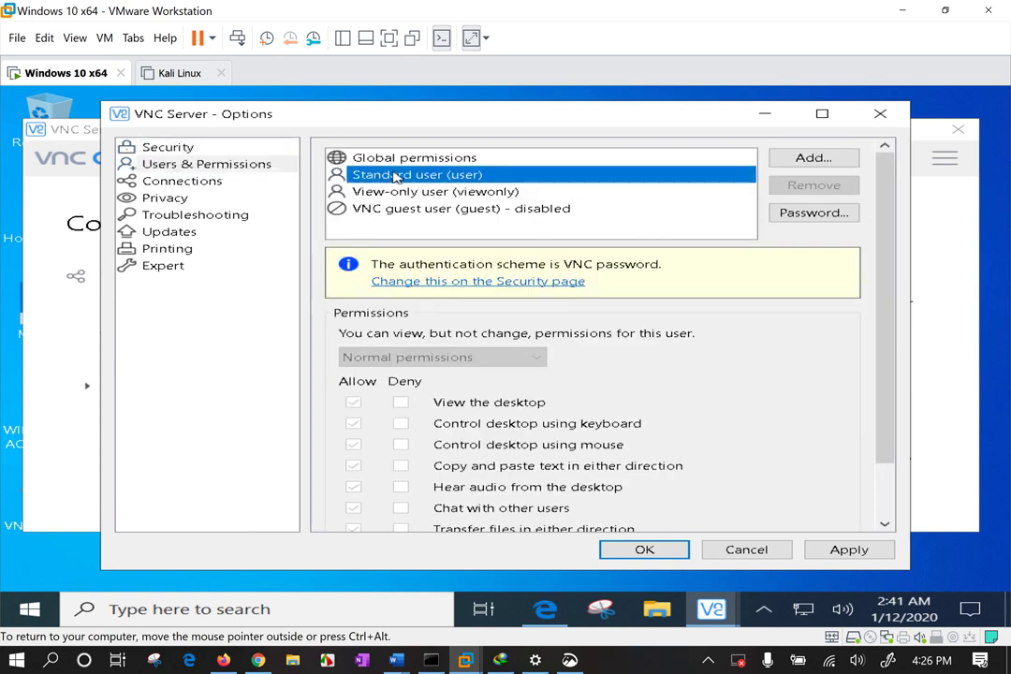
click(801, 214)
text(******)
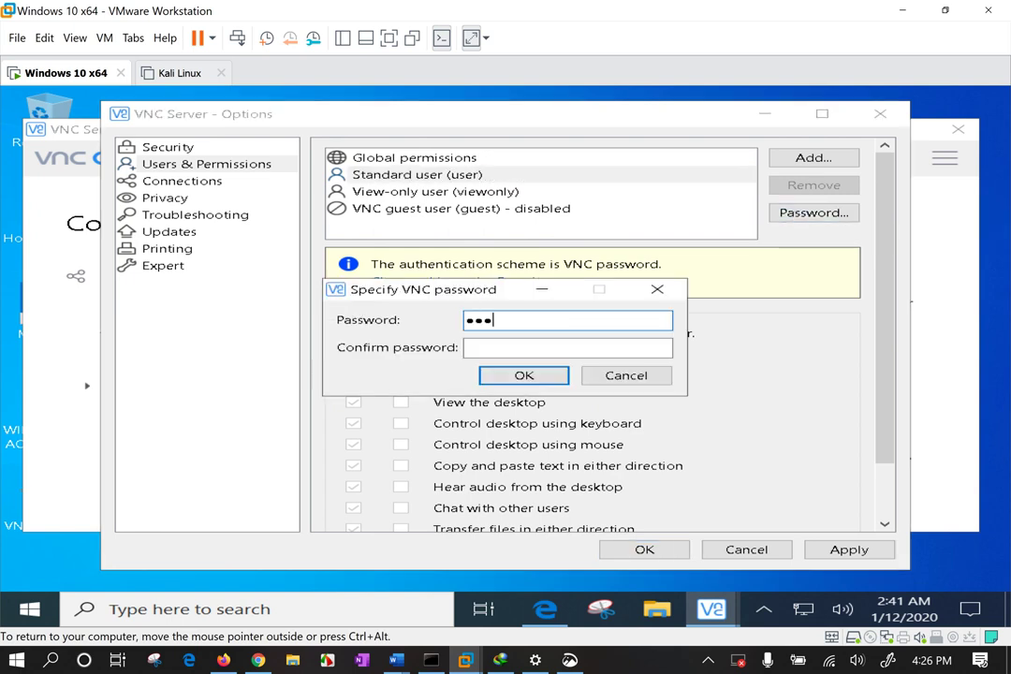
key(Tab)
text(******)
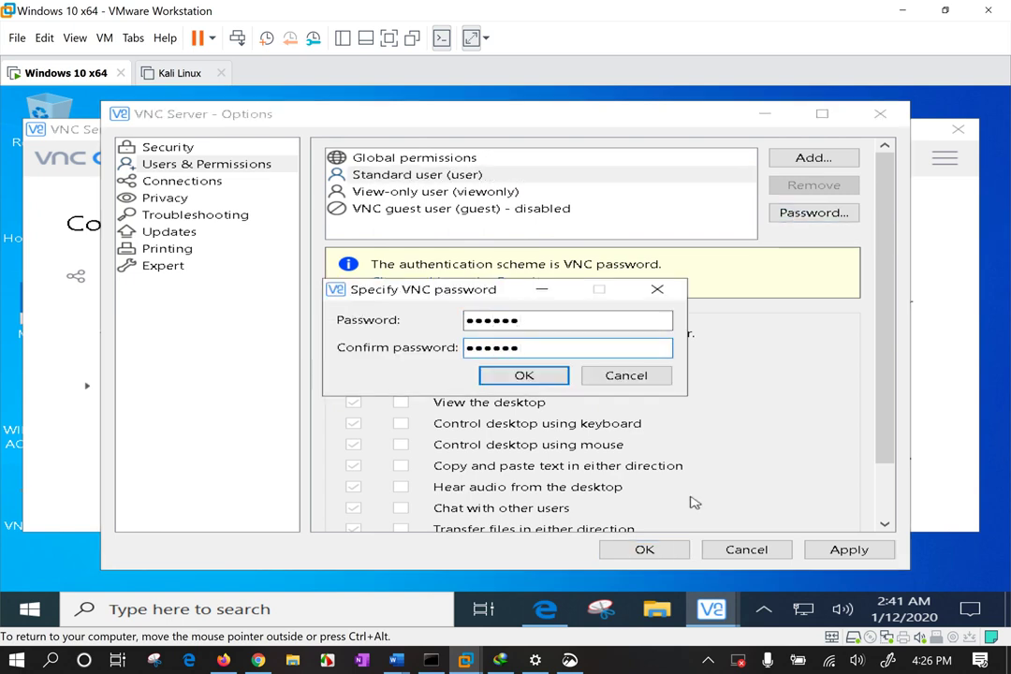
click(526, 378)
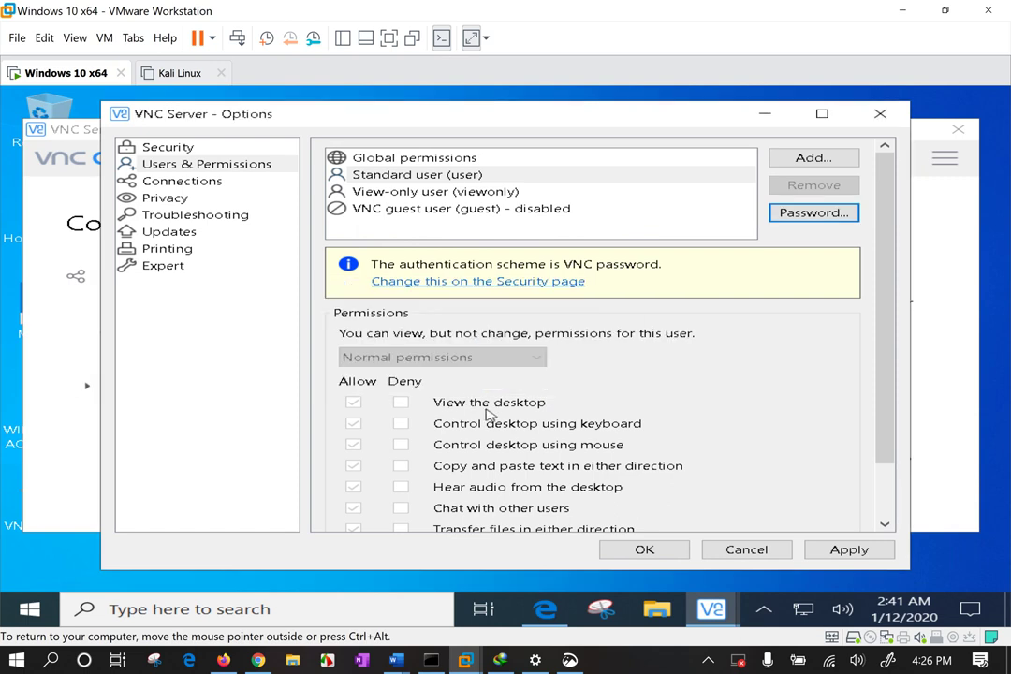
scroll(488, 416, down, 2)
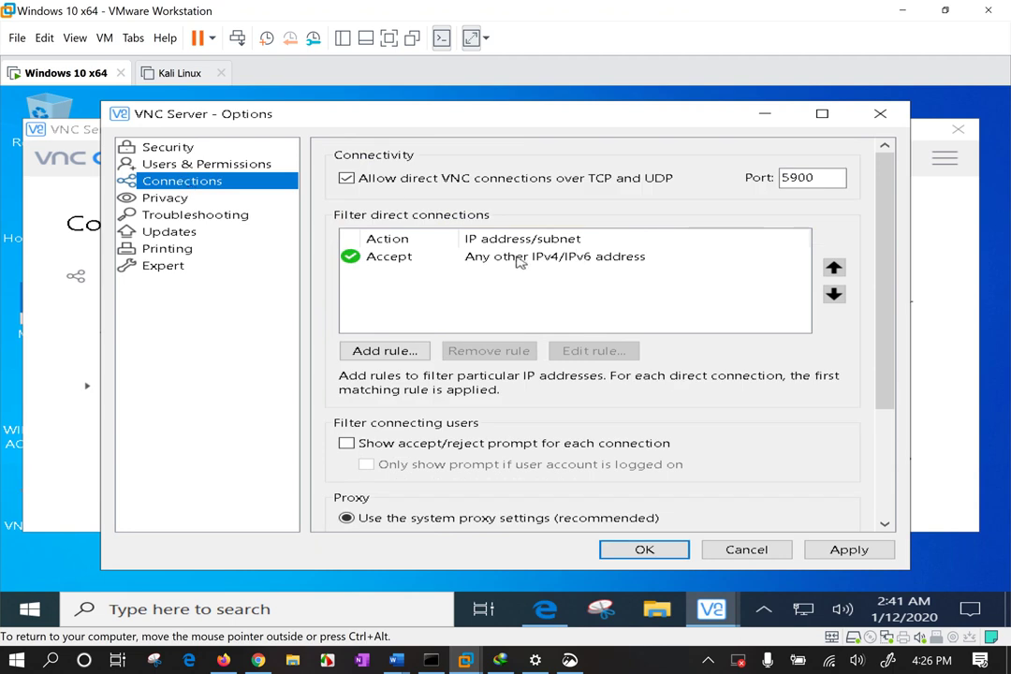
Review the Connections, Privacy, Troubleshooting, Updates, Printing and Expert pages without changes.
drag(831, 178, 768, 171)
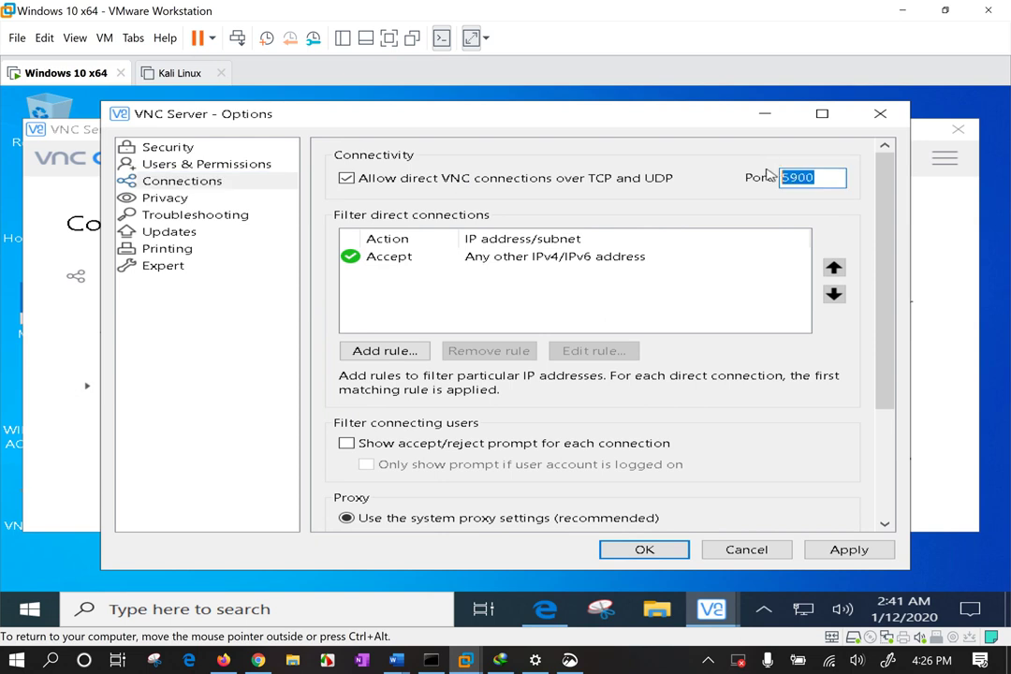
click(174, 200)
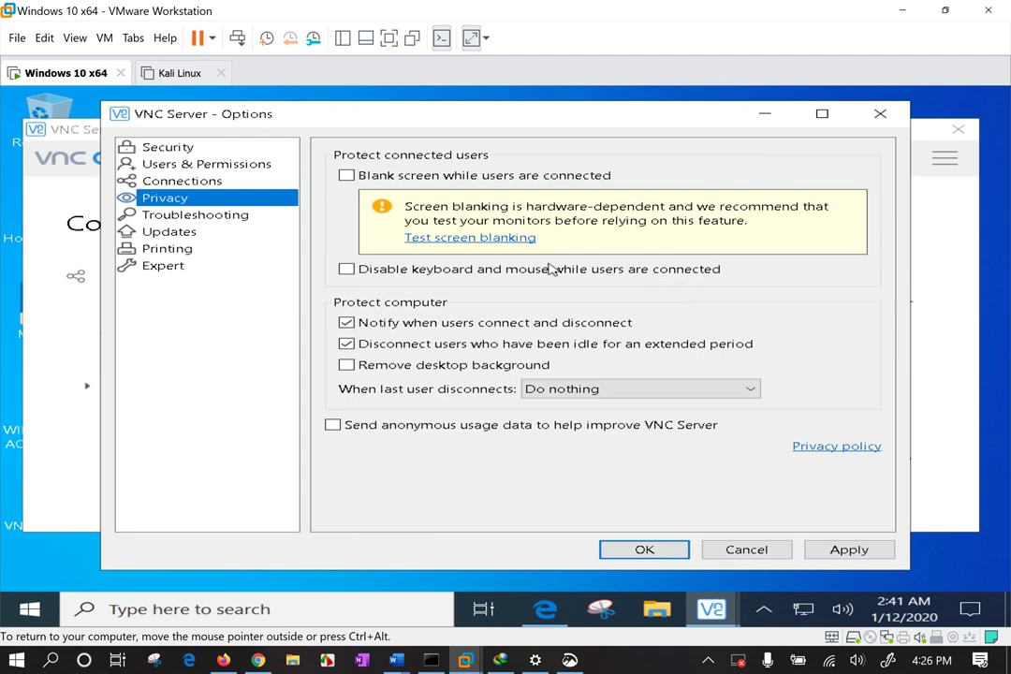
click(197, 217)
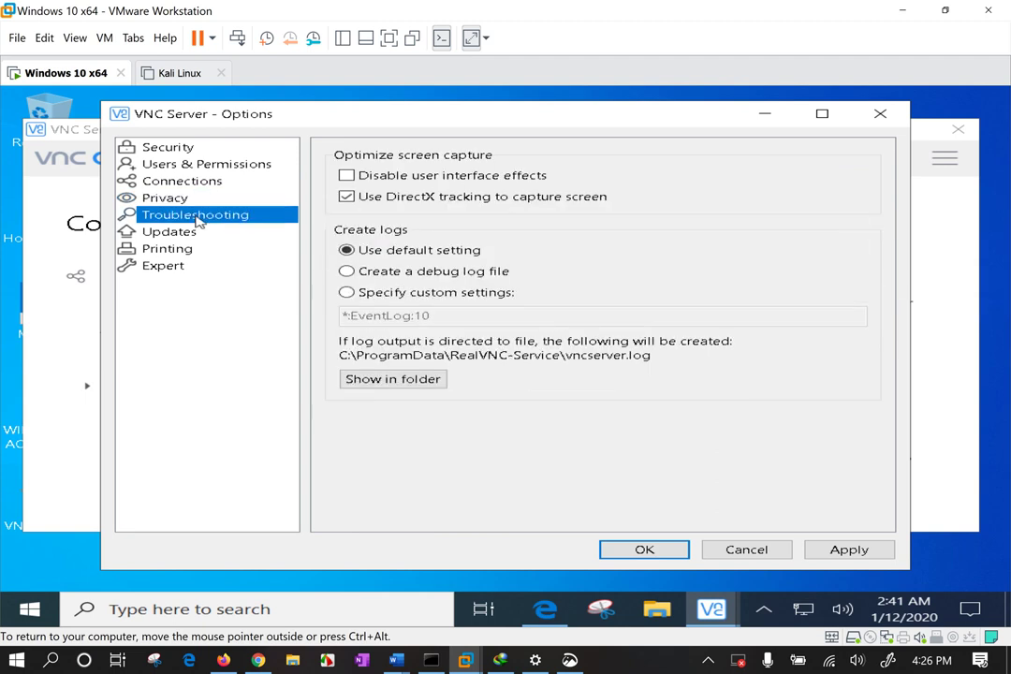
click(177, 236)
click(178, 251)
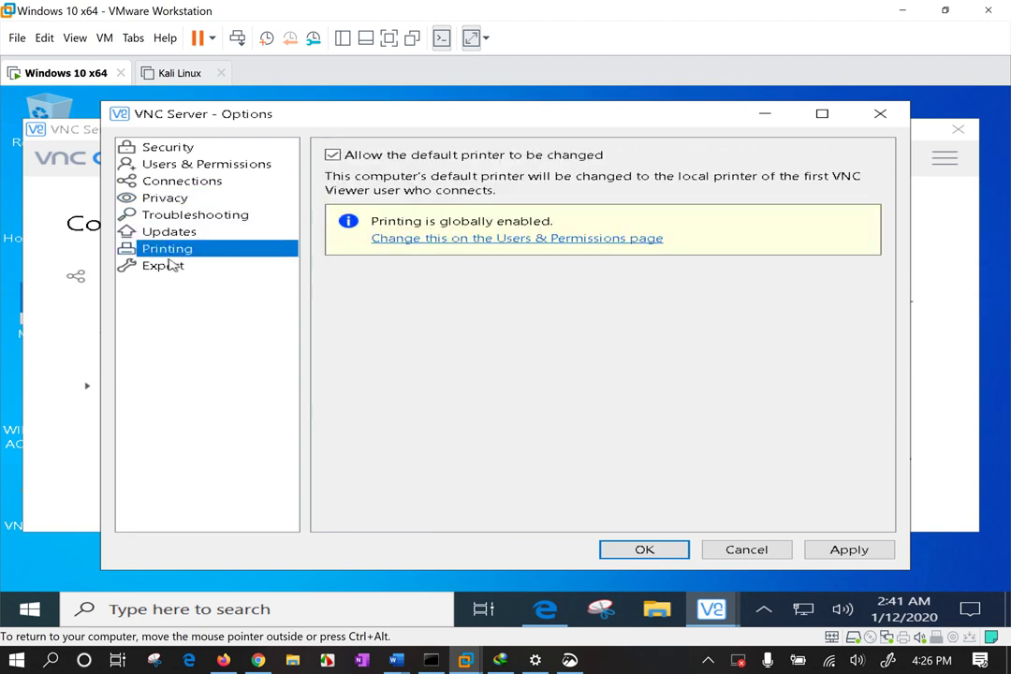
click(171, 269)
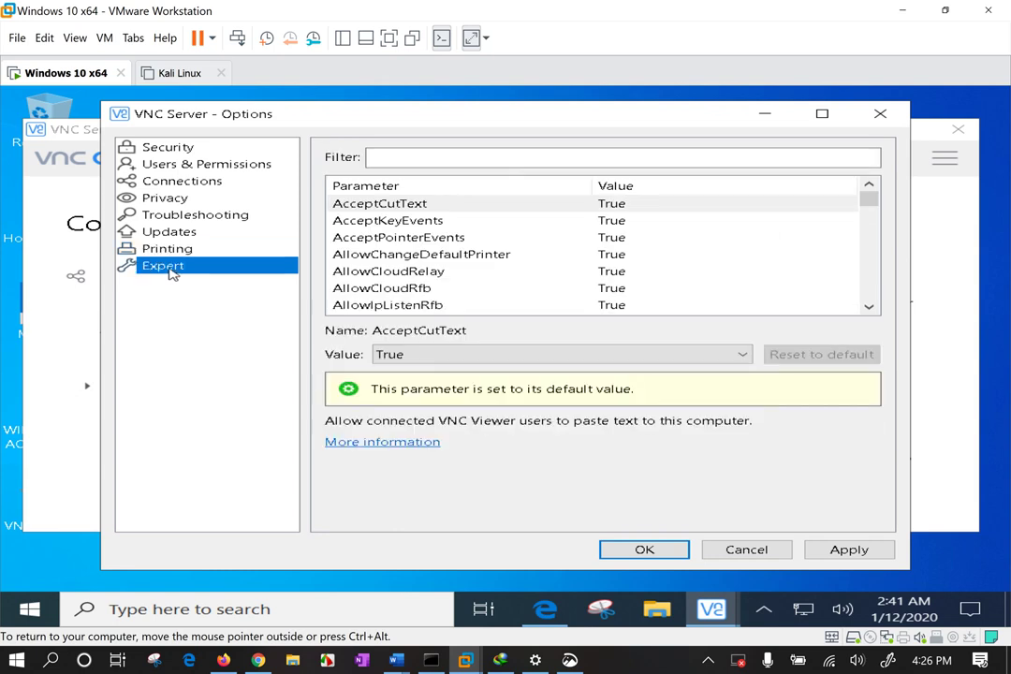
Return to Users & Permissions and follow the link to the Security page.
click(184, 167)
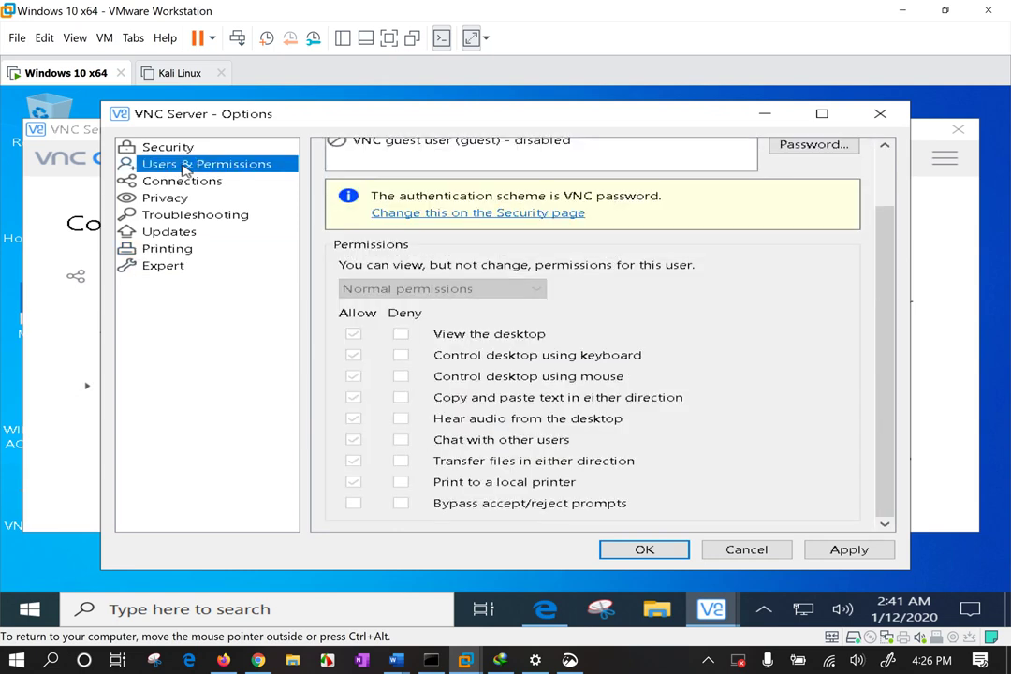
scroll(586, 217, up, 1)
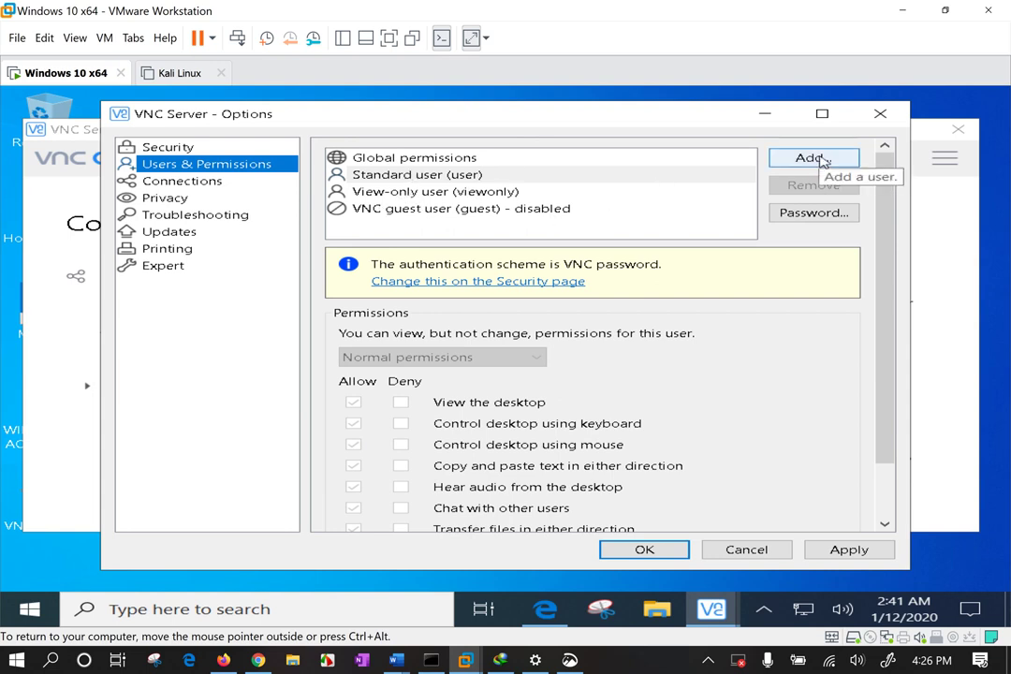
click(506, 281)
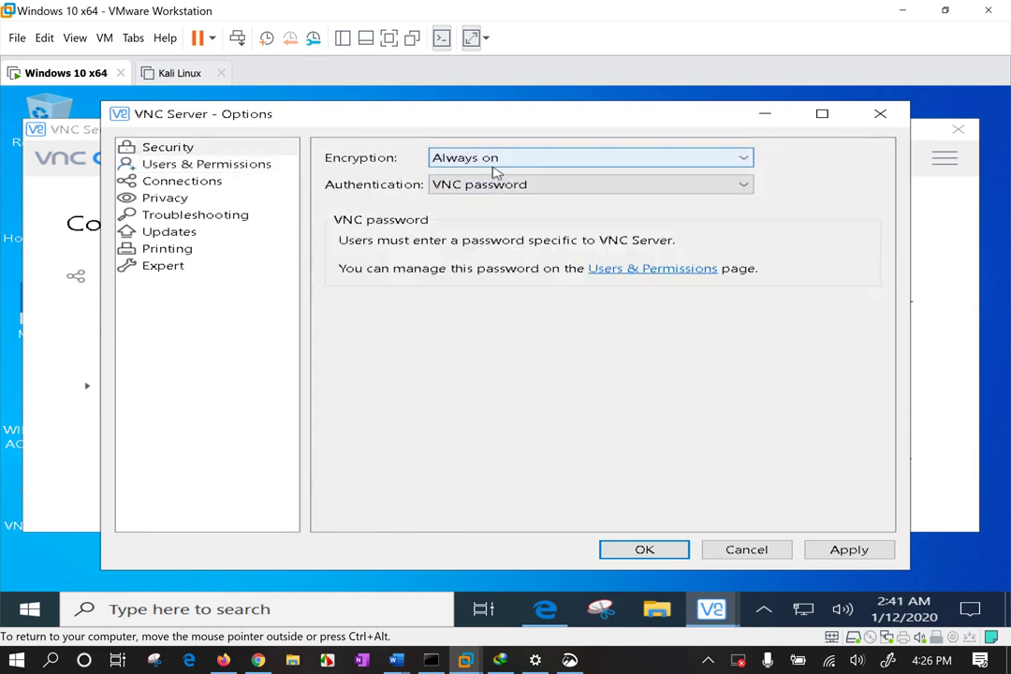
Apply Windows password authentication, discard stored VNC passwords, and start adding a Windows account.
click(516, 186)
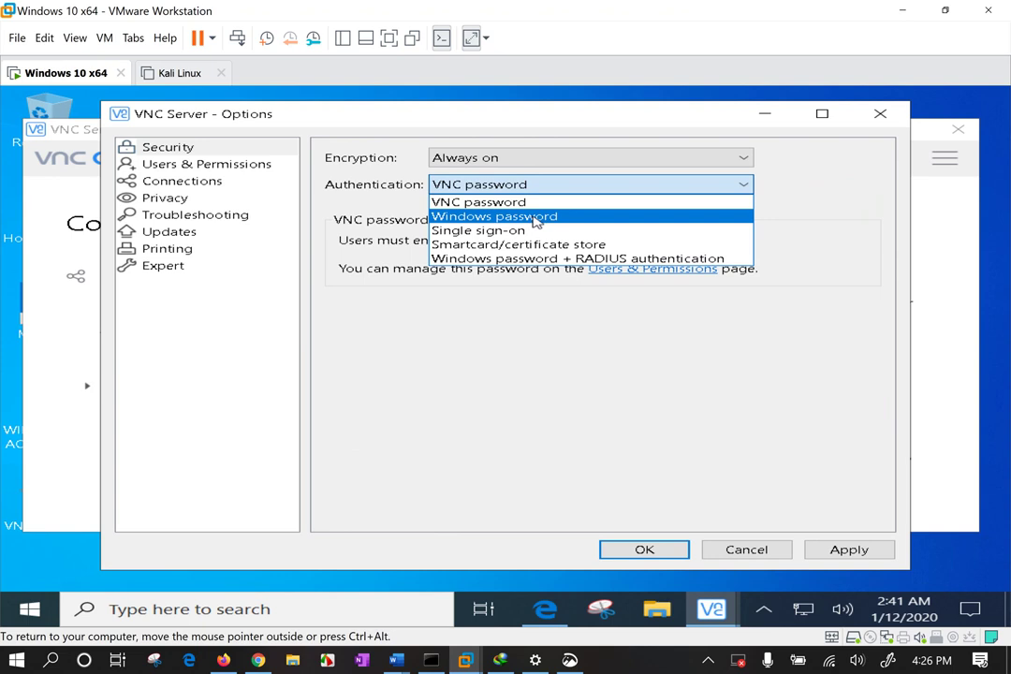
click(537, 218)
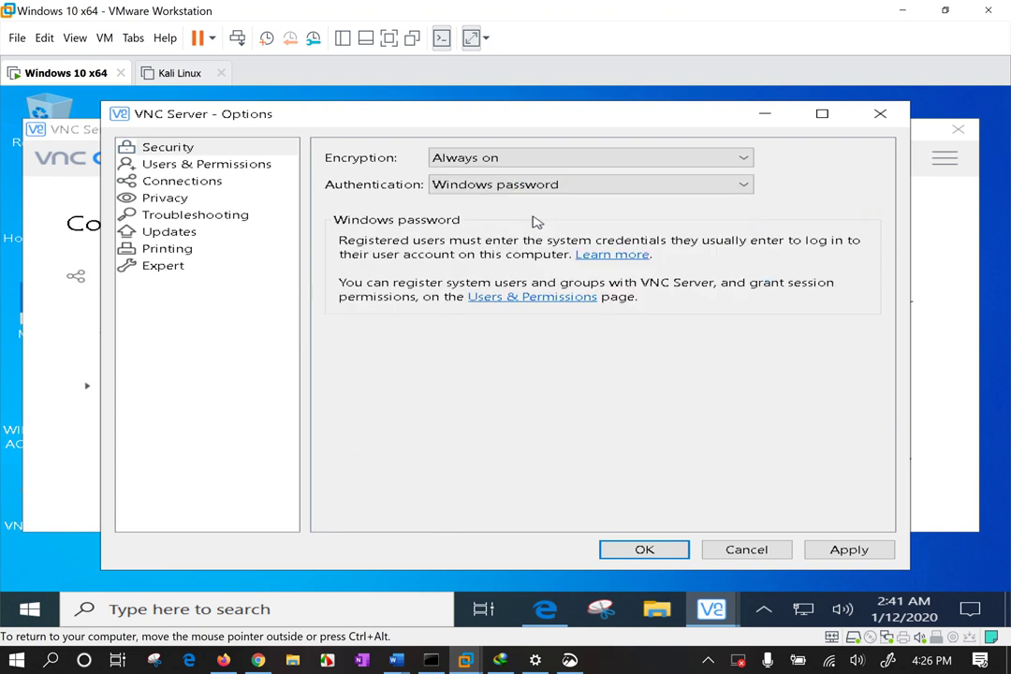
click(843, 552)
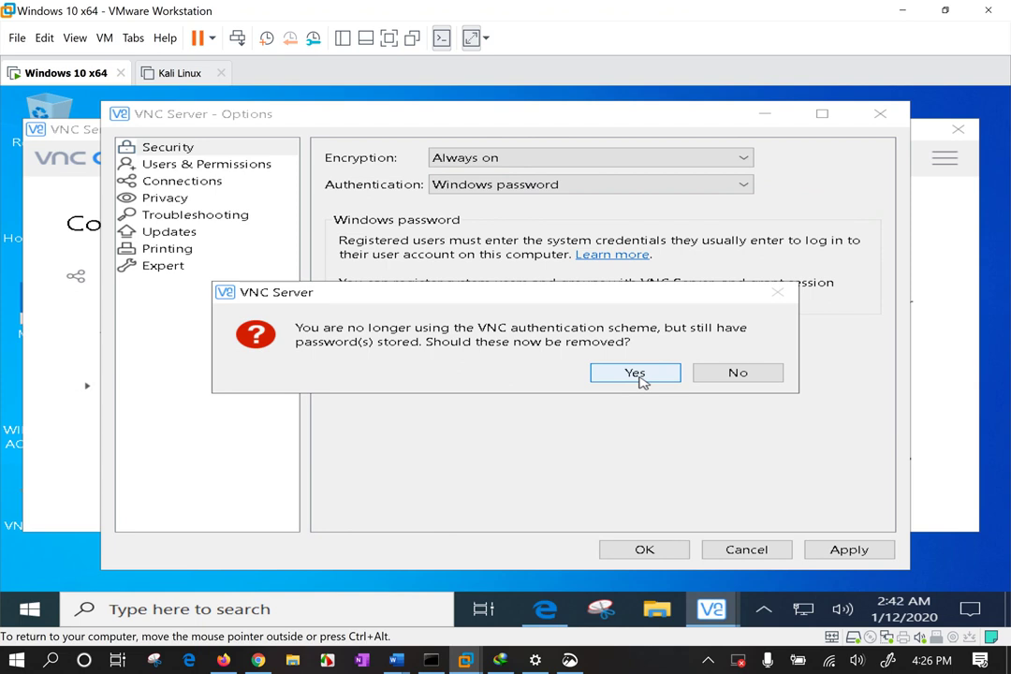
click(637, 374)
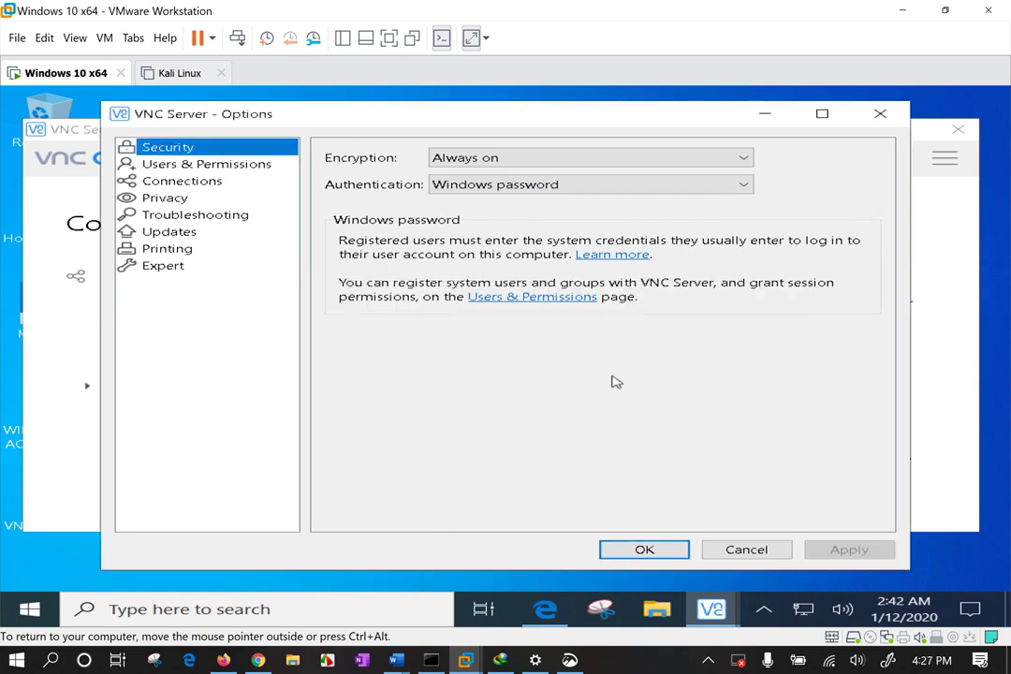
click(219, 169)
click(813, 158)
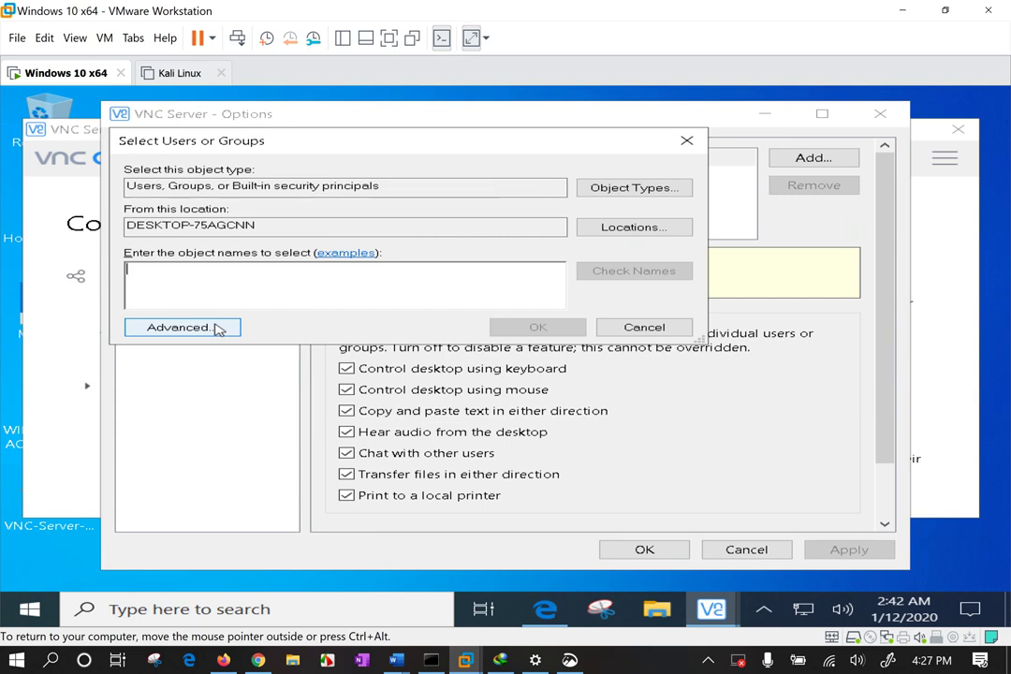
List all local users and groups via Advanced search, cancel without adding, and return to Security.
click(218, 328)
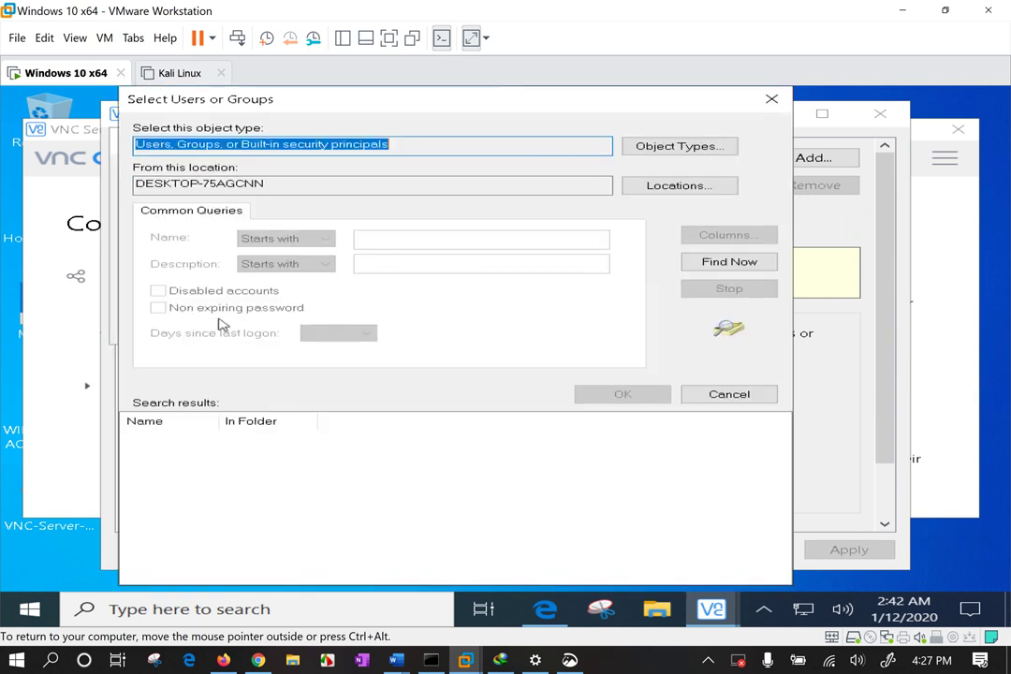
click(738, 266)
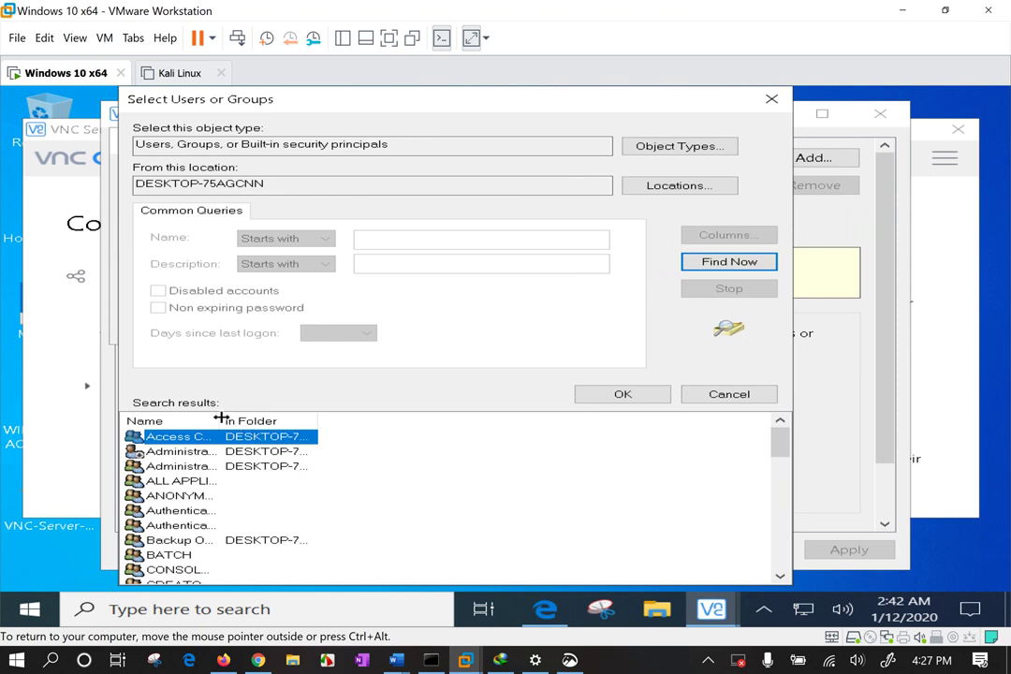
drag(221, 418, 443, 418)
scroll(199, 469, down, 4)
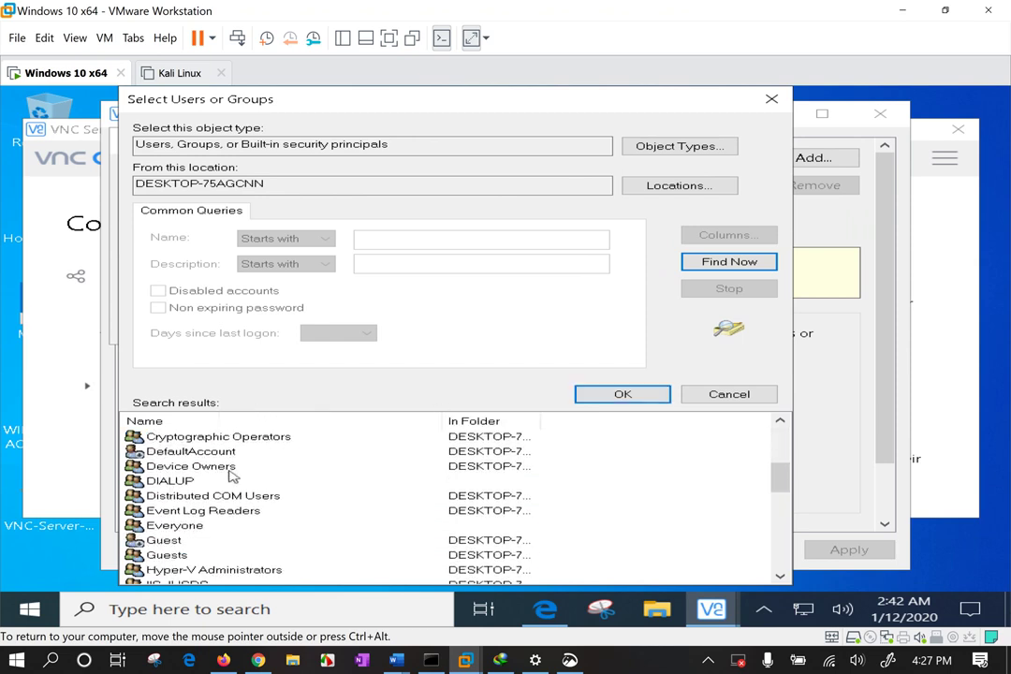
scroll(232, 476, down, 4)
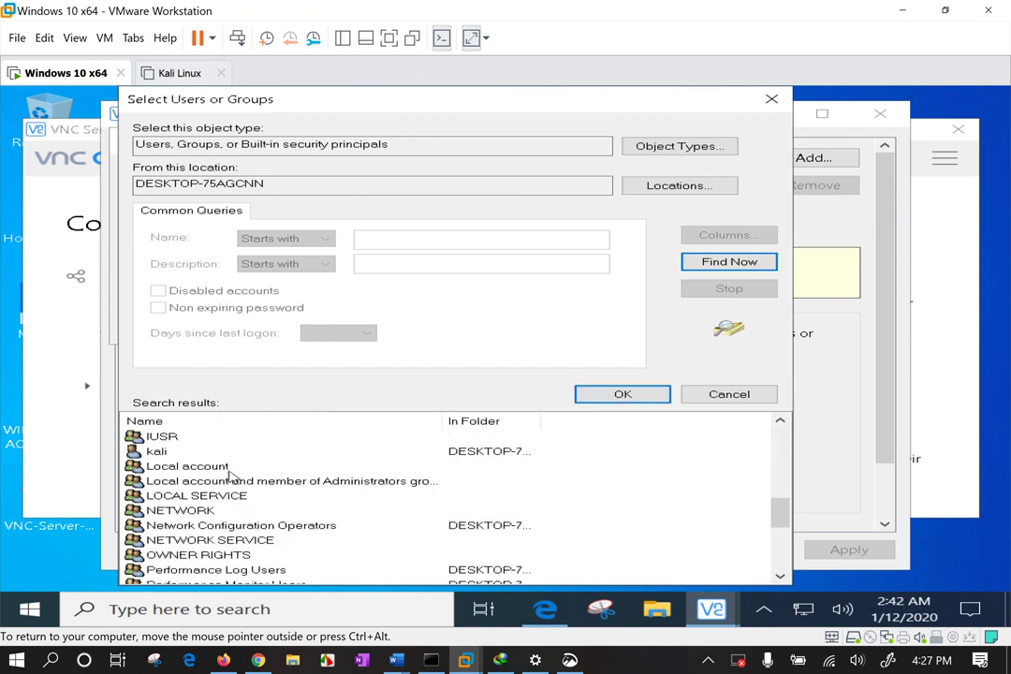
click(731, 395)
click(695, 143)
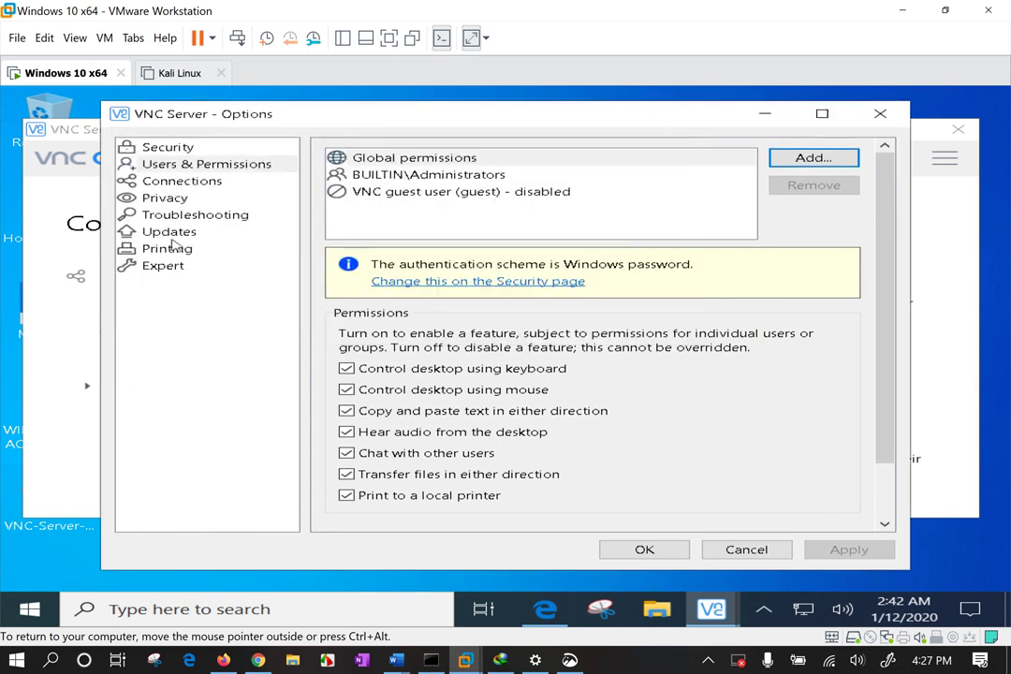
click(172, 152)
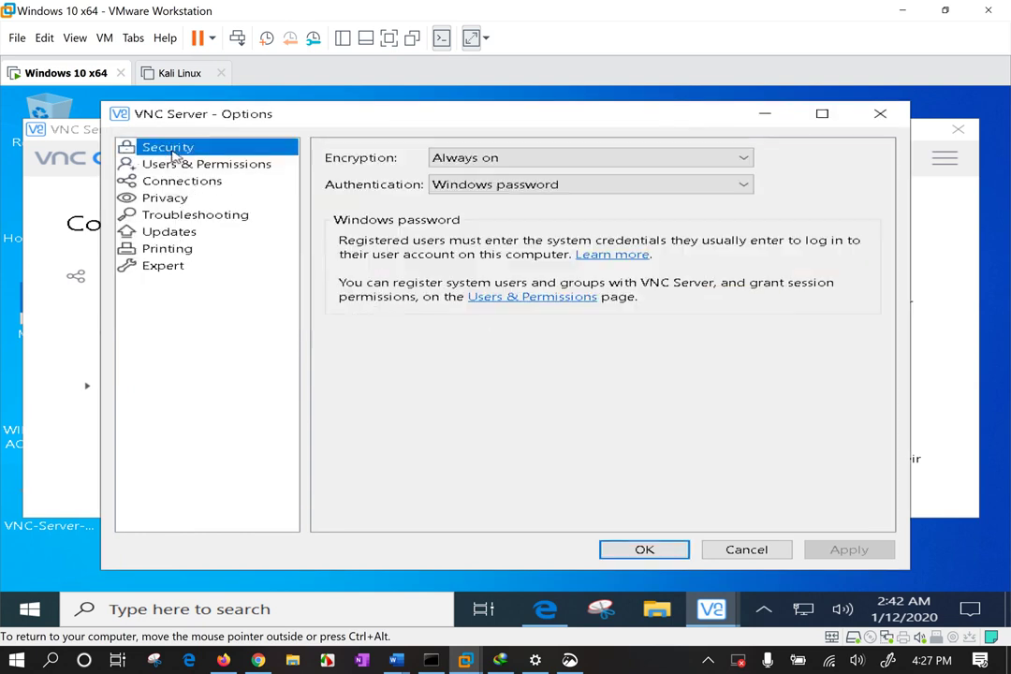
Set authentication back to VNC password, confirm a new password, and save the server options.
click(511, 186)
click(530, 231)
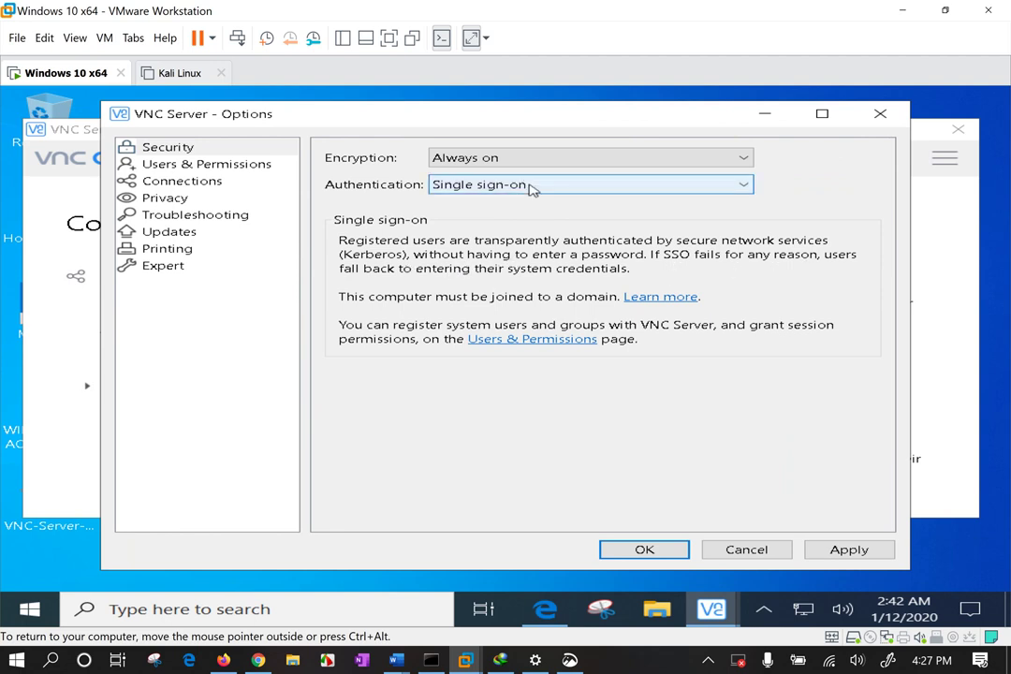
click(531, 188)
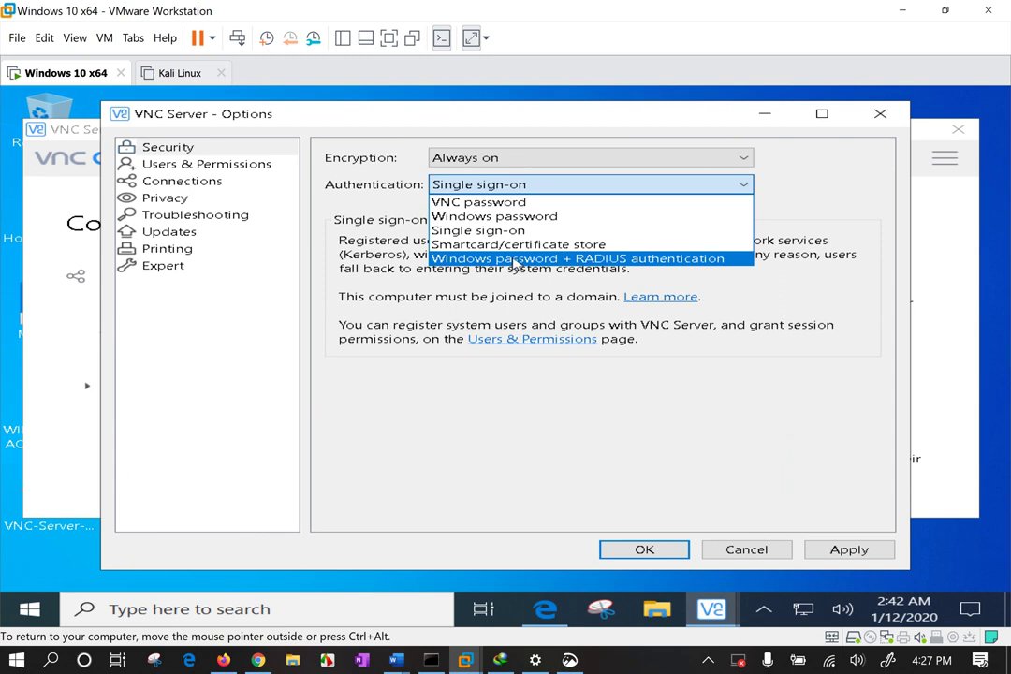
click(458, 202)
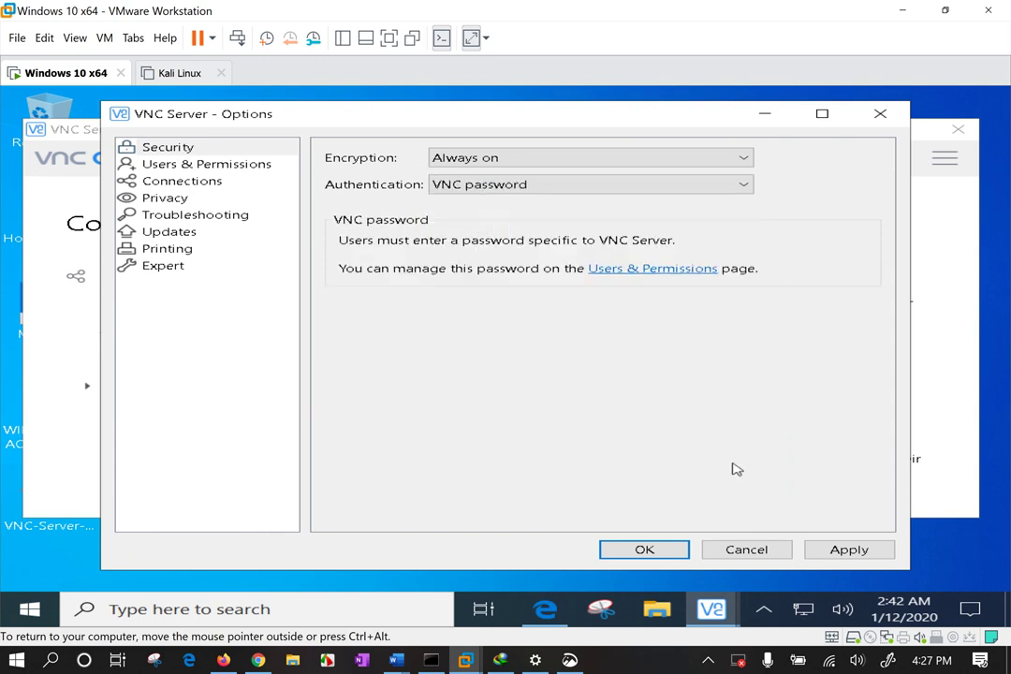
click(877, 553)
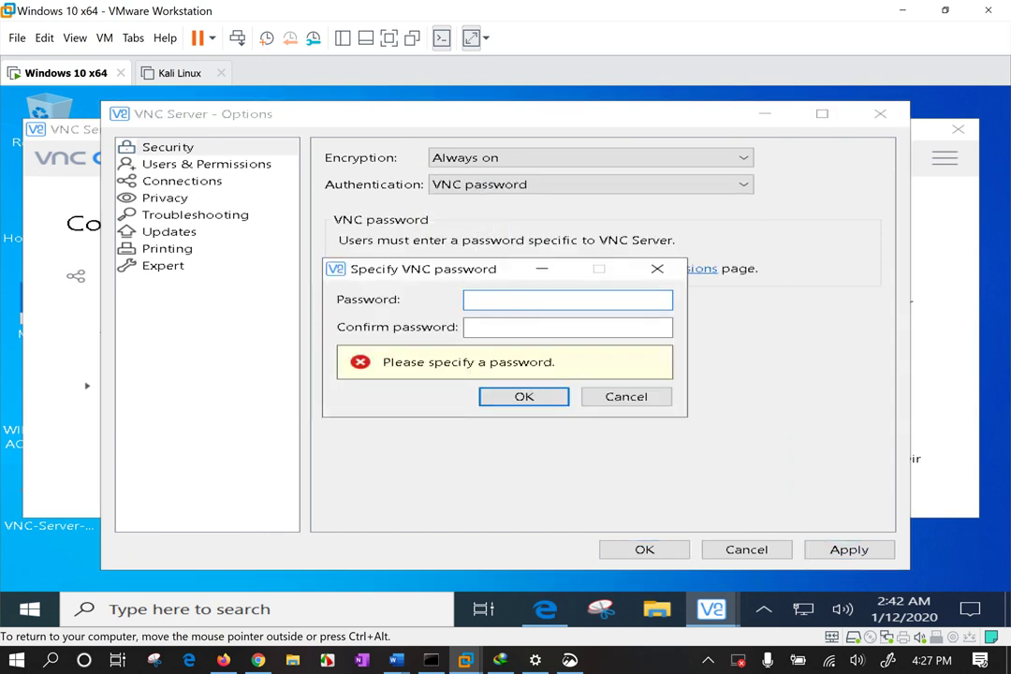
click(567, 327)
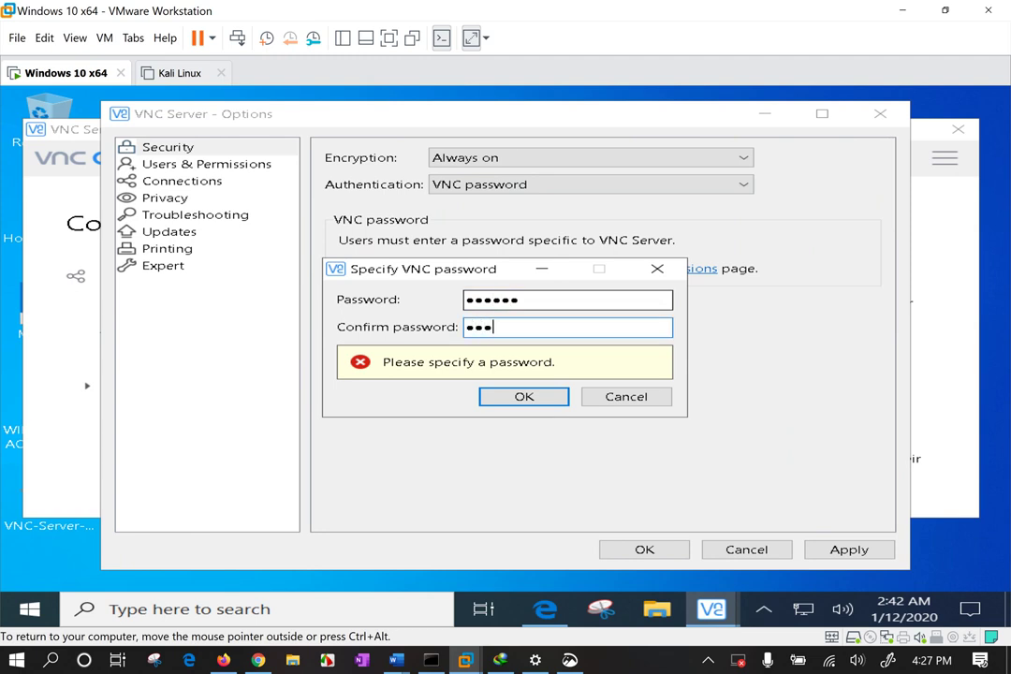
click(538, 395)
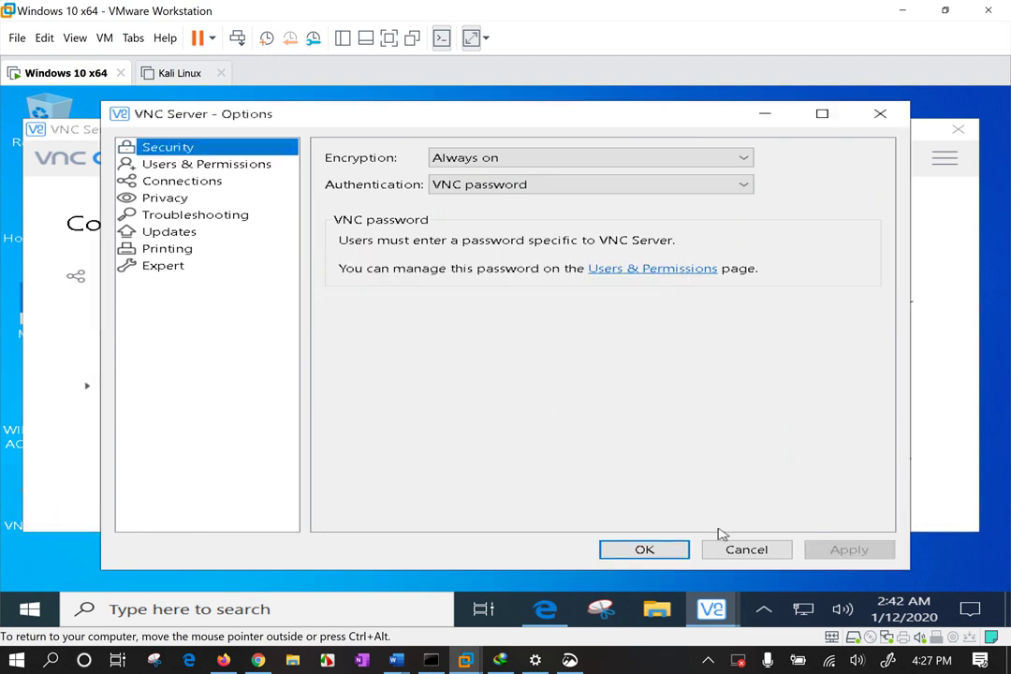
click(620, 557)
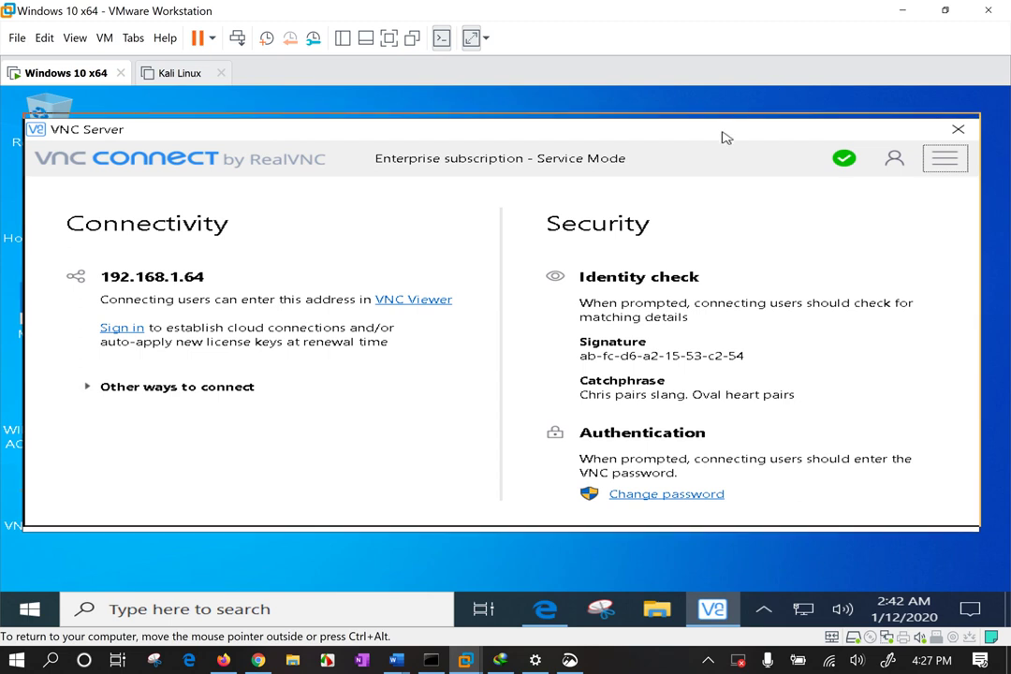
click(897, 153)
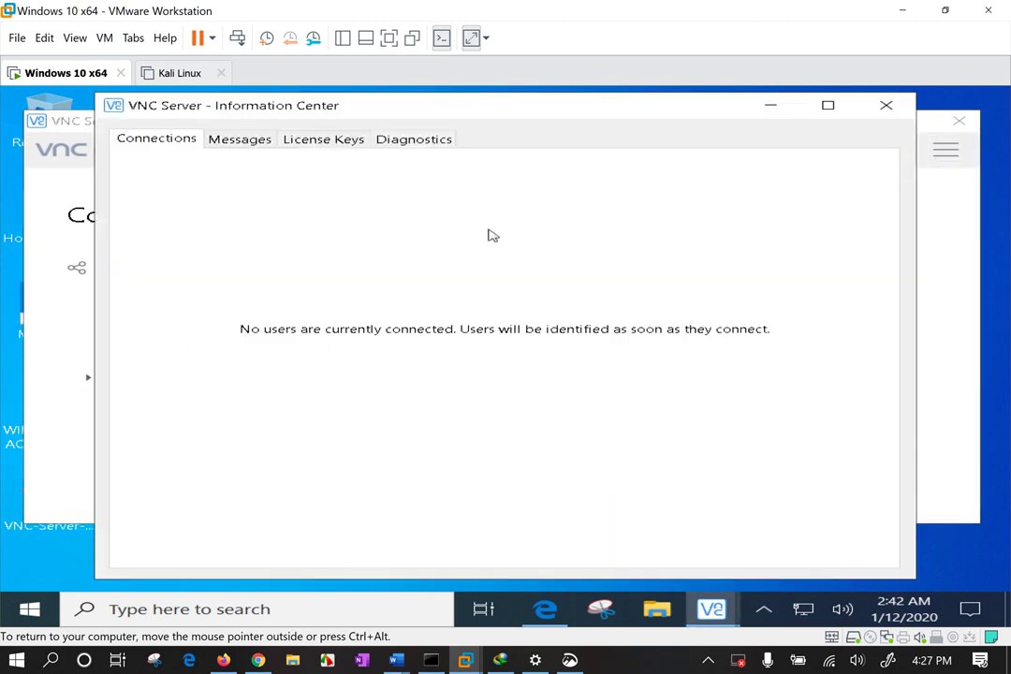
click(238, 140)
click(199, 140)
click(229, 140)
click(315, 142)
click(423, 140)
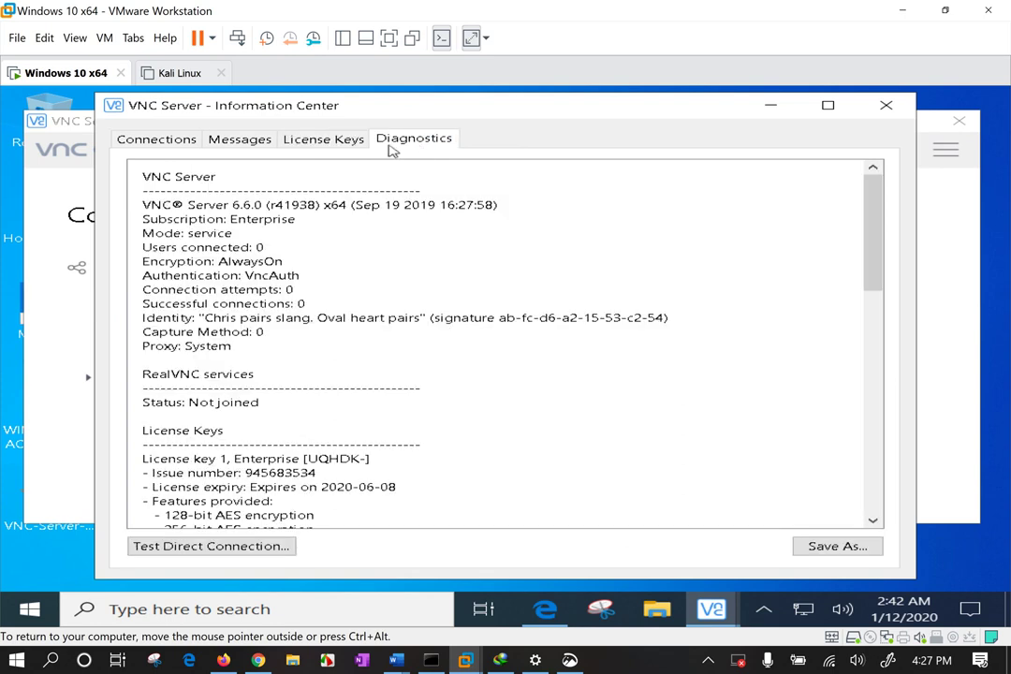
click(153, 141)
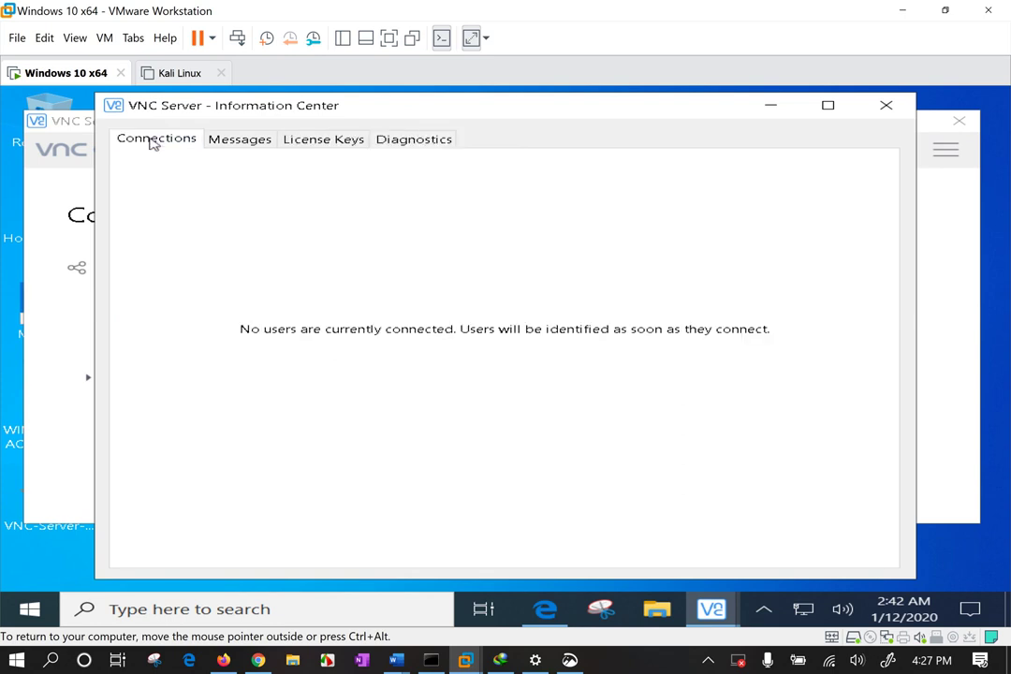
click(886, 109)
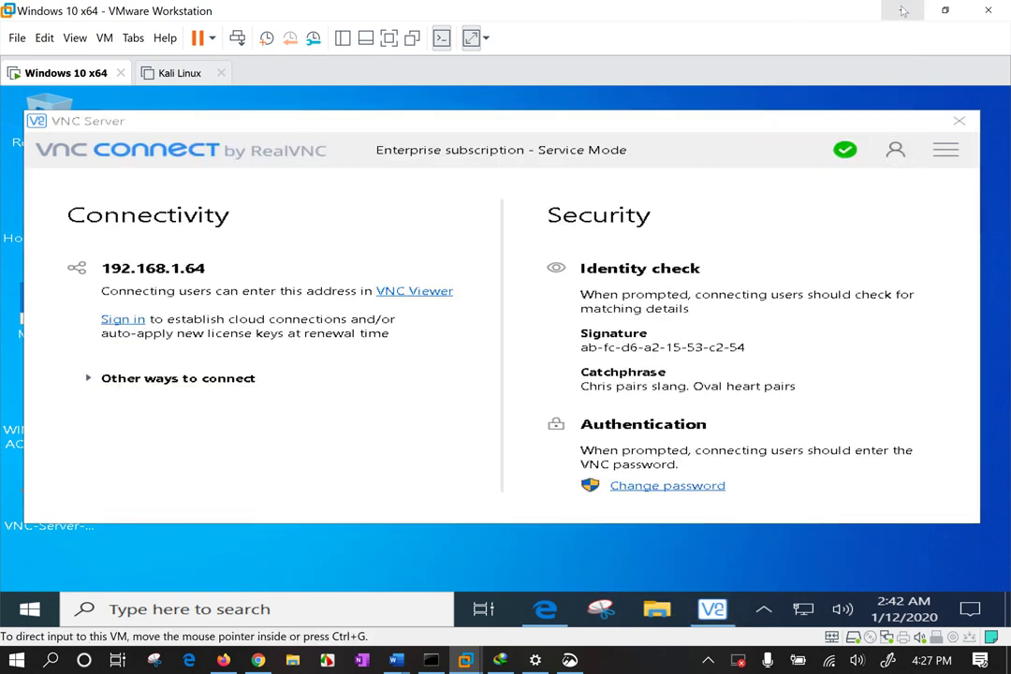
On the host, open File Explorer and navigate to Downloads > Programs.
key(super+d)
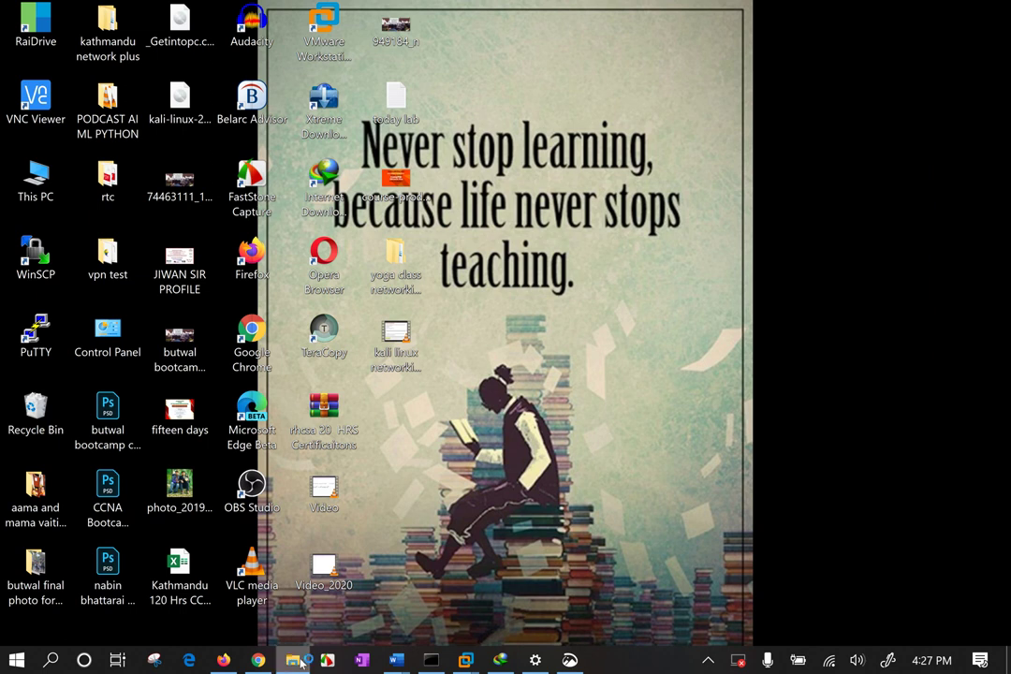
key(super+e)
key(super)
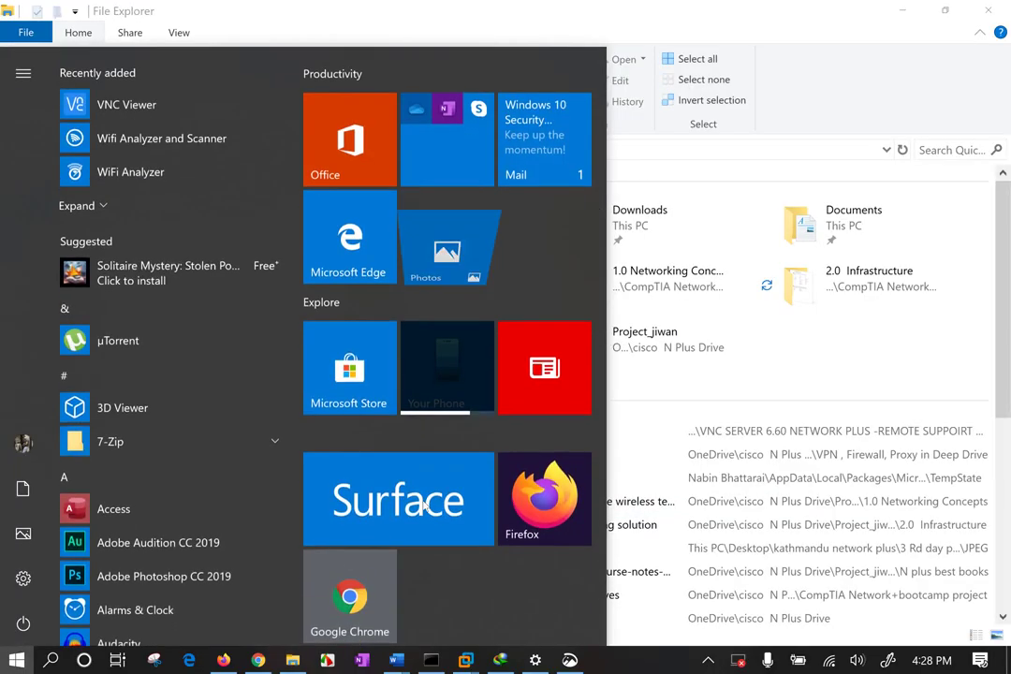
text(ADV)
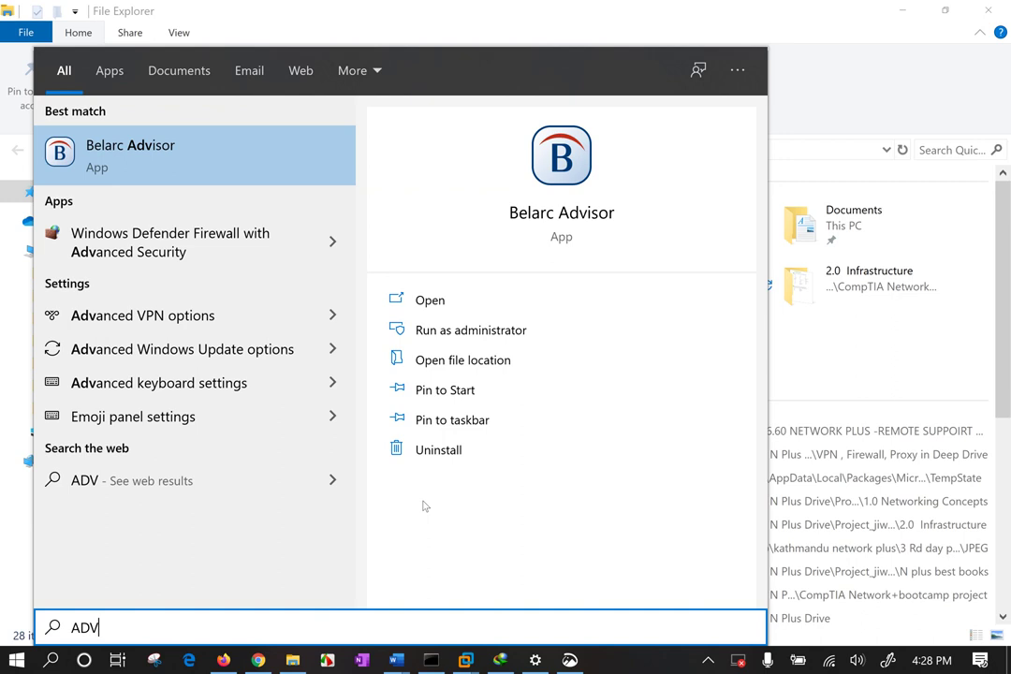
key(BackSpace)
key(BackSpace)
key(BackSpace)
text(sca)
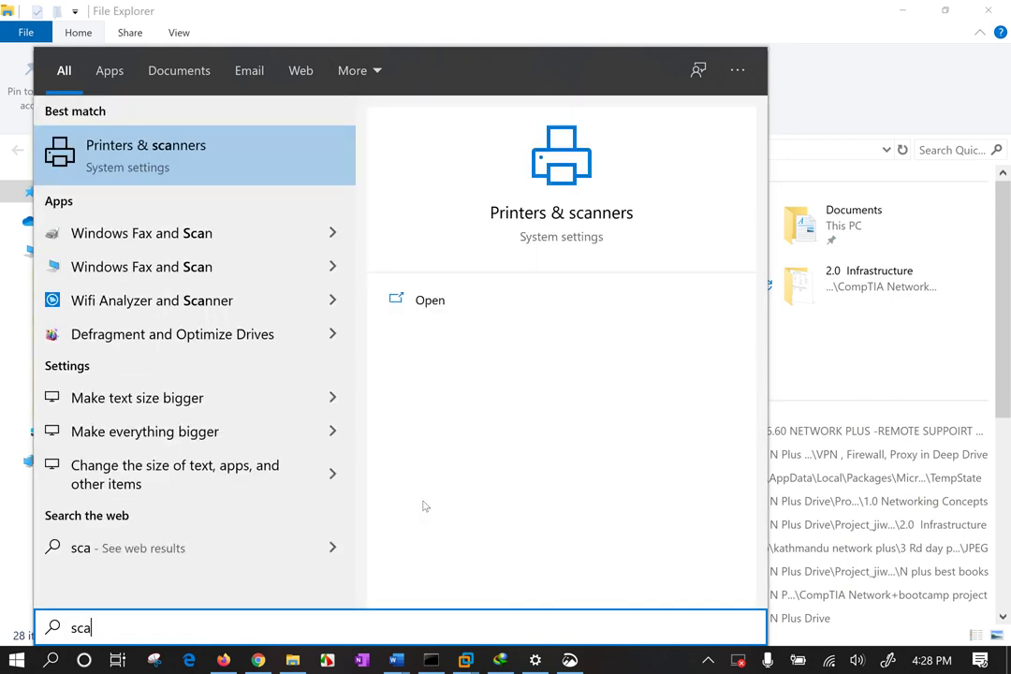
key(Escape)
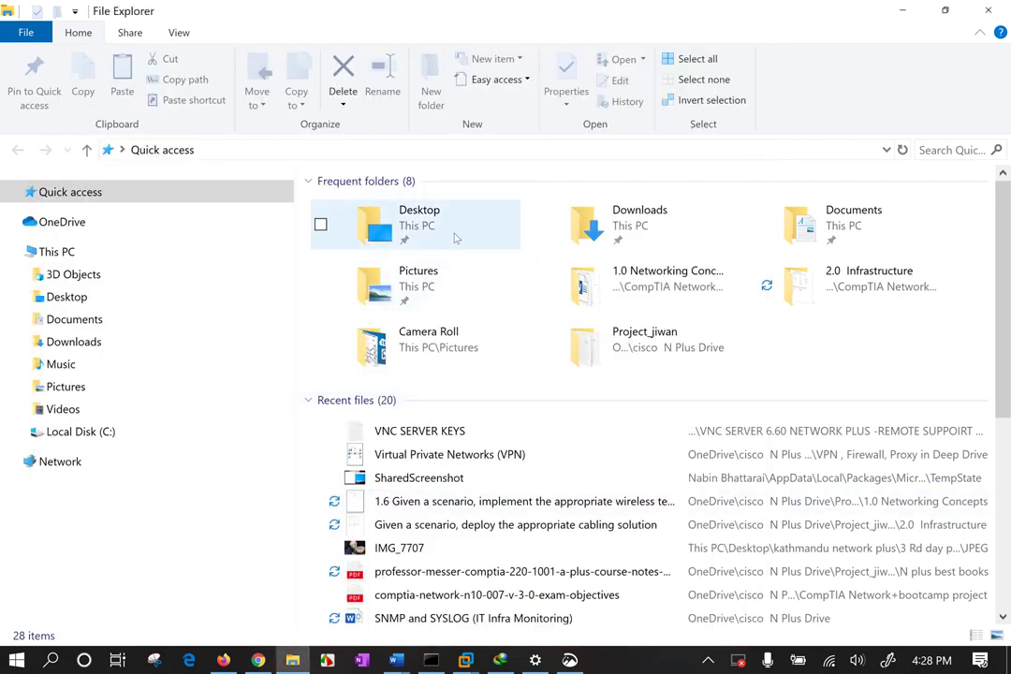
double_click(599, 225)
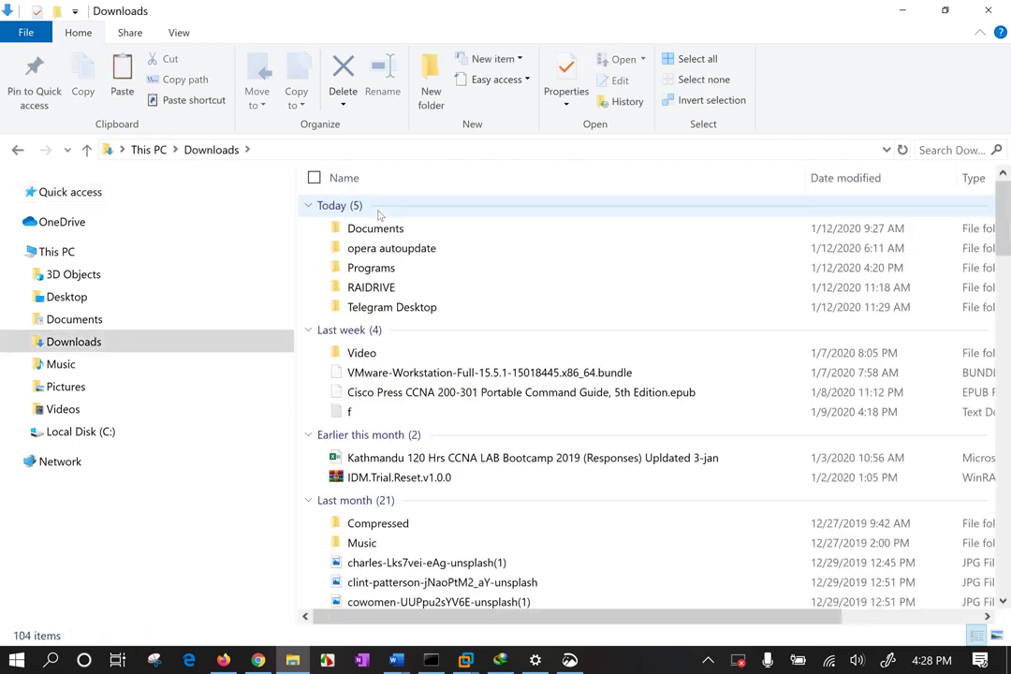
double_click(371, 268)
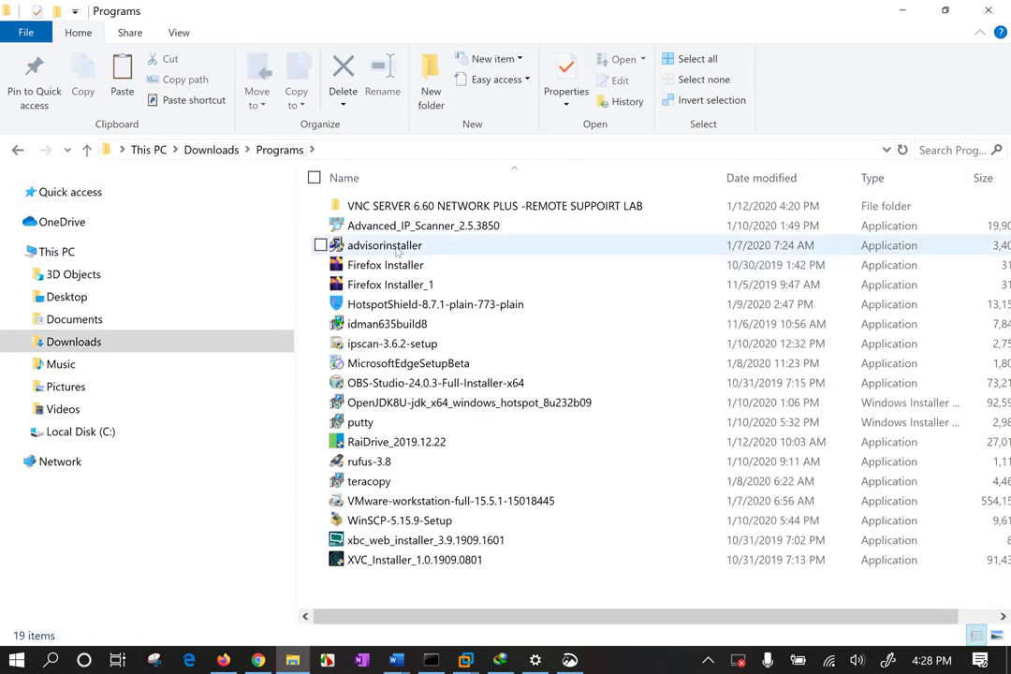
Run Advanced_IP_Scanner_2.5.3850 as a portable version, accepting the default setup language.
click(413, 227)
double_click(414, 226)
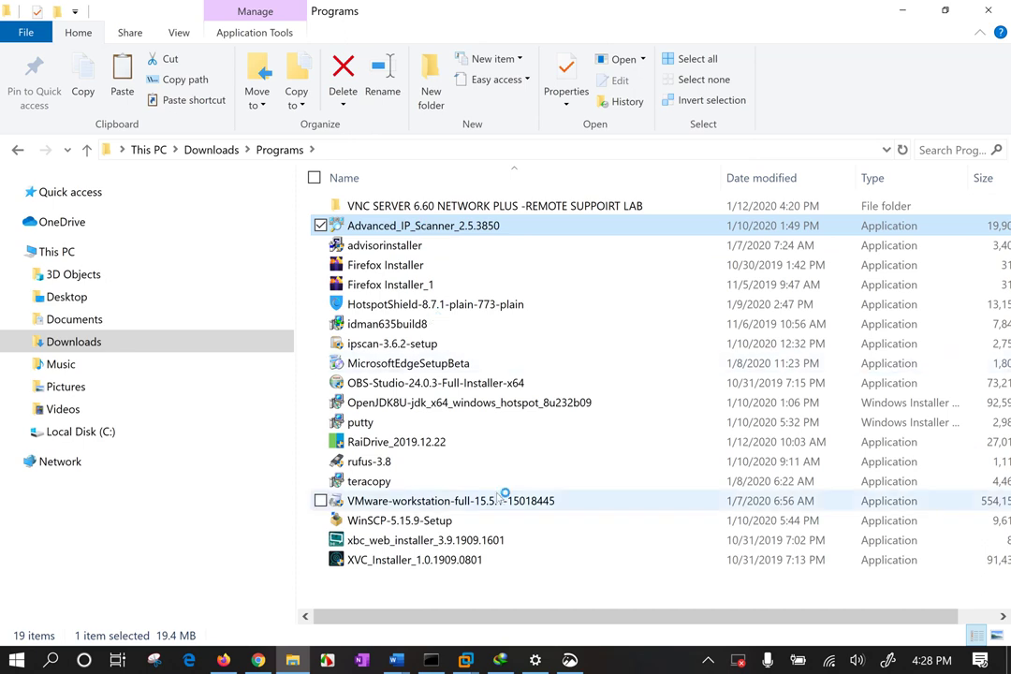
click(526, 374)
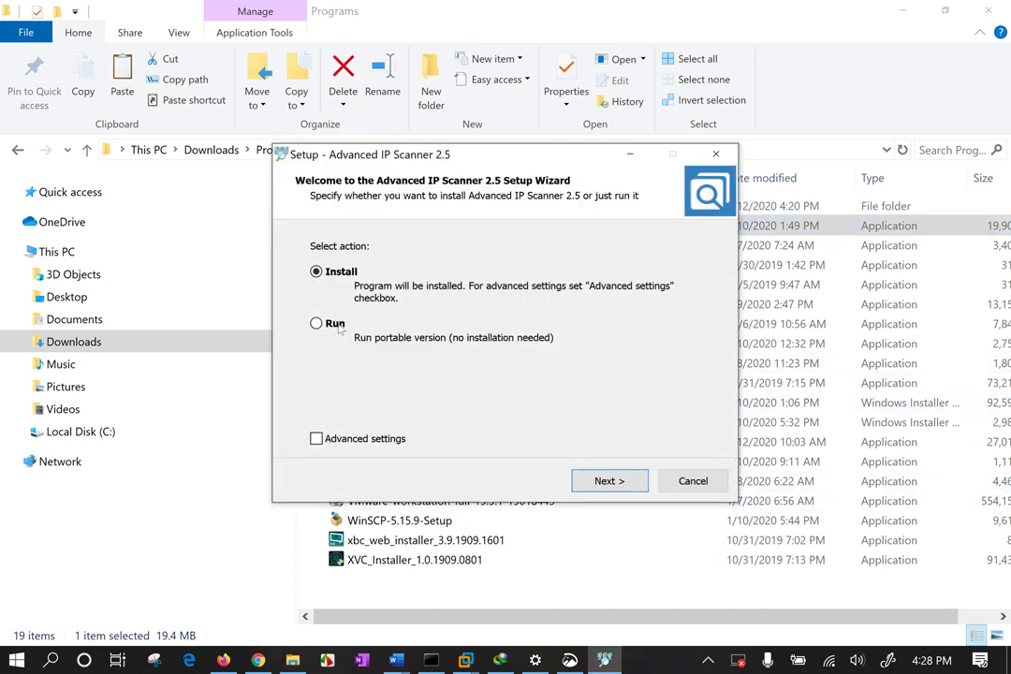
click(339, 327)
click(607, 480)
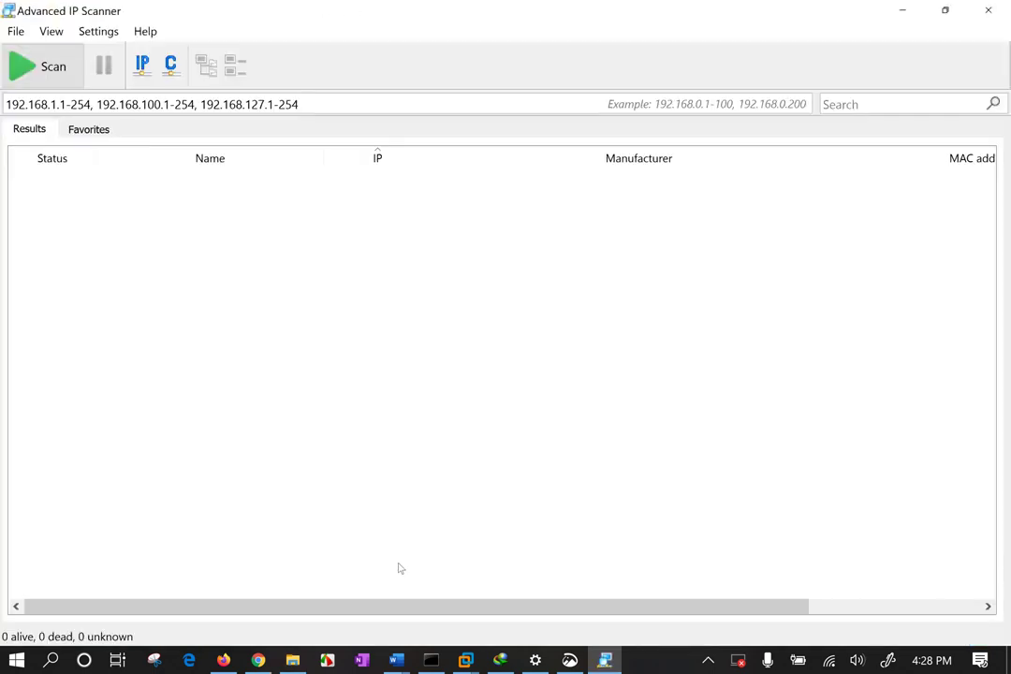
Scan the listed network ranges and widen the IP and Name columns.
click(51, 67)
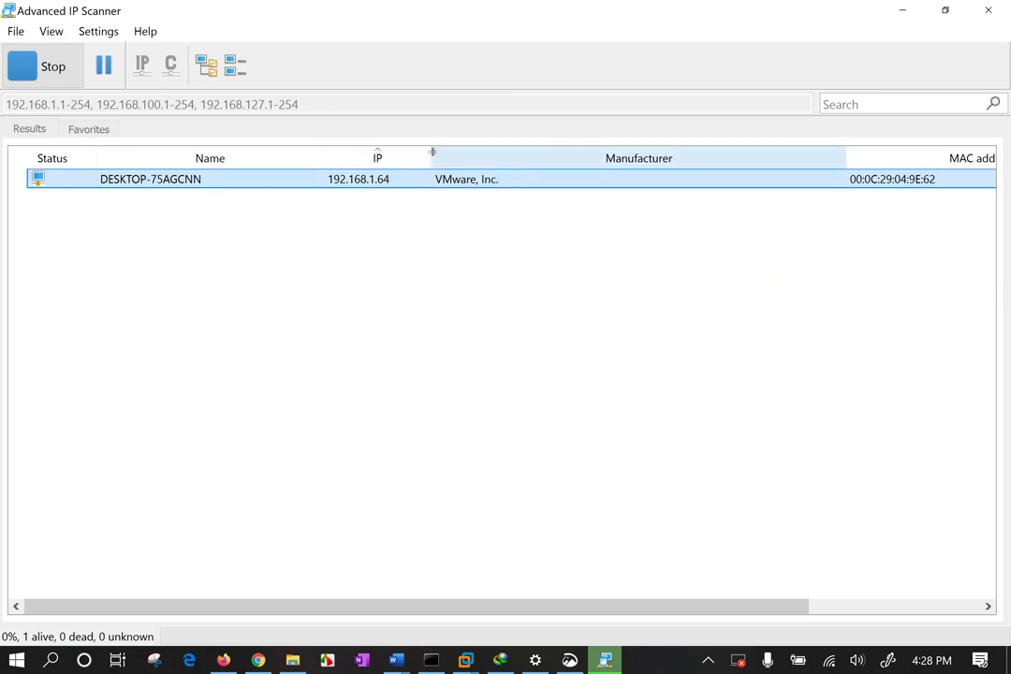
drag(433, 152, 478, 152)
mouse_move(323, 155)
mouse_down()
mouse_move(360, 154)
mouse_move(341, 155)
mouse_up()
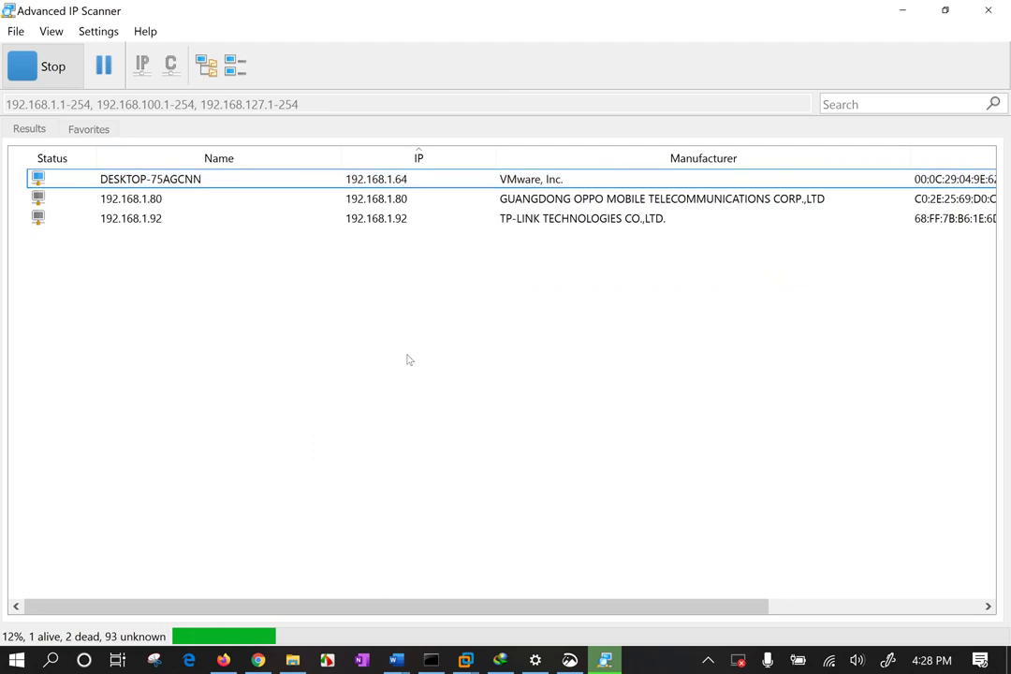
Copy the IP of the 192.168.1.126 XIAOMI device, then minimize the scanner.
click(529, 228)
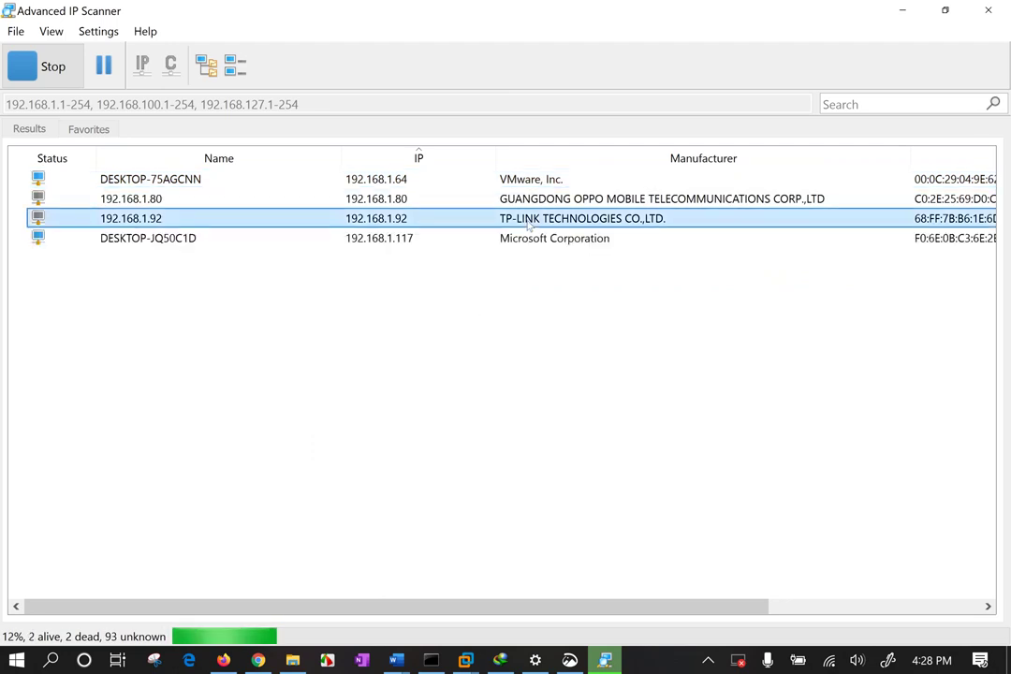
click(544, 239)
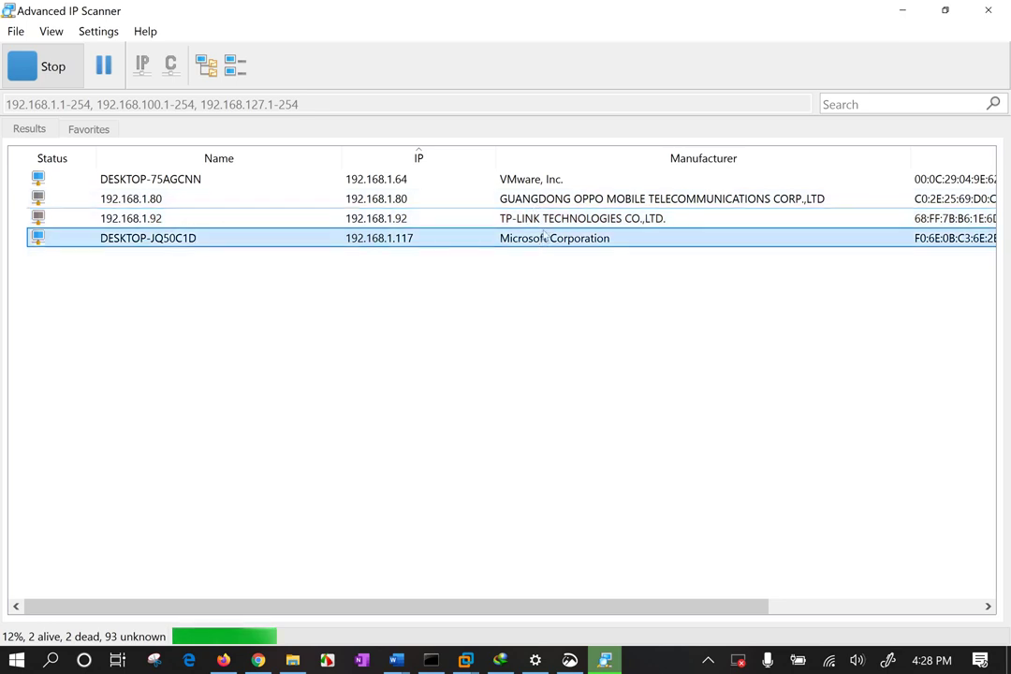
click(551, 201)
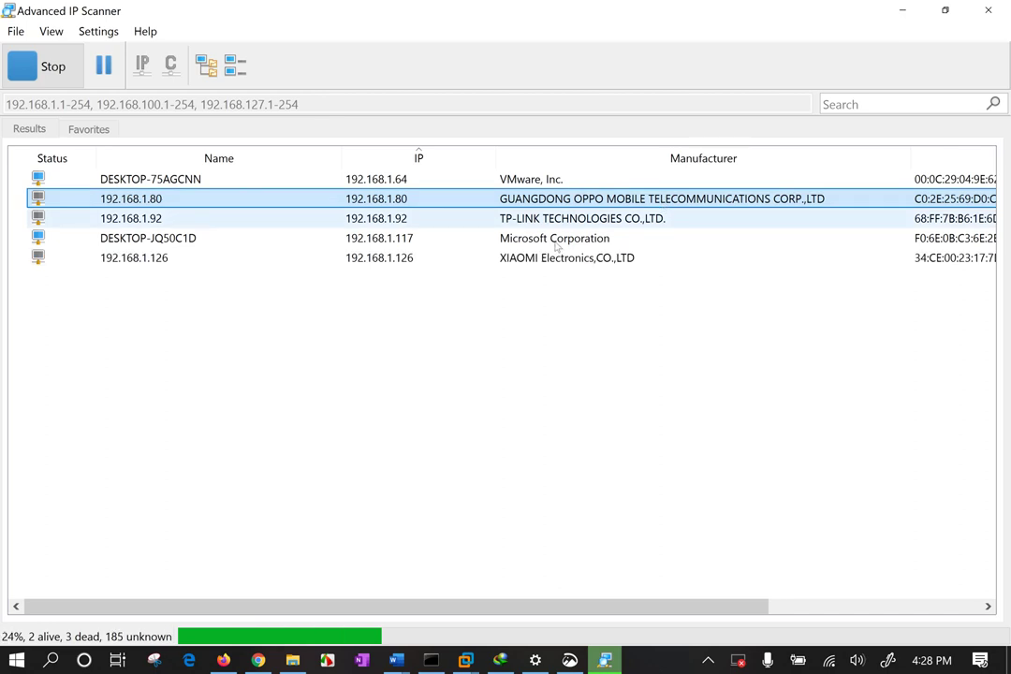
click(548, 260)
right_click(158, 262)
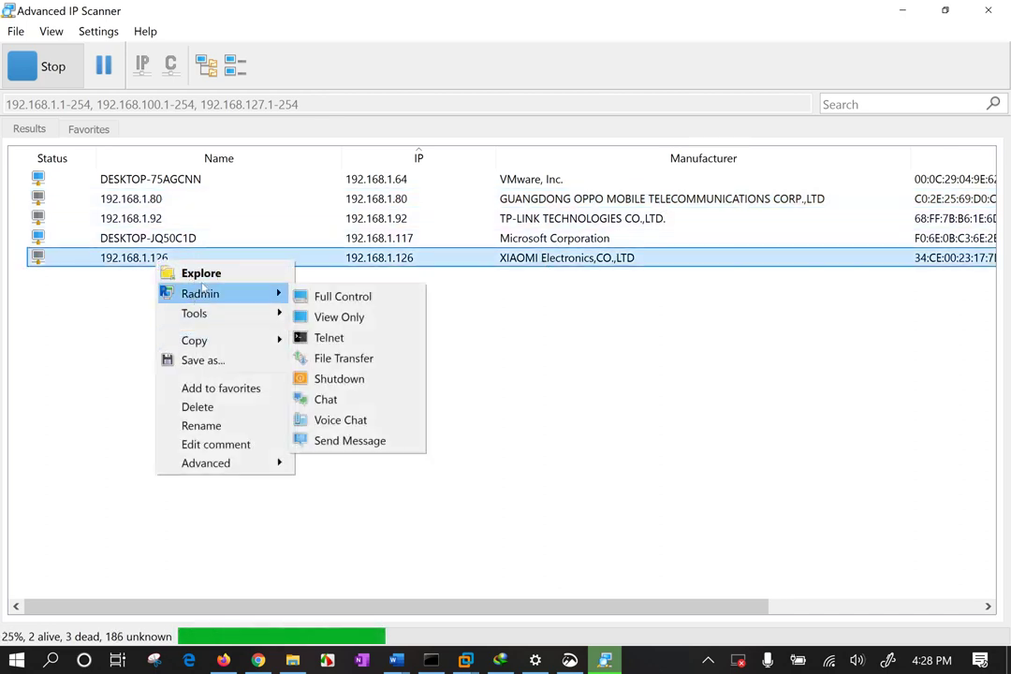
mouse_move(225, 342)
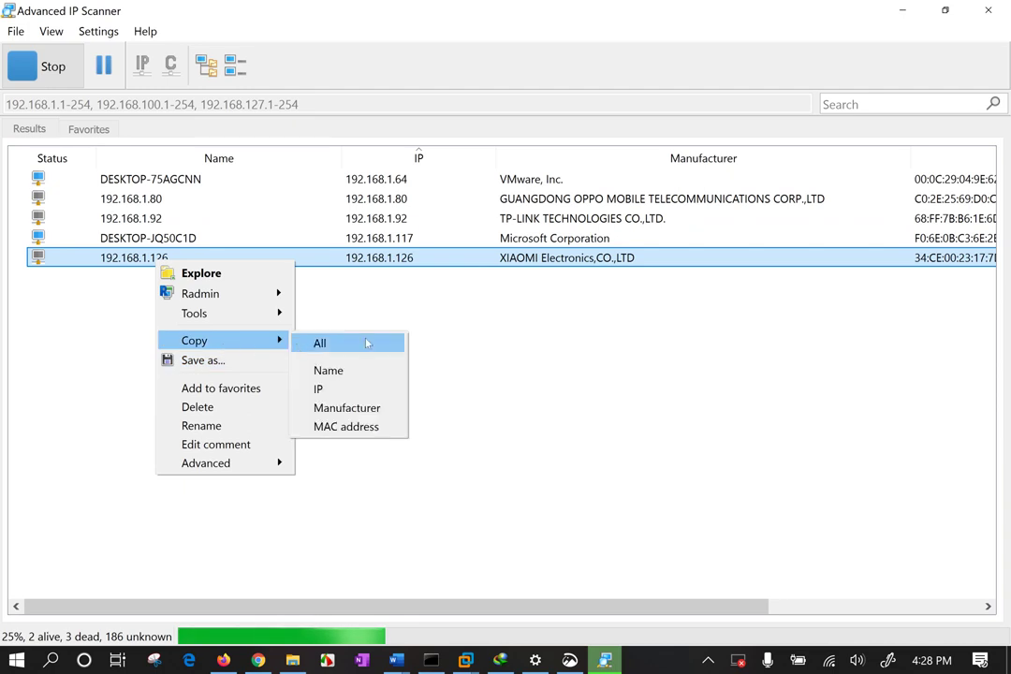
click(326, 387)
click(903, 11)
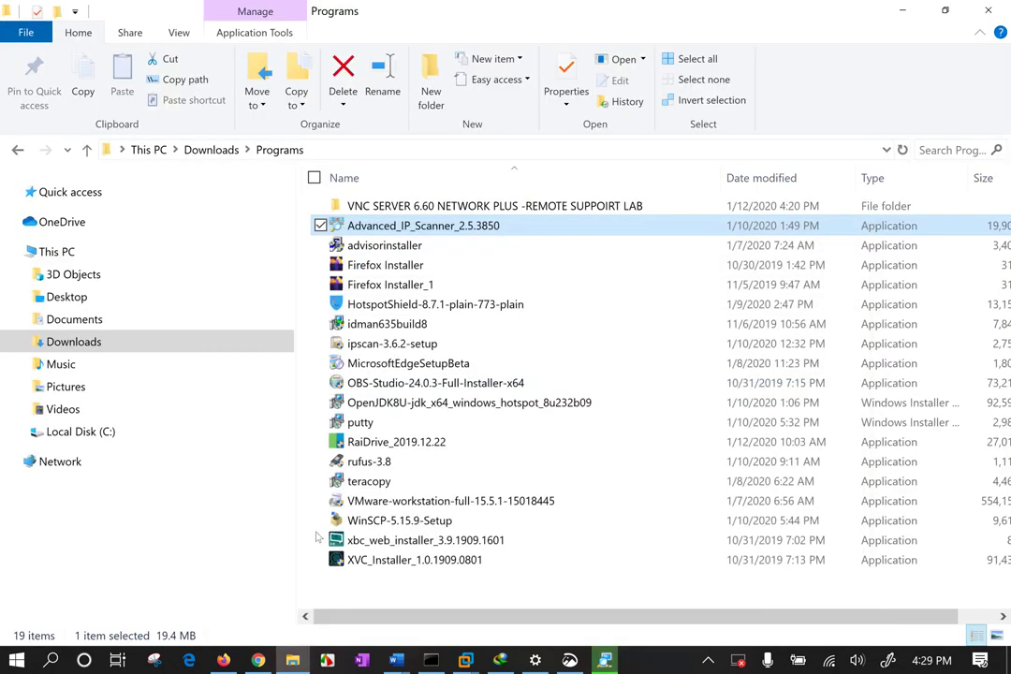
Load 192.168.1.126 in Chrome, zoom the page to 80%, and return to Advanced IP Scanner.
click(278, 541)
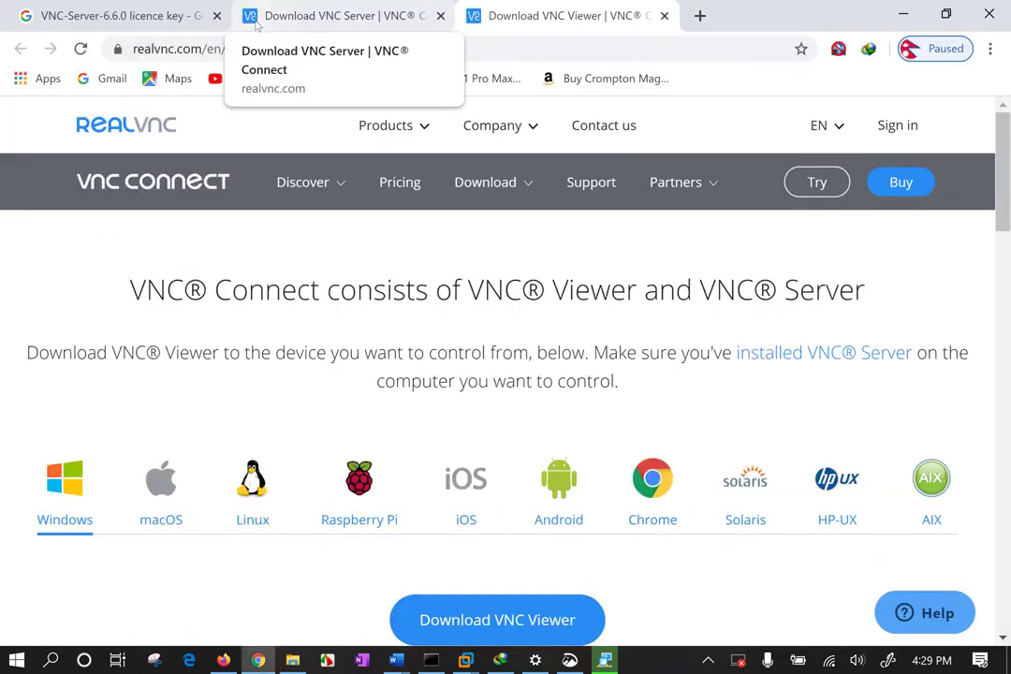
click(208, 51)
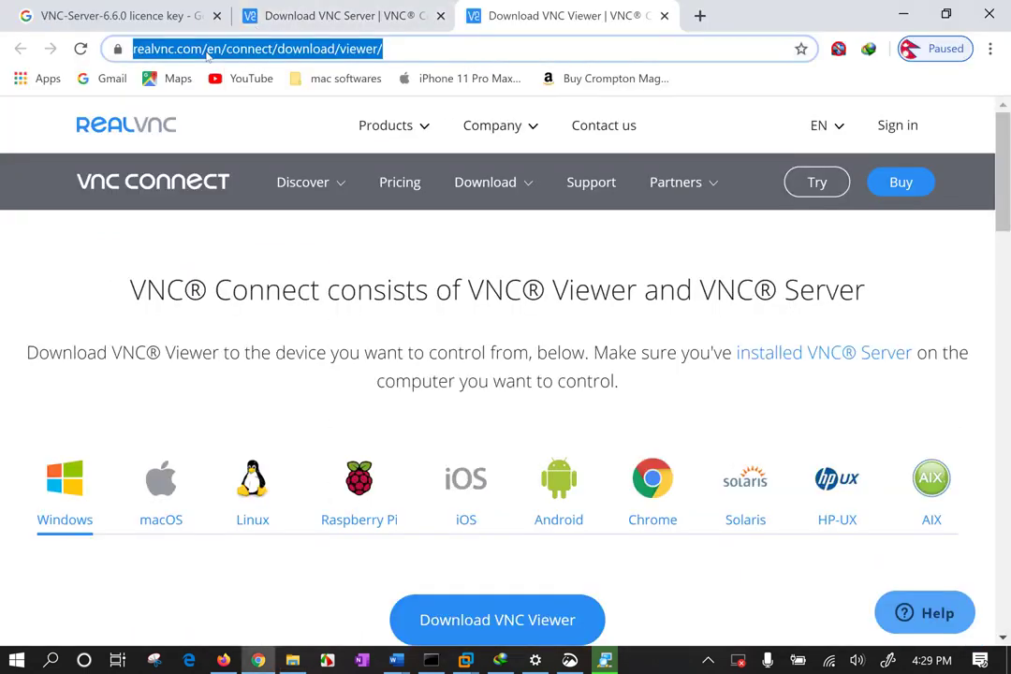
text(192.168.1.126)
key(Return)
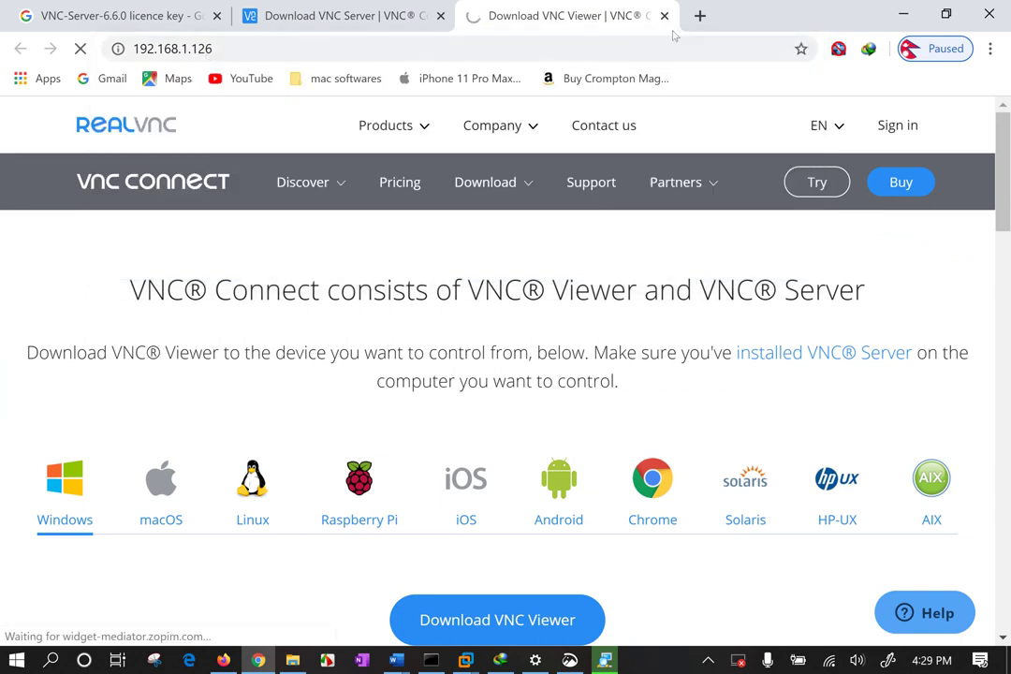
key(ctrl+minus)
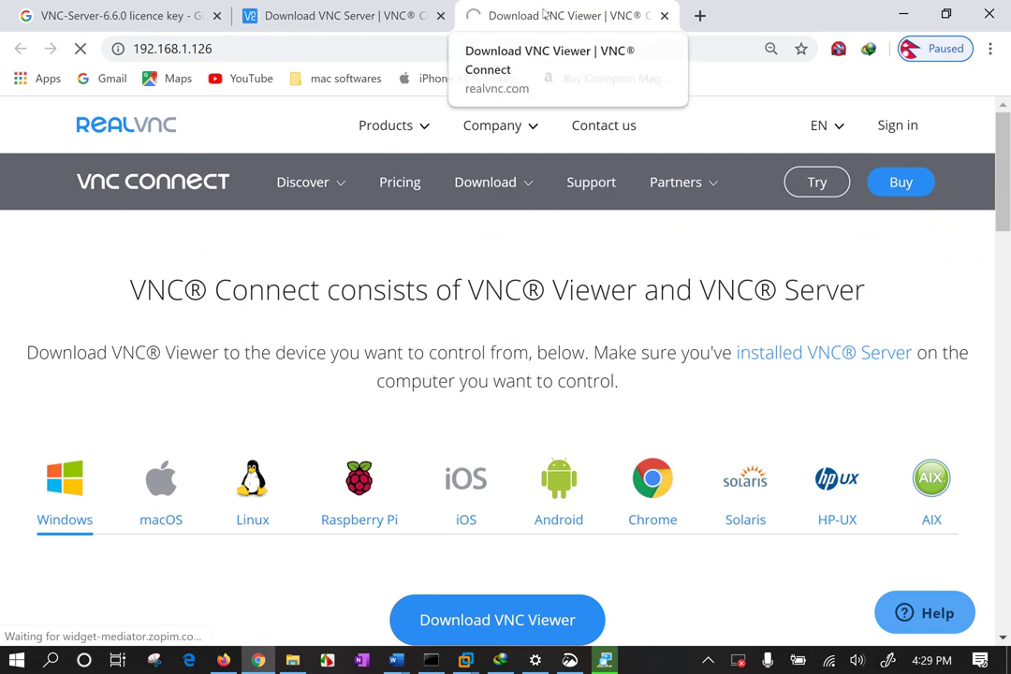
click(605, 661)
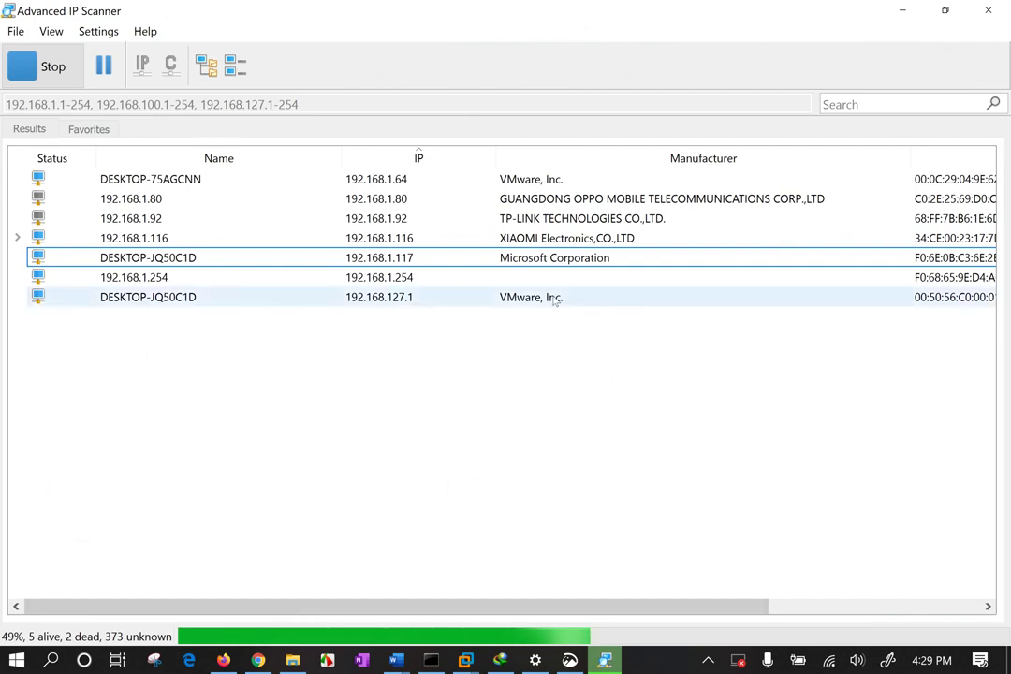
Select the Xiaomi device 192.168.1.116 in the scan results and open its HTTP admin page in Chrome.
click(486, 302)
click(535, 277)
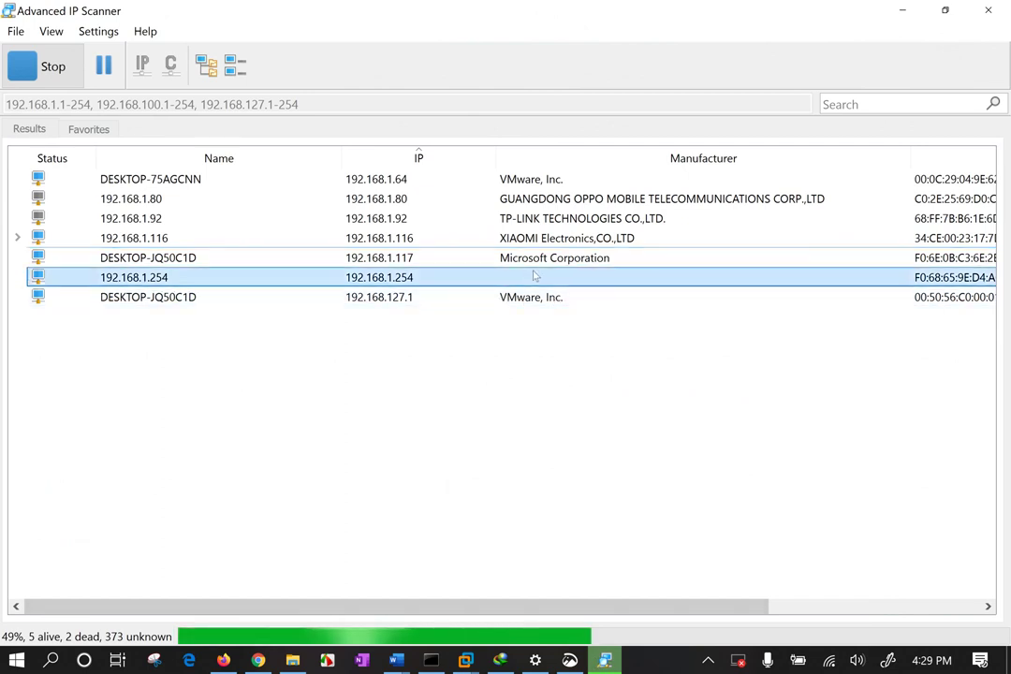
click(541, 261)
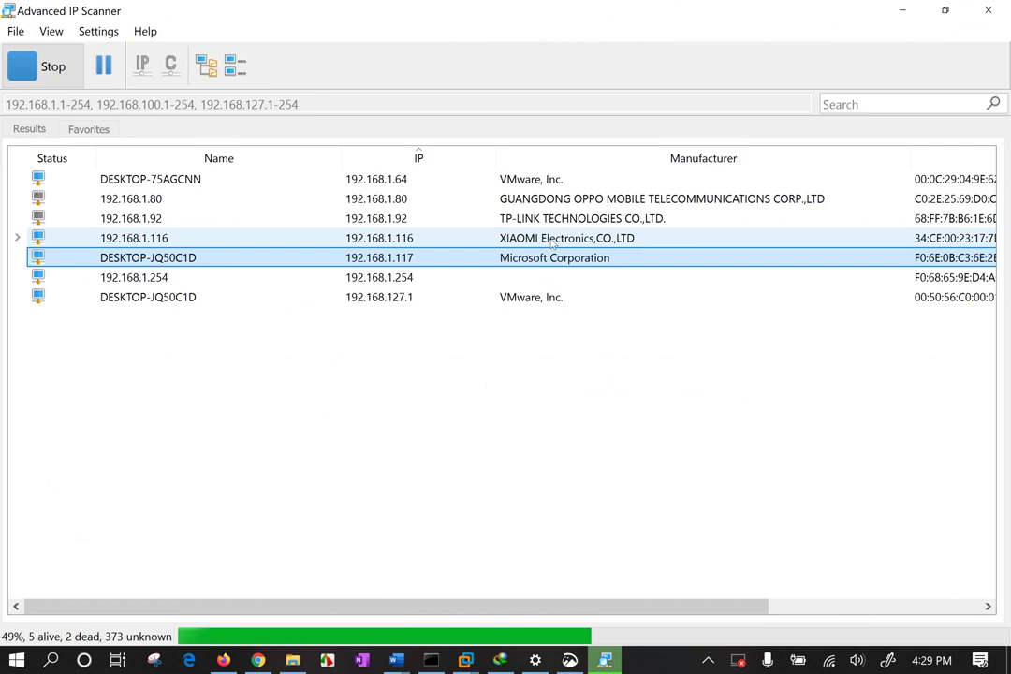
click(337, 240)
right_click(337, 241)
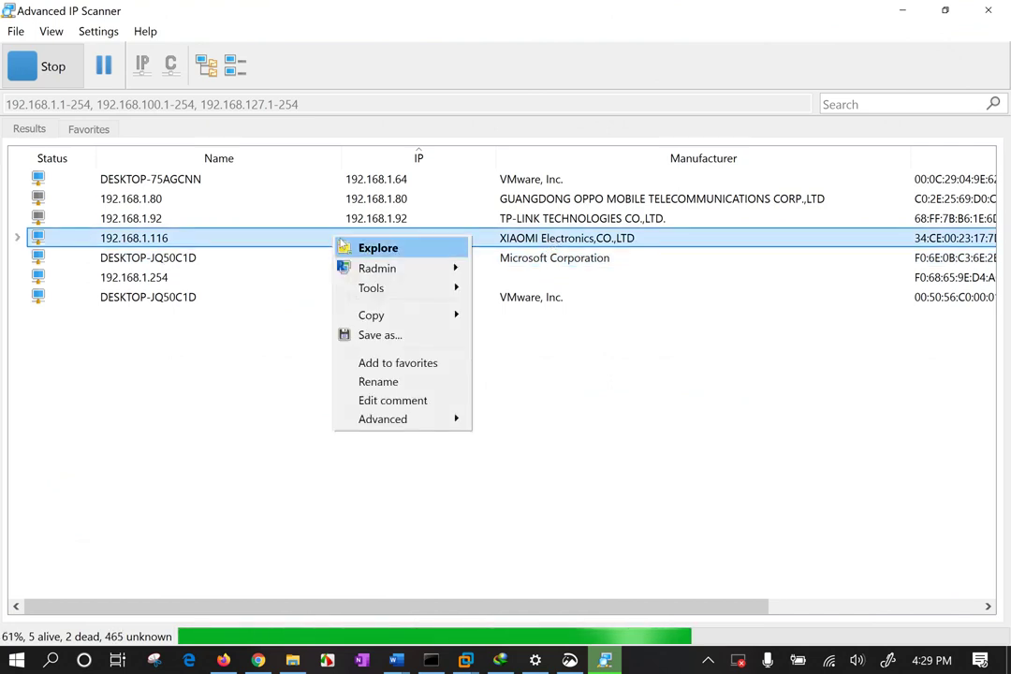
mouse_move(391, 290)
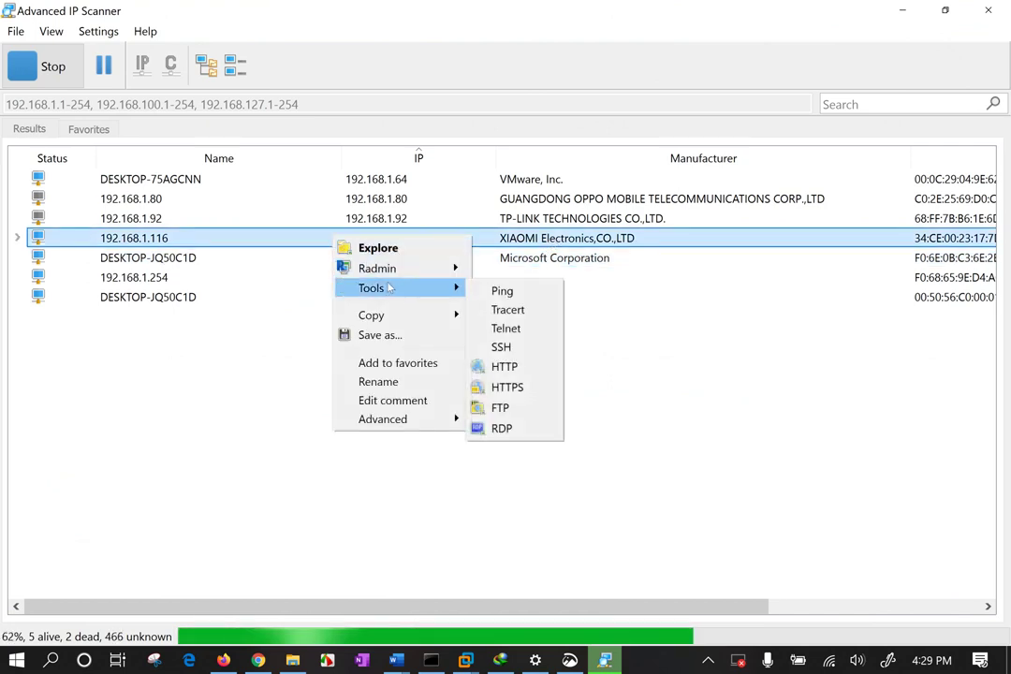
click(502, 347)
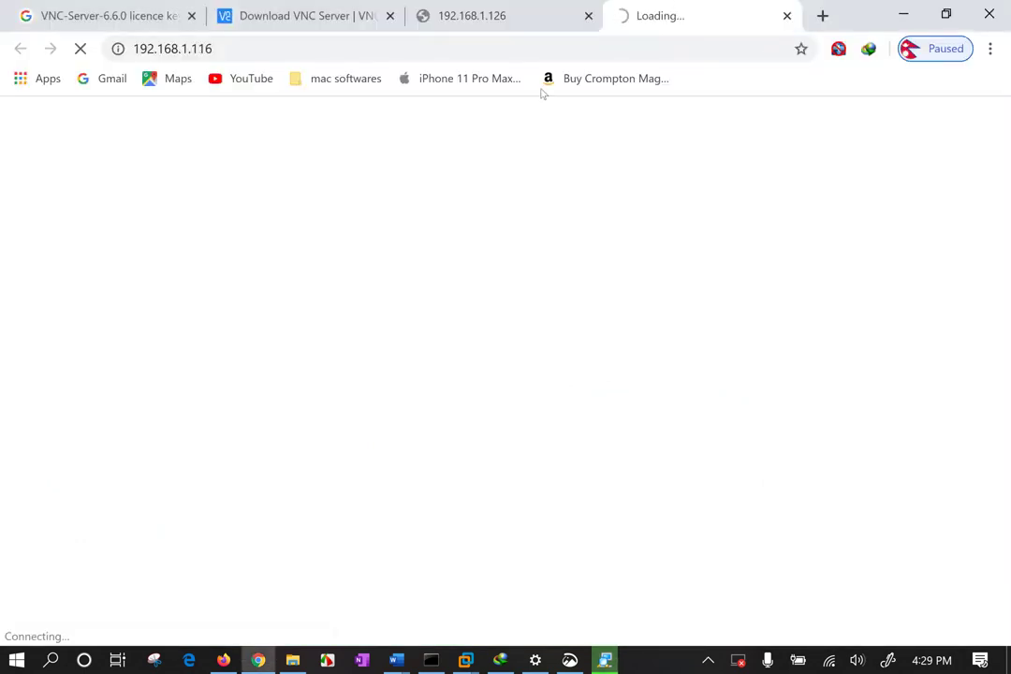
Close the spare 192.168.1.126 tab, zoom the login page to 80%, and log in with the admin password.
click(590, 16)
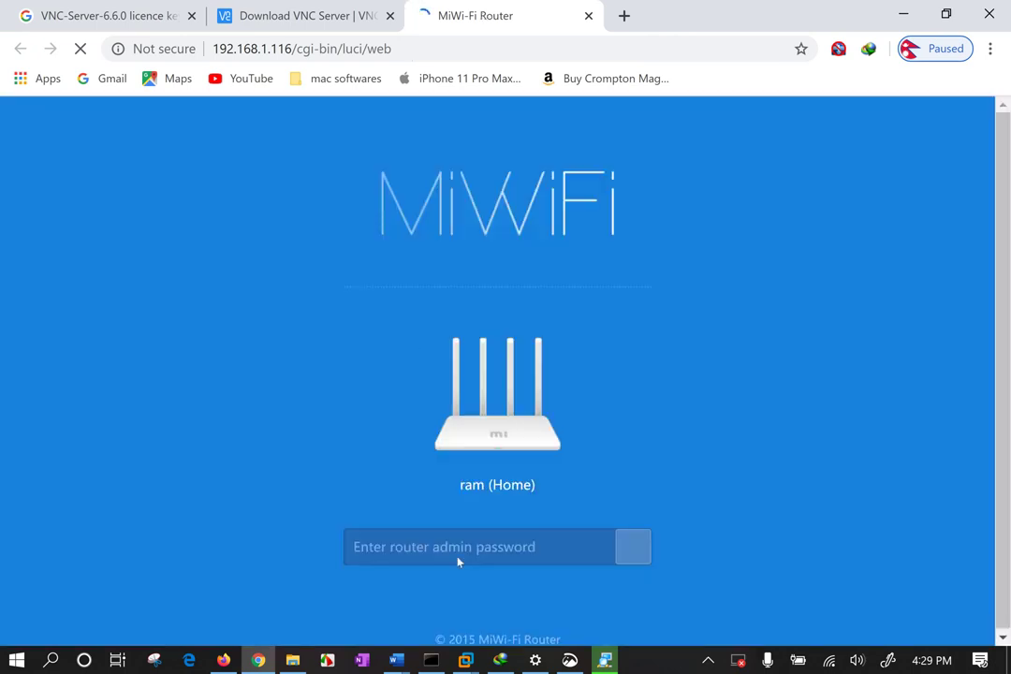
key(ctrl+minus)
key(ctrl+minus)
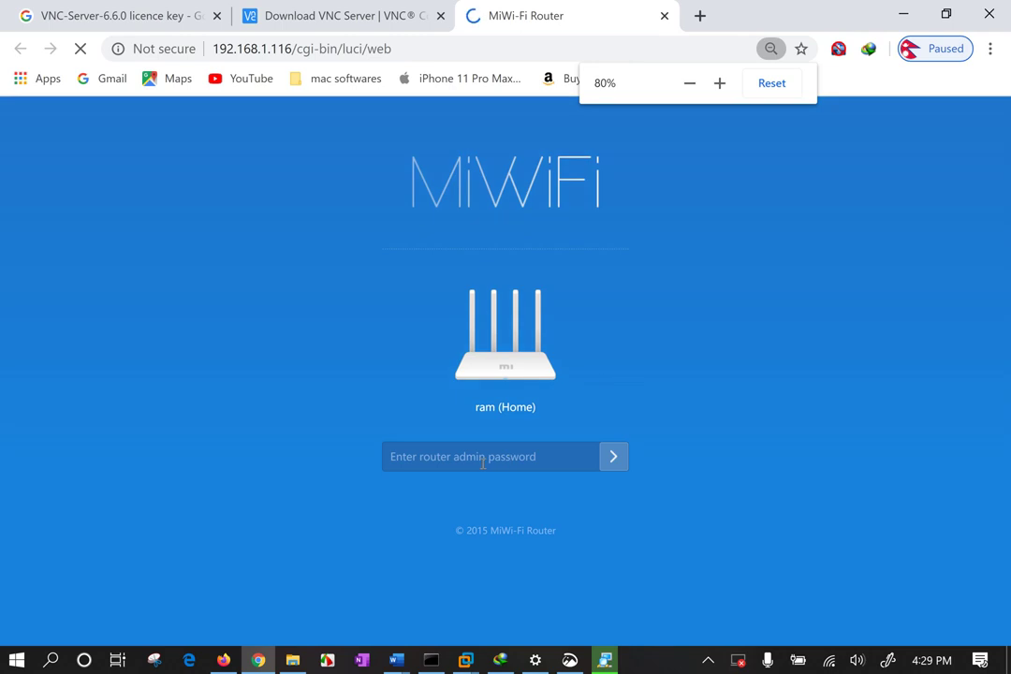
click(482, 464)
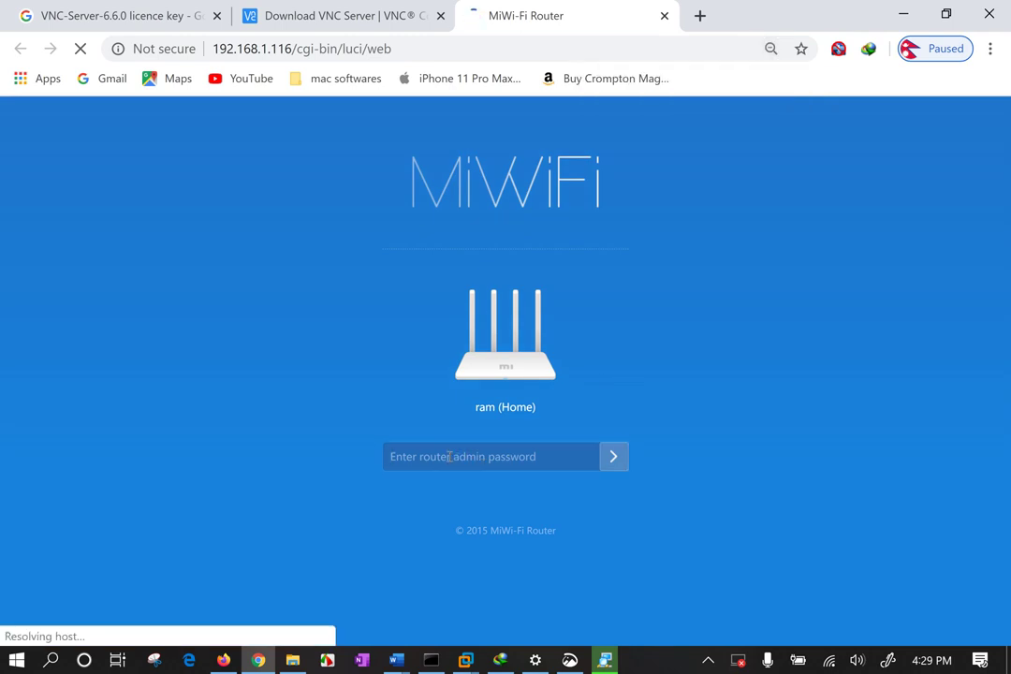
text(•••••••)
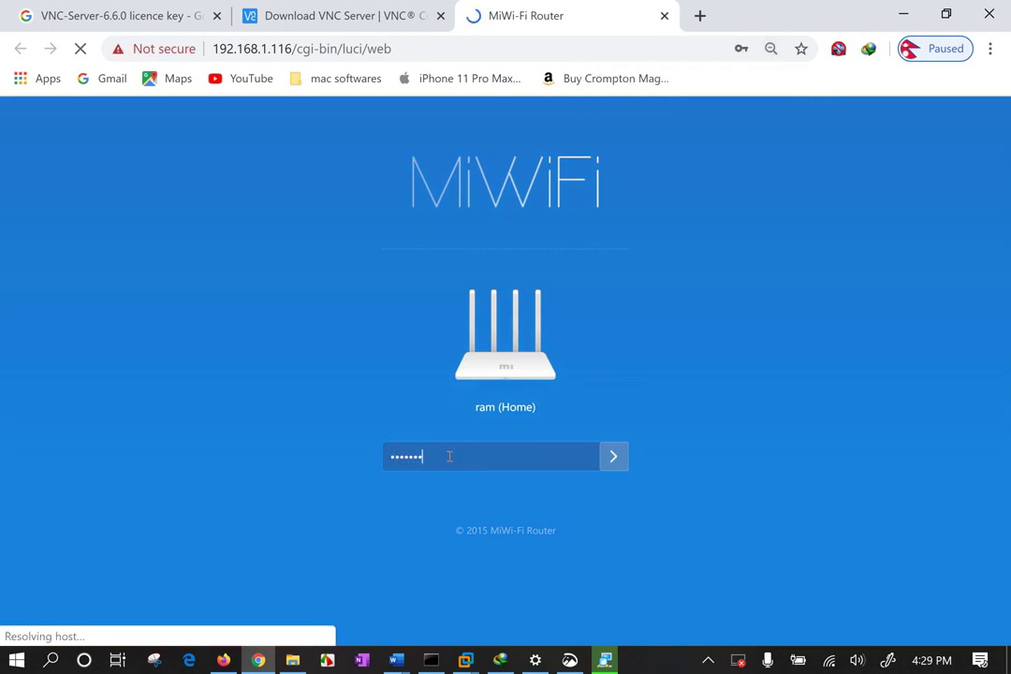
text(•••)
key(Return)
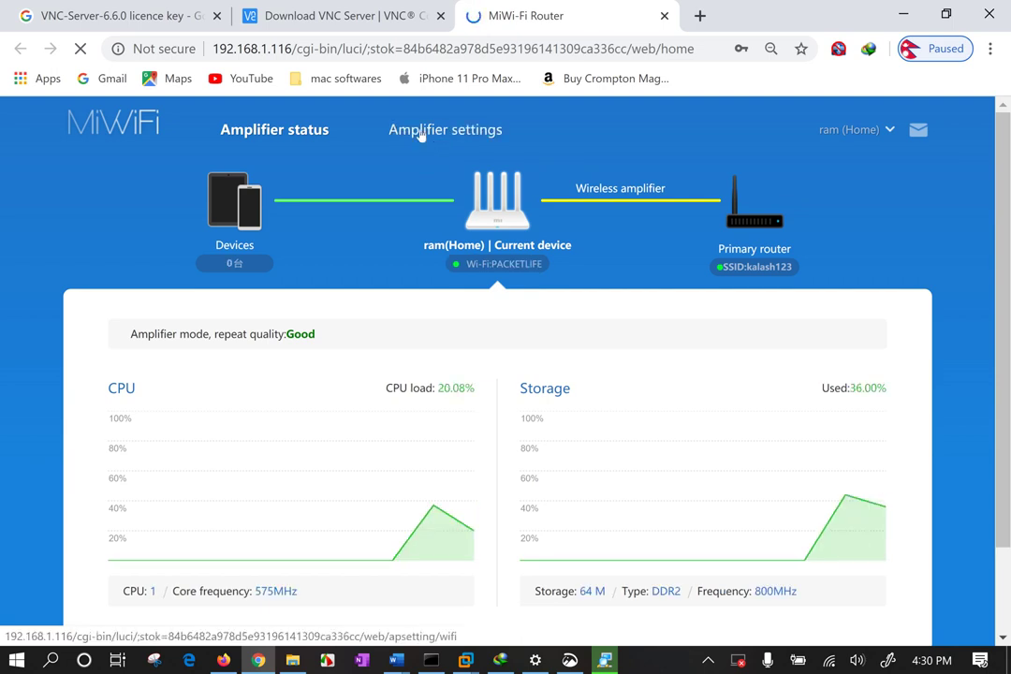
Go to the Amplifier settings and open its Network settings section.
click(422, 132)
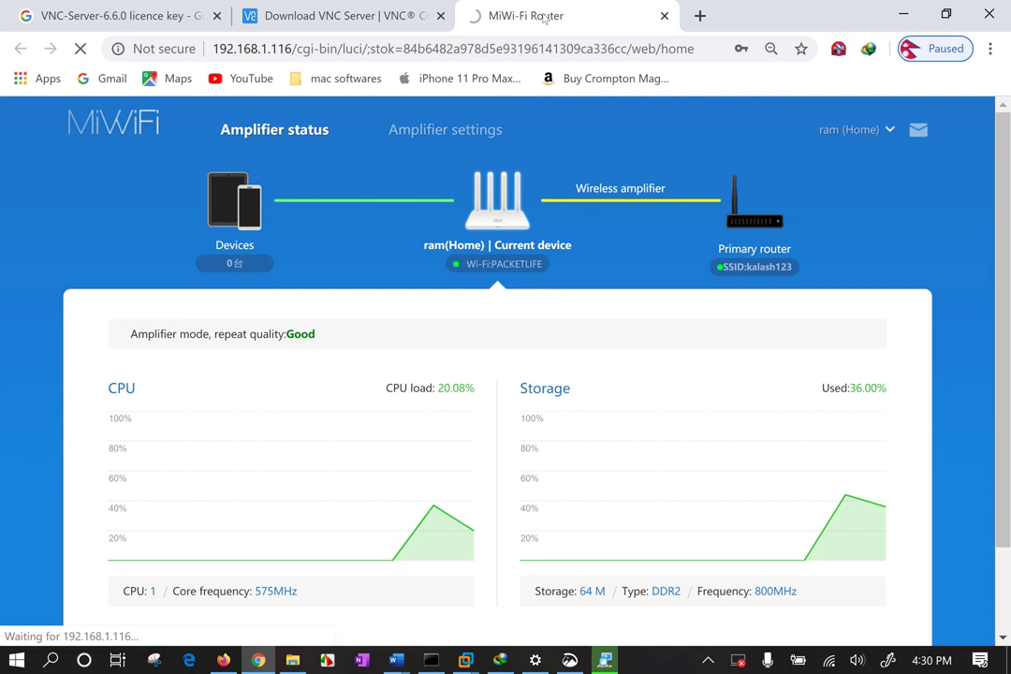
scroll(553, 371, down, 1)
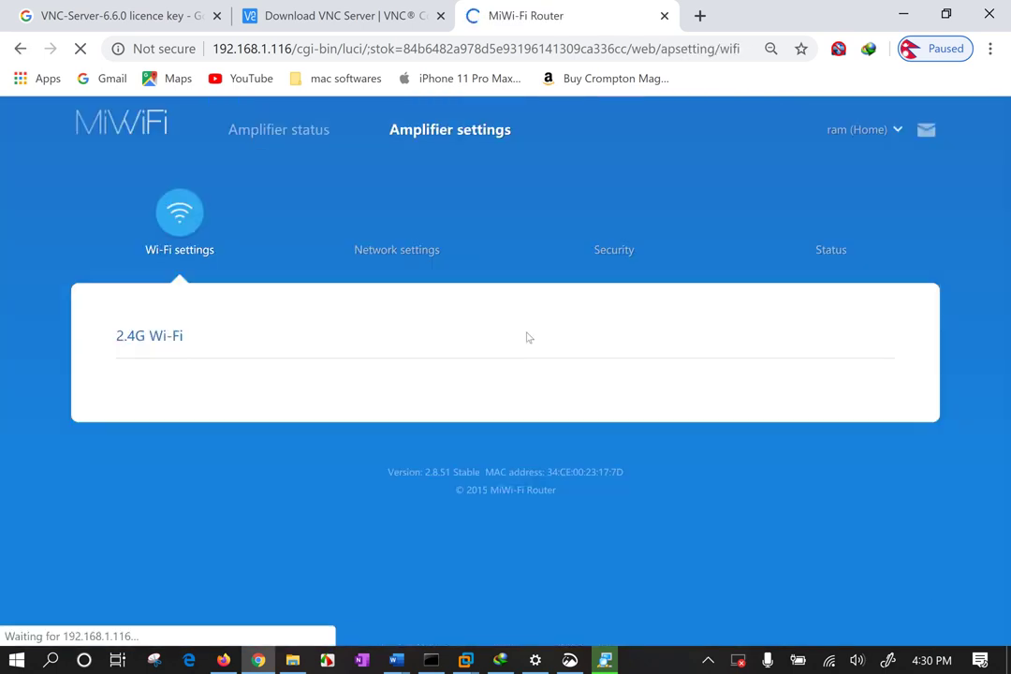
scroll(519, 309, down, 2)
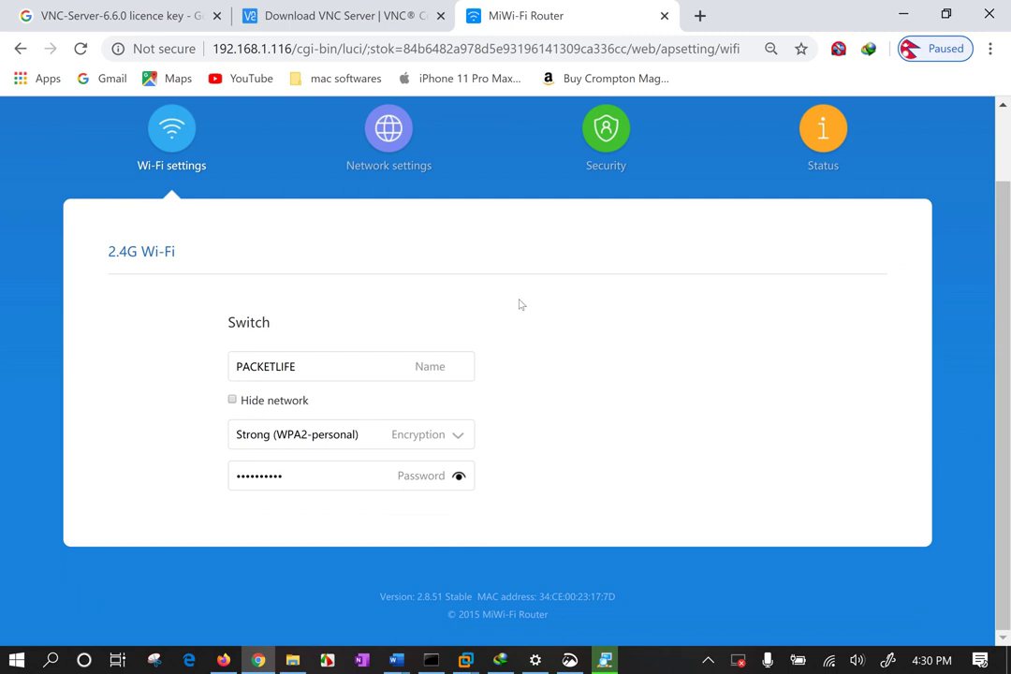
click(388, 131)
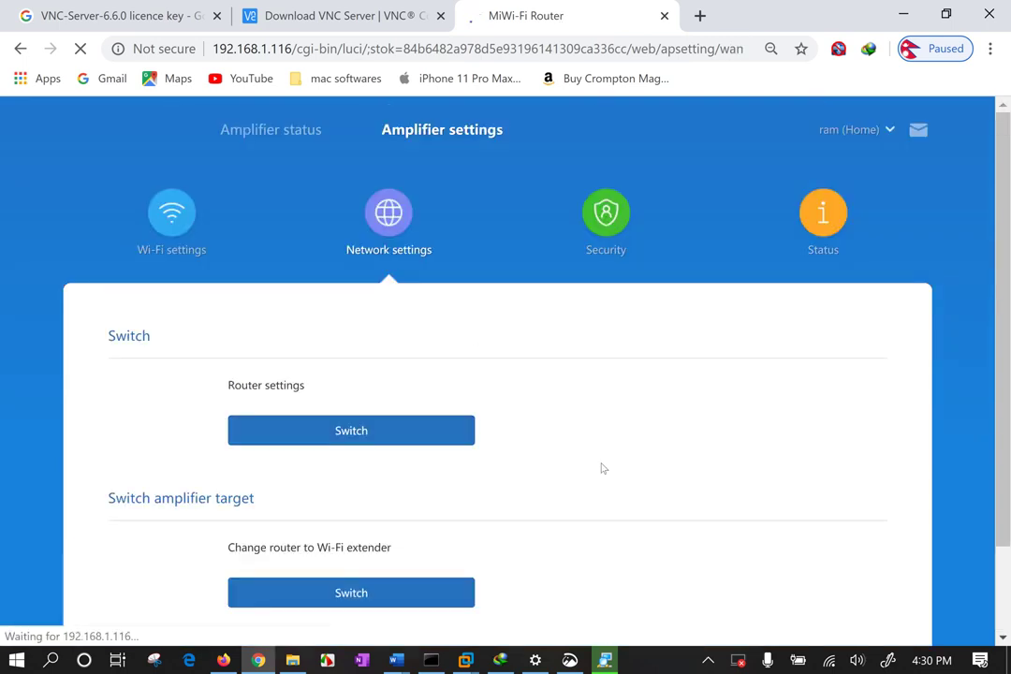
Under Router settings, bring up the Switch mode dialog.
scroll(603, 469, down, 2)
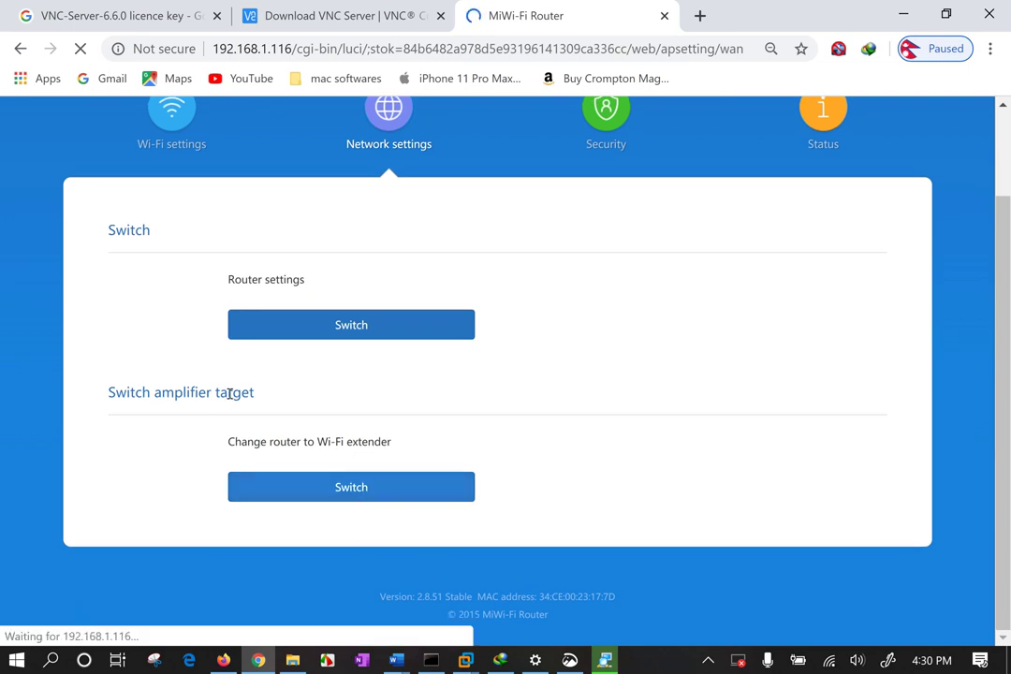
drag(109, 392, 224, 388)
click(273, 390)
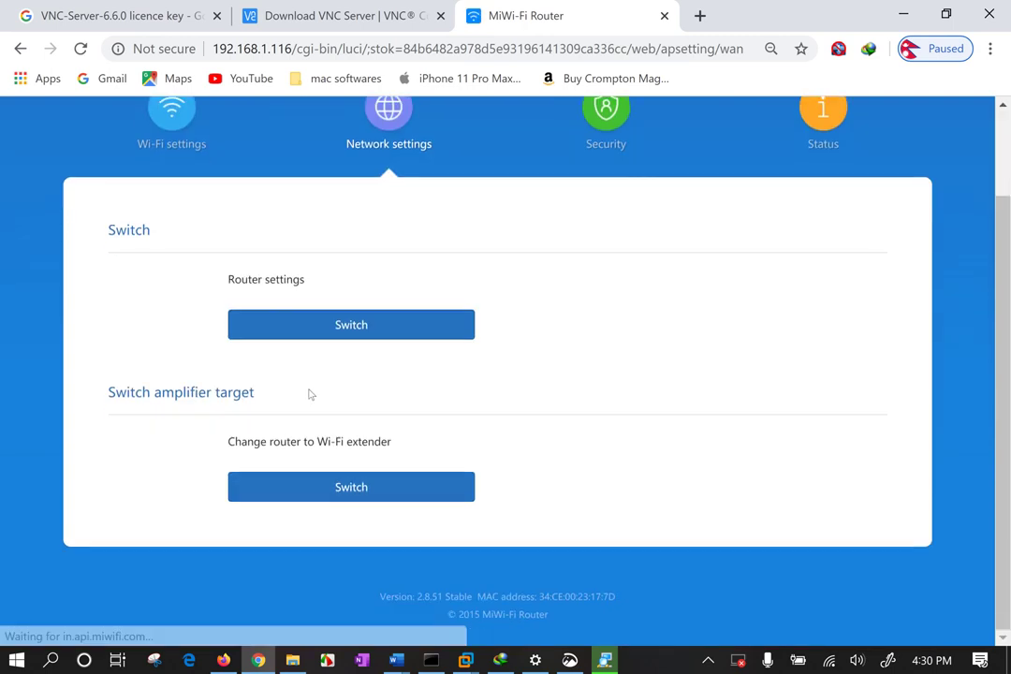
double_click(148, 393)
click(281, 393)
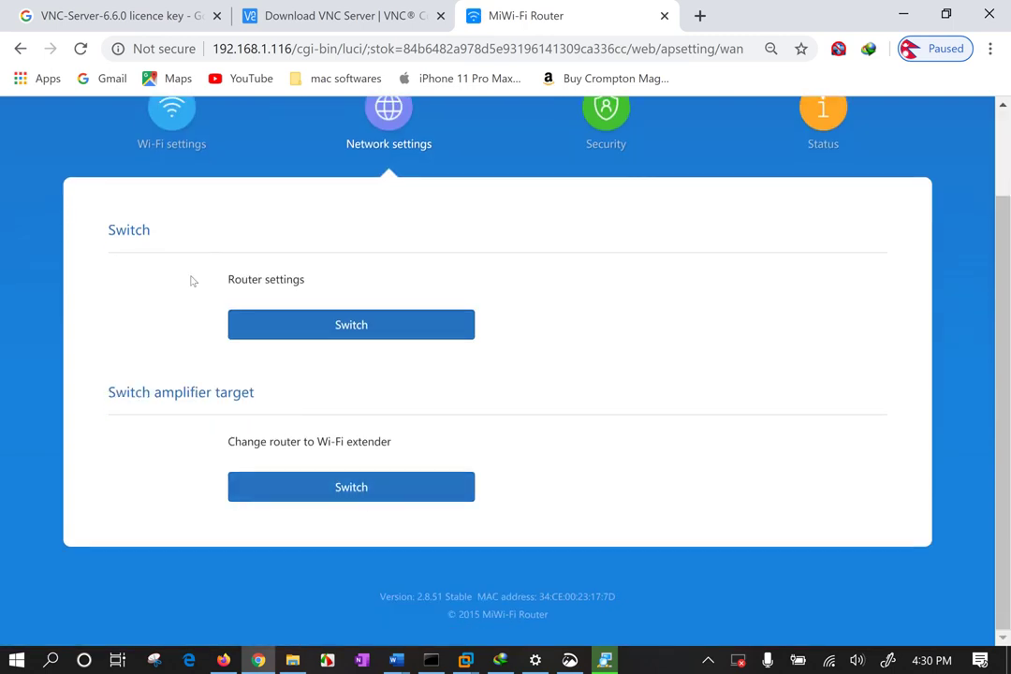
drag(192, 281, 363, 278)
click(398, 331)
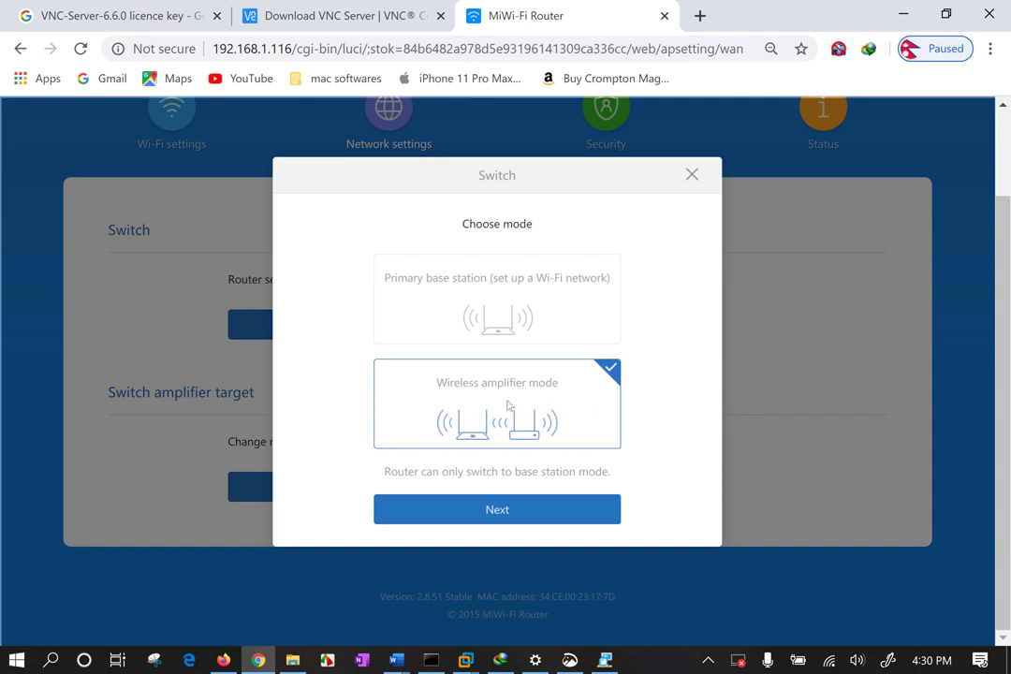
Switch the router to Primary base station mode, confirming the change, and bring up the Windows Wi-Fi list.
click(499, 315)
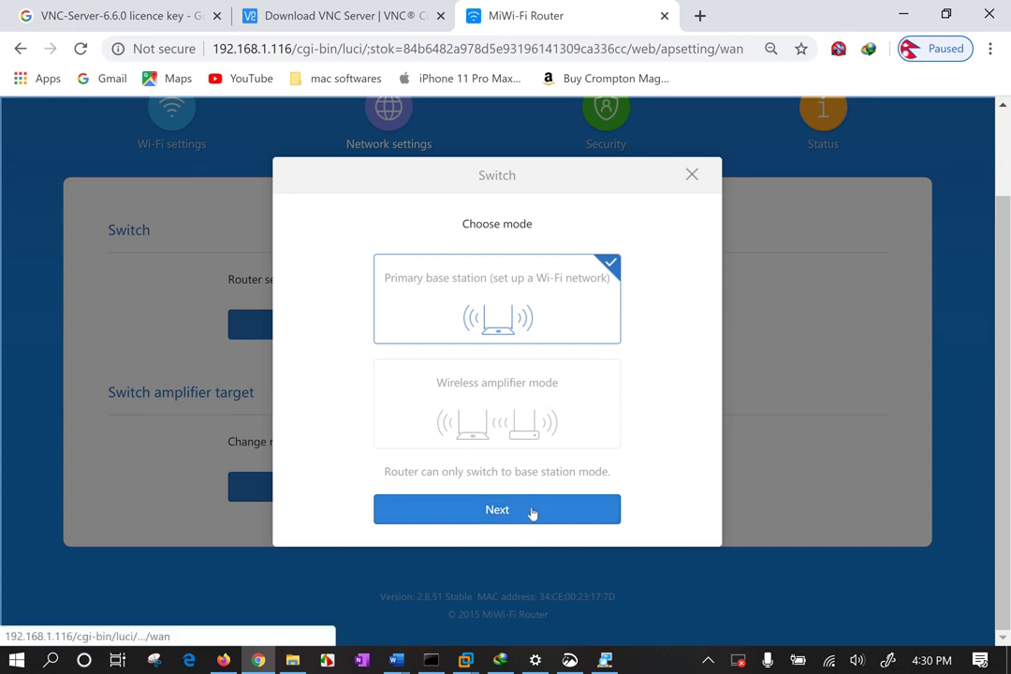
click(532, 513)
click(443, 419)
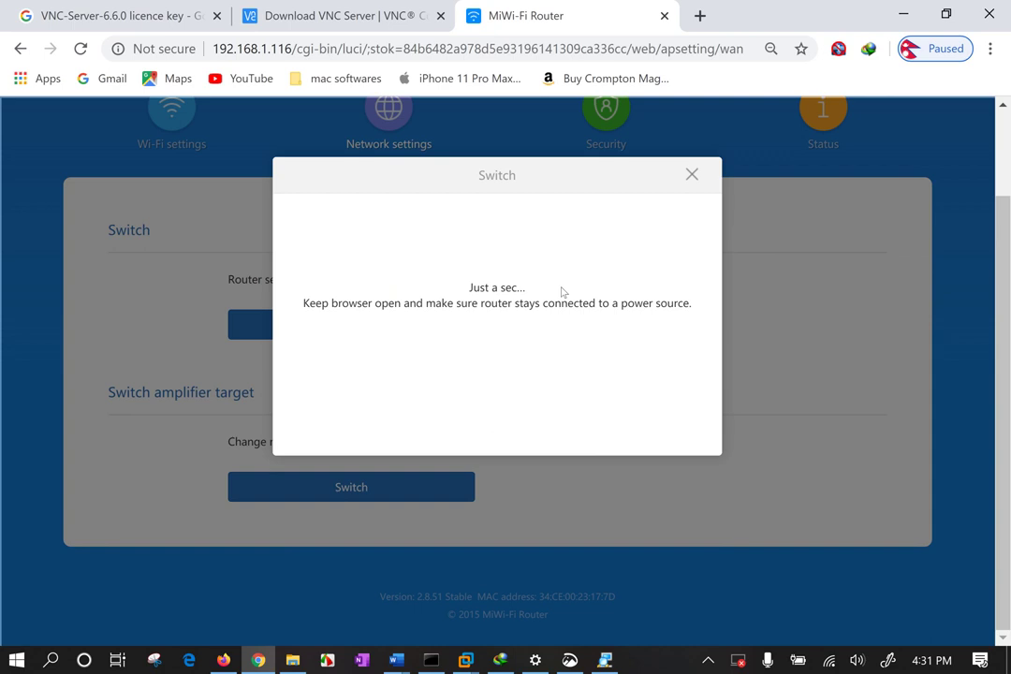
click(829, 660)
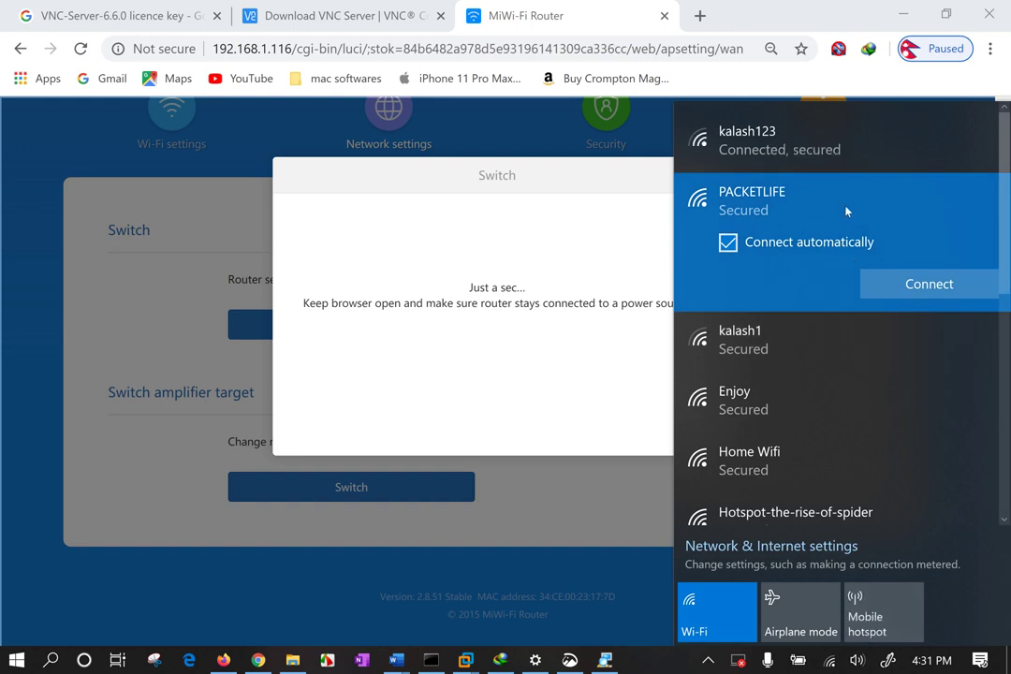
Try connecting to PACKETLIFE twice and acknowledge the base station mode switch message.
click(864, 285)
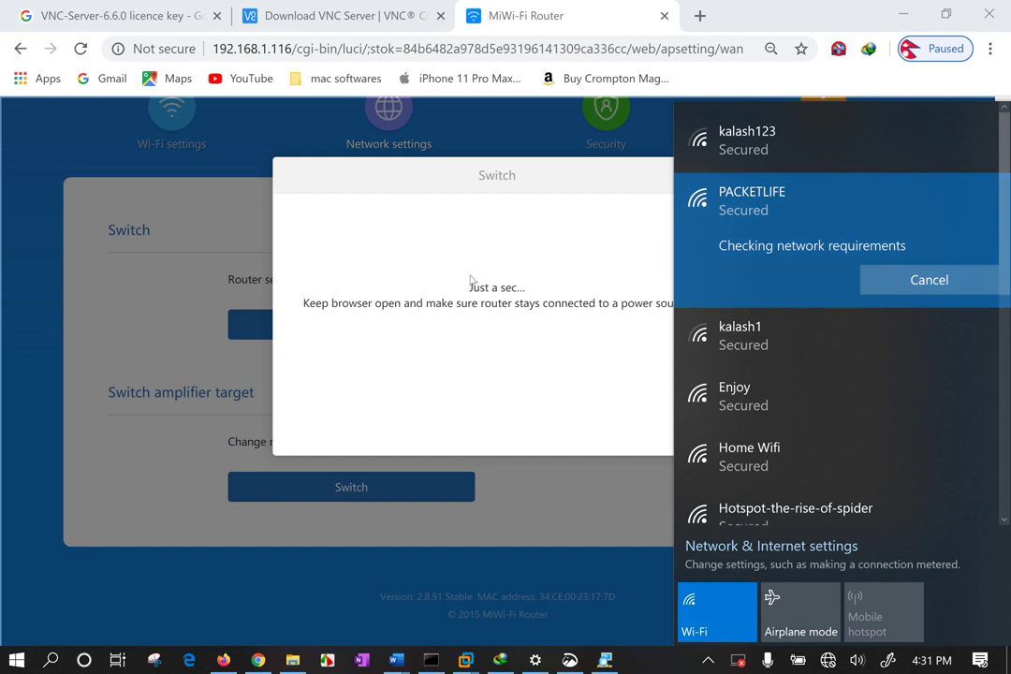
scroll(812, 354, down, 5)
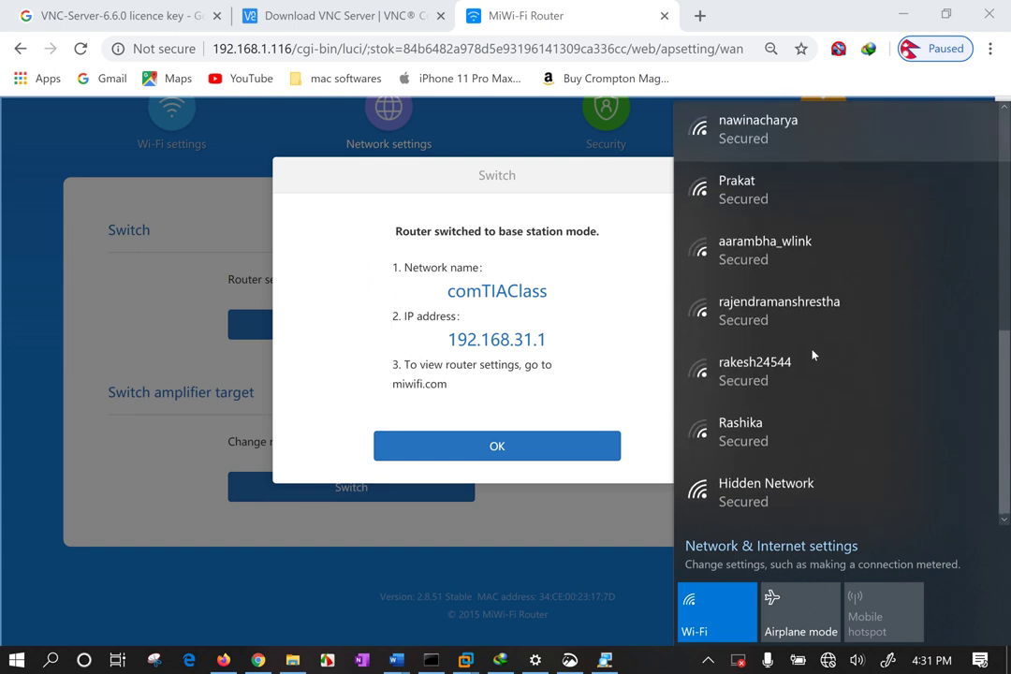
click(533, 315)
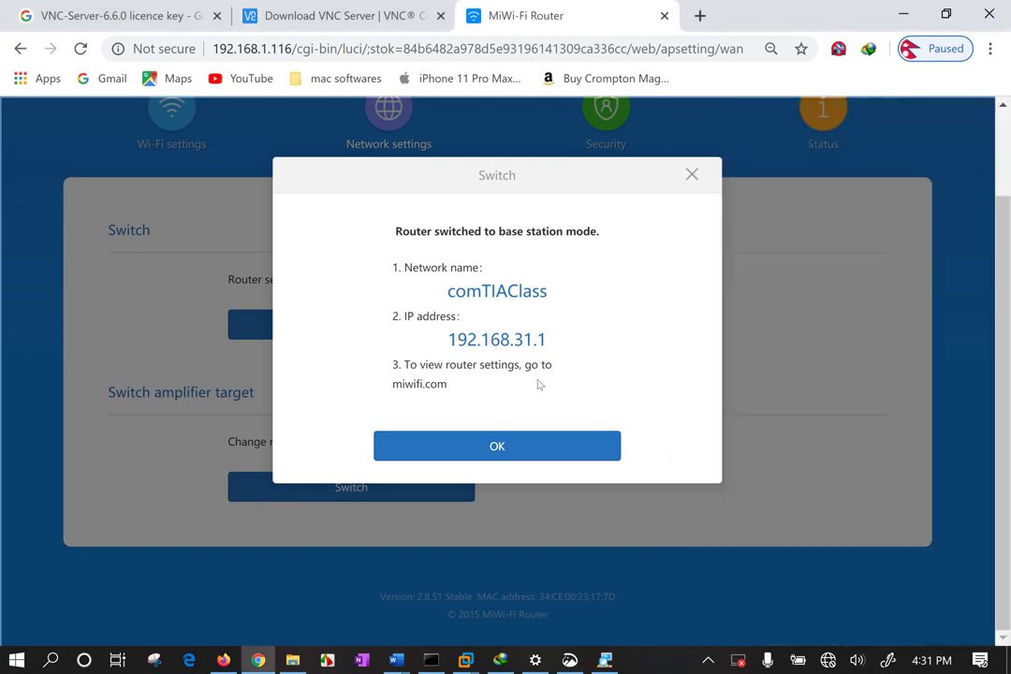
click(830, 660)
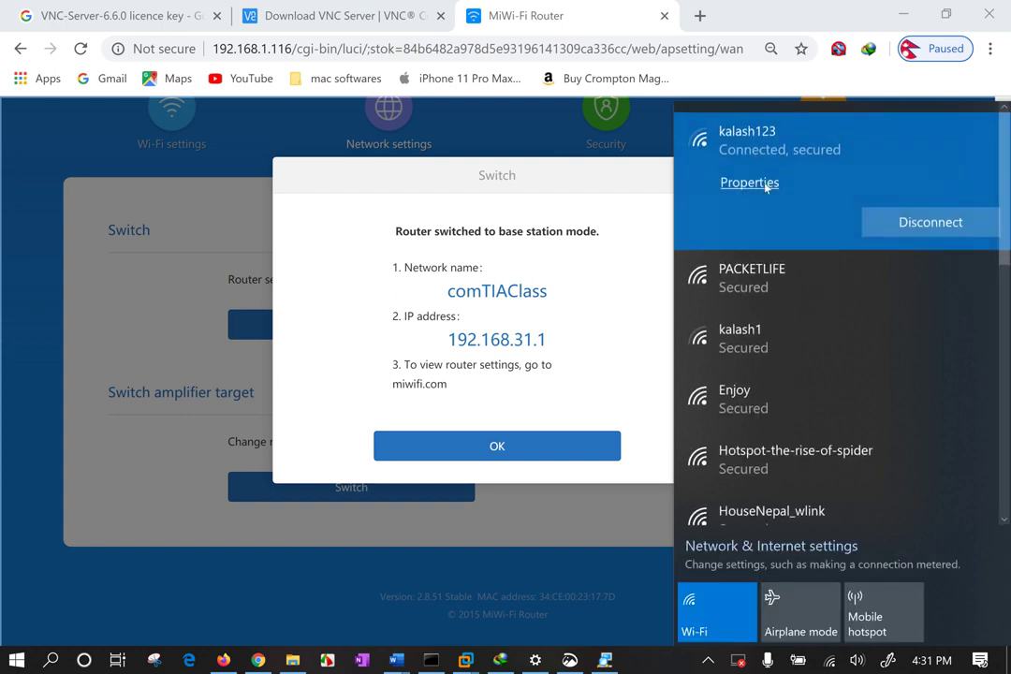
click(780, 292)
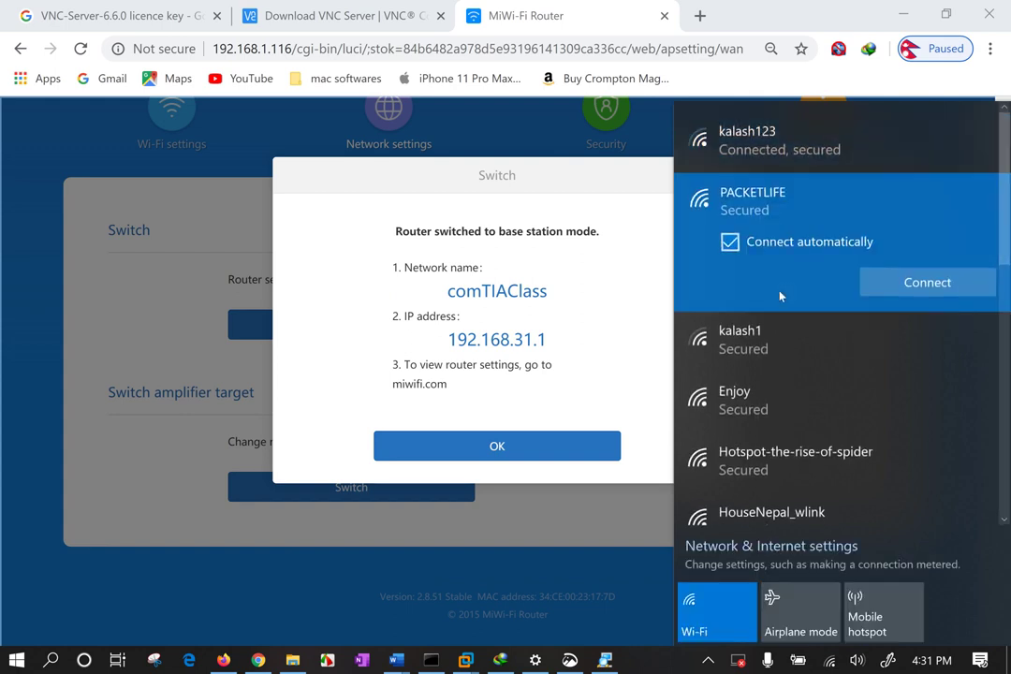
click(926, 284)
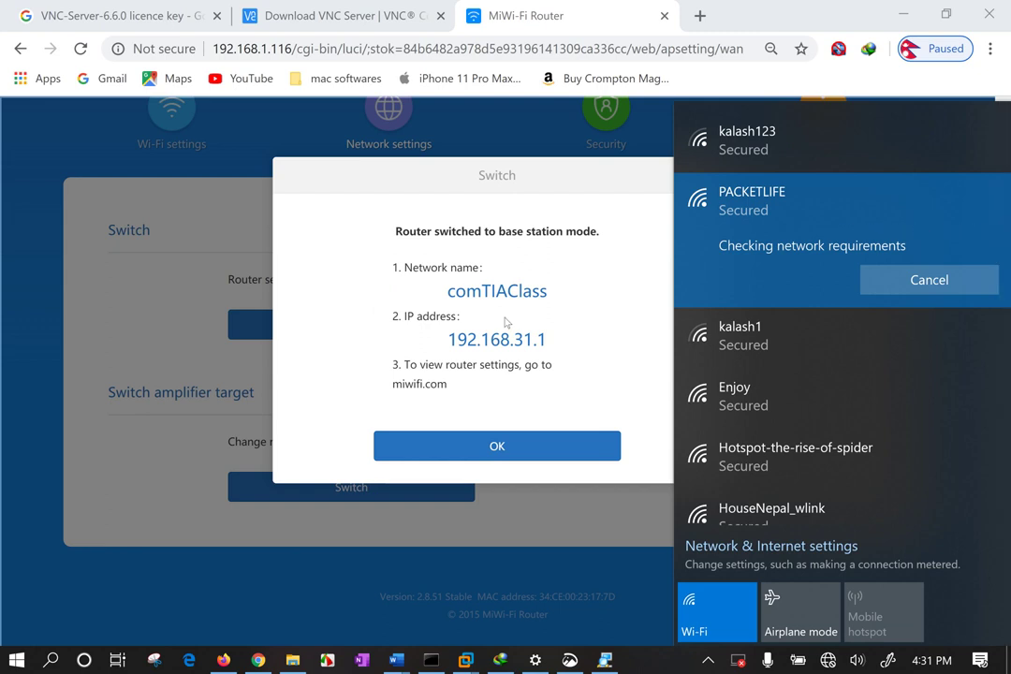
scroll(684, 361, down, 3)
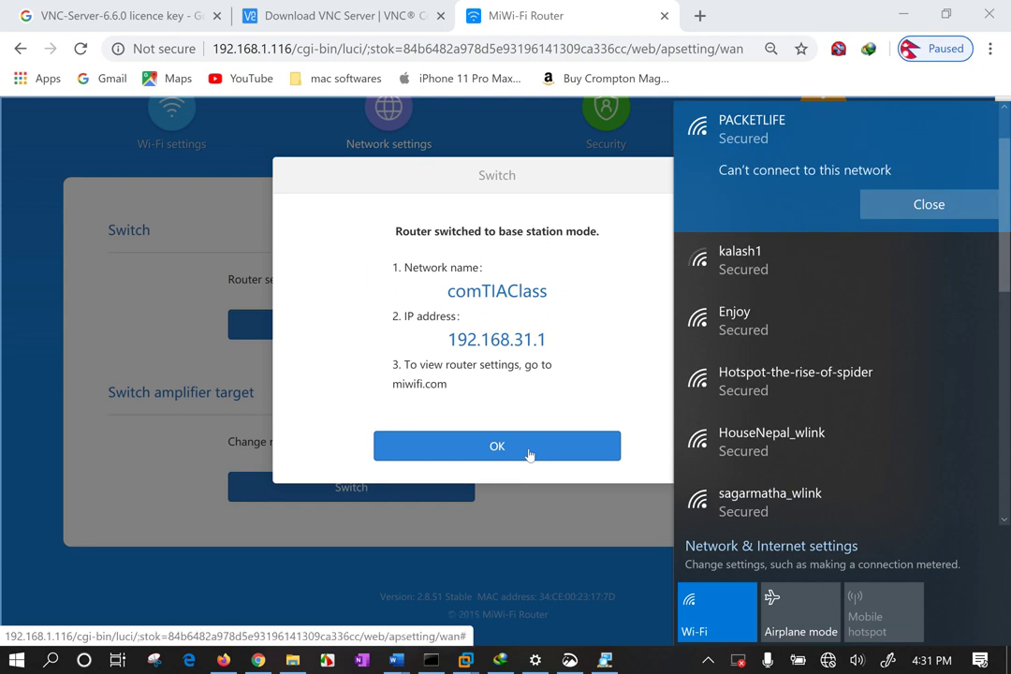
click(529, 447)
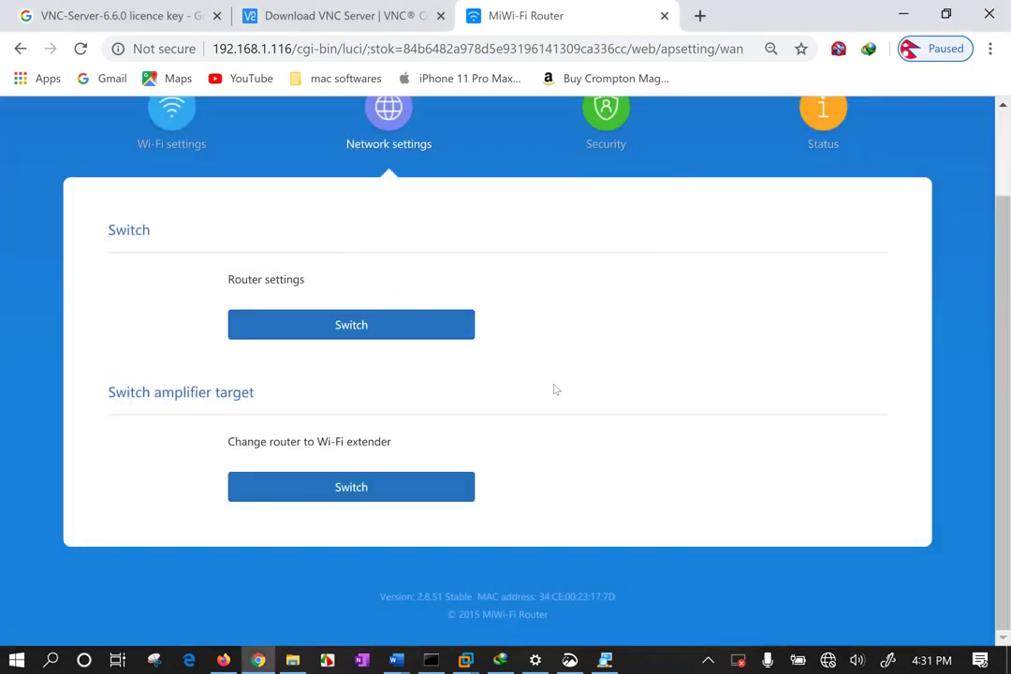
From the Windows Wi-Fi list, connect to comTIAClass and submit its security key.
click(821, 662)
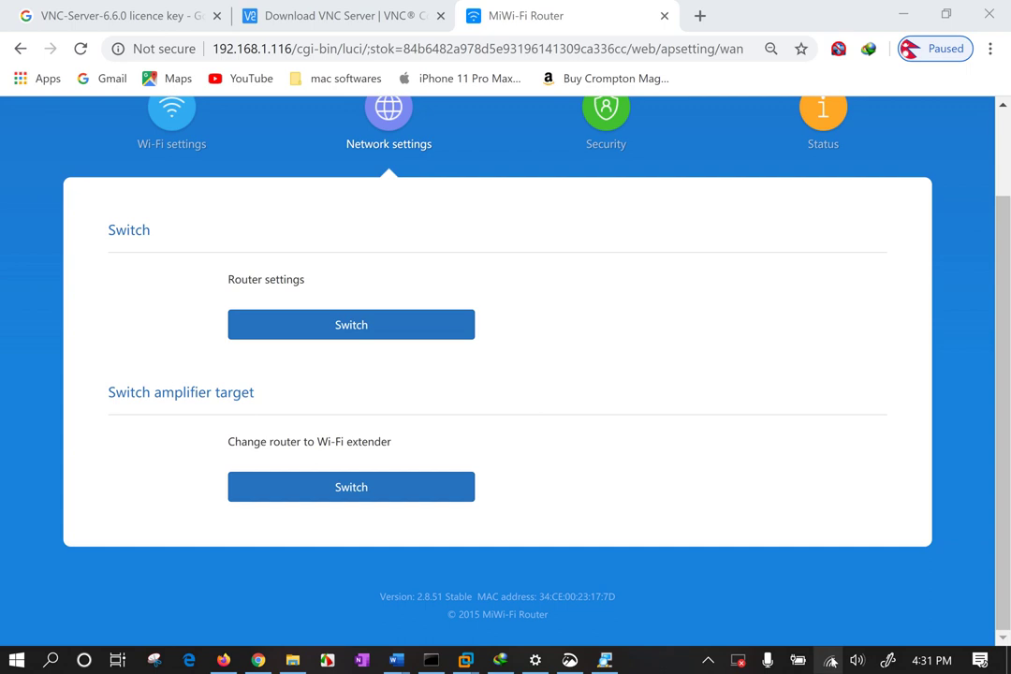
click(798, 661)
click(830, 661)
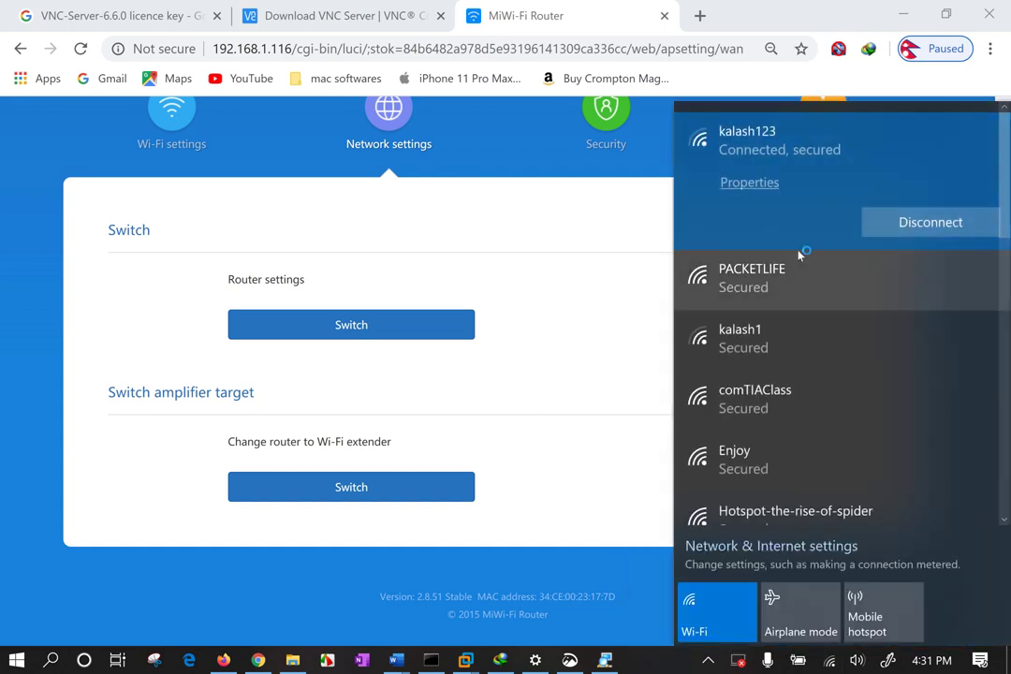
scroll(793, 281, down, 2)
click(796, 276)
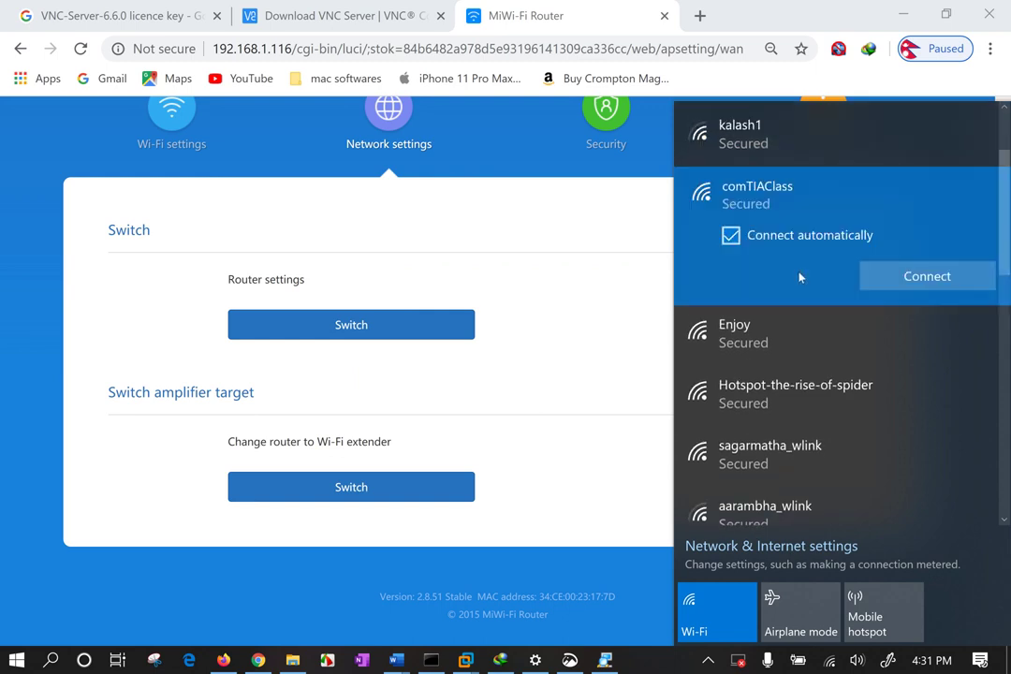
click(918, 274)
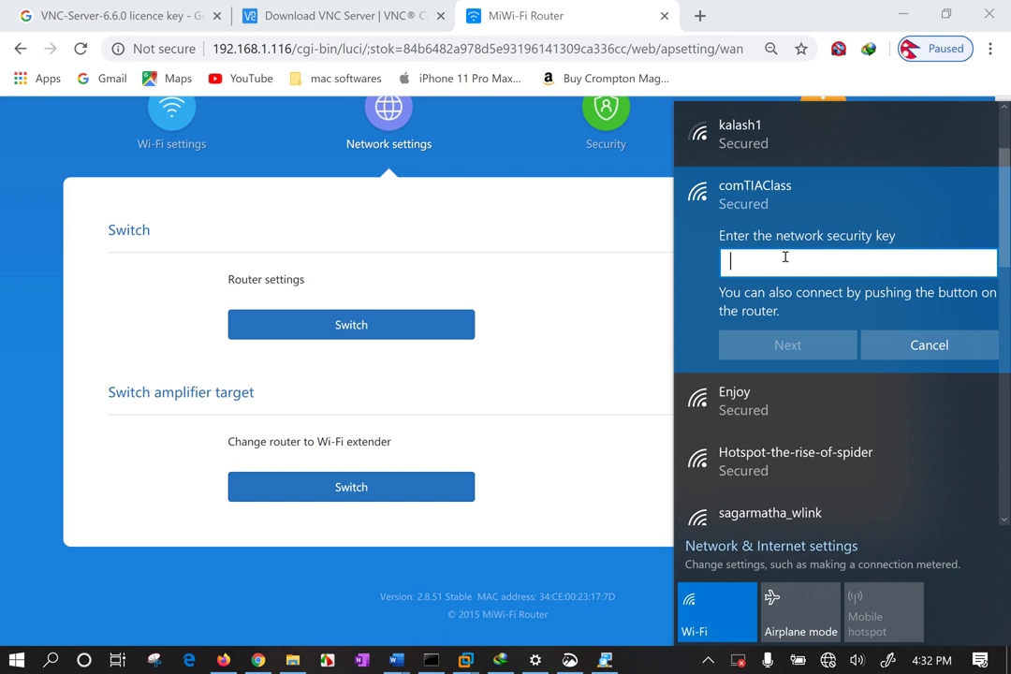
text(********)
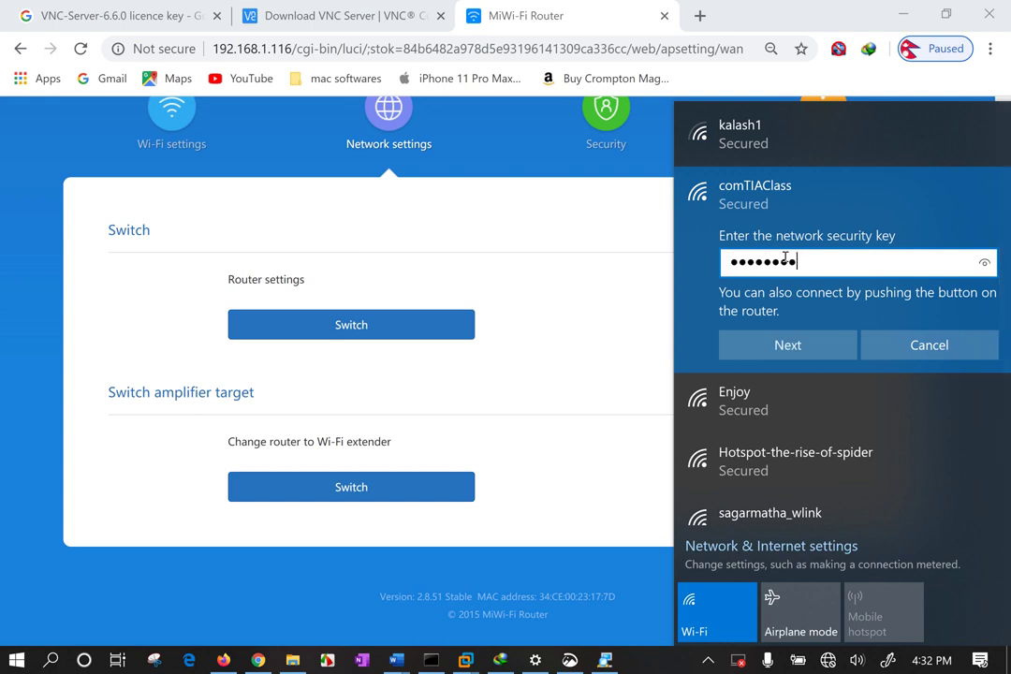
text(***)
key(Return)
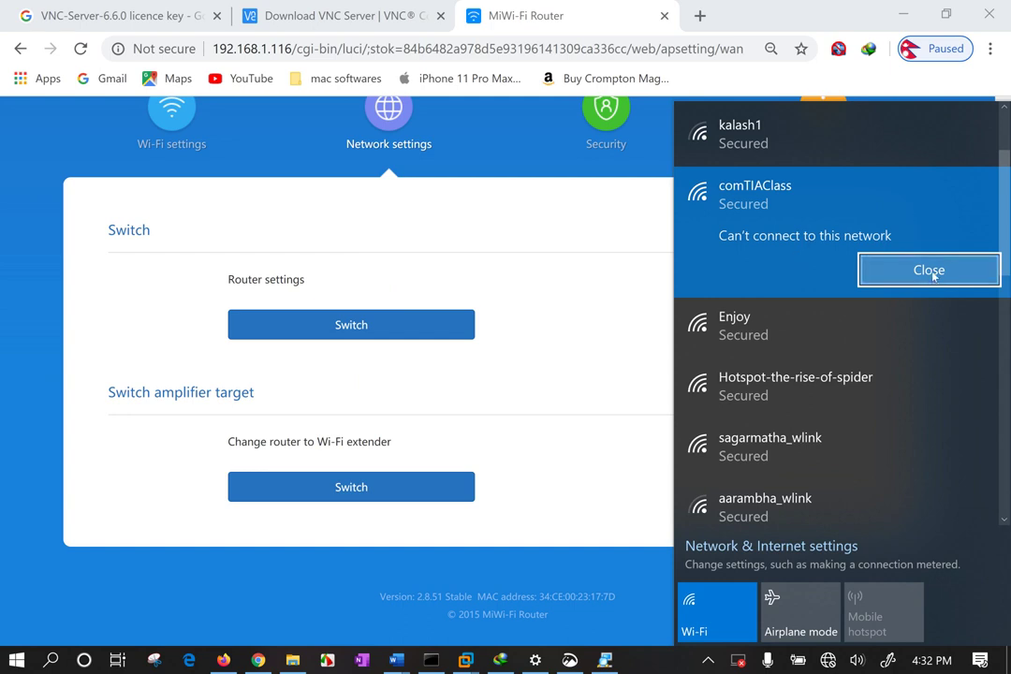
Dismiss the connection error, confirm comTIAClass shows connected, and close the Wi-Fi list.
click(906, 270)
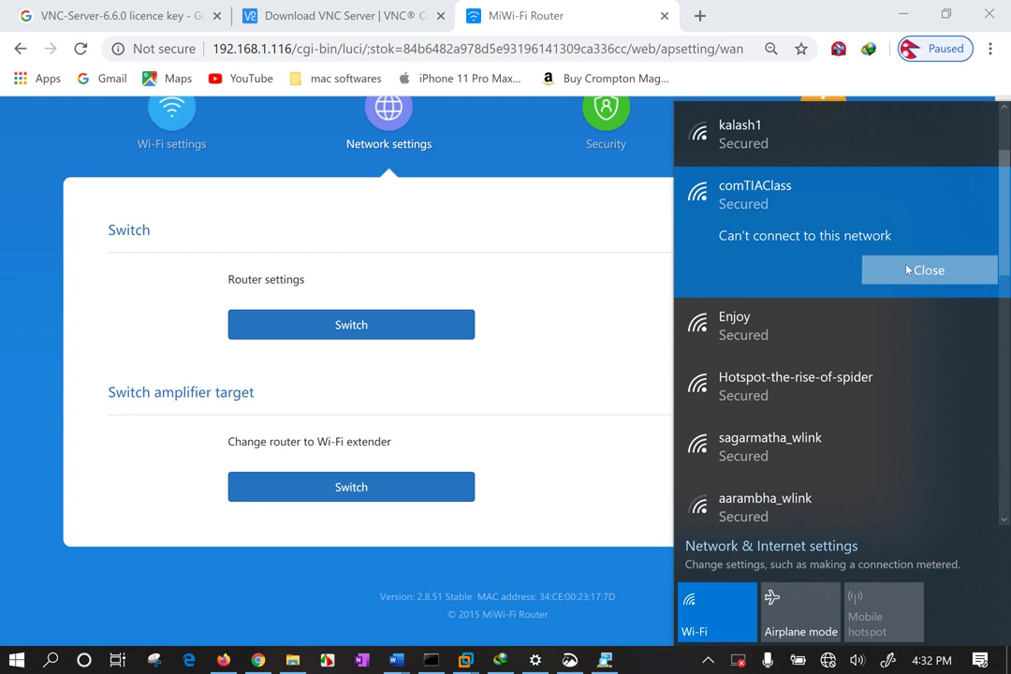
click(829, 187)
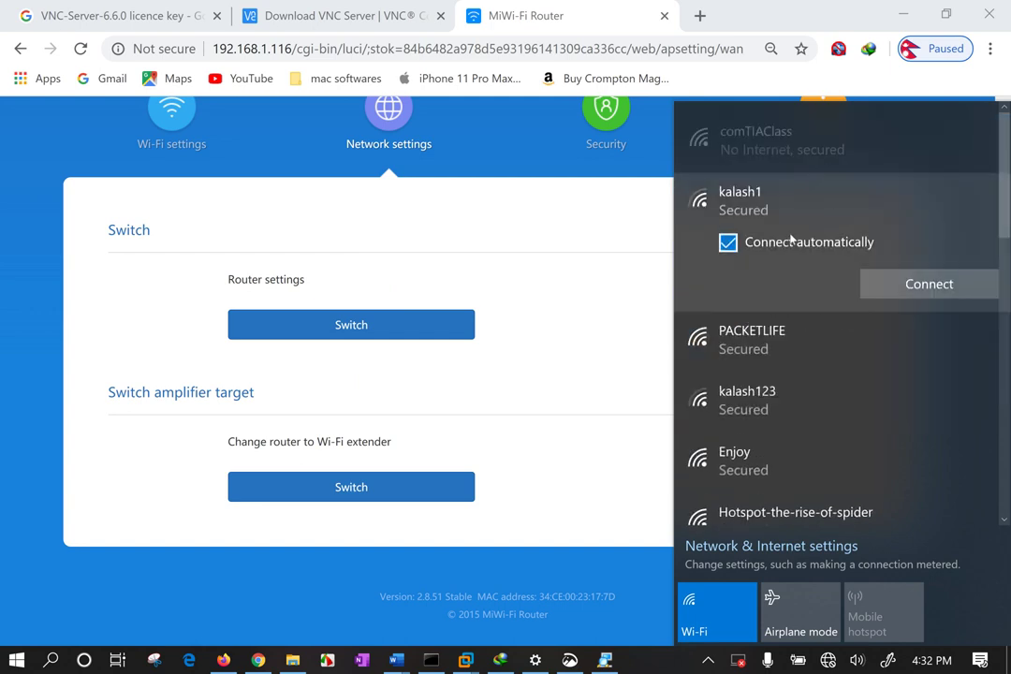
click(791, 165)
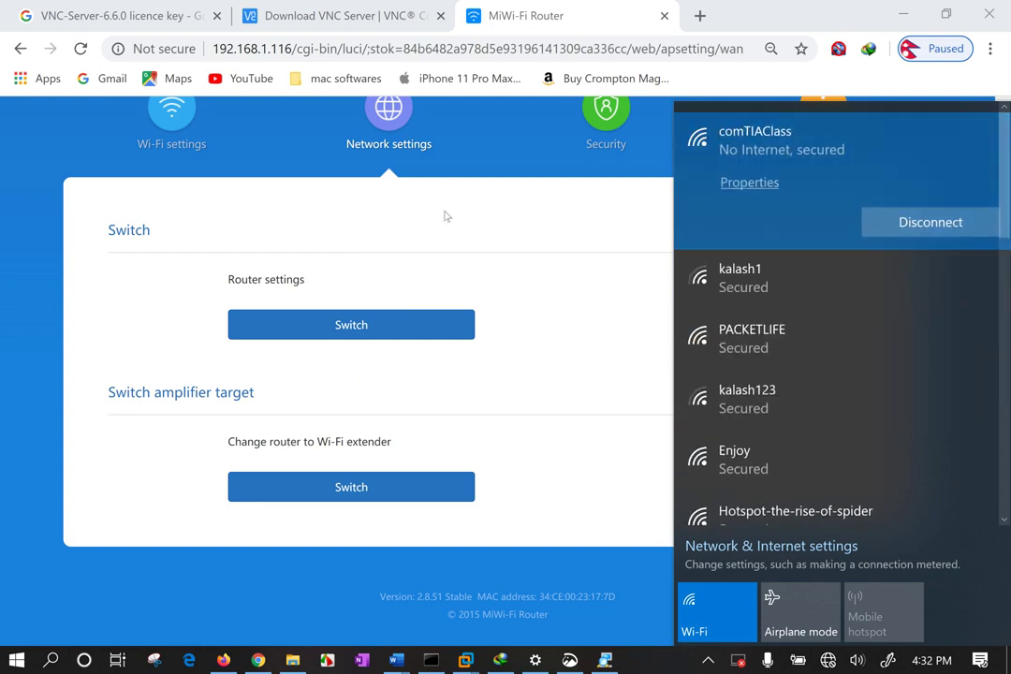
click(412, 237)
scroll(431, 263, up, 2)
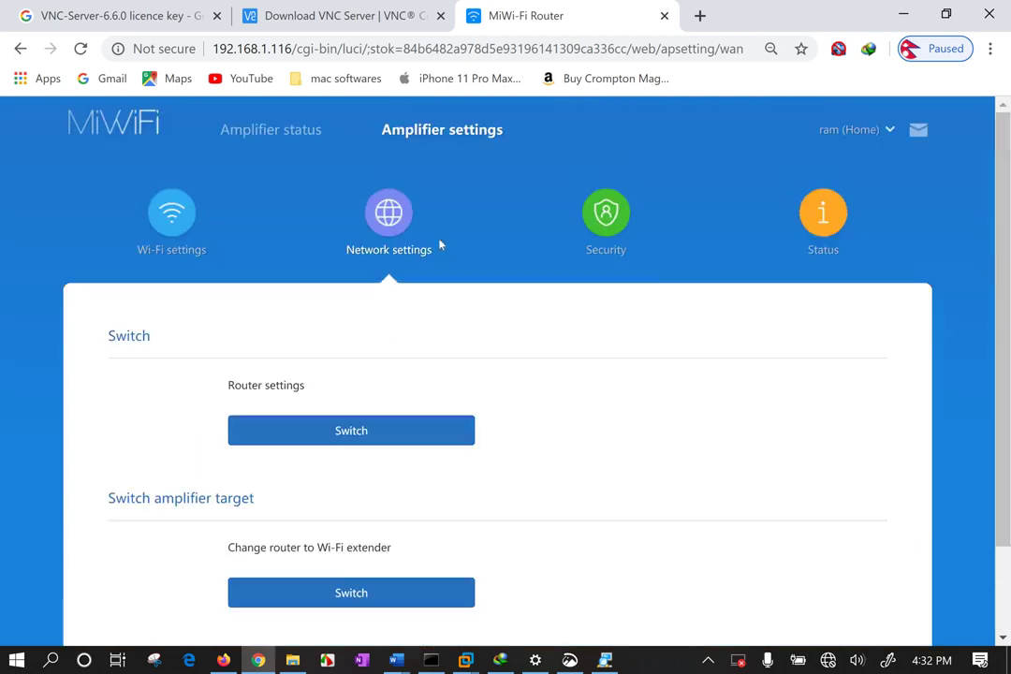
Open the amplifier's Wi-Fi settings page, checking the Windows network list along the way.
click(181, 228)
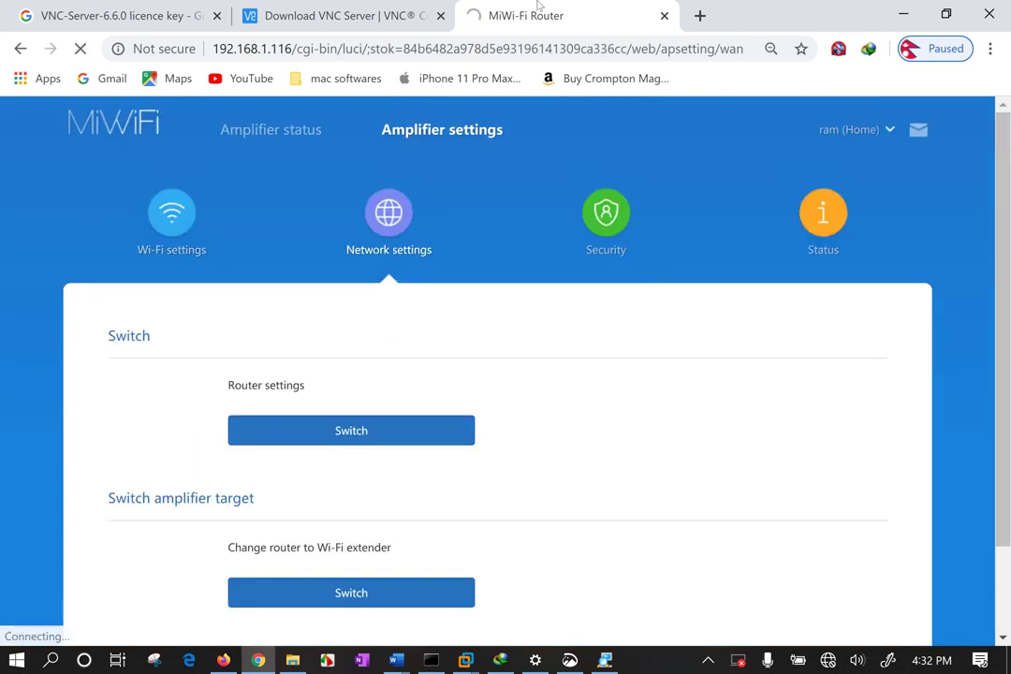
click(826, 661)
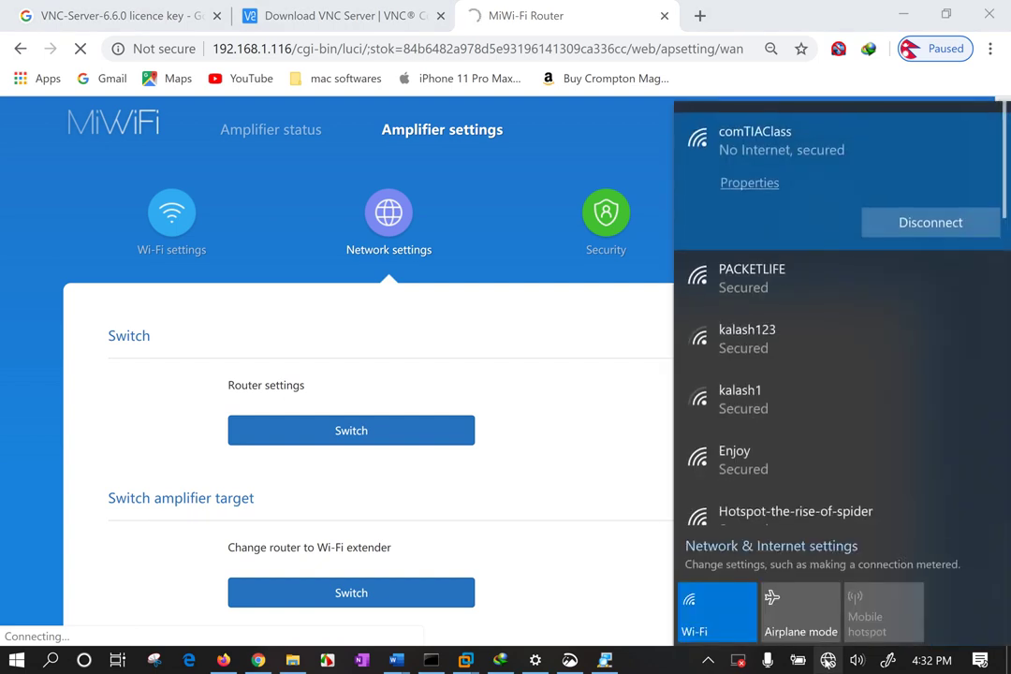
click(577, 379)
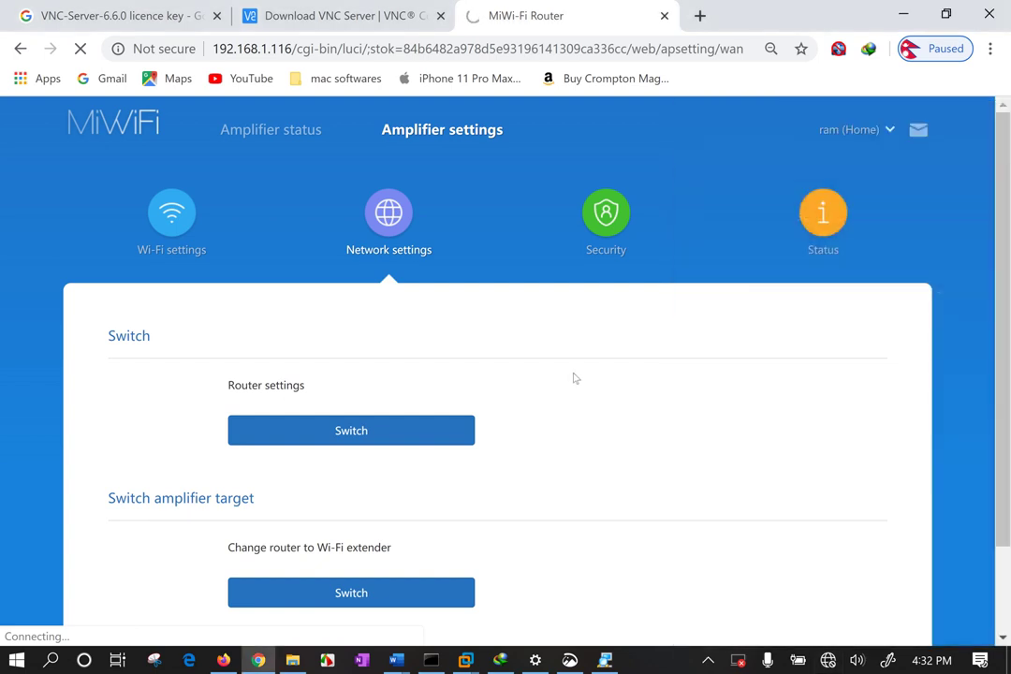
click(171, 234)
Trim the page path from the address and change it to 192.168.31.1 to load the main router.
drag(298, 49, 958, 79)
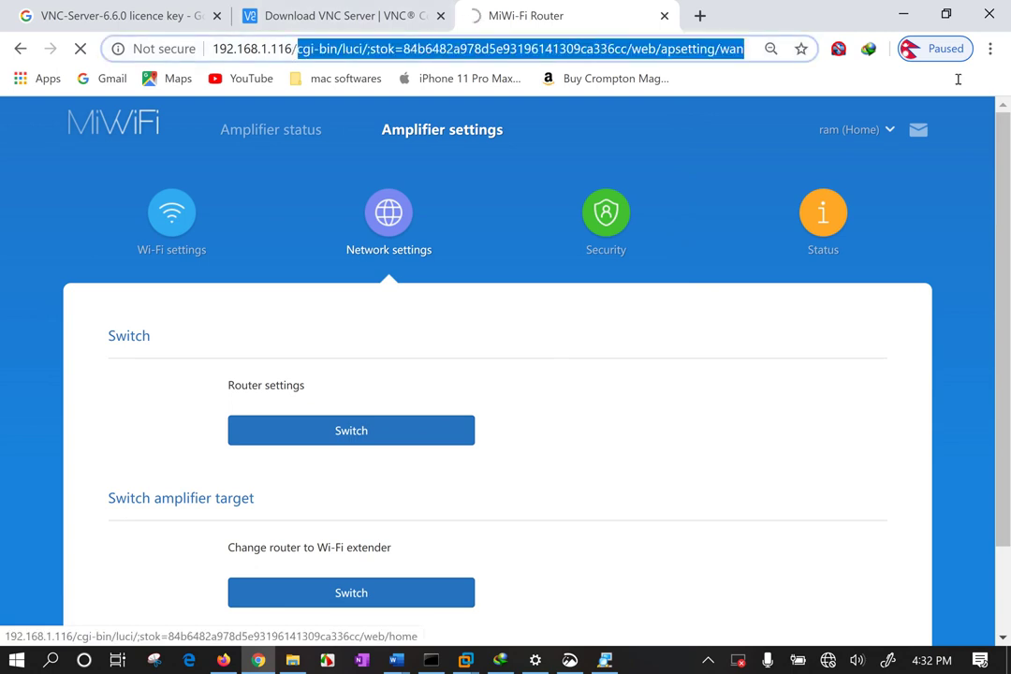
key(BackSpace)
key(Return)
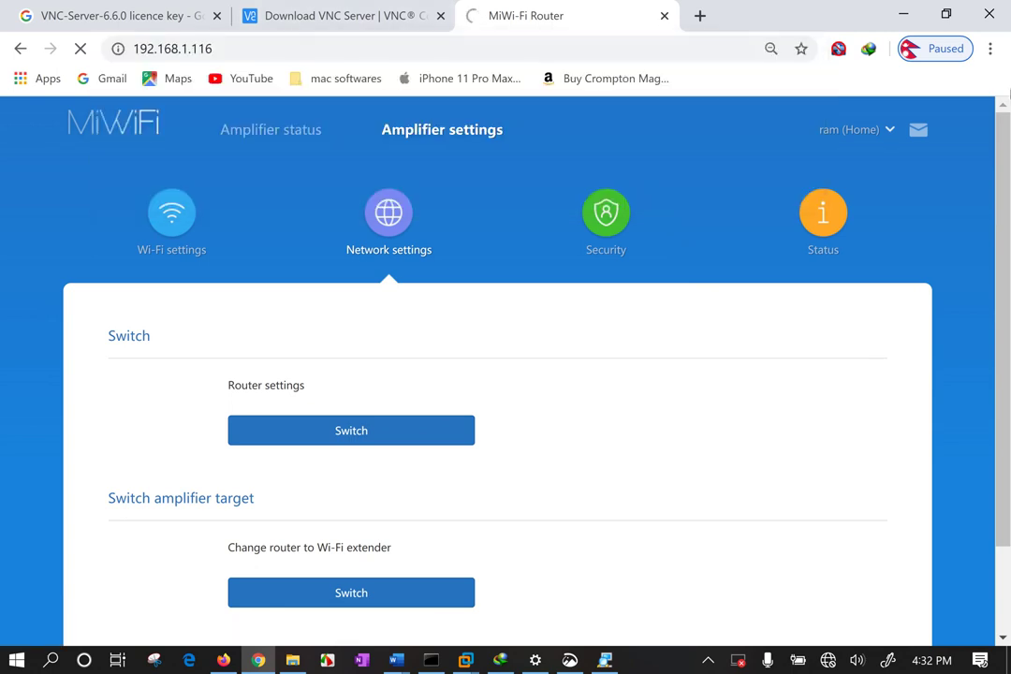
drag(181, 49, 383, 75)
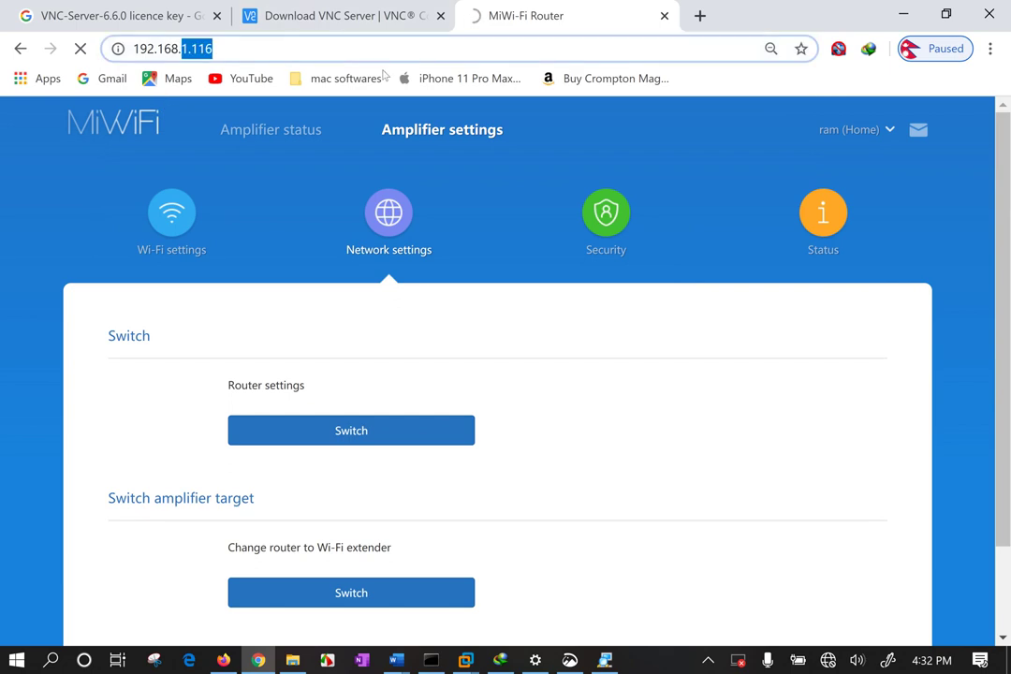
text(31.1)
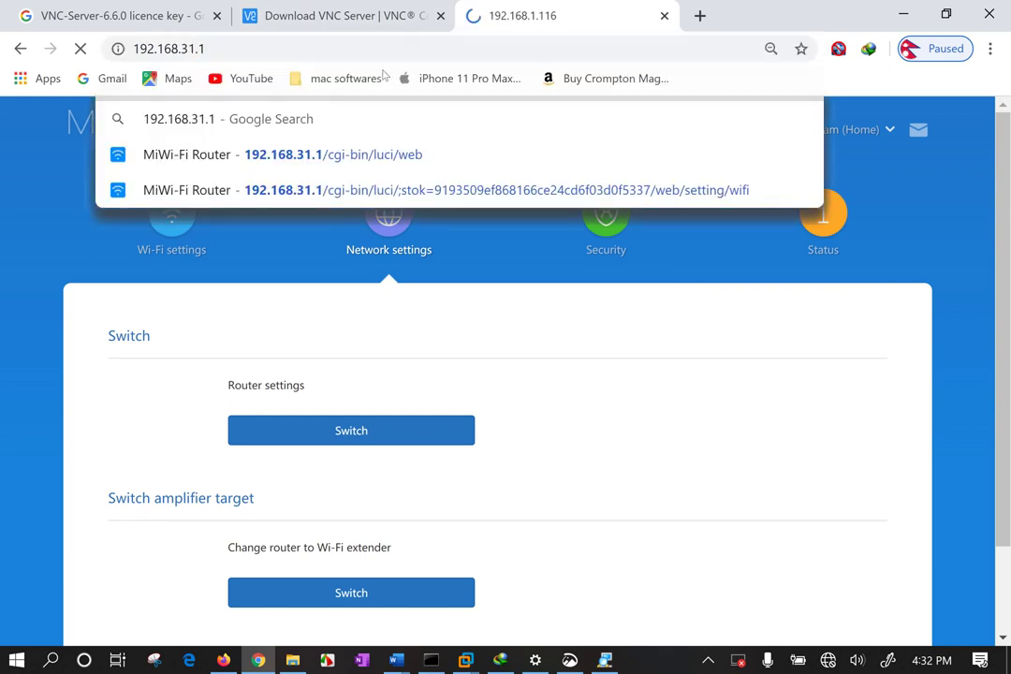
key(Return)
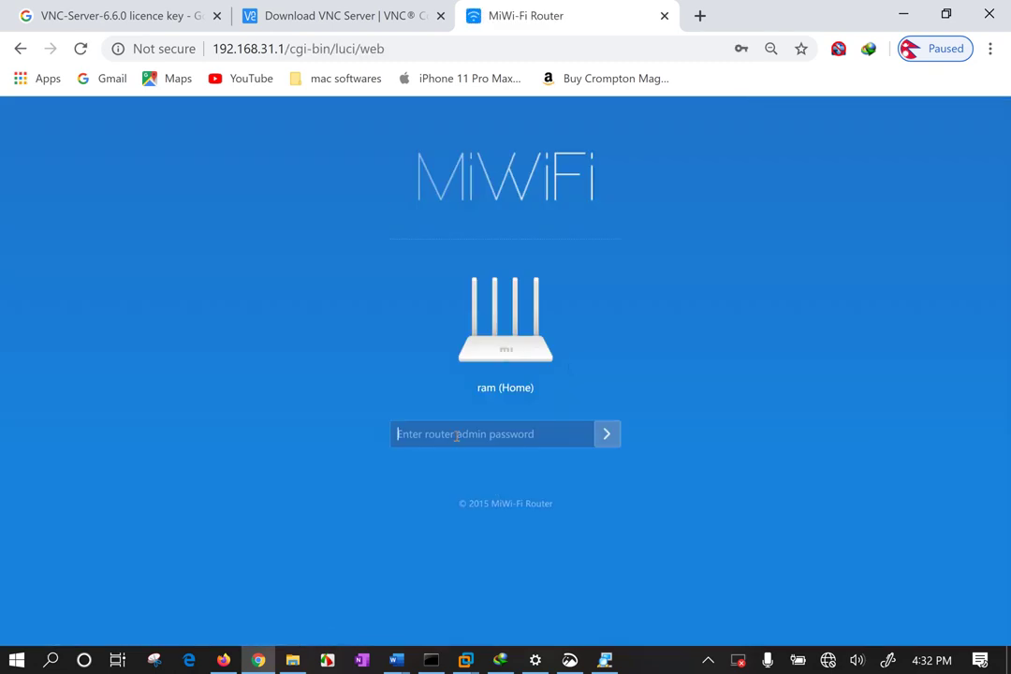
Log in to the router at 192.168.31.1 with the admin password and review the Status dashboard.
click(457, 435)
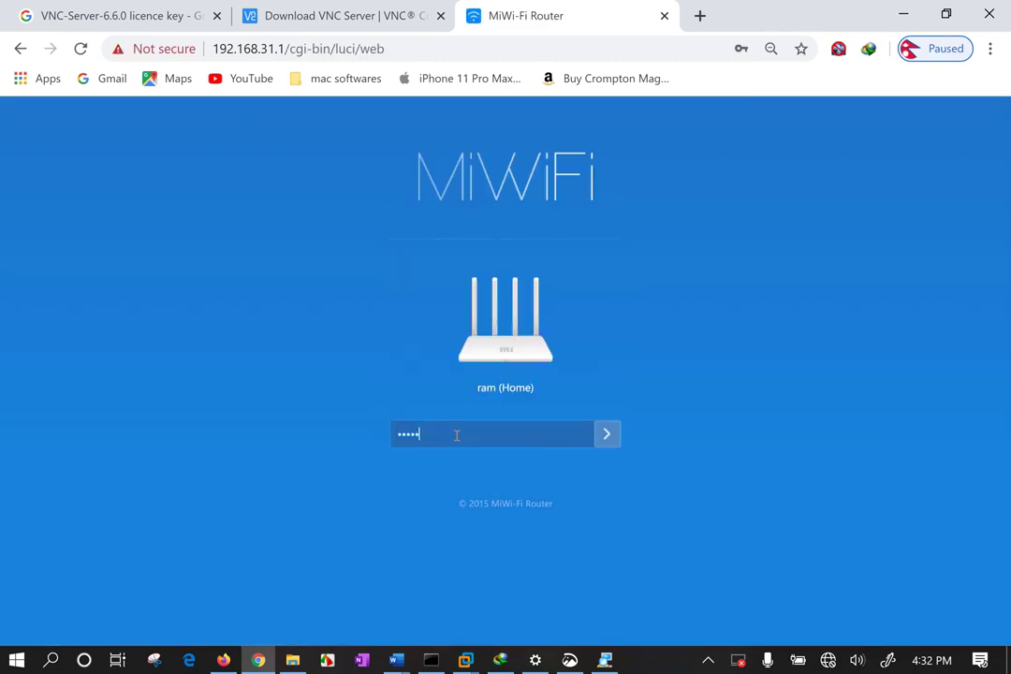
key(BackSpace)
key(BackSpace)
key(BackSpace)
key(BackSpace)
key(BackSpace)
key(BackSpace)
key(BackSpace)
key(BackSpace)
key(Return)
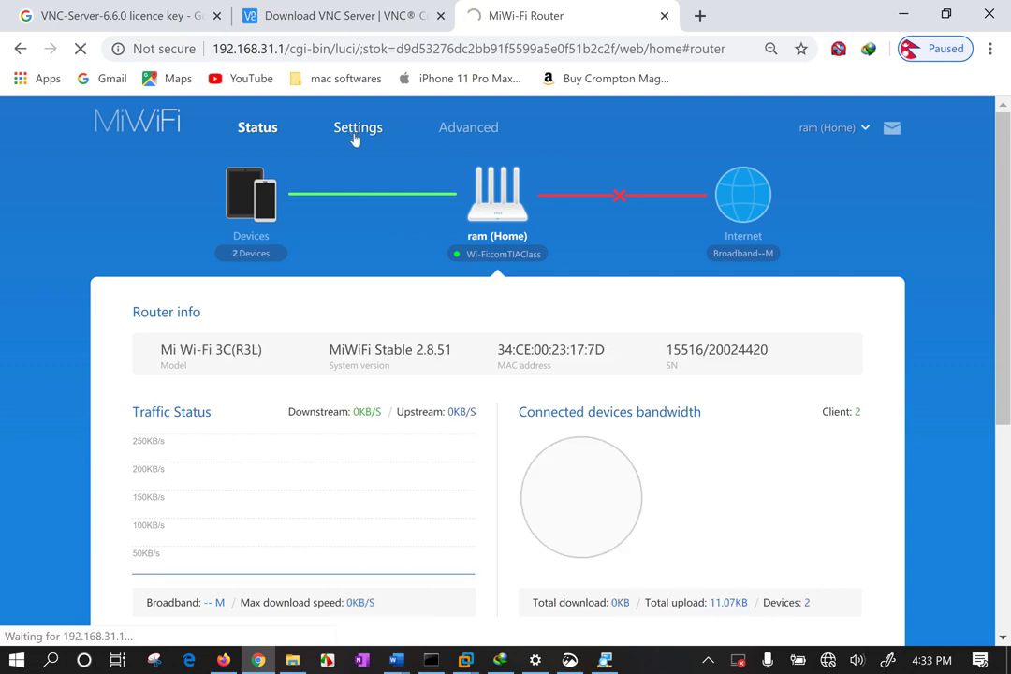
scroll(429, 316, down, 4)
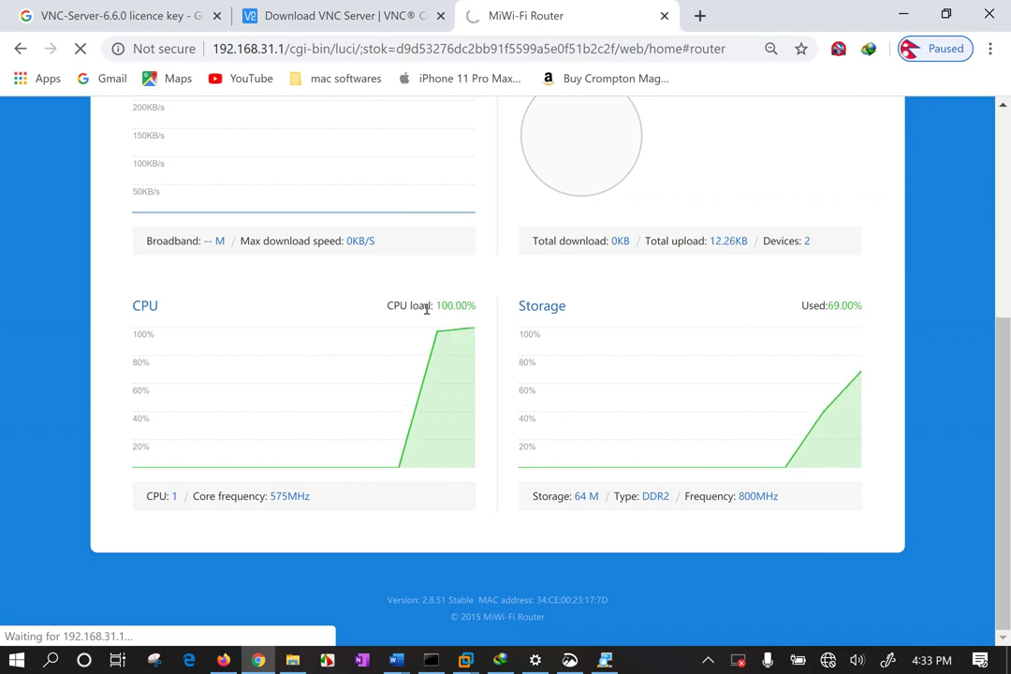
scroll(427, 309, up, 5)
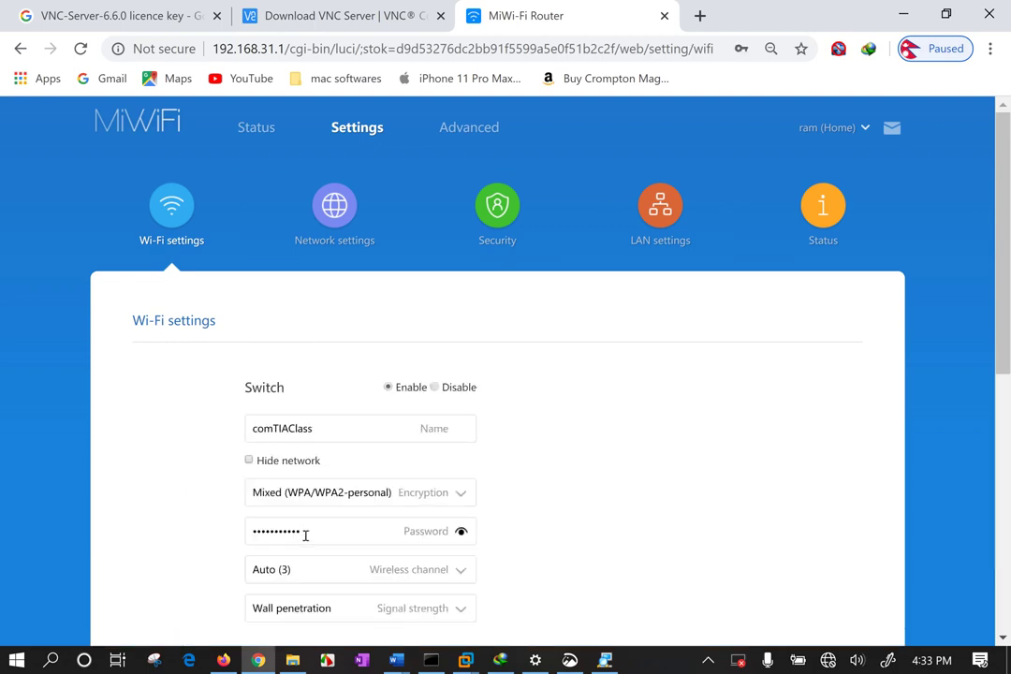
Replace the comTIAClass Wi-Fi password and reveal it as plain text.
drag(305, 535, 207, 526)
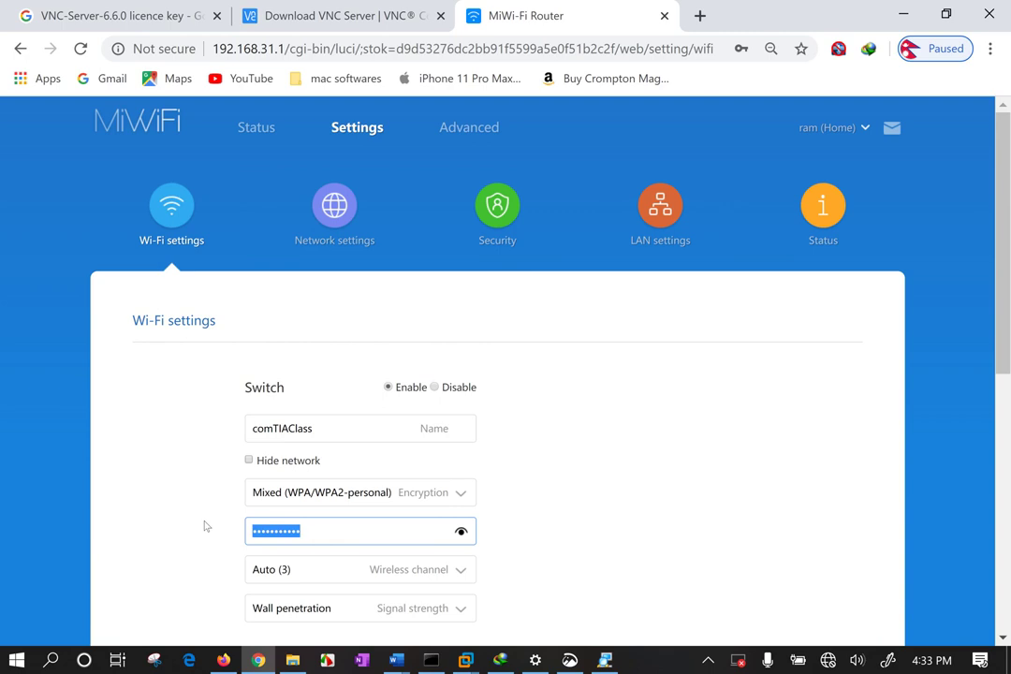
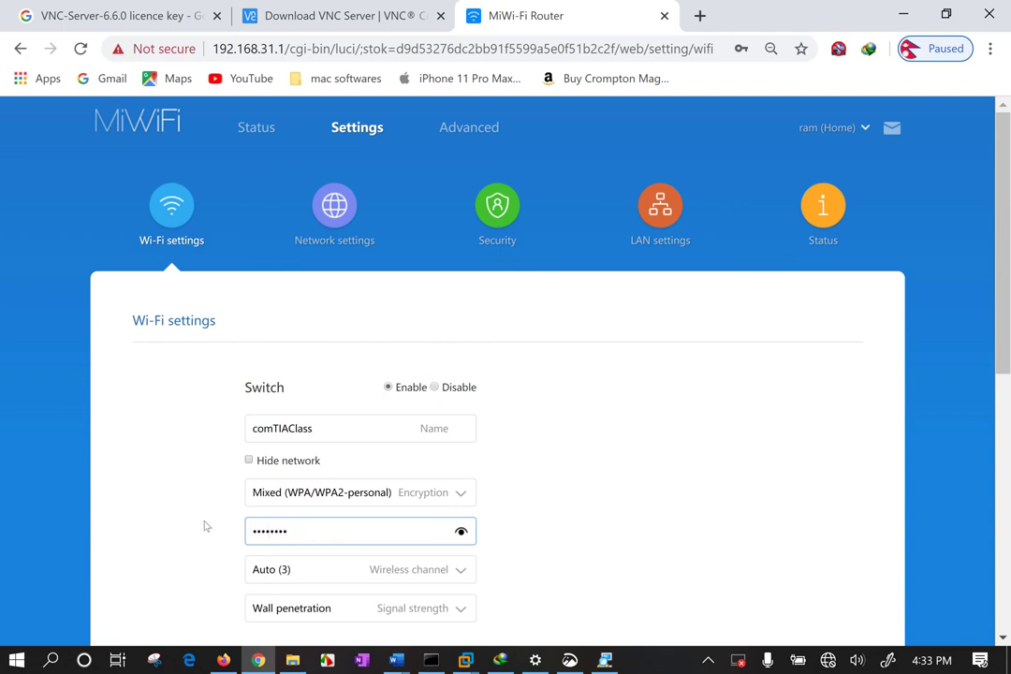
click(462, 531)
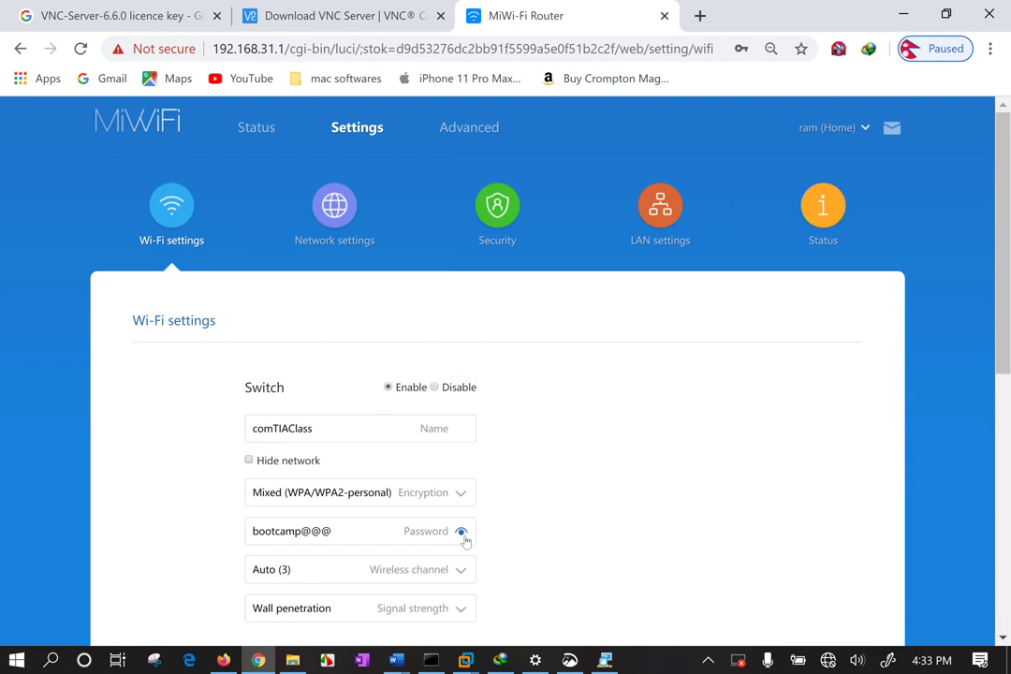
ctrl+scroll(533, 471, up, 2)
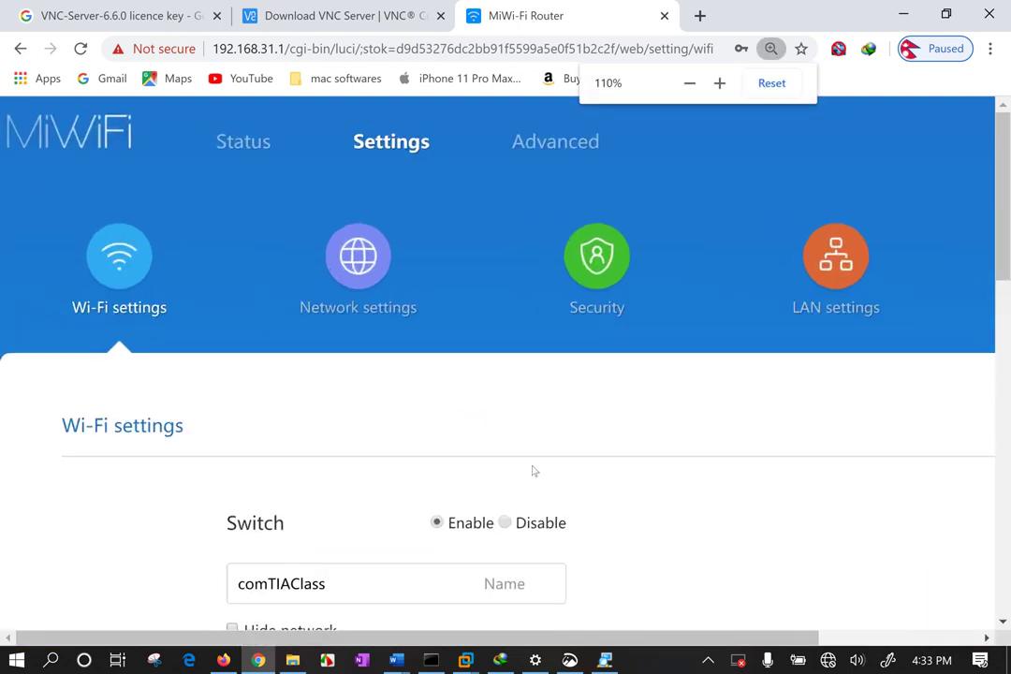
scroll(538, 467, down, 4)
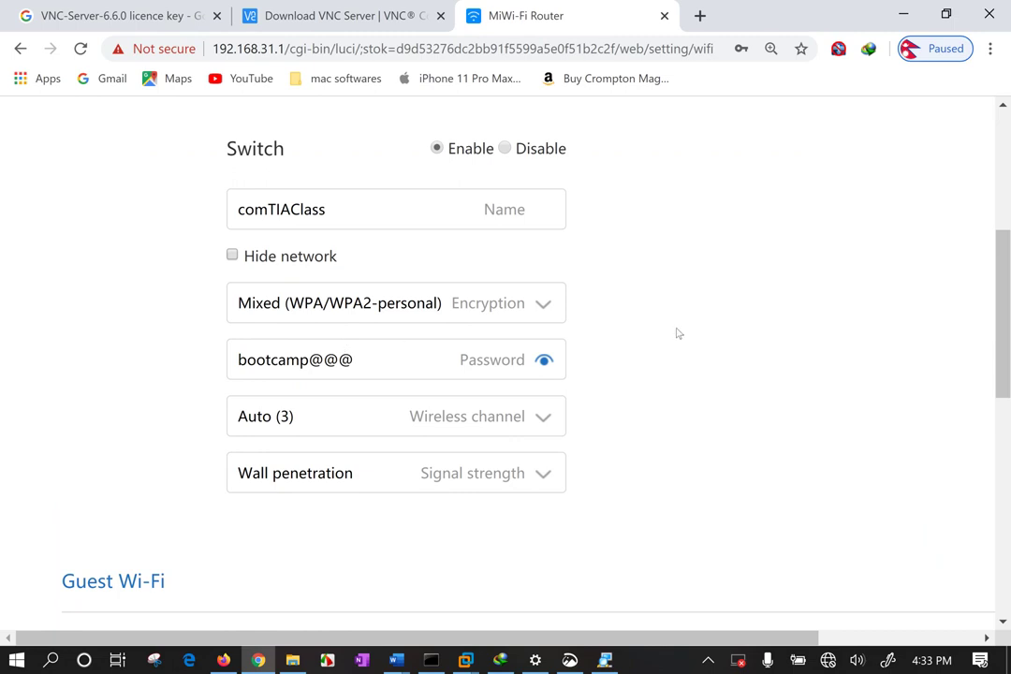
scroll(678, 331, up, 2)
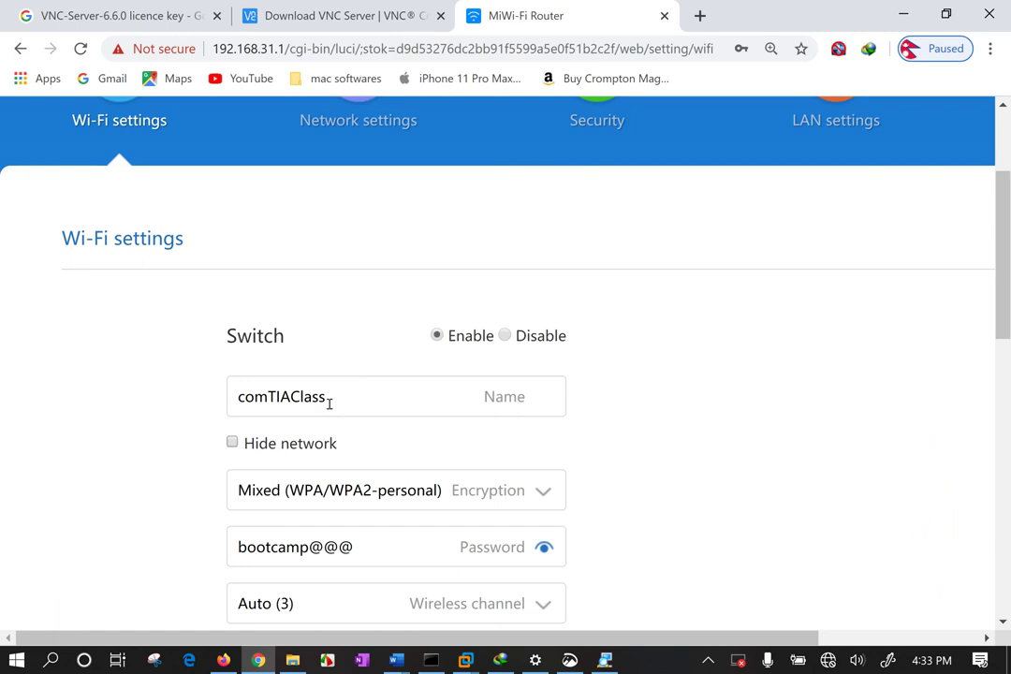
Check the comTIAClass network name and keep Mixed (WPA/WPA2-personal) encryption.
drag(330, 399, 180, 385)
click(169, 384)
click(430, 496)
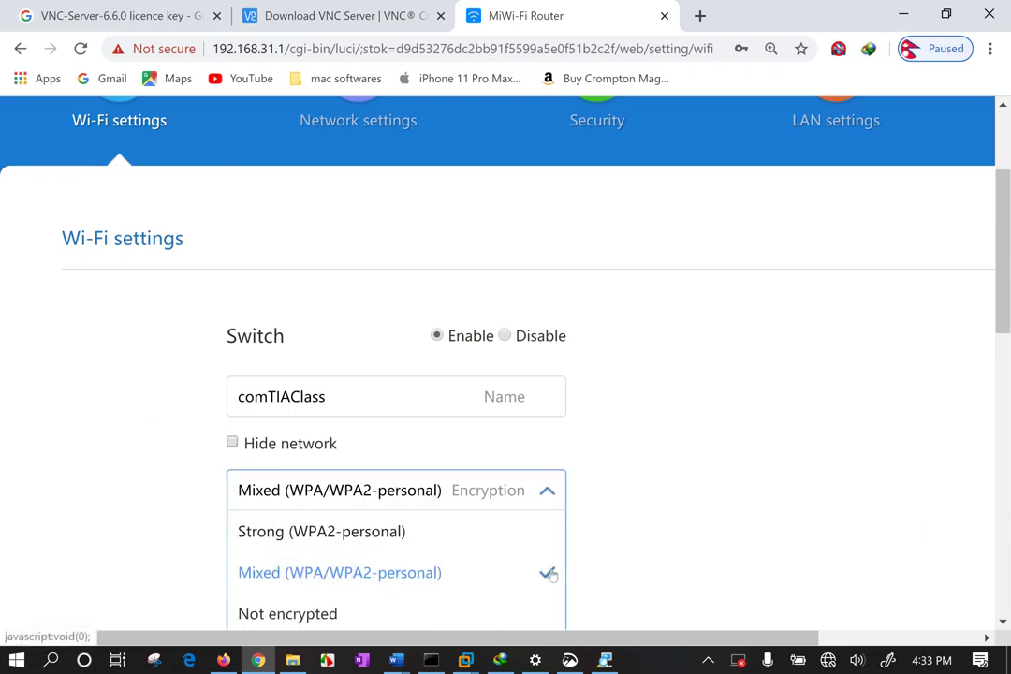
click(734, 527)
scroll(731, 527, down, 1)
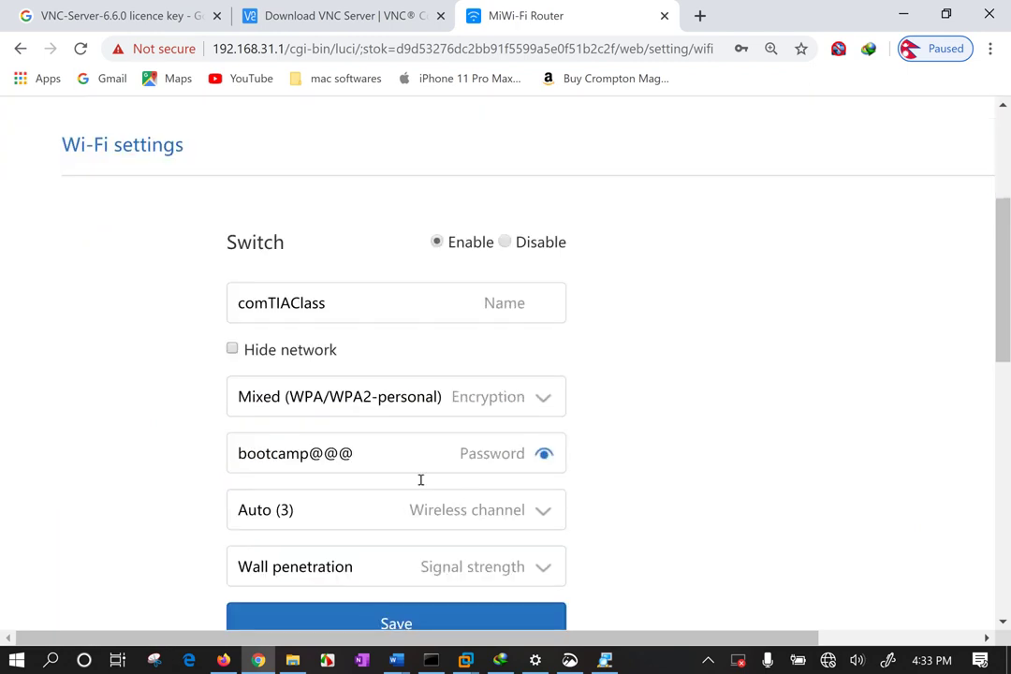
Review the wireless channel list and leave it on Auto (3).
click(321, 519)
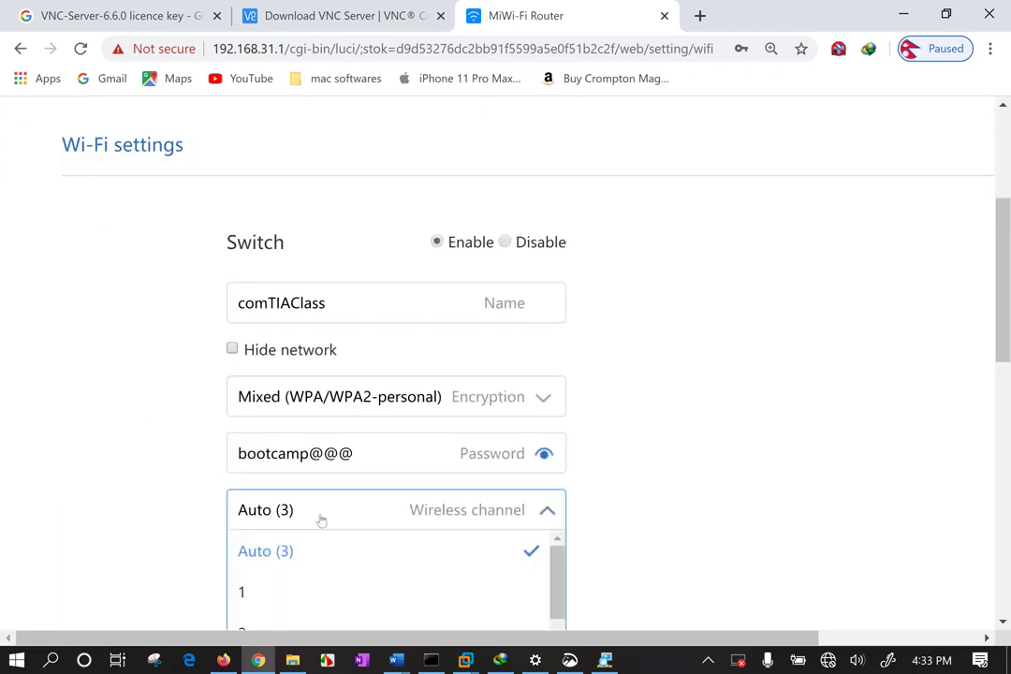
scroll(321, 520, down, 2)
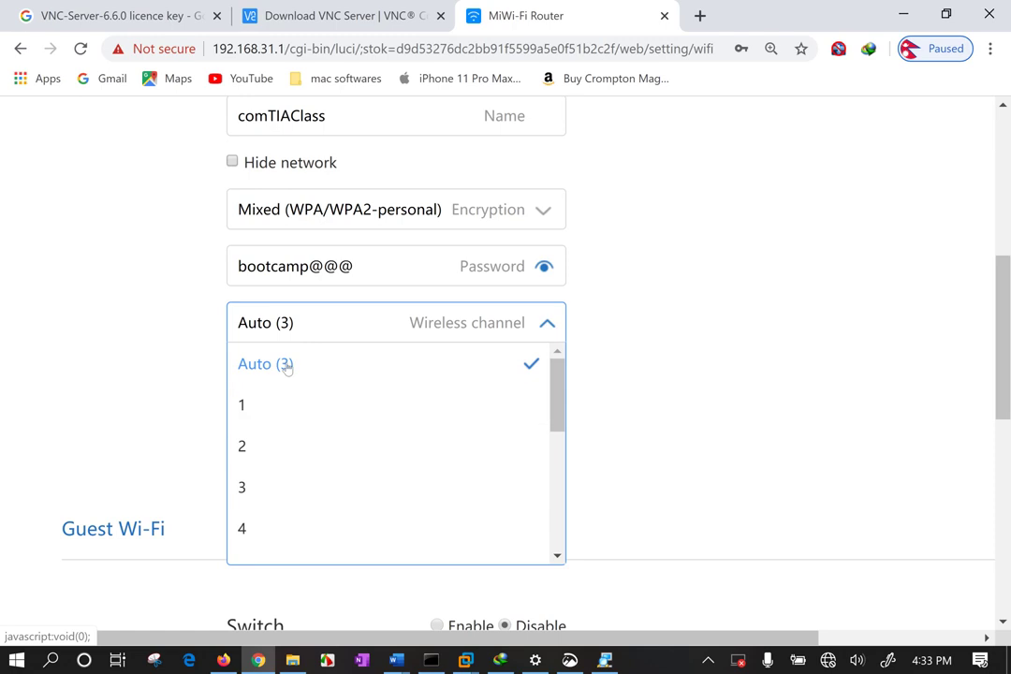
scroll(315, 407, down, 2)
scroll(323, 440, down, 5)
scroll(349, 349, up, 4)
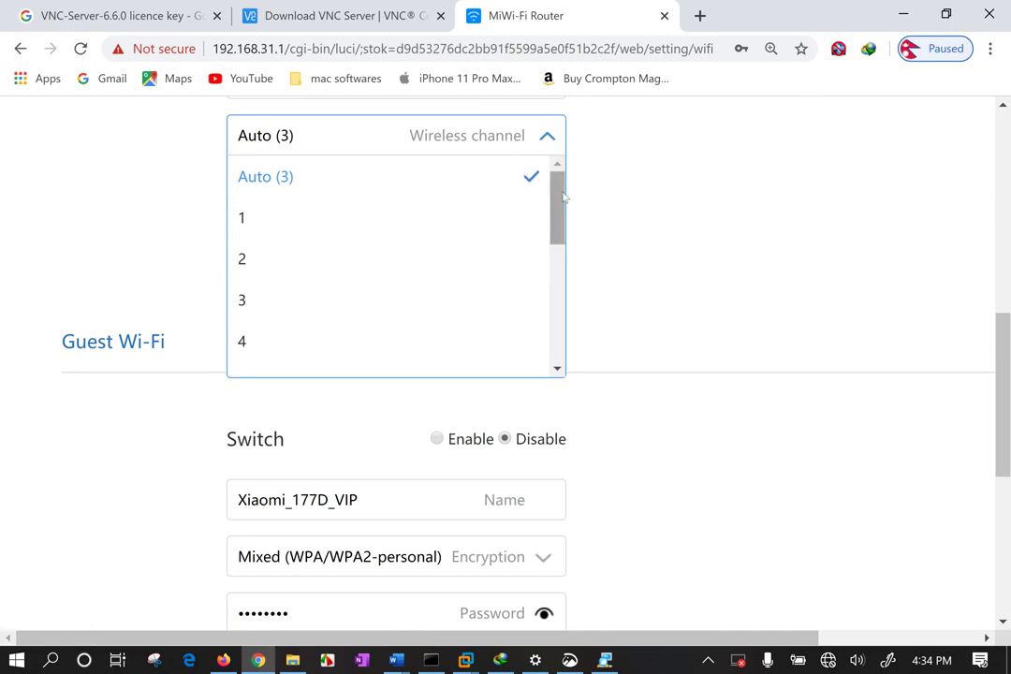
drag(565, 197, 544, 264)
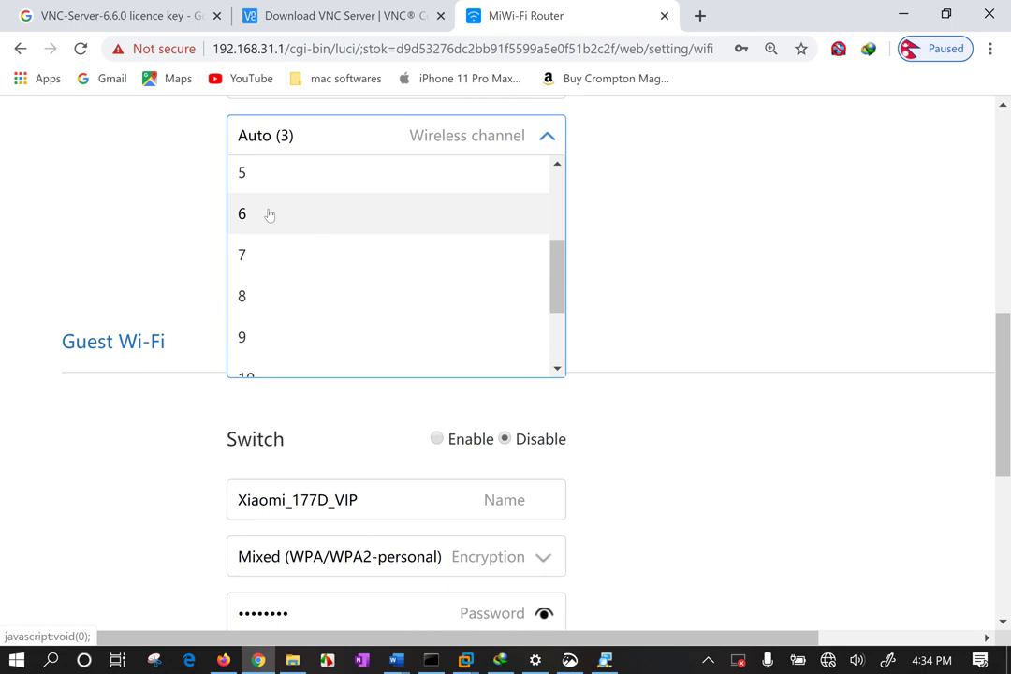
click(675, 216)
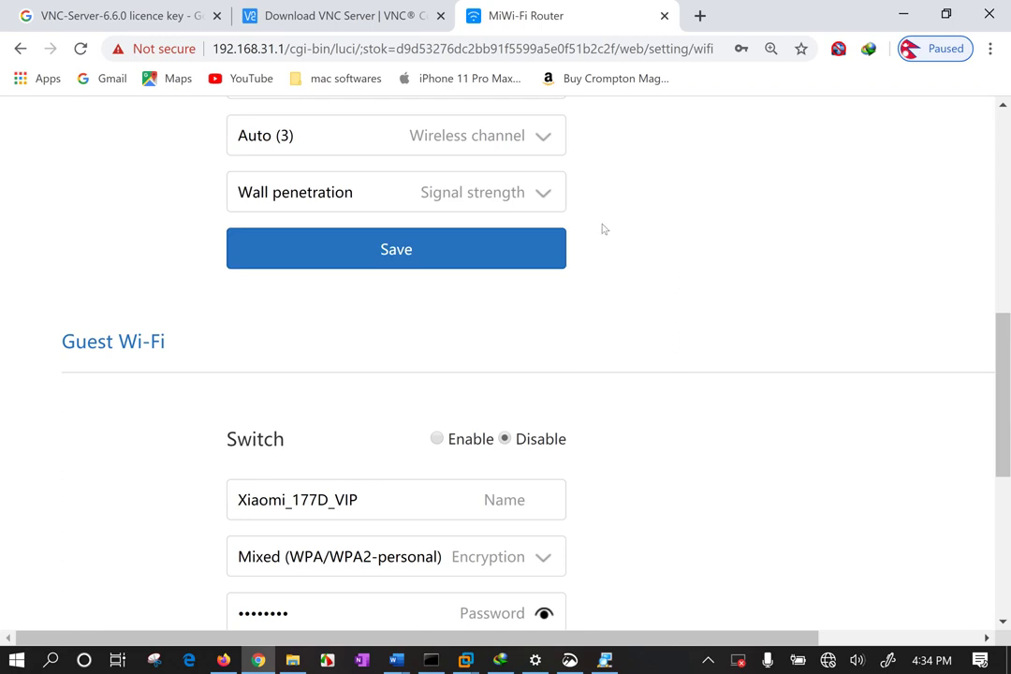
Launch WiFi Analyzer via Windows search, maximize it, and review comTIAClass on channel 3 at -39 dBm.
key(super)
text(wifi)
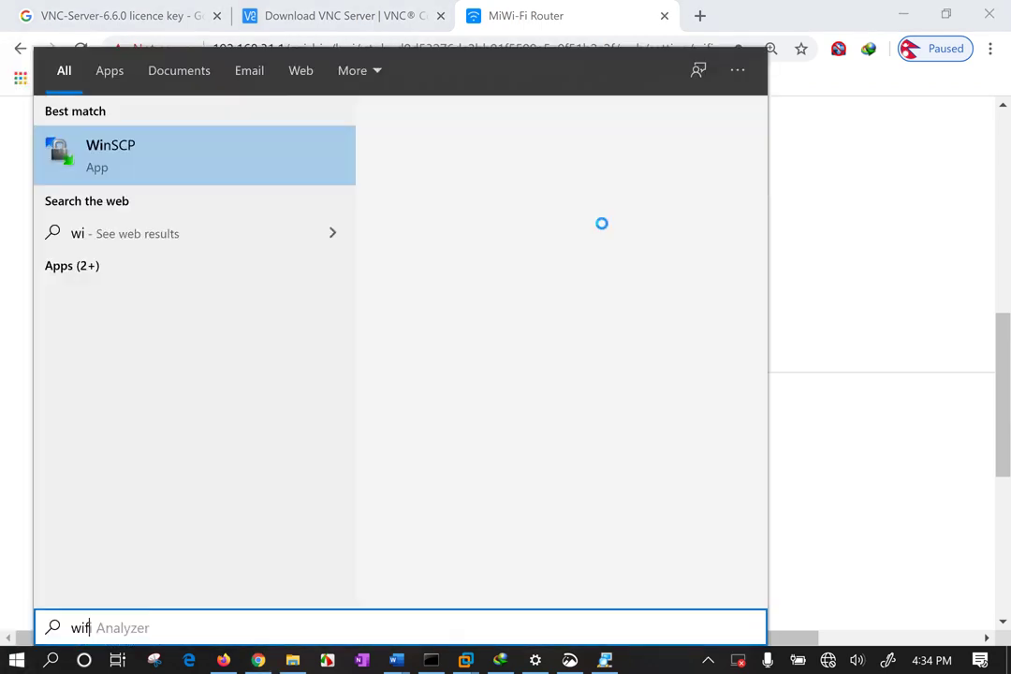
click(194, 162)
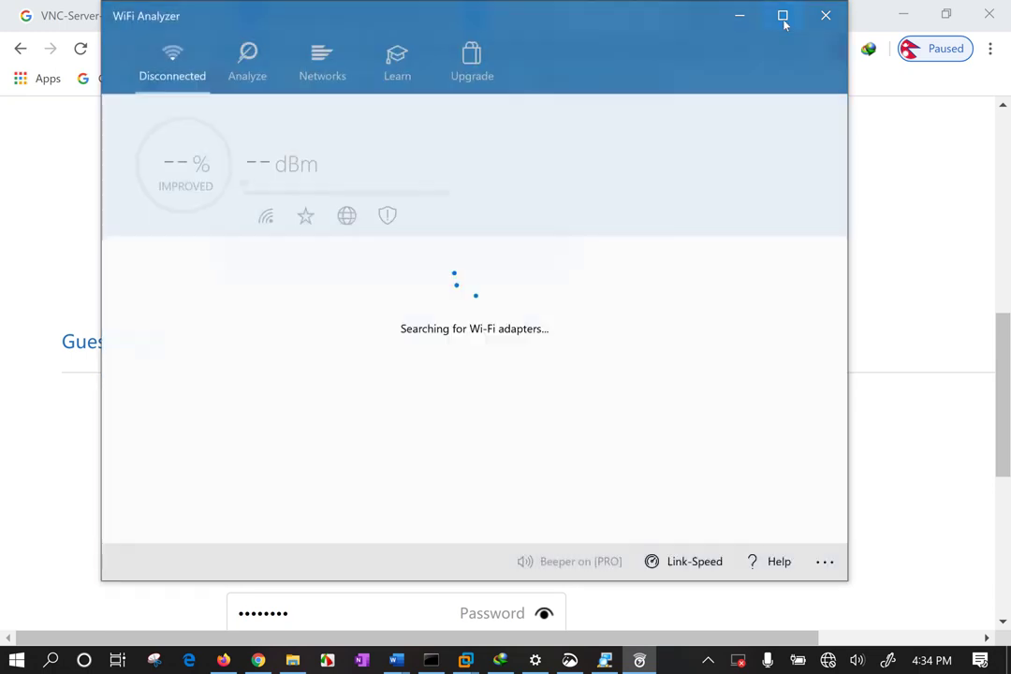
click(783, 16)
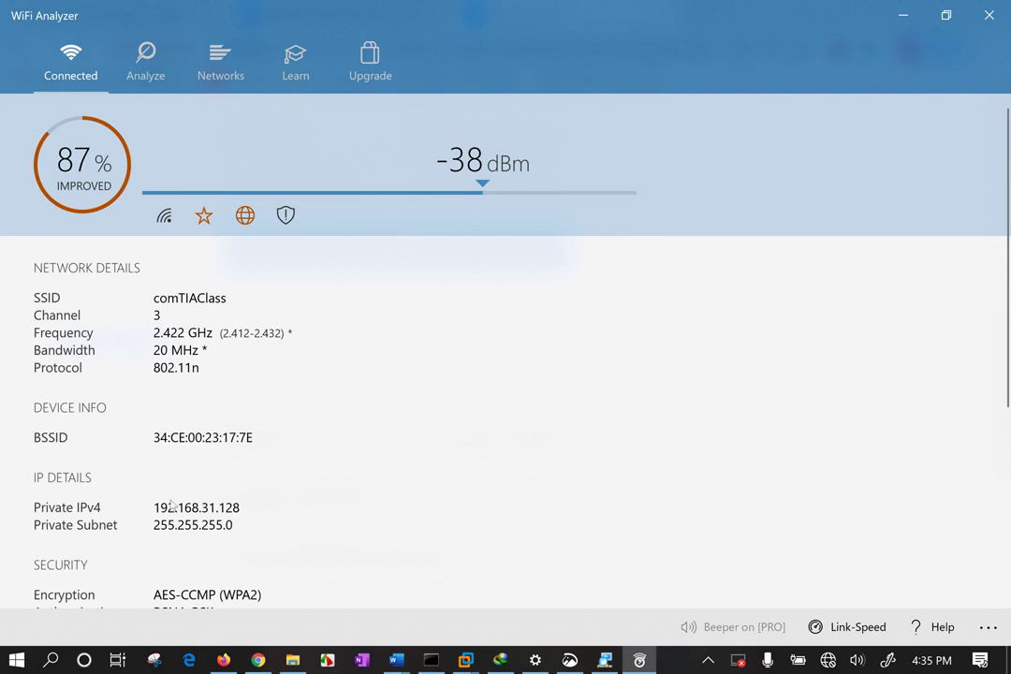
scroll(231, 521, down, 2)
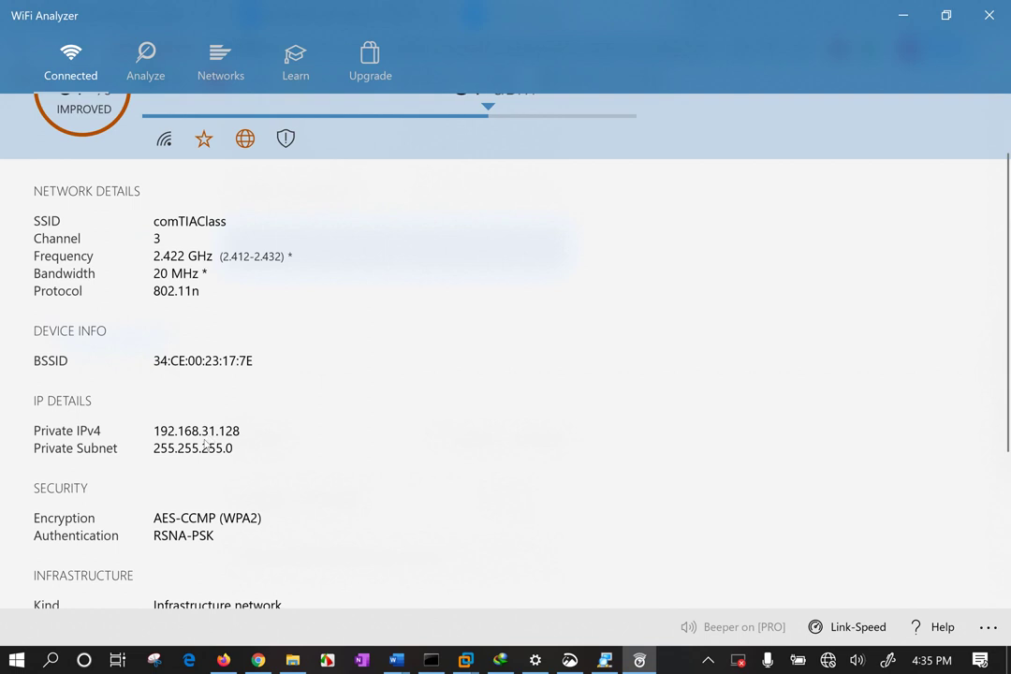
scroll(204, 445, down, 3)
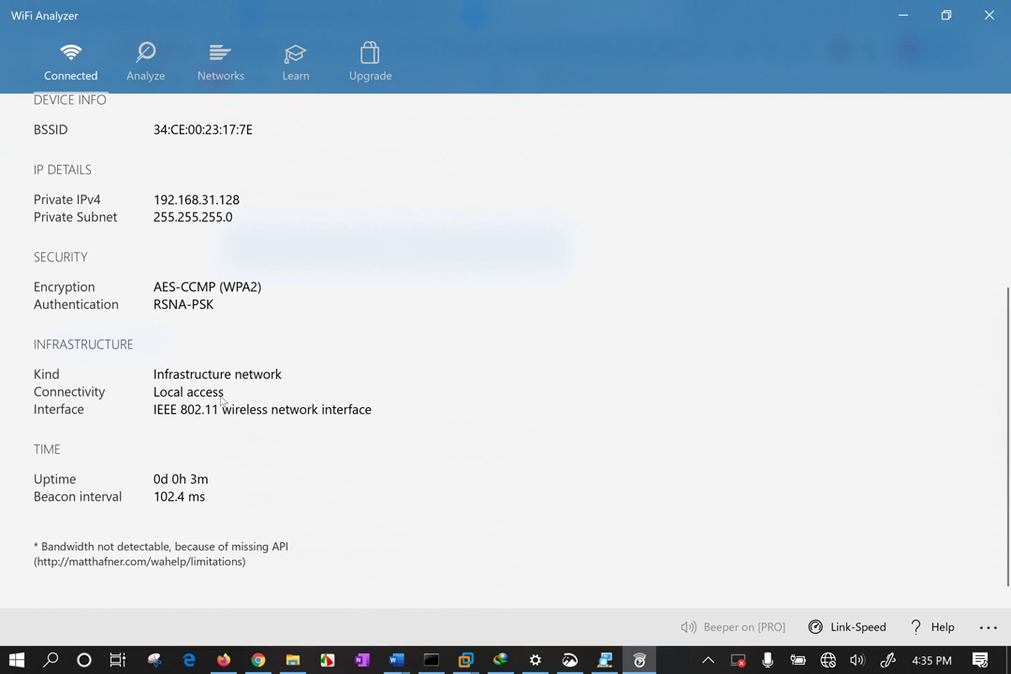
scroll(221, 400, up, 4)
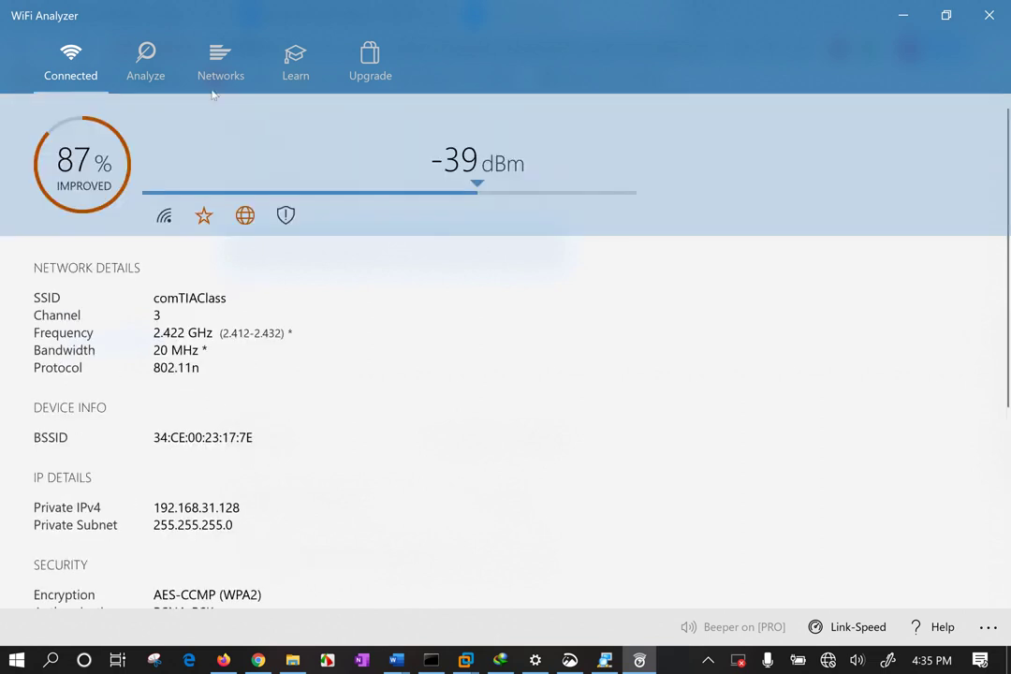
In the Analyze view, switch to the signal-over-time Graph and label each line by SSID.
click(140, 64)
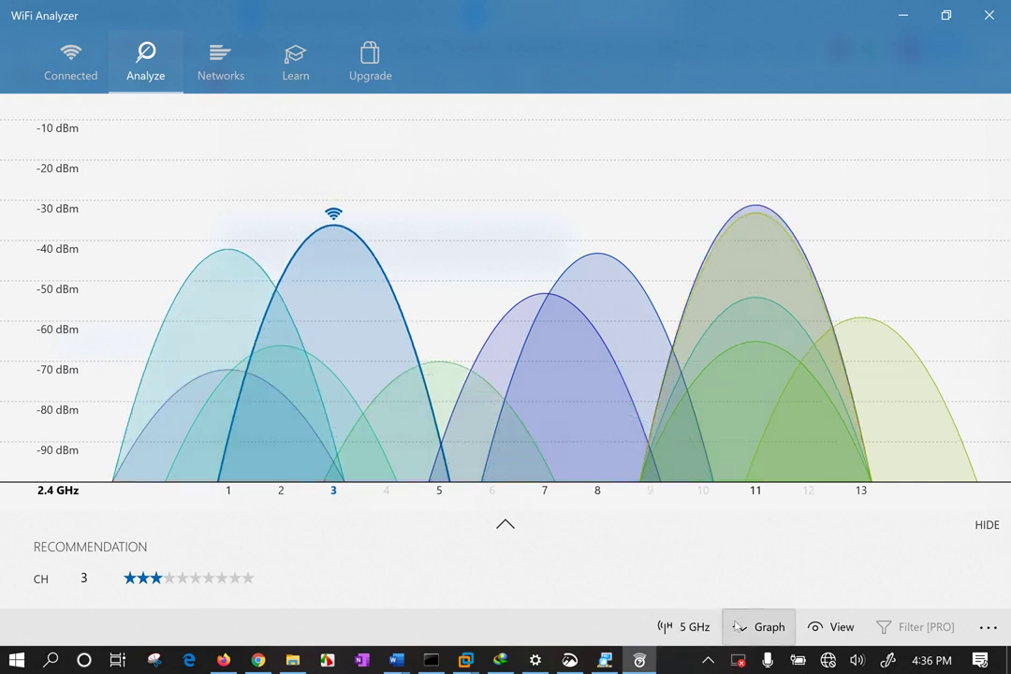
click(766, 627)
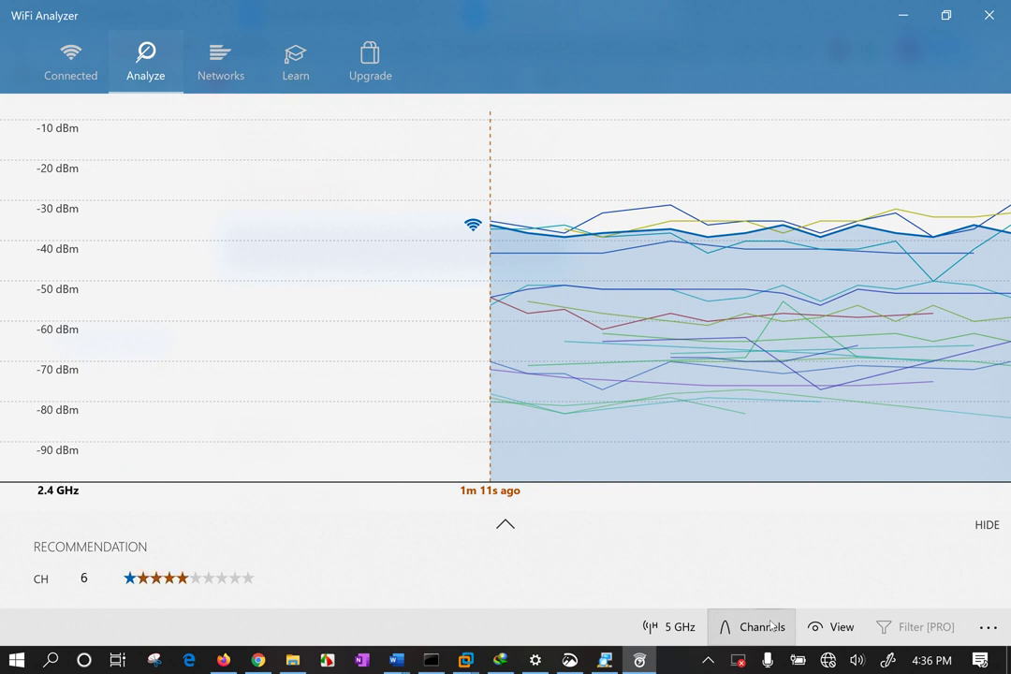
click(837, 627)
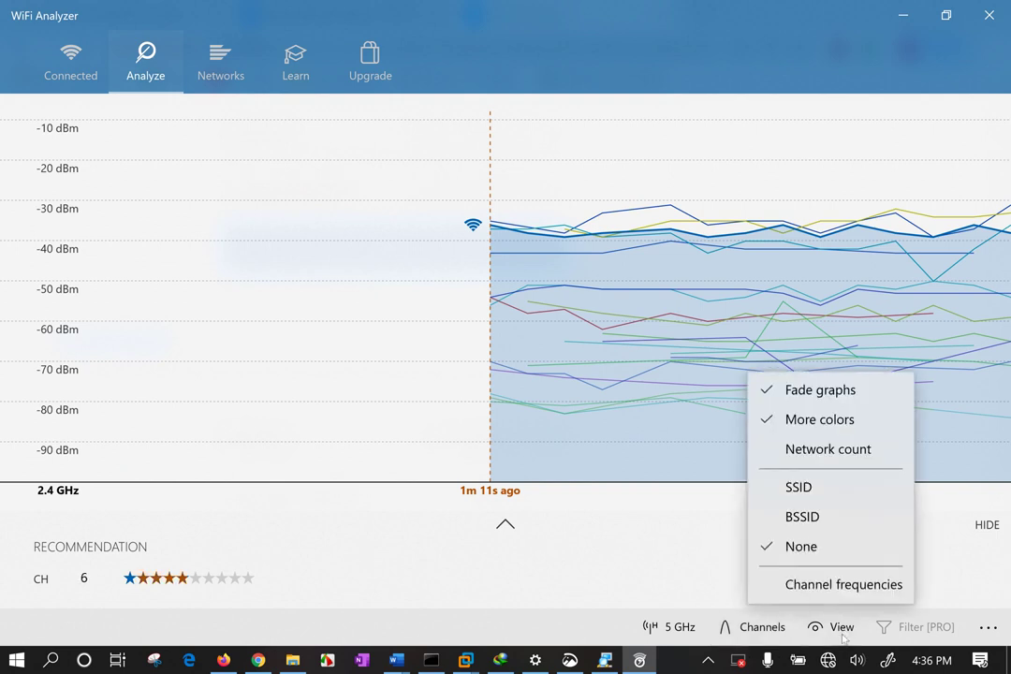
click(845, 483)
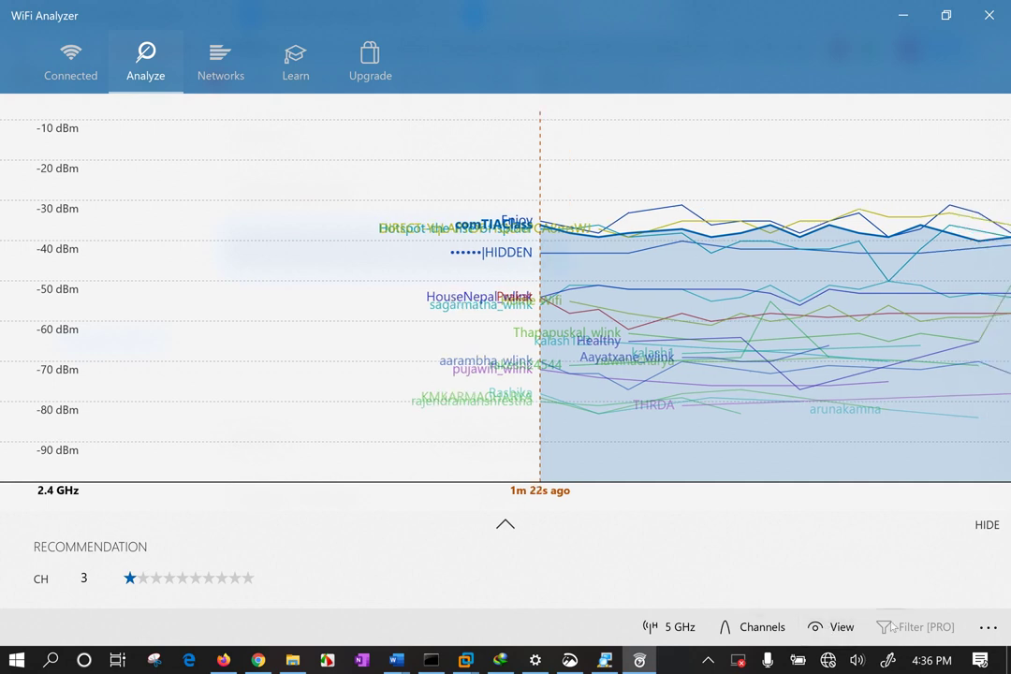
Check the 5 GHz band, return to 2.4 GHz, and list the 12 available networks.
click(656, 626)
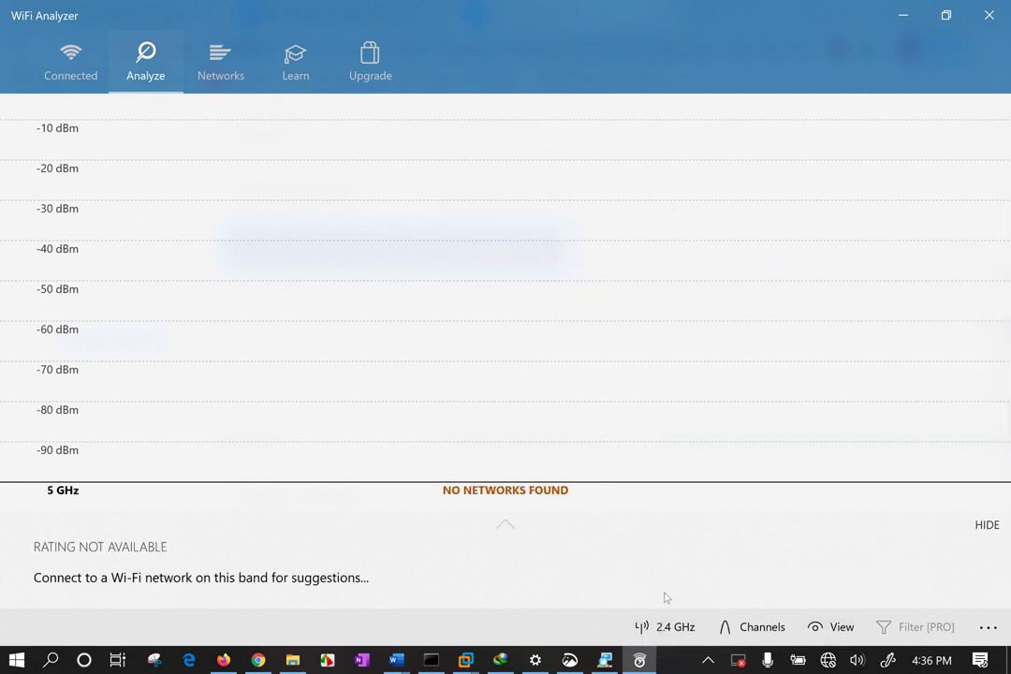
click(657, 631)
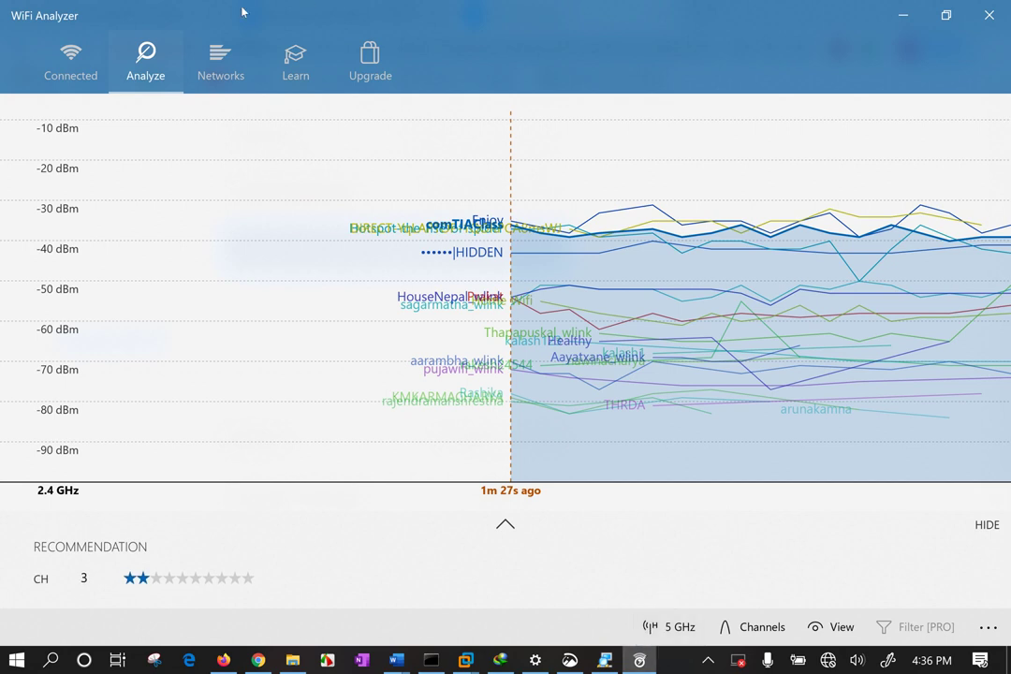
click(225, 66)
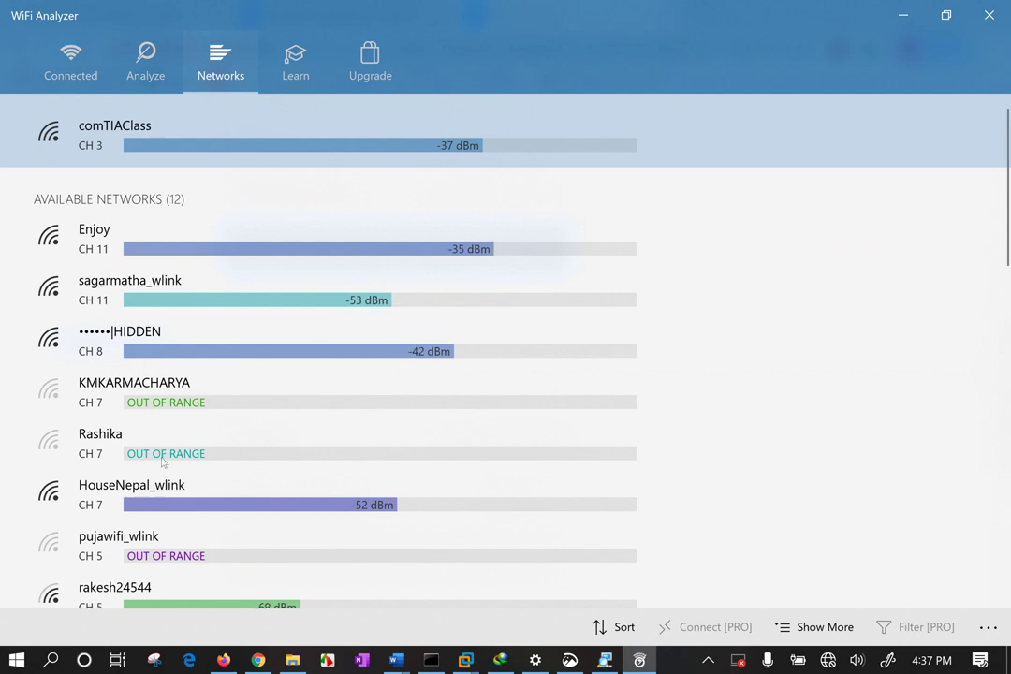
Show the 2.4 GHz channel star ratings, with channel 3 recommended at 3 stars.
scroll(178, 492, down, 3)
scroll(181, 496, down, 4)
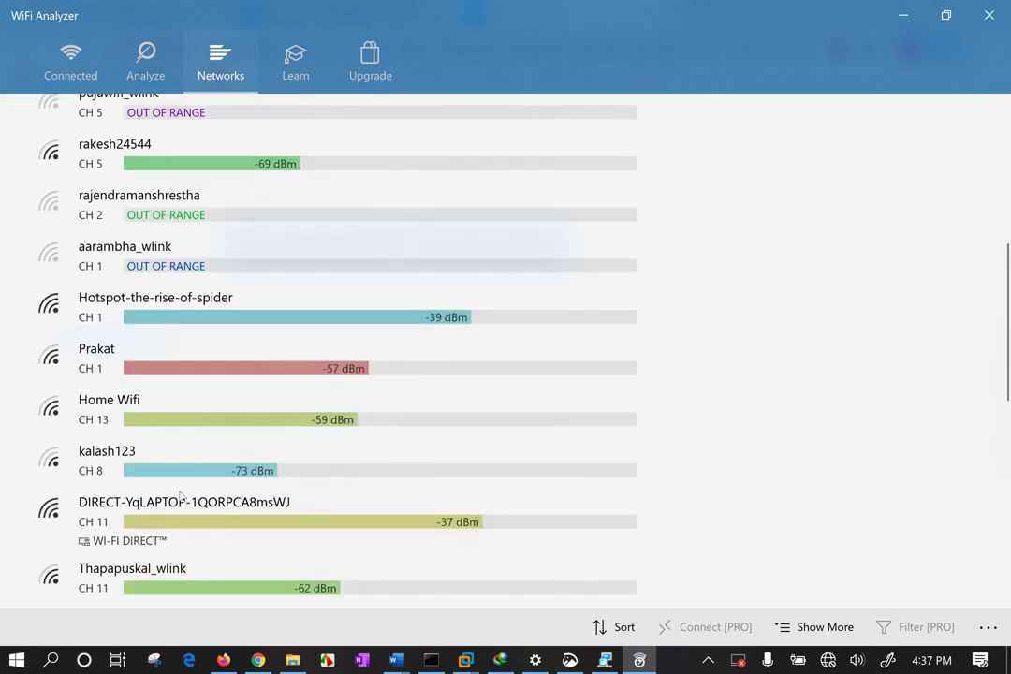
scroll(260, 109, up, 7)
click(291, 65)
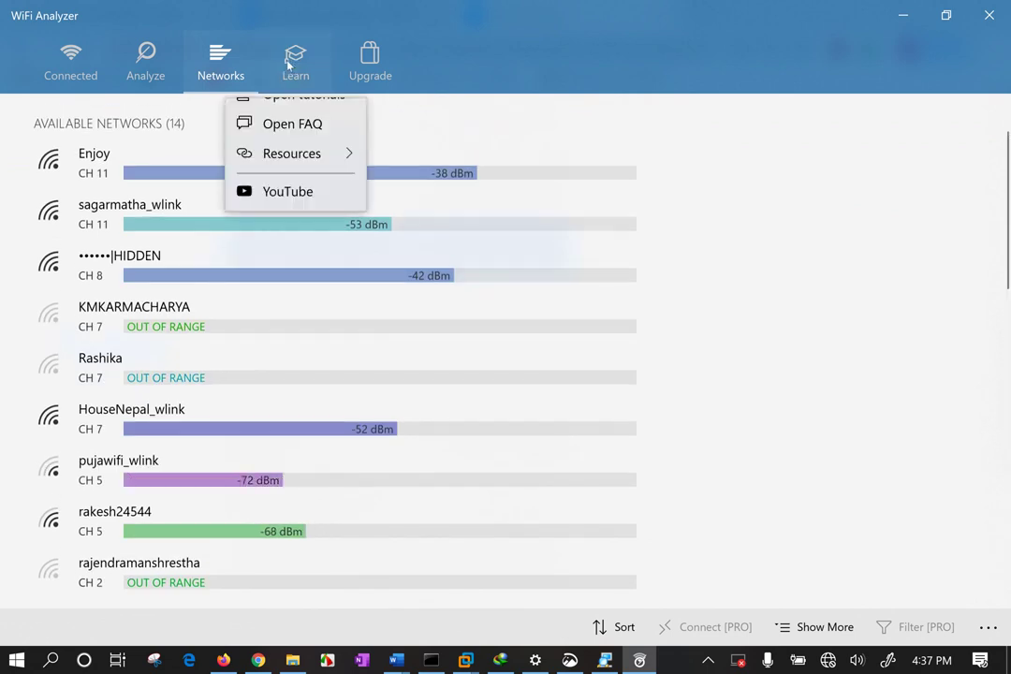
click(236, 69)
click(144, 52)
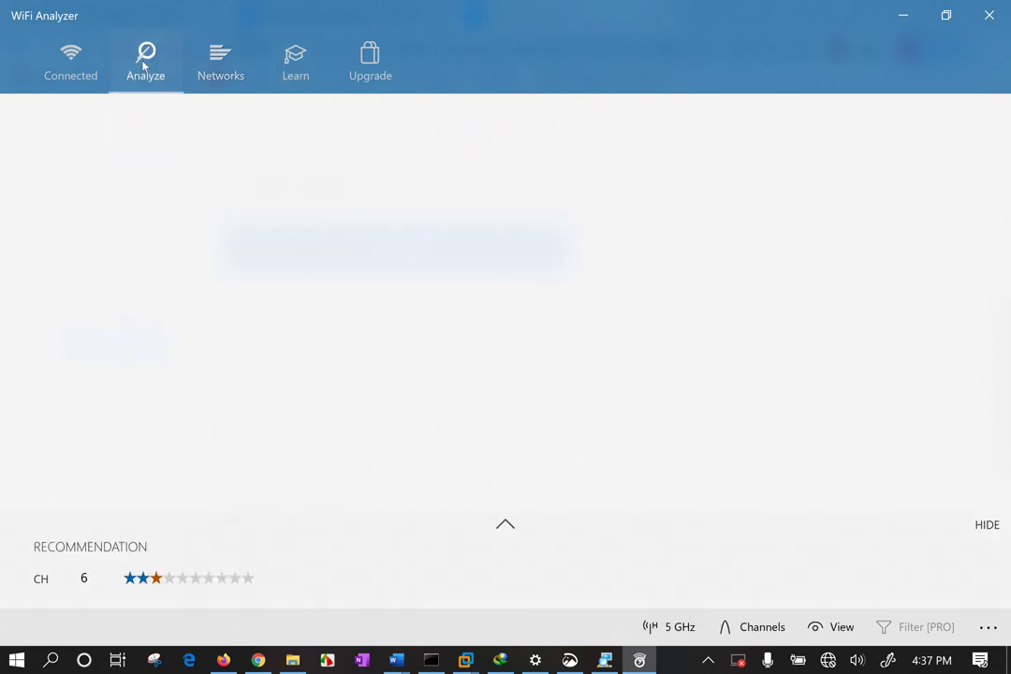
click(739, 629)
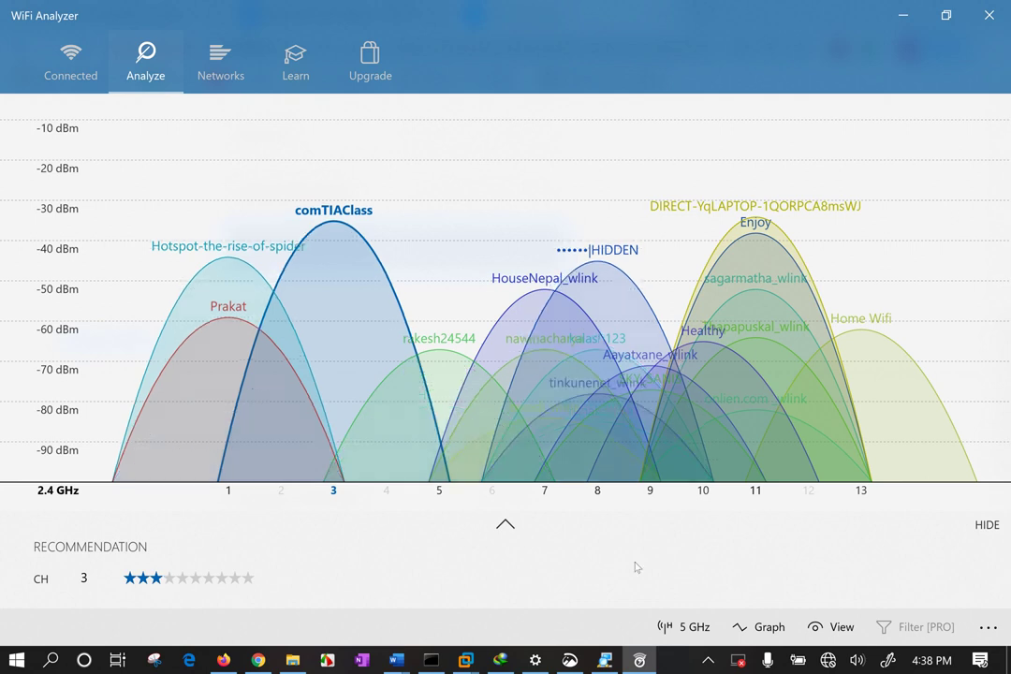
click(506, 523)
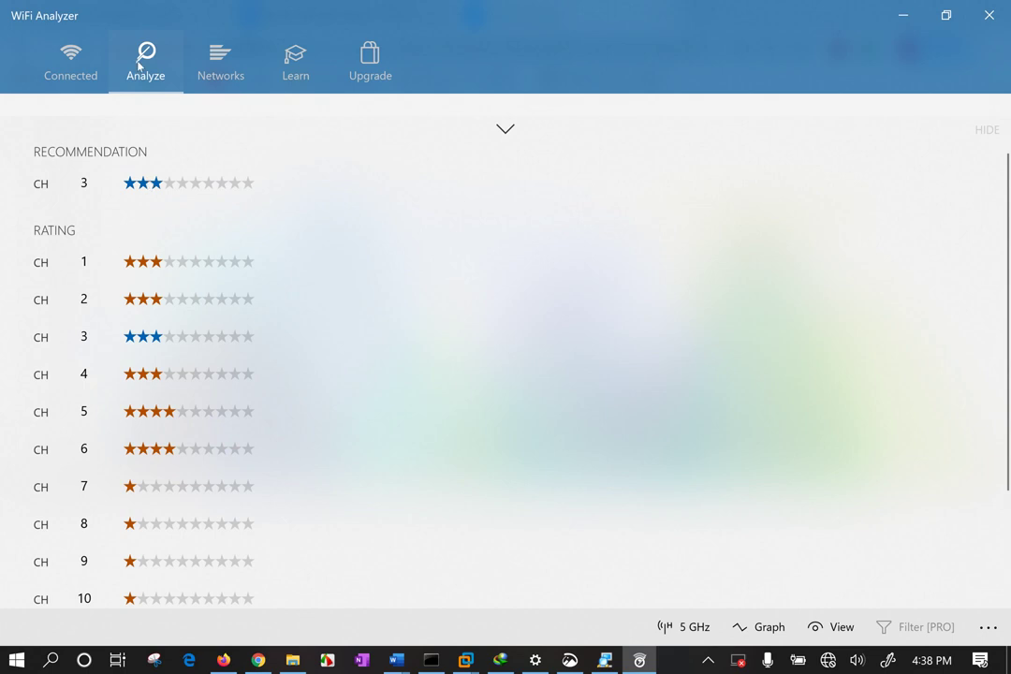
Collapse the channel ratings and close WiFi Analyzer to return to the router's Wi-Fi page.
click(506, 131)
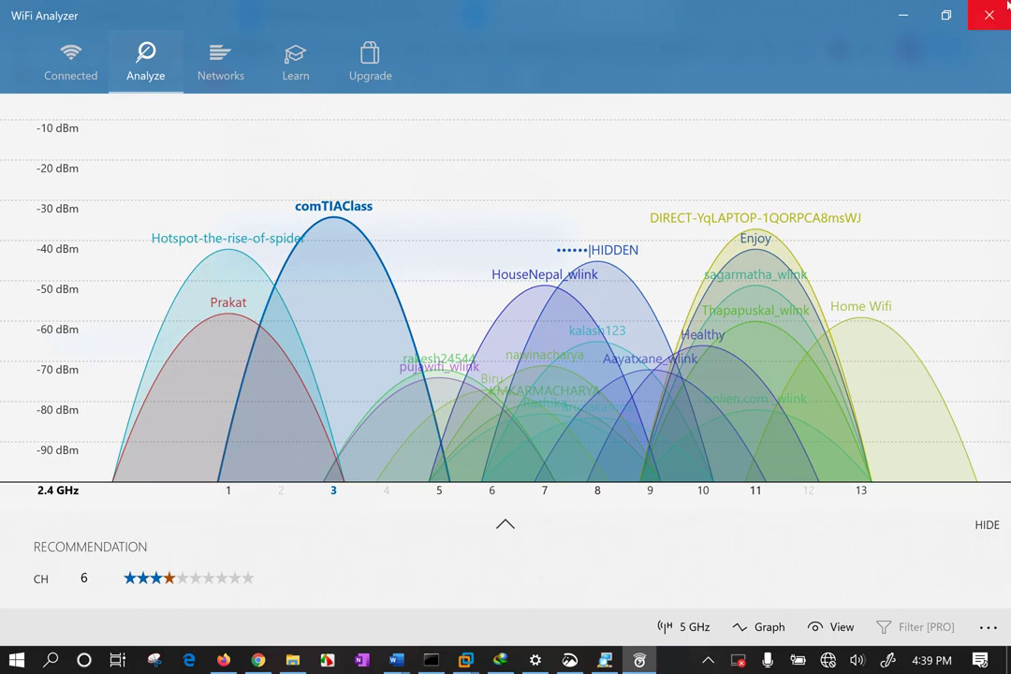
click(1007, 8)
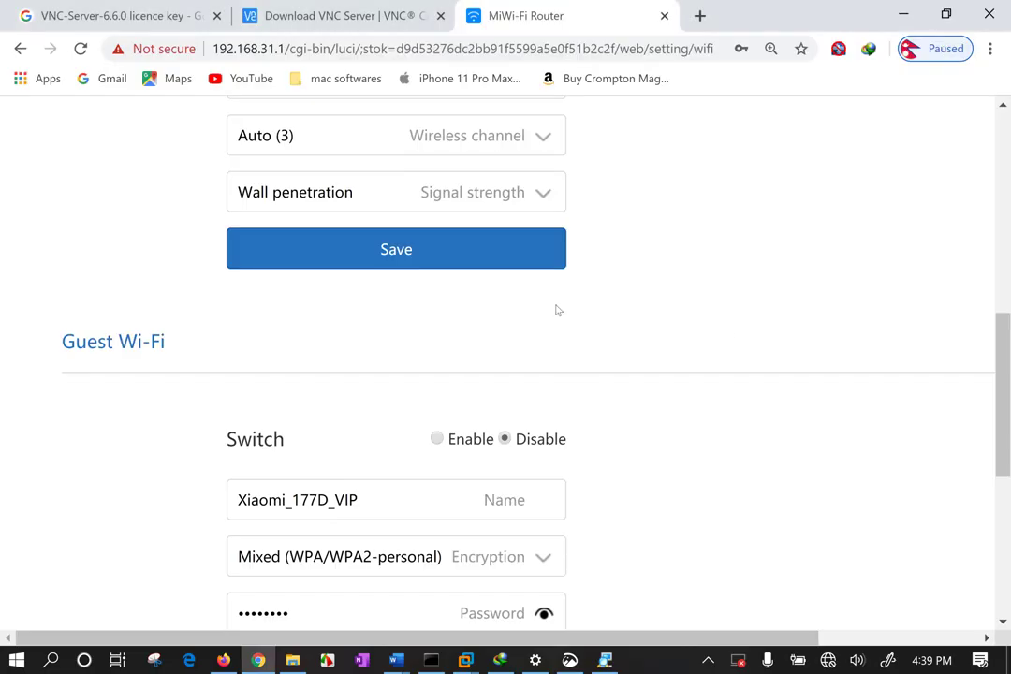
Keep signal strength at Wall penetration and review the guest network's name.
scroll(557, 312, up, 3)
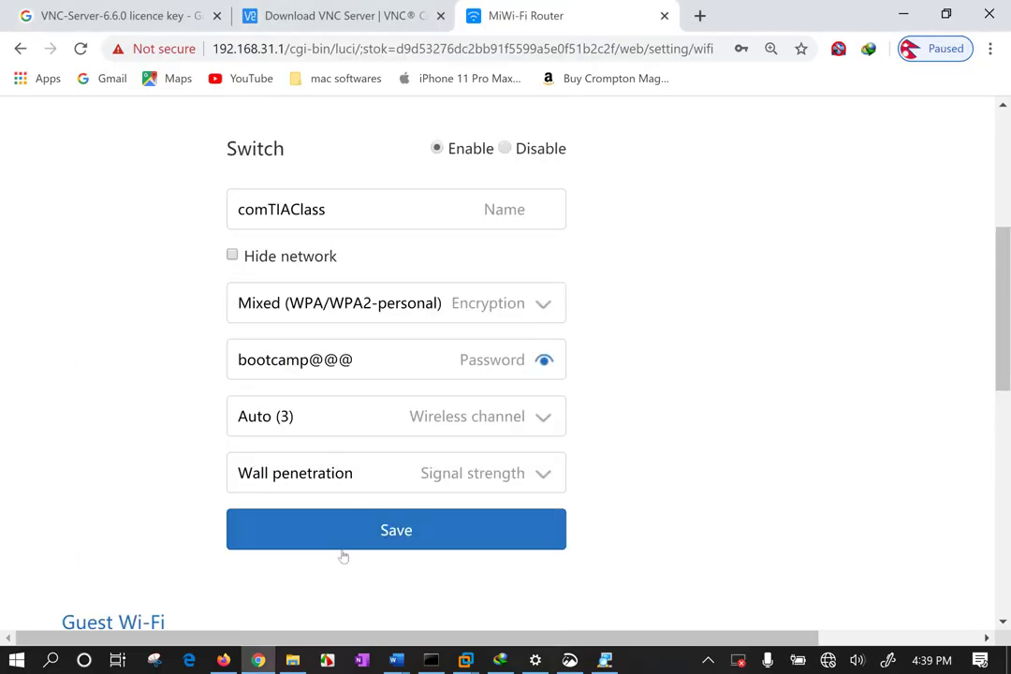
click(450, 469)
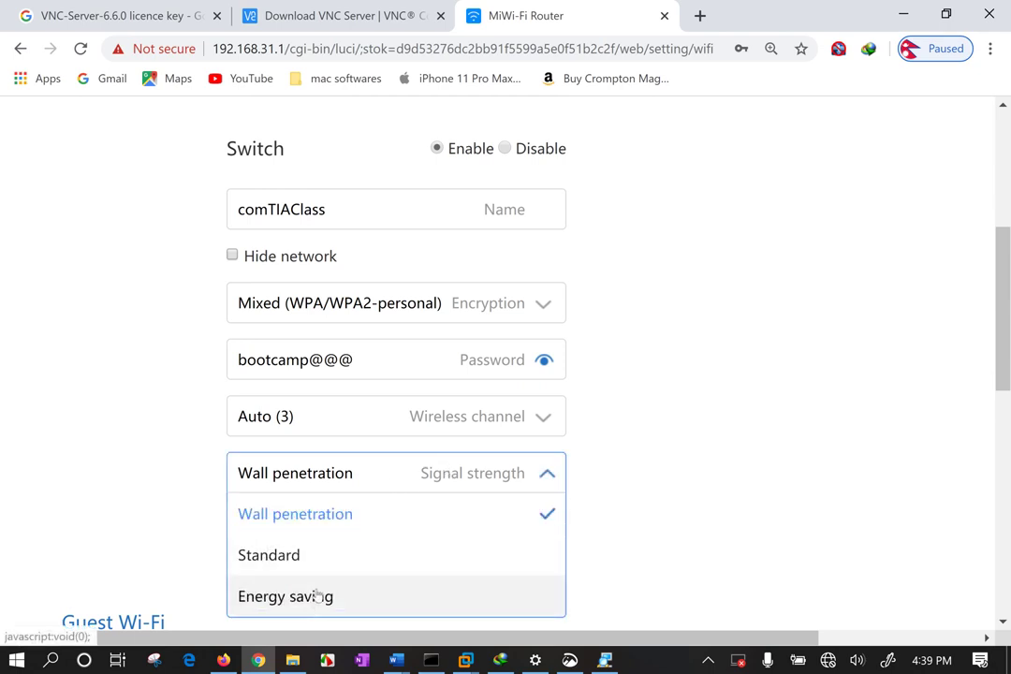
click(155, 425)
scroll(157, 425, down, 1)
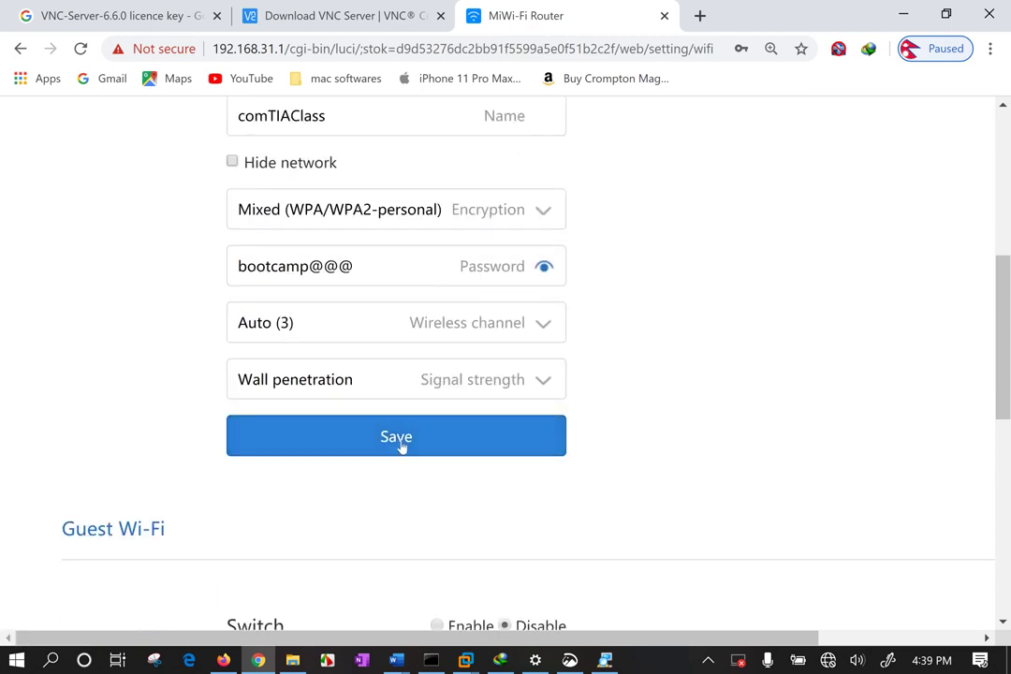
scroll(407, 438, down, 3)
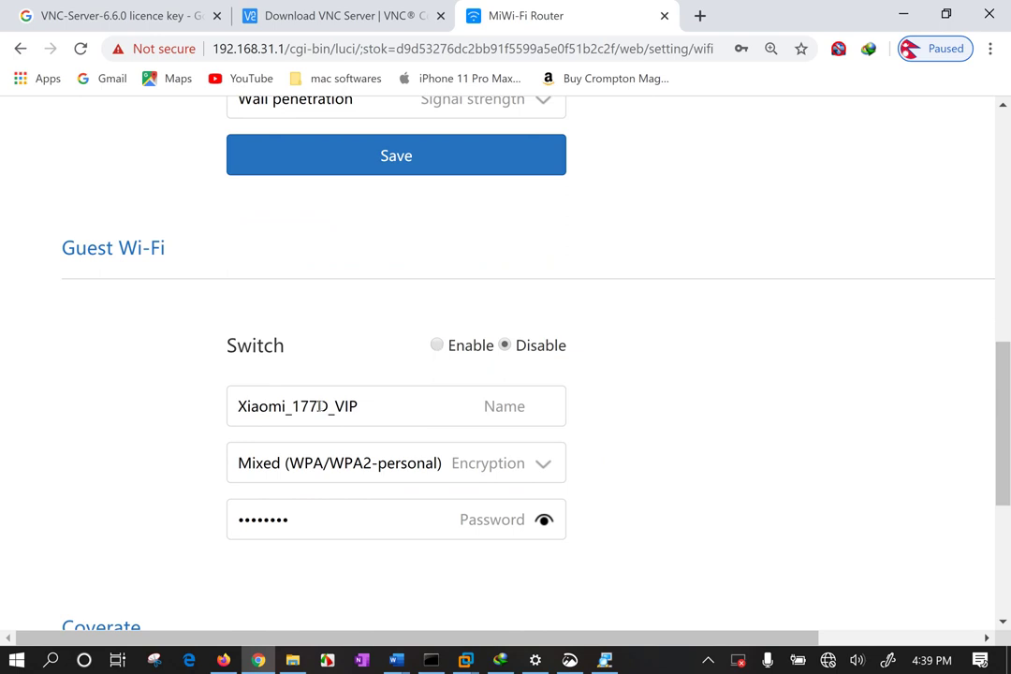
drag(354, 405, 207, 408)
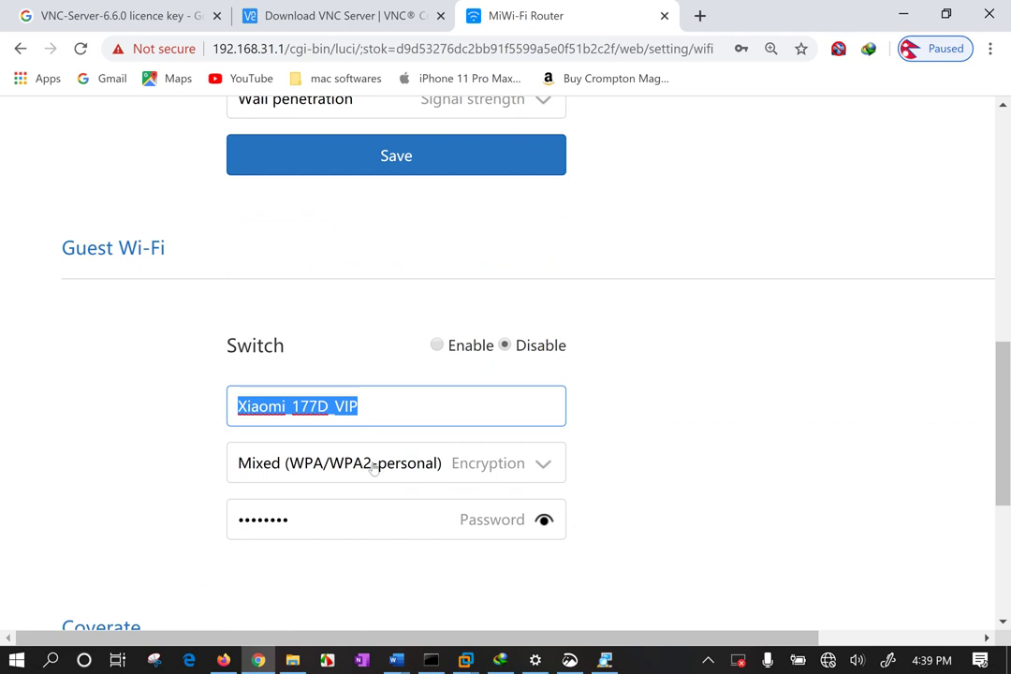
click(103, 412)
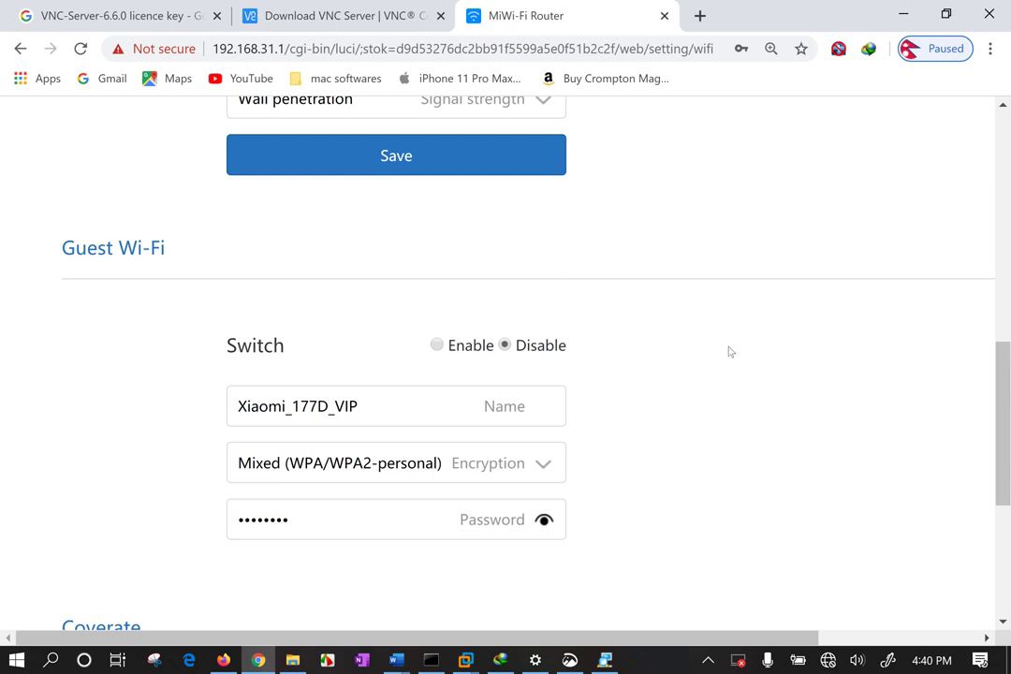
Check the comTIAClass network name and scroll down to the Save button.
scroll(735, 356, up, 8)
scroll(655, 393, down, 3)
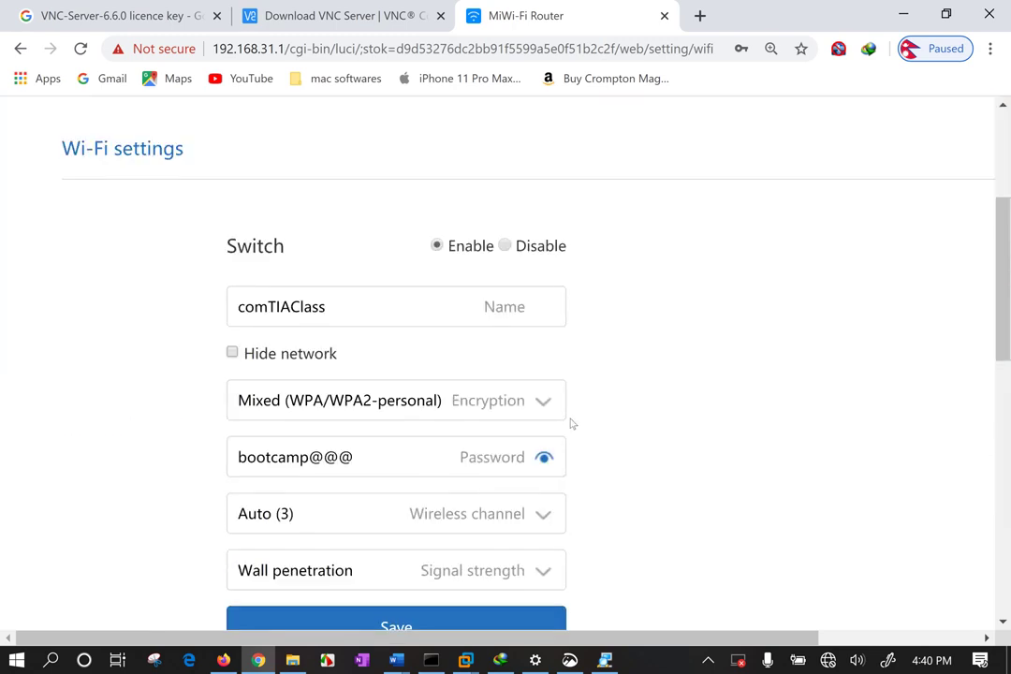
click(295, 302)
drag(328, 303, 205, 309)
click(144, 341)
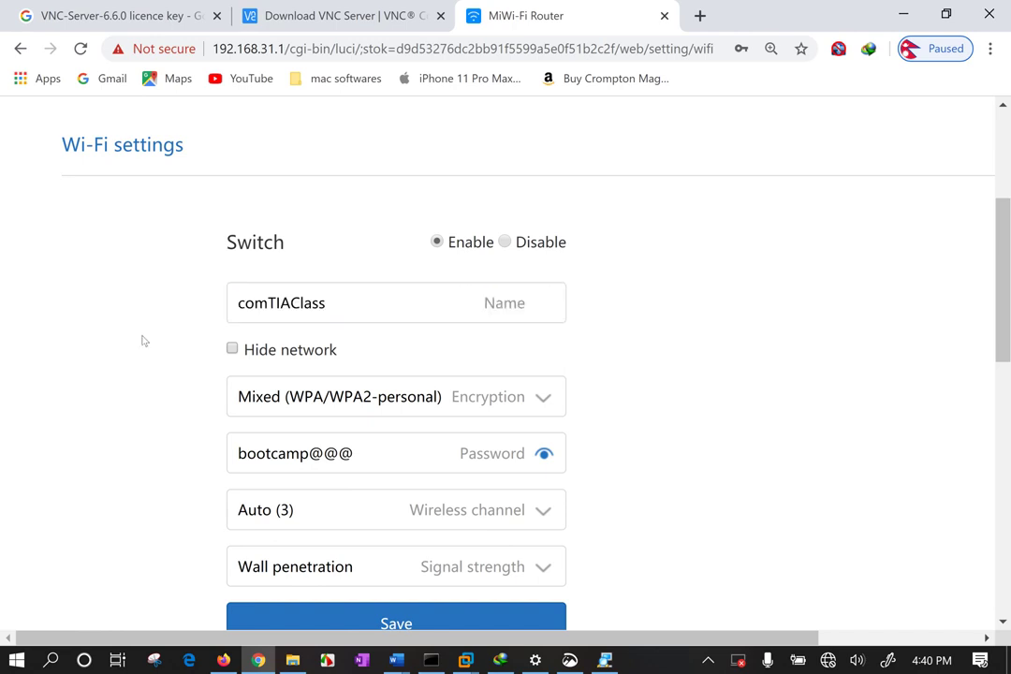
scroll(165, 341, down, 4)
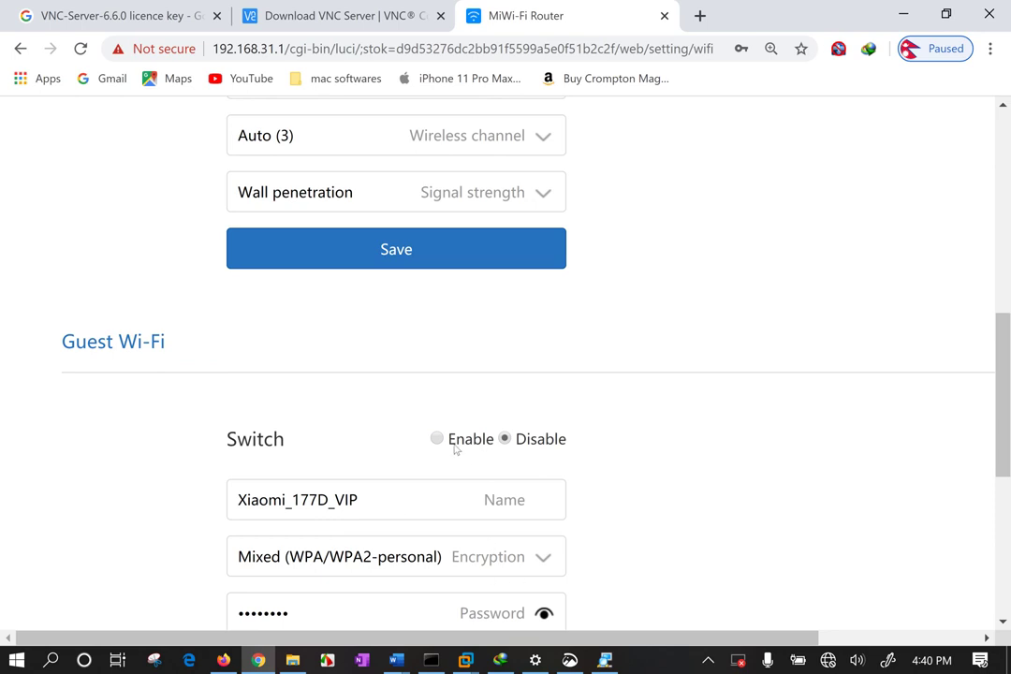
scroll(752, 519, down, 2)
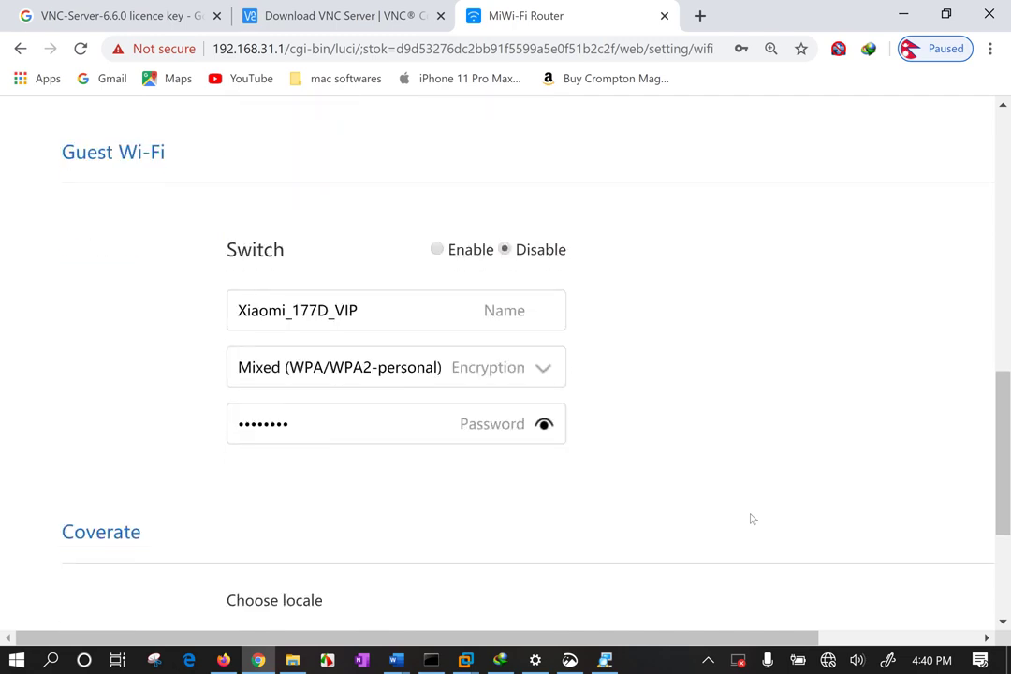
scroll(750, 505, down, 1)
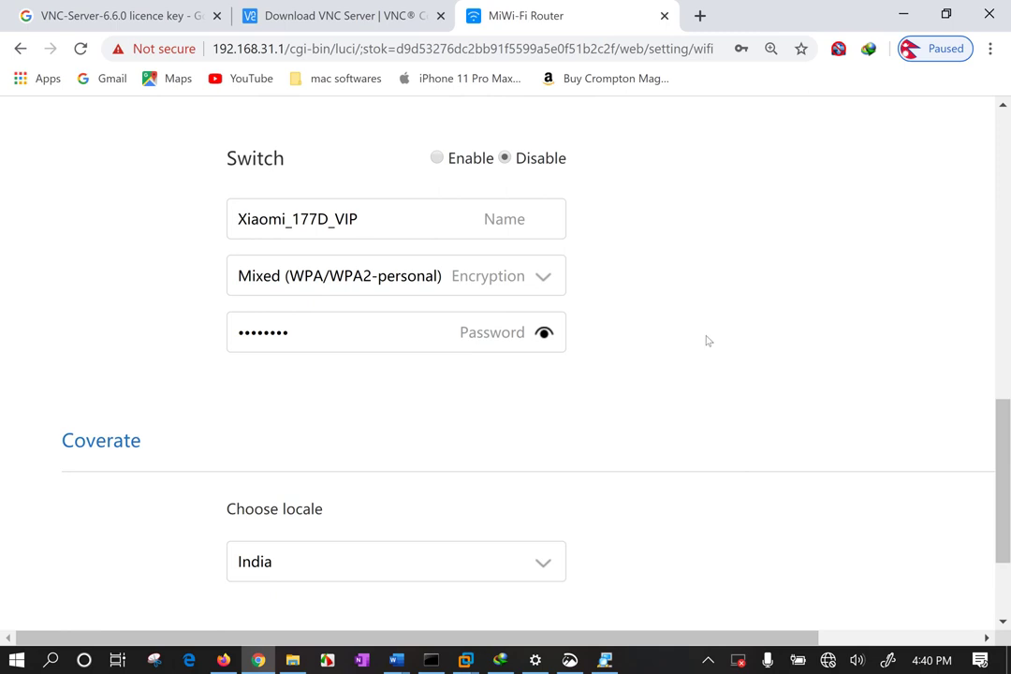
scroll(659, 343, down, 1)
scroll(655, 342, up, 10)
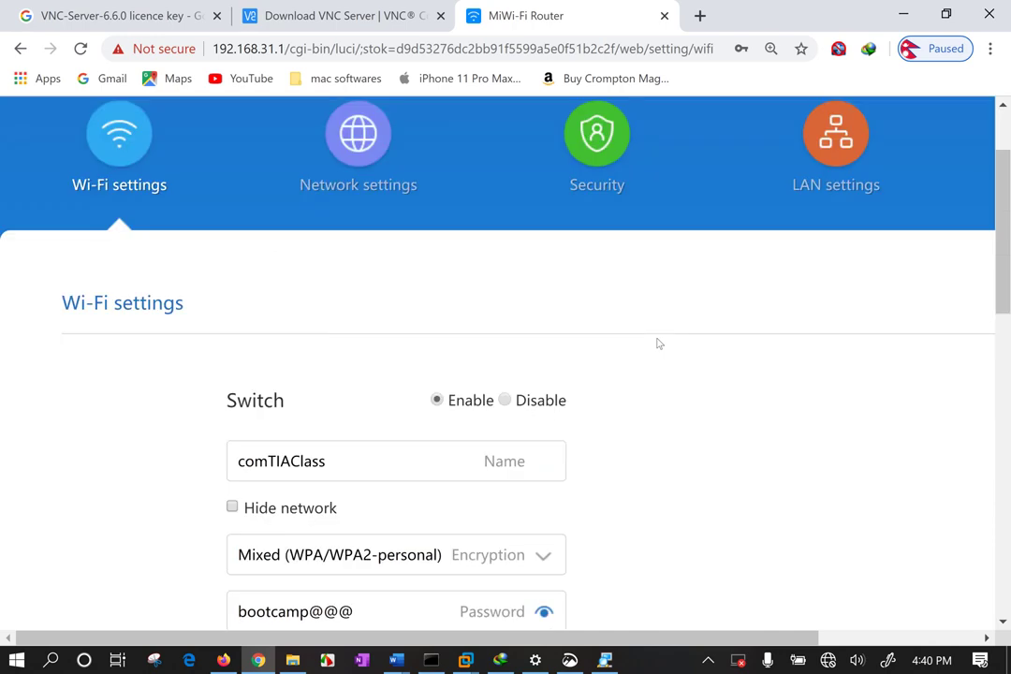
scroll(646, 506, down, 12)
scroll(653, 506, up, 6)
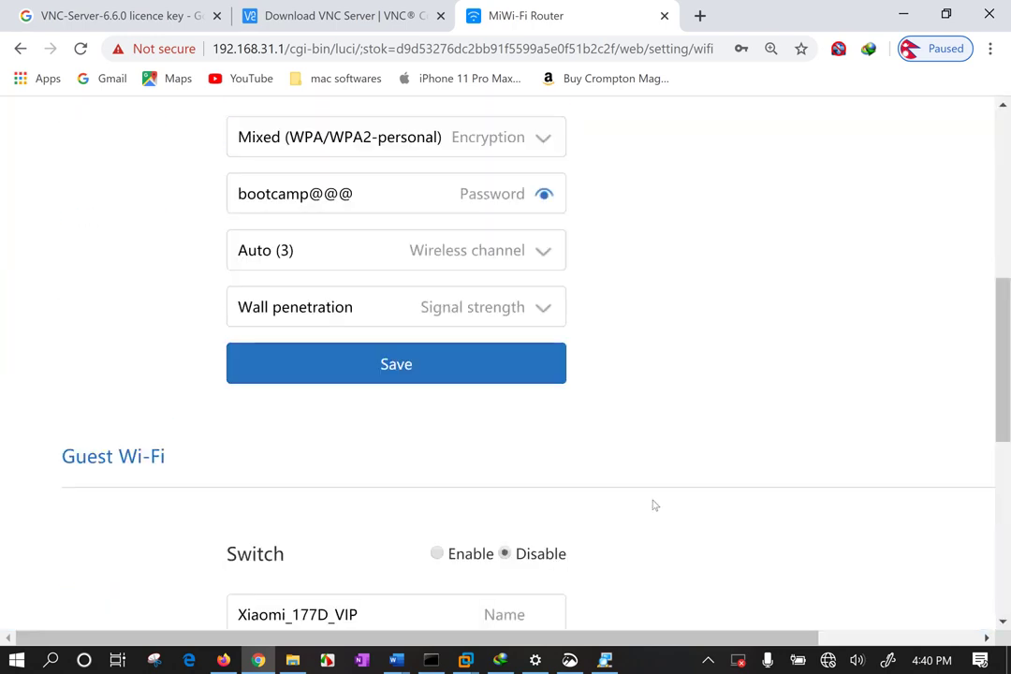
Save the new Wi-Fi settings and confirm restarting the router.
click(460, 382)
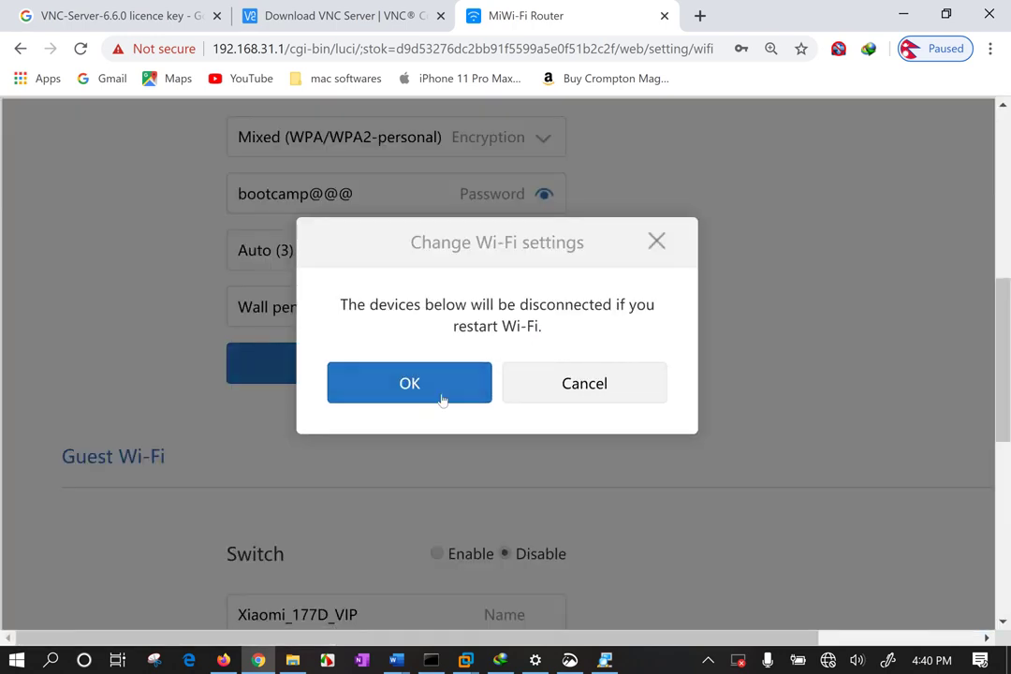
key(Return)
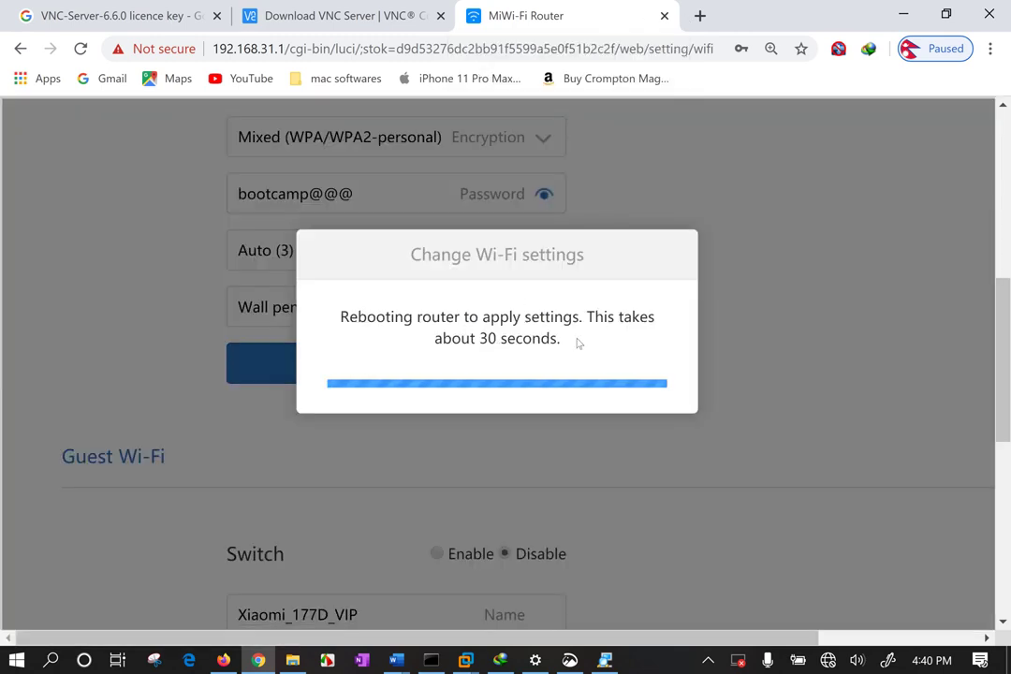
key(ctrl+a)
drag(562, 339, 343, 312)
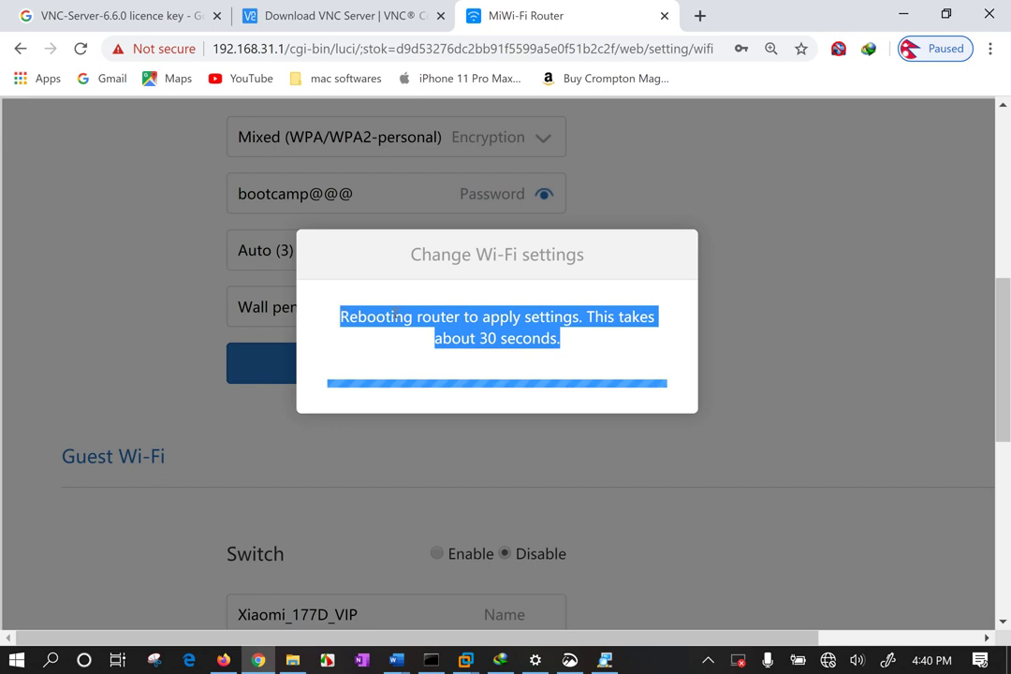
click(518, 319)
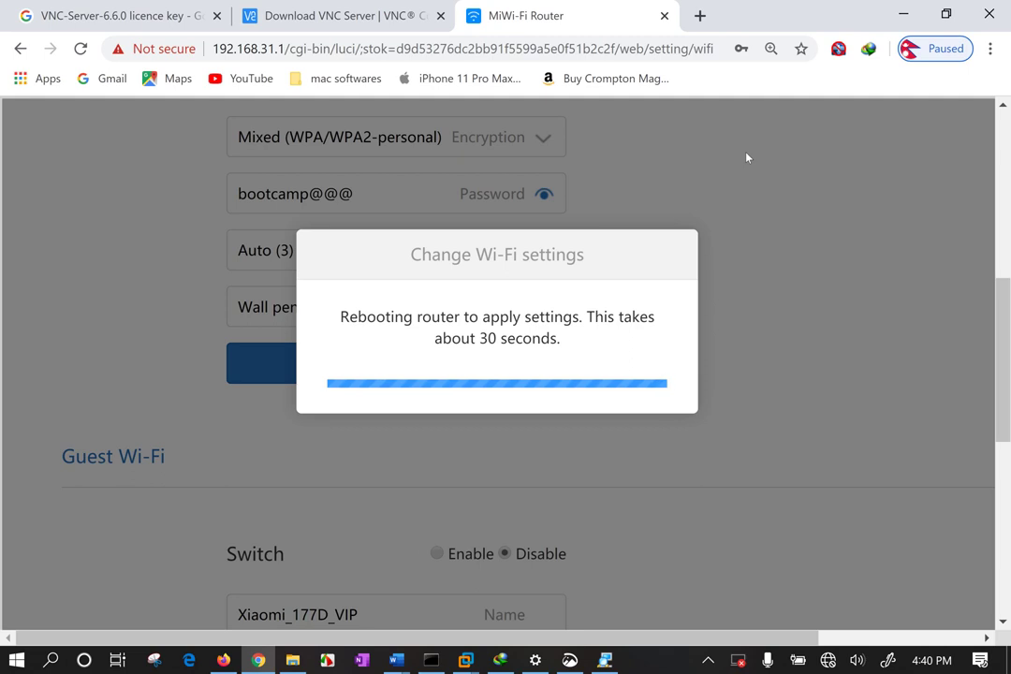
Reconnect the computer to the comTIAClass Wi-Fi network.
right_click(755, 81)
click(689, 182)
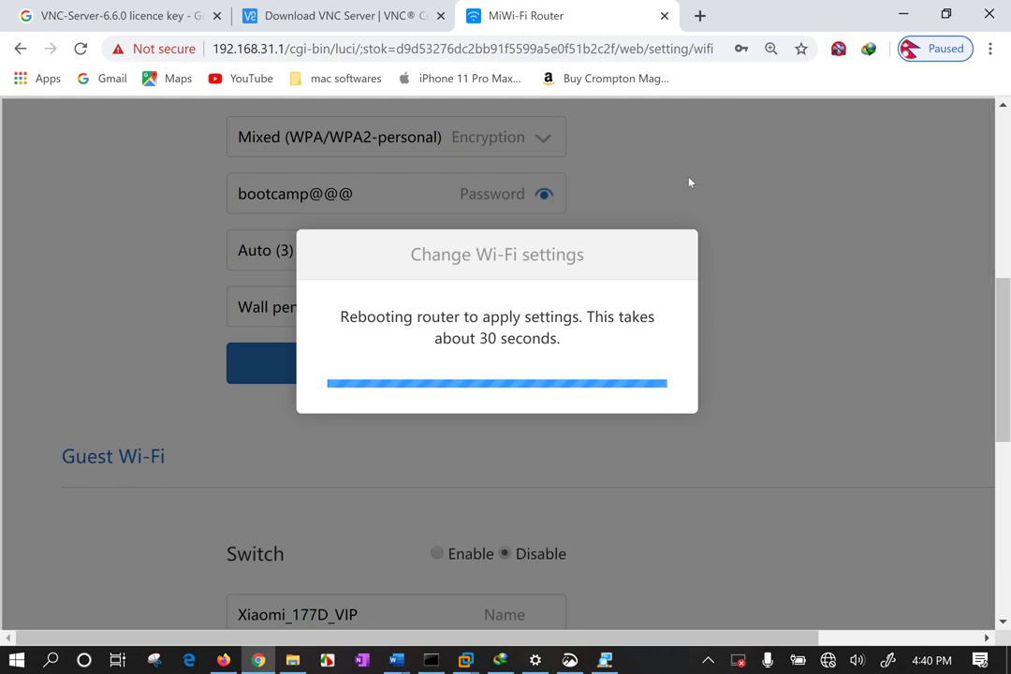
click(828, 660)
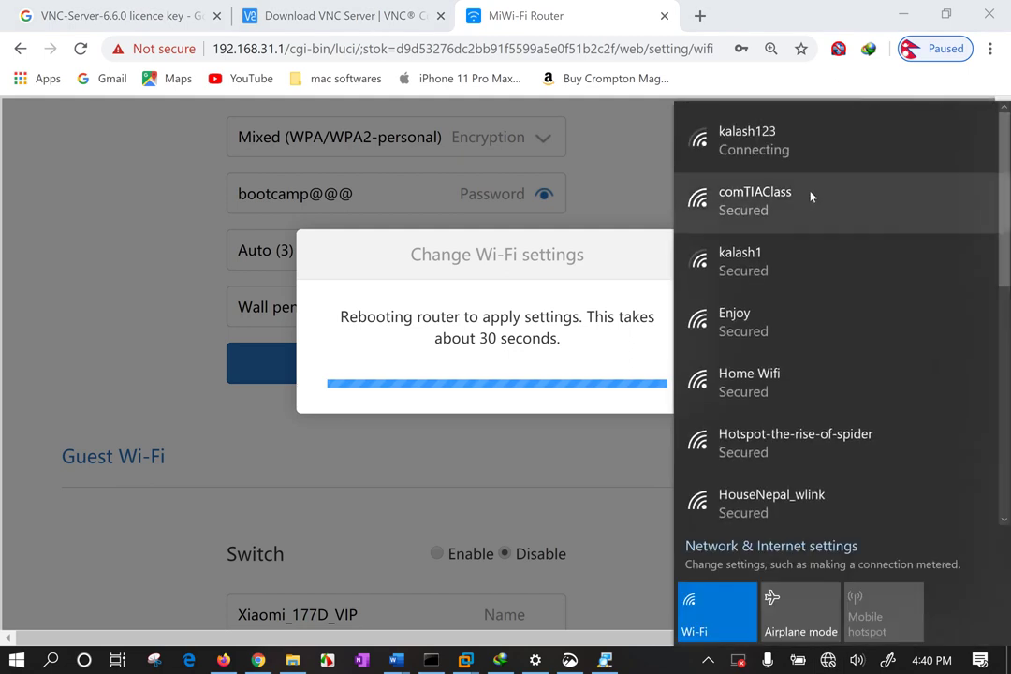
click(811, 201)
click(909, 281)
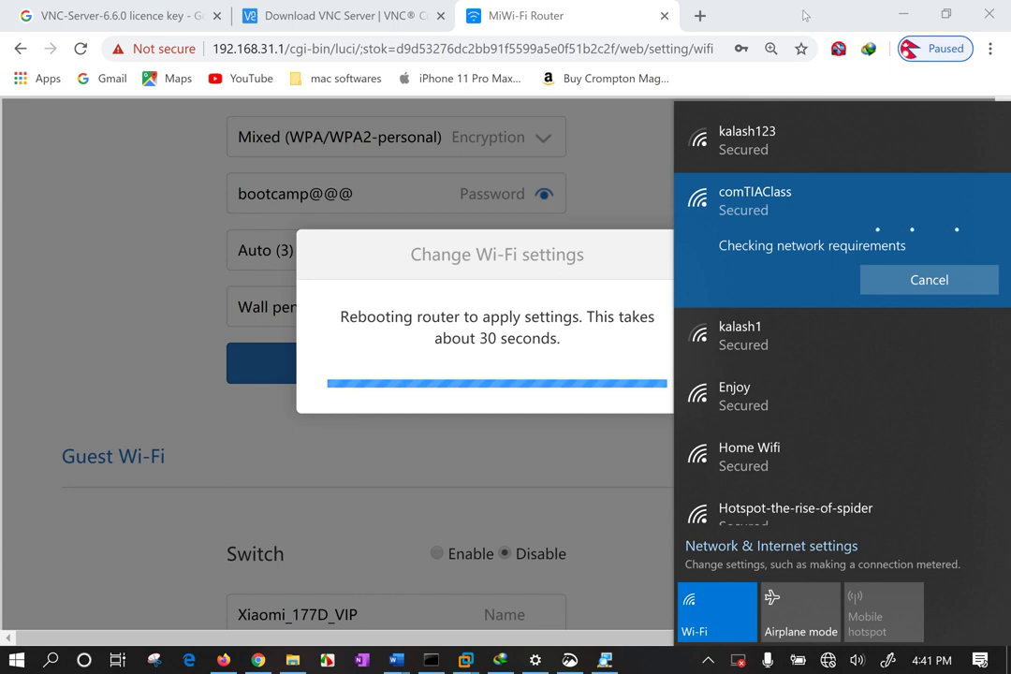
right_click(803, 15)
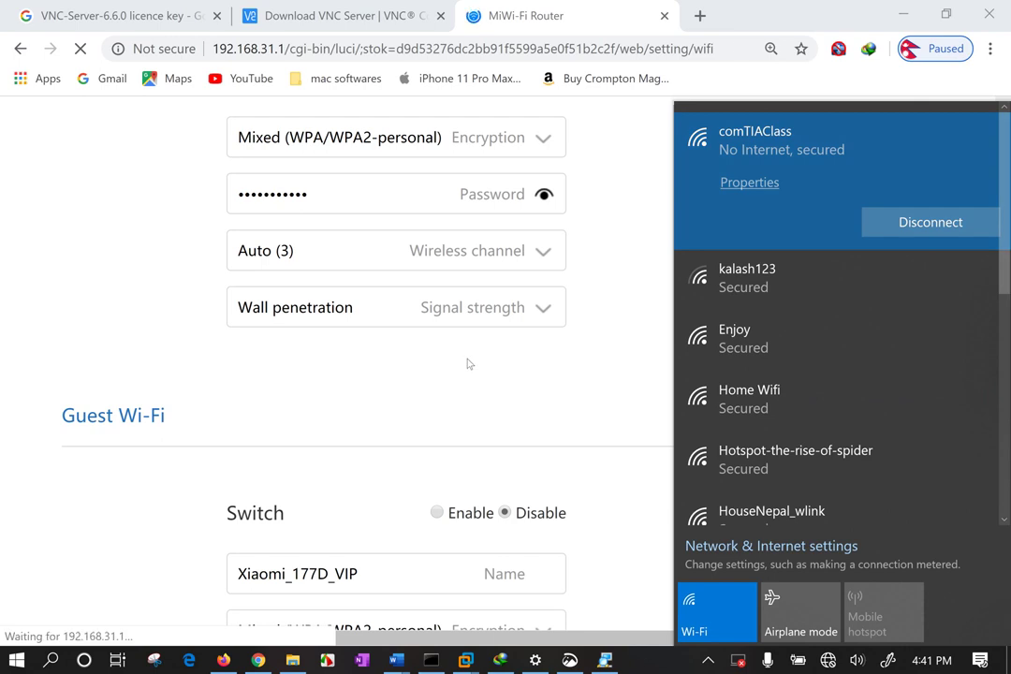
Show the zoomed-out Status page with Mi Wi-Fi 3C(R3L), firmware 2.8.51 and 14 devices.
click(522, 399)
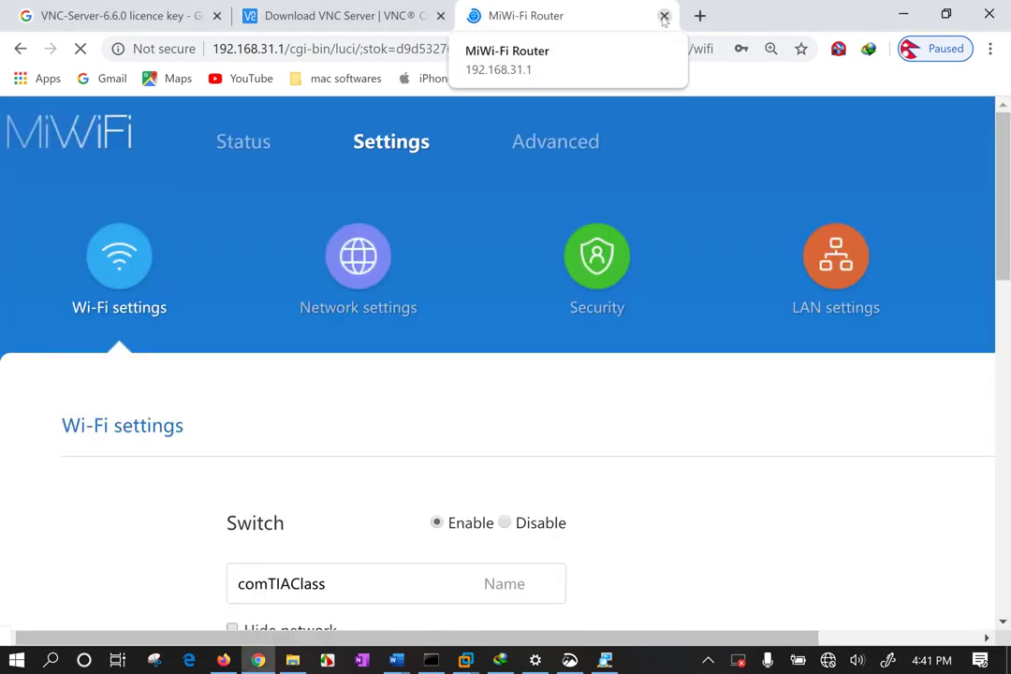
click(240, 144)
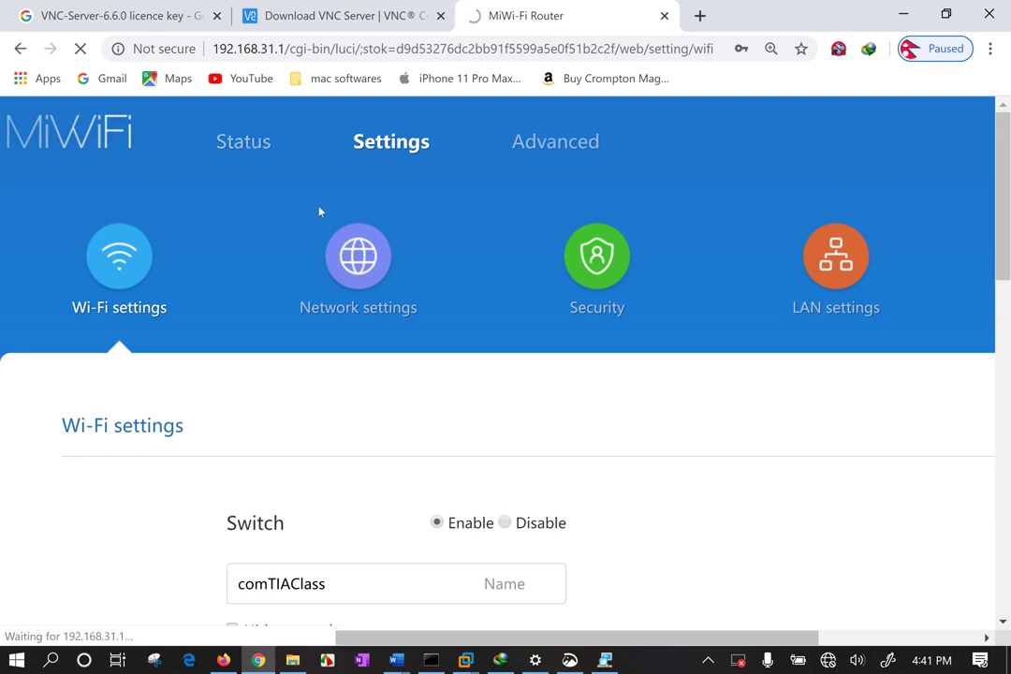
key(ctrl+minus)
key(ctrl+minus)
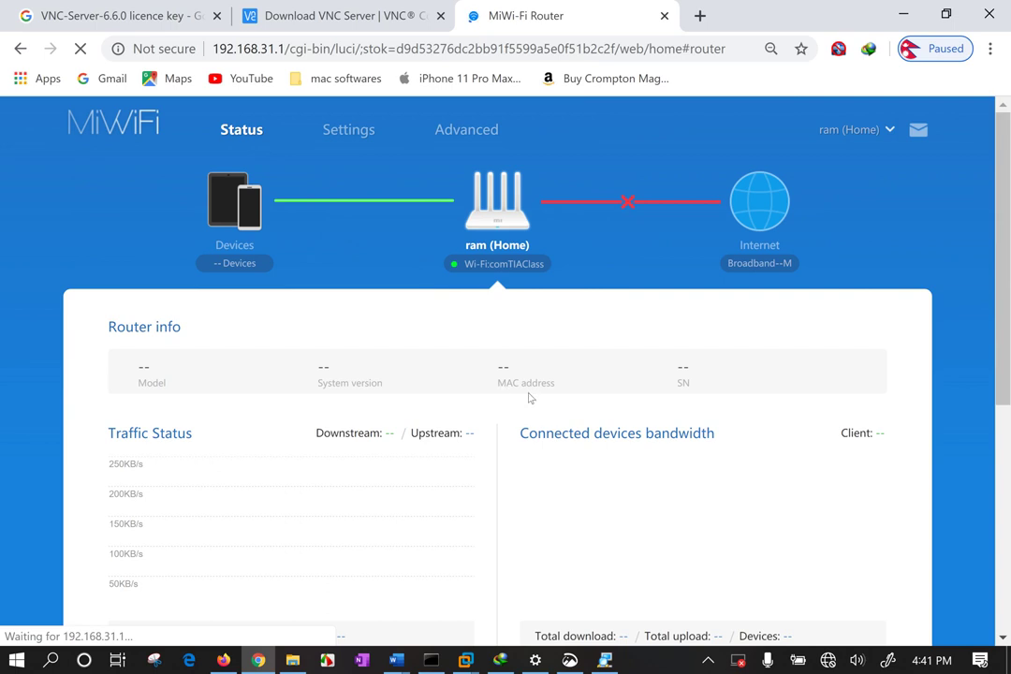
scroll(610, 354, down, 5)
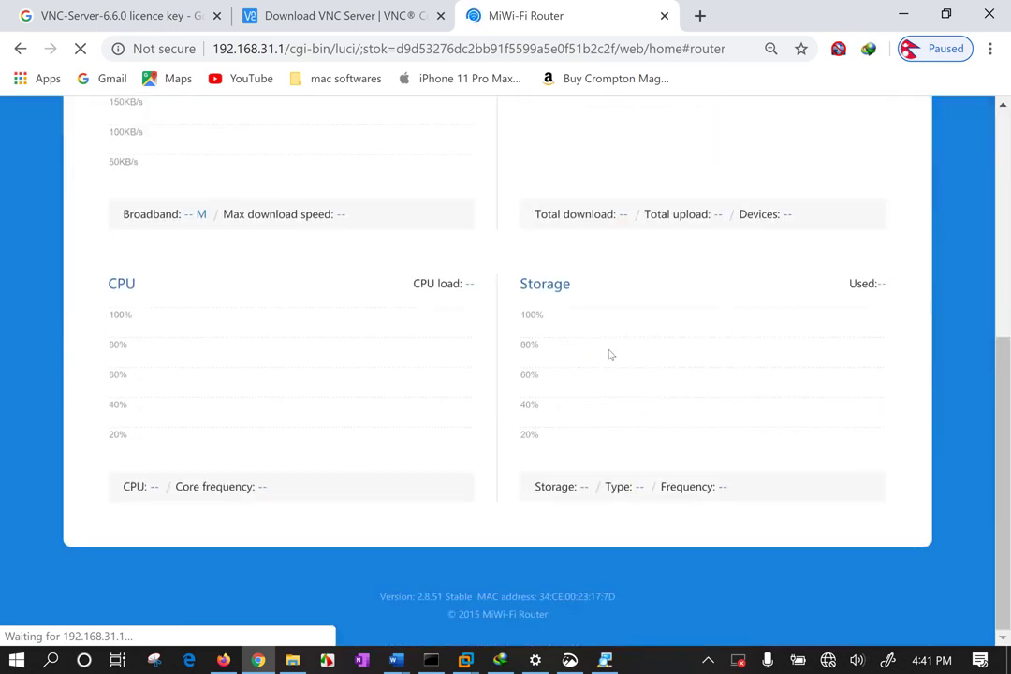
scroll(589, 361, up, 3)
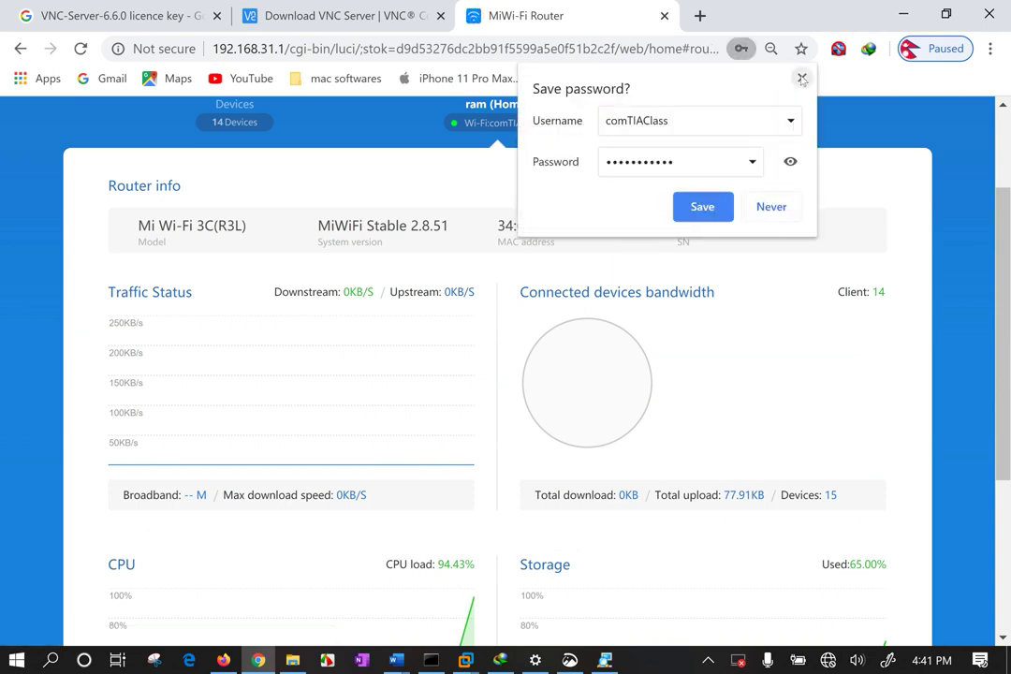
scroll(613, 178, up, 2)
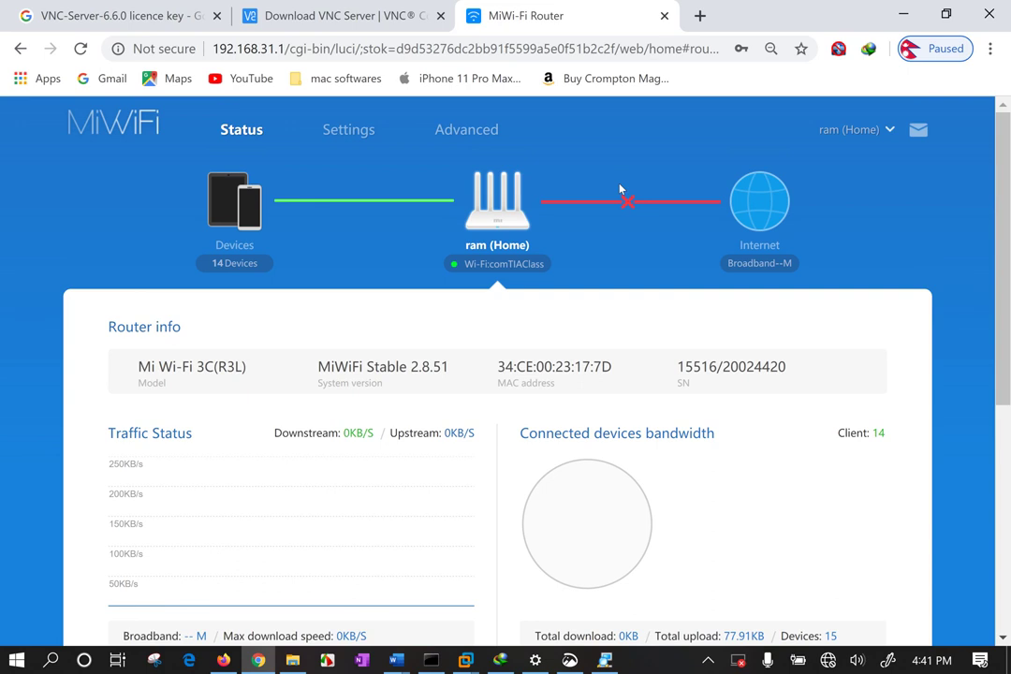
click(883, 131)
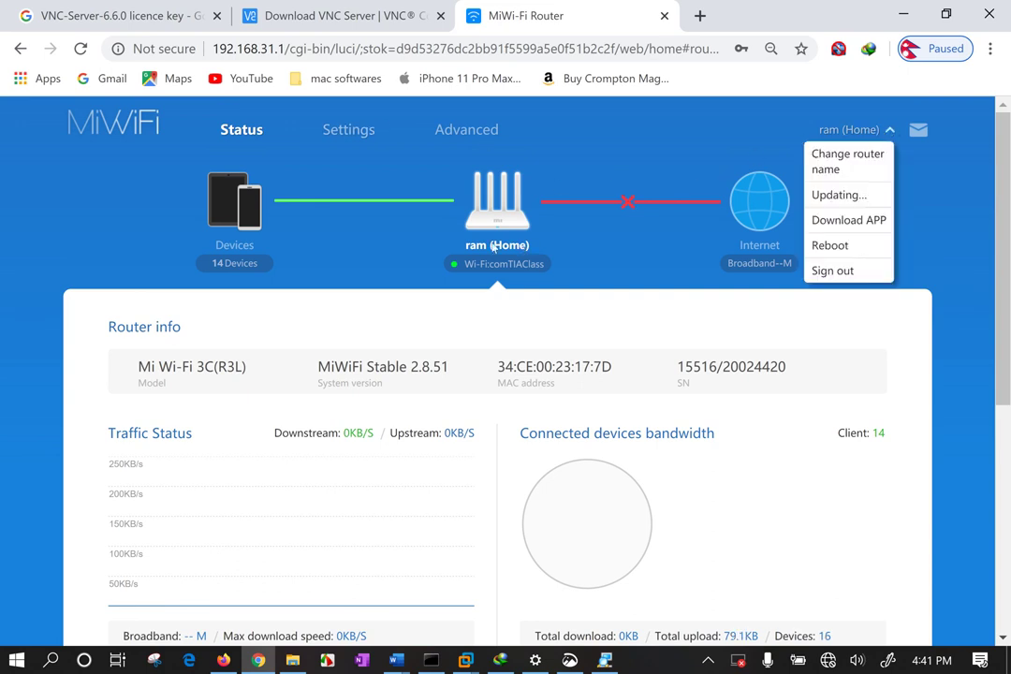
click(417, 214)
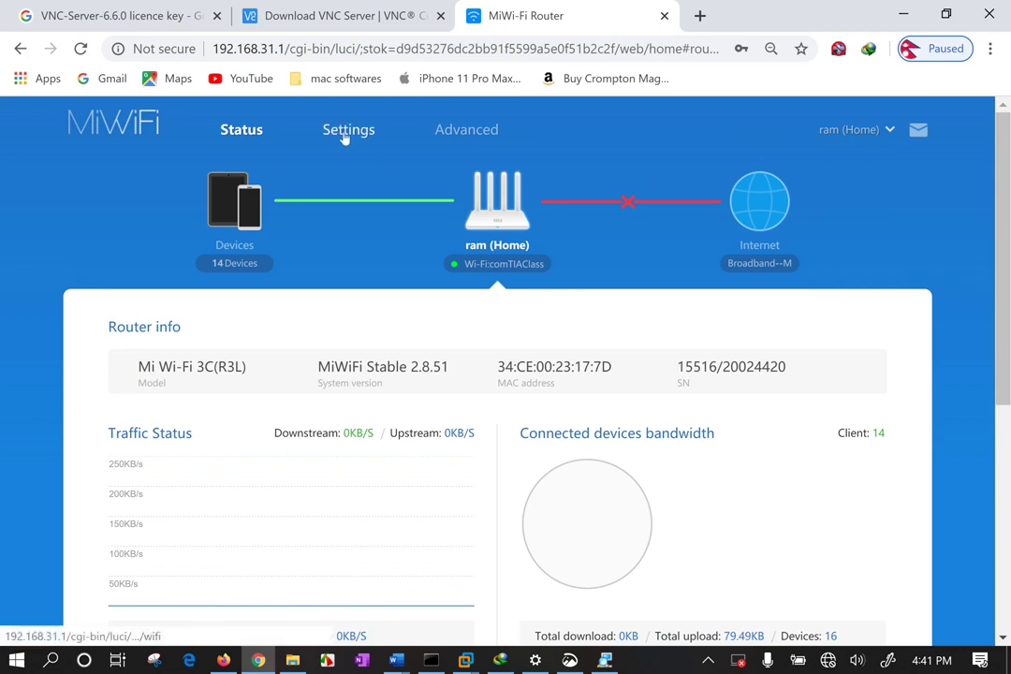
Open the Wi-Fi connected devices list and scroll through its devices.
click(236, 265)
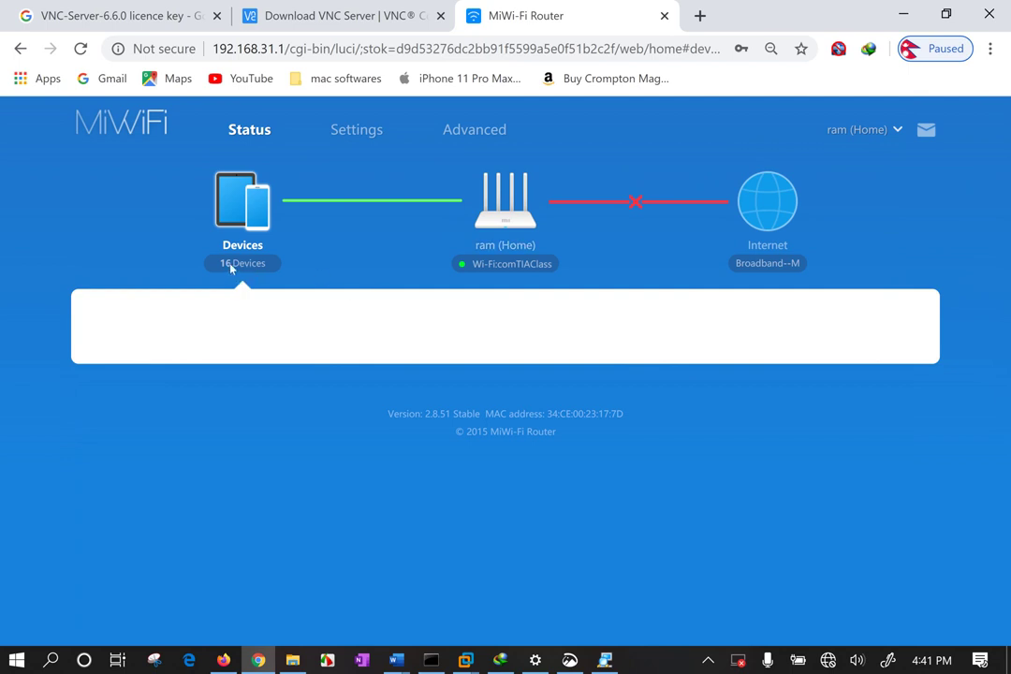
click(232, 265)
scroll(371, 360, down, 1)
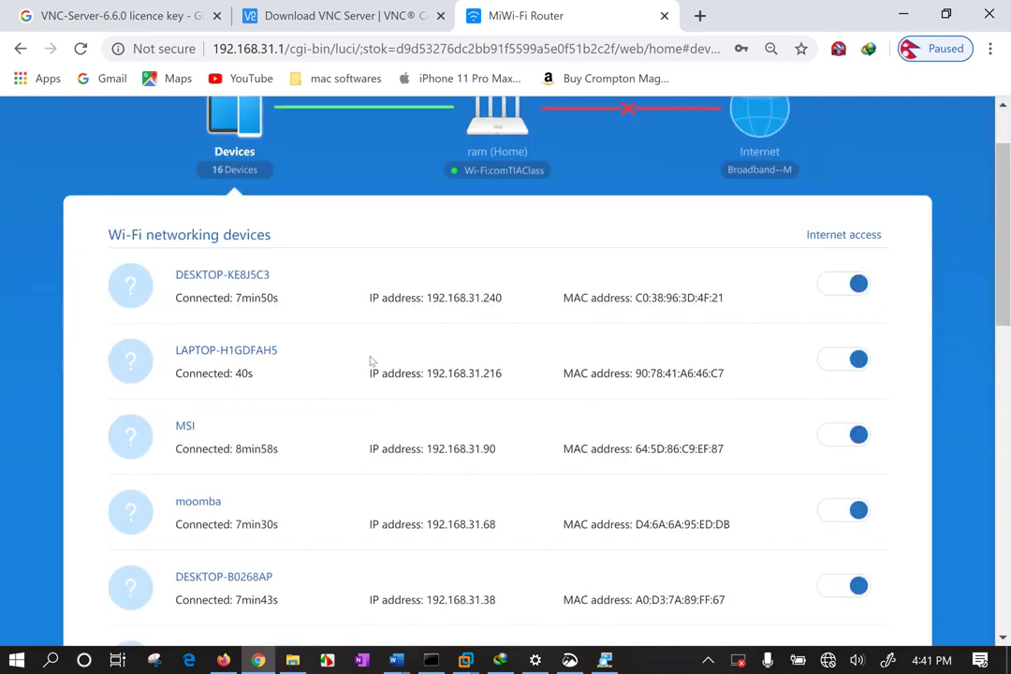
scroll(371, 361, down, 5)
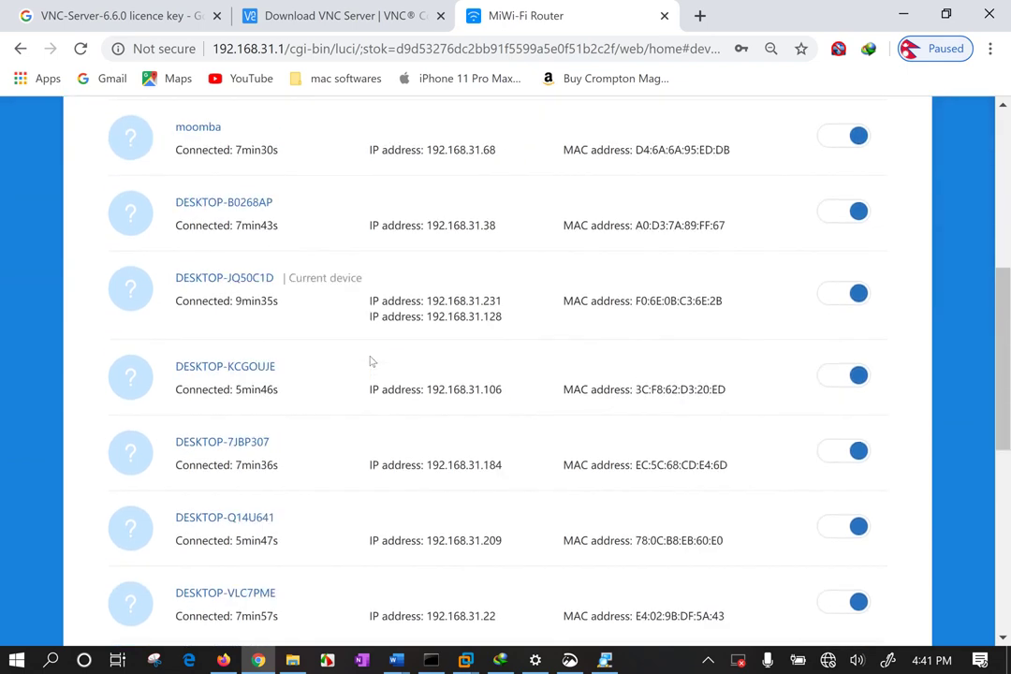
scroll(371, 361, down, 4)
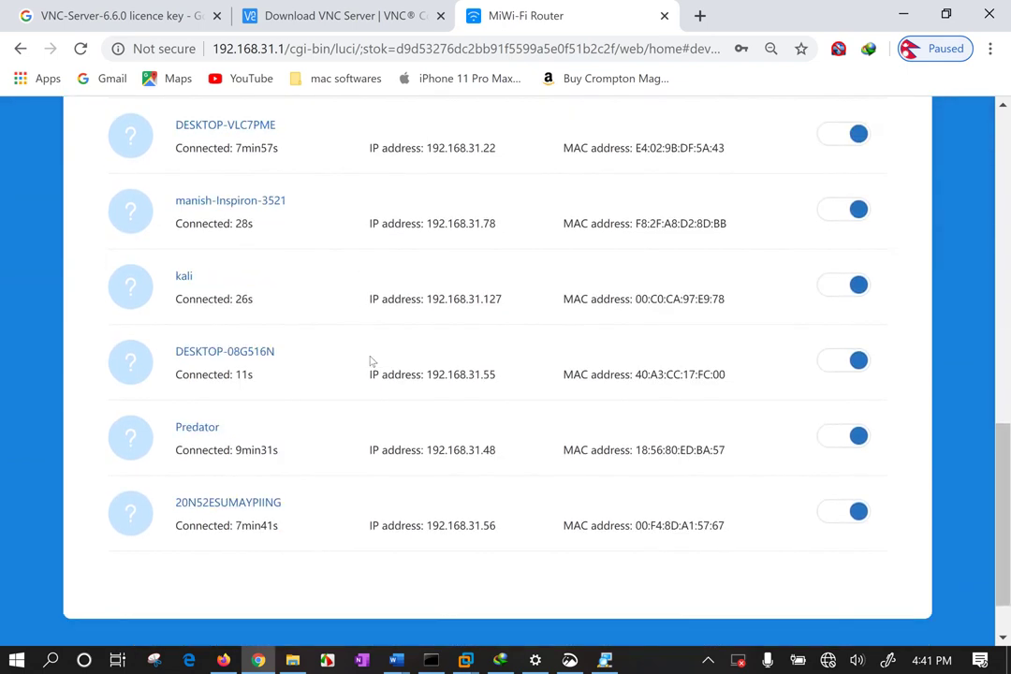
scroll(371, 360, down, 1)
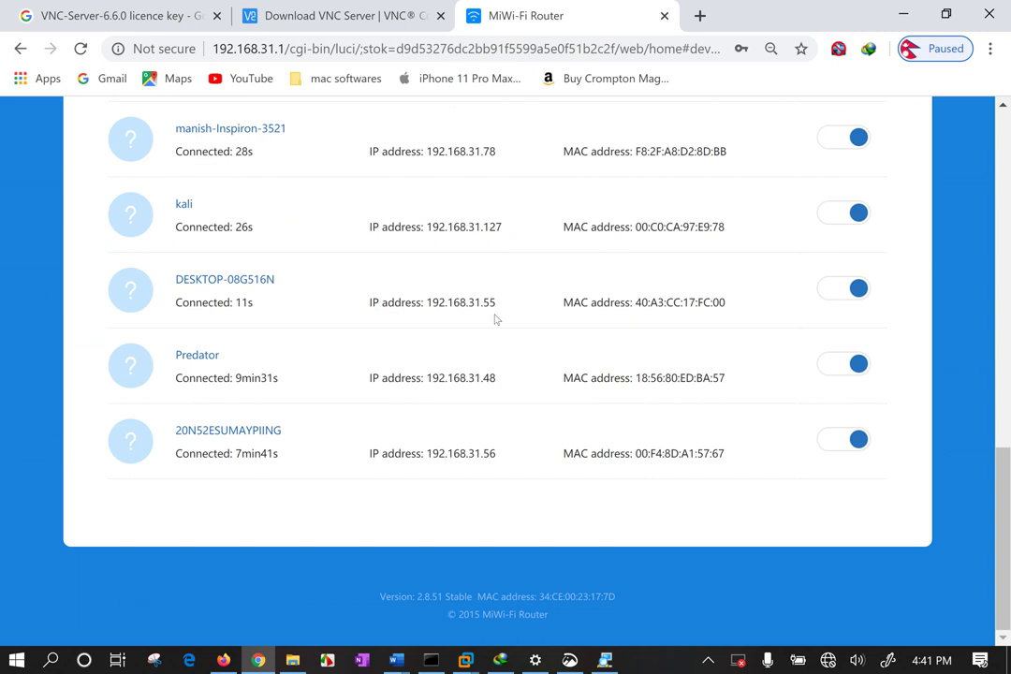
scroll(501, 335, up, 7)
scroll(501, 334, up, 4)
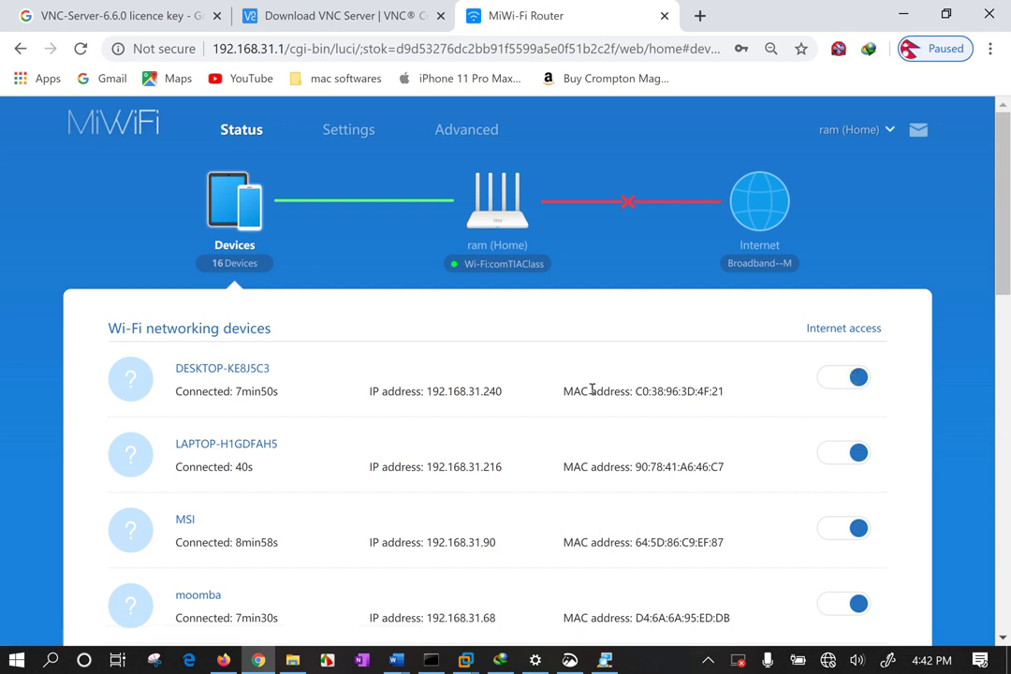
Select the first device's MAC and IP addresses, then scroll further through the list.
drag(566, 390, 730, 392)
click(620, 339)
drag(502, 394, 348, 399)
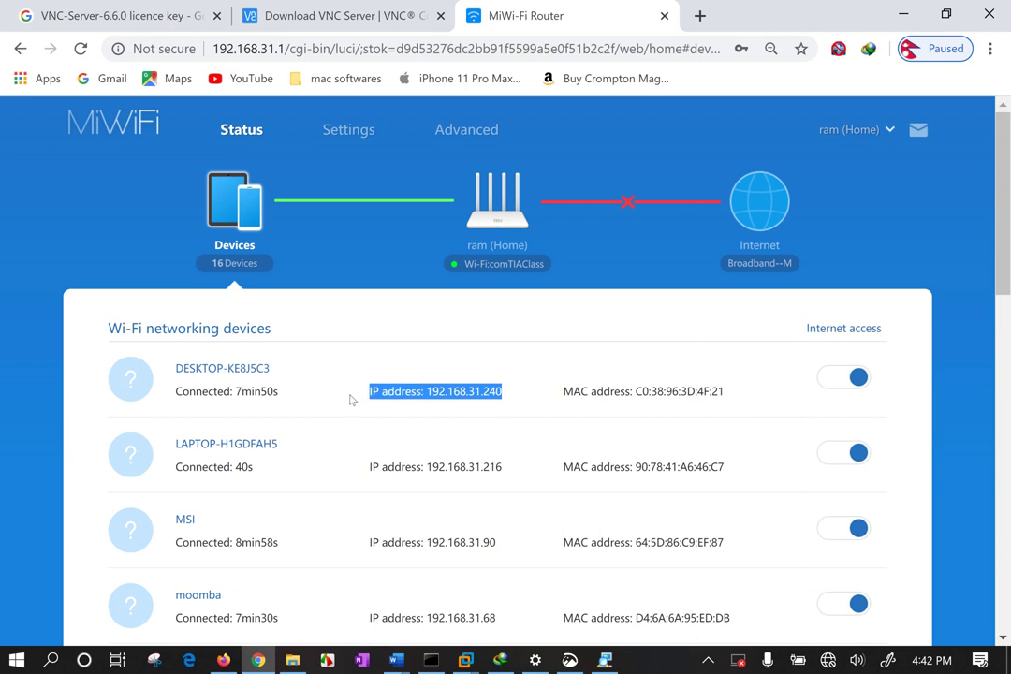
click(311, 392)
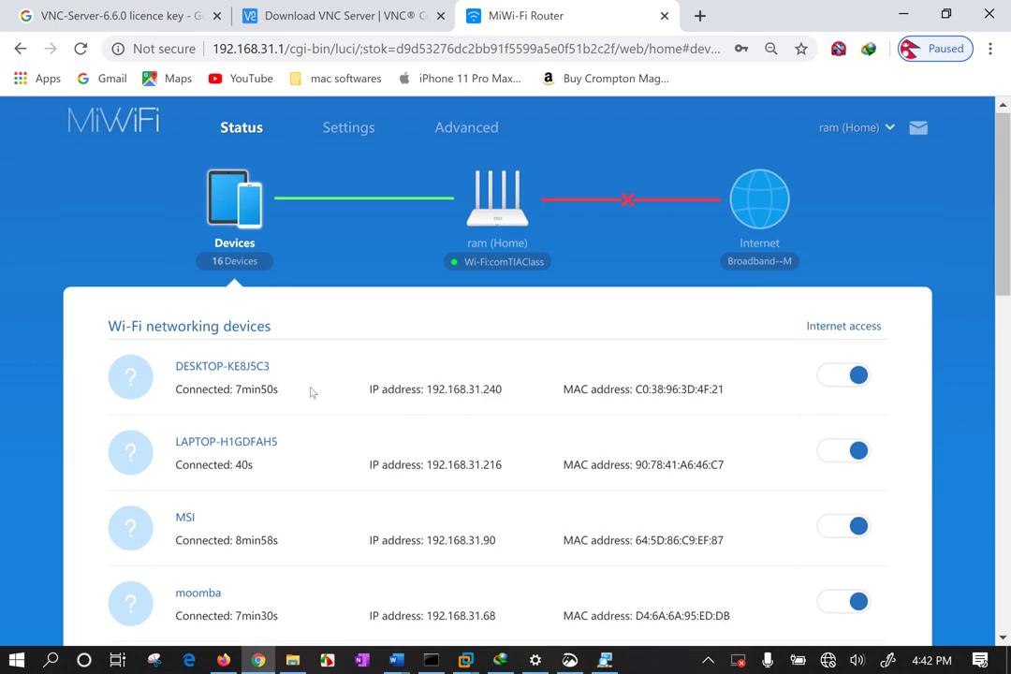
scroll(311, 393, down, 3)
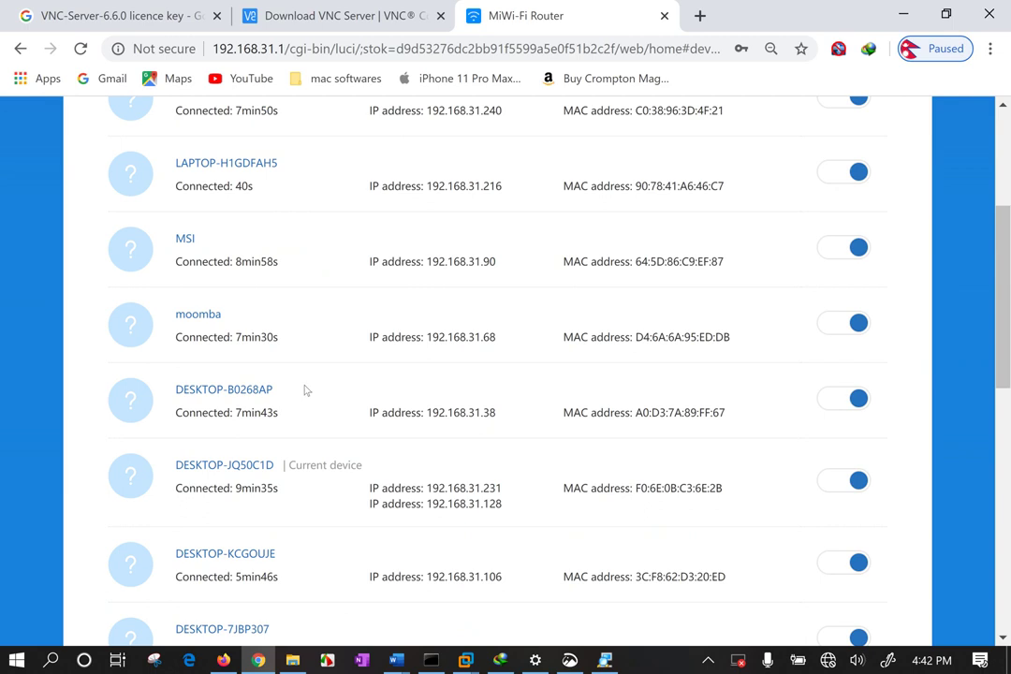
scroll(304, 391, down, 8)
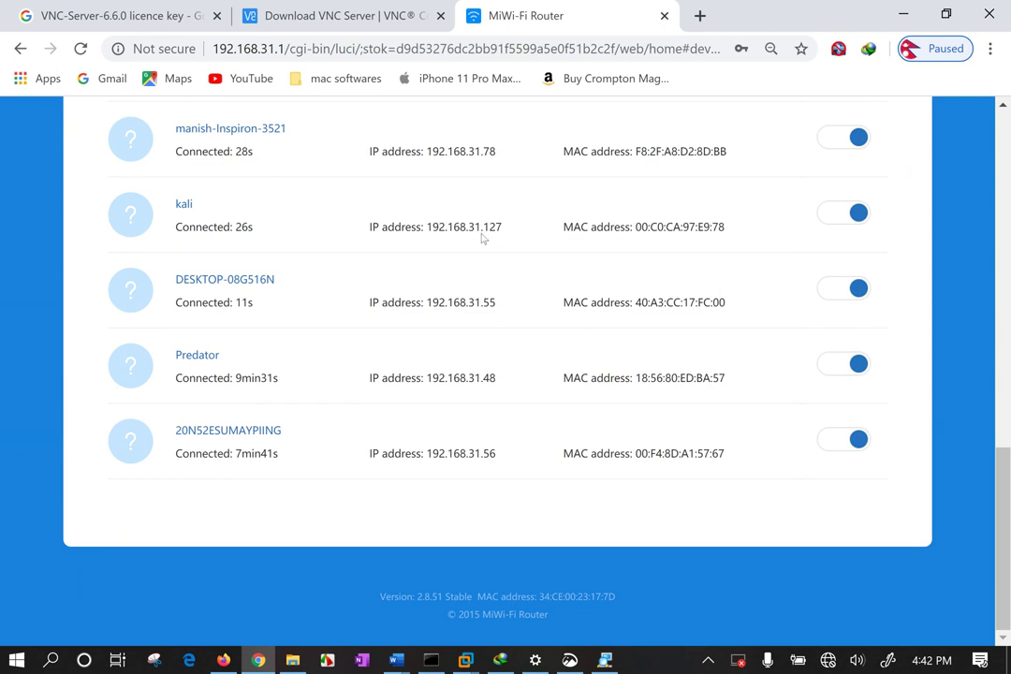
drag(227, 381, 278, 382)
scroll(507, 243, up, 10)
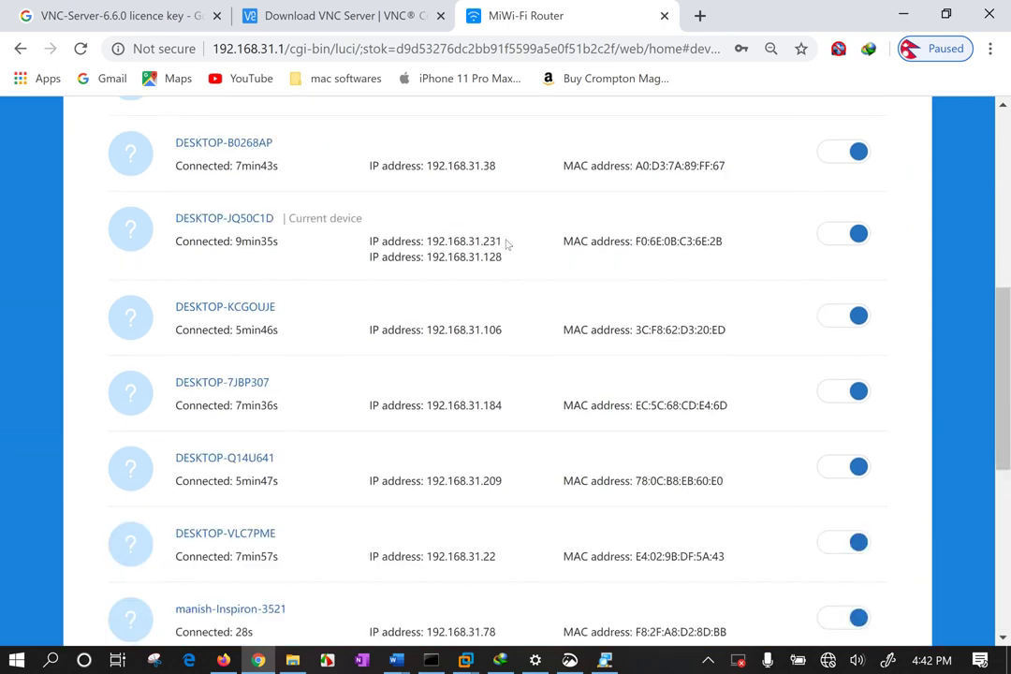
Close the router admin and VNC Server download tabs and minimize Chrome.
click(664, 16)
click(440, 16)
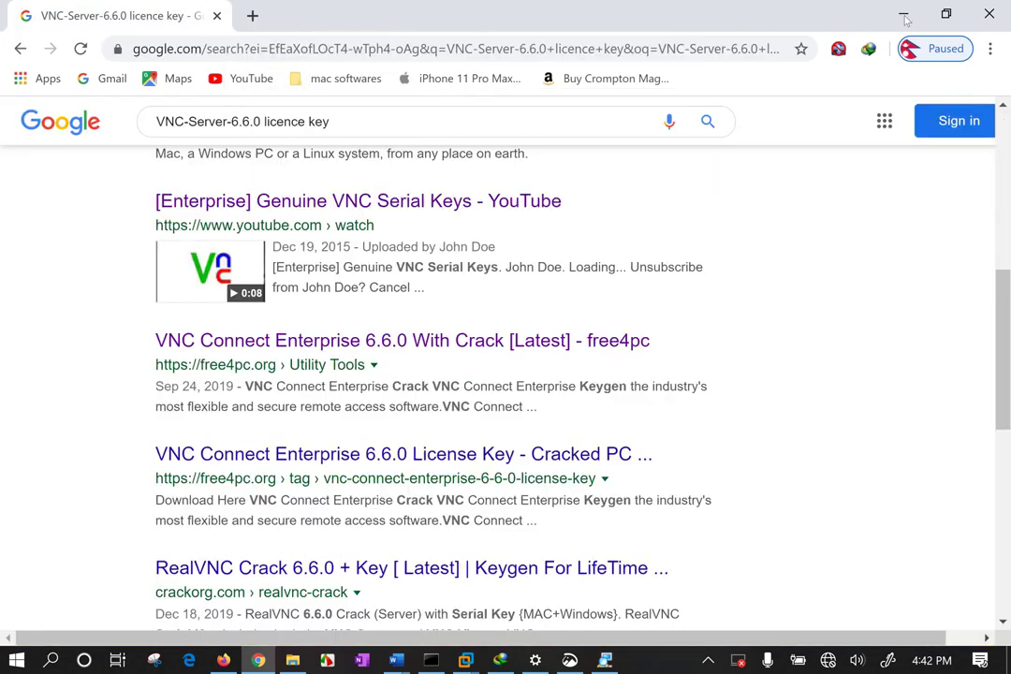
click(903, 13)
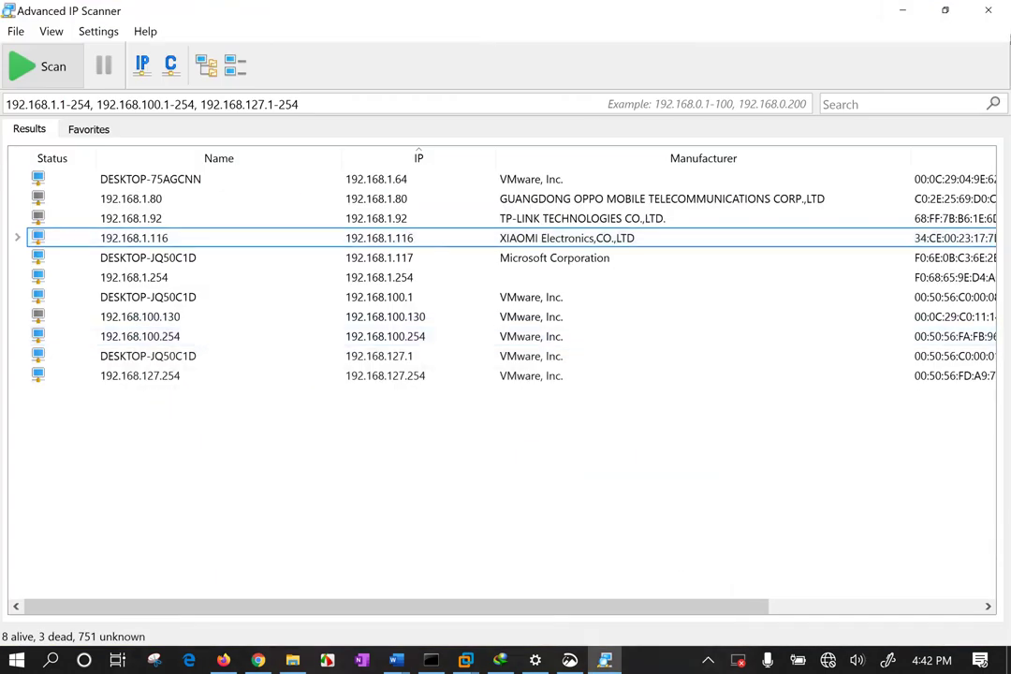
Close Advanced IP Scanner and File Explorer, then bring the Windows 10 VM forward.
click(999, 12)
click(998, 11)
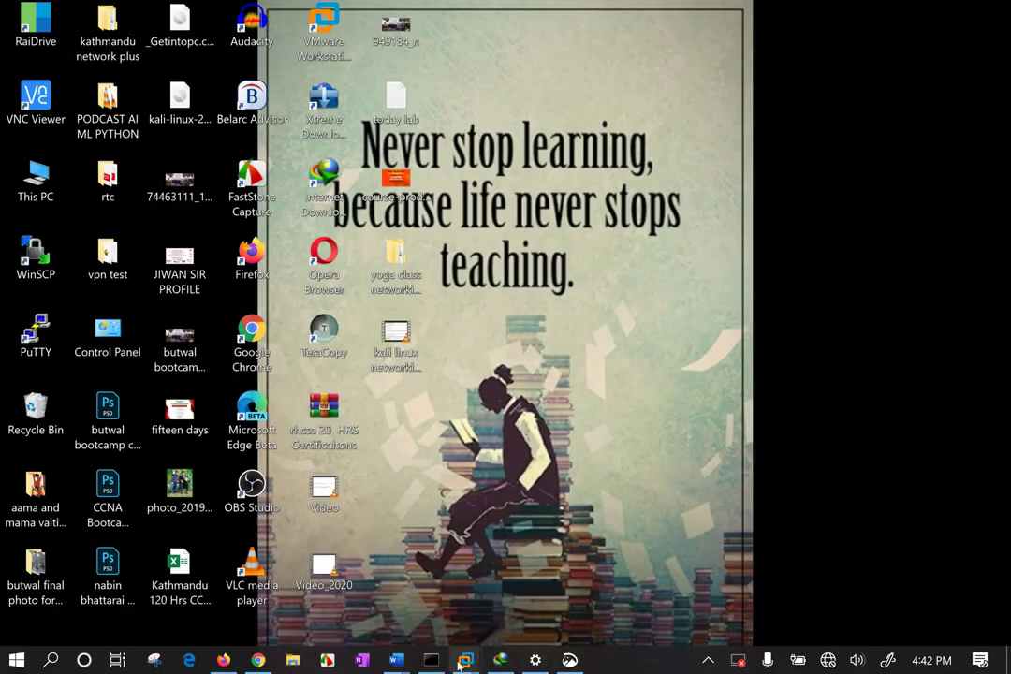
mouse_move(466, 661)
click(361, 527)
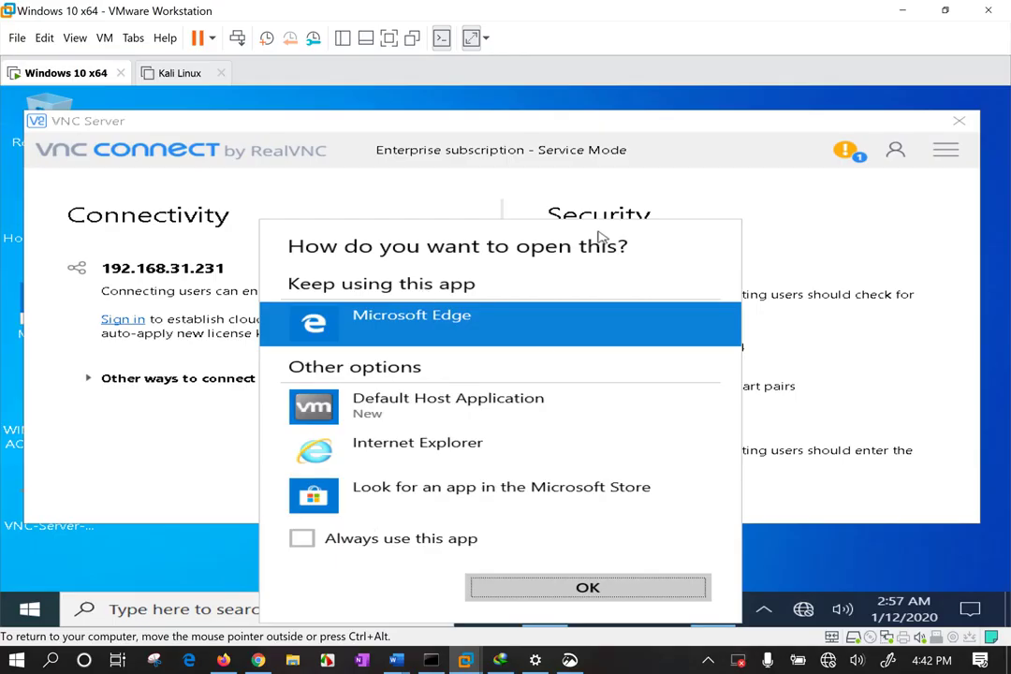
Dismiss the 'How do you want to open this?' prompt and glance at VNC Server's information center.
click(634, 204)
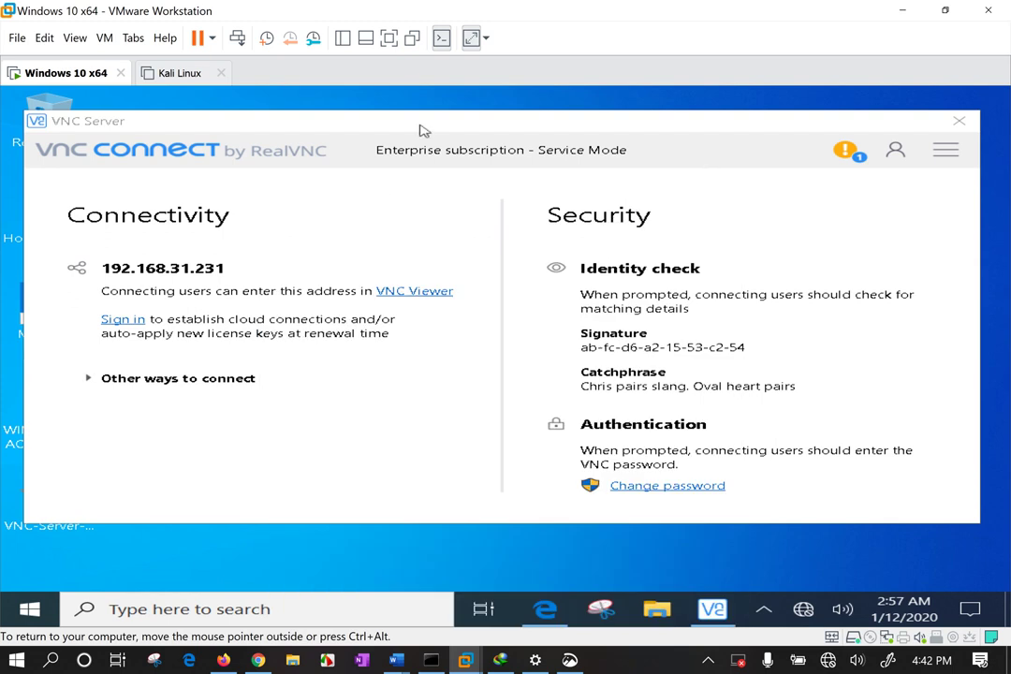
drag(434, 114, 425, 119)
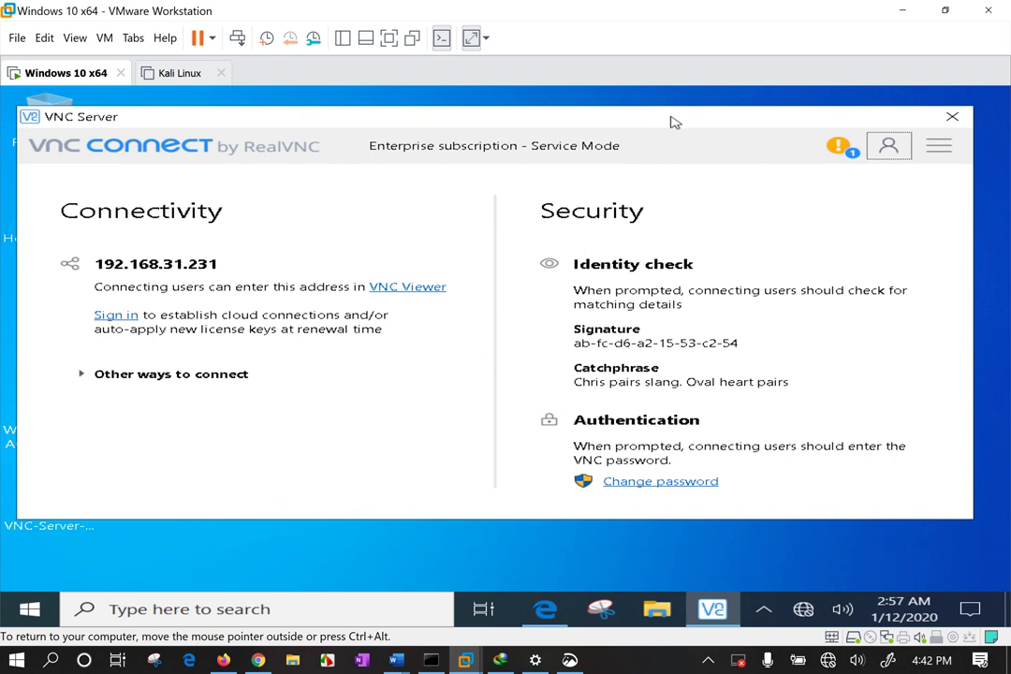
click(892, 148)
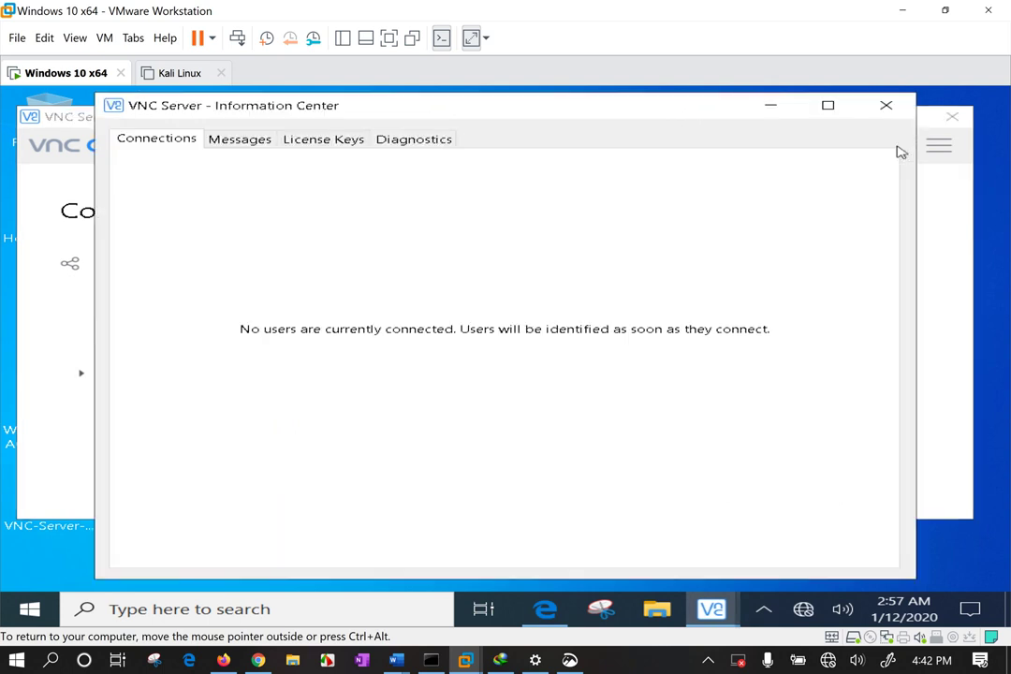
click(906, 109)
Choose Options... from the VNC Server main menu.
click(938, 143)
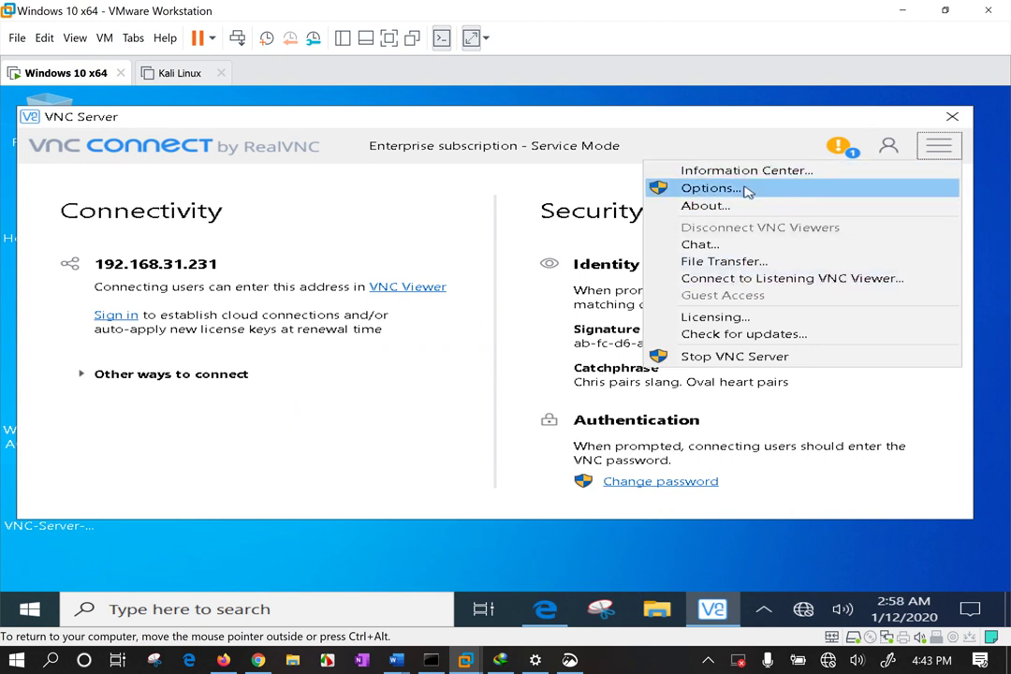
click(746, 190)
drag(590, 343, 596, 343)
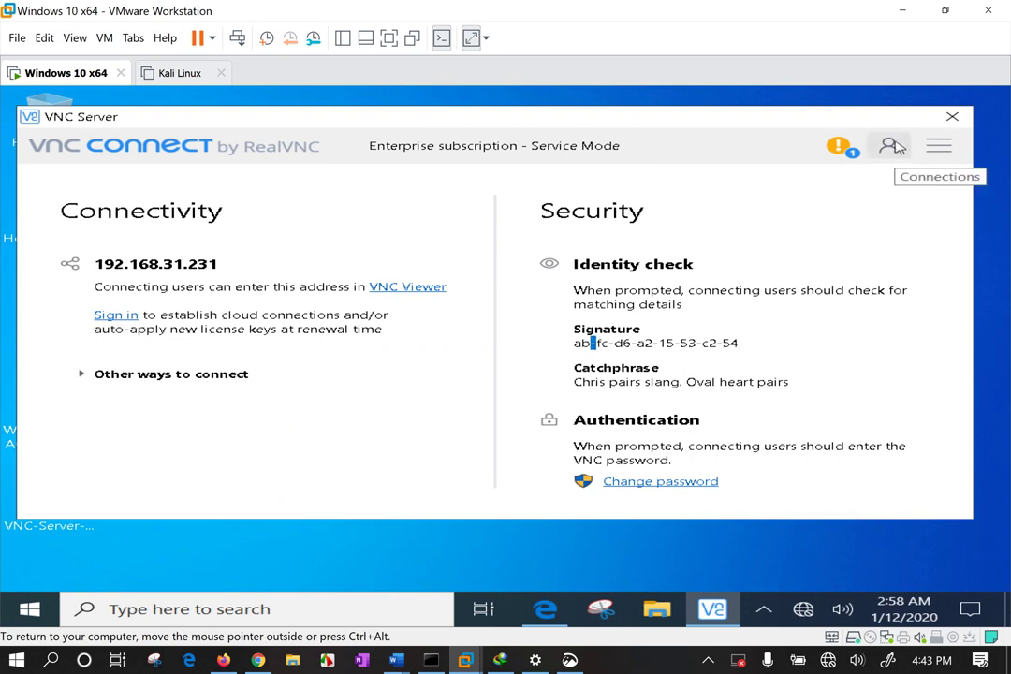
click(940, 145)
click(720, 191)
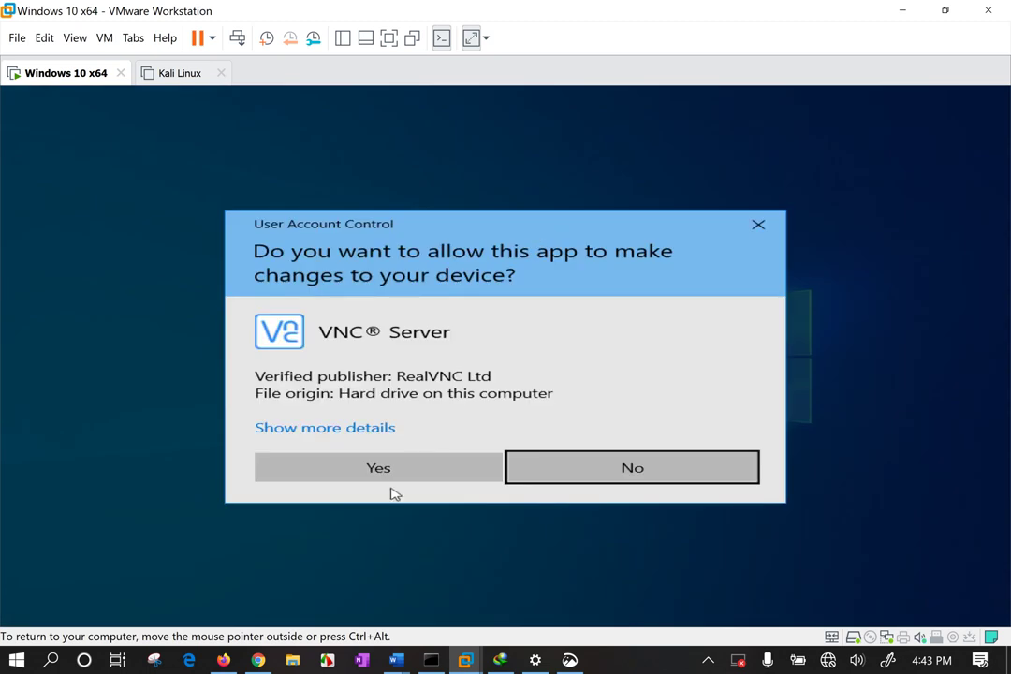
Approve the UAC prompt and view the Users & Permissions settings.
click(381, 467)
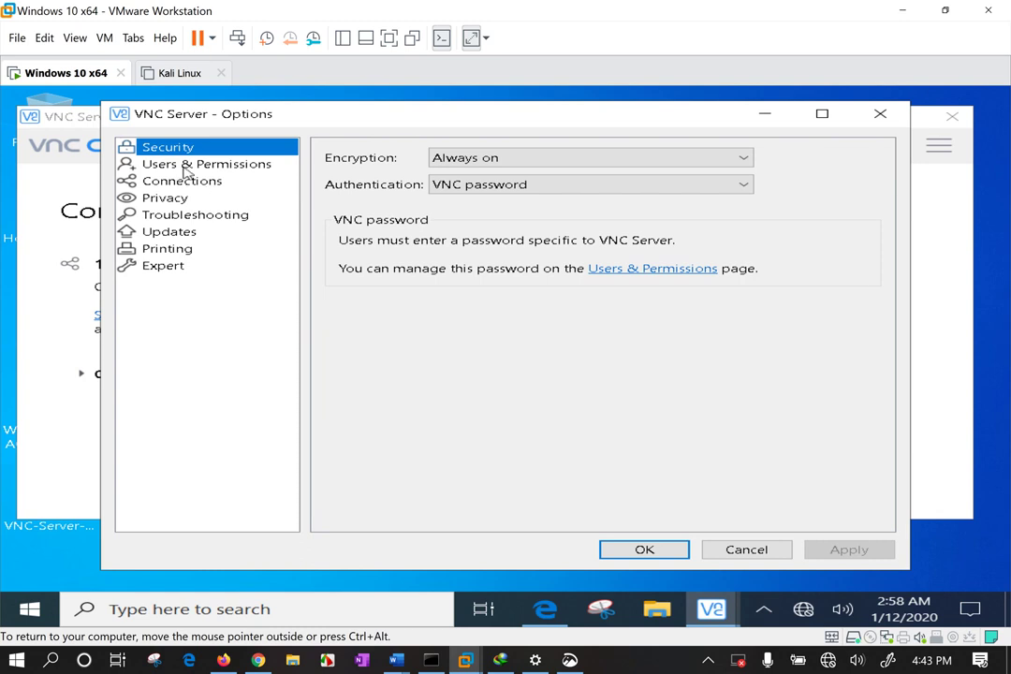
click(184, 169)
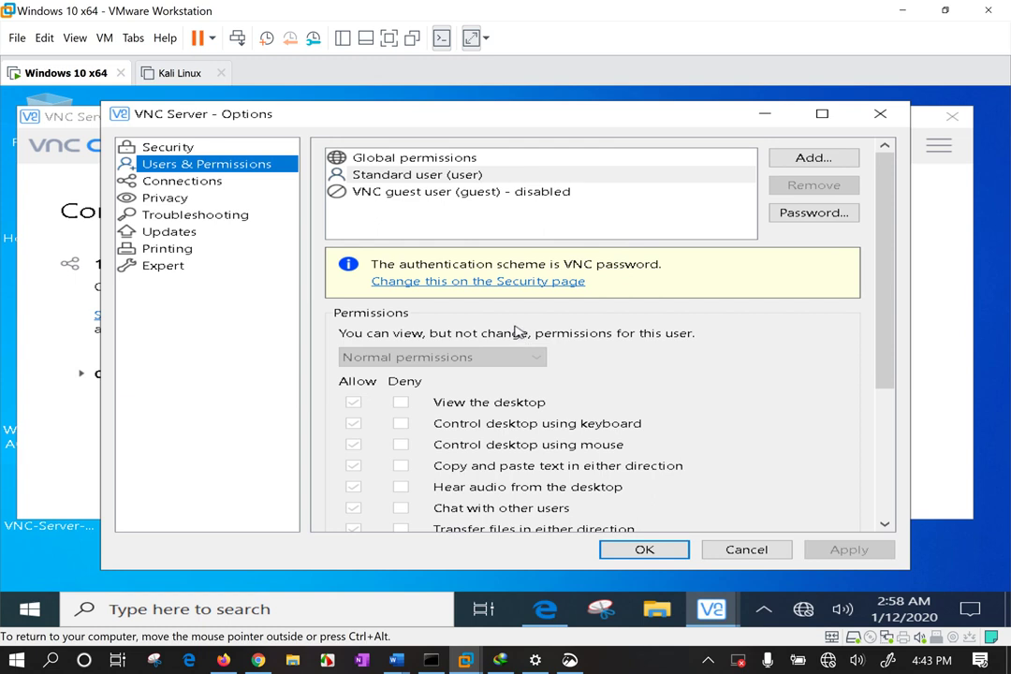
scroll(562, 374, down, 4)
scroll(609, 374, up, 4)
Review the Global permissions, all enabled, and close the options with OK.
click(463, 174)
click(464, 159)
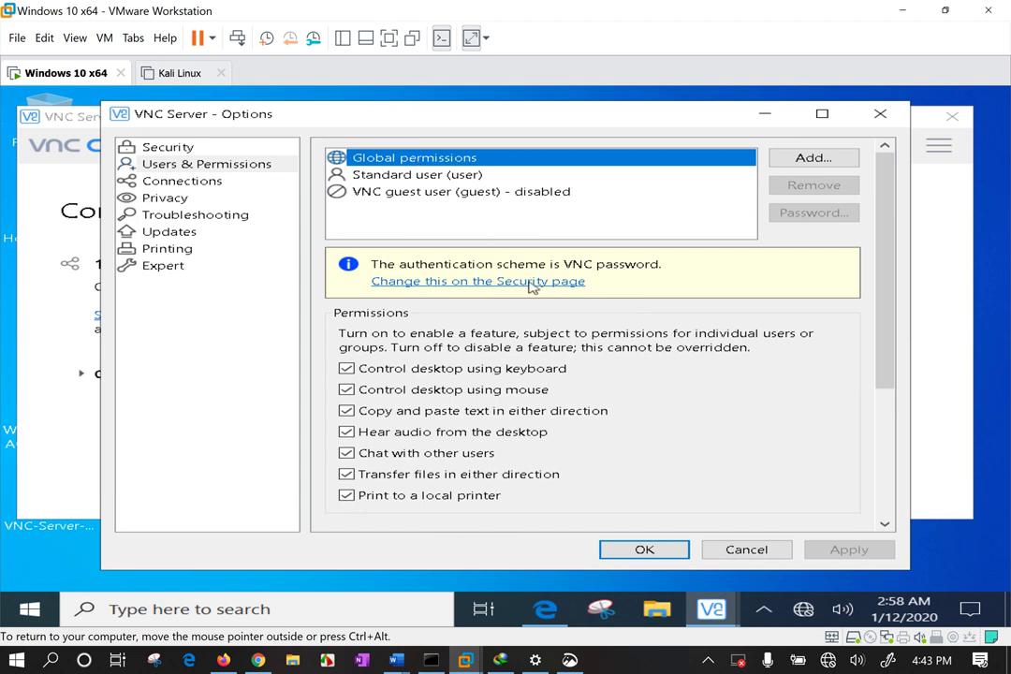
scroll(531, 287, down, 2)
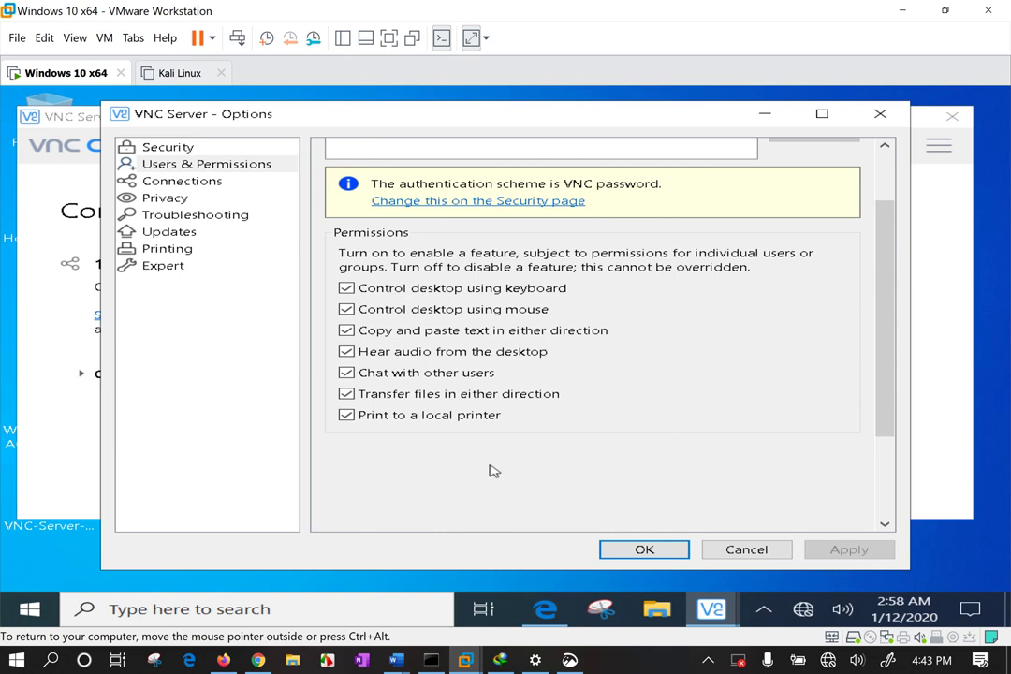
scroll(515, 420, up, 2)
scroll(522, 409, down, 5)
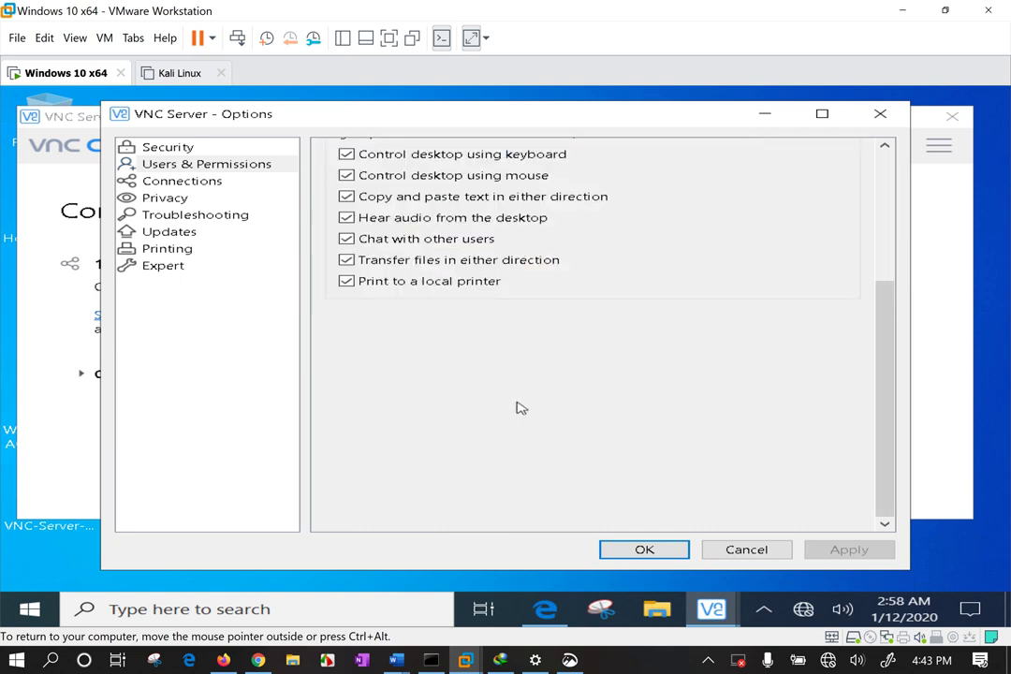
scroll(522, 404, up, 5)
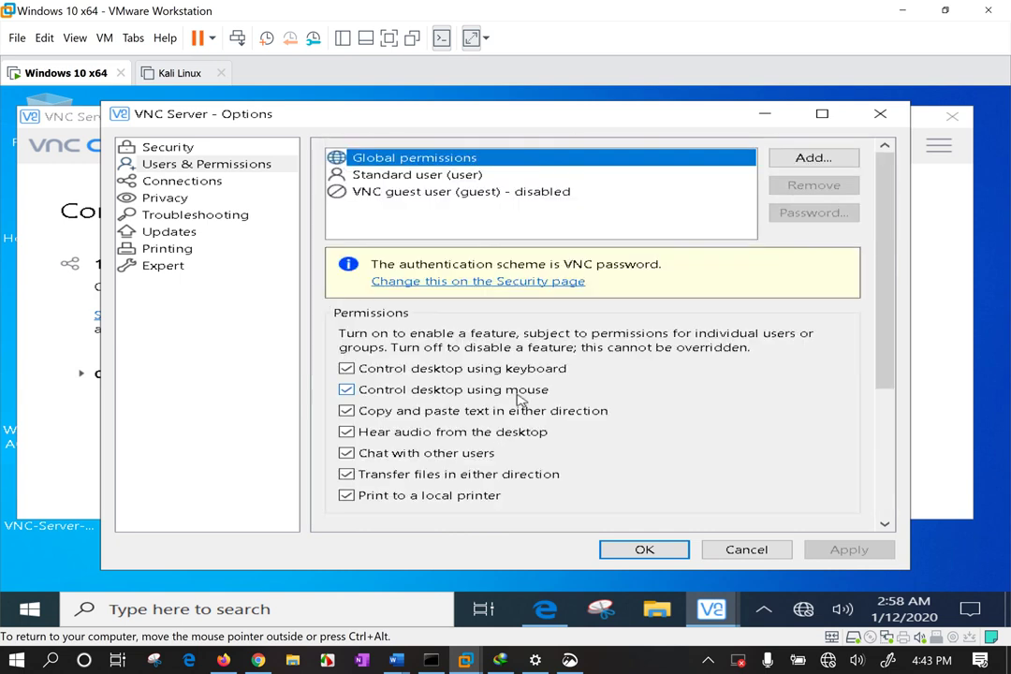
click(641, 550)
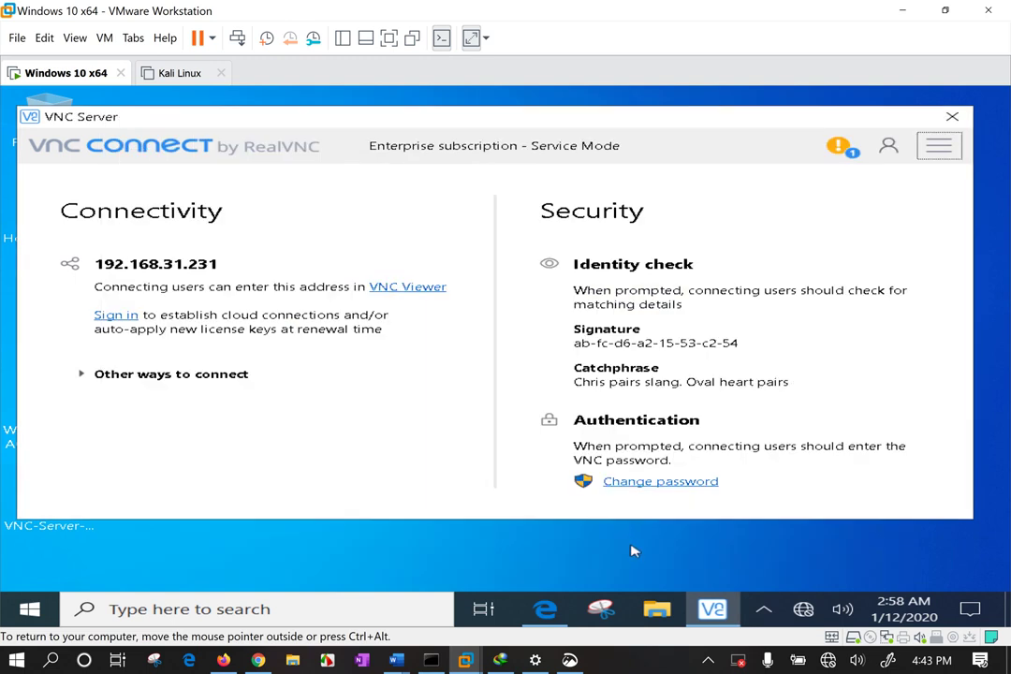
Expand 'Other ways to connect' and highlight the full 192.168.31.231 address.
click(172, 376)
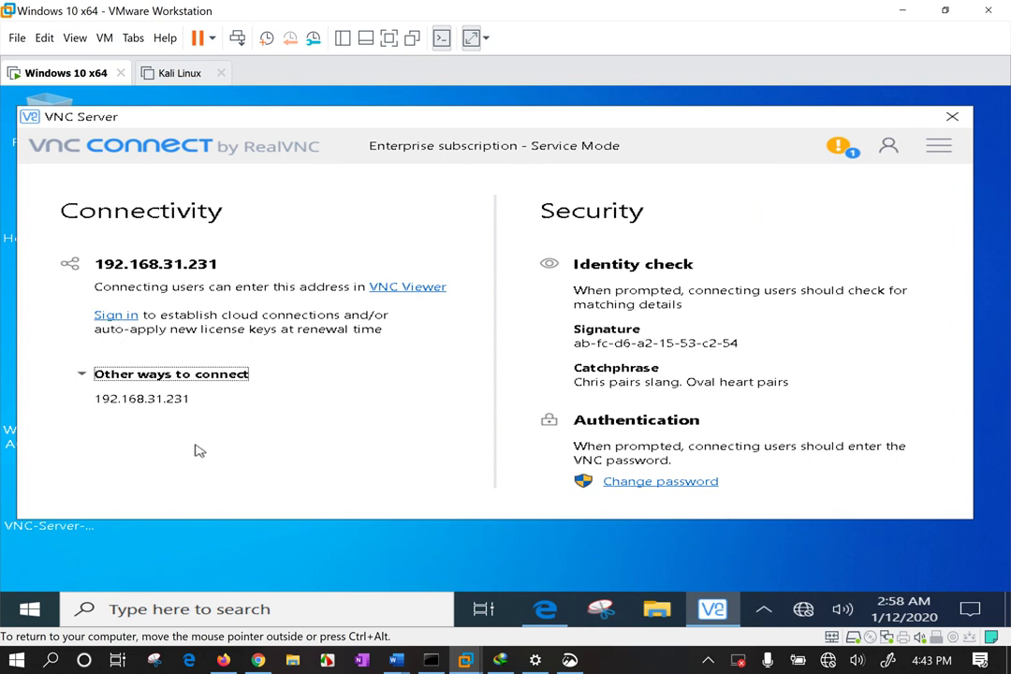
drag(176, 400, 113, 387)
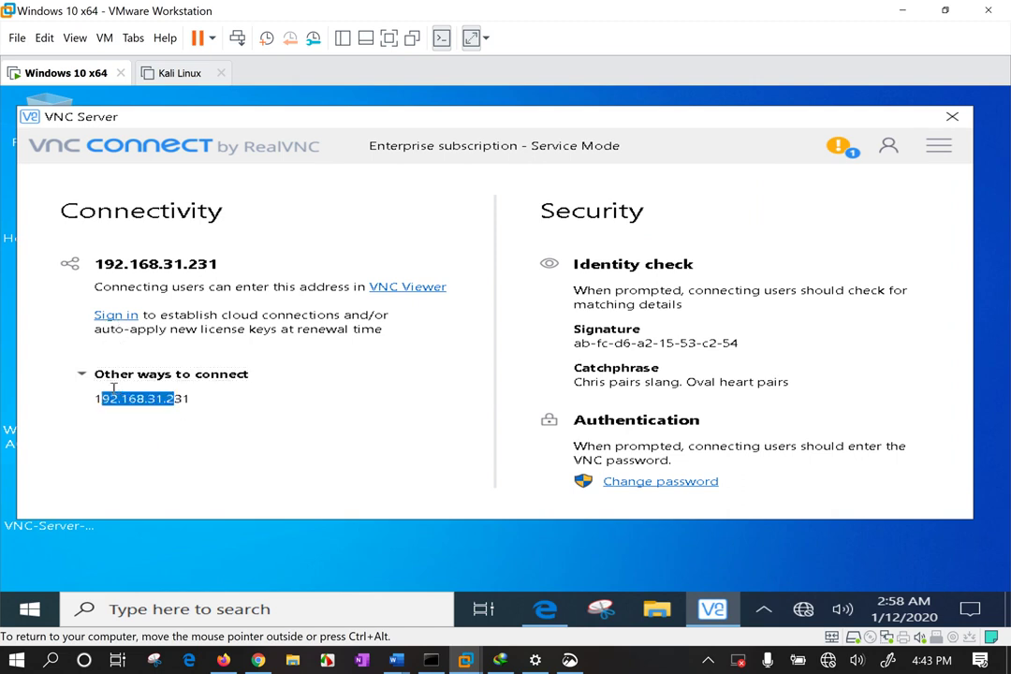
drag(193, 402, 93, 400)
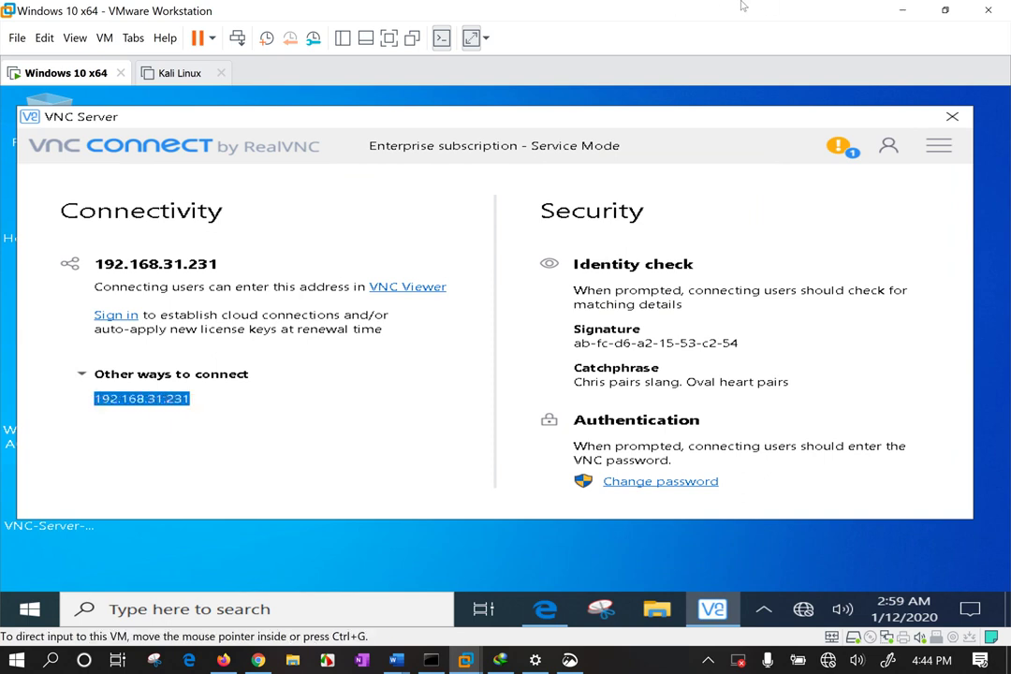
Minimize the VM and launch VNC Viewer on the host through a 'vnc' Start search.
click(905, 11)
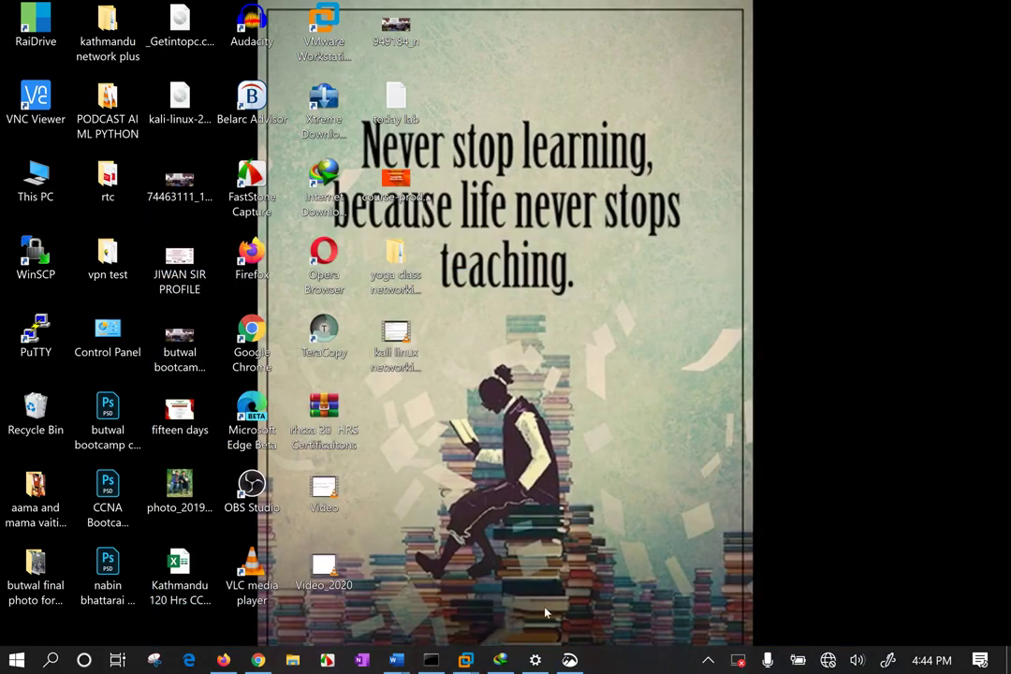
key(super)
key(super)
key(super)
text(vmc)
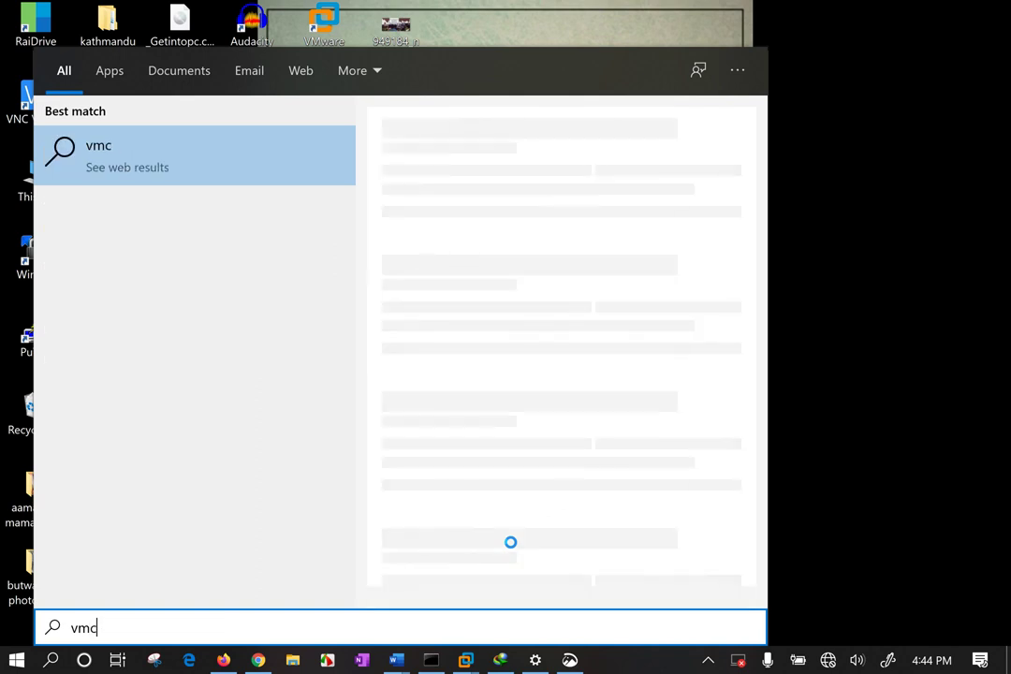
key(BackSpace)
text(nc)
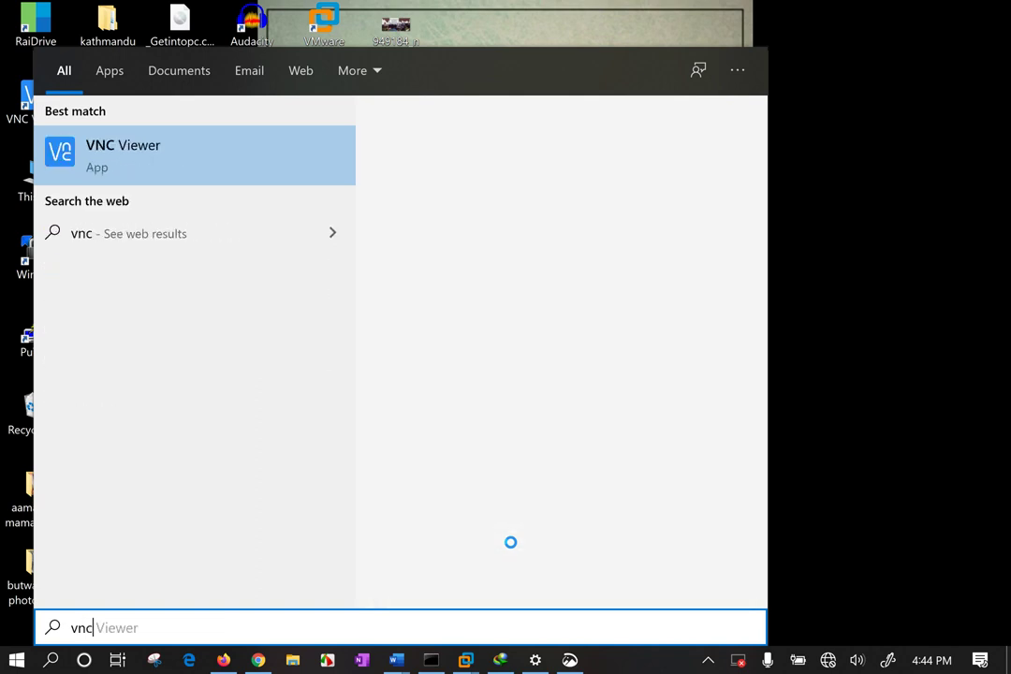
click(173, 129)
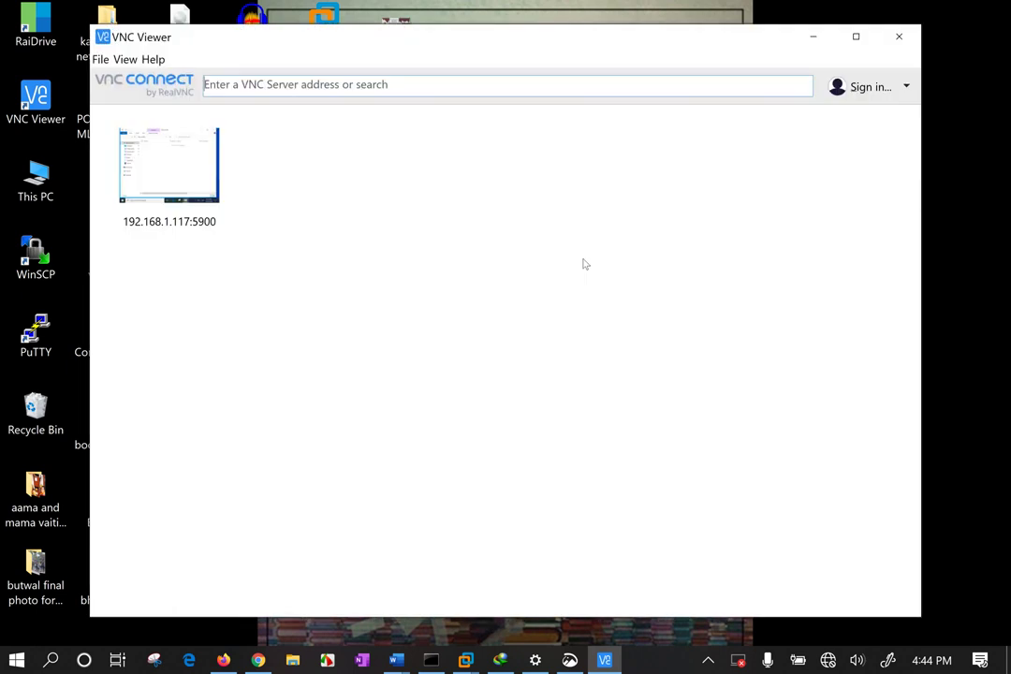
Enter 192.168.31.231 in VNC Viewer's address bar after rechecking the VM's address, and connect.
click(237, 86)
text(192)
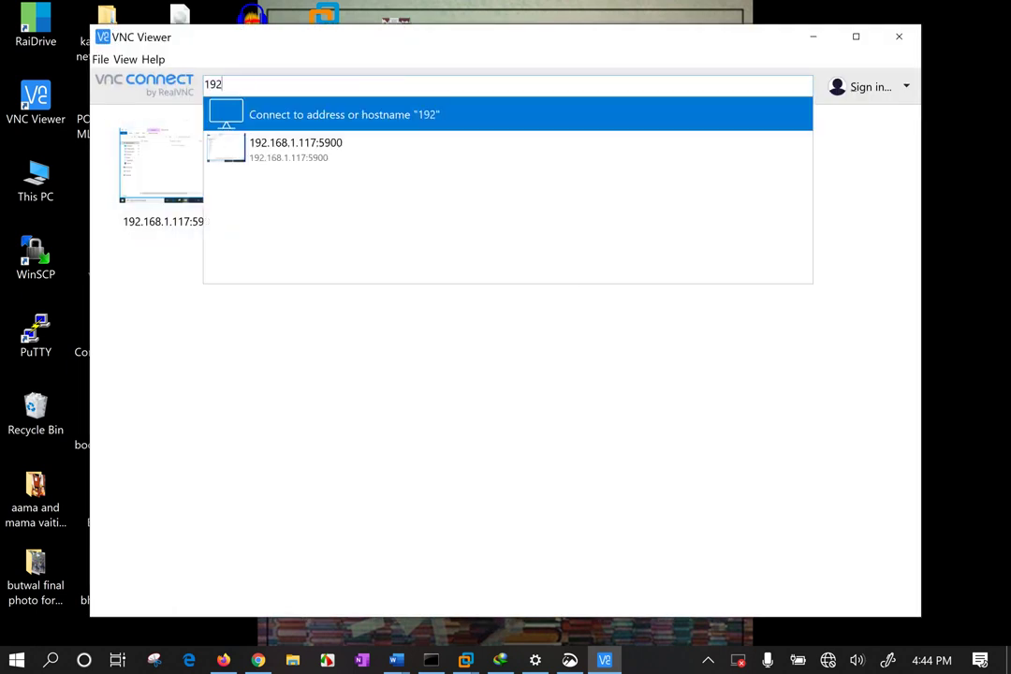
text(.168.31.)
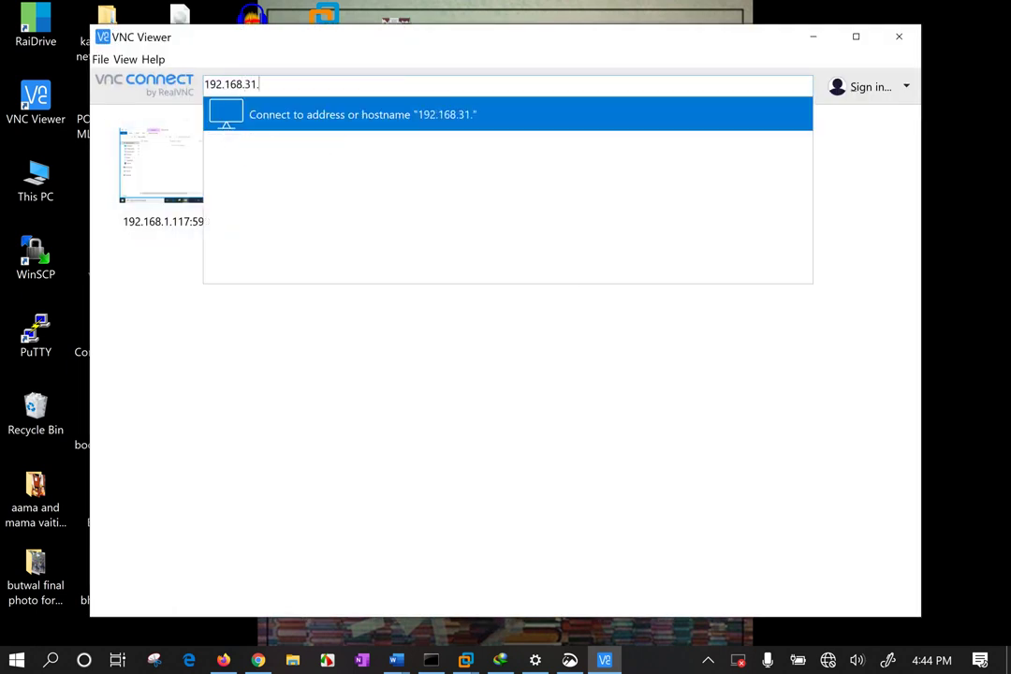
click(465, 660)
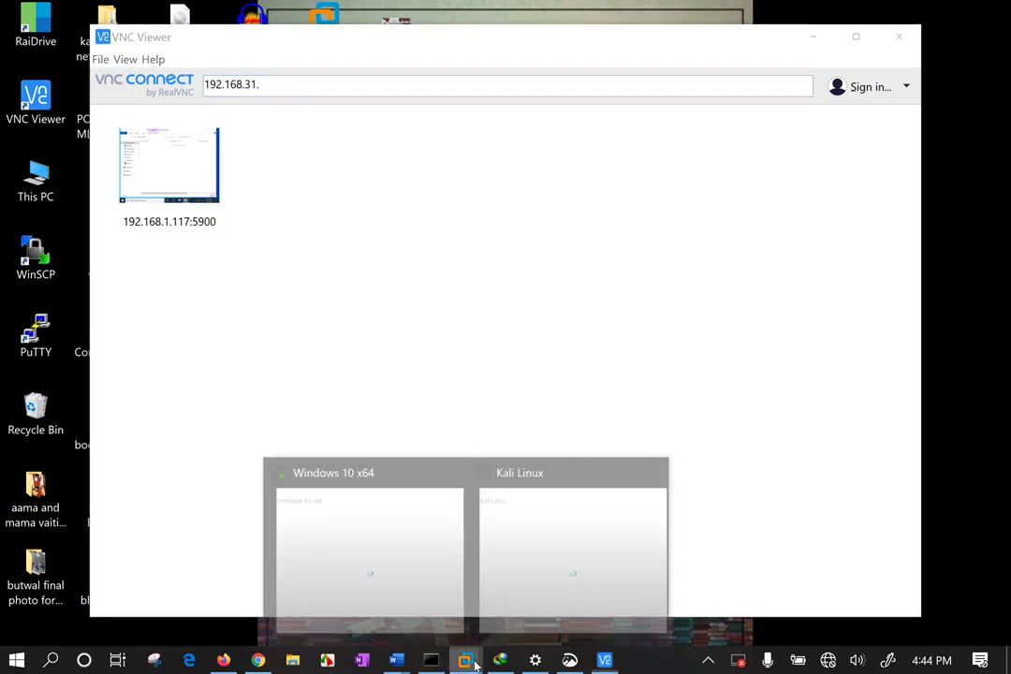
click(381, 521)
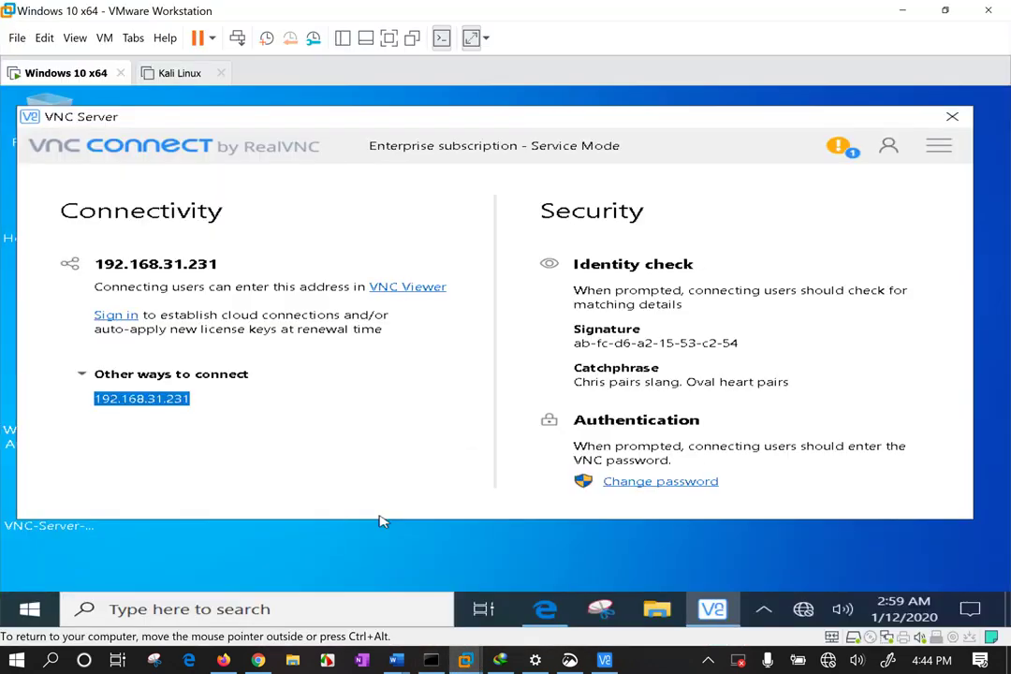
click(902, 11)
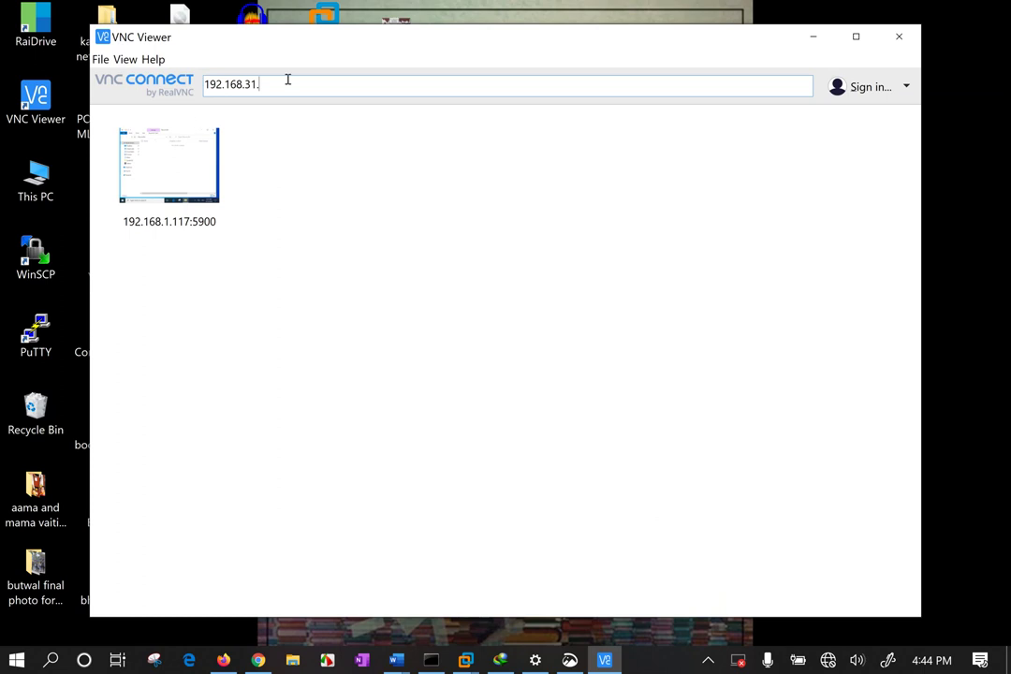
text(31)
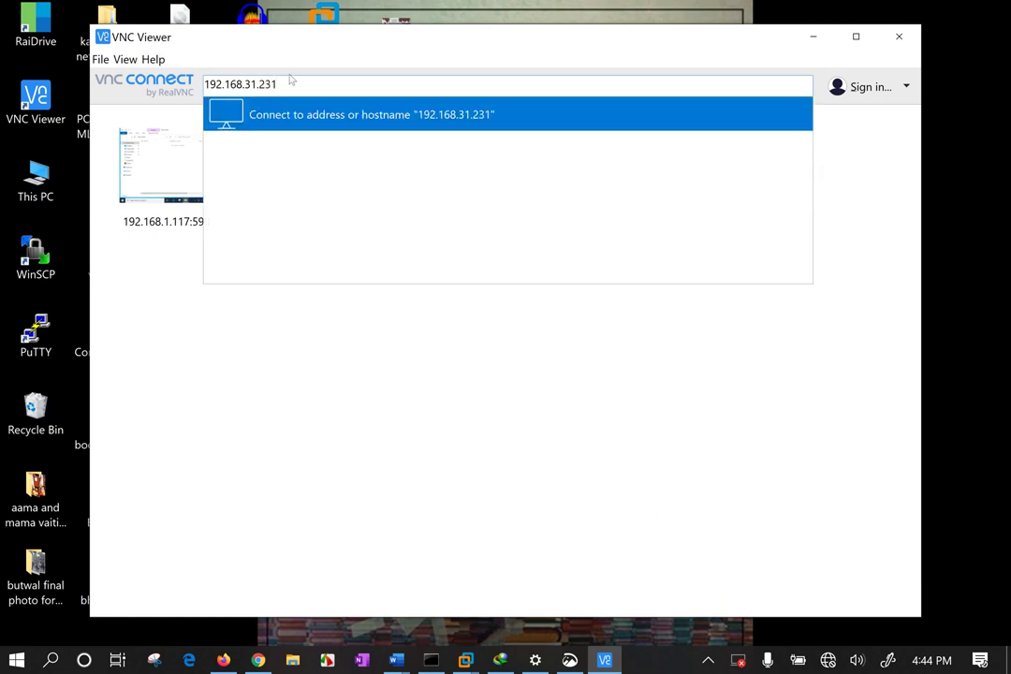
key(Return)
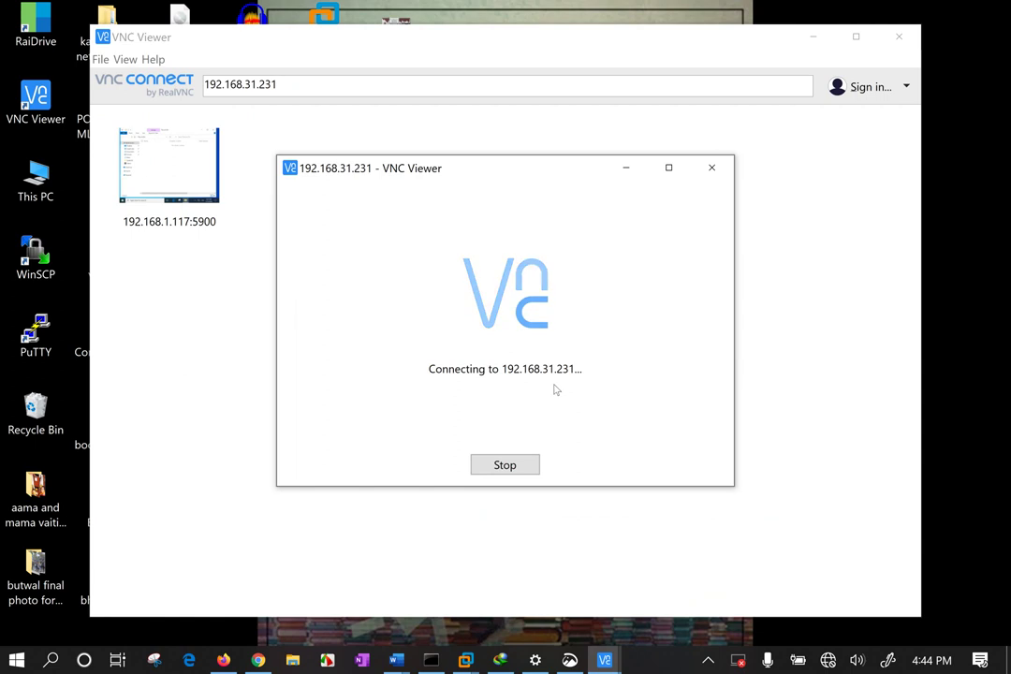
Stop the attempt and reconnect to 192.168.31.231:5900.
click(529, 466)
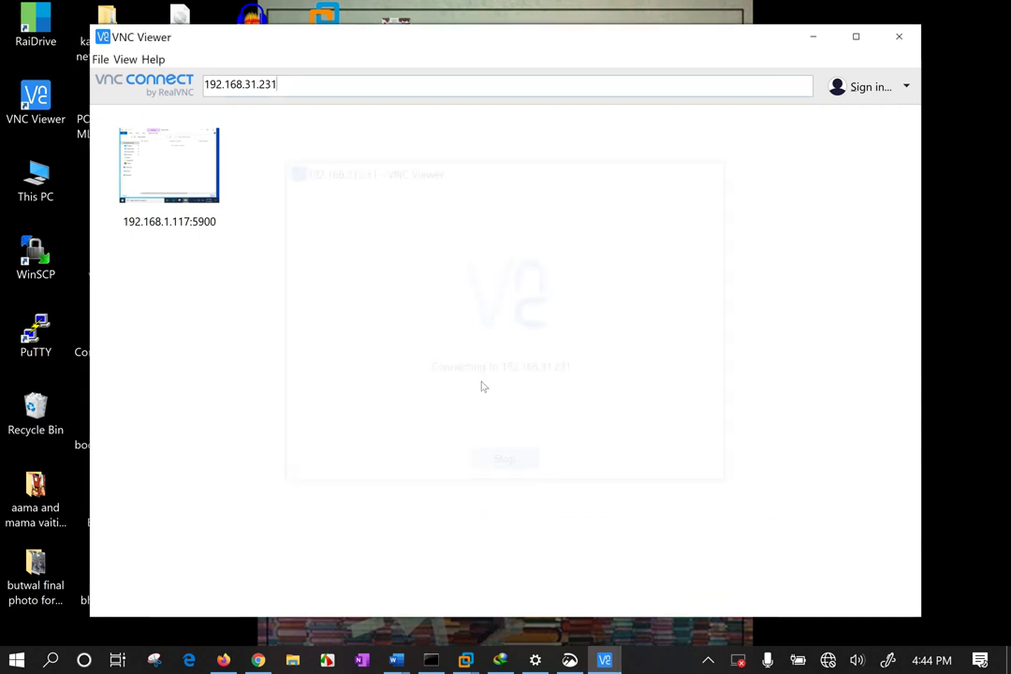
text(:)
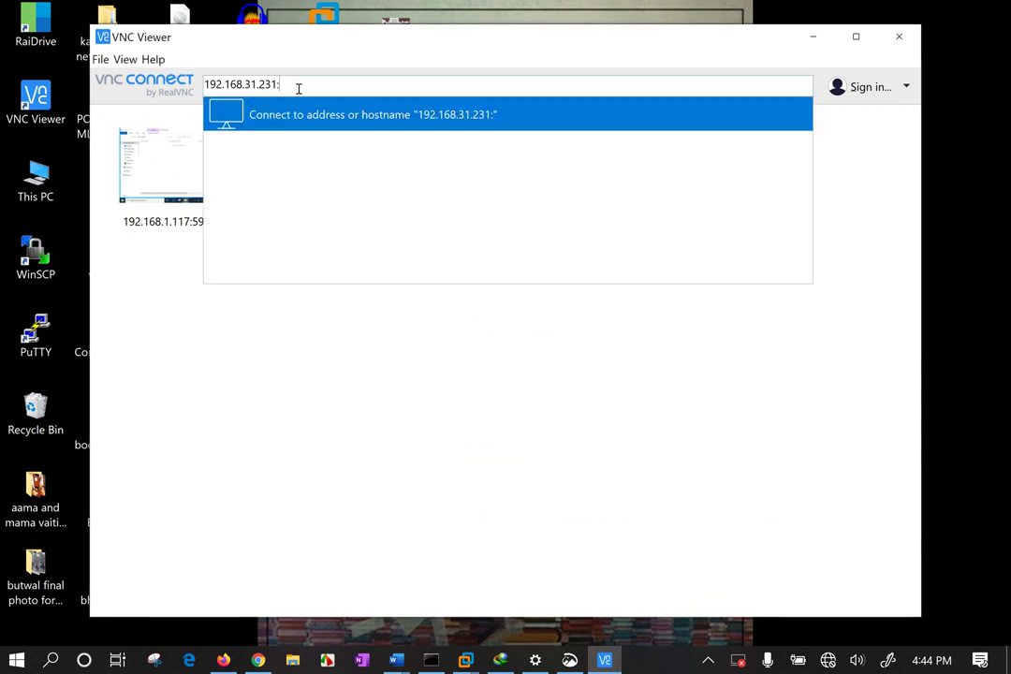
text(5900)
key(Return)
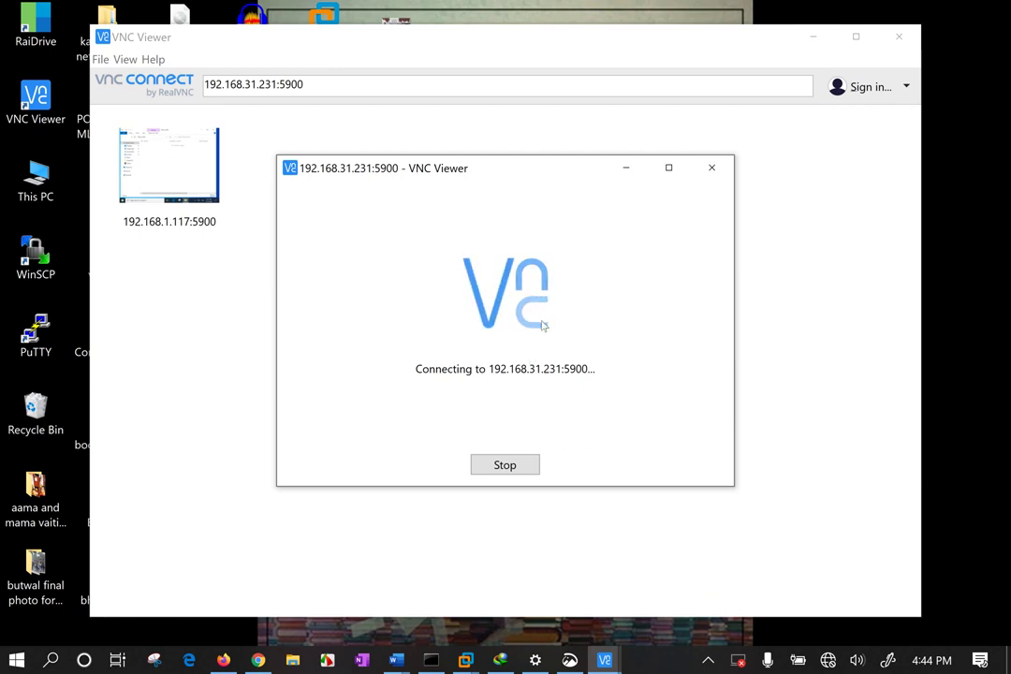
Run ipconfig on the host to confirm the Wi-Fi IPv4 is 192.168.31.128, then close CMD.
click(431, 660)
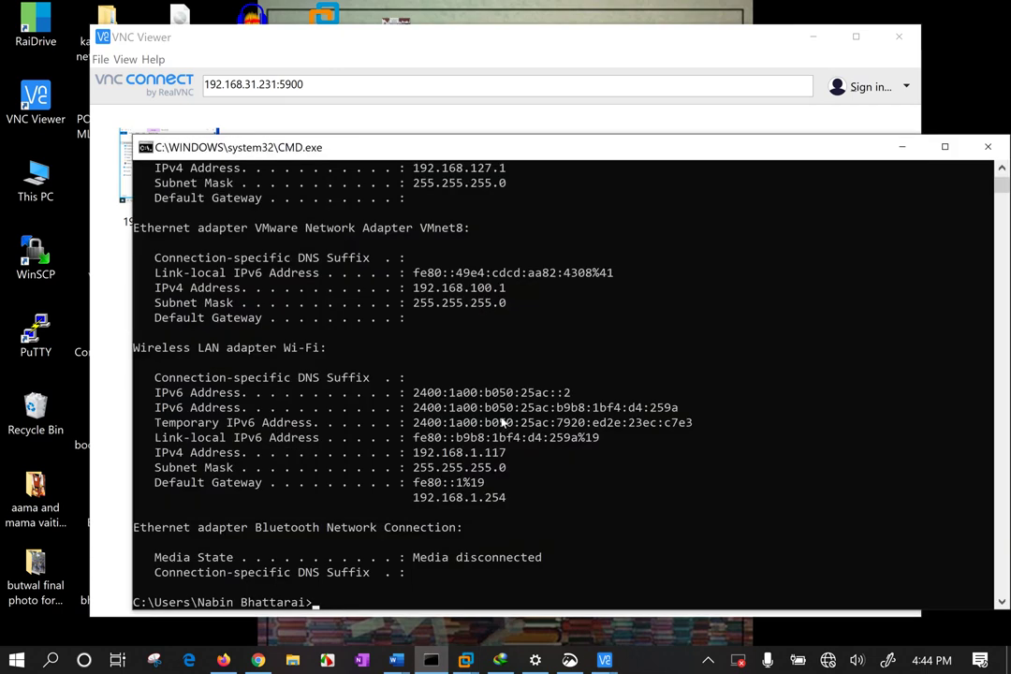
text(ipconfig)
key(Return)
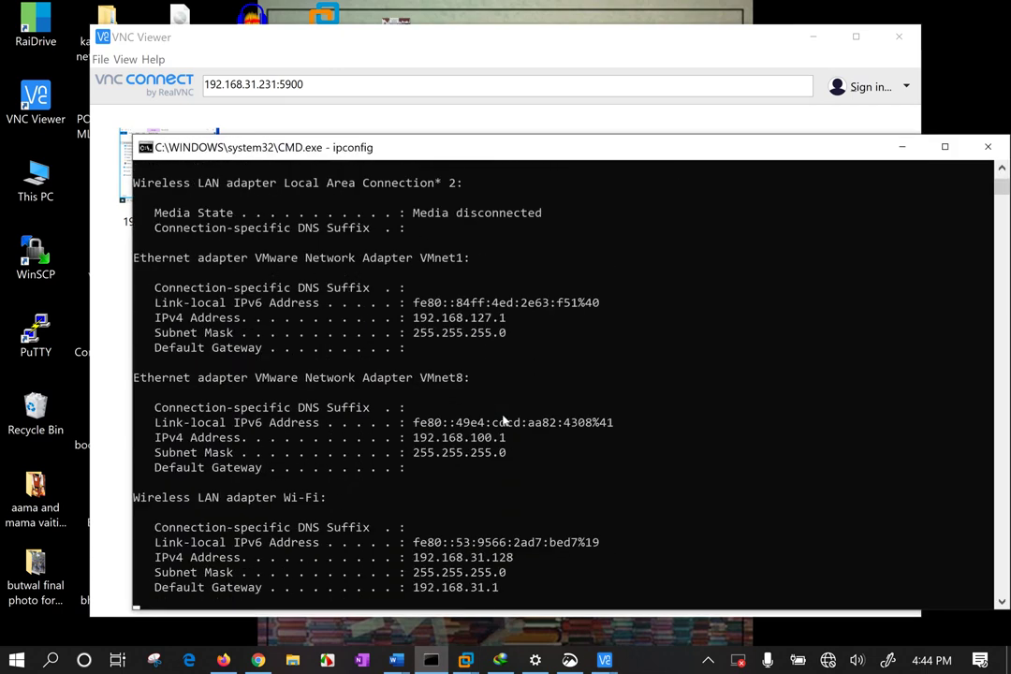
drag(449, 468, 542, 469)
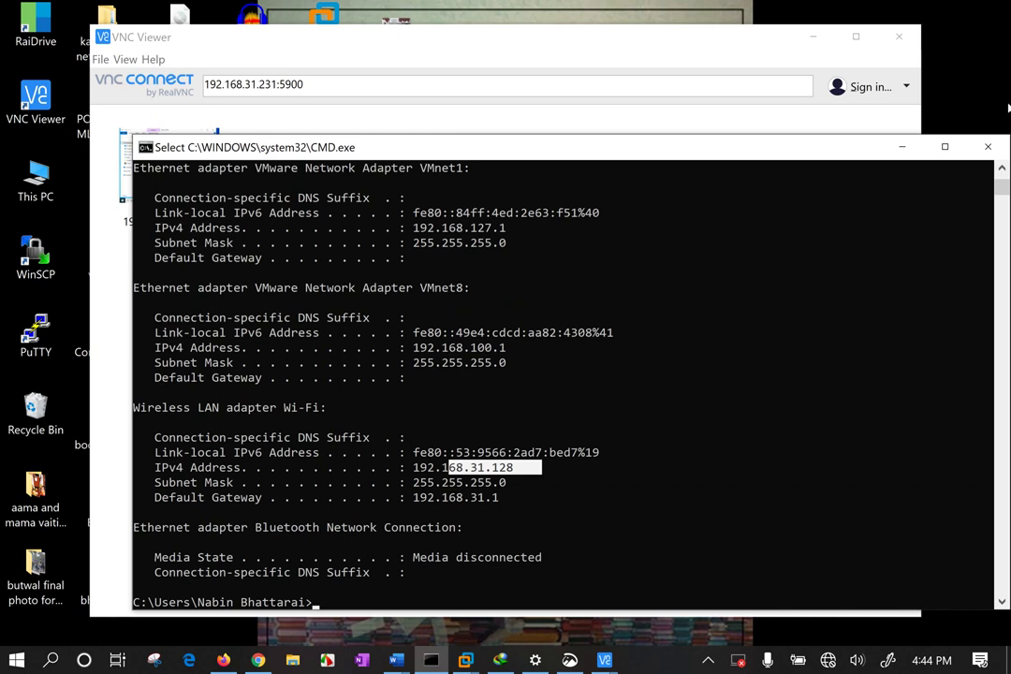
click(986, 146)
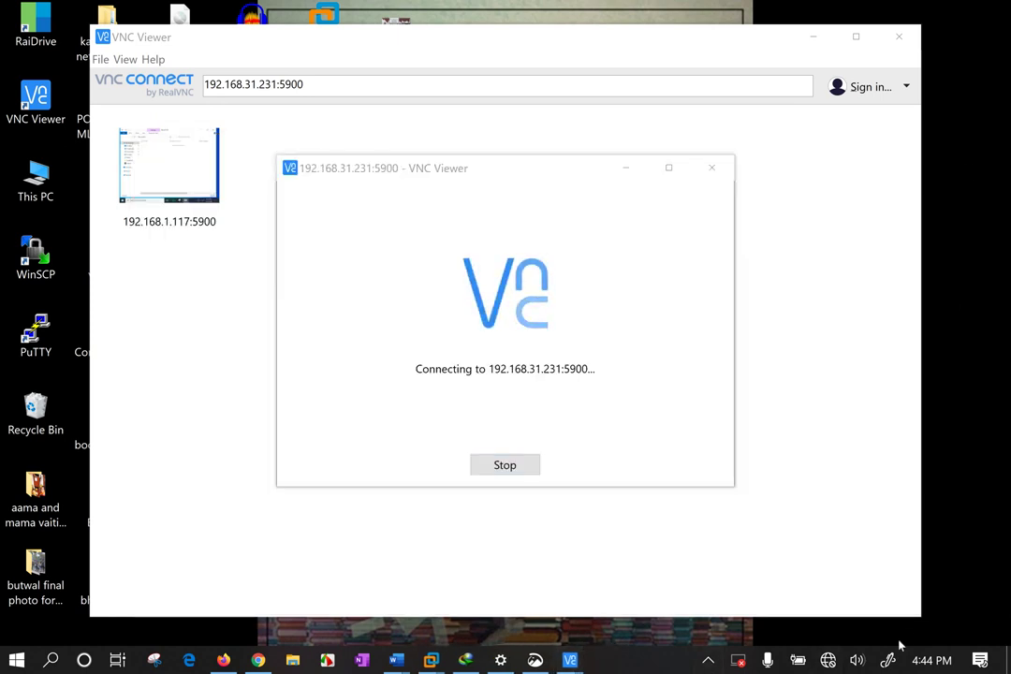
Check the Wi-Fi network list, close the download manager and switch to the Windows 10 x64 VM.
click(834, 661)
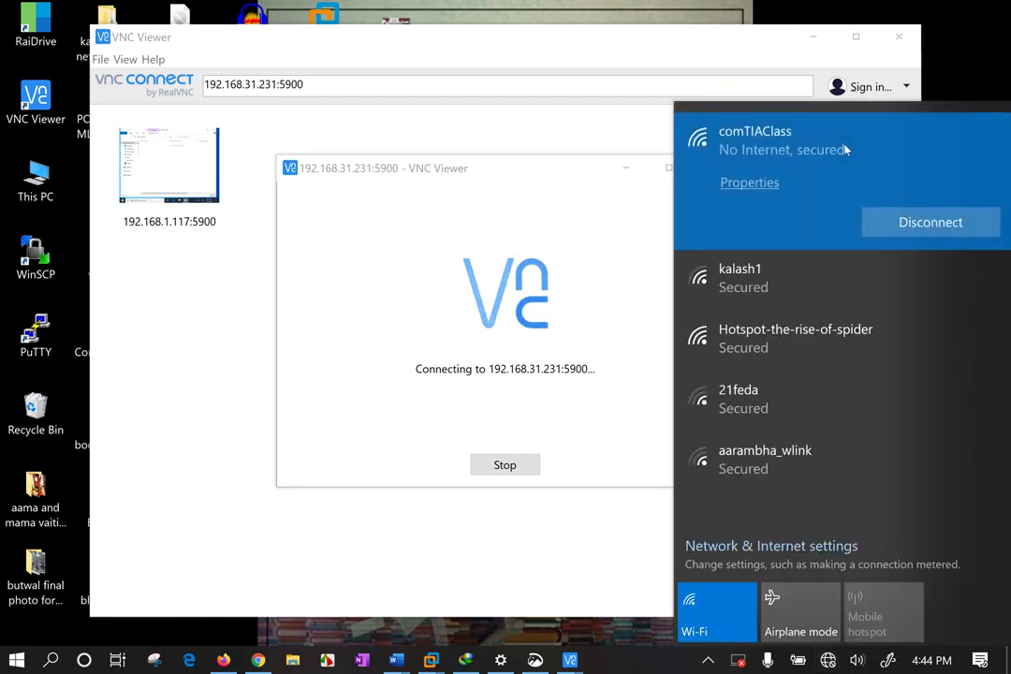
click(342, 269)
click(462, 660)
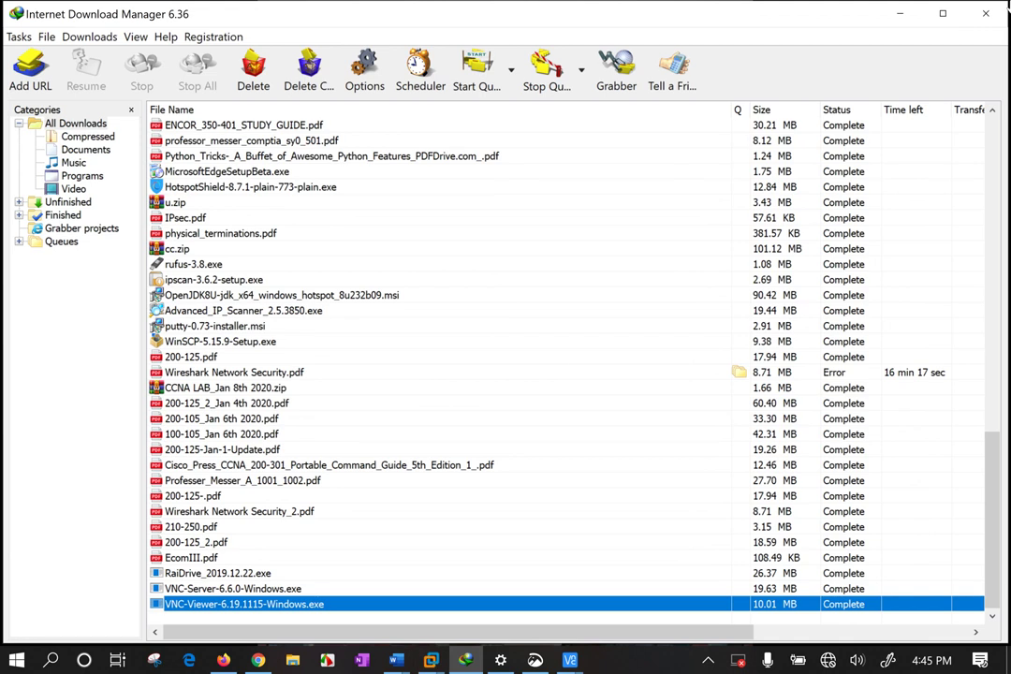
click(981, 23)
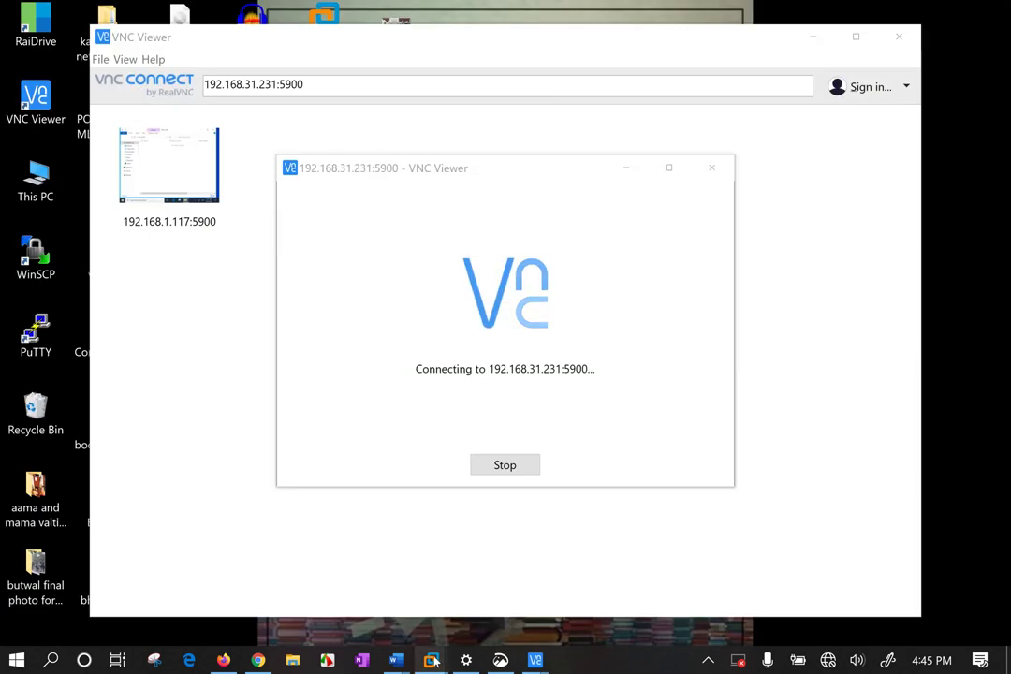
mouse_move(430, 660)
click(356, 559)
Run ipconfig in the VM, confirming IPv4 192.168.31.231 and gateway 192.168.31.1, then minimize CMD.
click(290, 406)
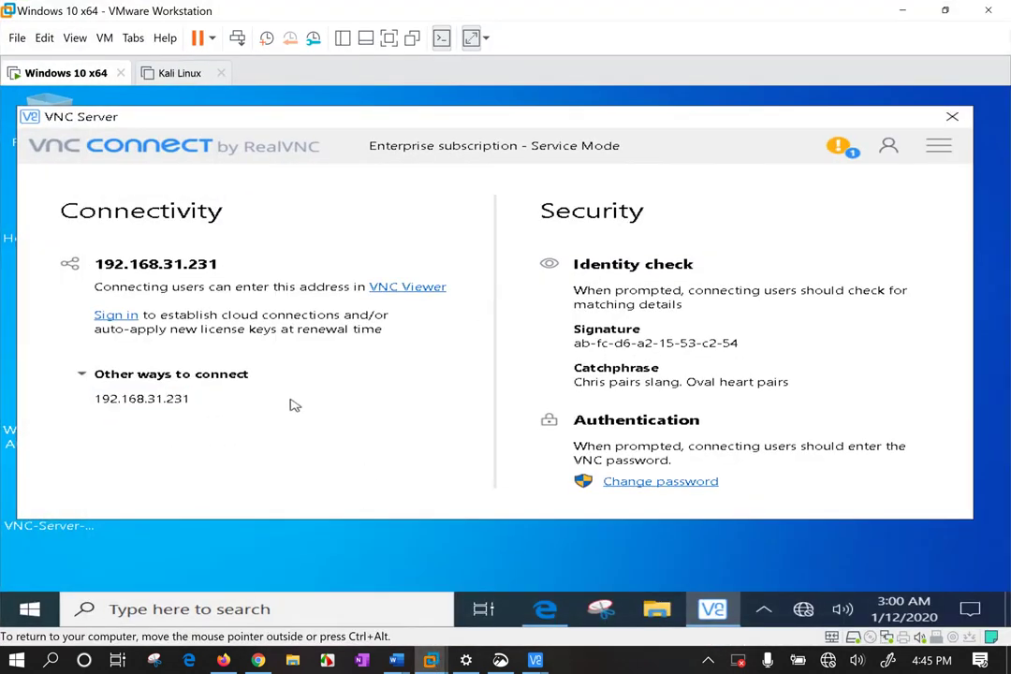
drag(181, 400, 94, 394)
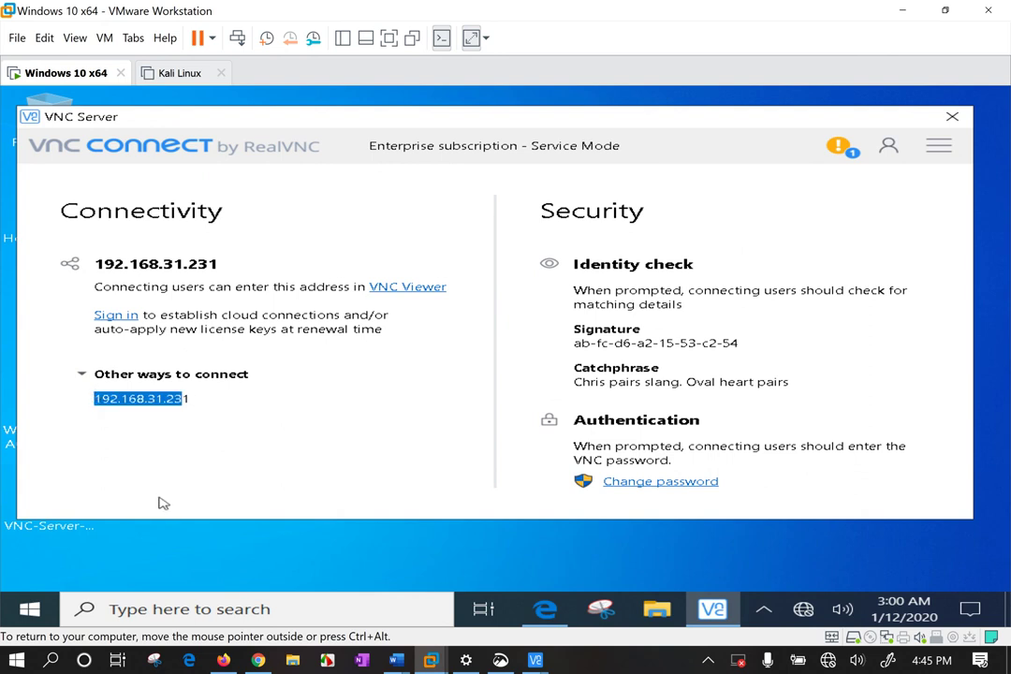
key(super+r)
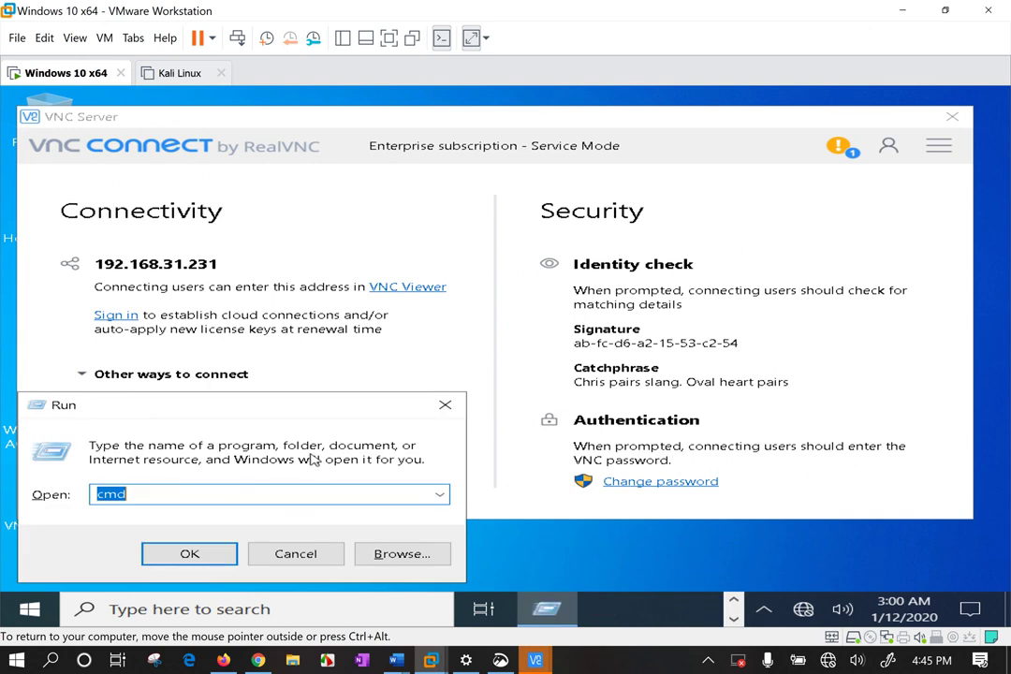
key(Return)
text(ipconfig)
key(Return)
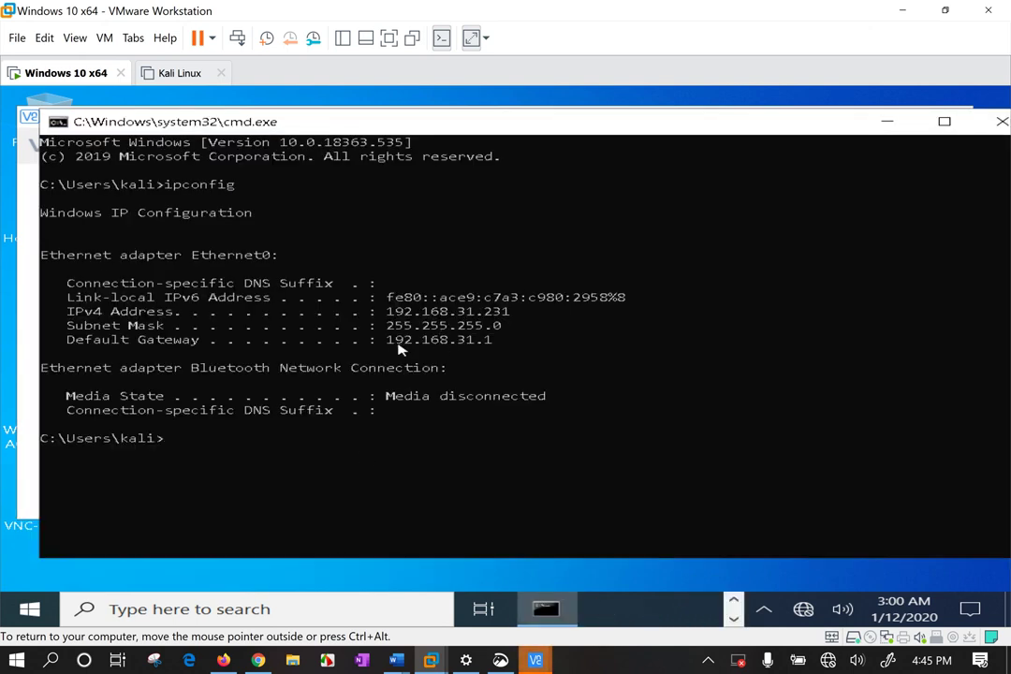
drag(385, 340, 475, 342)
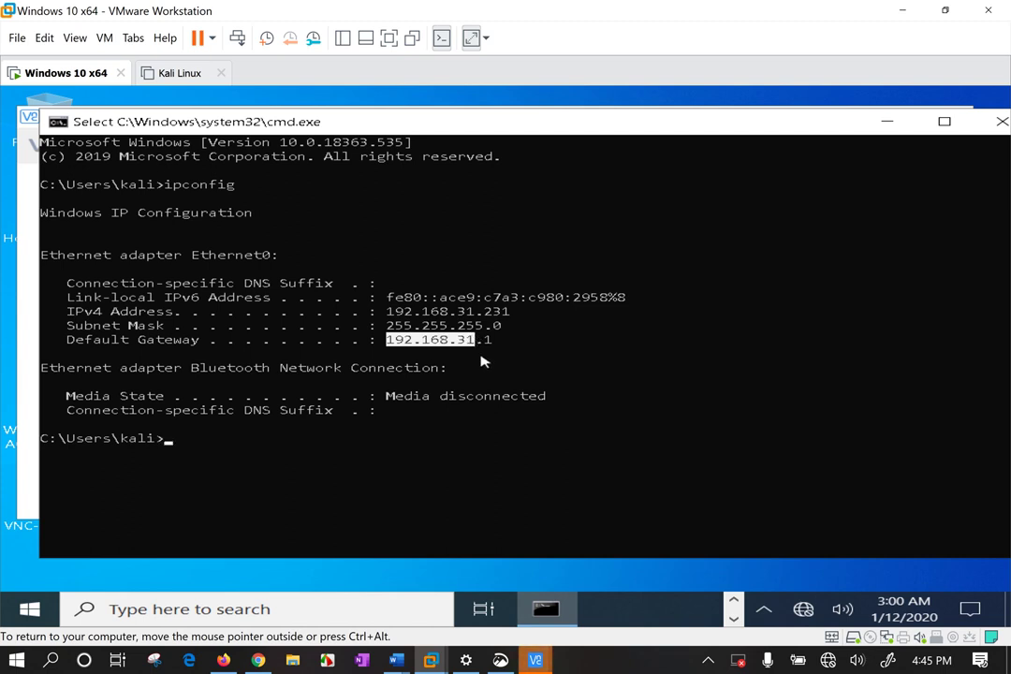
click(884, 126)
Find Windows Defender Firewall via a 'firew' search and go to its on/off settings.
click(174, 566)
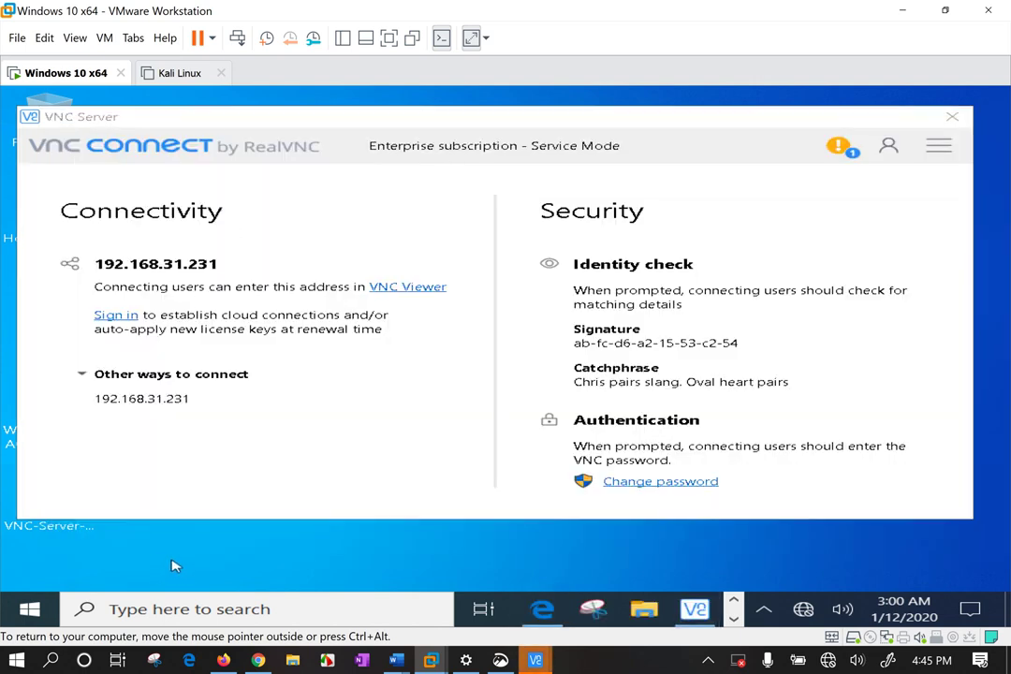
key(super)
text(firew)
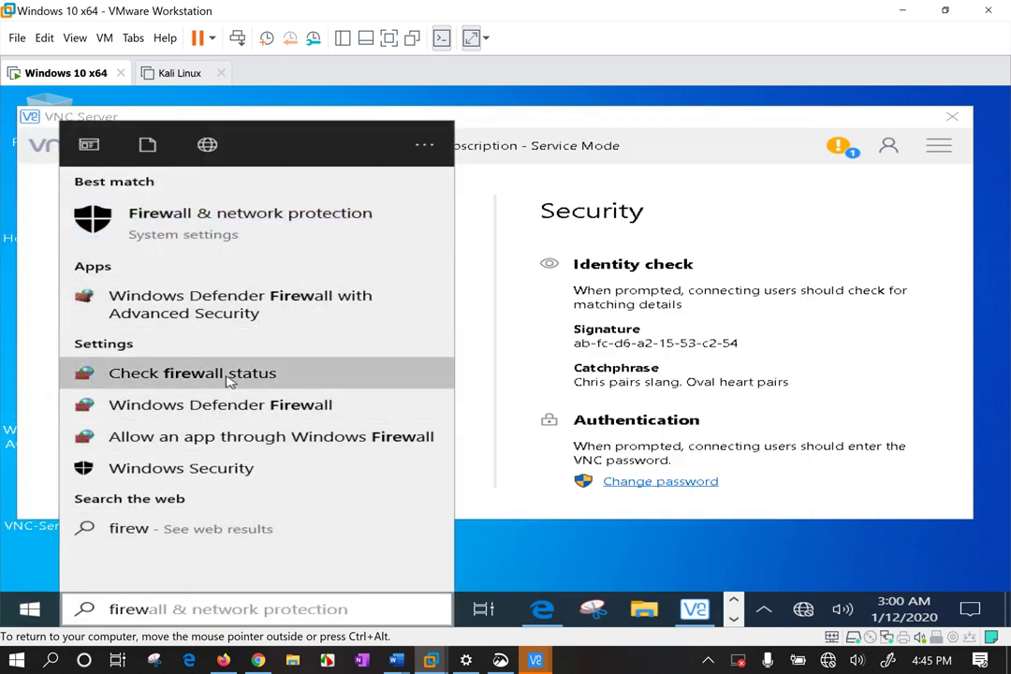
click(228, 377)
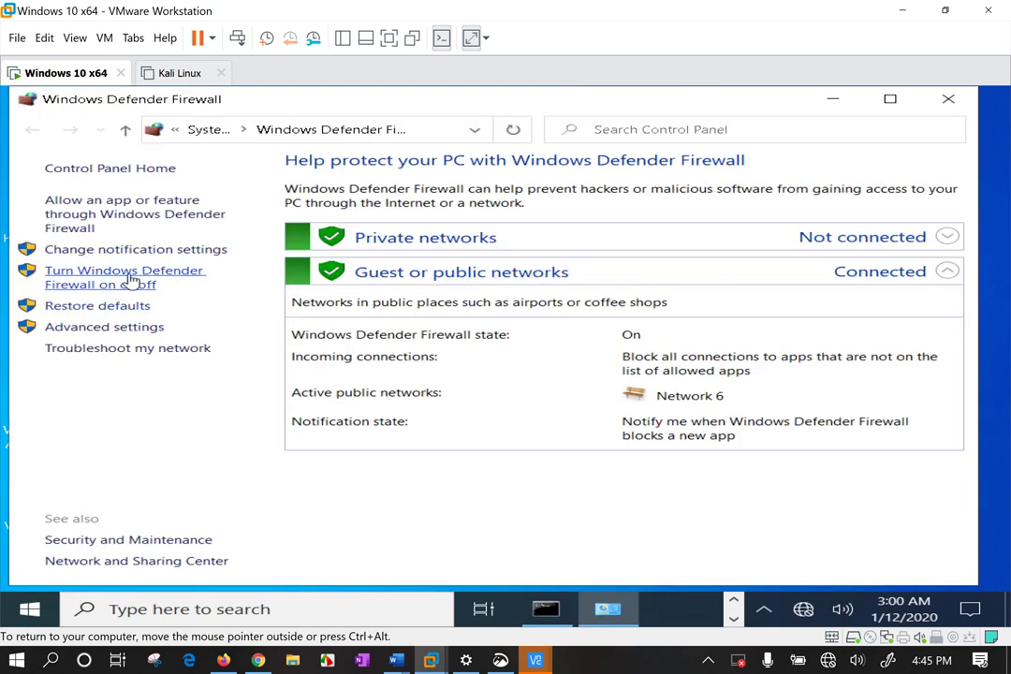
click(133, 283)
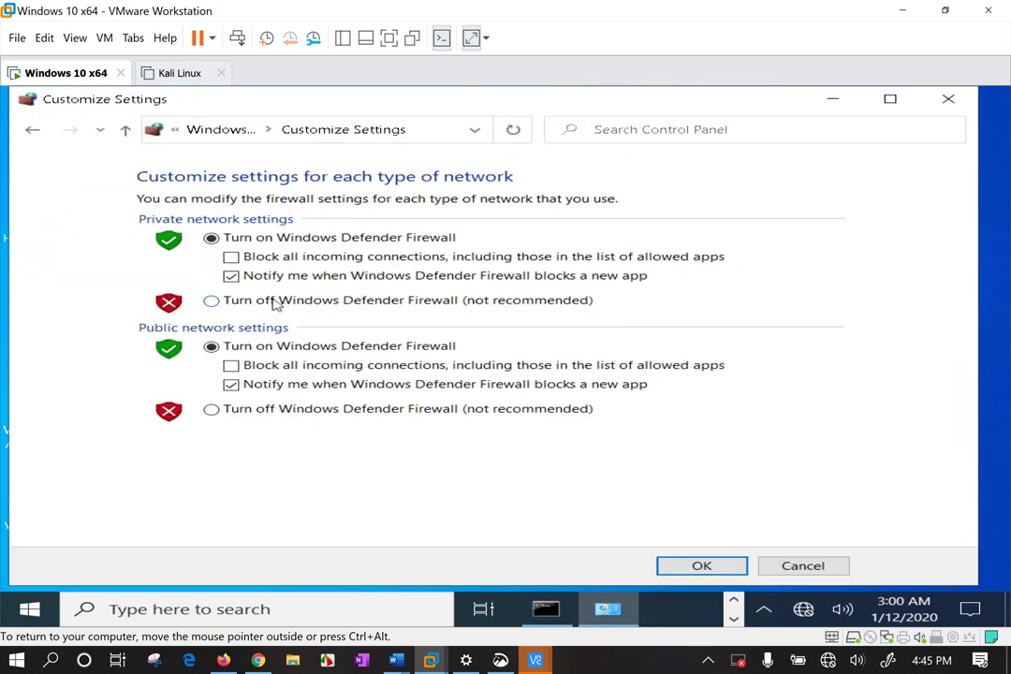
Turn the firewall off for private and public networks, then show VNC Server's Information Center.
click(276, 301)
click(280, 410)
click(721, 566)
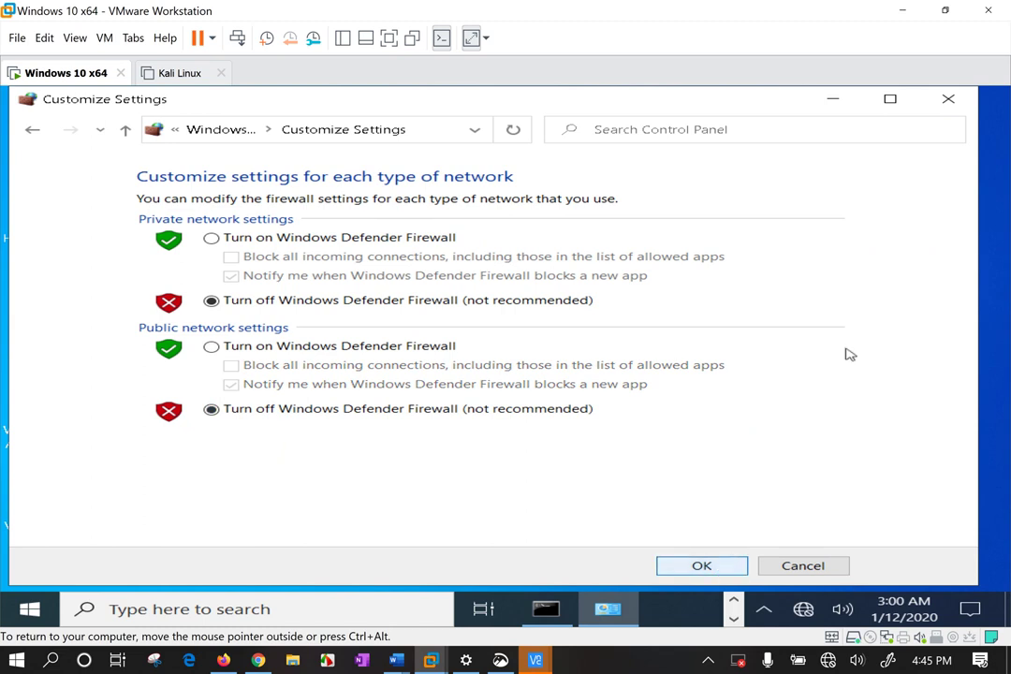
click(949, 98)
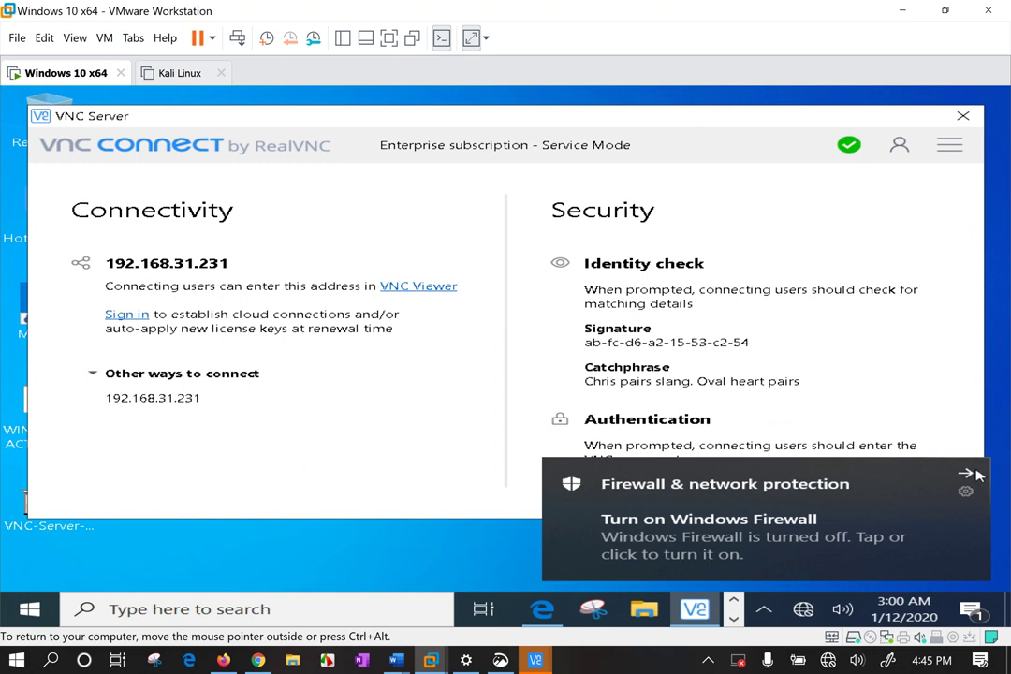
click(971, 474)
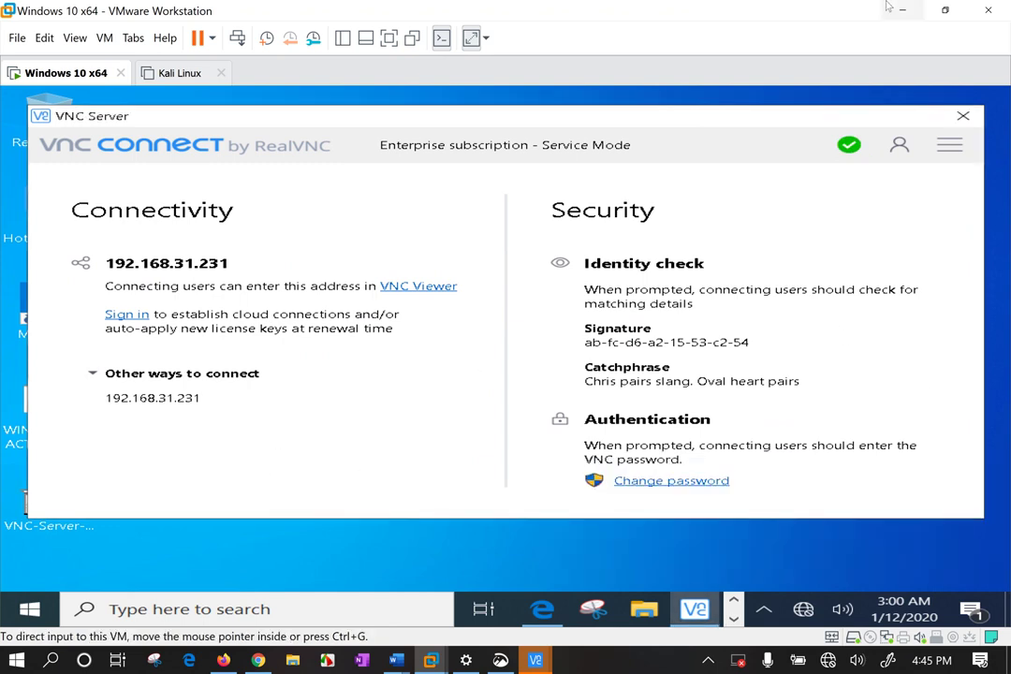
click(847, 150)
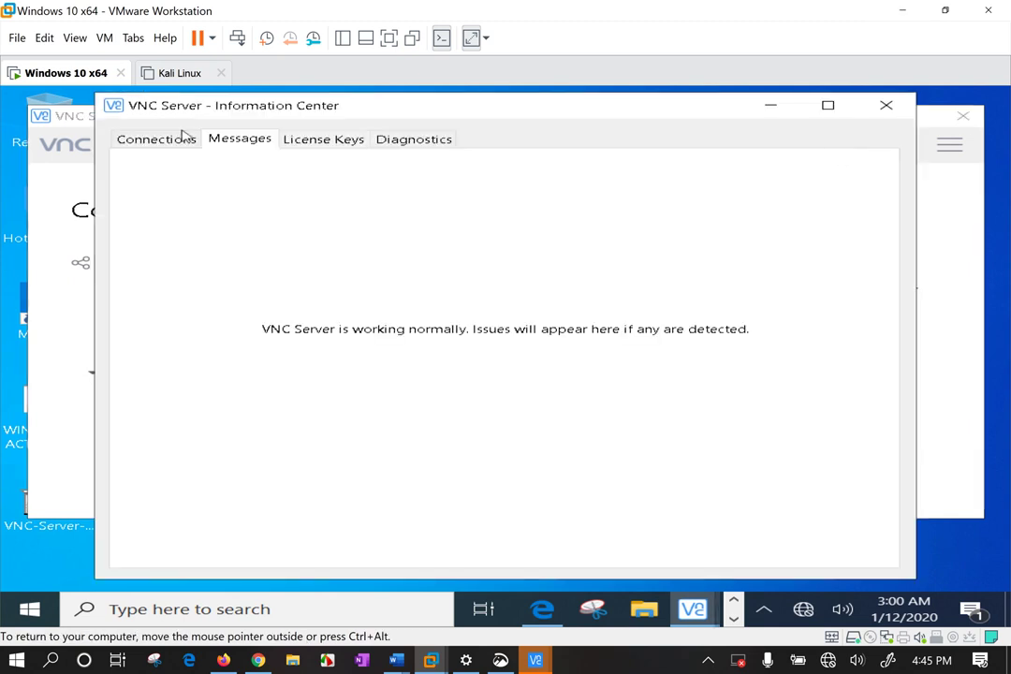
Retry 192.168.31.231:5900, accept the unrecognized identity, submit the VNC password and turn audio on.
click(136, 140)
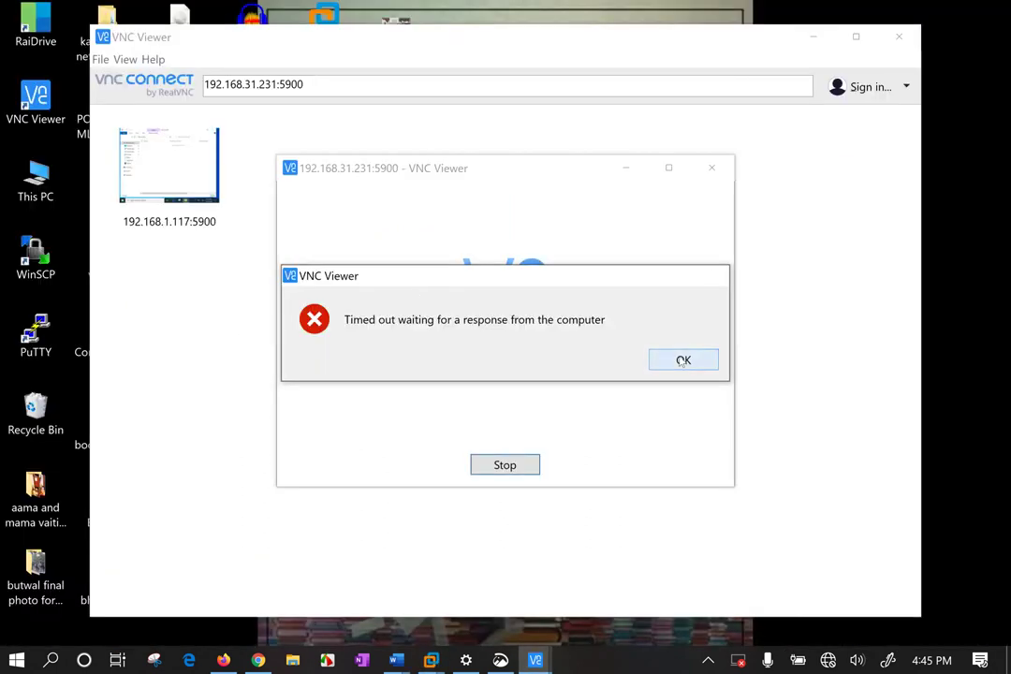
click(683, 360)
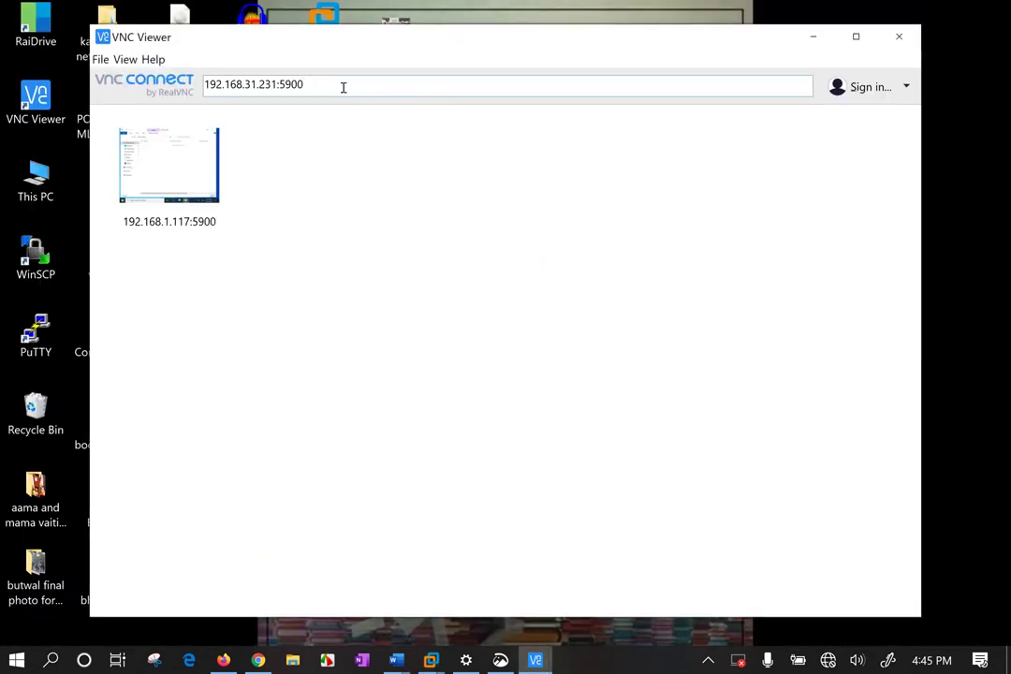
key(Return)
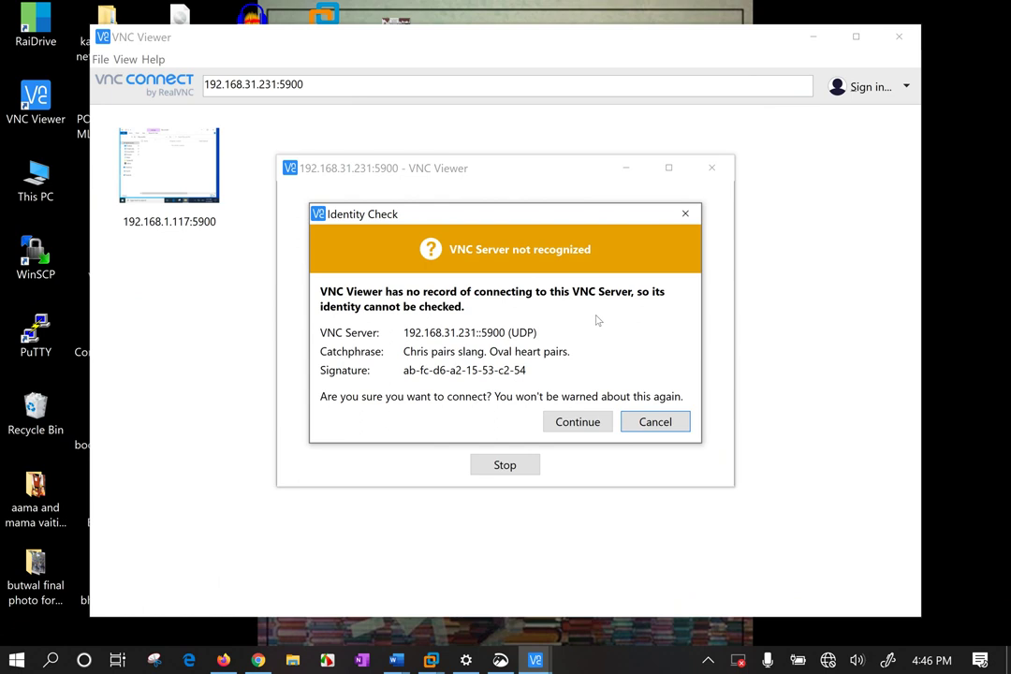
click(556, 423)
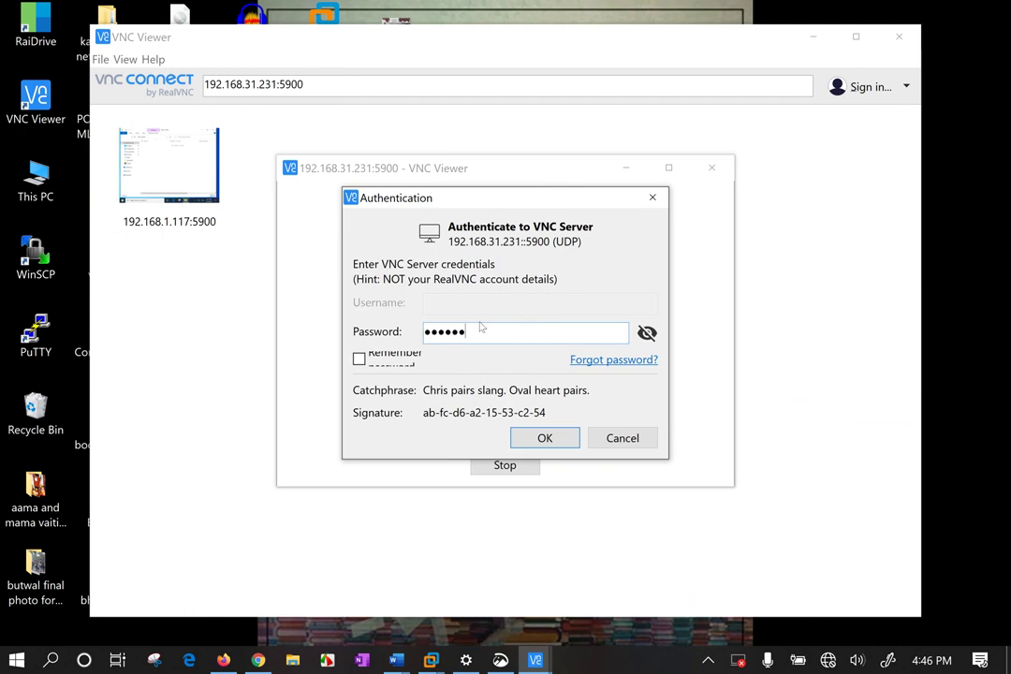
key(Return)
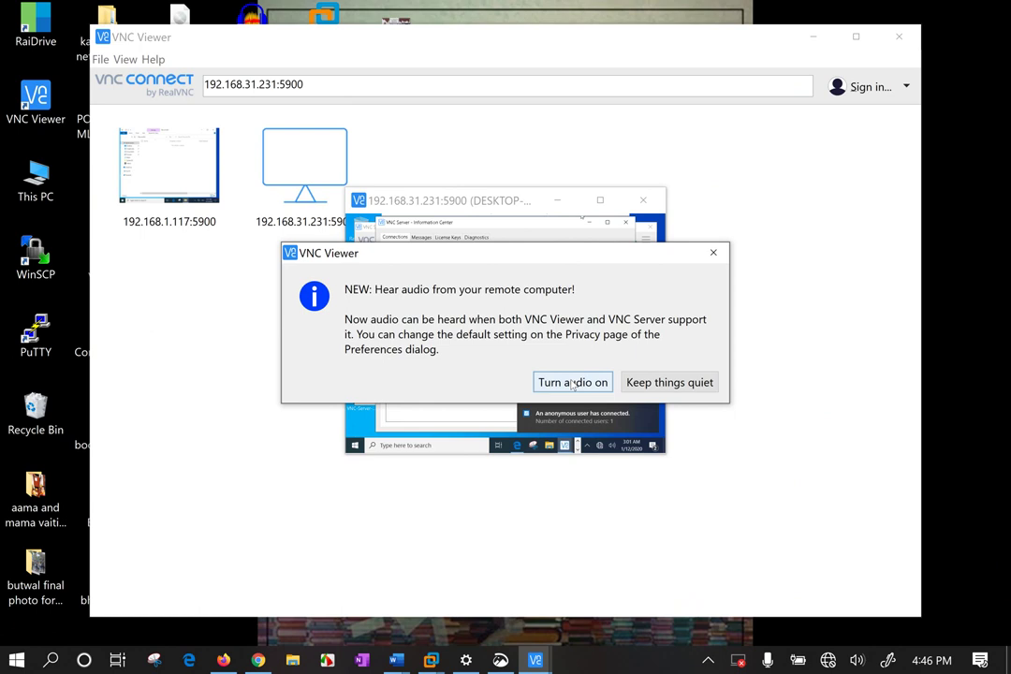
click(573, 383)
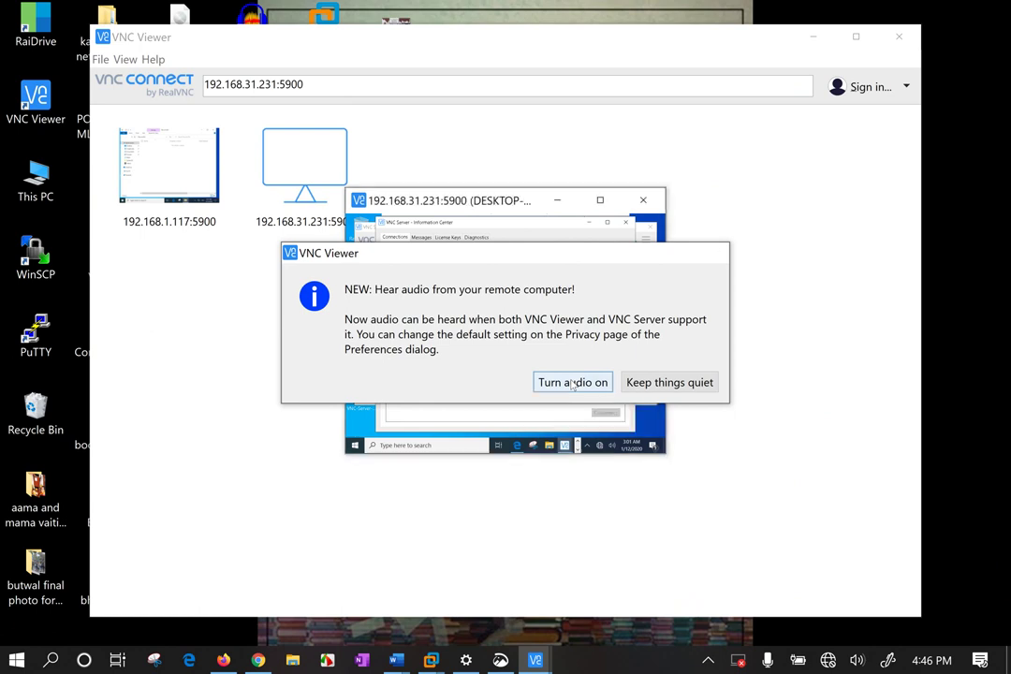
Go full screen and inspect the 192.168.31.128, 192.168.31.216 and 192.168.31.22 connection details.
click(601, 200)
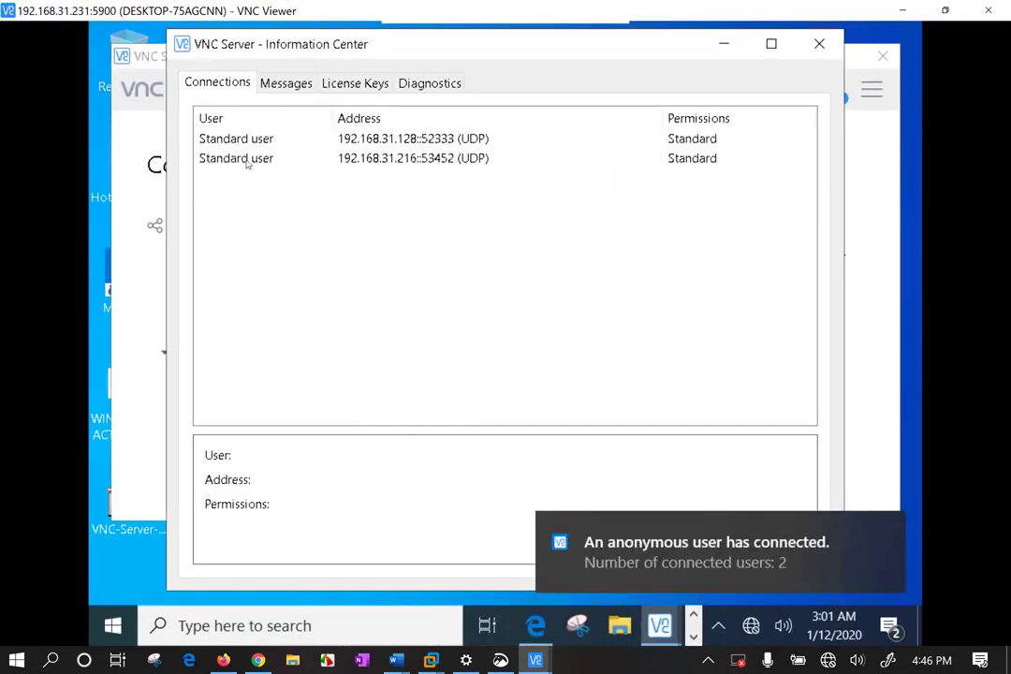
click(225, 159)
click(412, 139)
click(453, 159)
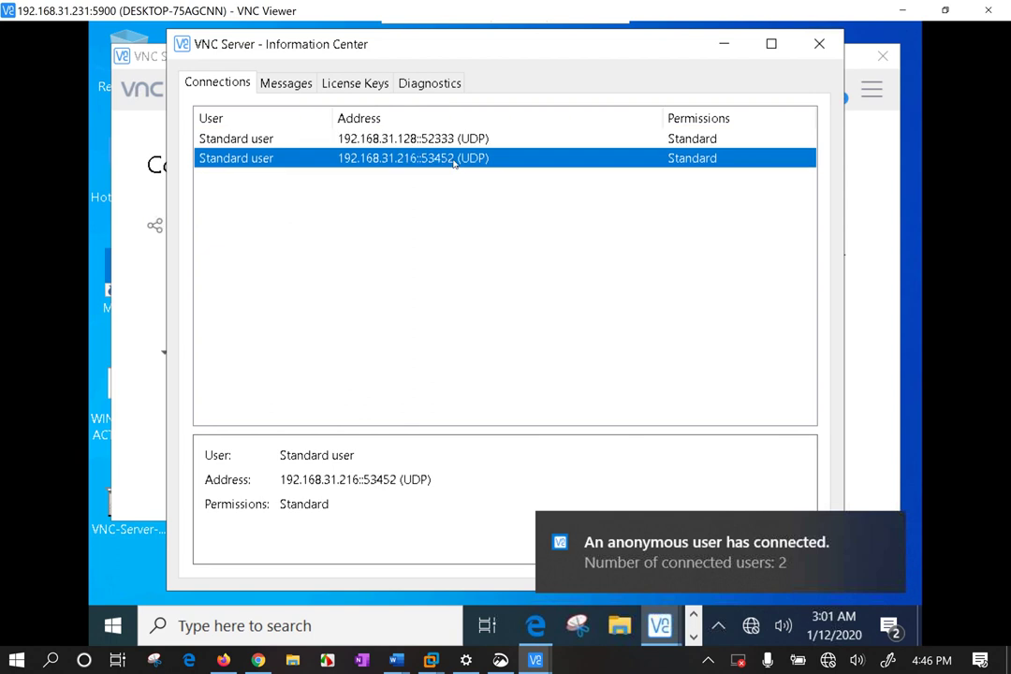
click(469, 138)
click(470, 179)
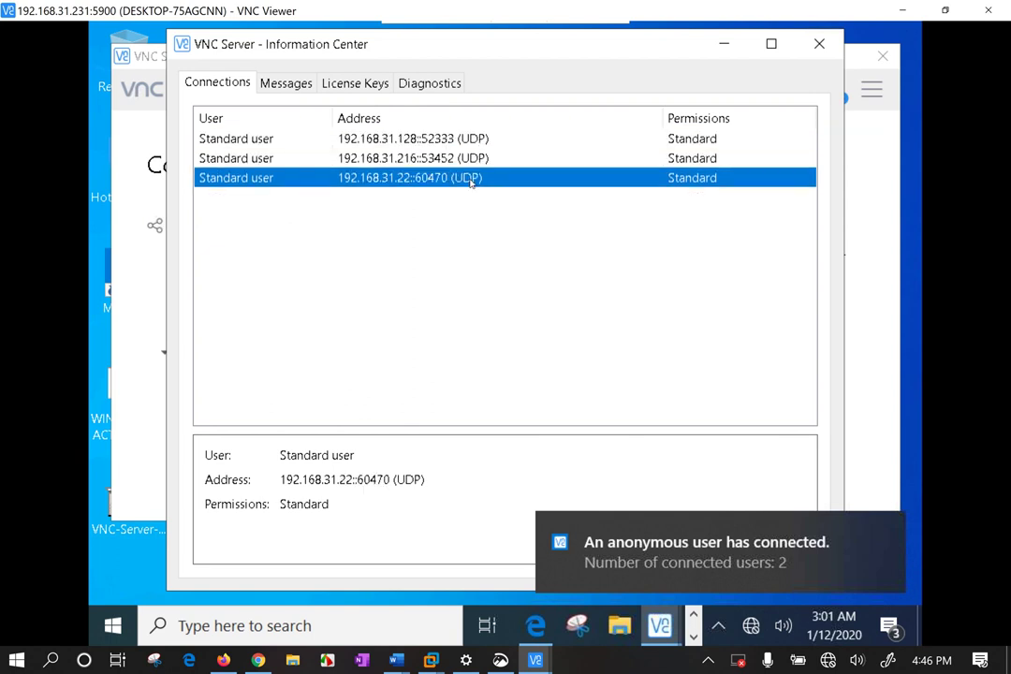
click(404, 176)
Close the realvnc.com browser and bring the Information Center's connections list forward.
drag(578, 55, 535, 56)
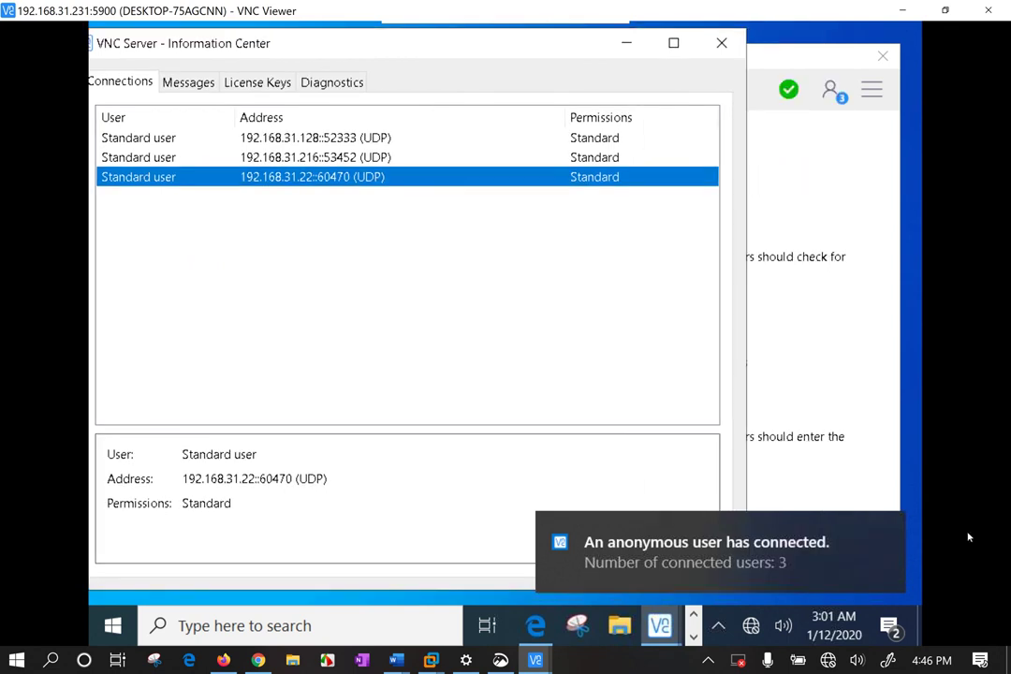
click(607, 559)
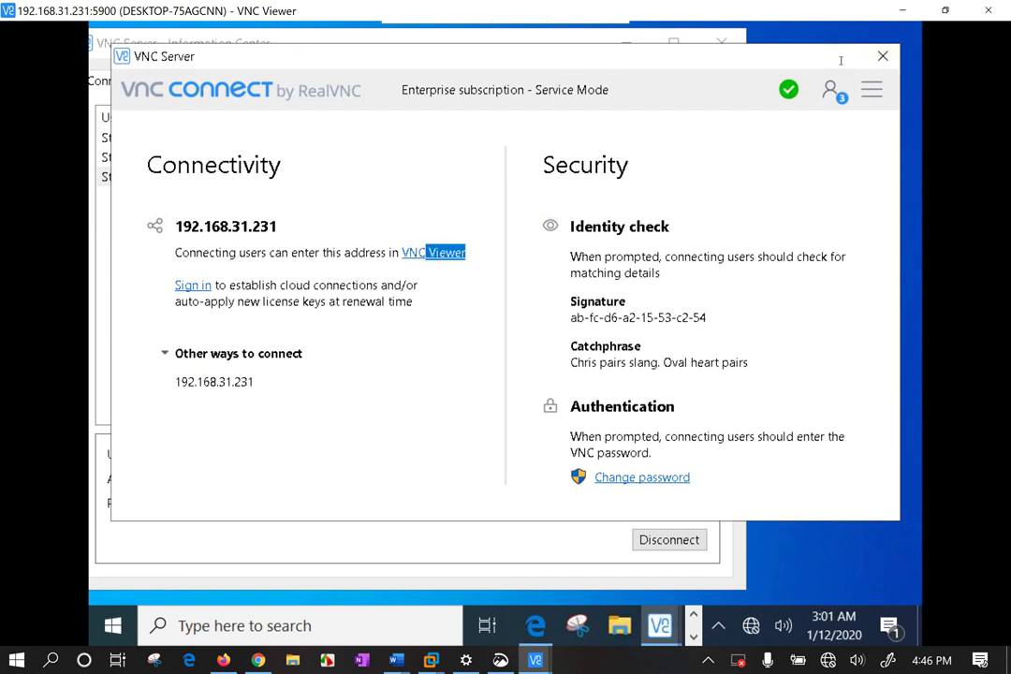
click(837, 66)
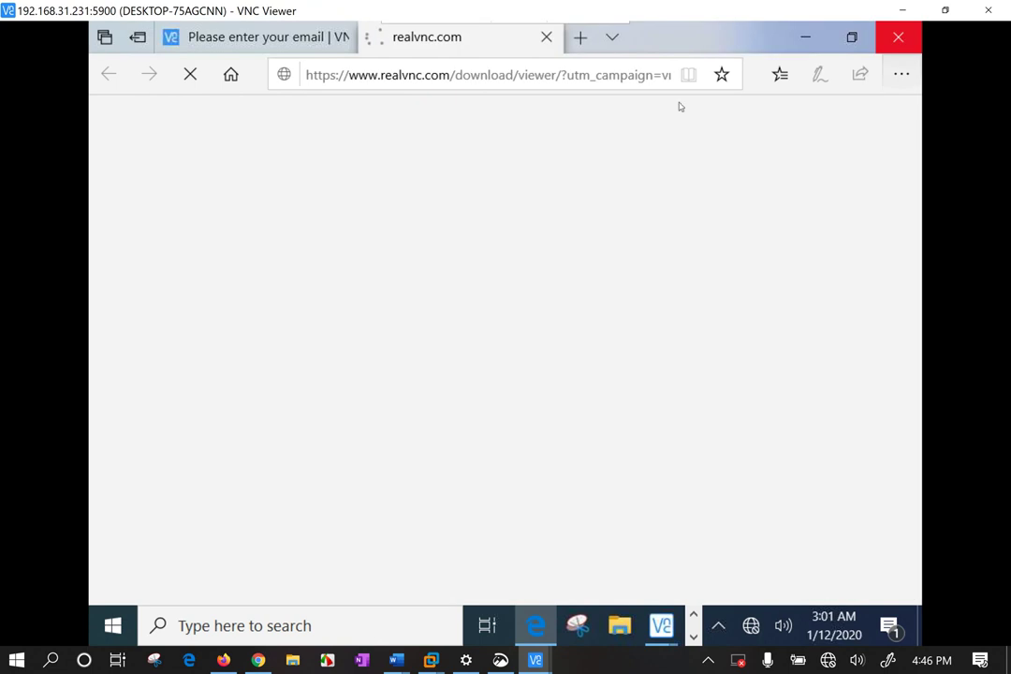
click(898, 37)
click(402, 373)
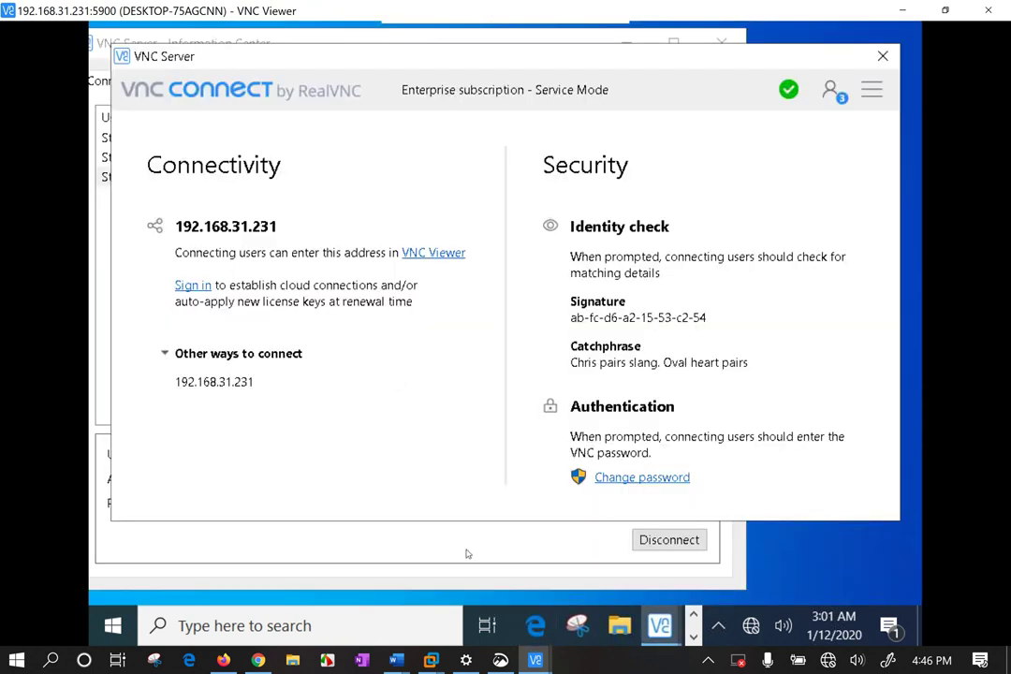
click(468, 553)
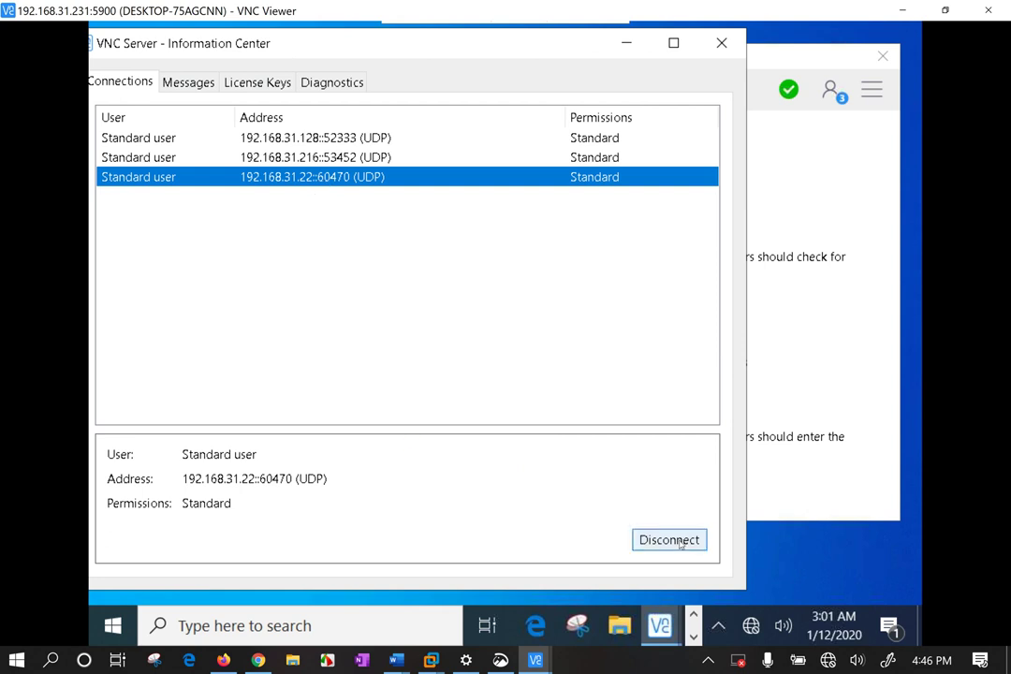
Disconnect 192.168.31.22, review the remaining connections, then close the Information Center.
click(670, 540)
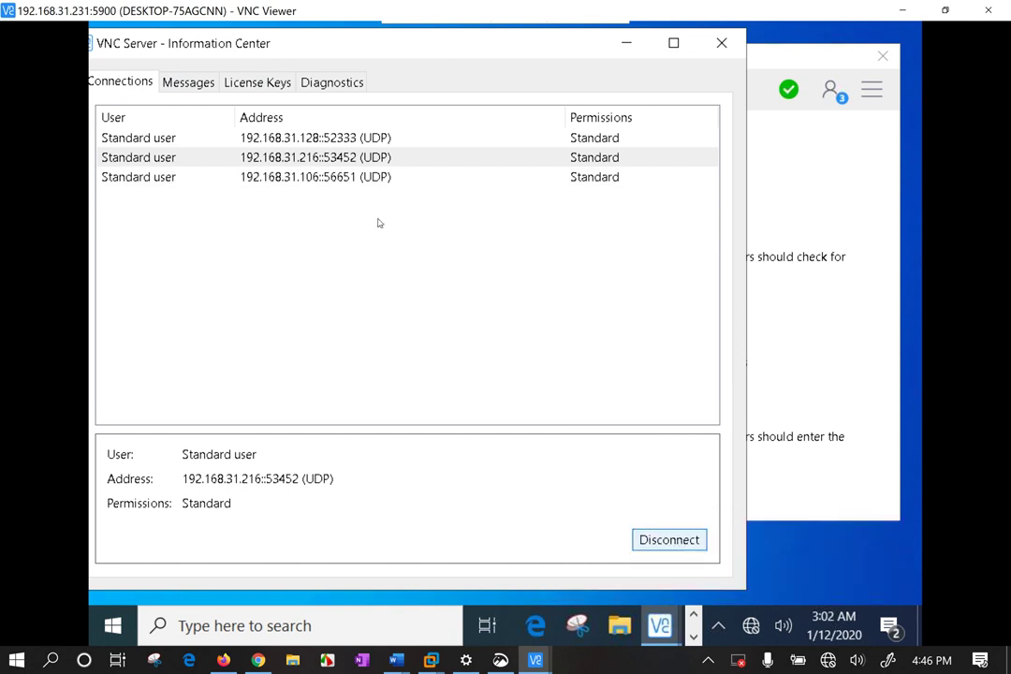
click(360, 178)
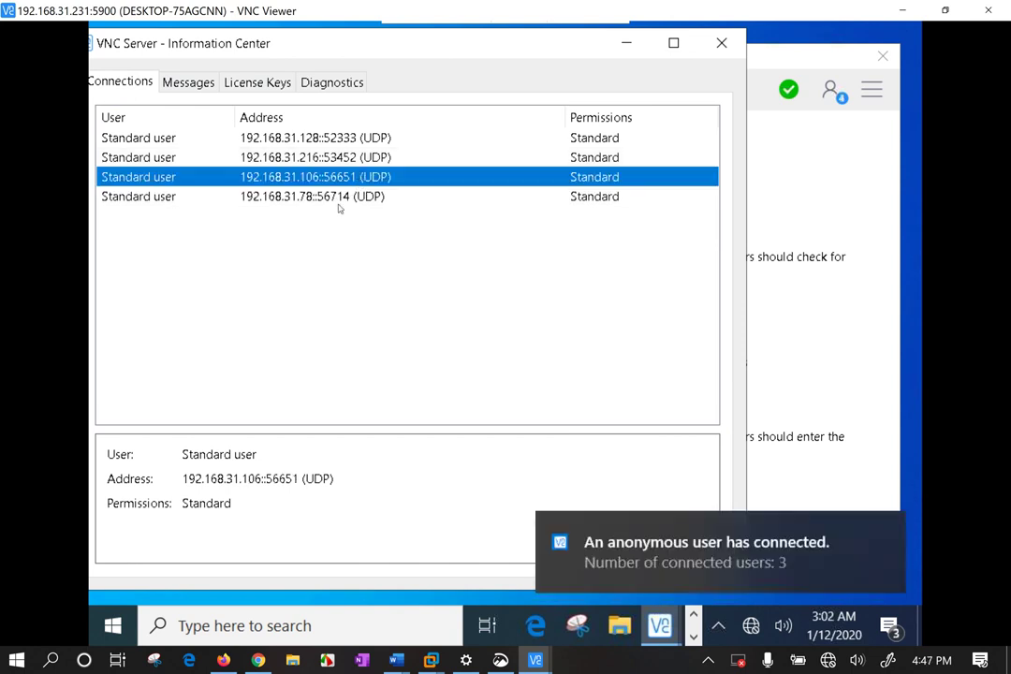
click(364, 318)
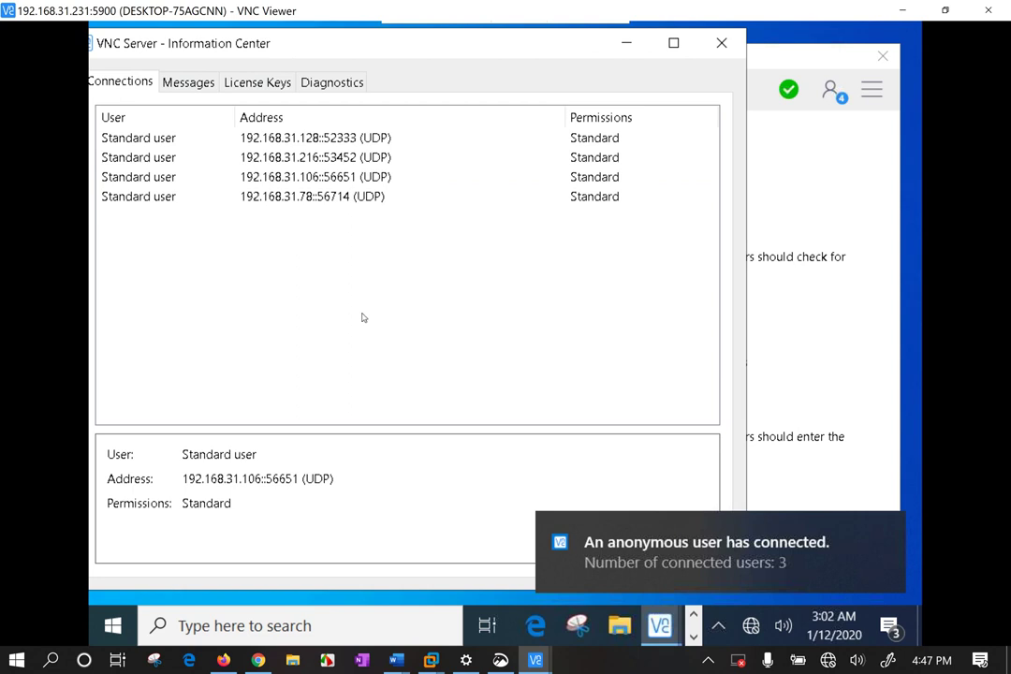
click(318, 178)
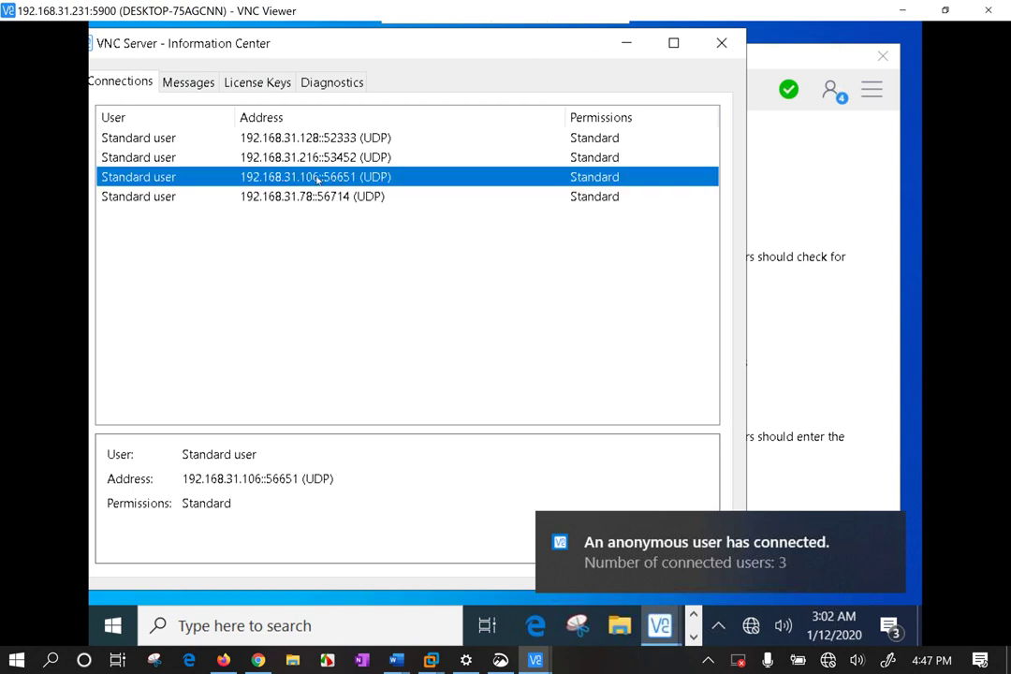
click(281, 158)
click(316, 272)
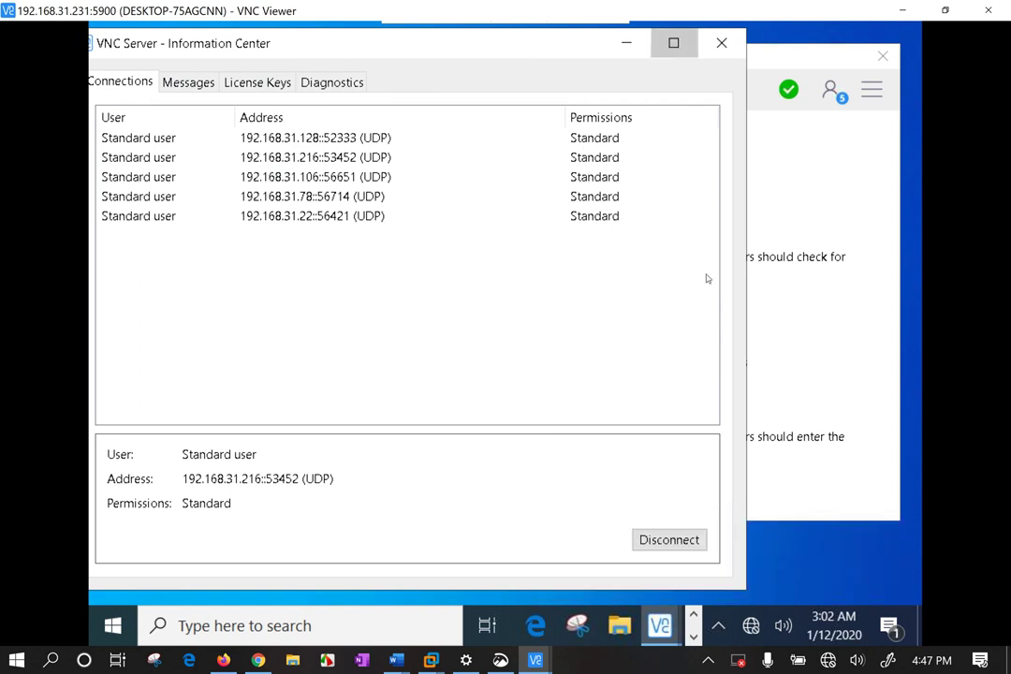
click(842, 201)
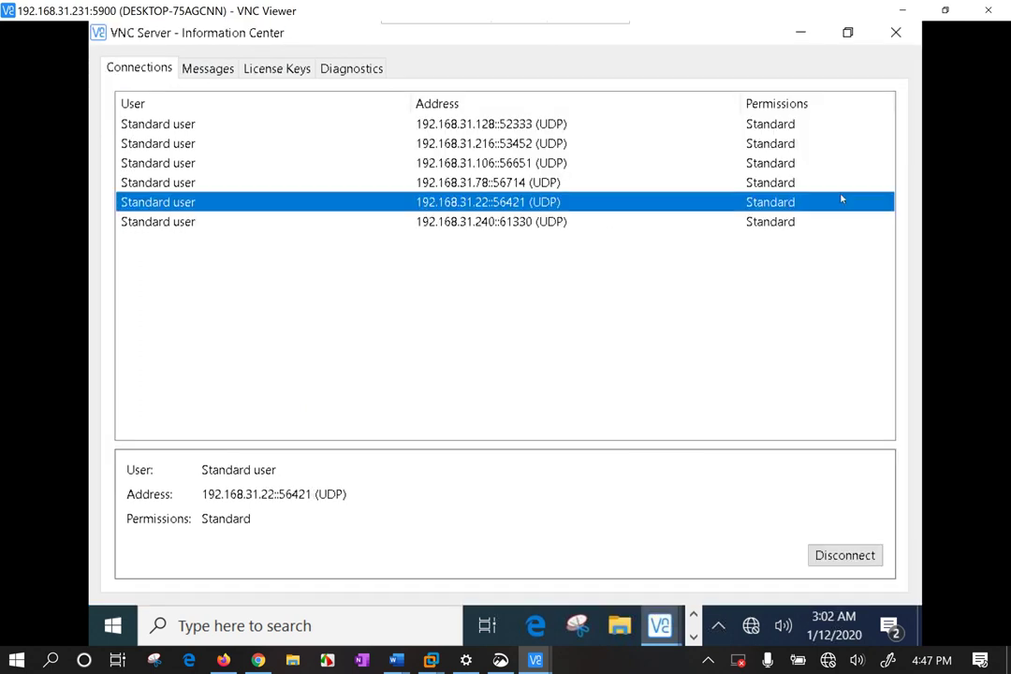
click(803, 33)
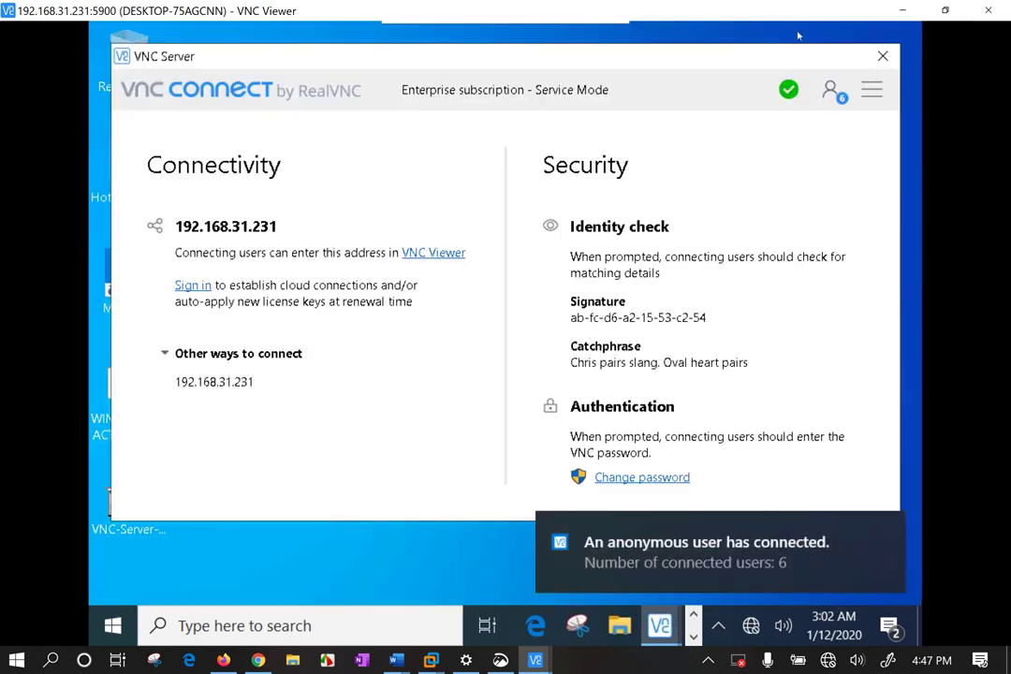
Open VNC Server Options from its menu, approve the UAC prompt, and show Users & Permissions.
click(871, 90)
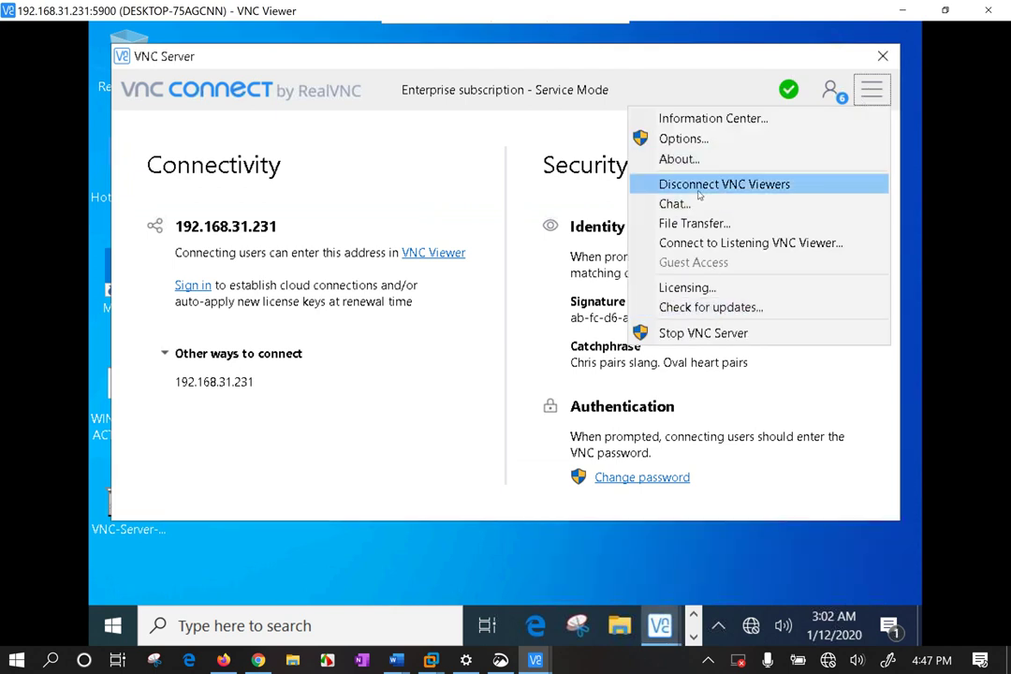
click(705, 140)
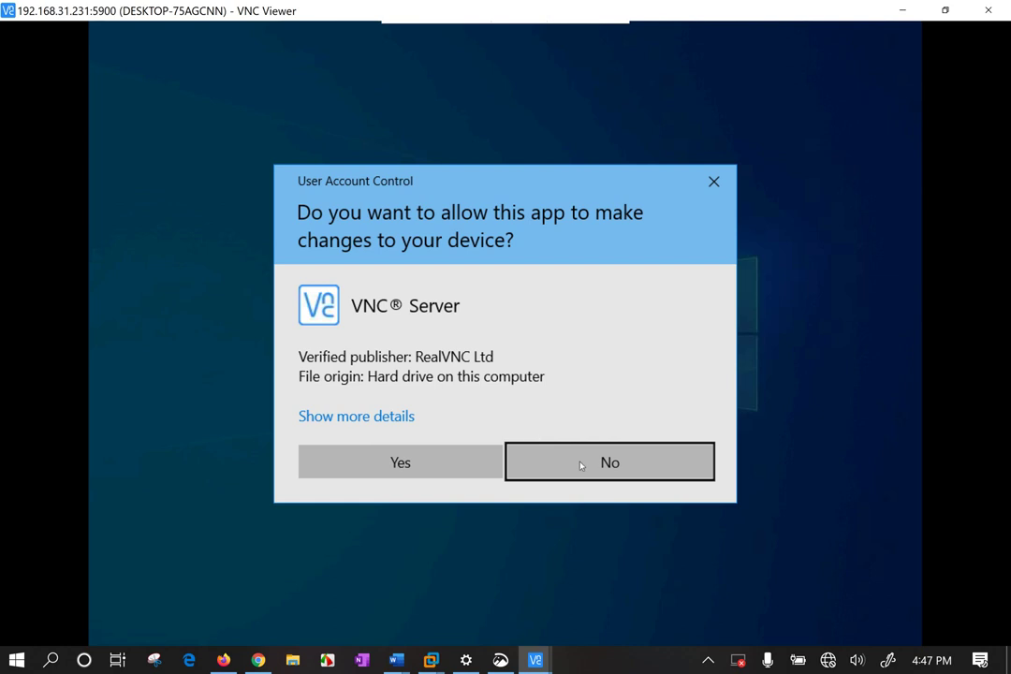
click(364, 463)
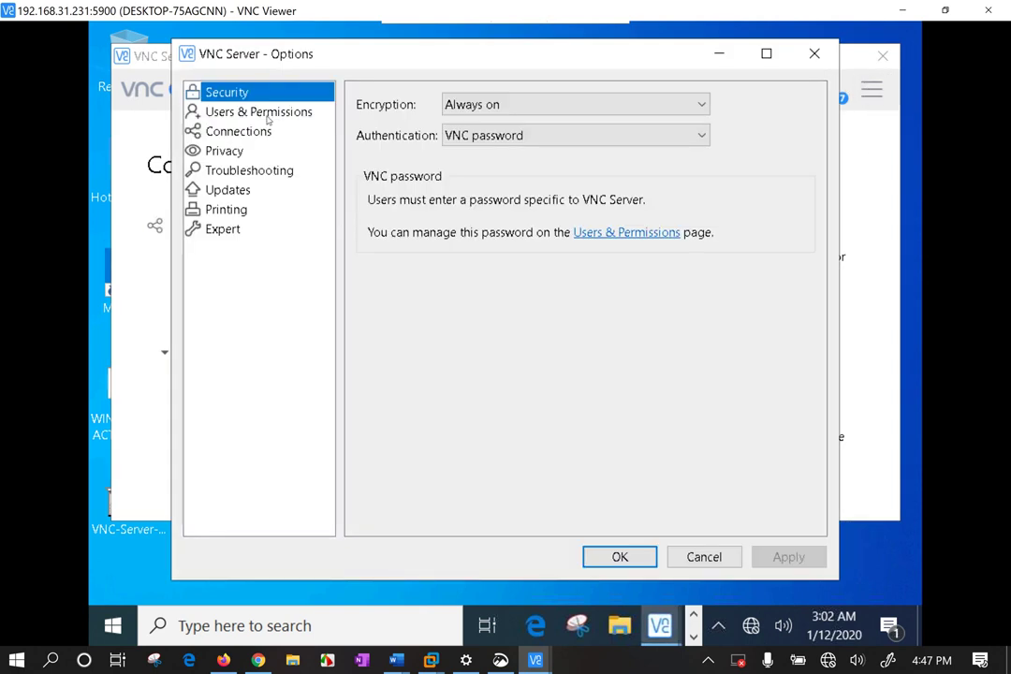
click(268, 113)
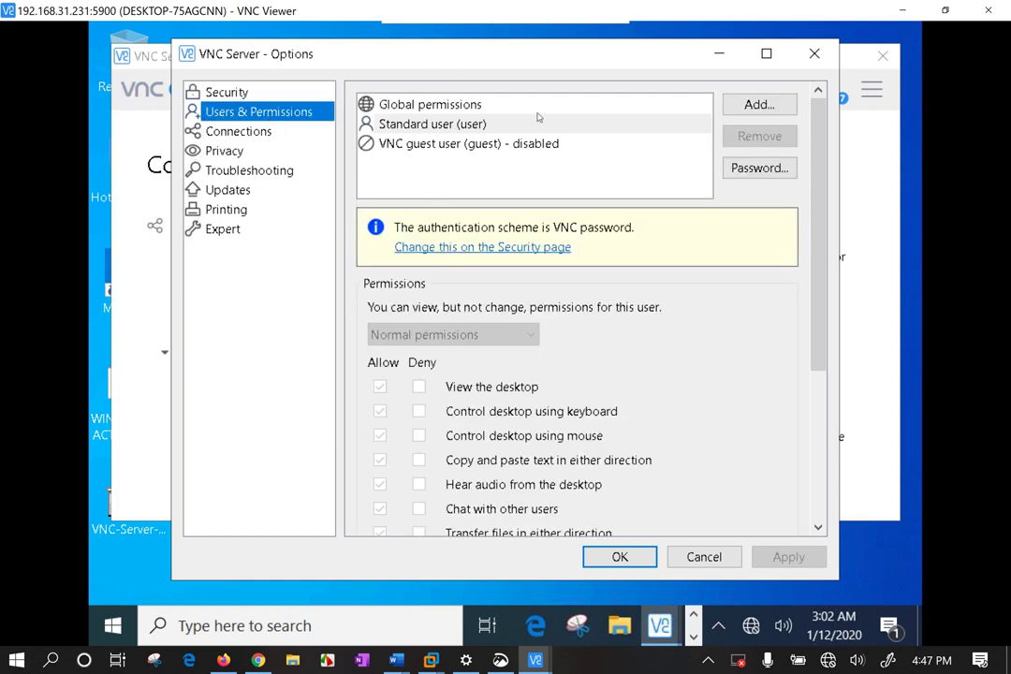
On the Connections page, start an IP filter rule set to ask the user, then cancel it.
click(236, 134)
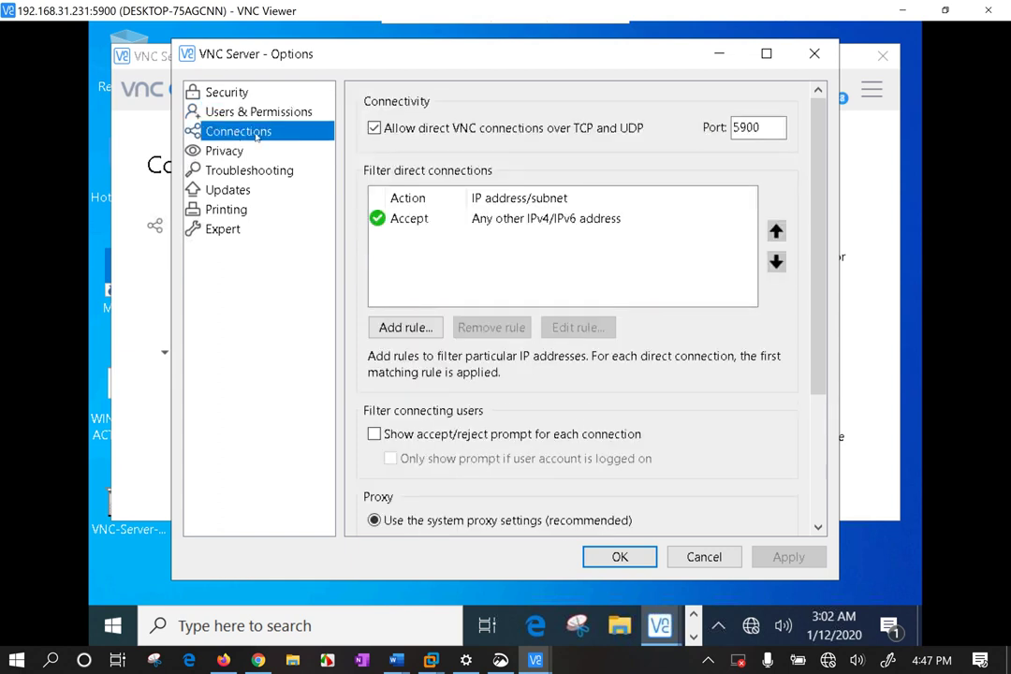
click(418, 332)
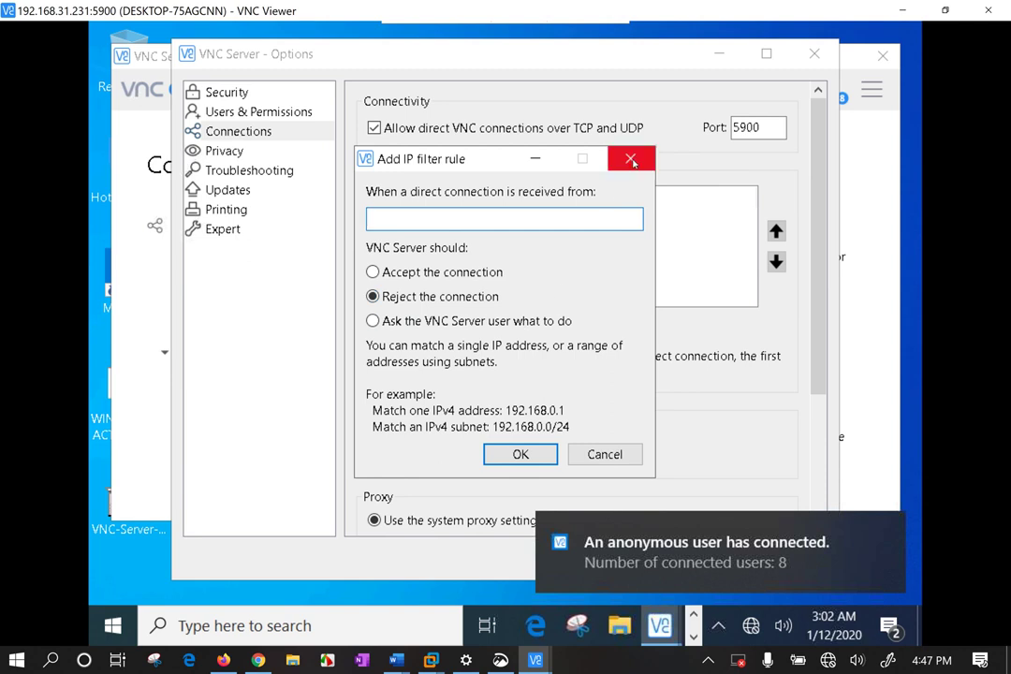
click(457, 322)
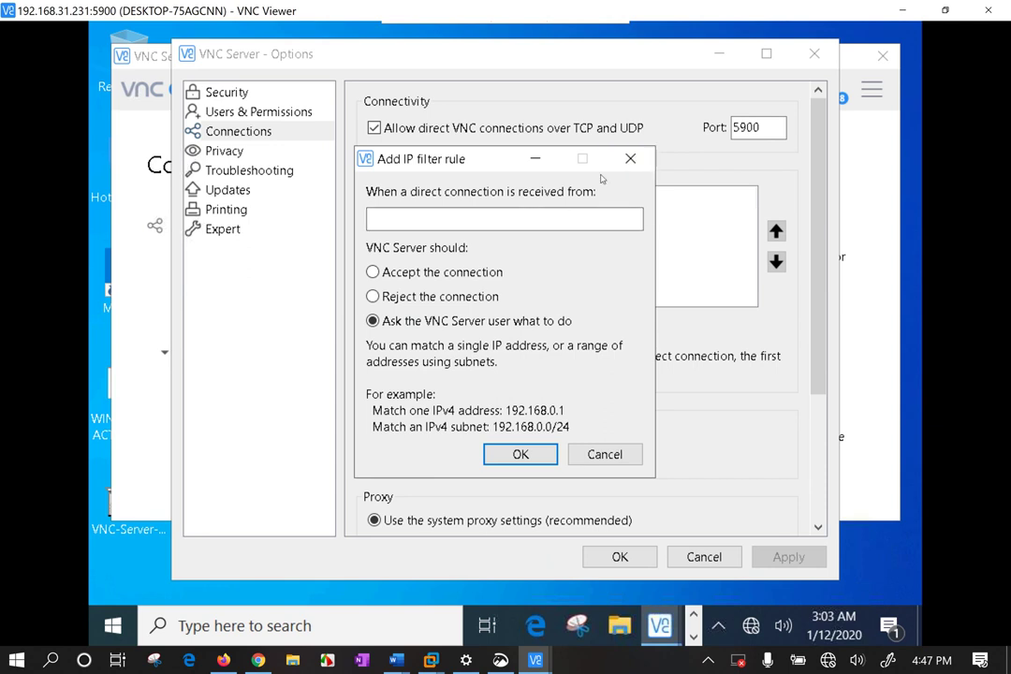
click(631, 159)
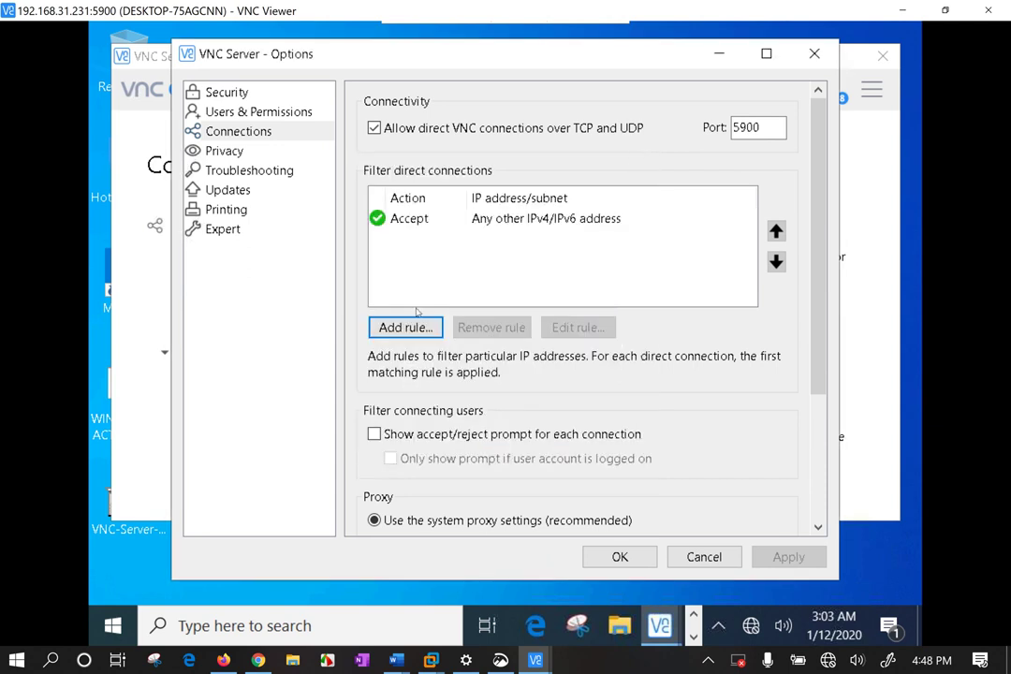
Tick 'Show accept/reject prompt for each connection' and review the Connections options.
click(437, 436)
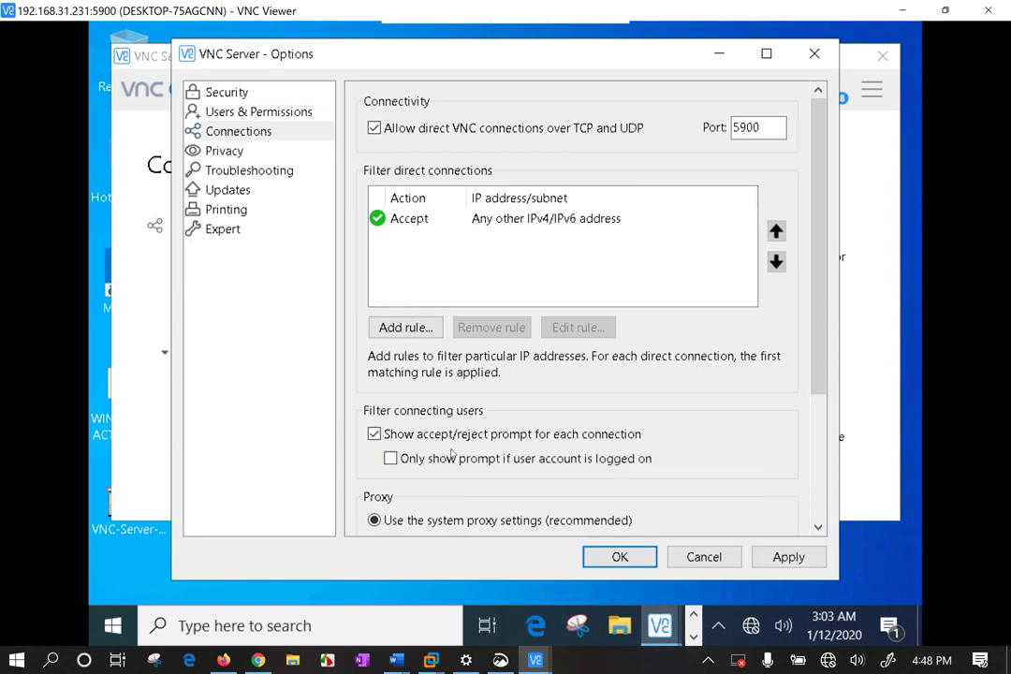
scroll(449, 458, down, 3)
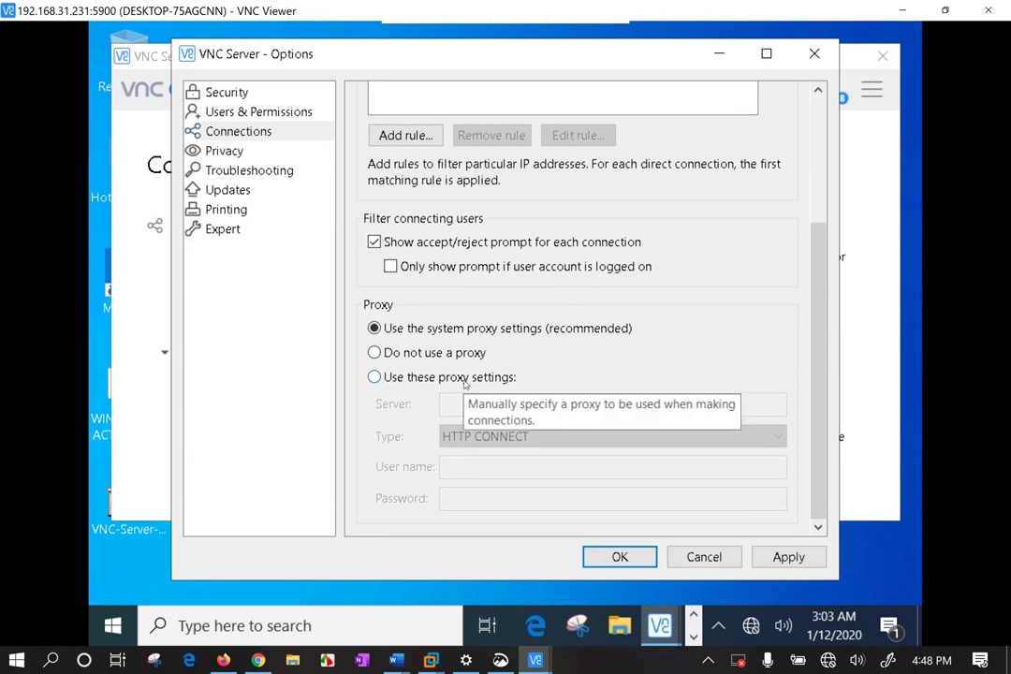
scroll(465, 382, up, 3)
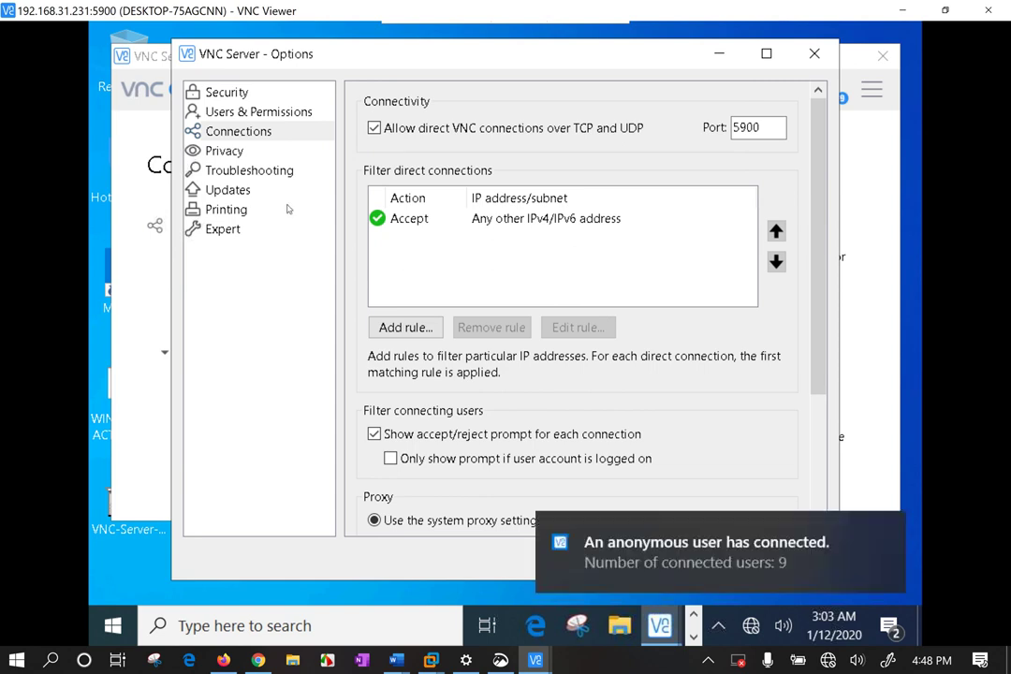
scroll(523, 281, down, 3)
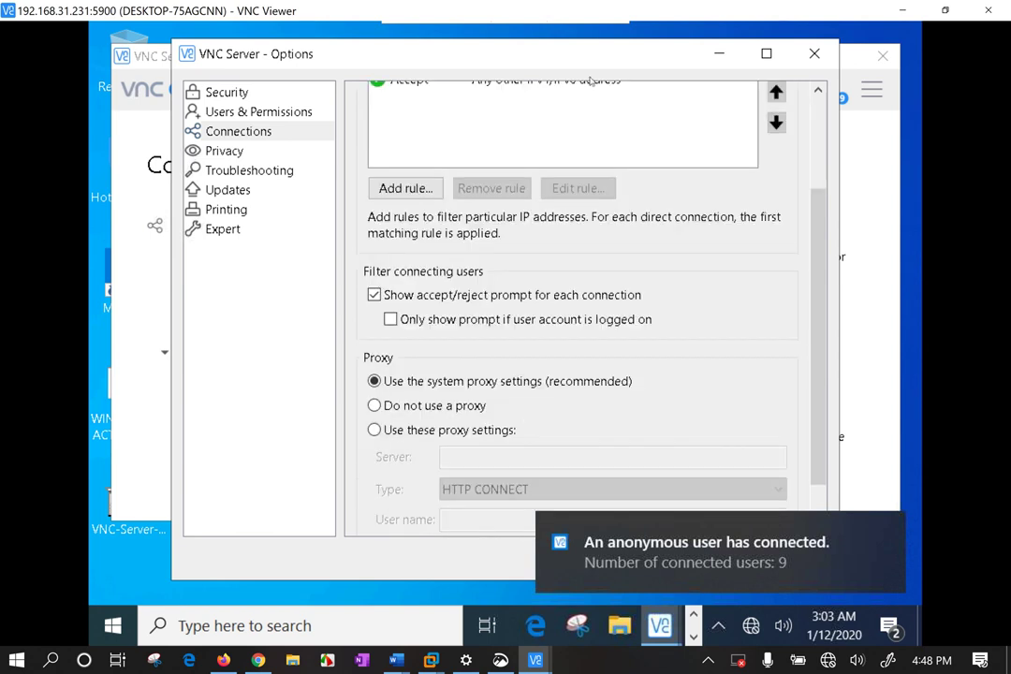
scroll(506, 103, down, 1)
drag(585, 57, 550, 51)
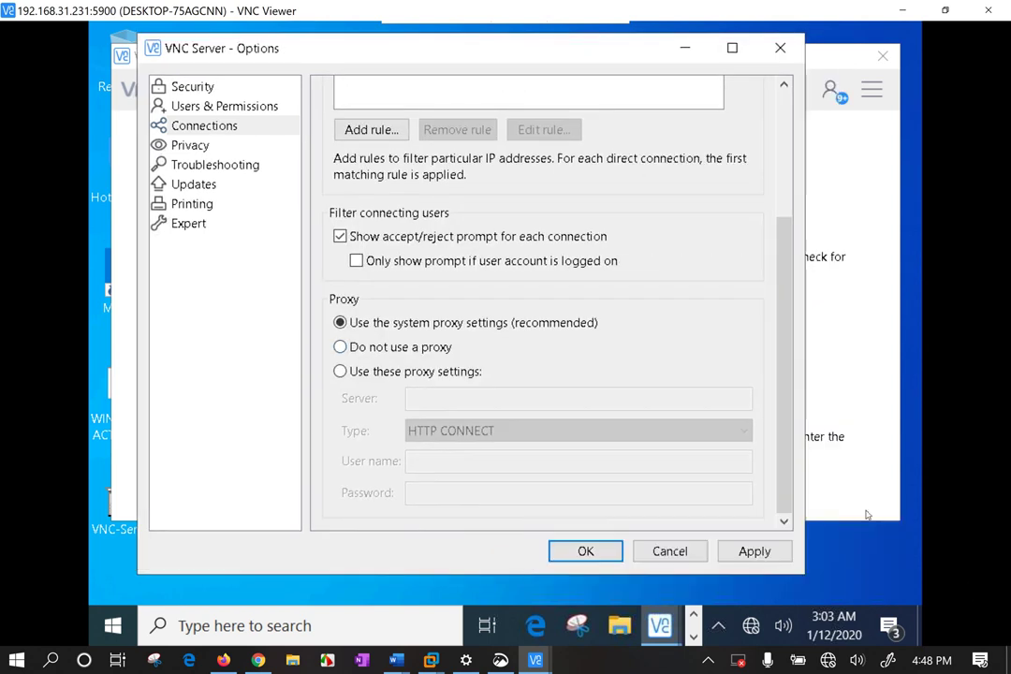
scroll(553, 300, up, 4)
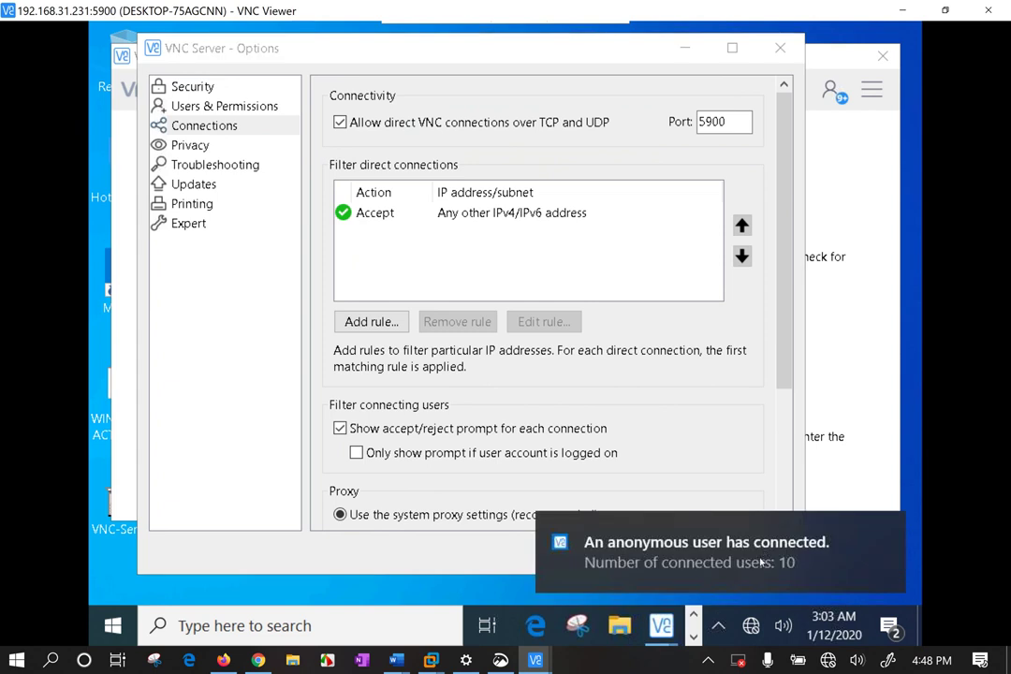
scroll(208, 150, down, 3)
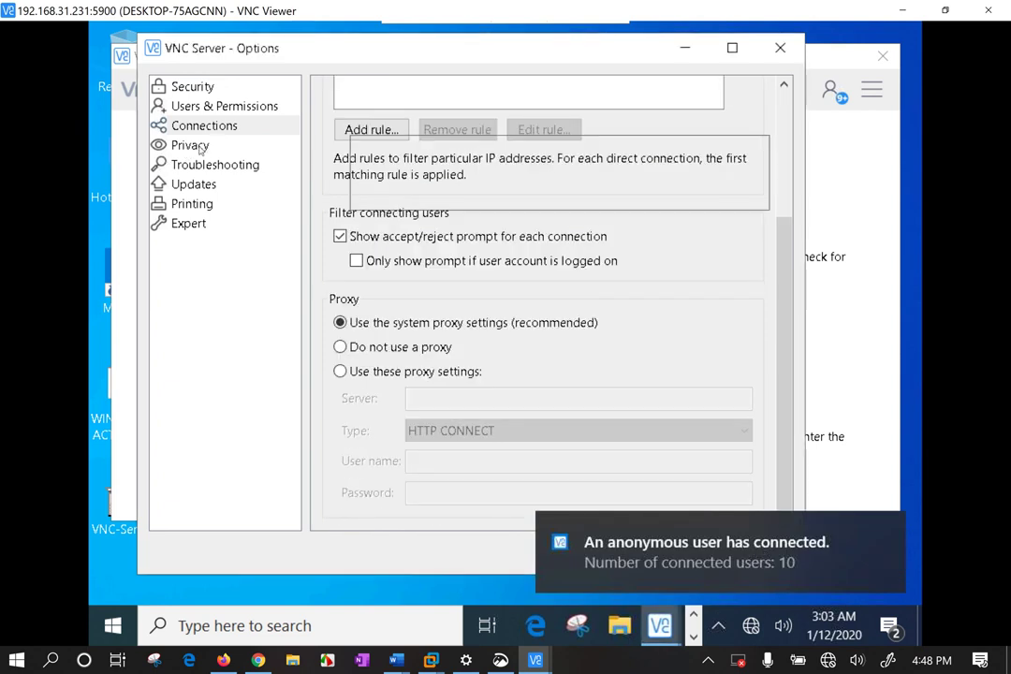
Look through the Privacy, Troubleshooting and Security option pages, then return to Users & Permissions.
click(198, 148)
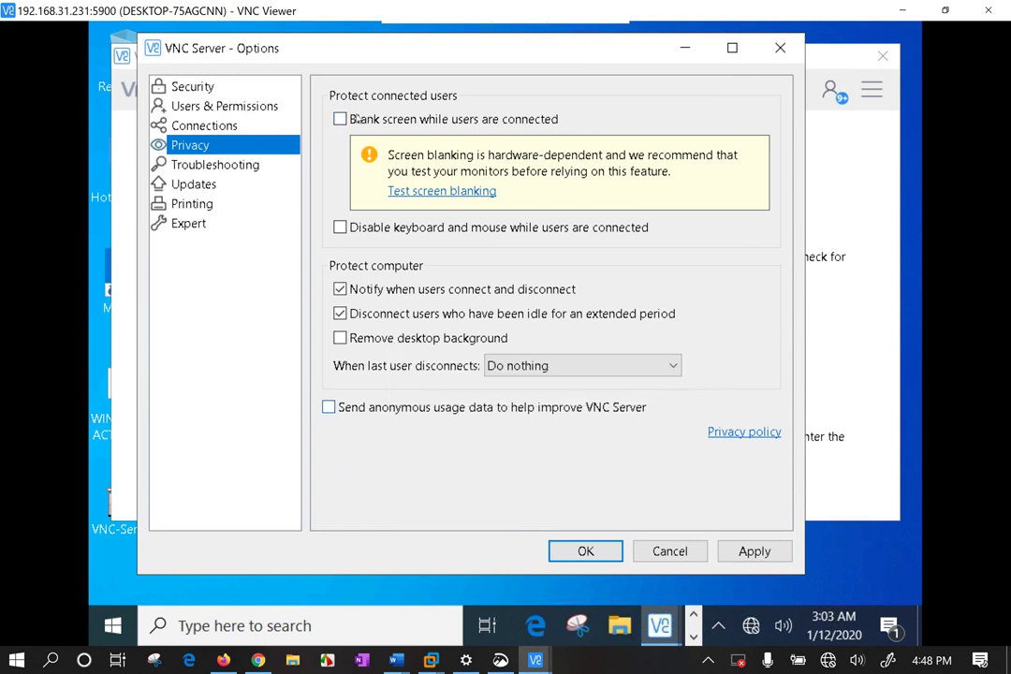
click(199, 163)
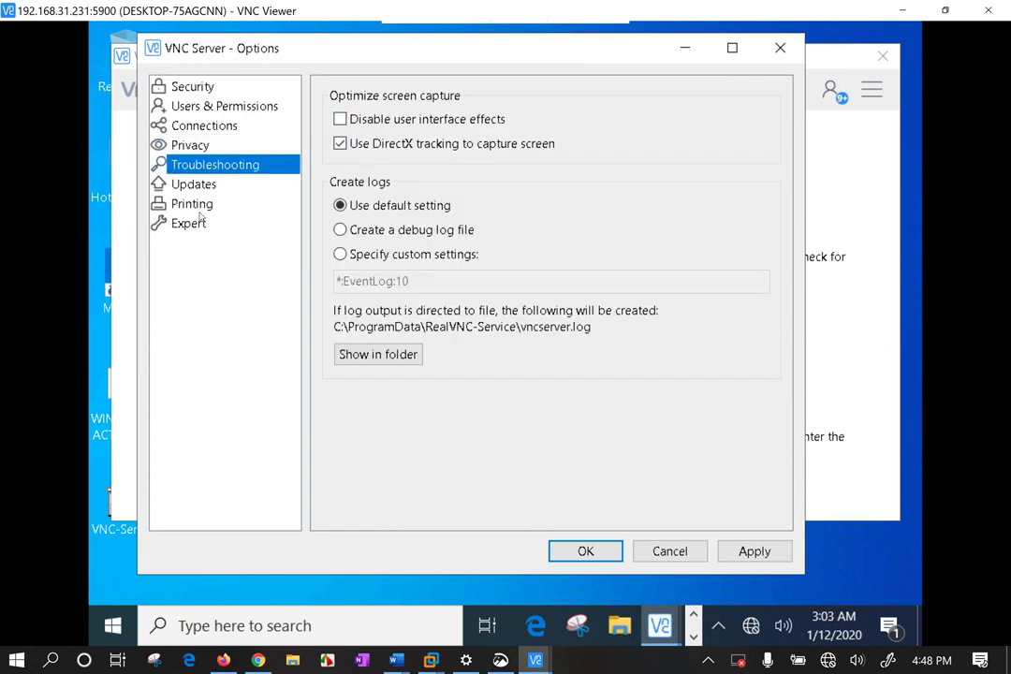
click(197, 90)
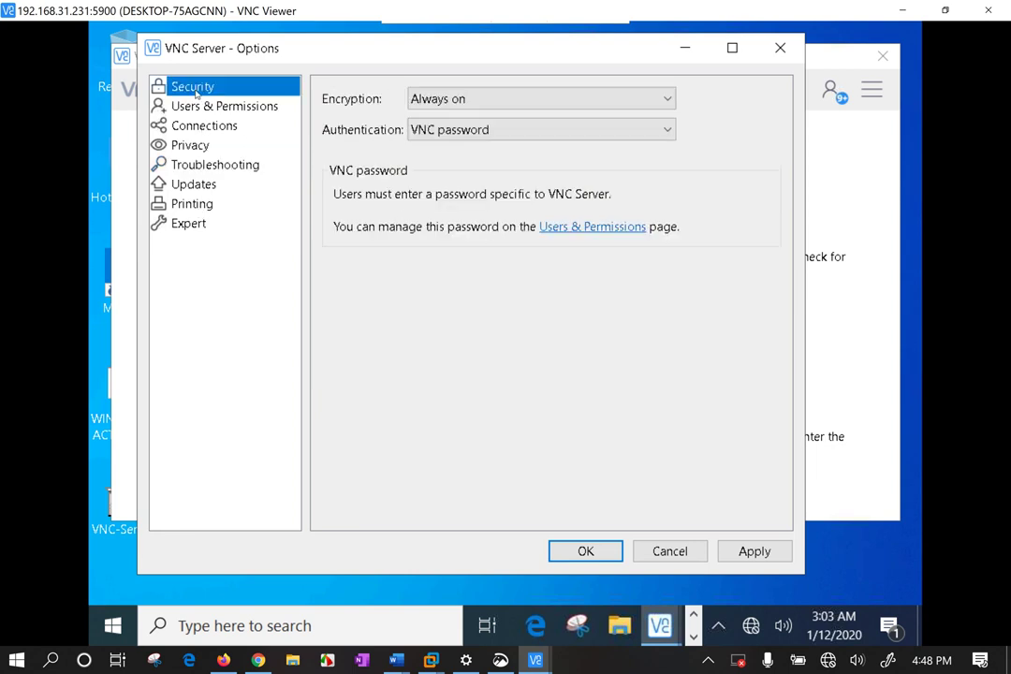
click(205, 105)
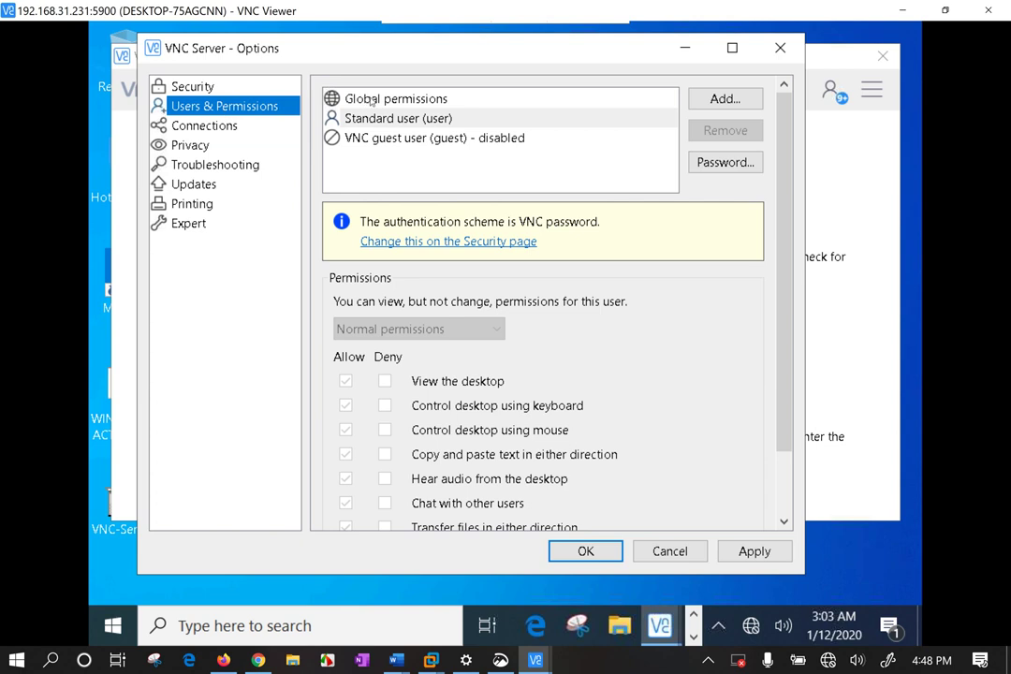
Turn off keyboard and mouse desktop control in Global permissions and apply the change.
click(398, 100)
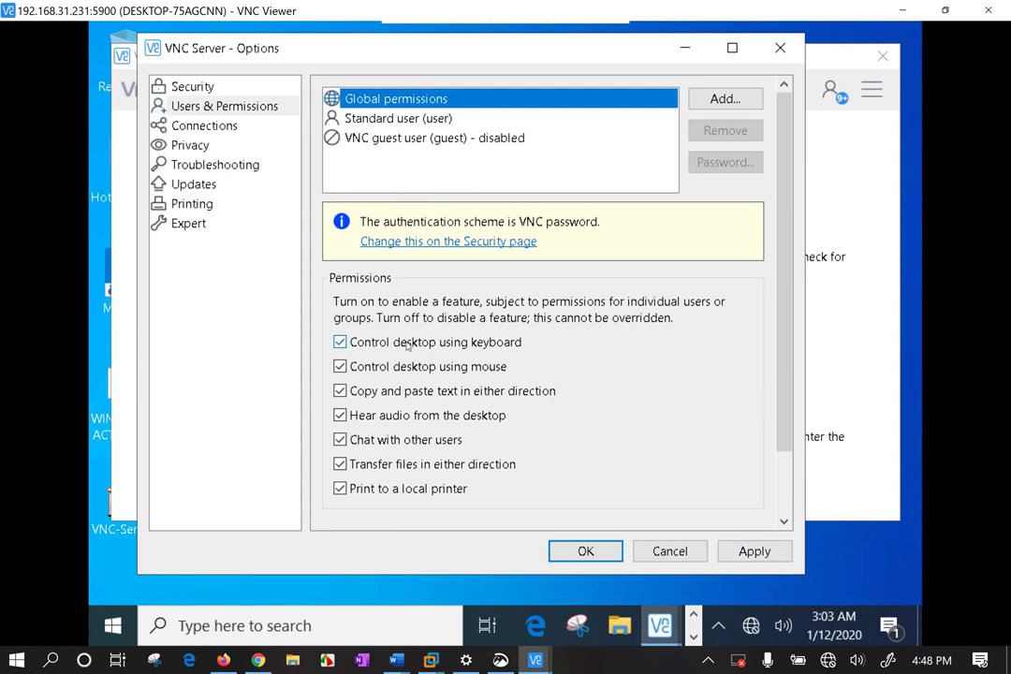
click(340, 342)
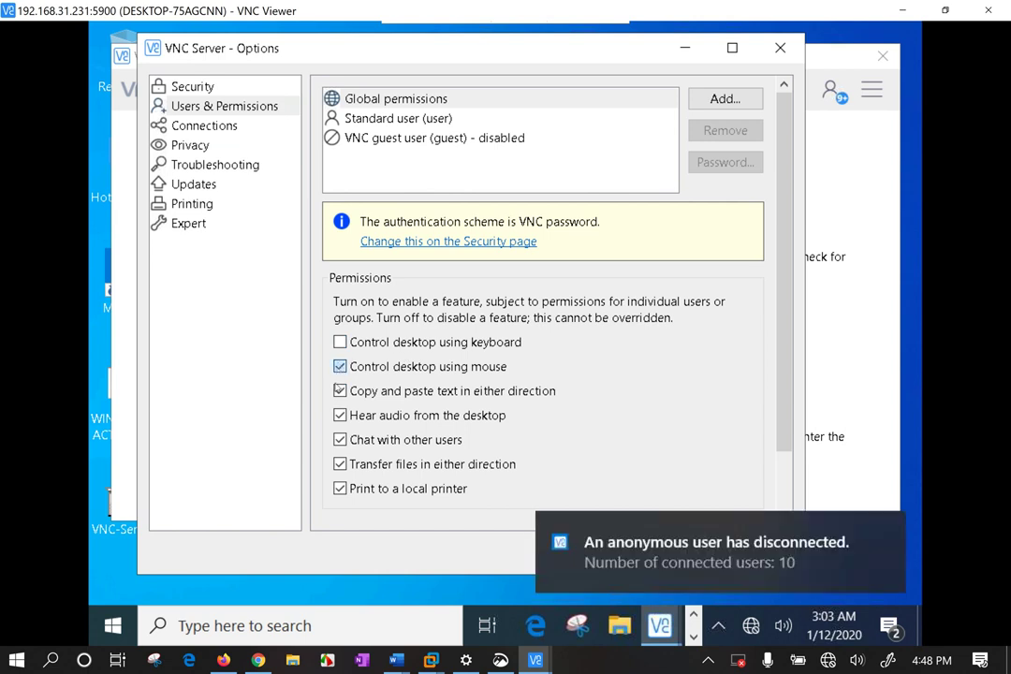
click(339, 366)
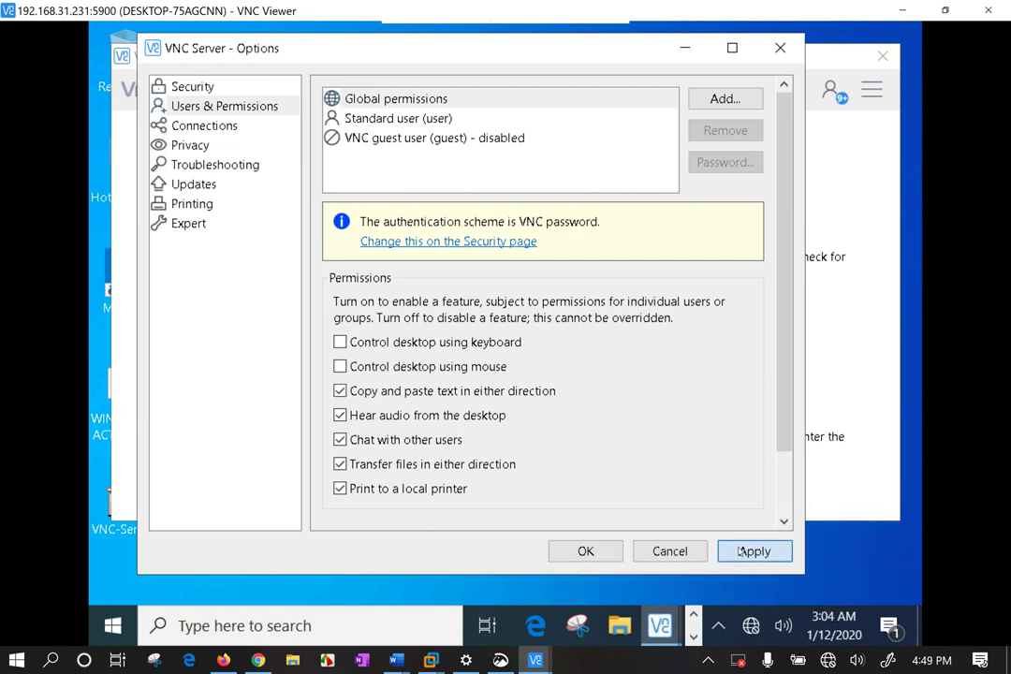
click(747, 551)
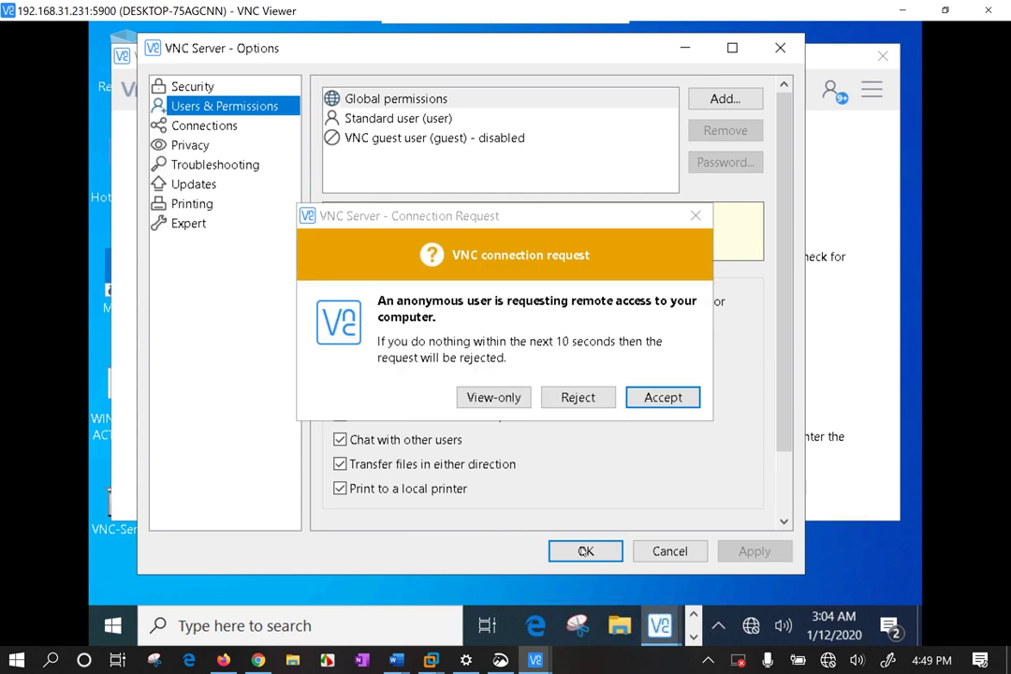
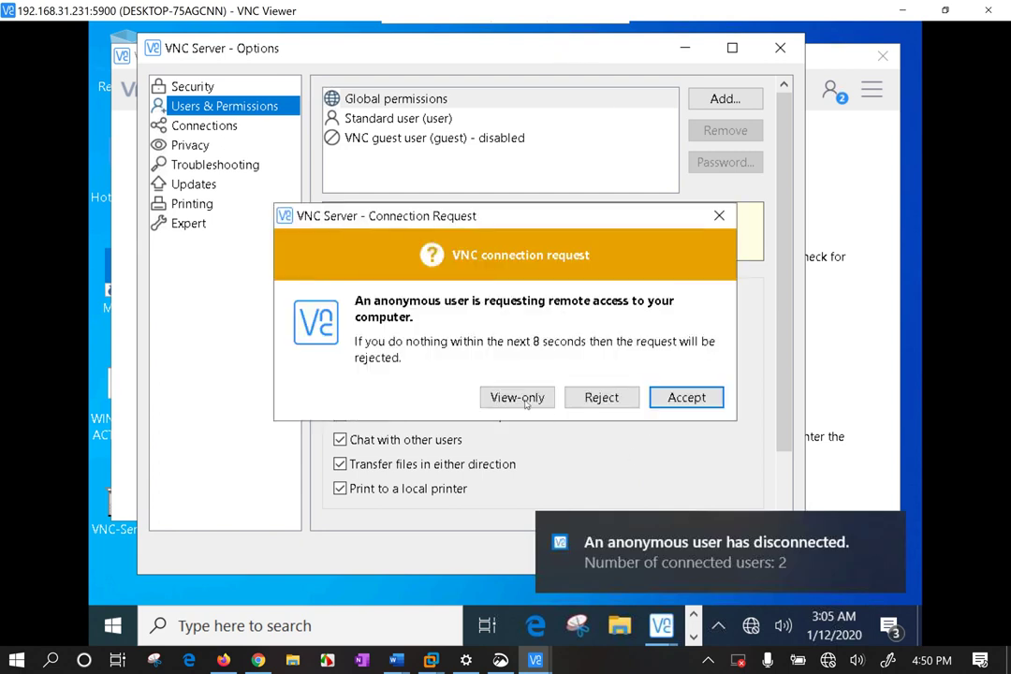
Admit the anonymous request as view-only, then close the remote session window.
click(527, 401)
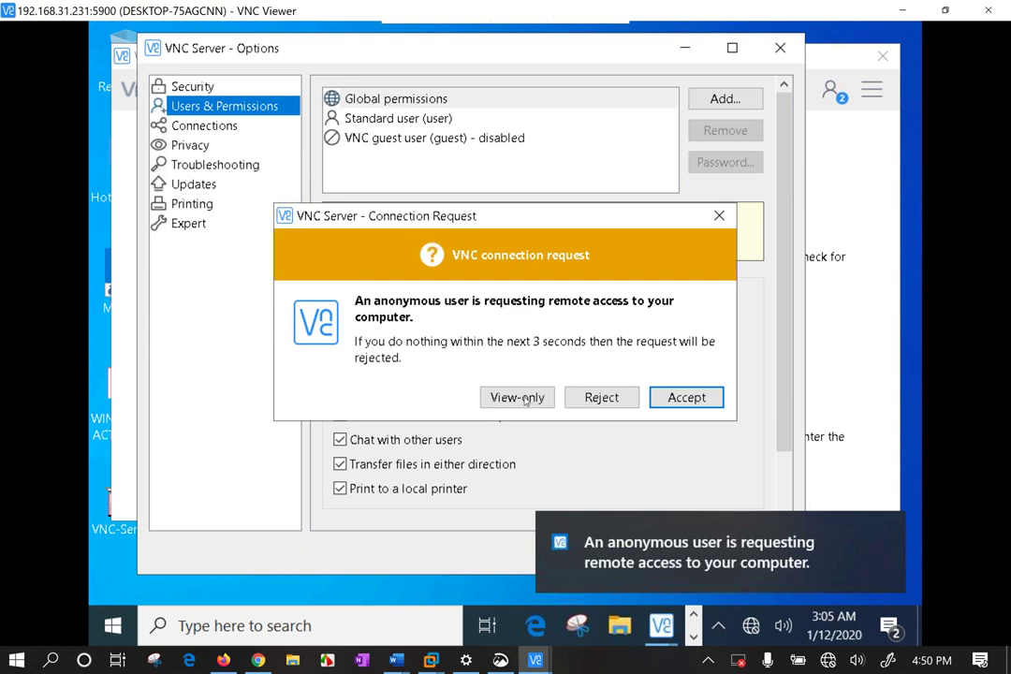
drag(276, 16, 334, 88)
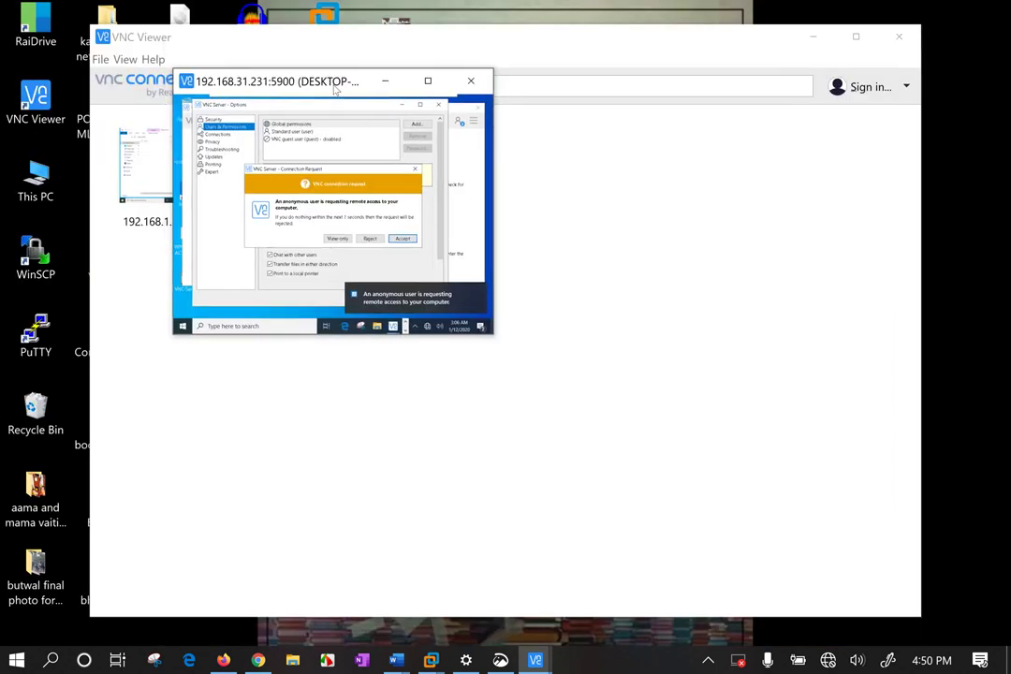
click(471, 82)
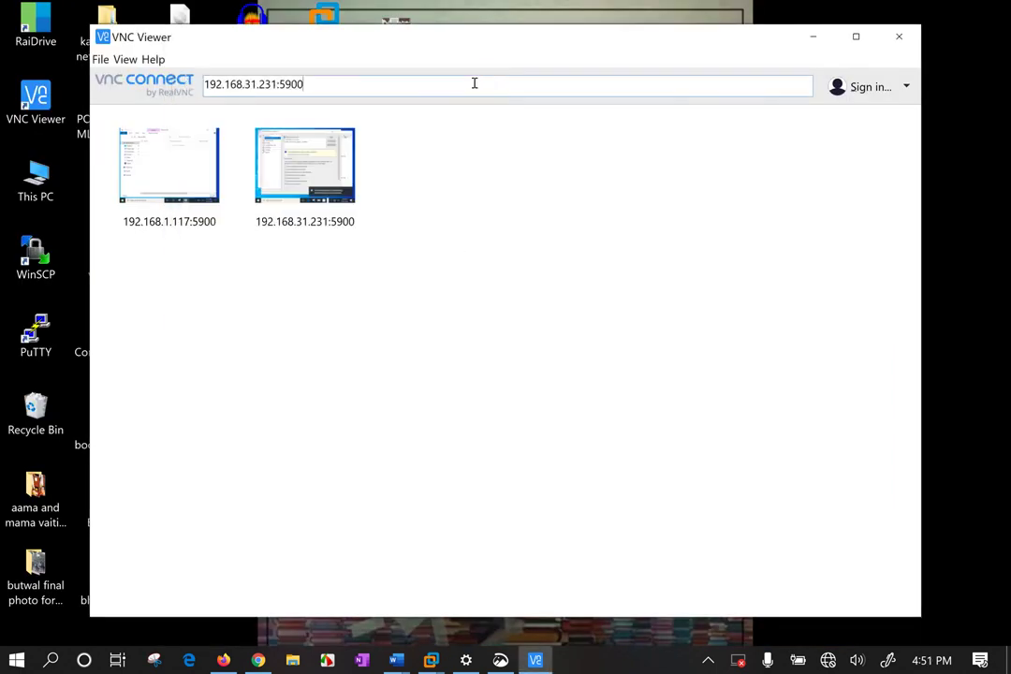
click(432, 661)
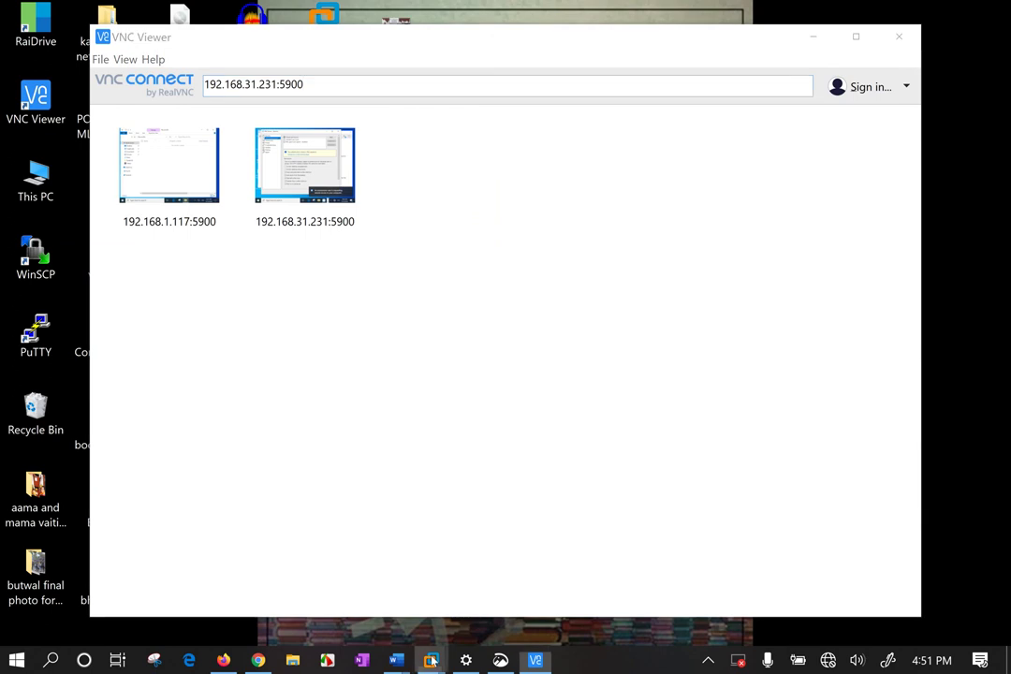
Dismiss the disconnection notification and save the VNC Server Options with OK.
click(328, 530)
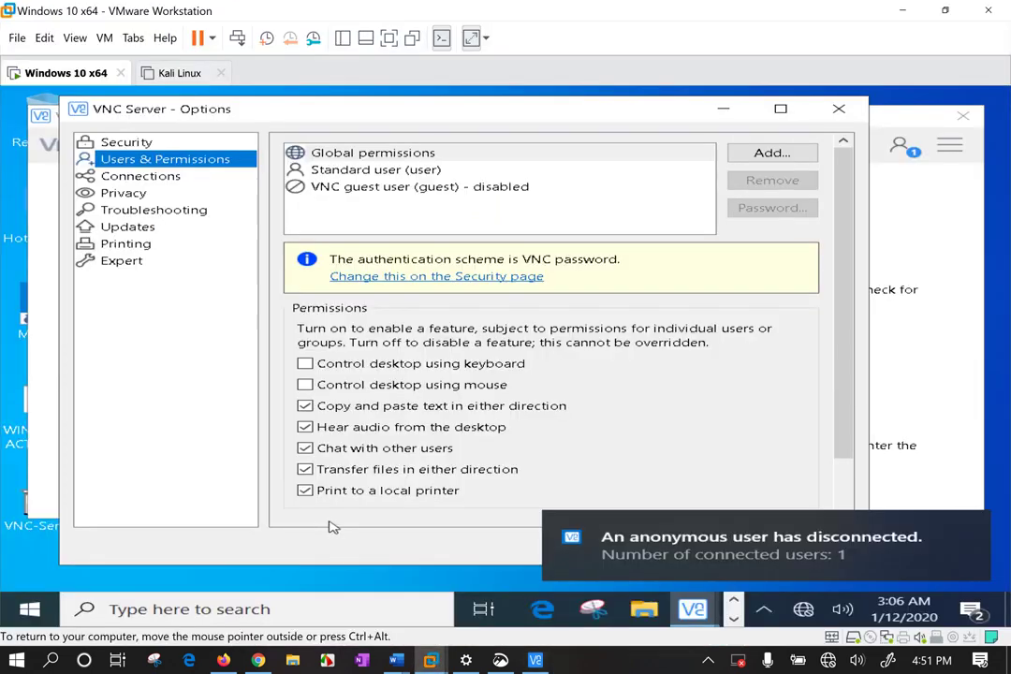
click(966, 527)
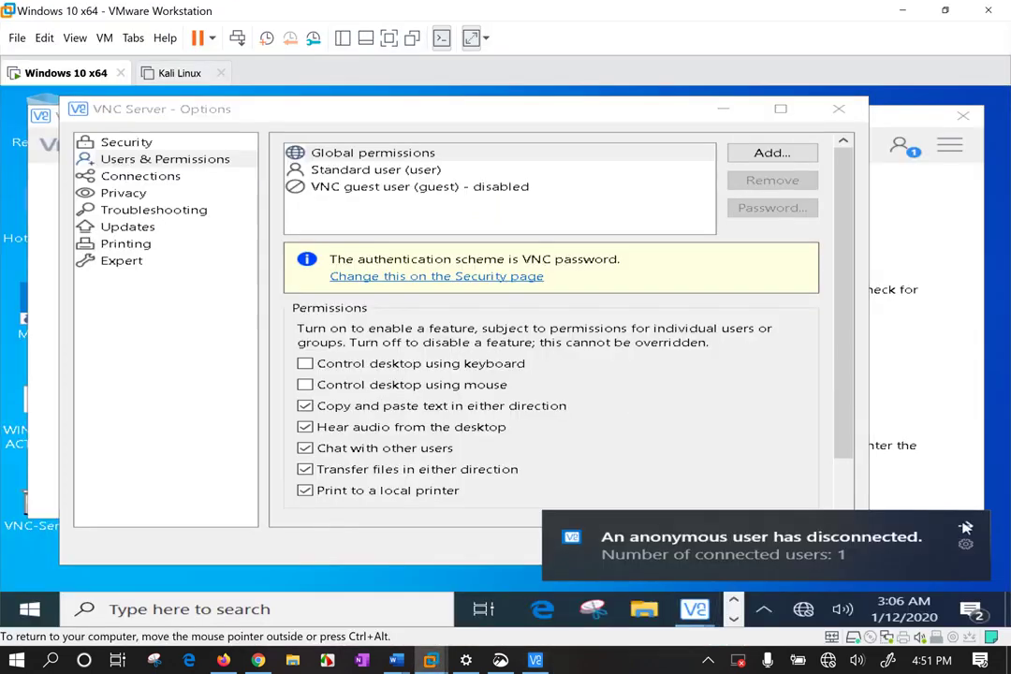
click(967, 527)
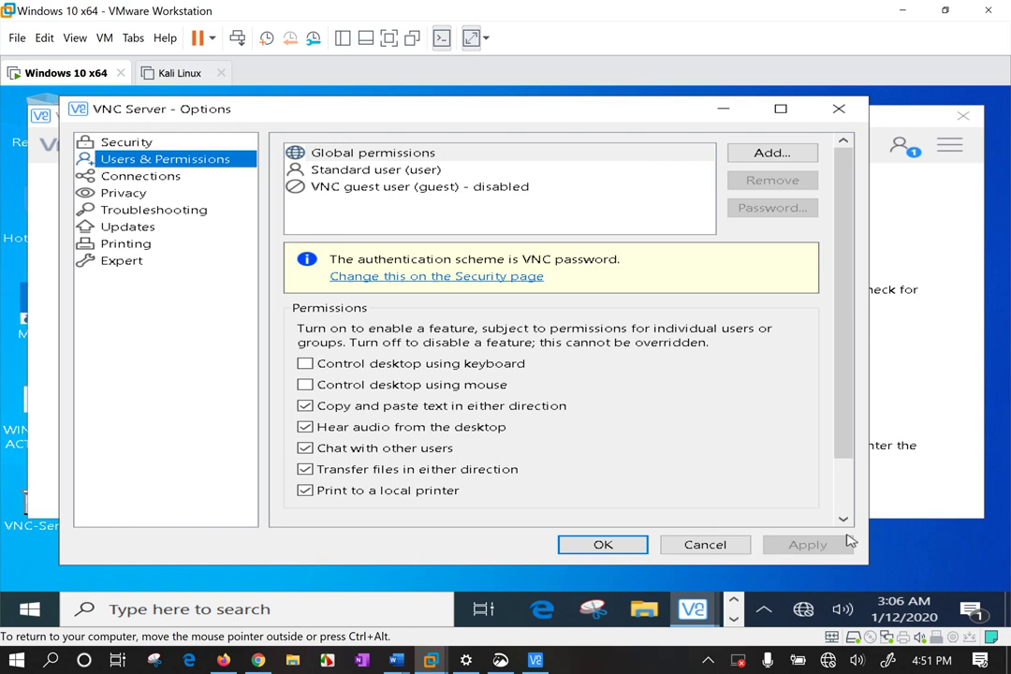
click(601, 545)
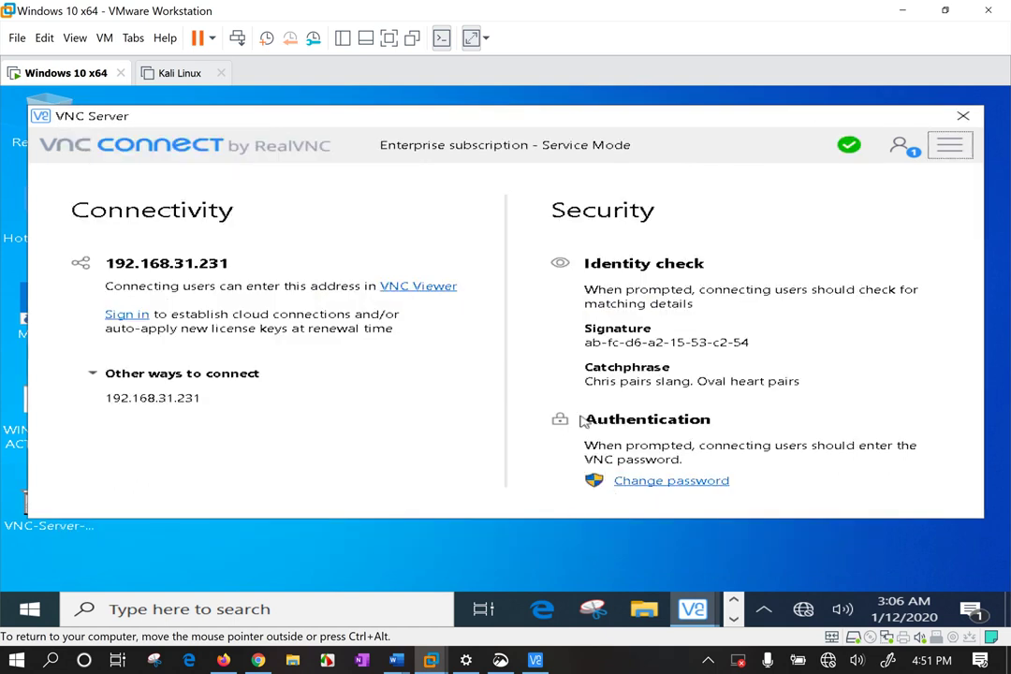
Send 'hello' in the chat to connected viewers and admit the new request view-only.
click(950, 145)
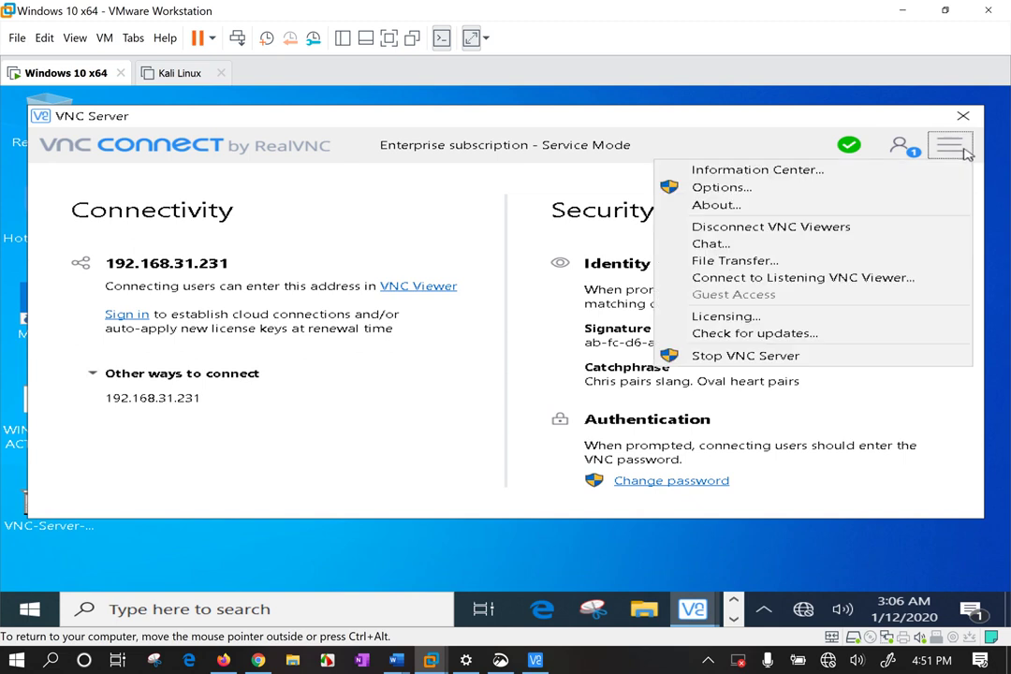
click(807, 228)
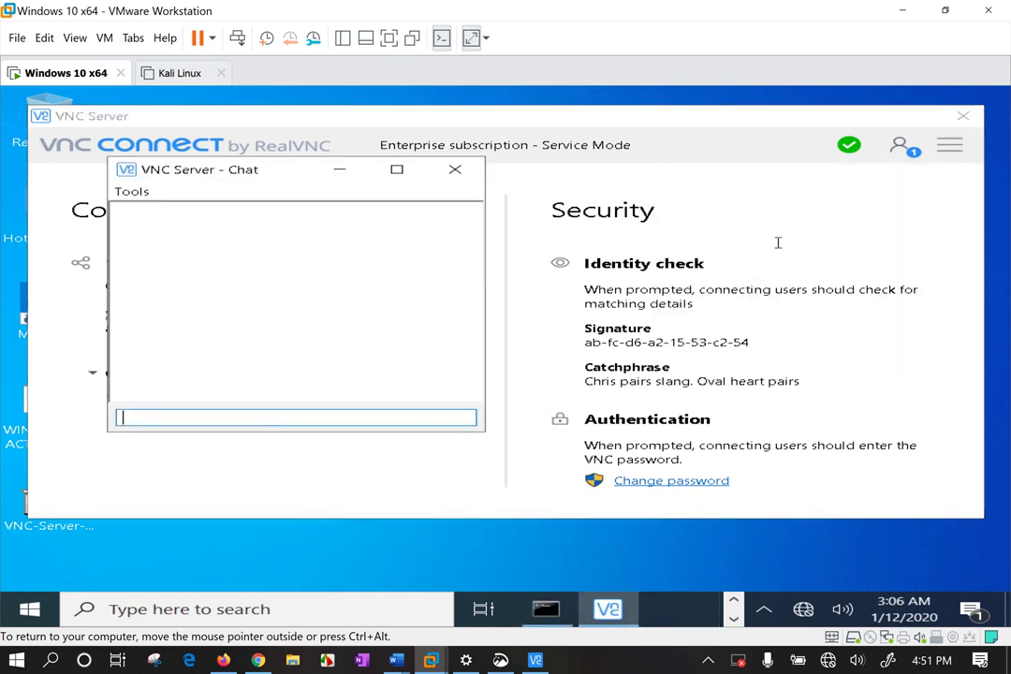
text(hello)
key(Return)
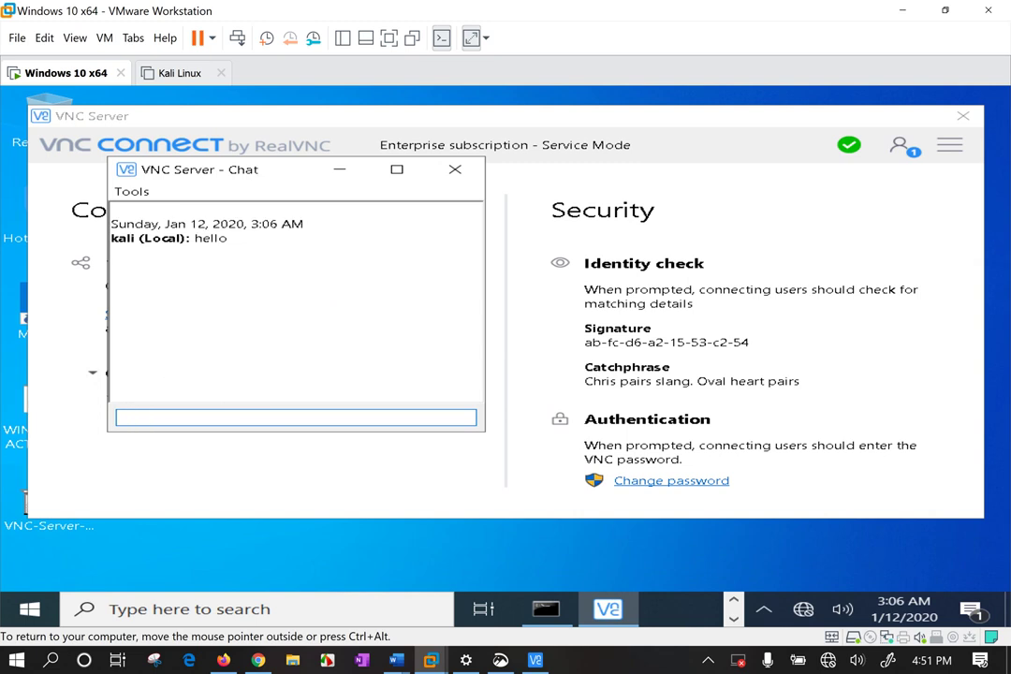
click(521, 413)
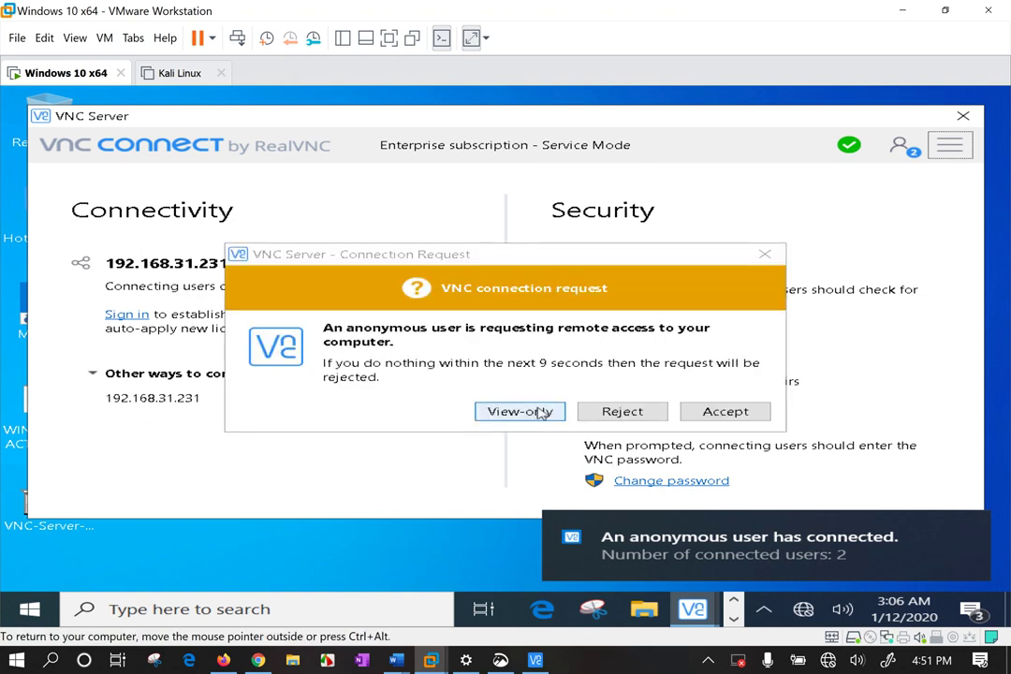
Admit eight successive anonymous connection requests as view-only, reaching seven connected users.
click(523, 412)
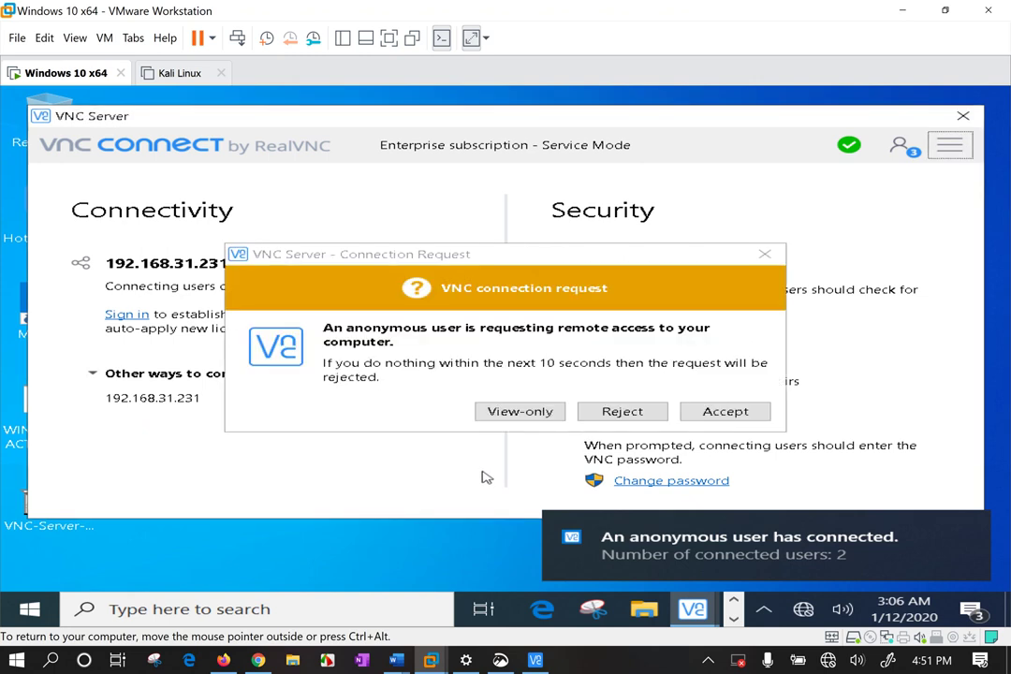
click(532, 413)
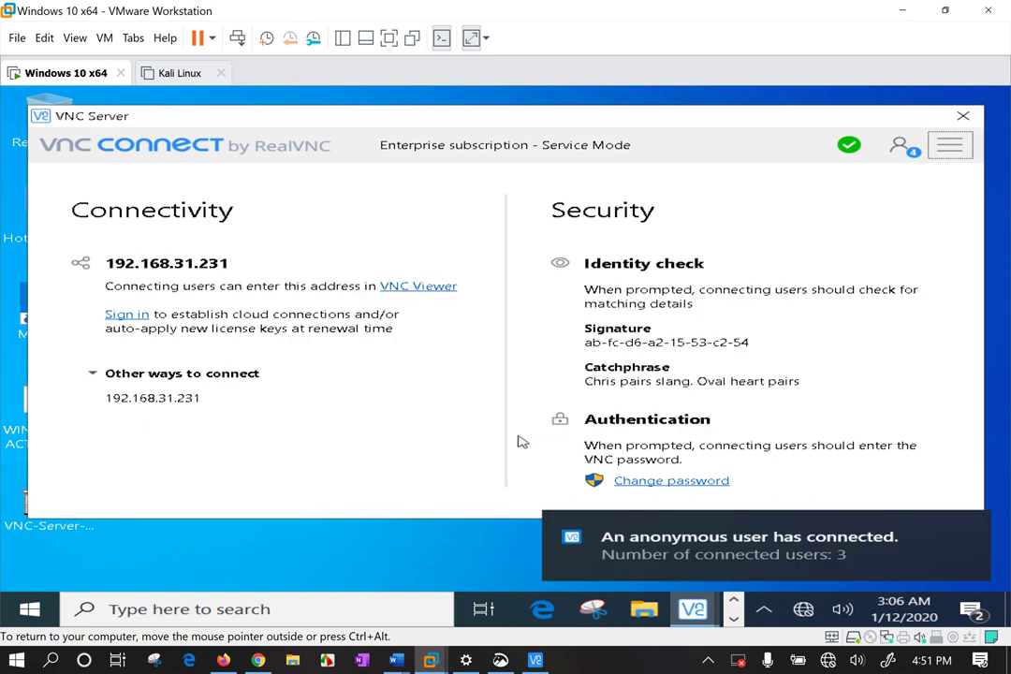
click(523, 413)
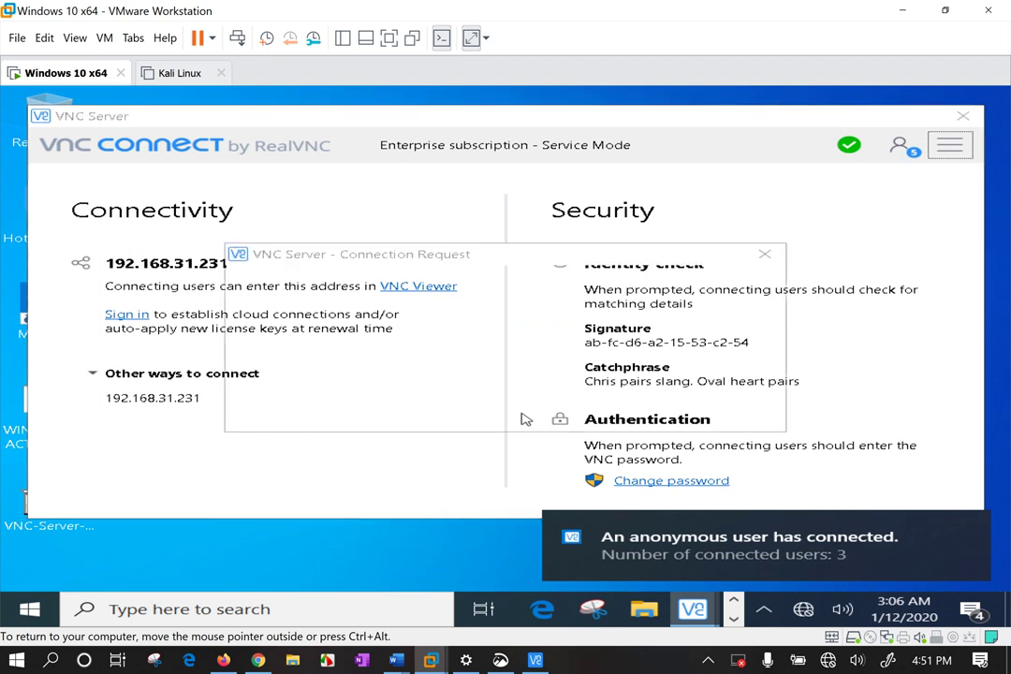
click(526, 418)
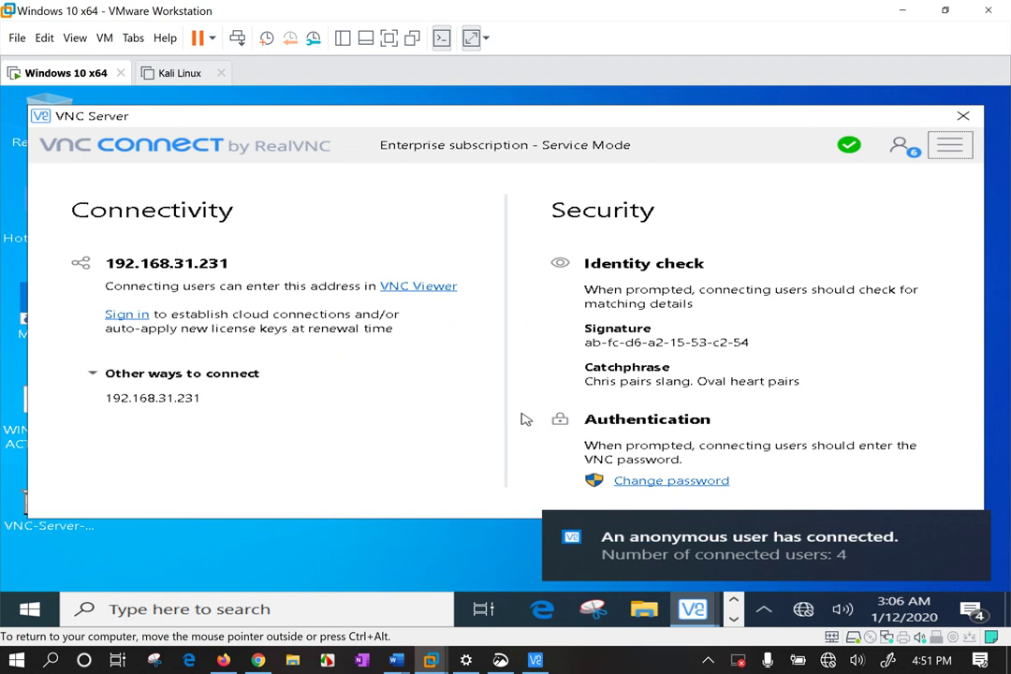
click(525, 419)
click(526, 419)
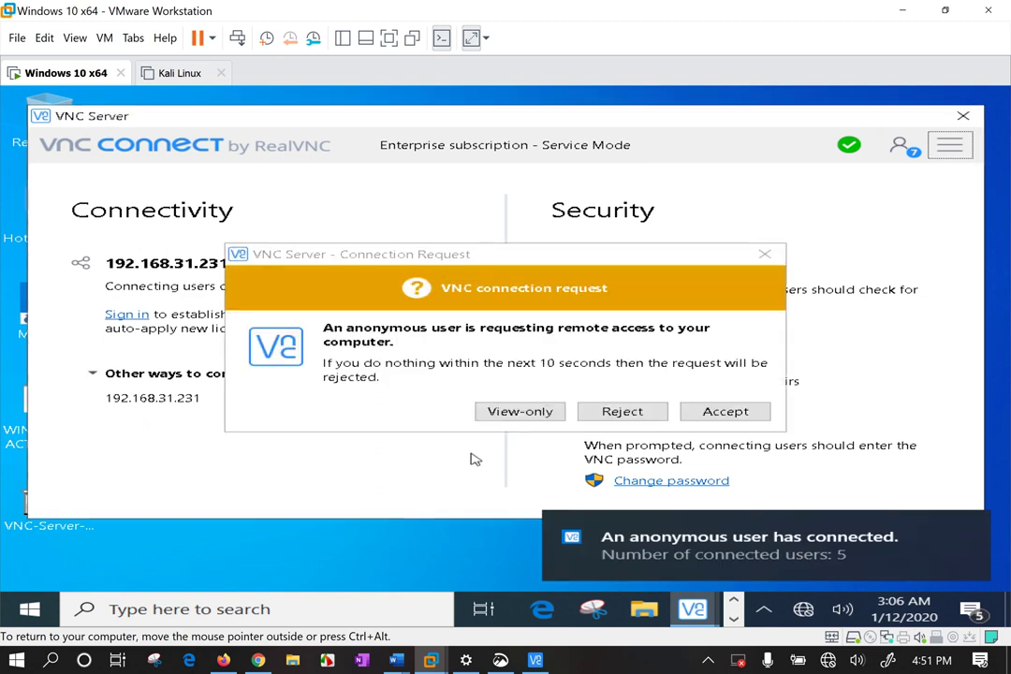
click(495, 415)
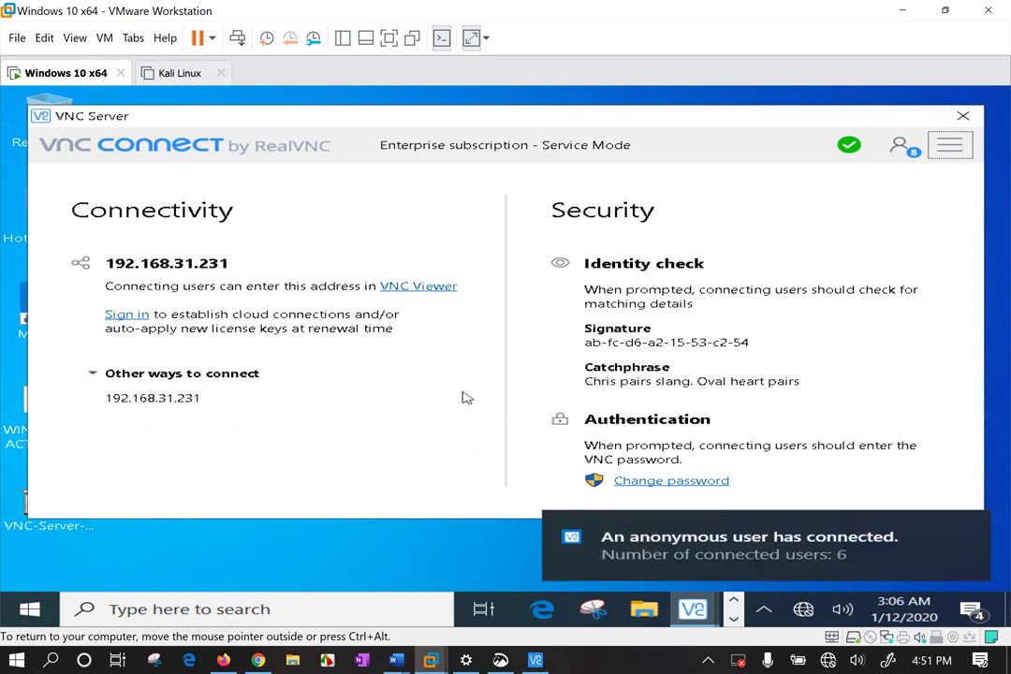
click(522, 415)
click(950, 145)
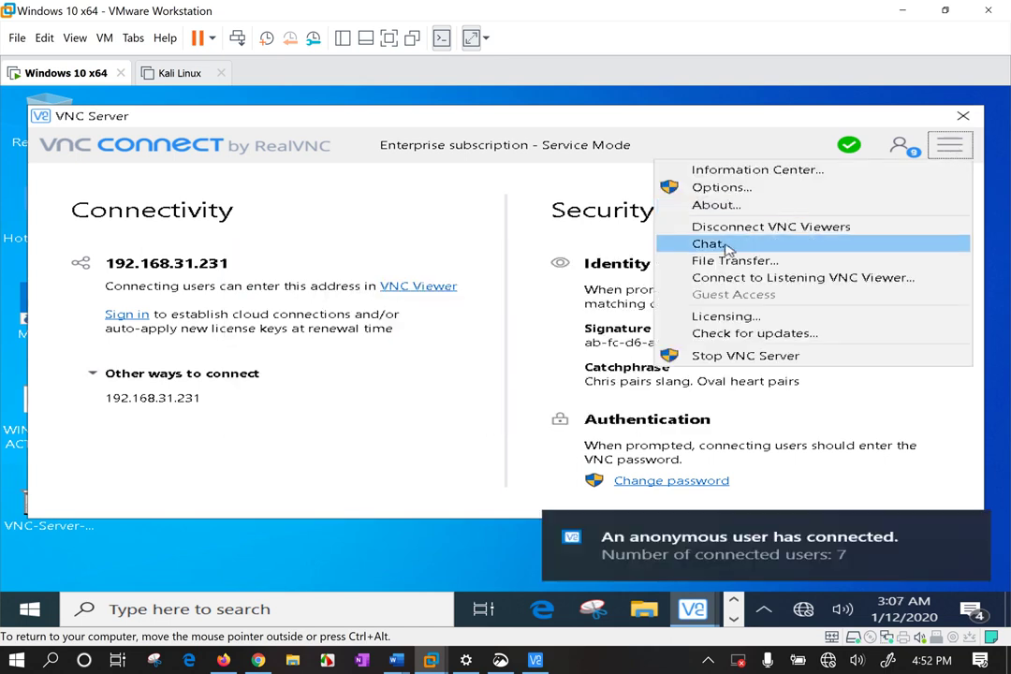
Send the chat message 'hell0 team' while admitting three incoming requests as view-only.
click(726, 243)
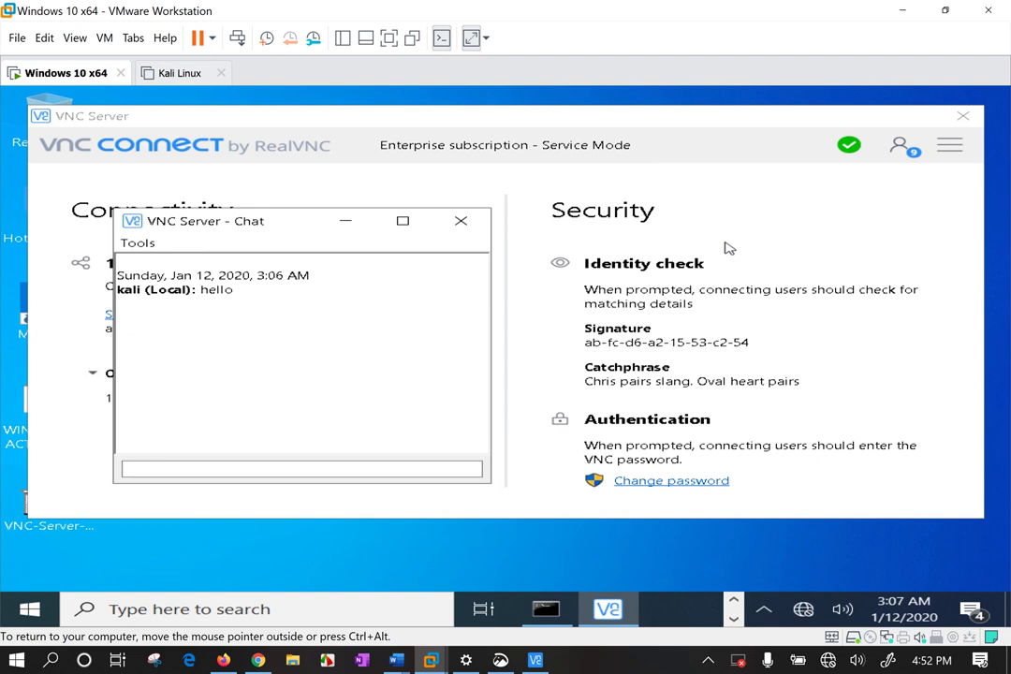
click(304, 474)
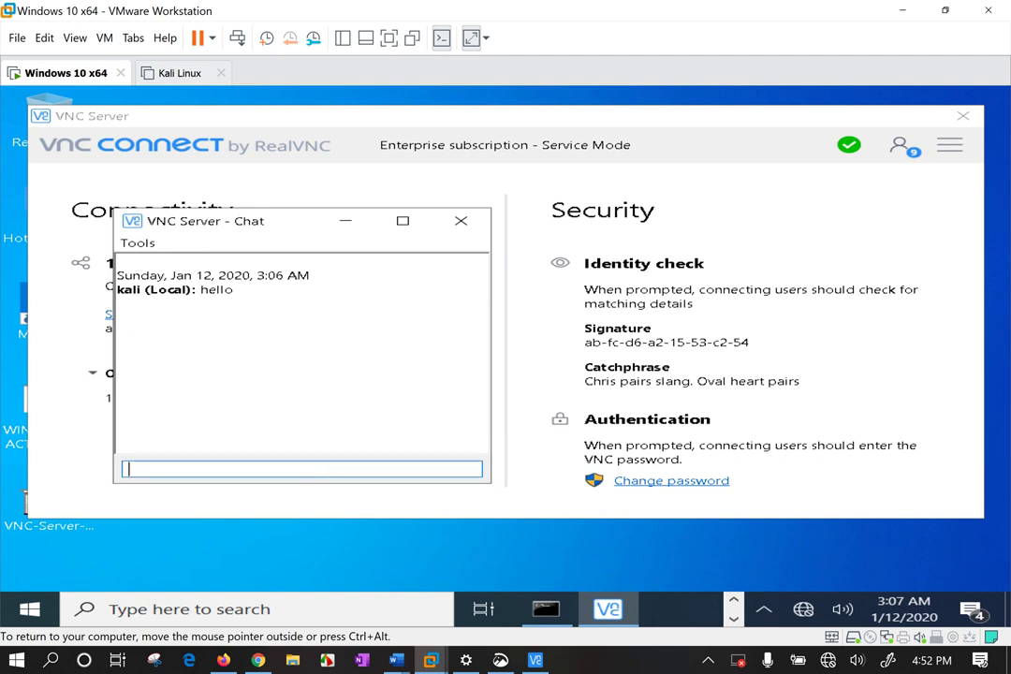
text(hell)
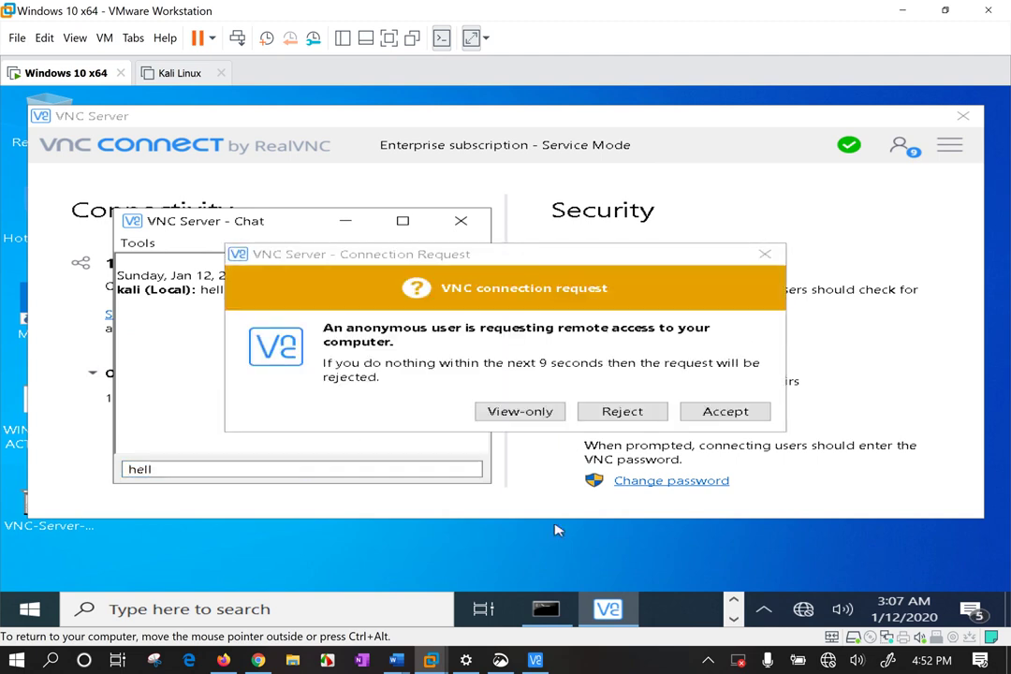
click(519, 411)
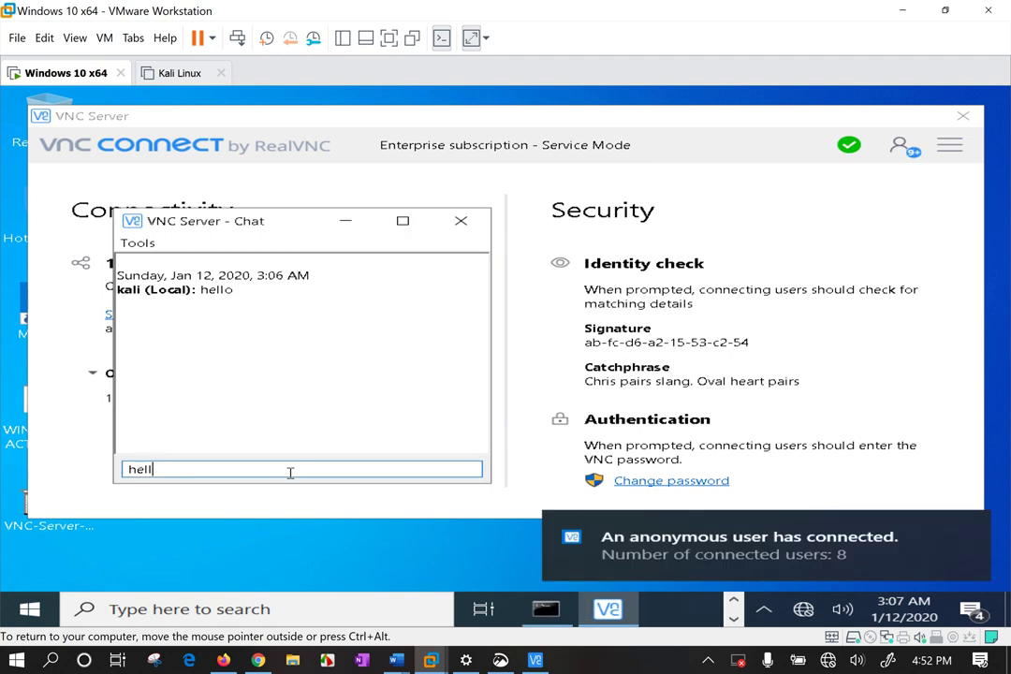
text(0)
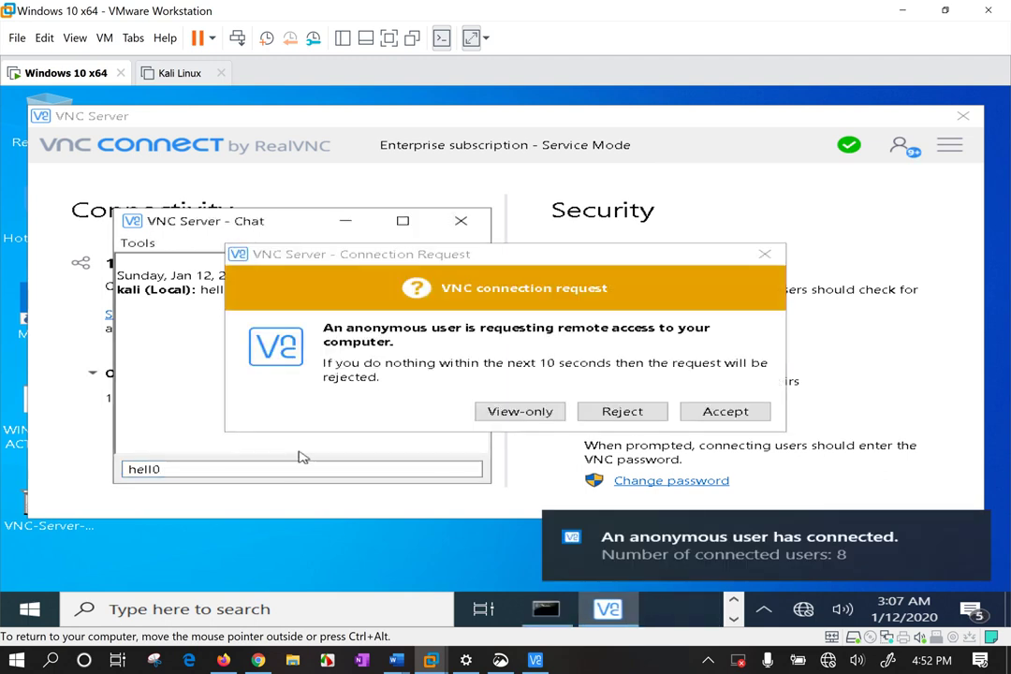
click(523, 412)
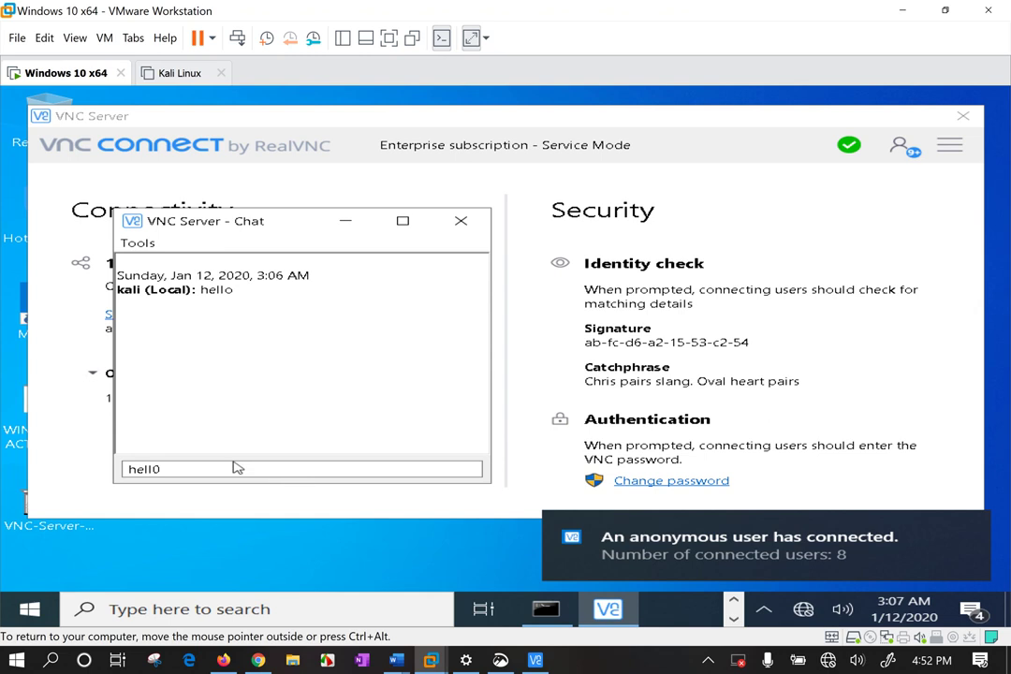
click(242, 469)
text(team)
key(Return)
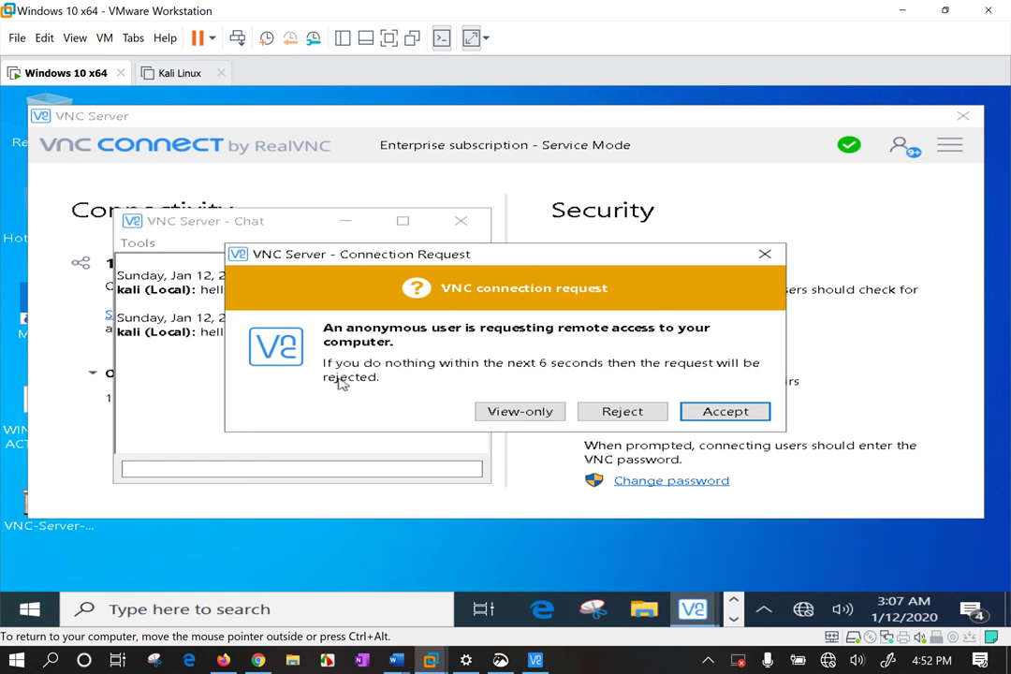
click(514, 418)
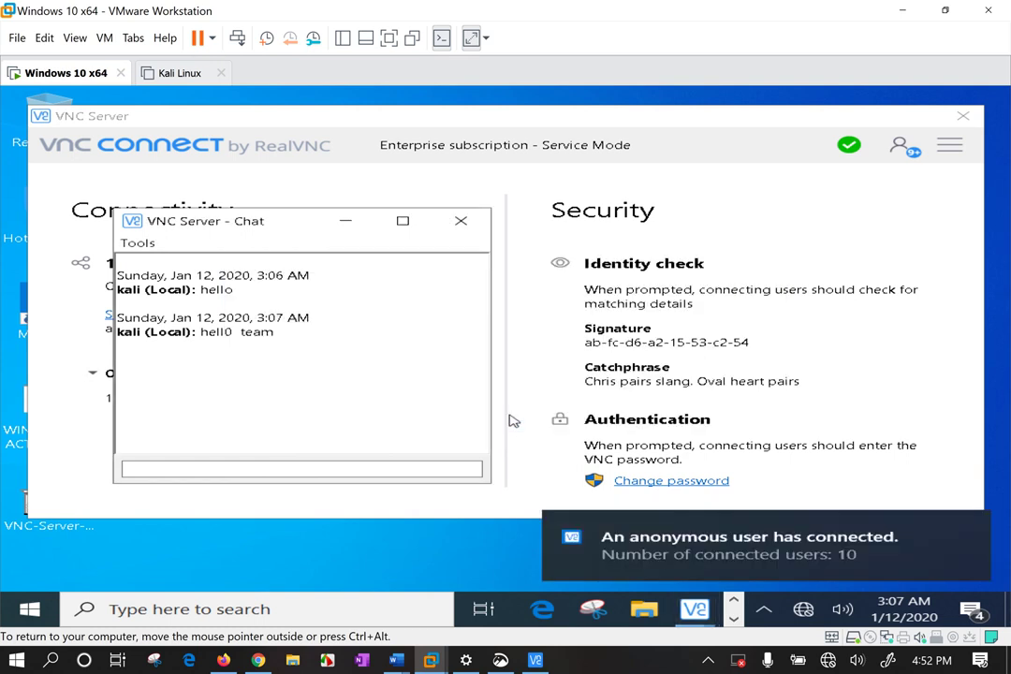
Review the Connections, Messages and License Keys tabs, admitting two requests as view-only.
click(912, 152)
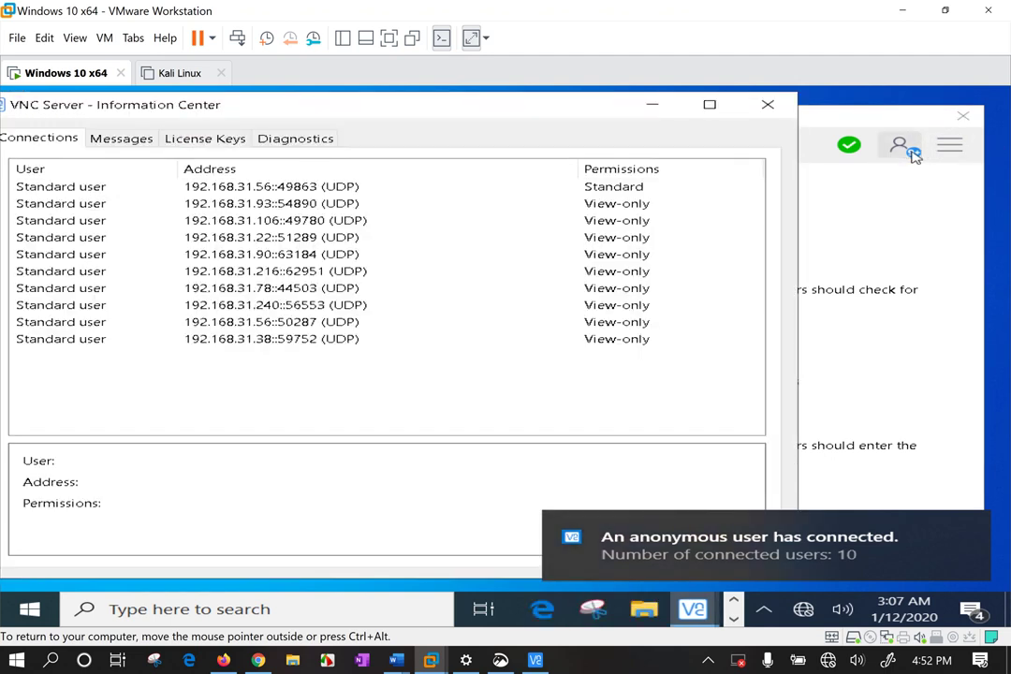
click(241, 340)
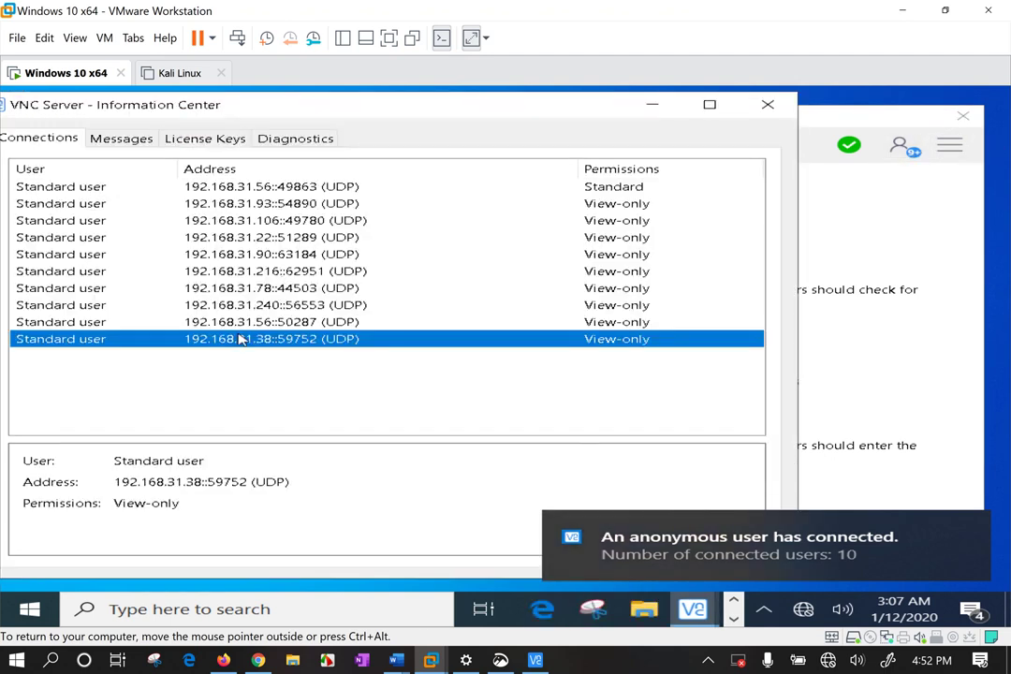
click(138, 143)
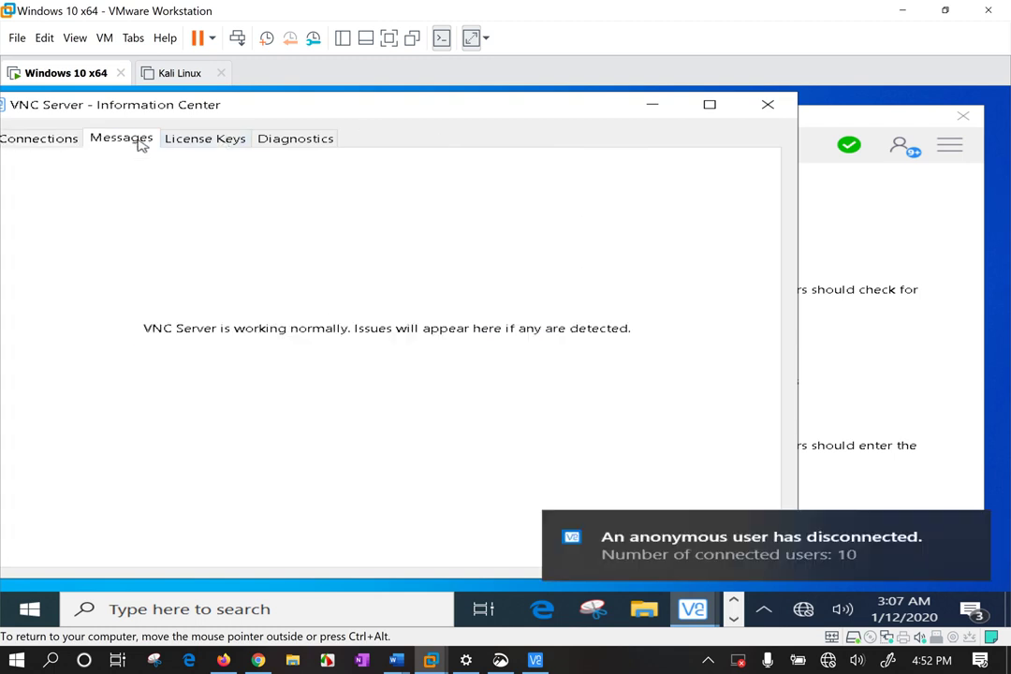
drag(414, 114, 444, 110)
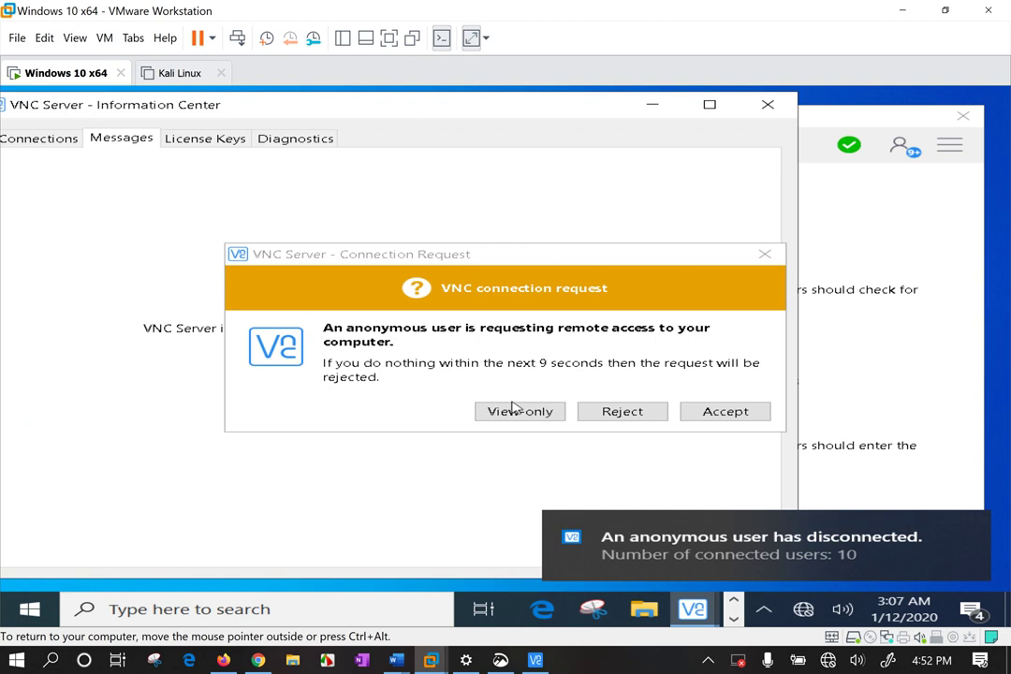
click(520, 411)
click(54, 138)
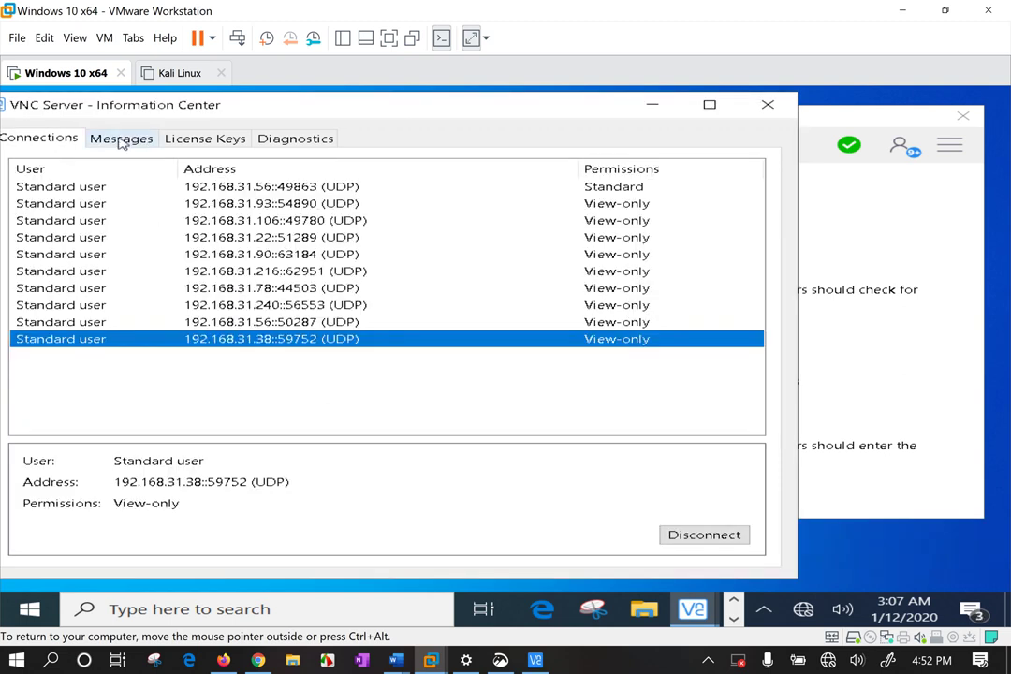
click(208, 138)
click(40, 139)
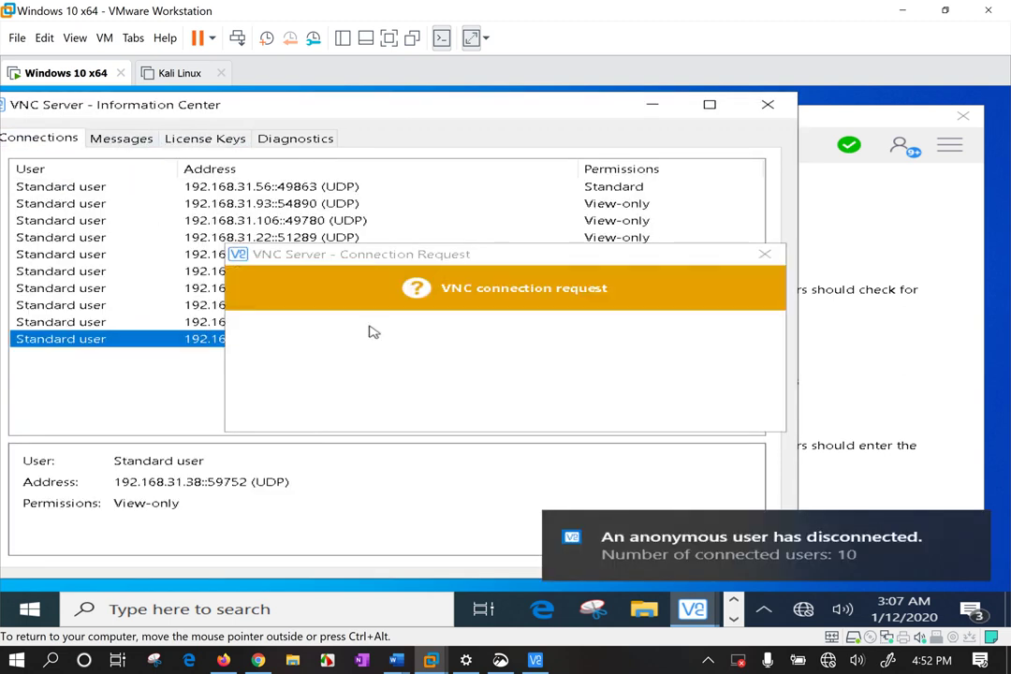
click(519, 412)
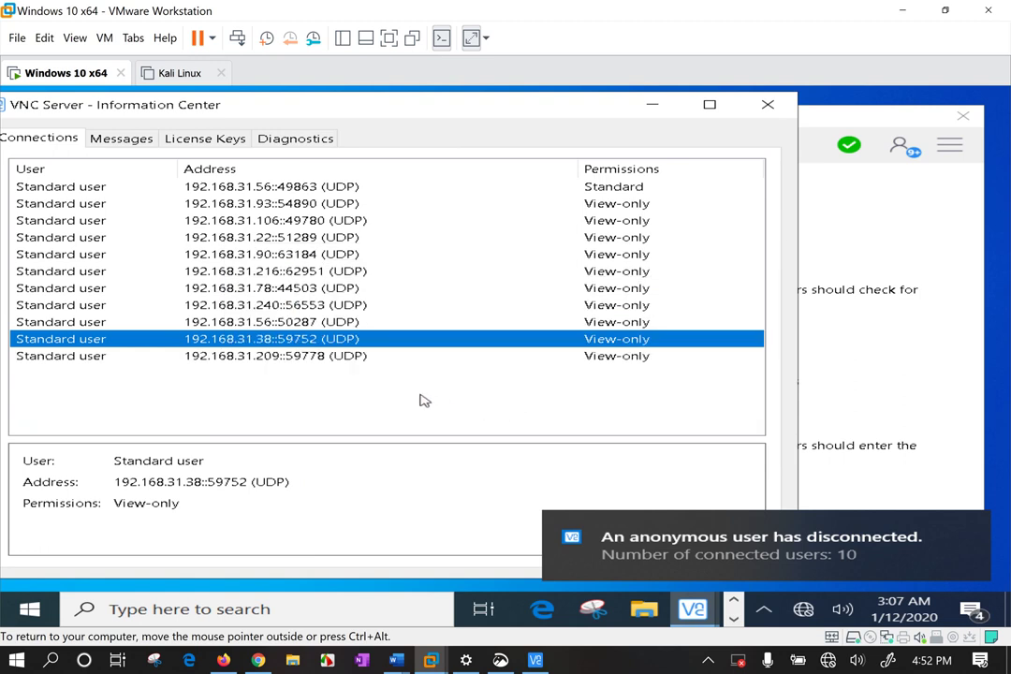
Open VNC Server Options from the main menu.
click(887, 235)
click(949, 147)
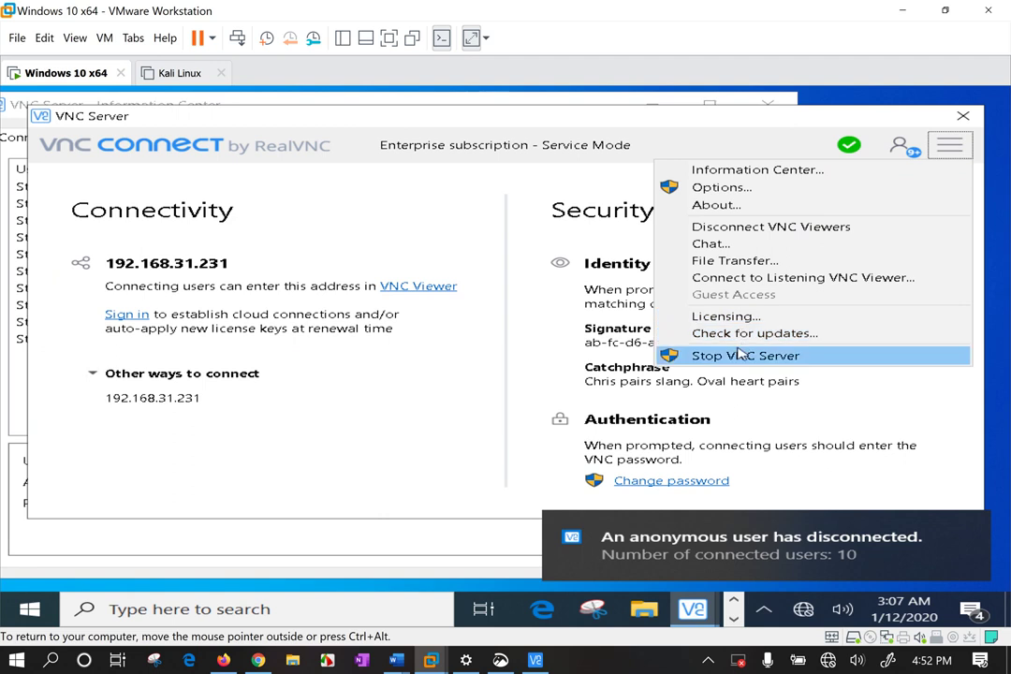
click(693, 188)
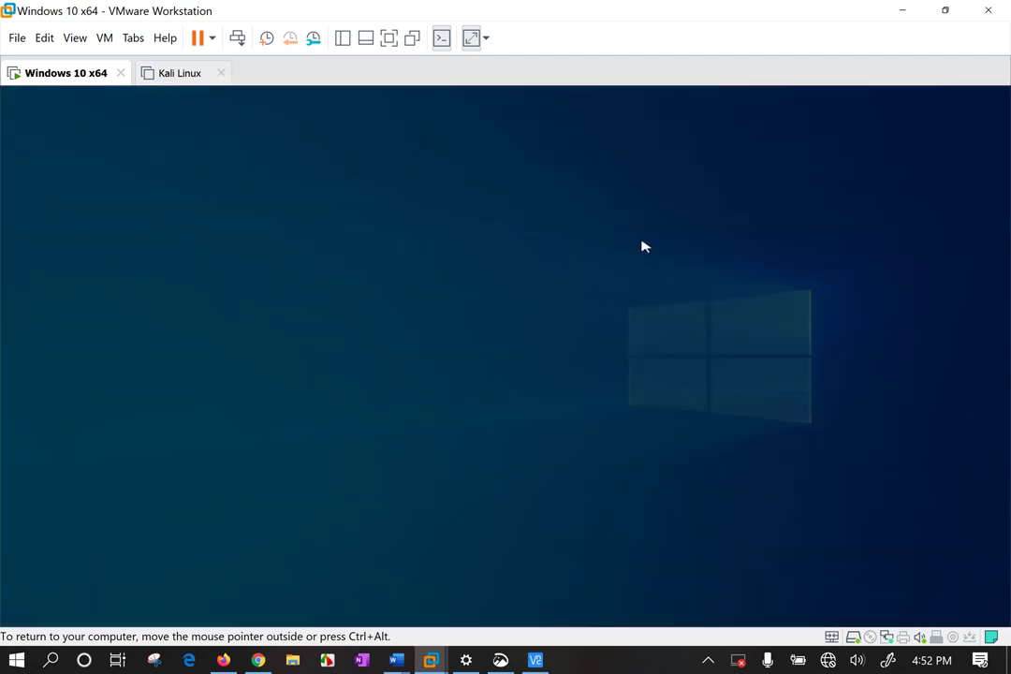
Approve administrator access and open the Global permissions in Users & Permissions.
click(398, 476)
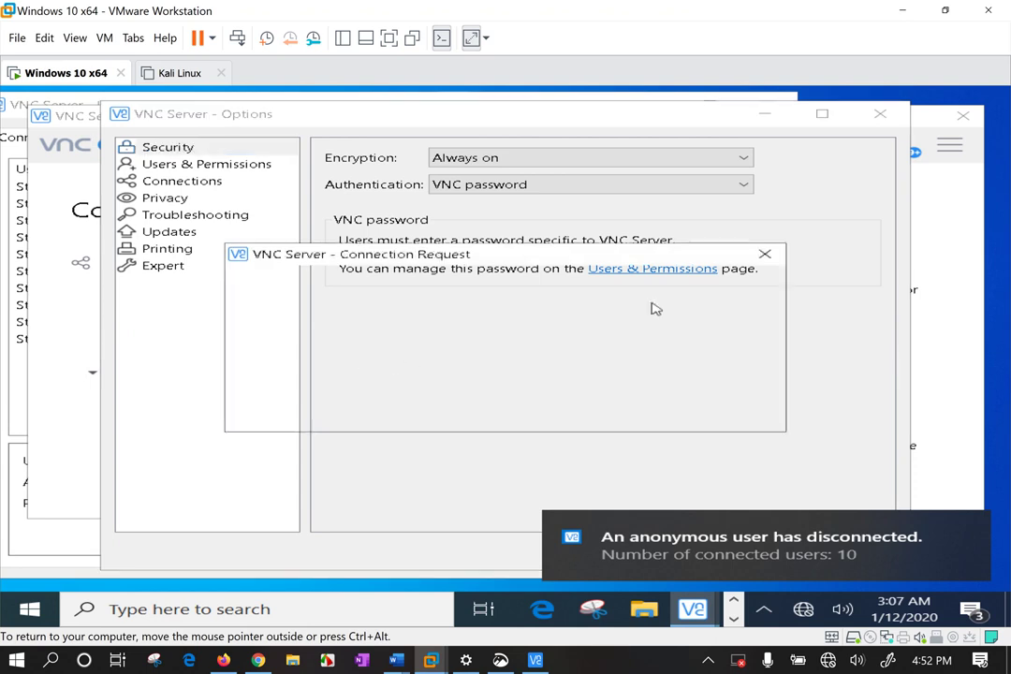
click(530, 416)
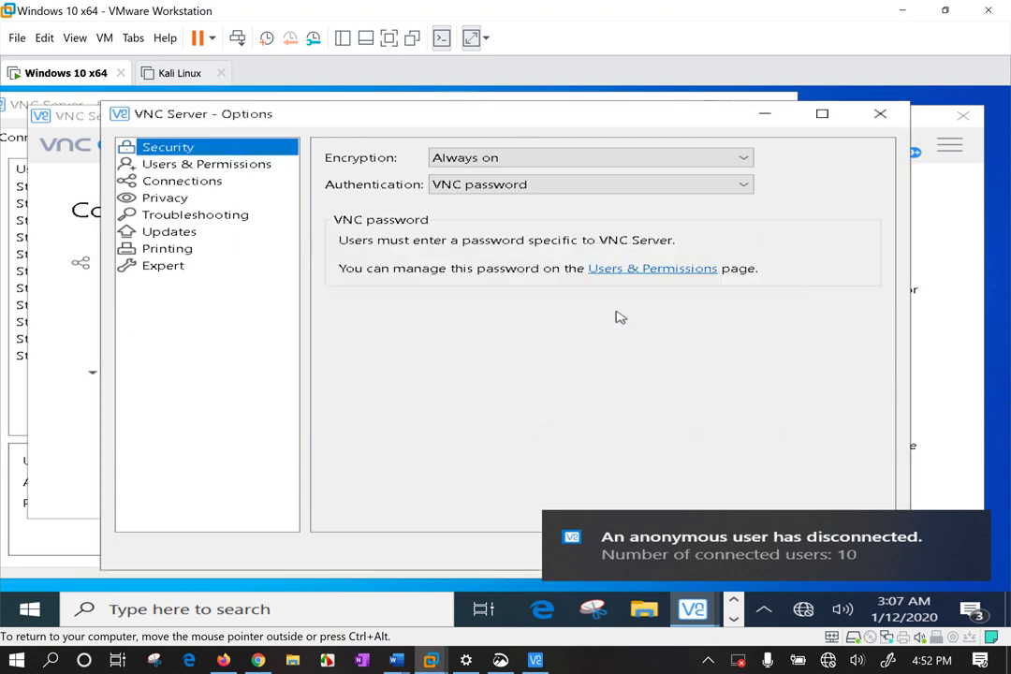
click(640, 272)
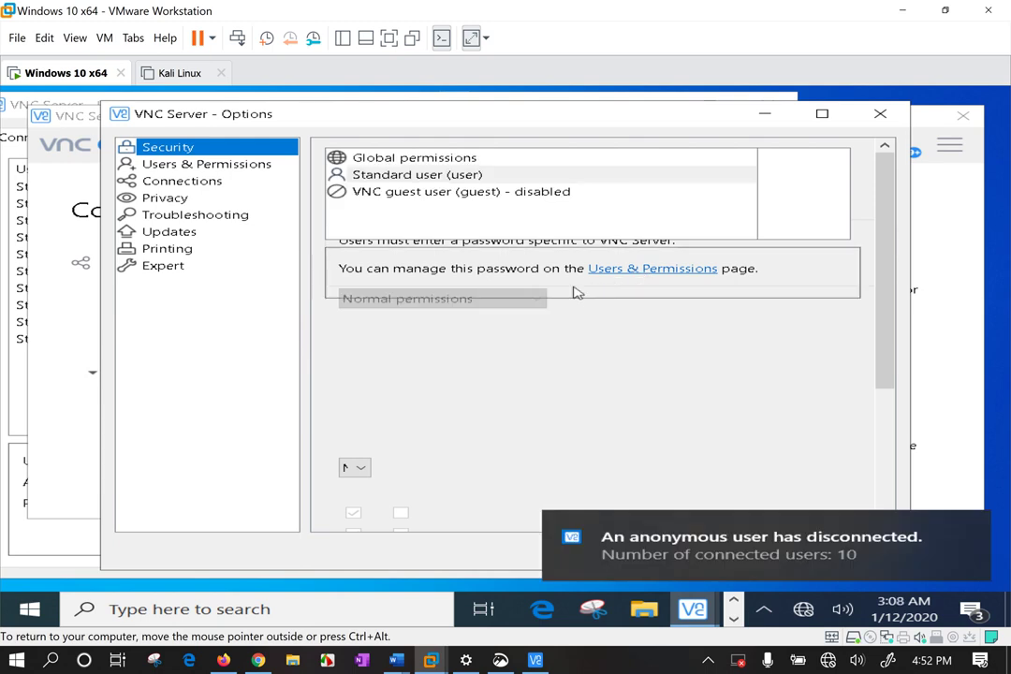
click(530, 416)
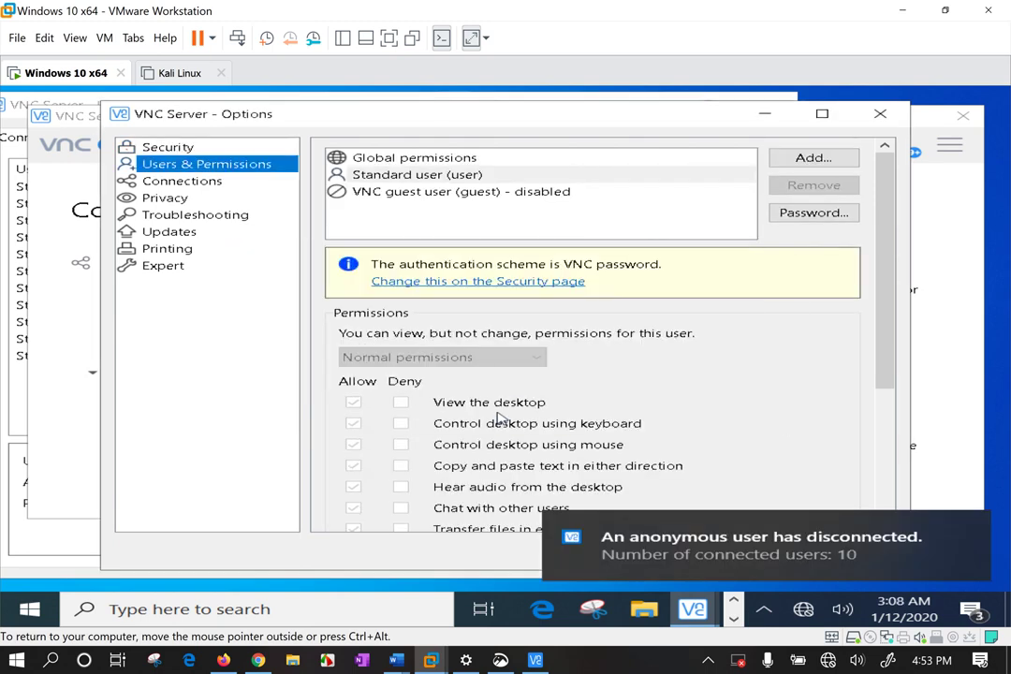
click(410, 161)
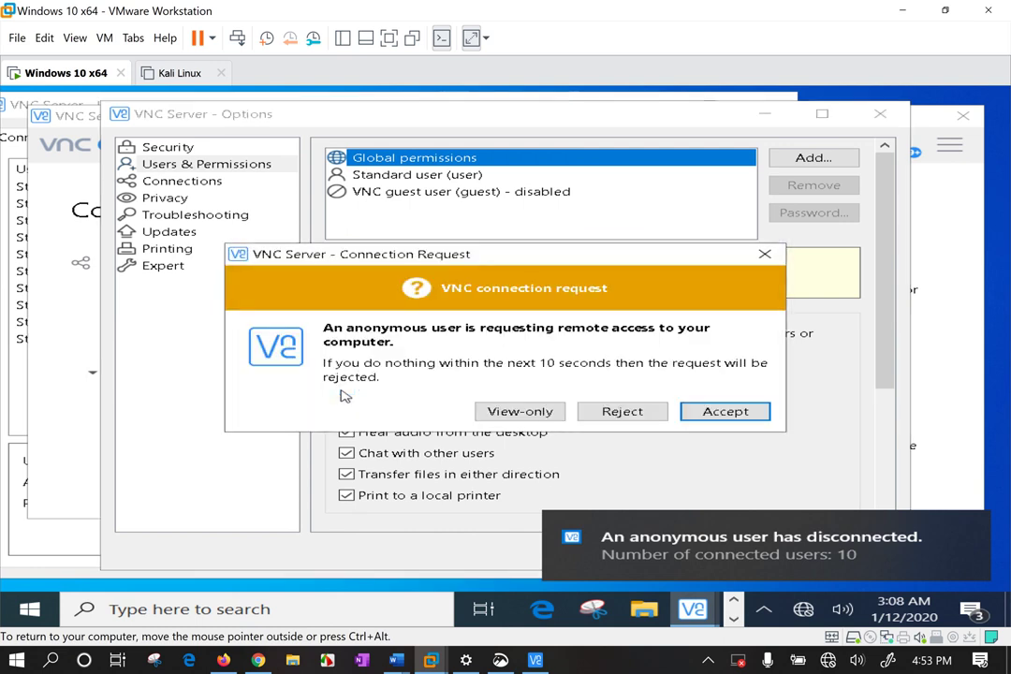
Enable global keyboard and mouse control of the desktop and apply the permissions.
click(521, 409)
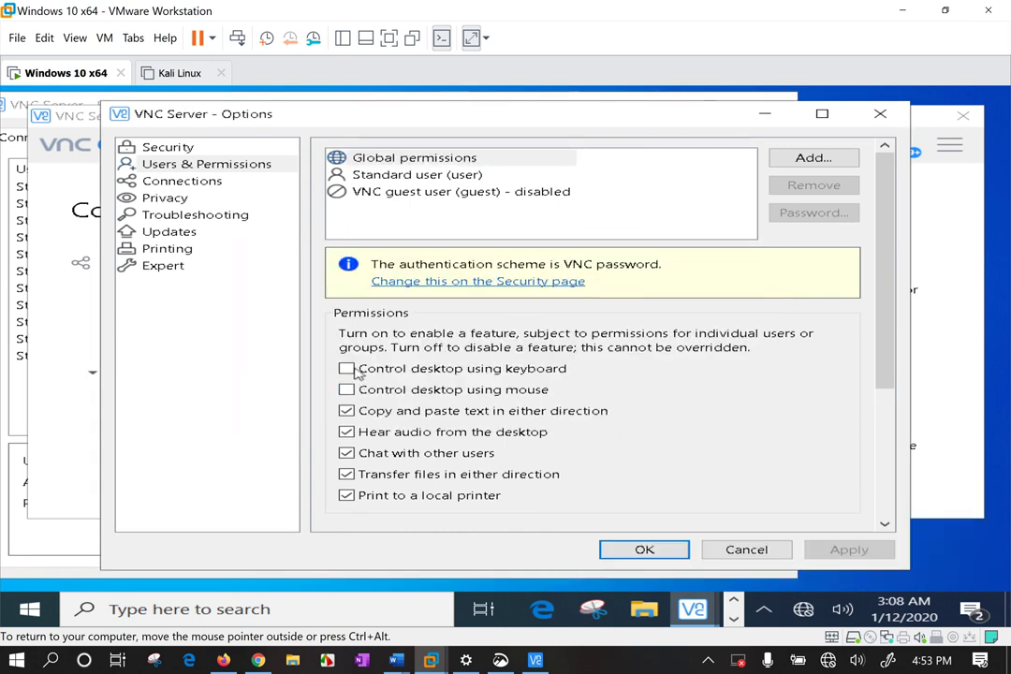
click(346, 368)
click(346, 389)
click(357, 381)
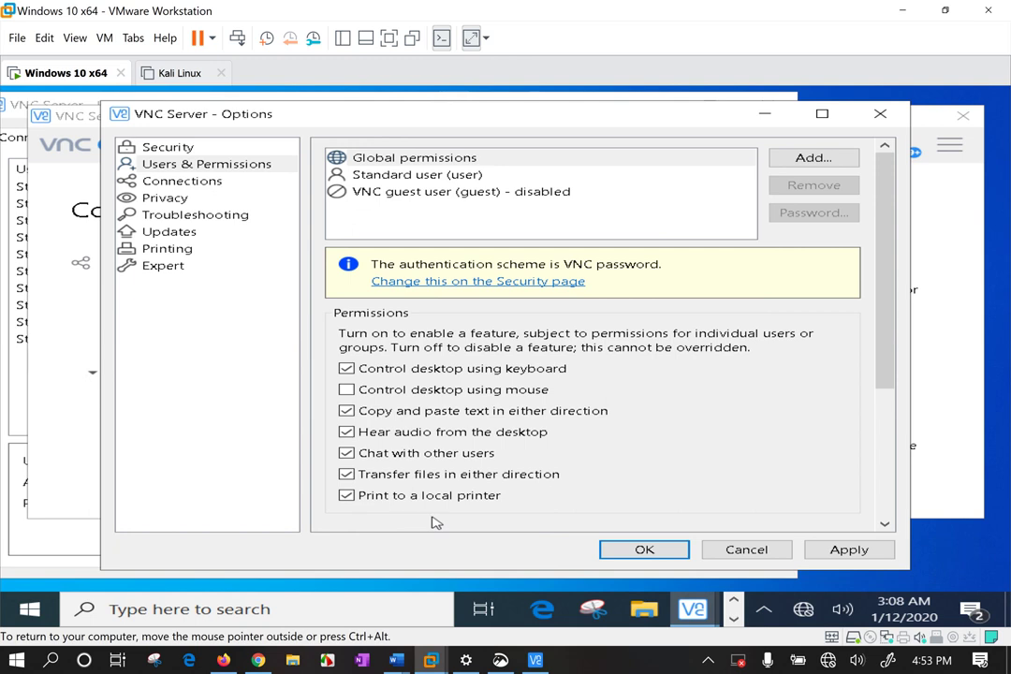
click(514, 417)
click(440, 392)
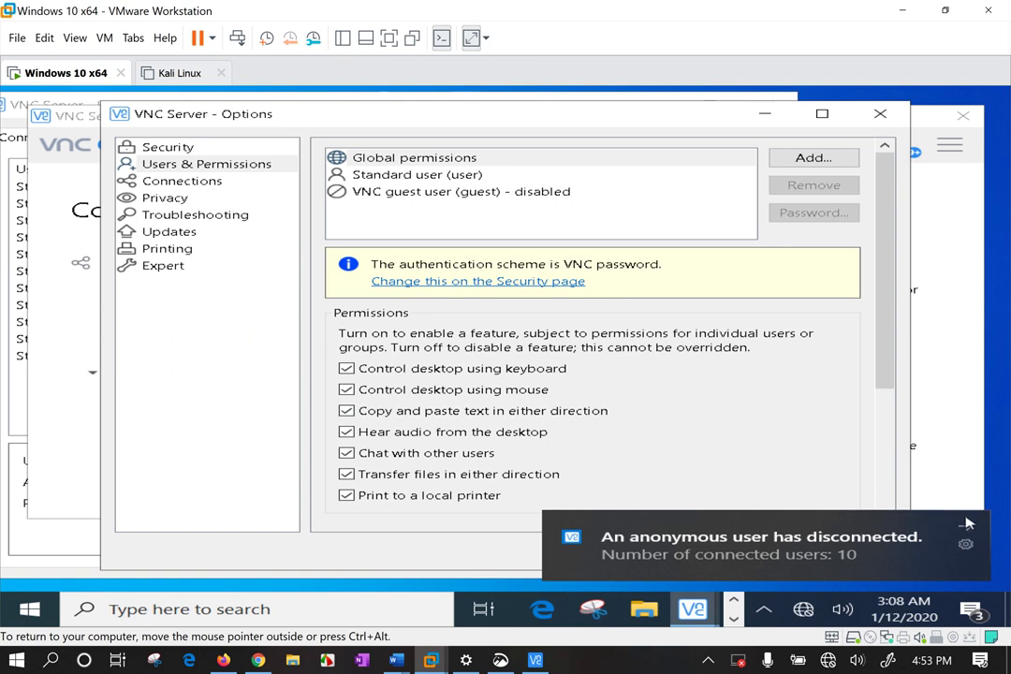
drag(892, 349, 892, 498)
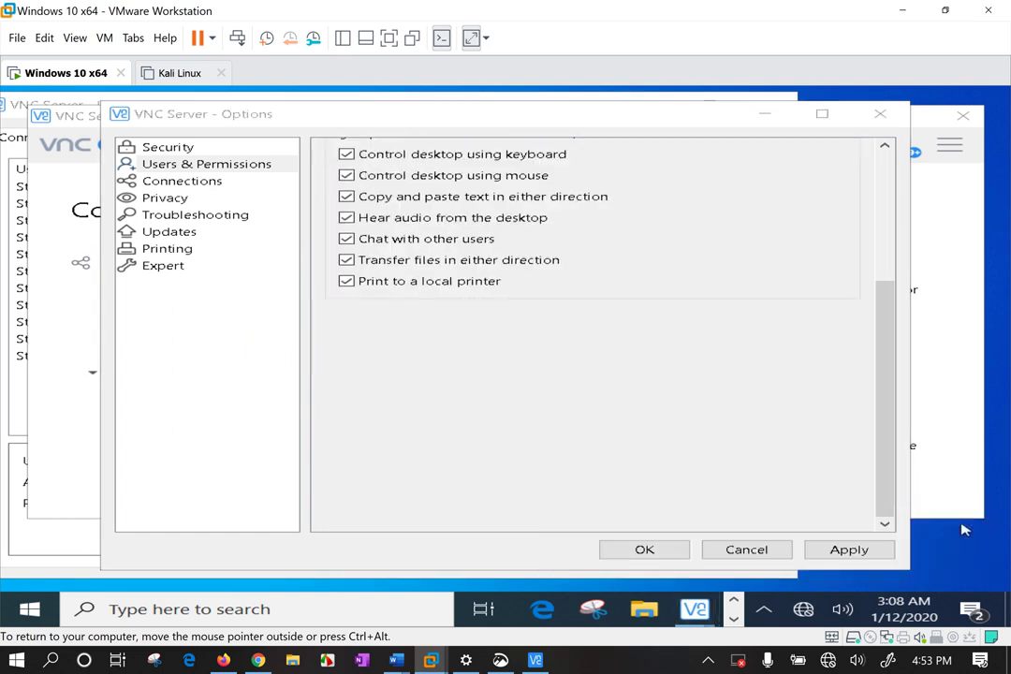
click(858, 555)
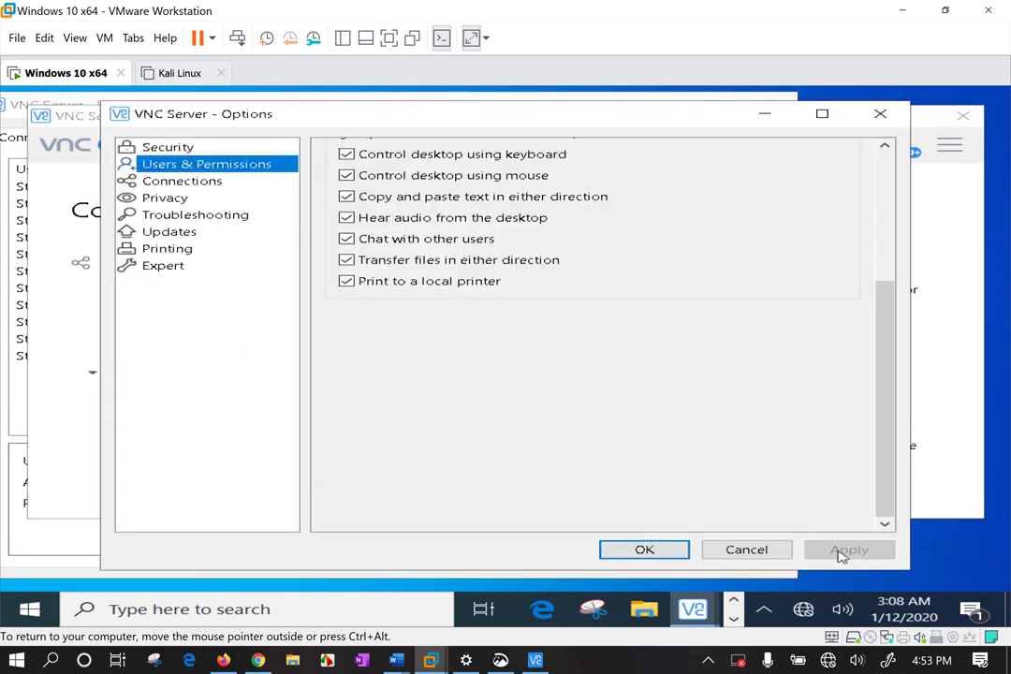
Save the options with OK and check the Messages and Connections tabs, admitting one request.
click(670, 552)
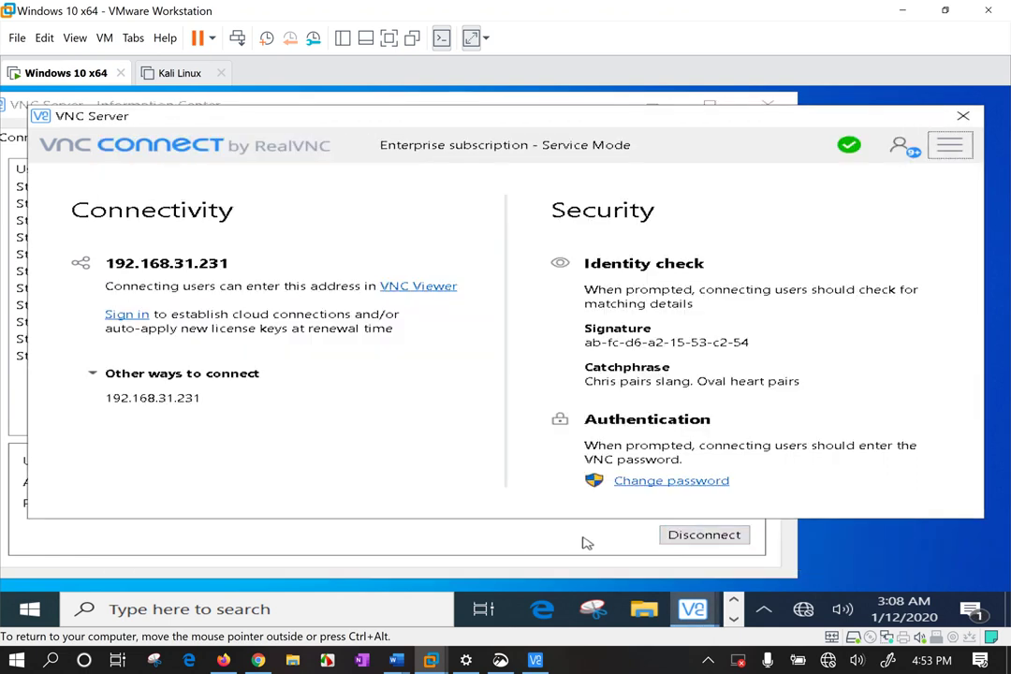
click(507, 539)
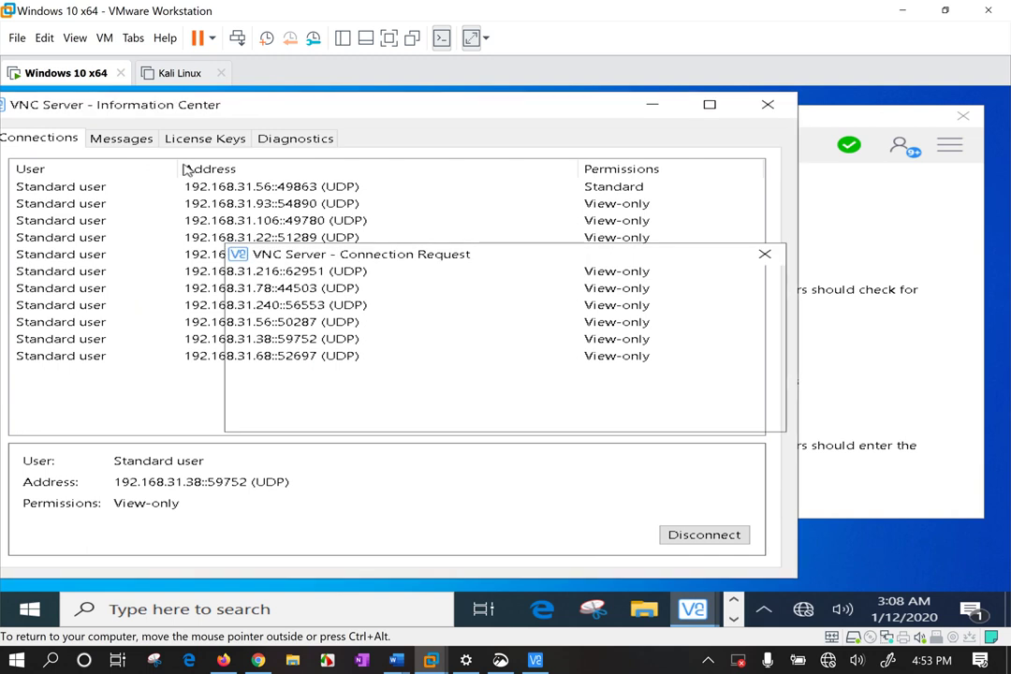
click(529, 412)
click(140, 140)
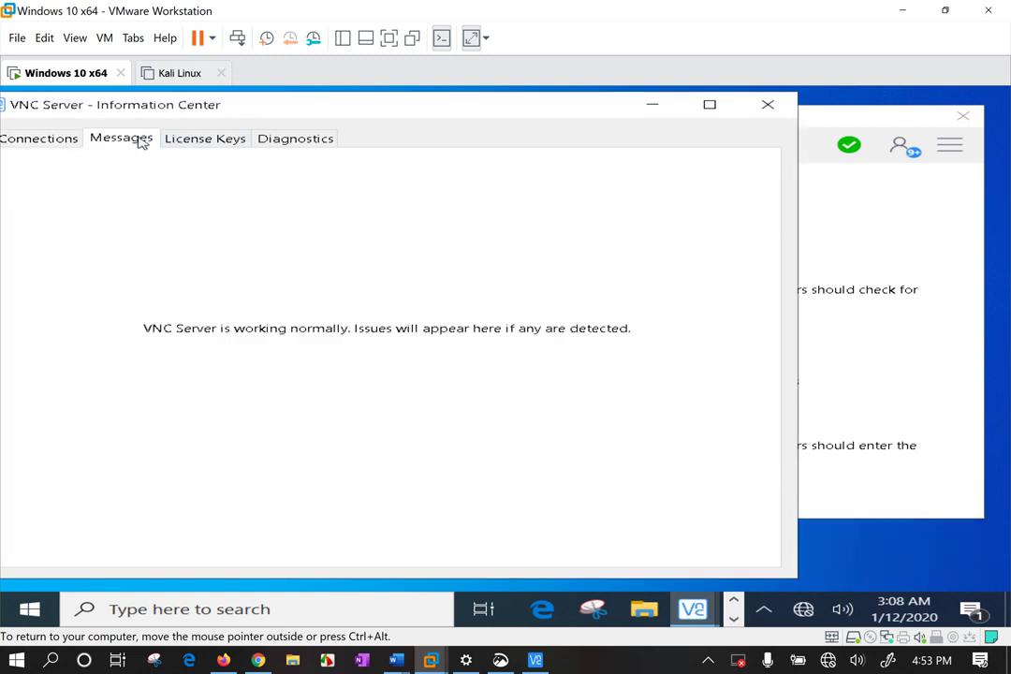
click(60, 137)
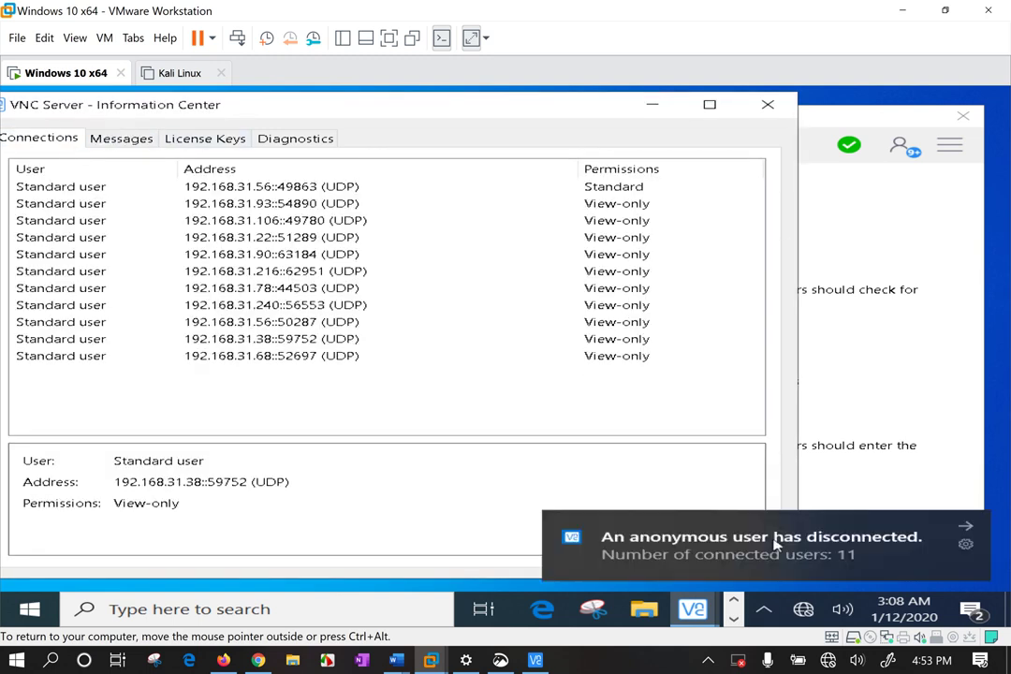
click(951, 146)
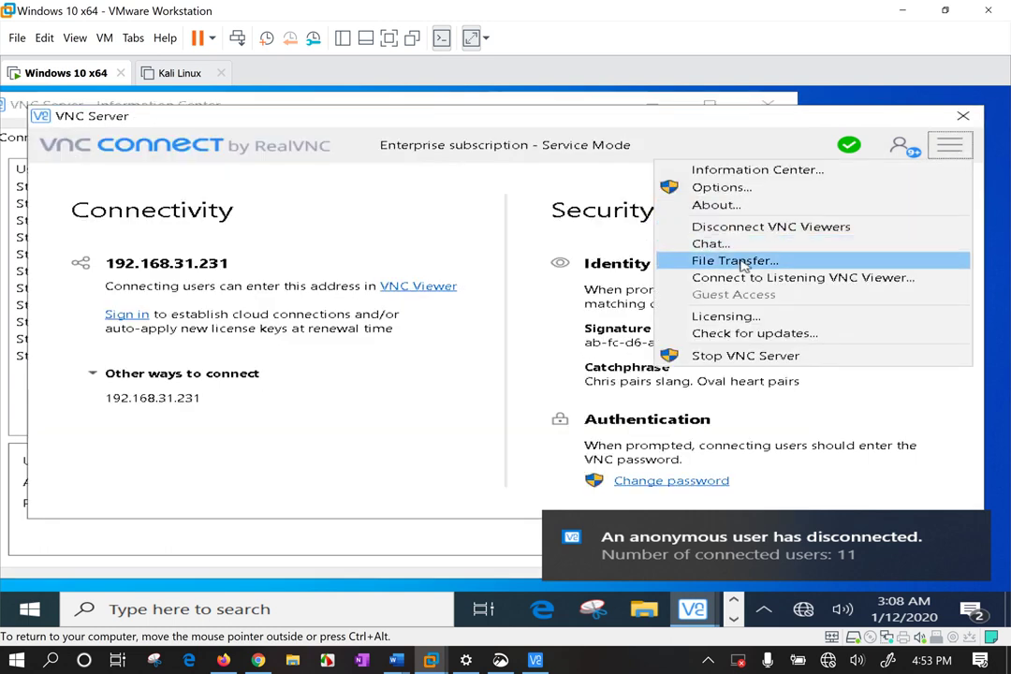
Open File Transfer keeping fetched files saved to Desktop, admitting two requests view-only.
click(734, 261)
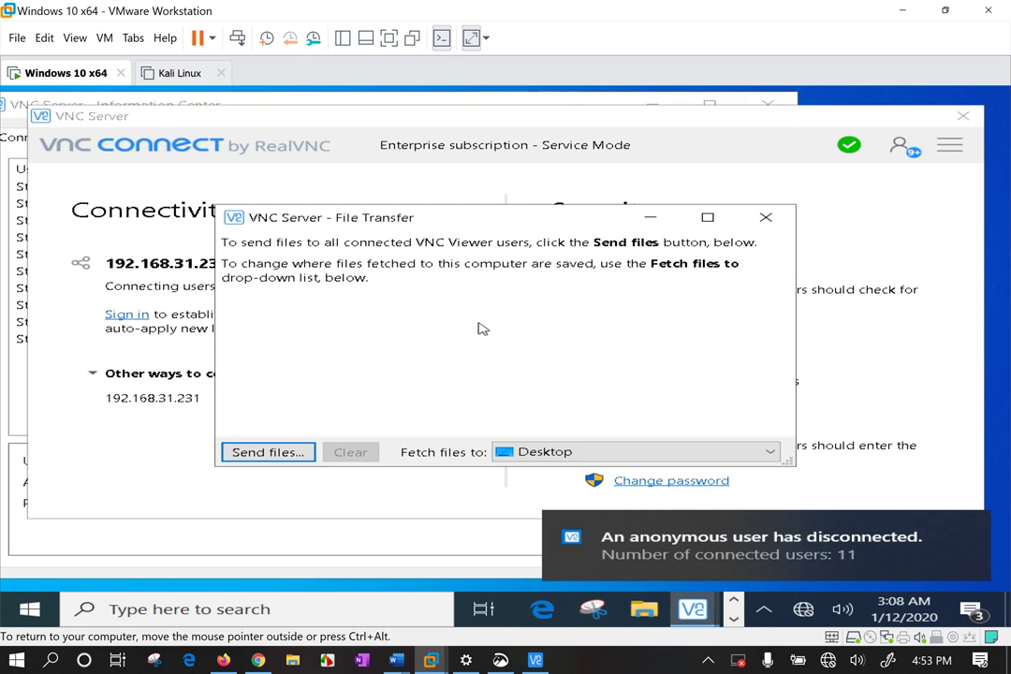
click(525, 456)
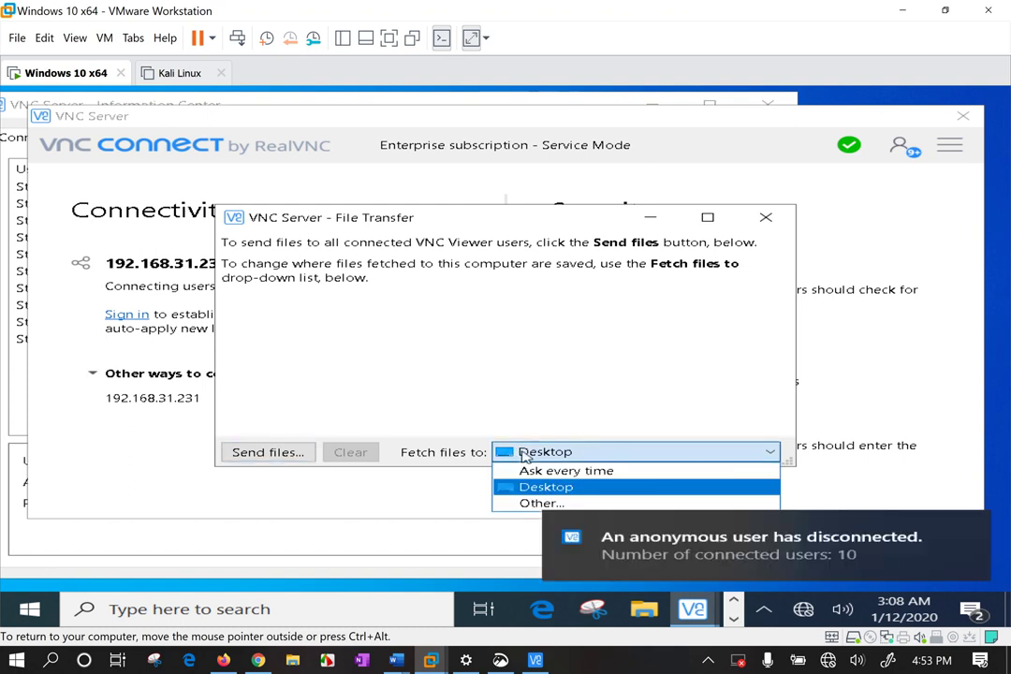
click(503, 368)
click(264, 454)
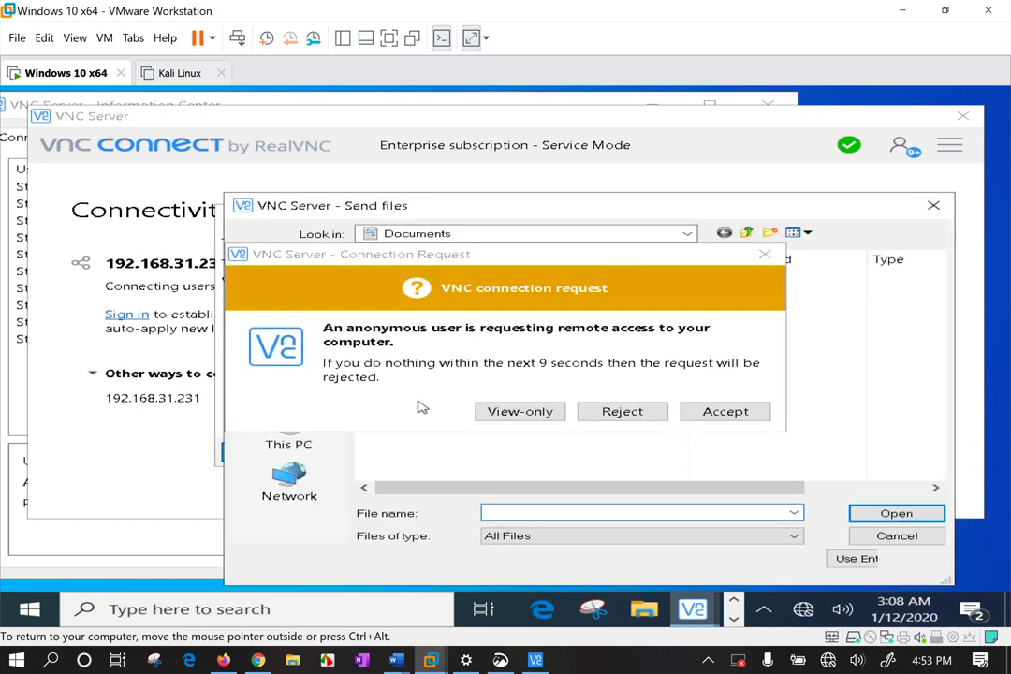
click(520, 413)
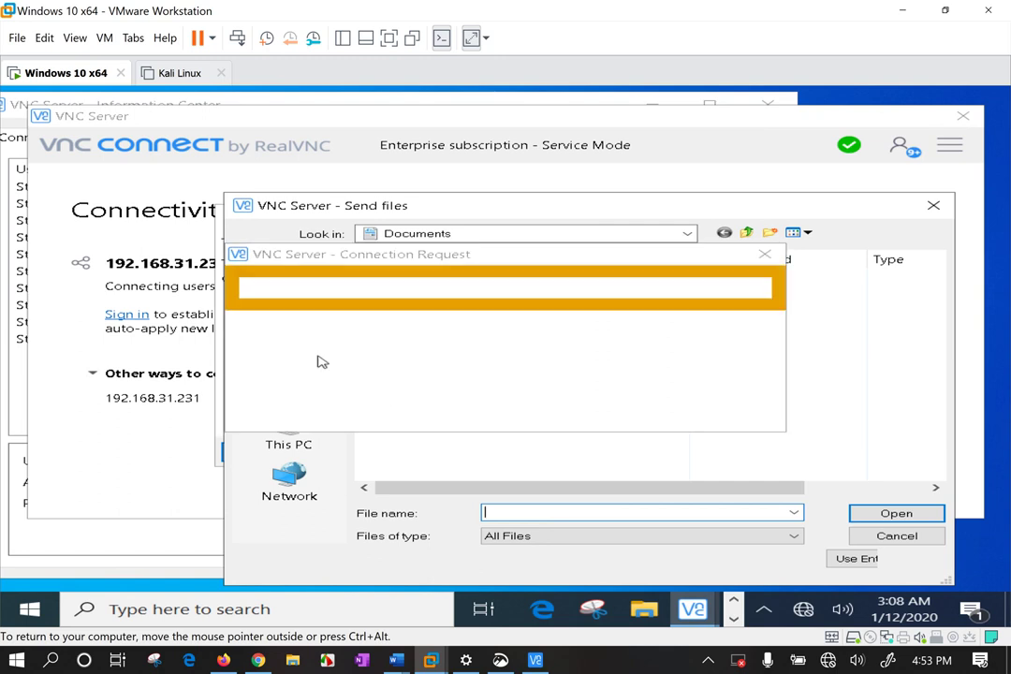
click(524, 412)
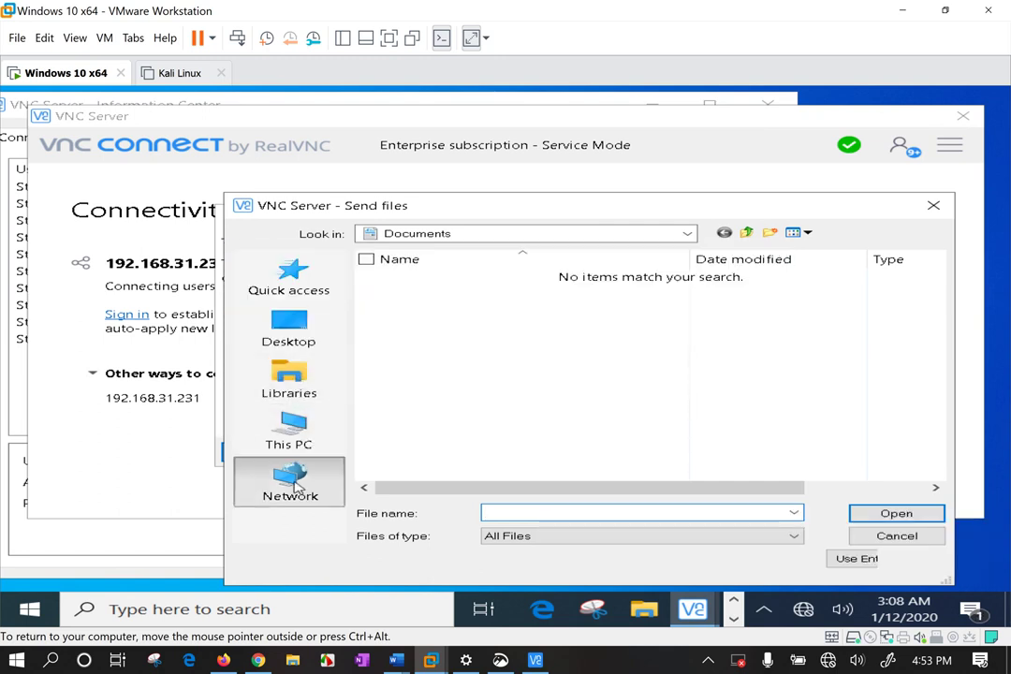
Browse to the Desktop and send VNC-Server-6.6.0-Windows to viewers.
click(298, 429)
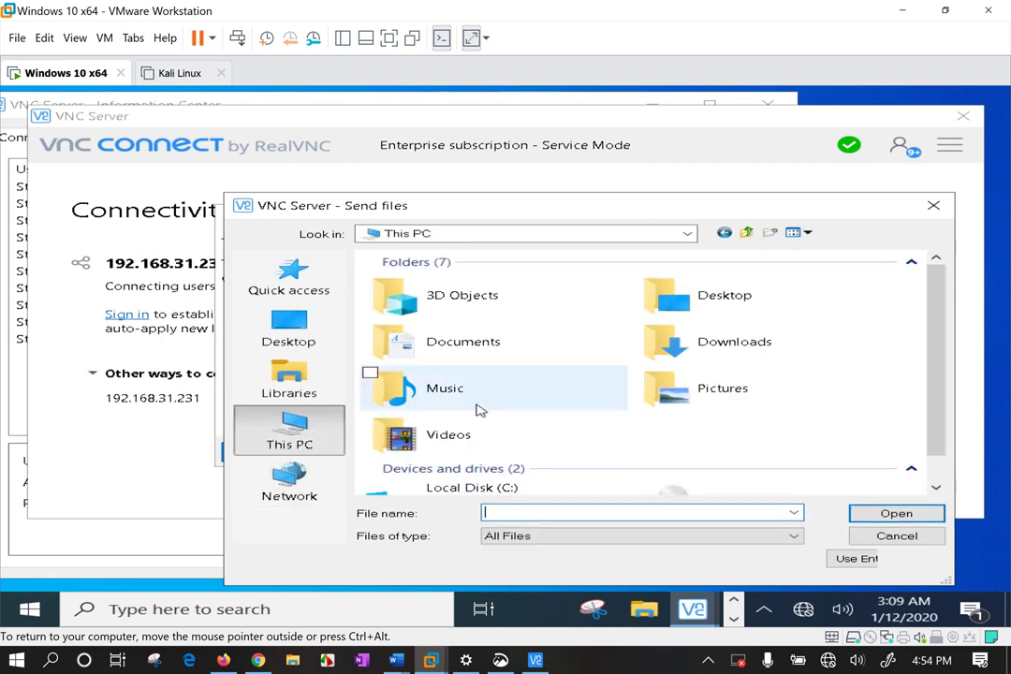
double_click(681, 389)
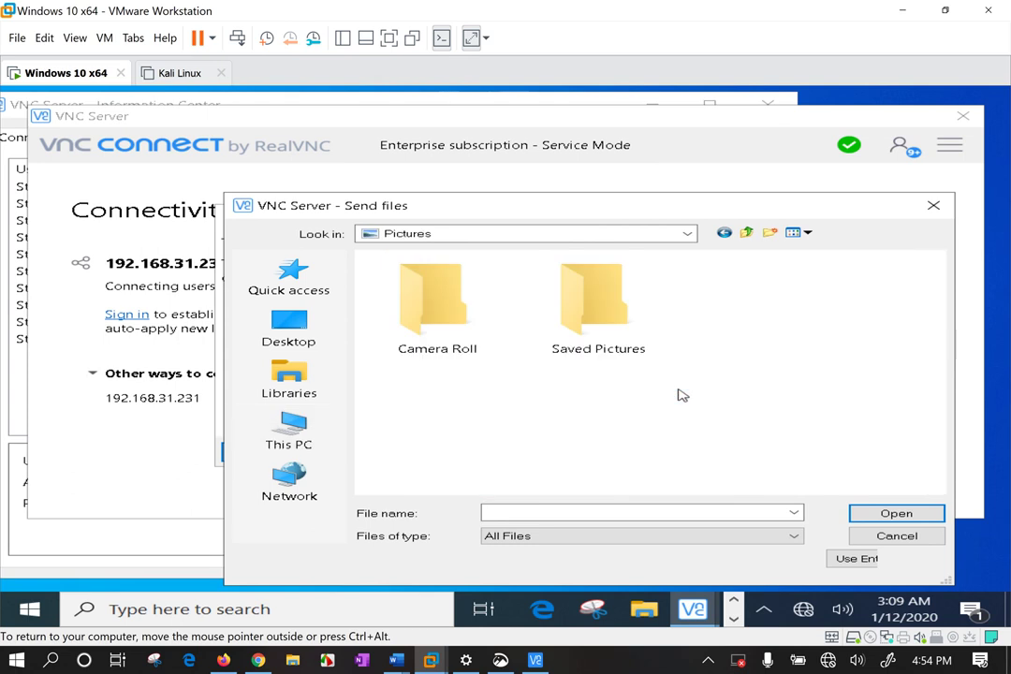
double_click(579, 331)
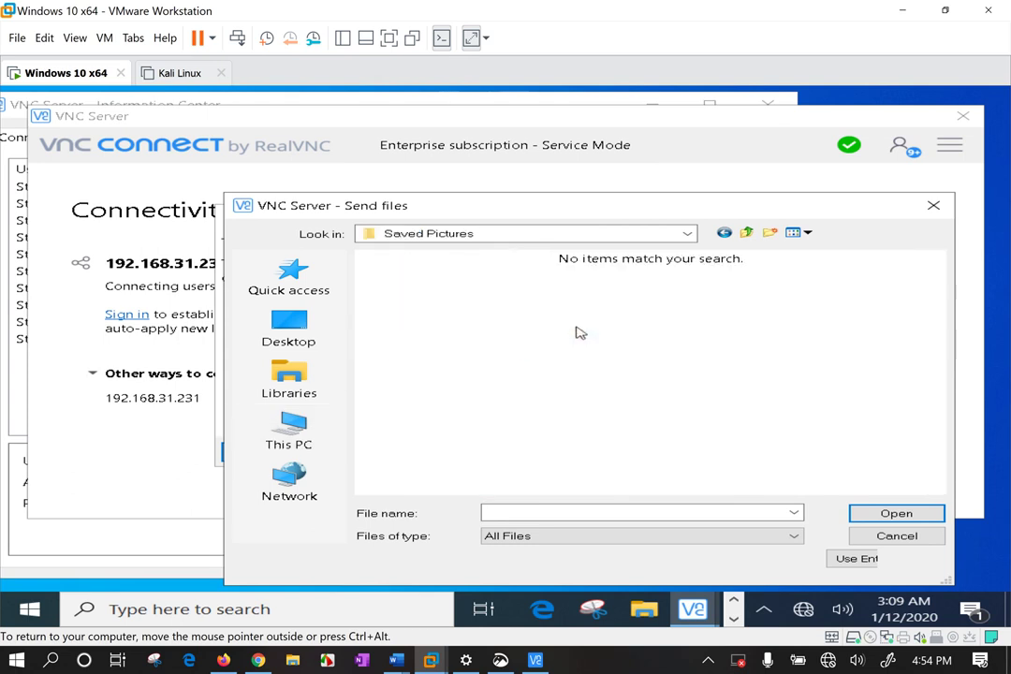
click(745, 233)
click(748, 232)
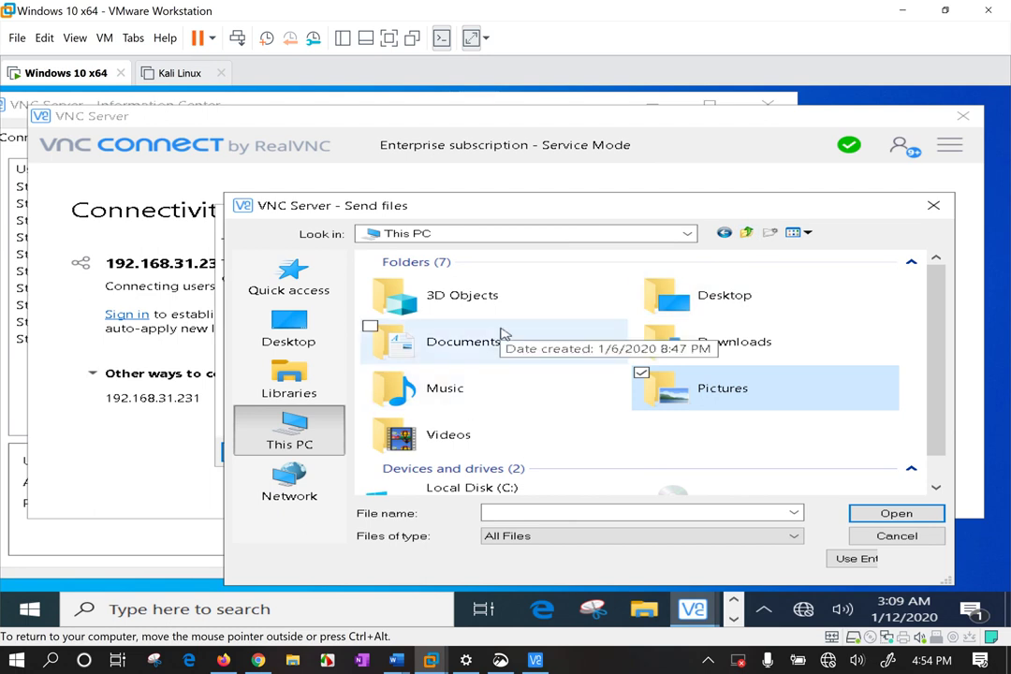
double_click(656, 308)
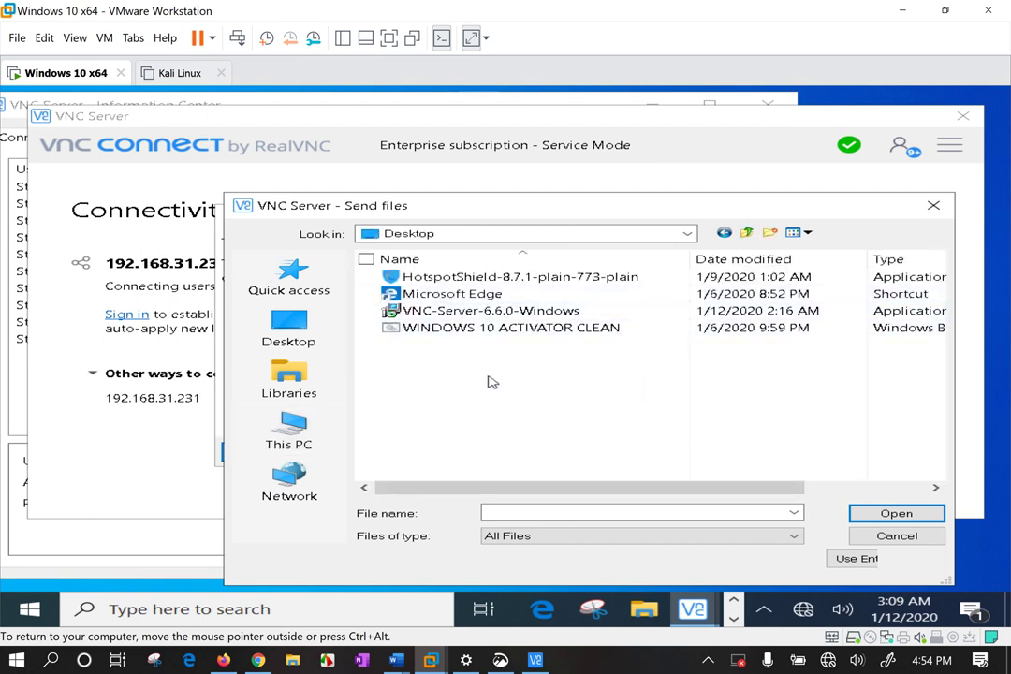
double_click(501, 316)
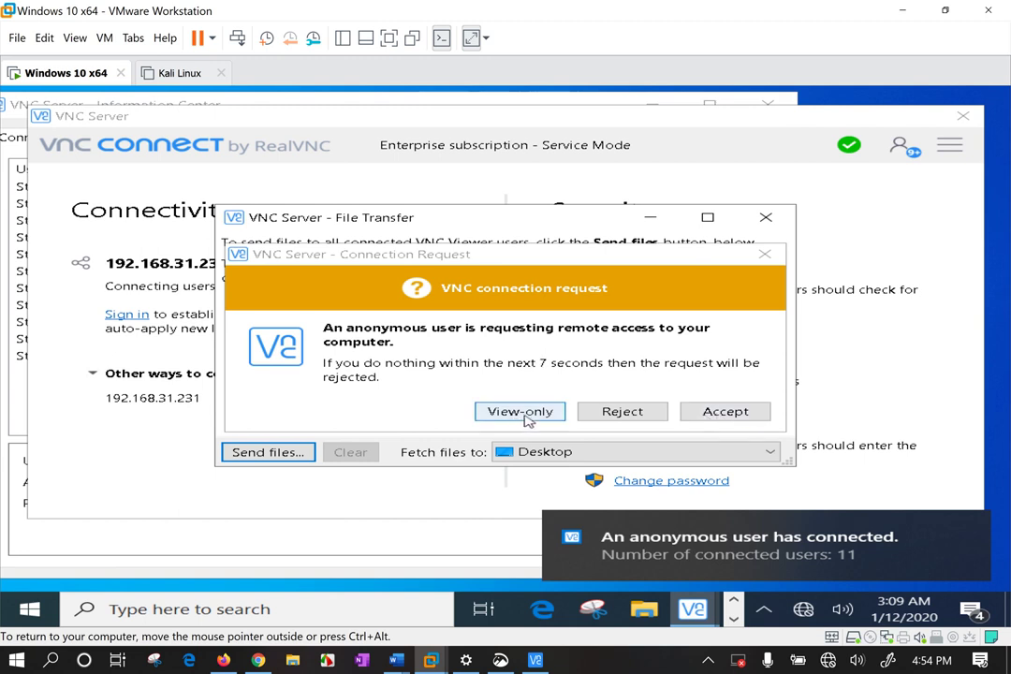
Accept the pending request and pick WINDOWS 10 ACTIVATOR CLEAN from the Desktop to send.
click(721, 413)
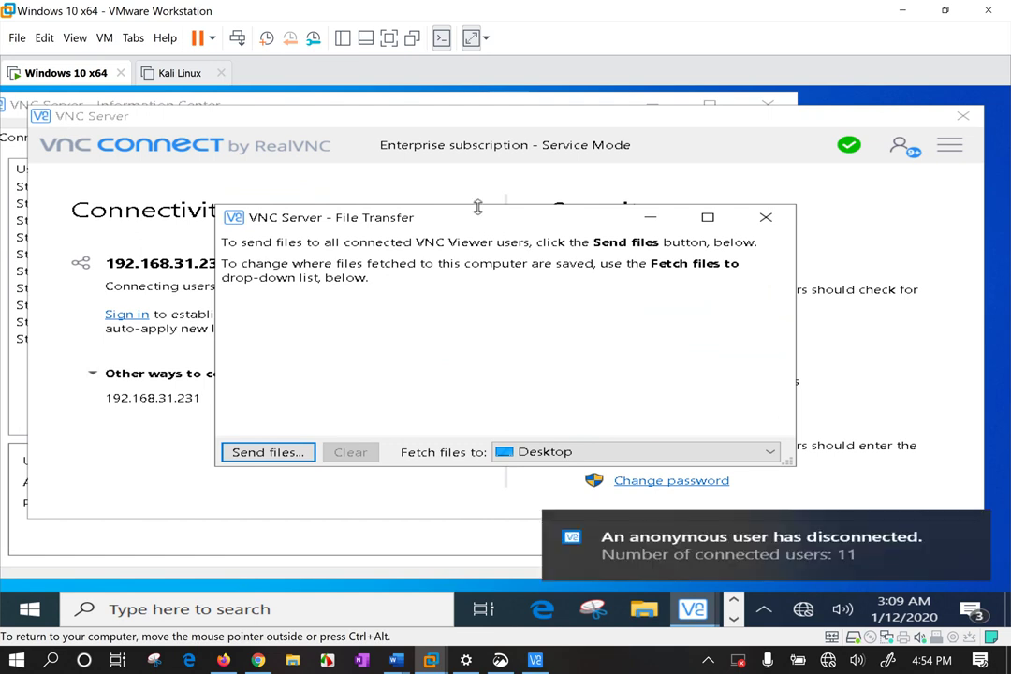
drag(482, 216, 587, 209)
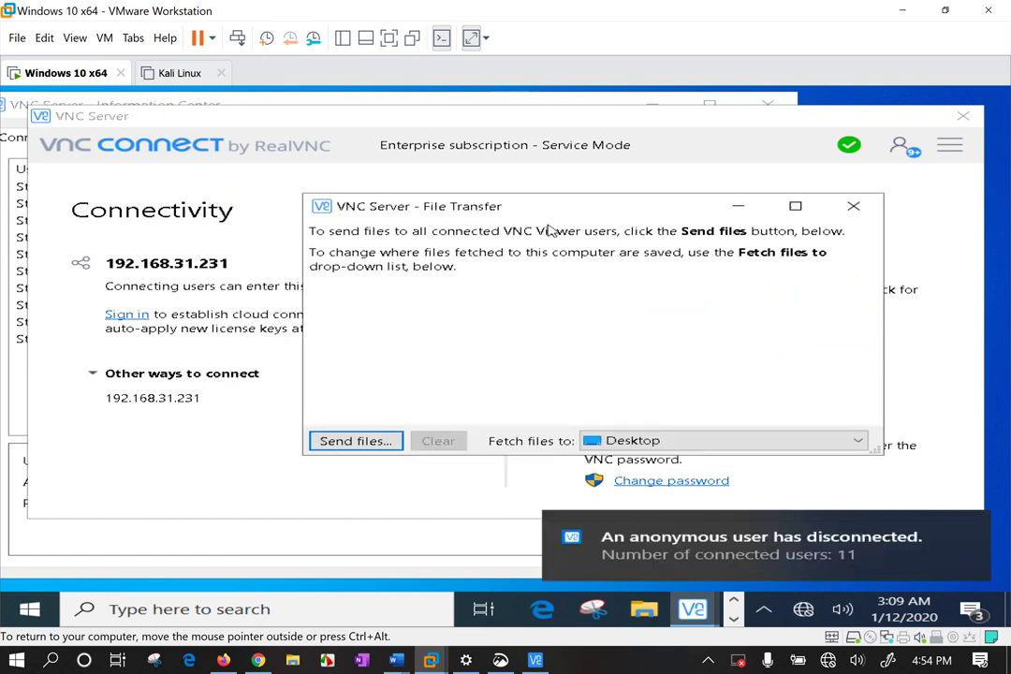
click(380, 446)
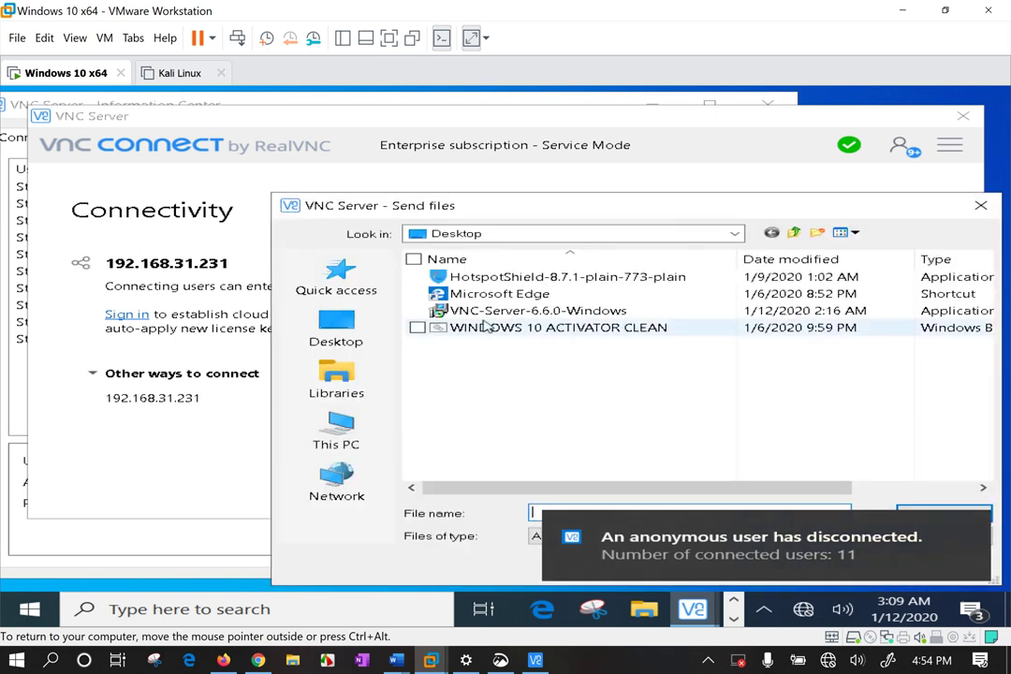
click(485, 327)
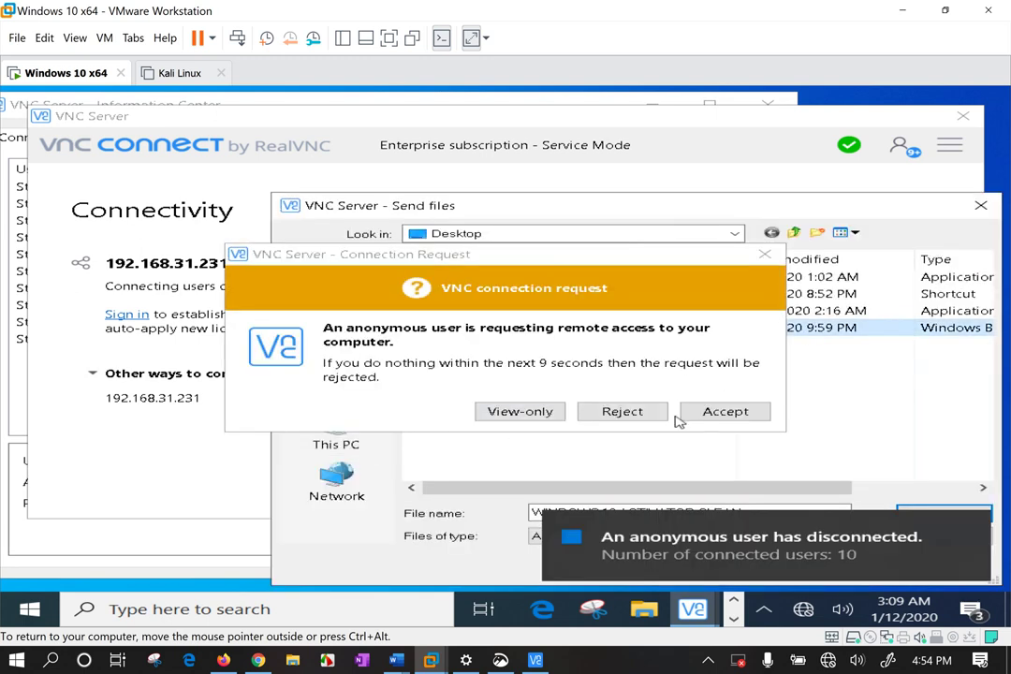
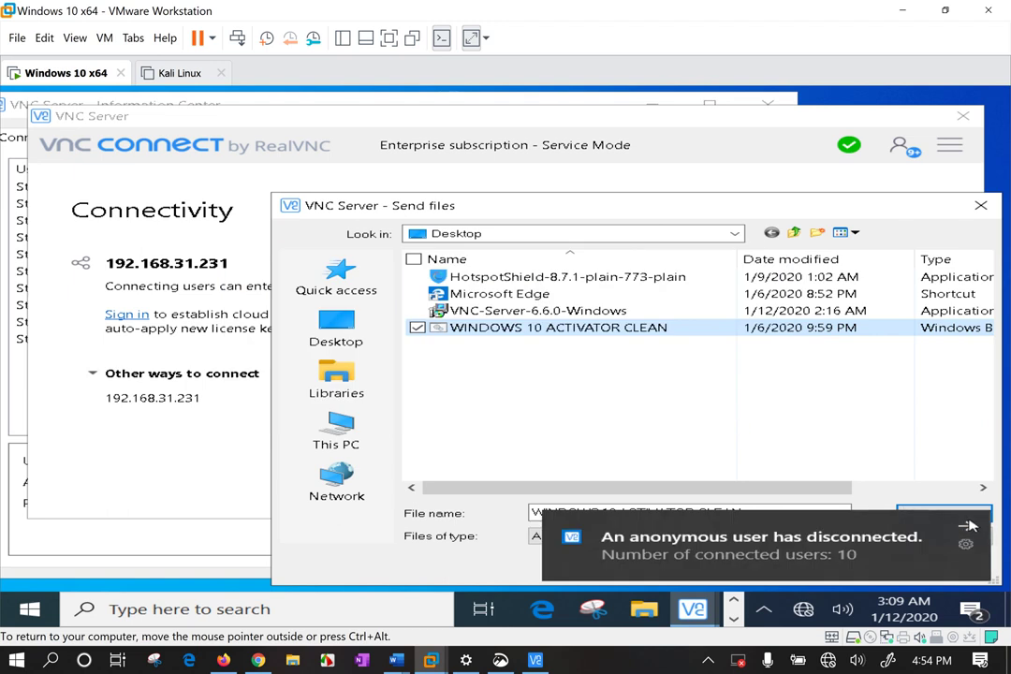
Send the checked WINDOWS 10 ACTIVATOR CLEAN file to all connected viewers from the Send files dialog.
click(941, 517)
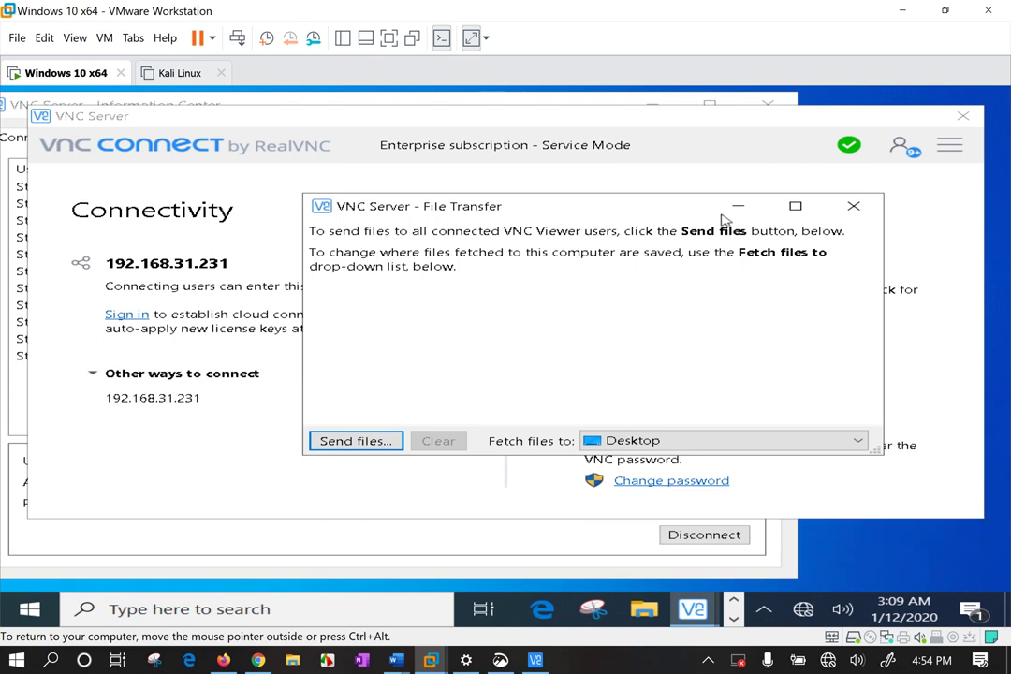
Close the file transfer window, accept the connection request, and open the viewer chat.
drag(655, 213, 741, 237)
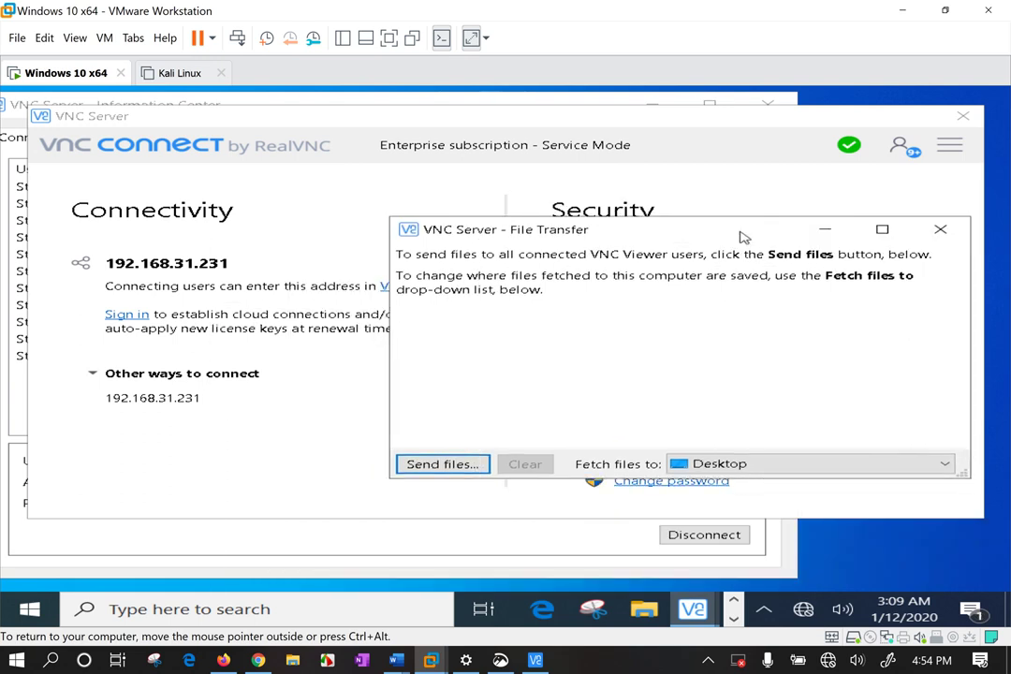
click(941, 230)
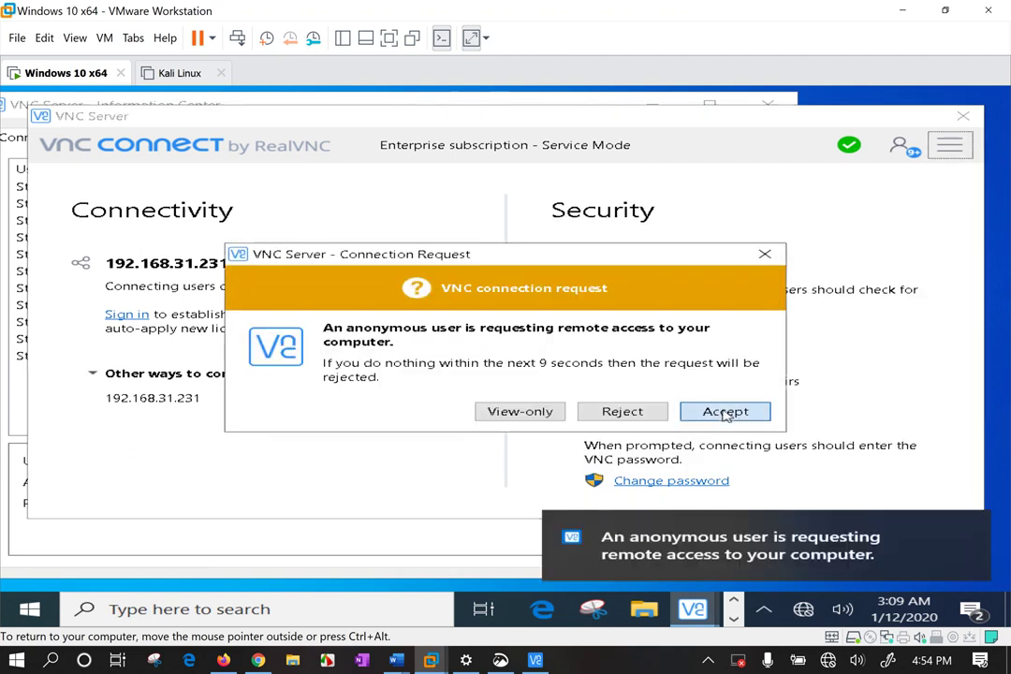
click(726, 412)
click(949, 148)
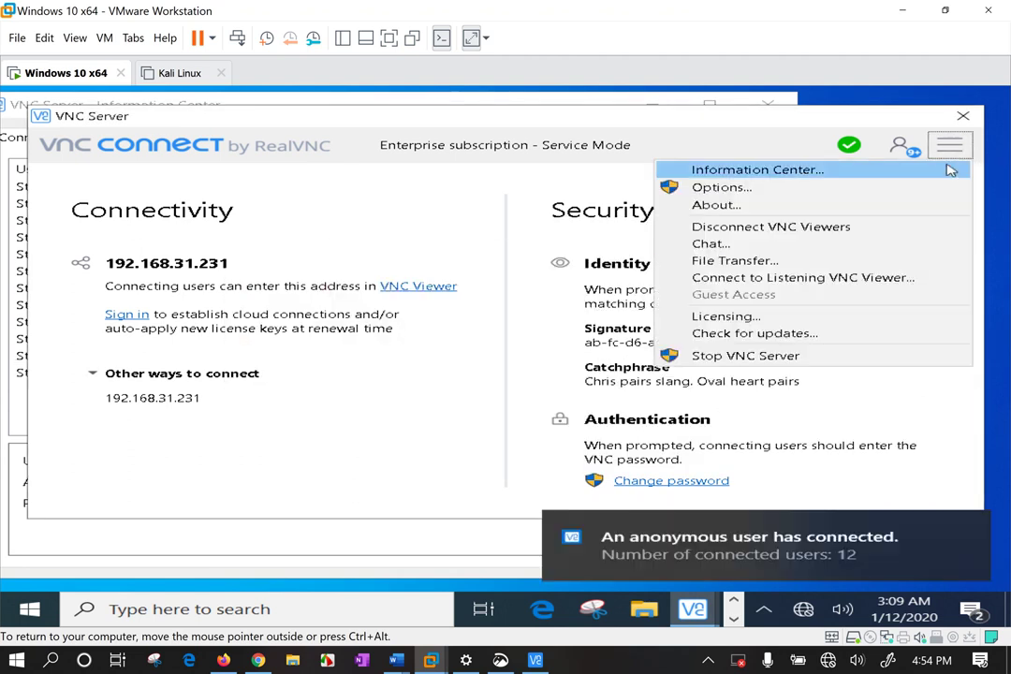
click(763, 245)
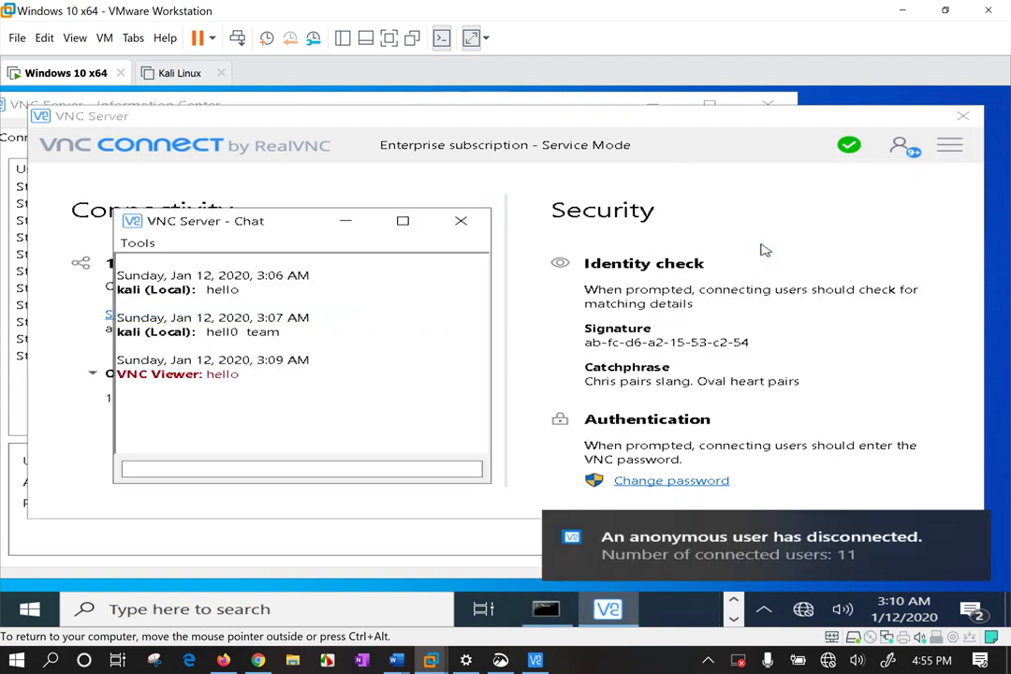
Send the chat messages 'file aayo ?' and 'namaste', accepting a new connection request midway.
click(226, 466)
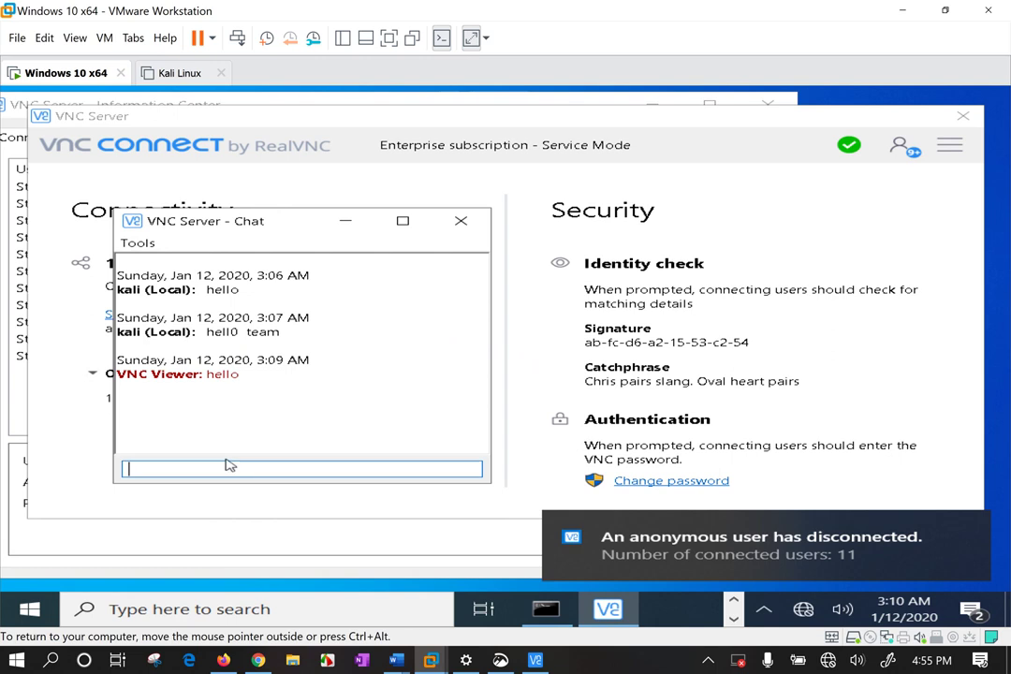
text(file aayo ?)
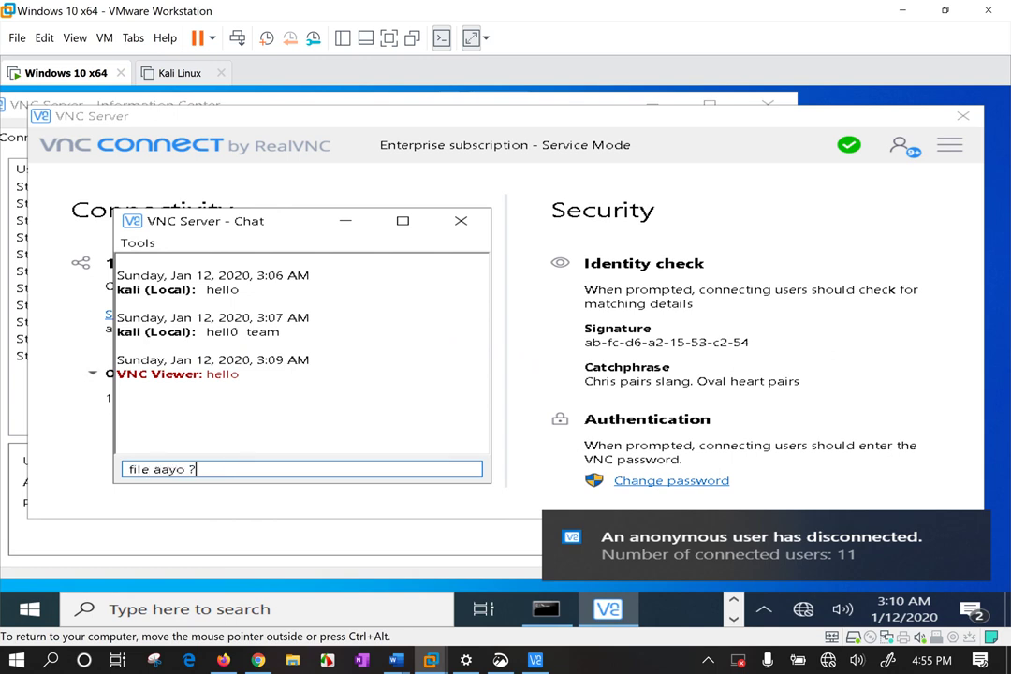
key(Return)
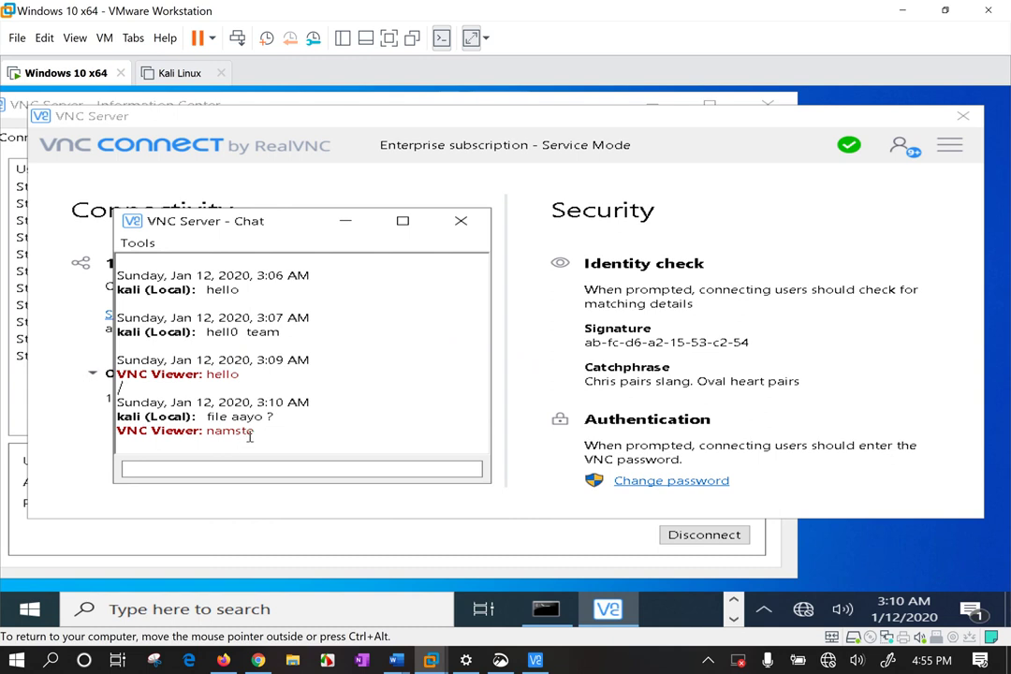
click(230, 473)
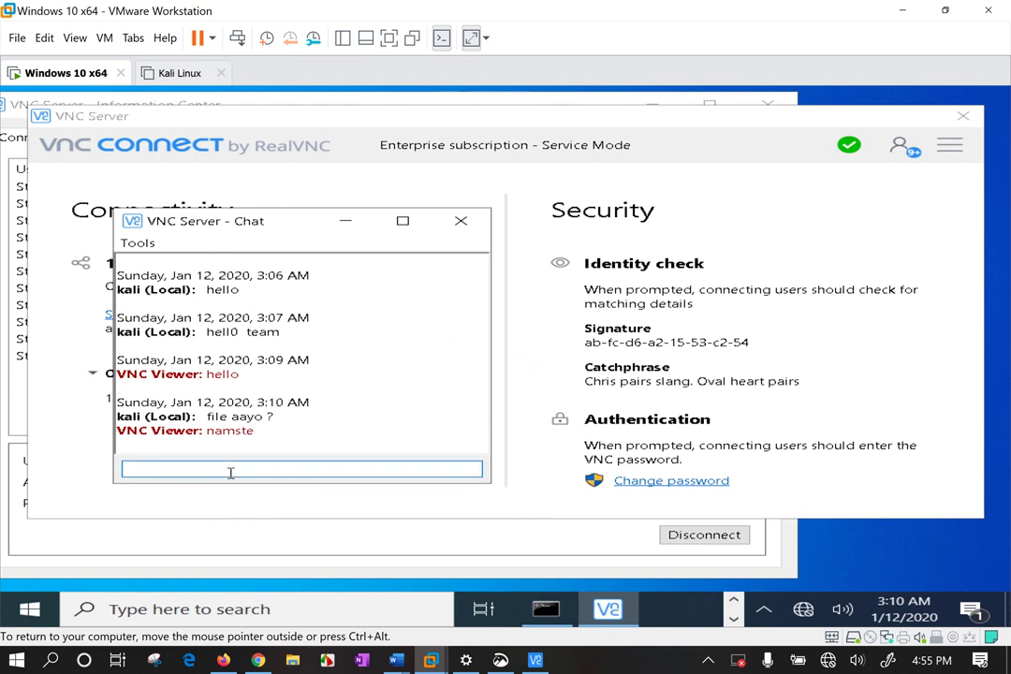
text(namast)
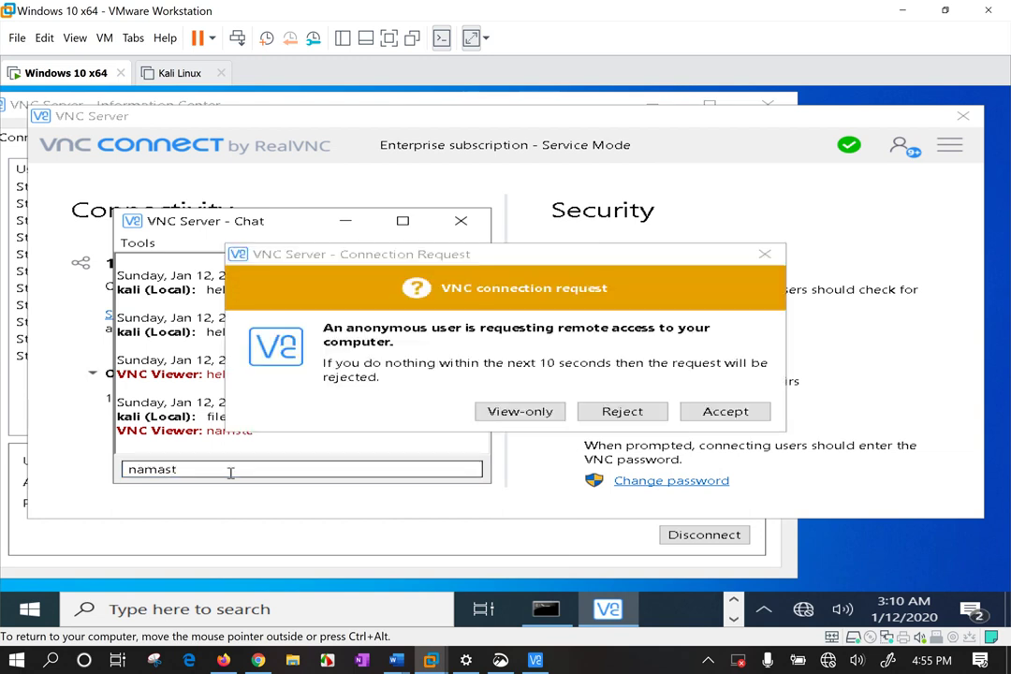
click(726, 412)
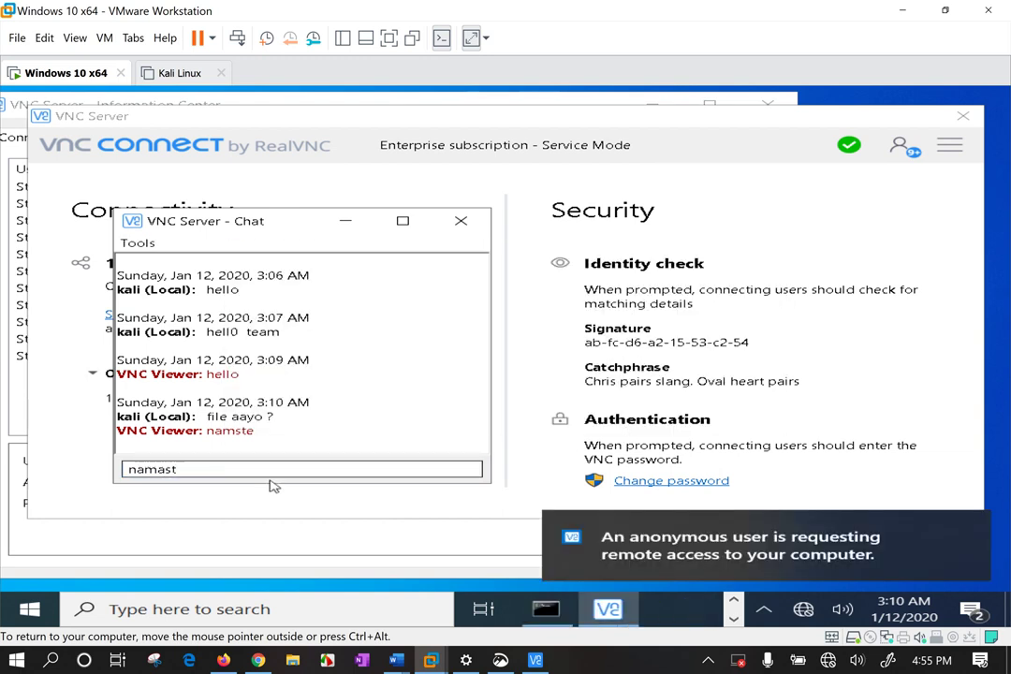
text(e)
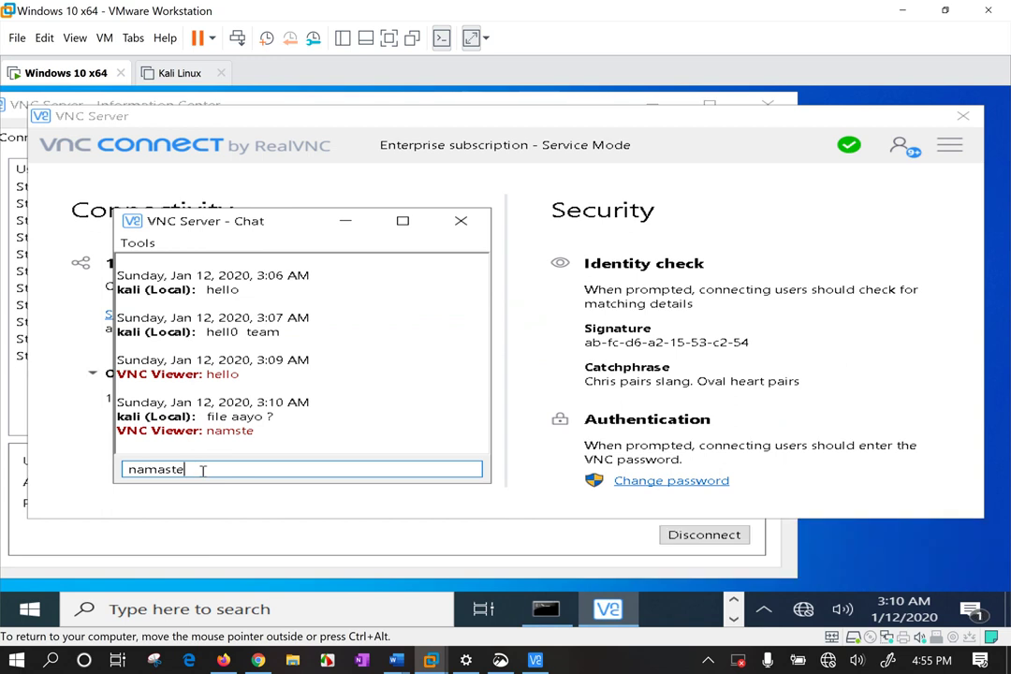
key(Return)
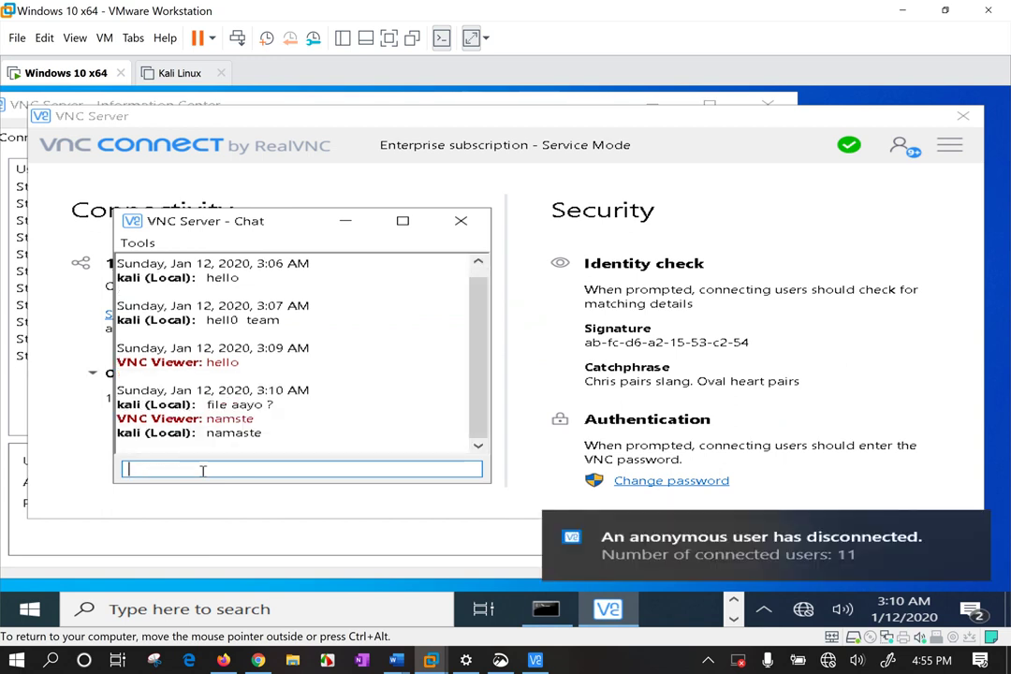
Send the 'access code' and '??' chat messages, then accept another connection request.
text(access co)
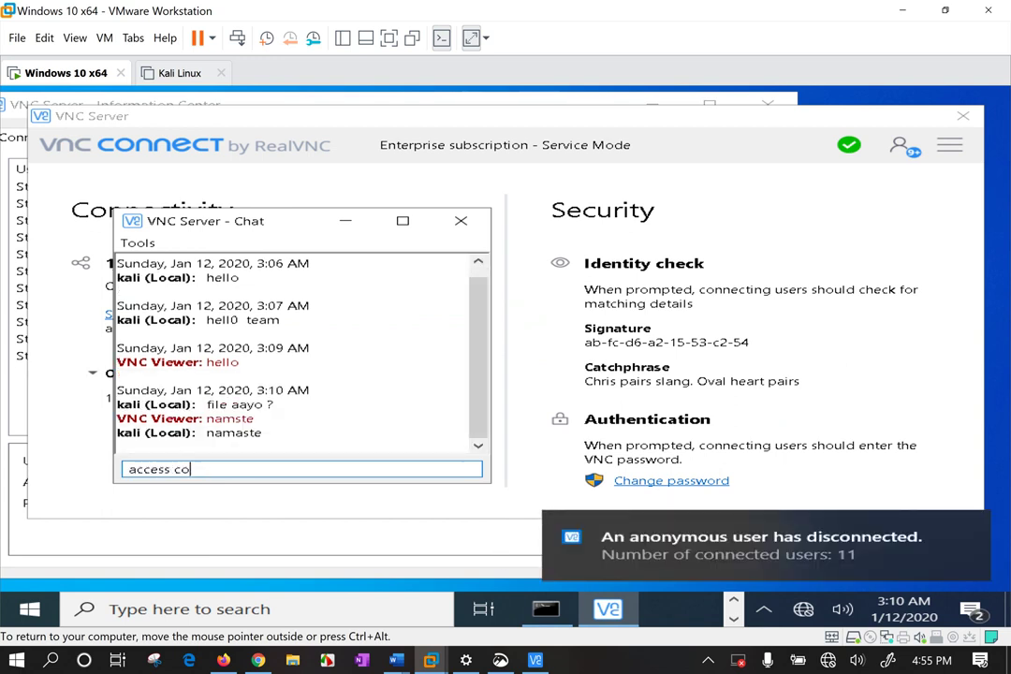
text(de dinus hai)
key(Return)
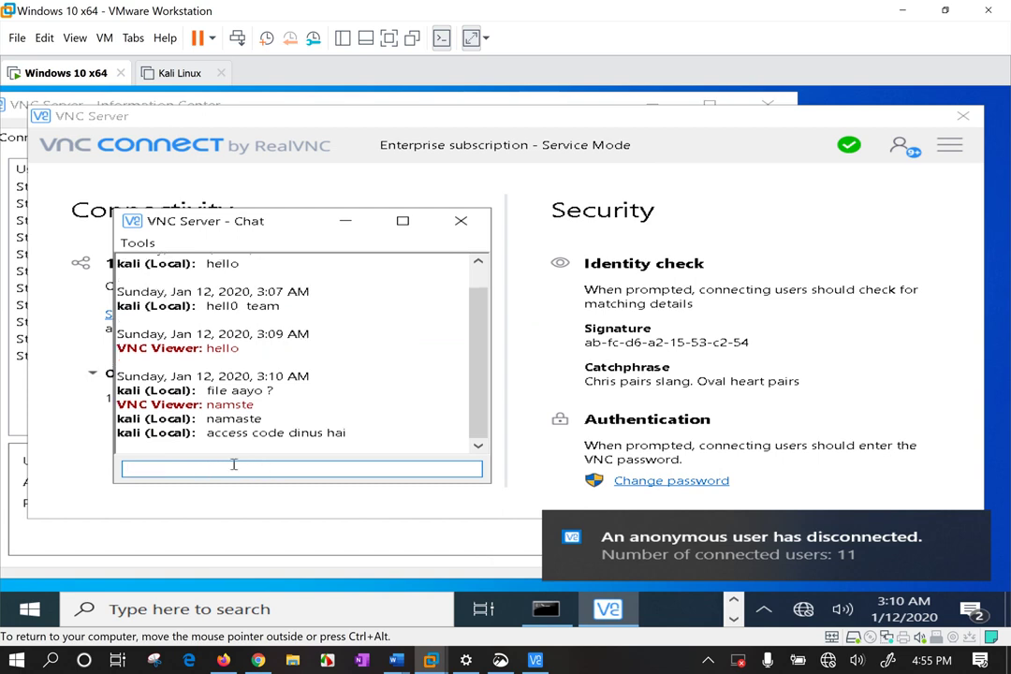
text(??)
key(Return)
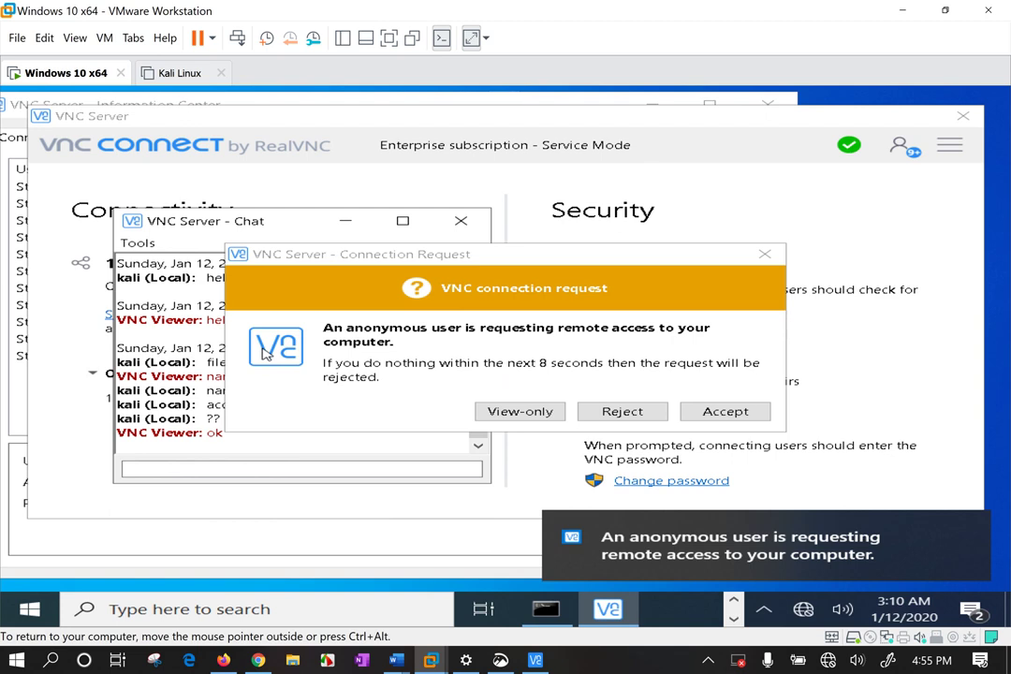
click(724, 413)
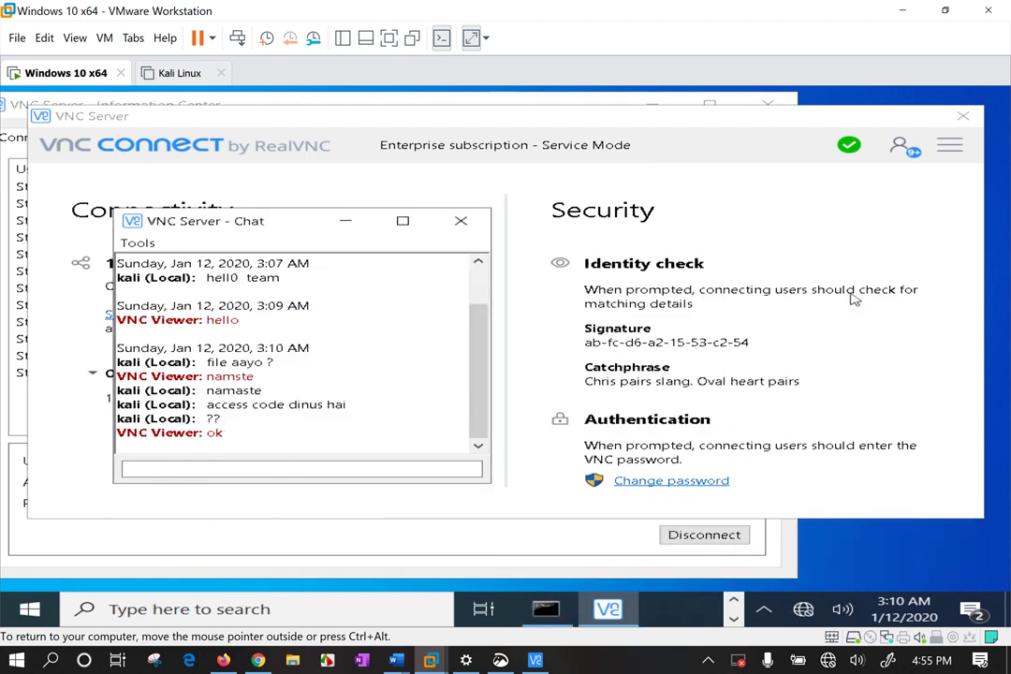
click(950, 147)
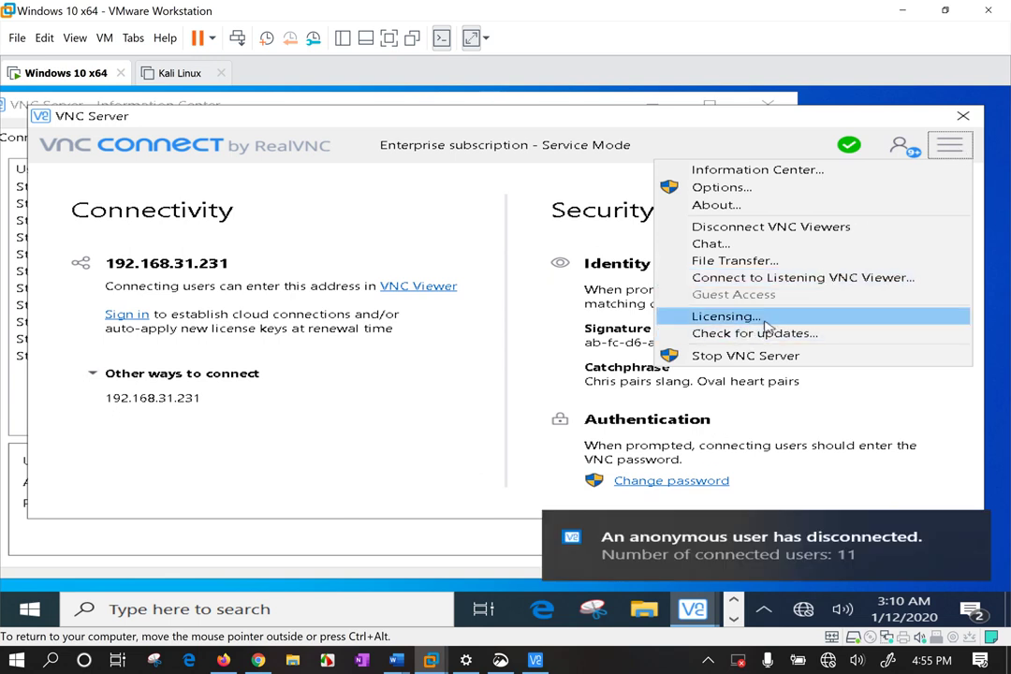
Bring up the Information Center's connections list and move it aside.
click(742, 171)
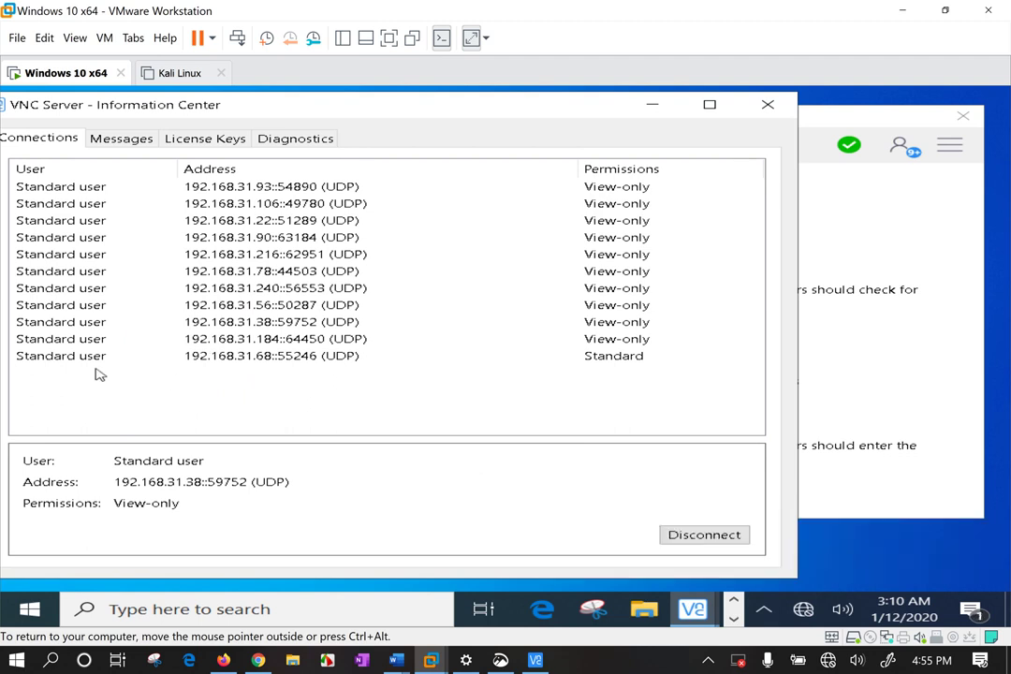
click(125, 138)
drag(112, 103, 241, 97)
click(206, 137)
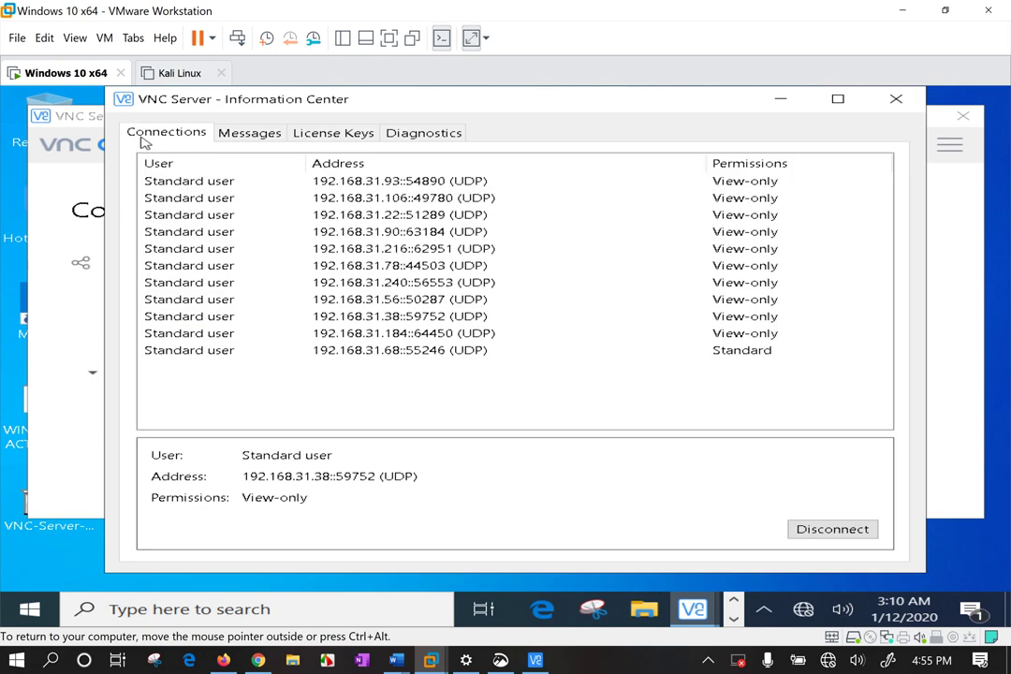
click(247, 251)
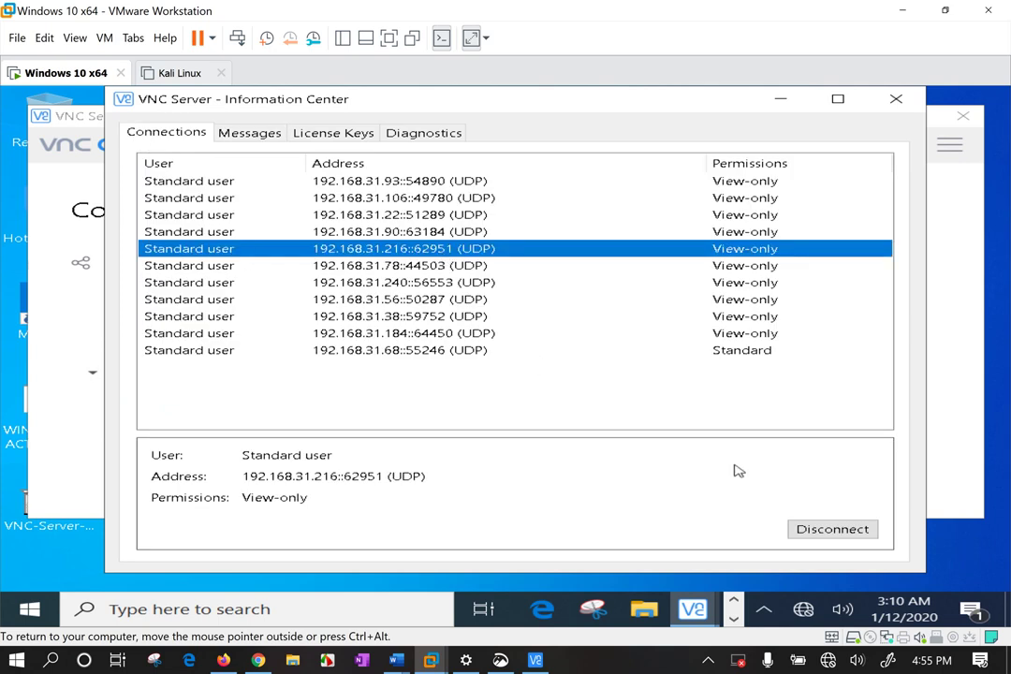
Disconnect the viewers at 192.168.31.93, 192.168.31.106 and 192.168.31.22.
click(479, 181)
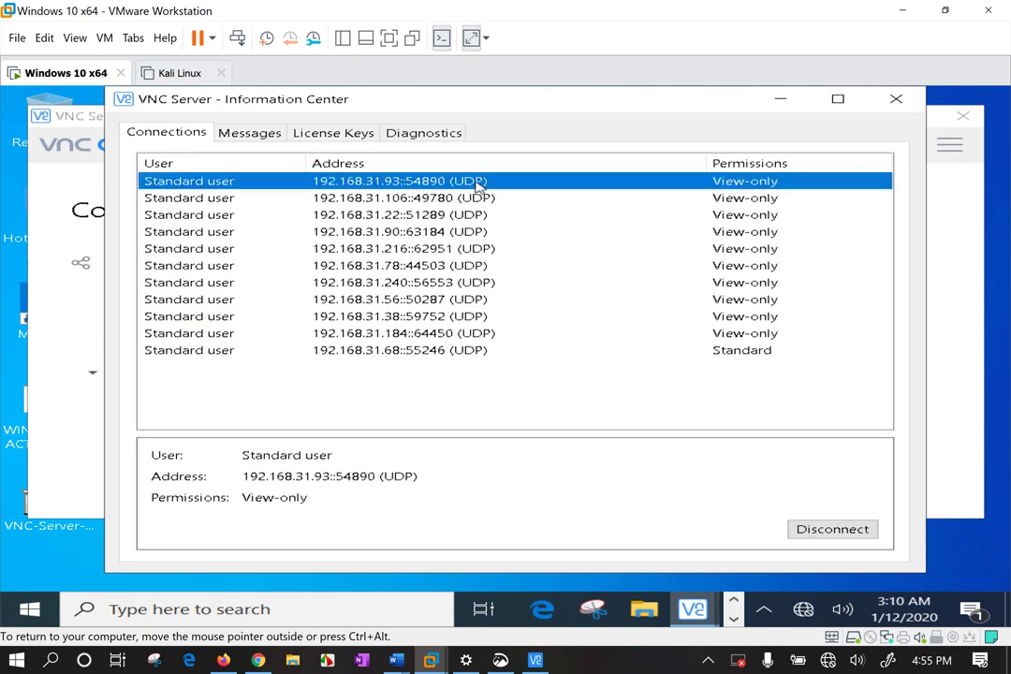
click(844, 535)
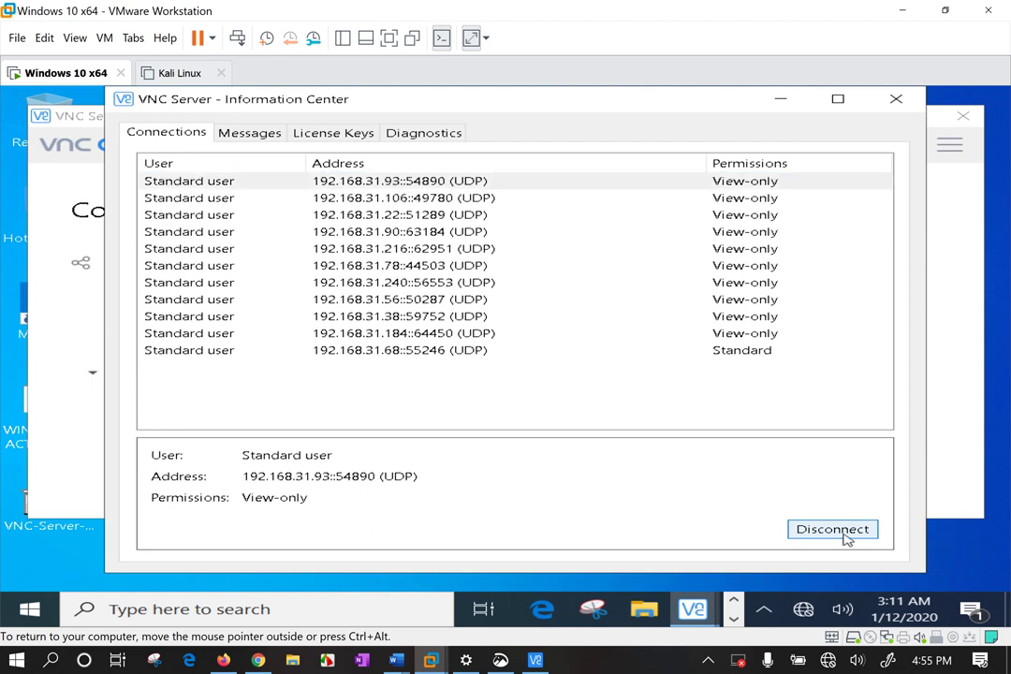
click(745, 199)
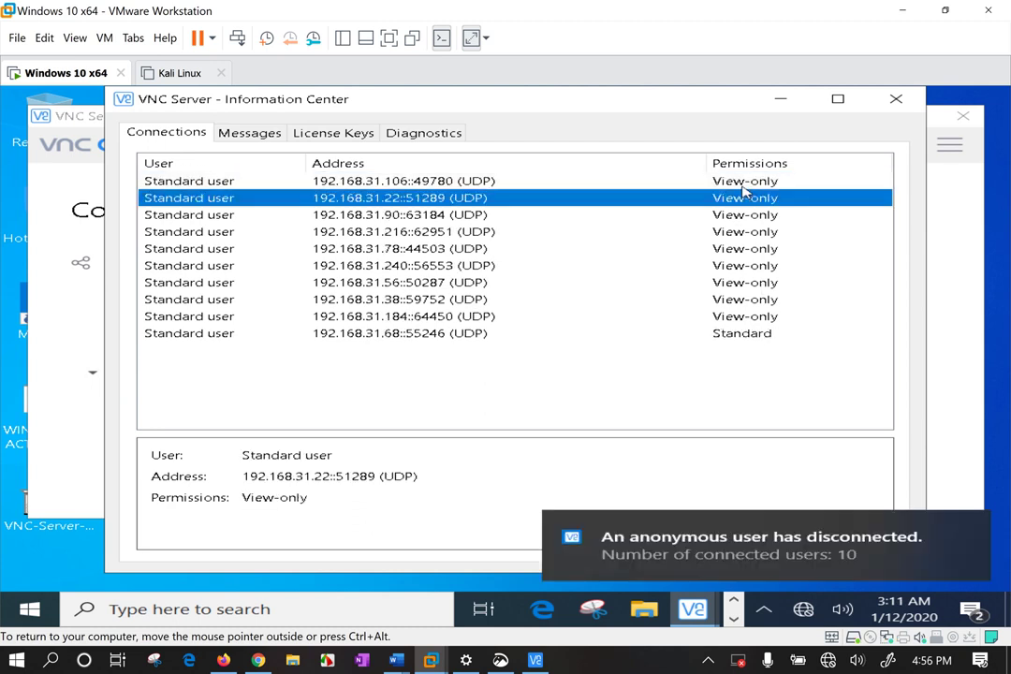
click(630, 180)
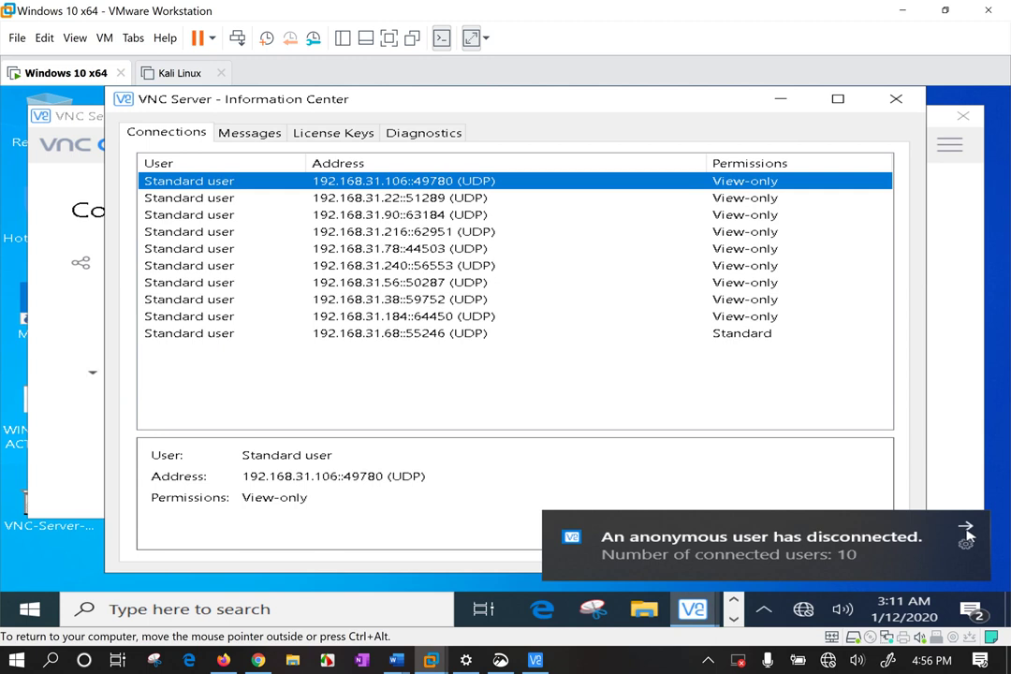
click(850, 532)
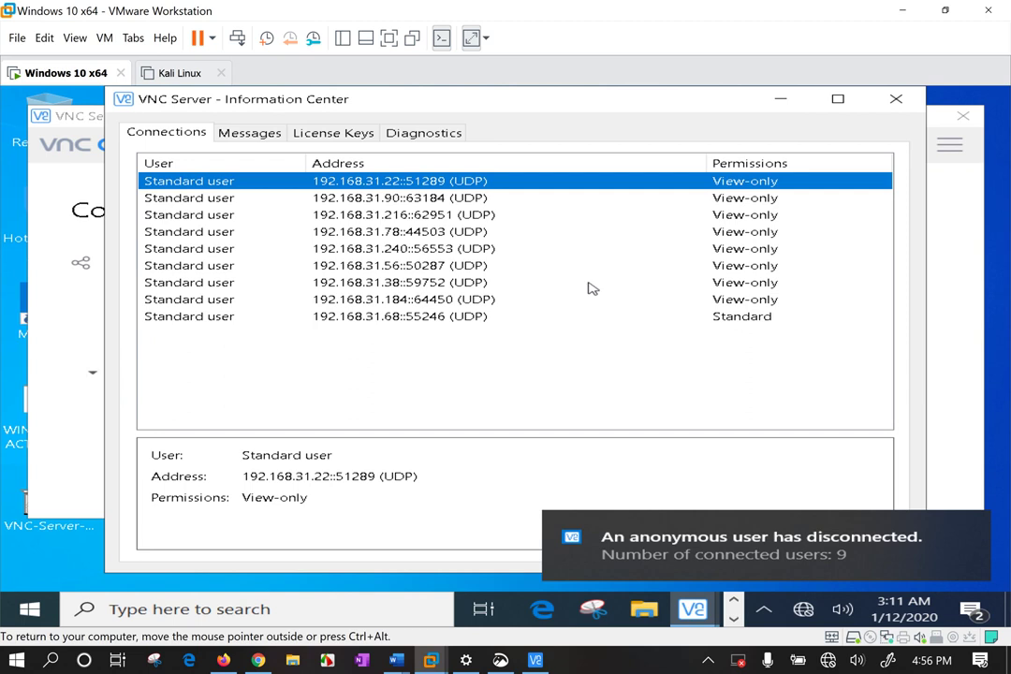
click(965, 536)
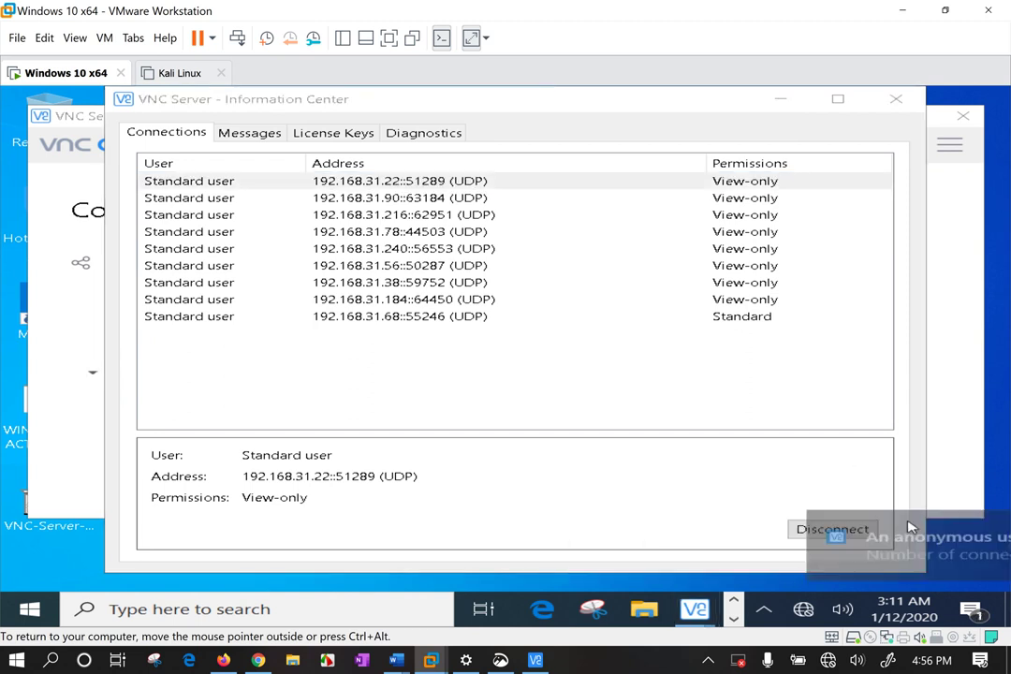
click(848, 534)
Disconnect 192.168.31.90, 192.168.31.216 and 192.168.31.78, rejecting a new connection request.
click(704, 184)
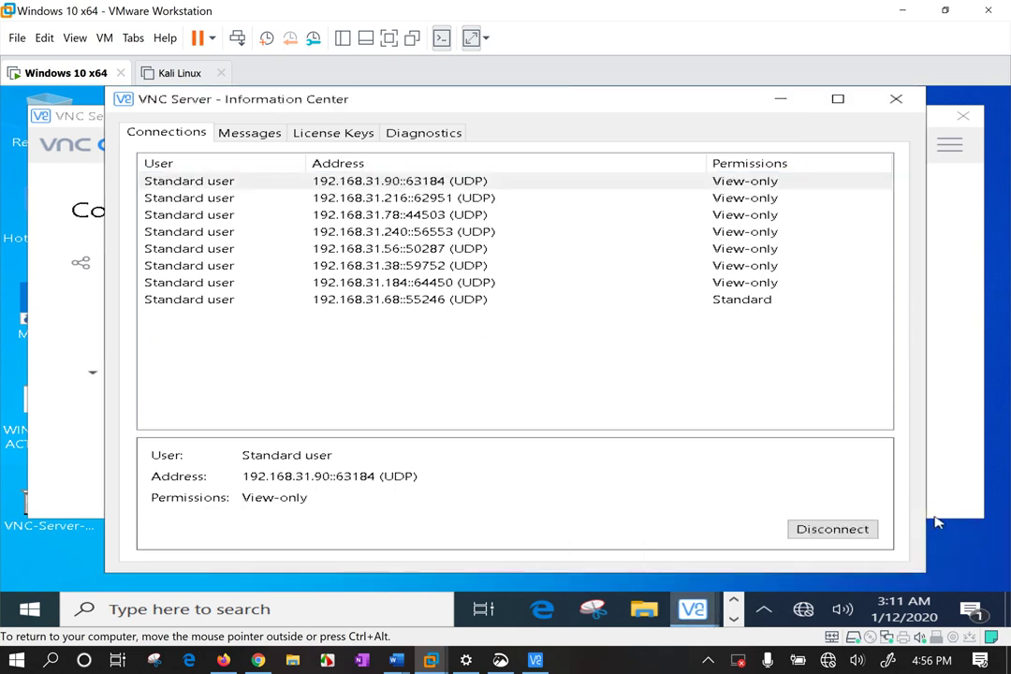
click(820, 531)
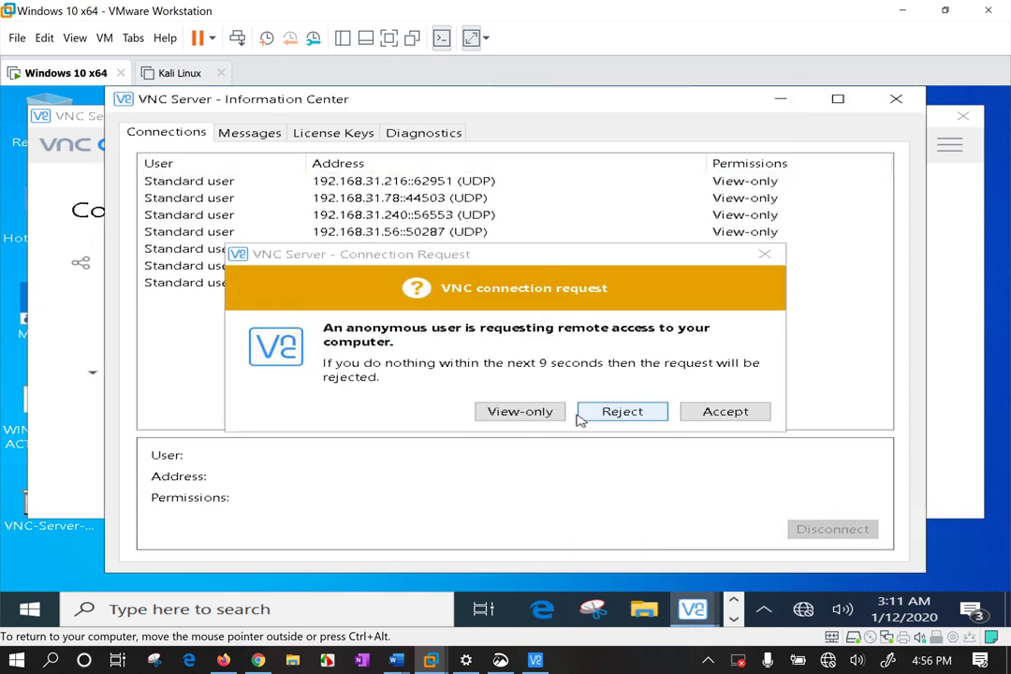
click(635, 418)
click(693, 205)
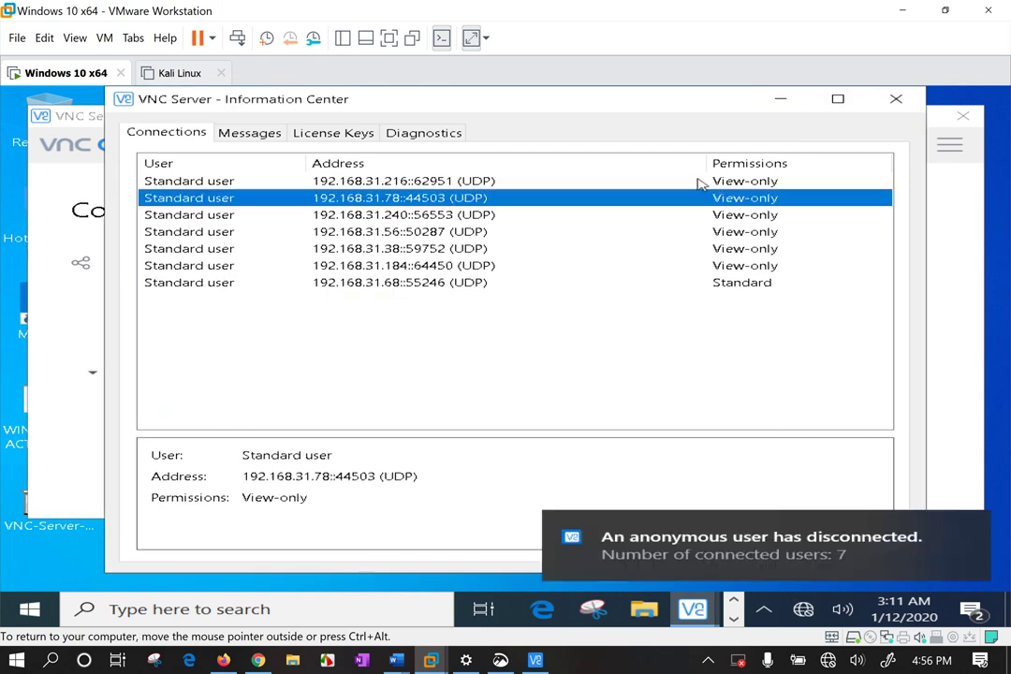
click(707, 178)
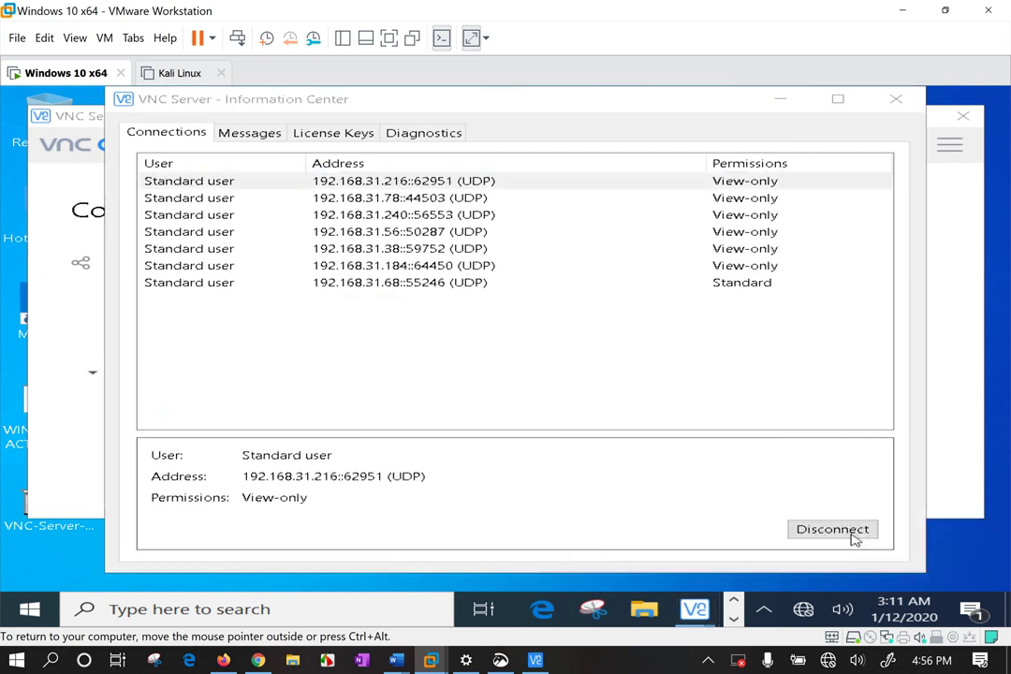
click(837, 530)
click(709, 182)
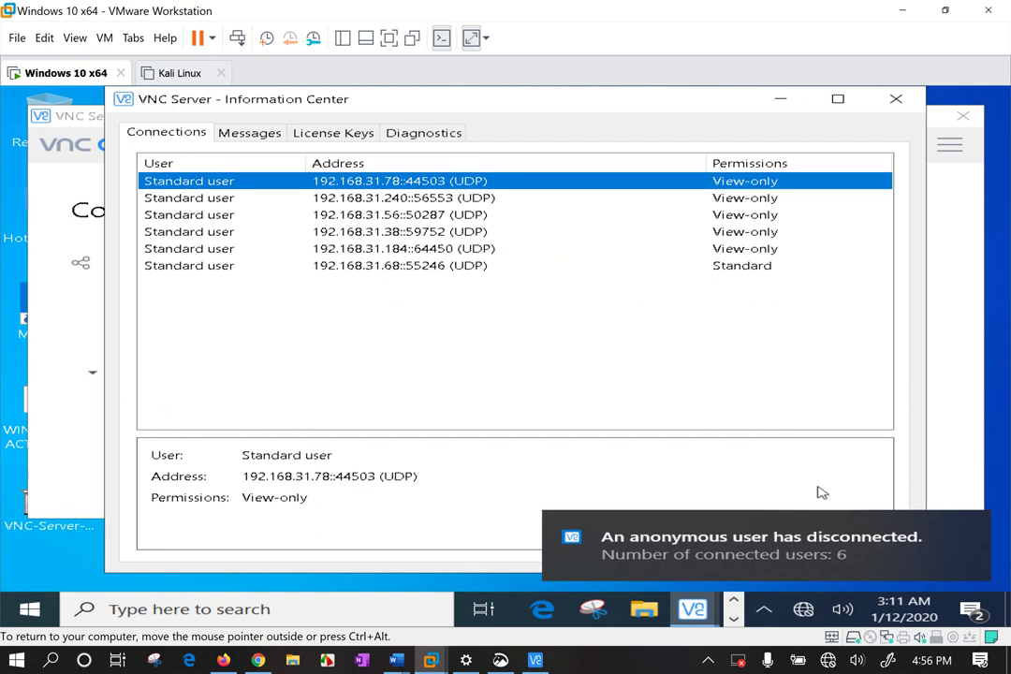
click(965, 523)
click(833, 530)
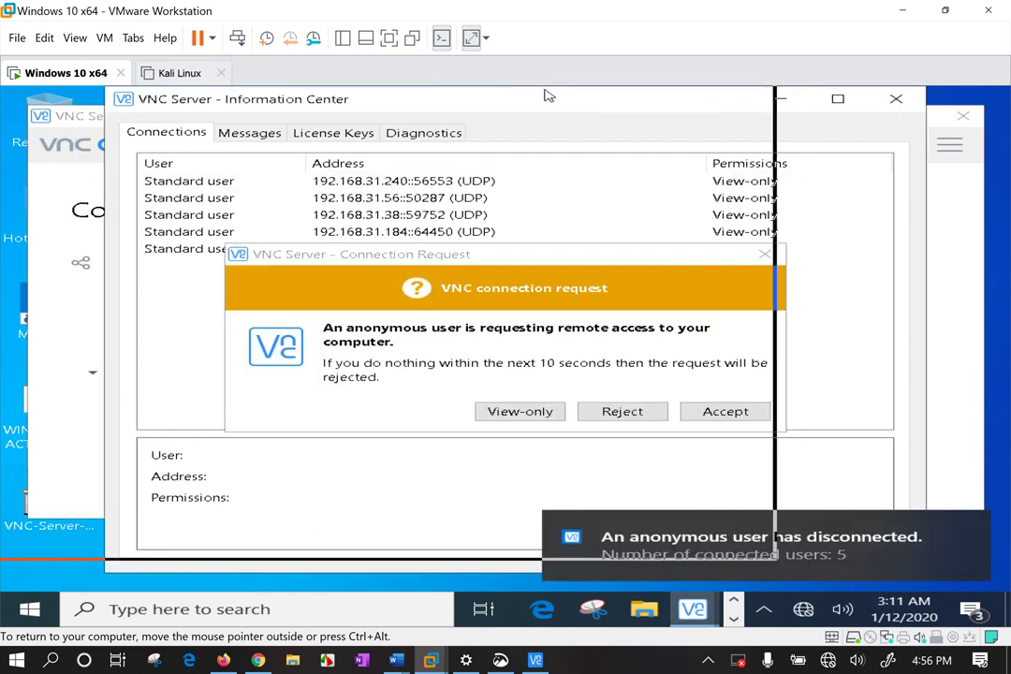
Reject a new request and disconnect the users at 192.168.31.240 and 192.168.31.184.
drag(546, 97, 393, 98)
click(622, 412)
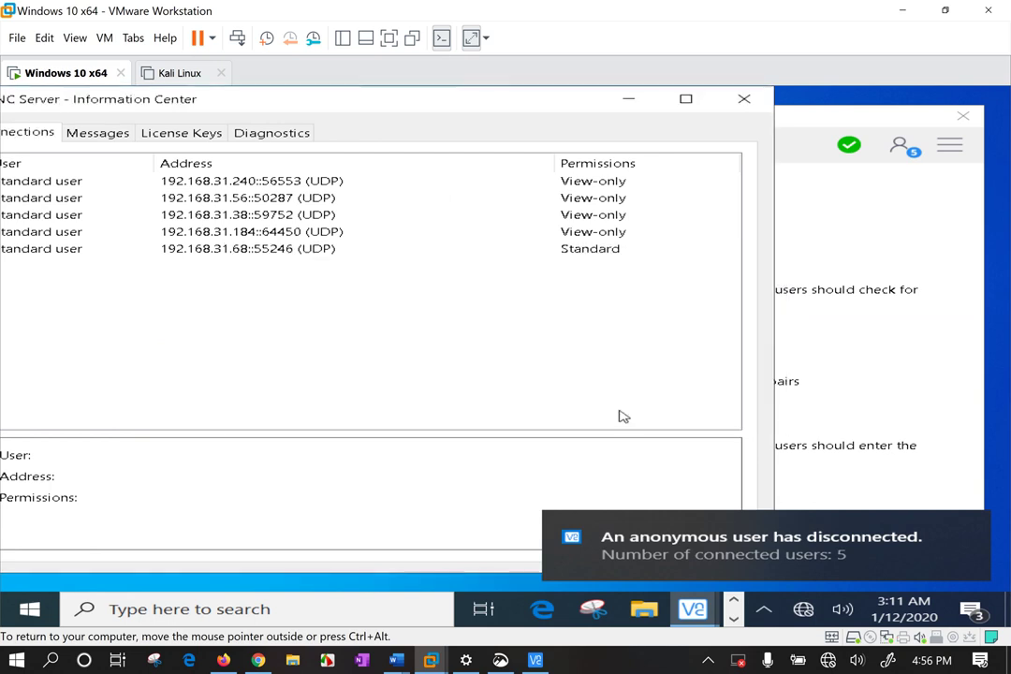
click(571, 182)
click(964, 530)
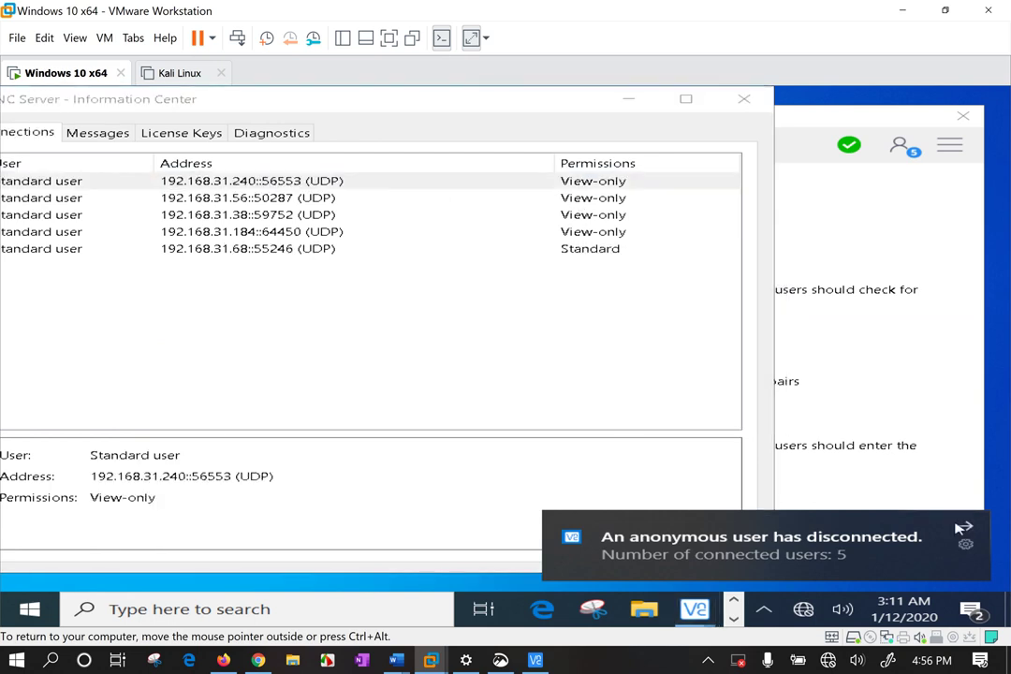
click(682, 532)
click(558, 197)
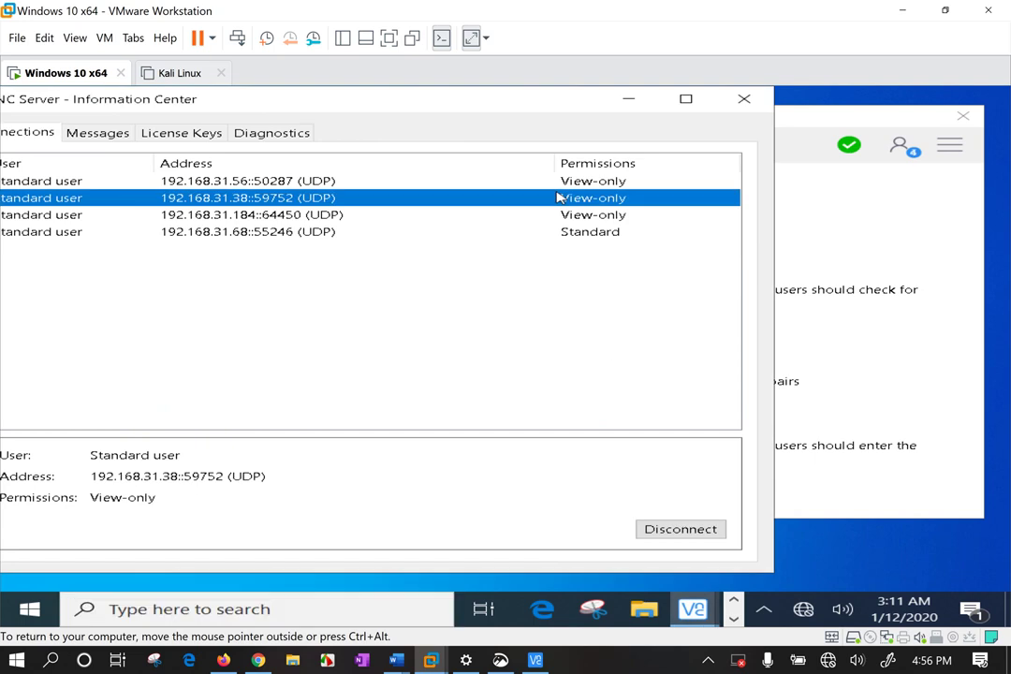
click(648, 530)
click(572, 218)
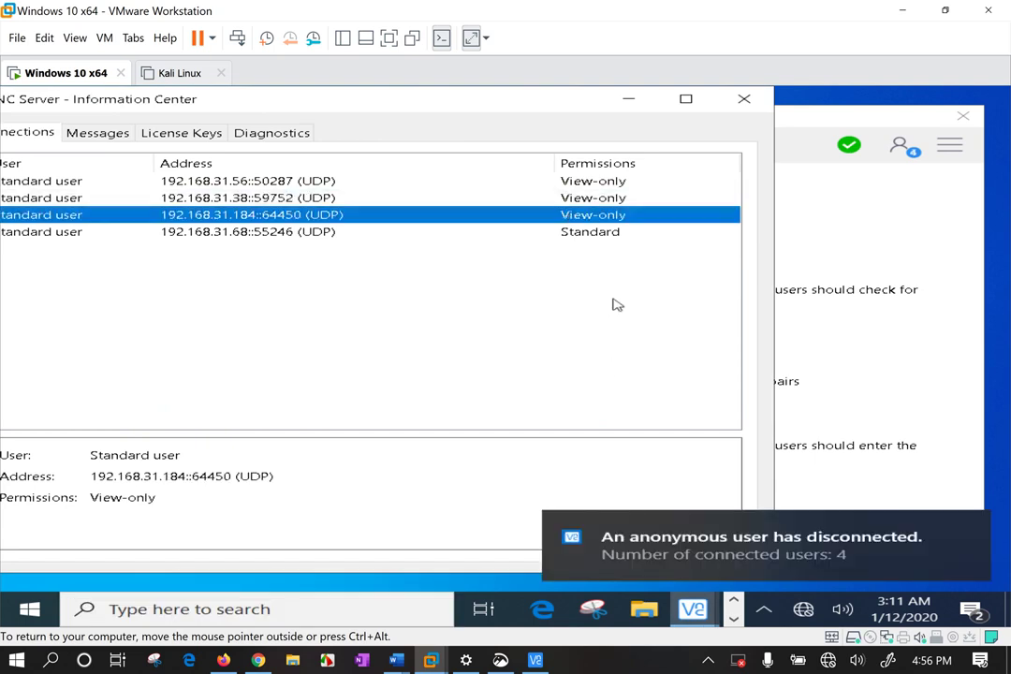
click(964, 527)
click(680, 530)
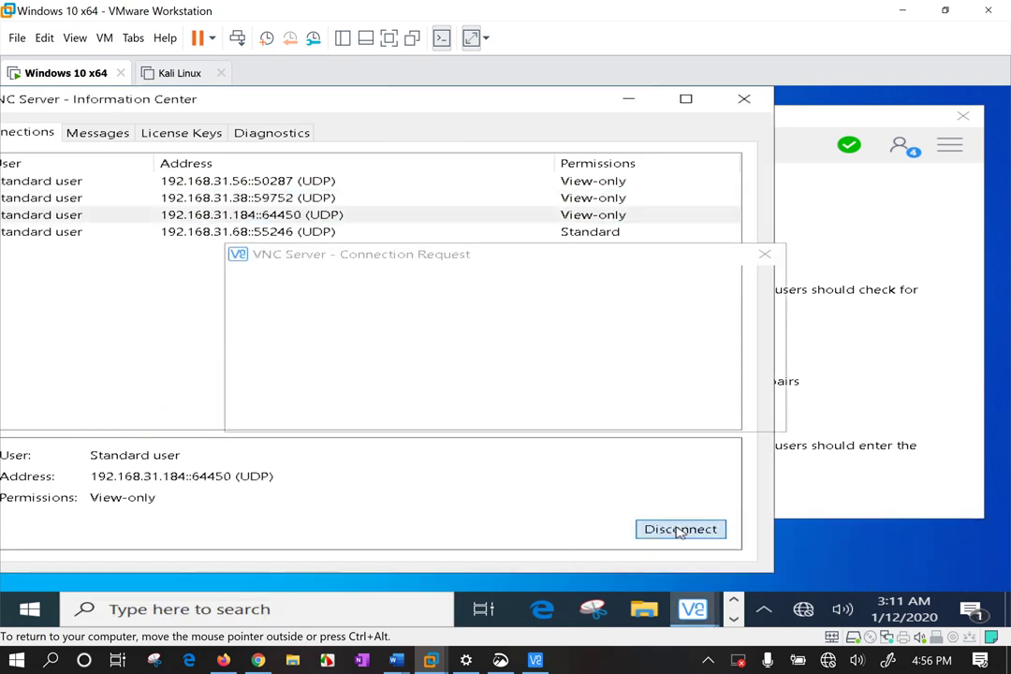
Reject another request and disconnect the last users: 192.168.31.56, 192.168.31.38 and 192.168.31.68.
click(623, 412)
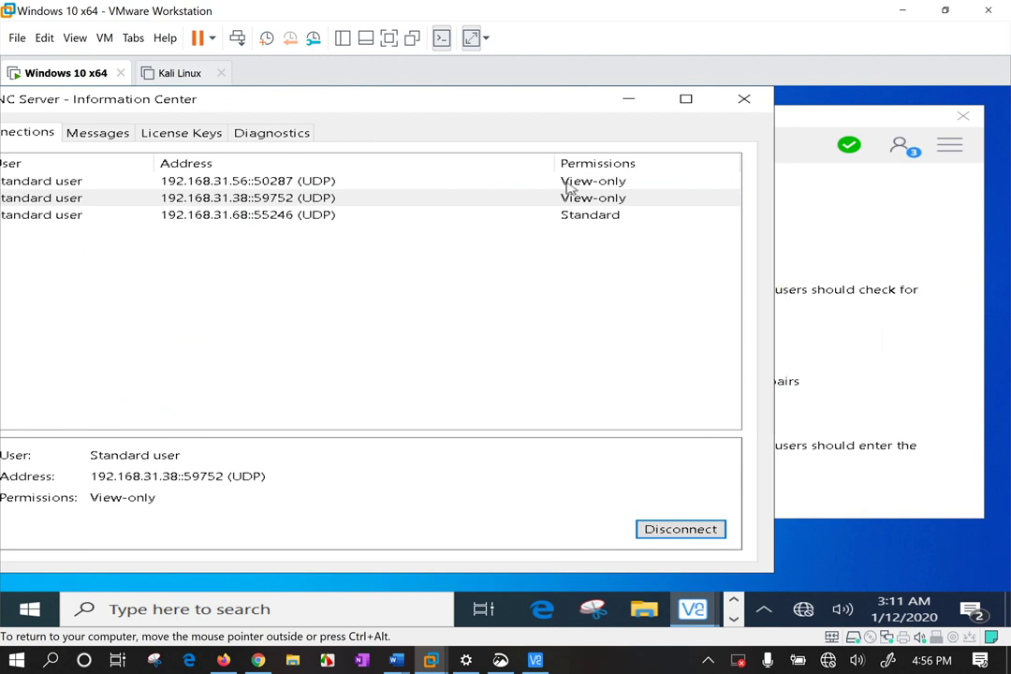
click(565, 183)
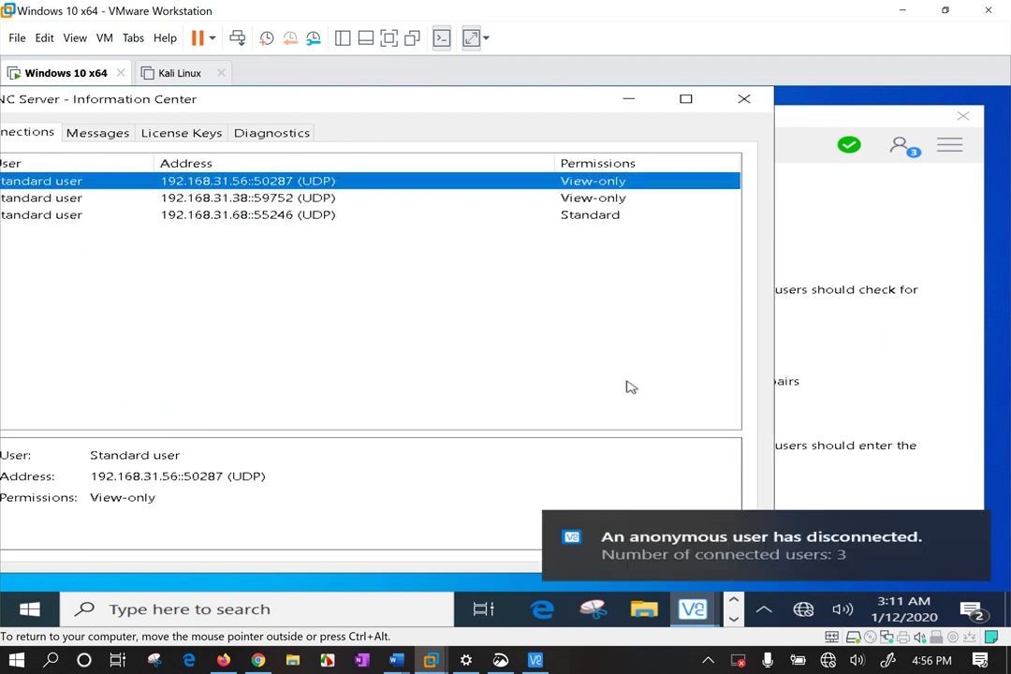
click(681, 531)
click(569, 183)
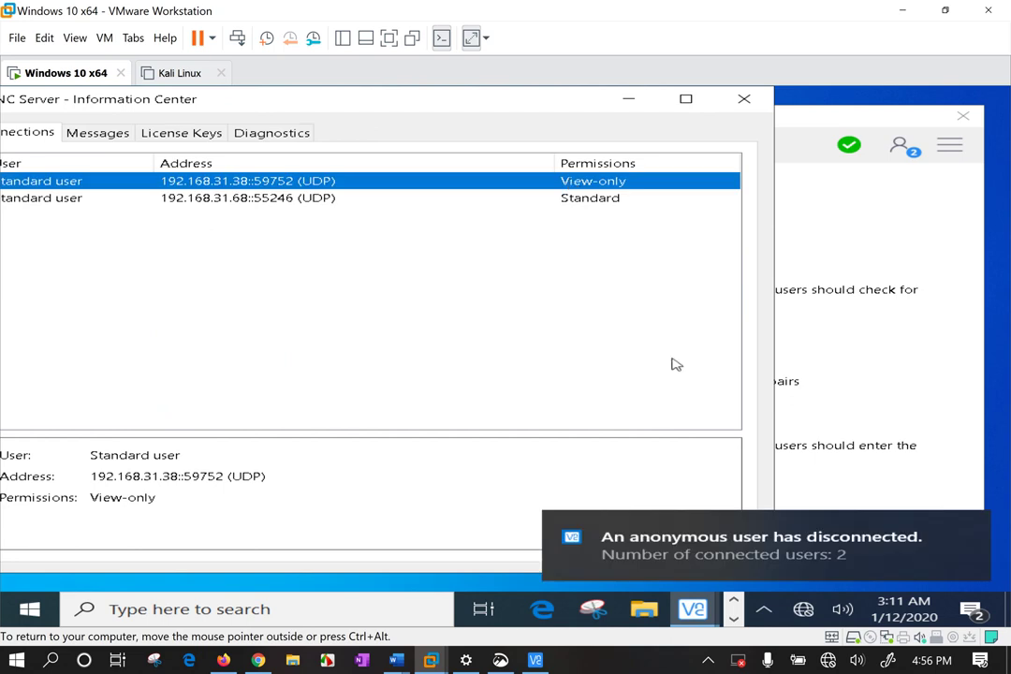
click(968, 526)
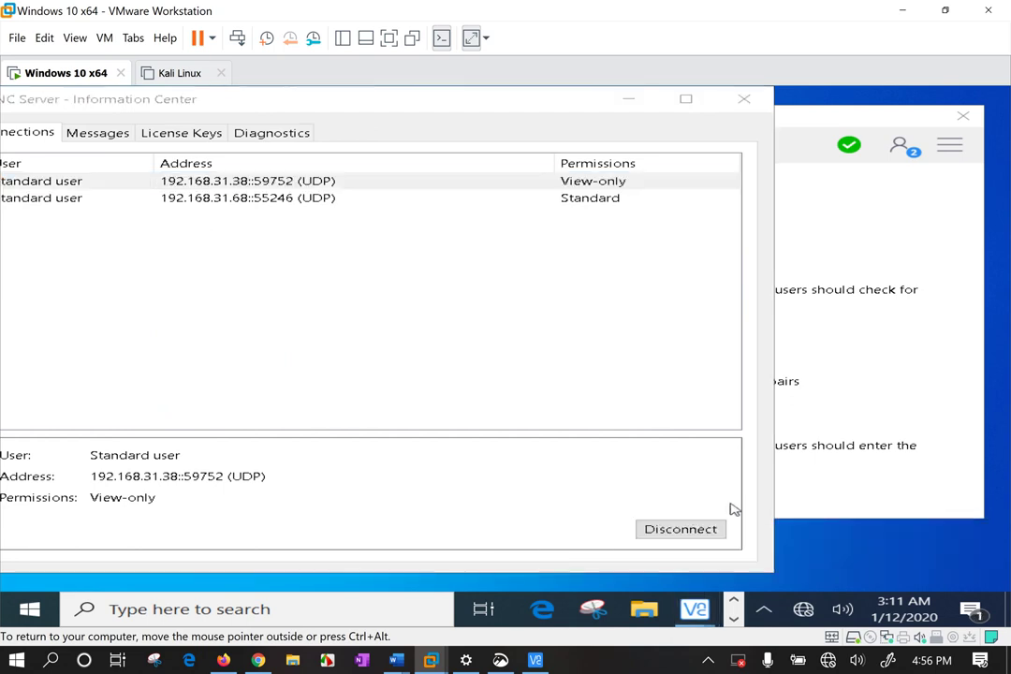
click(680, 530)
click(597, 184)
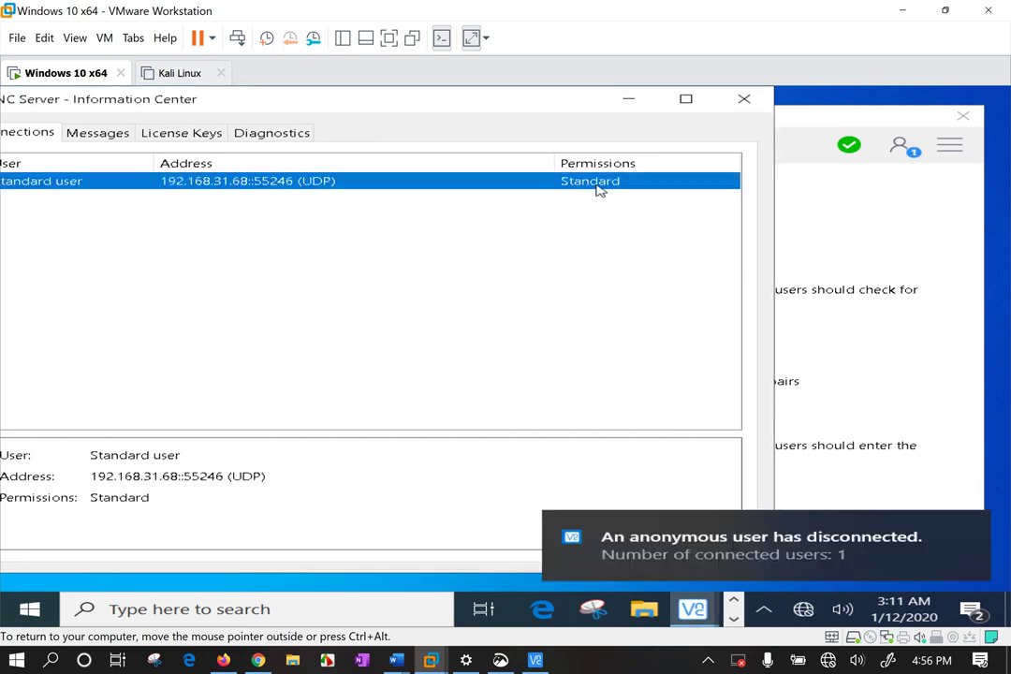
click(970, 524)
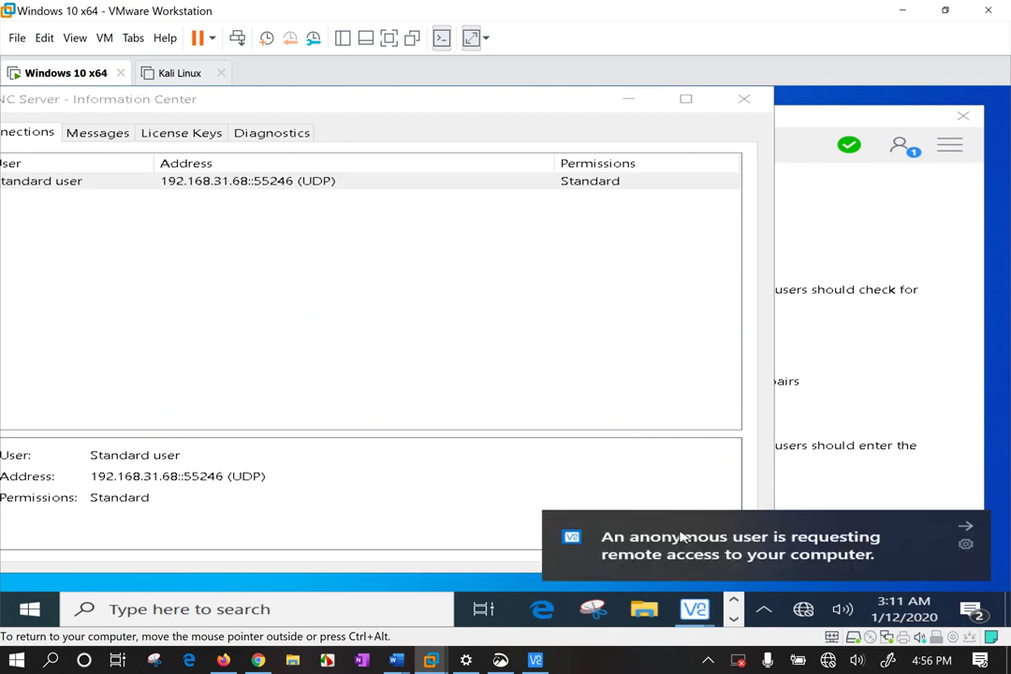
click(969, 529)
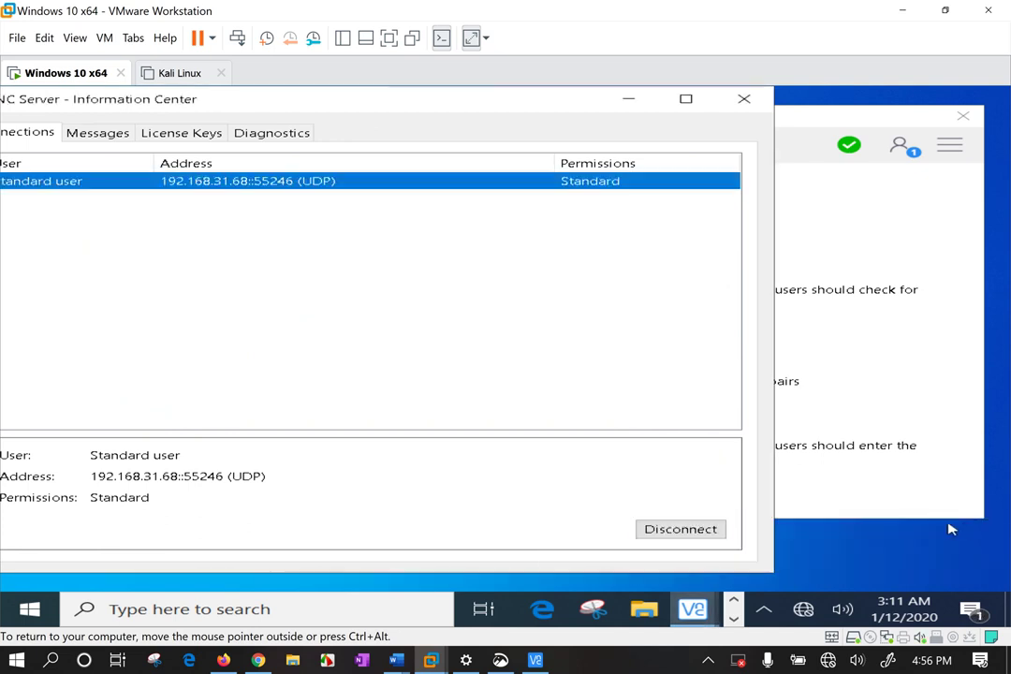
click(682, 530)
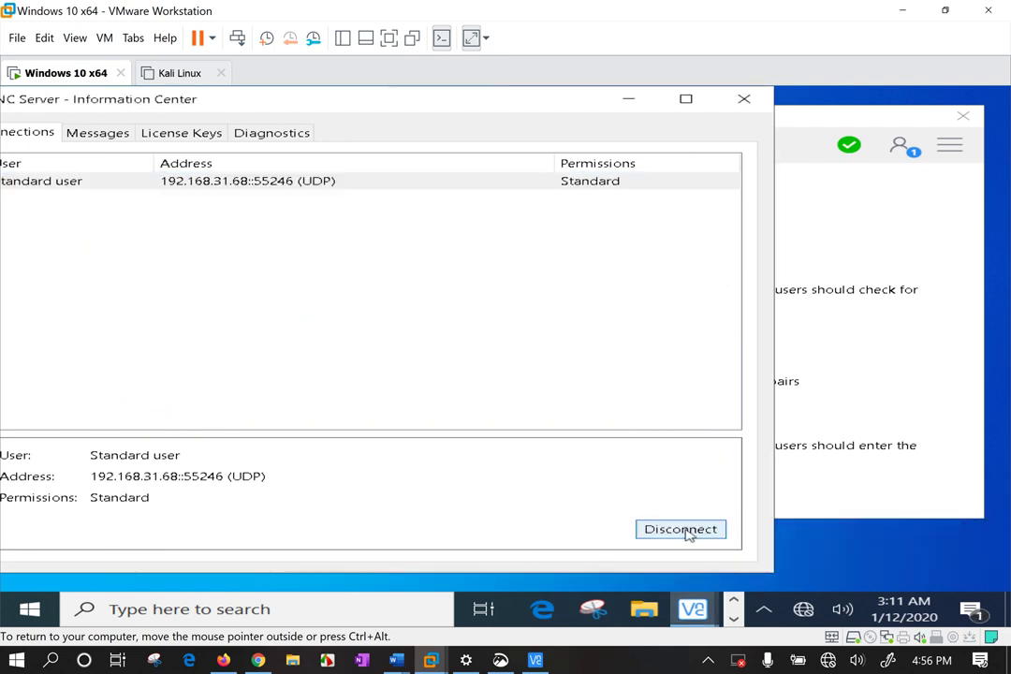
Close the Information Center and reposition the main VNC Server window.
click(744, 98)
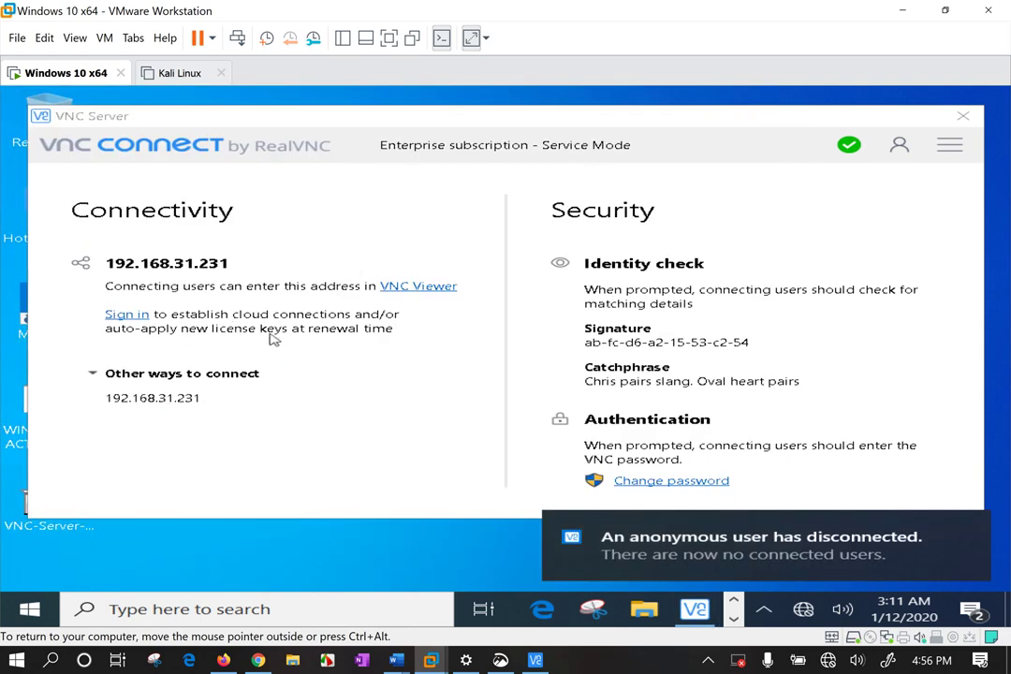
click(388, 287)
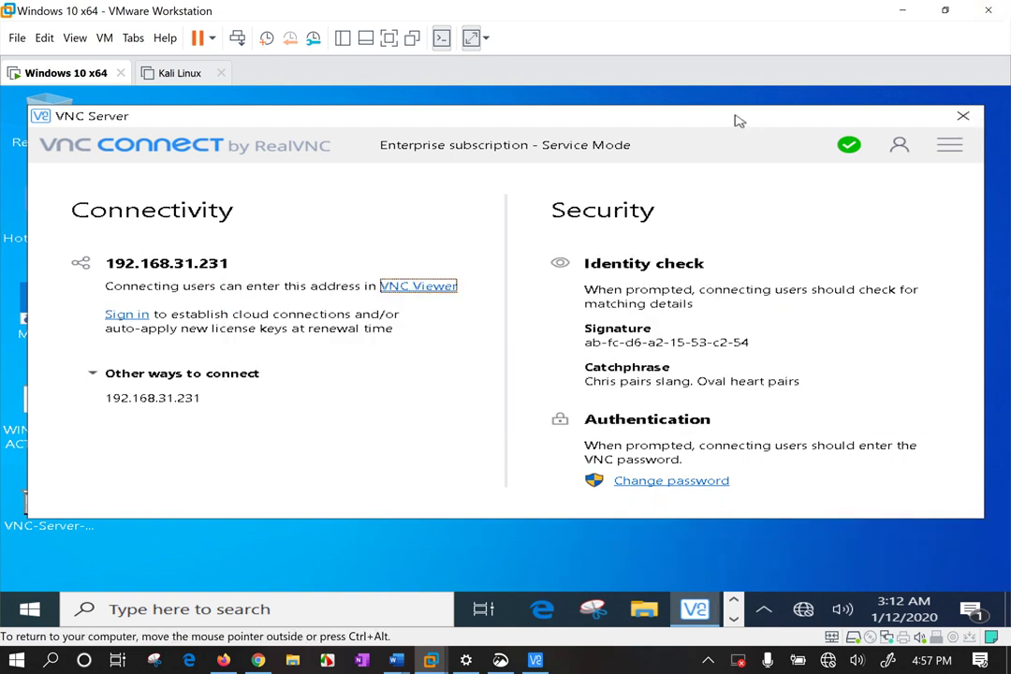
mouse_move(736, 120)
mouse_down()
mouse_move(680, 133)
mouse_move(747, 136)
mouse_up()
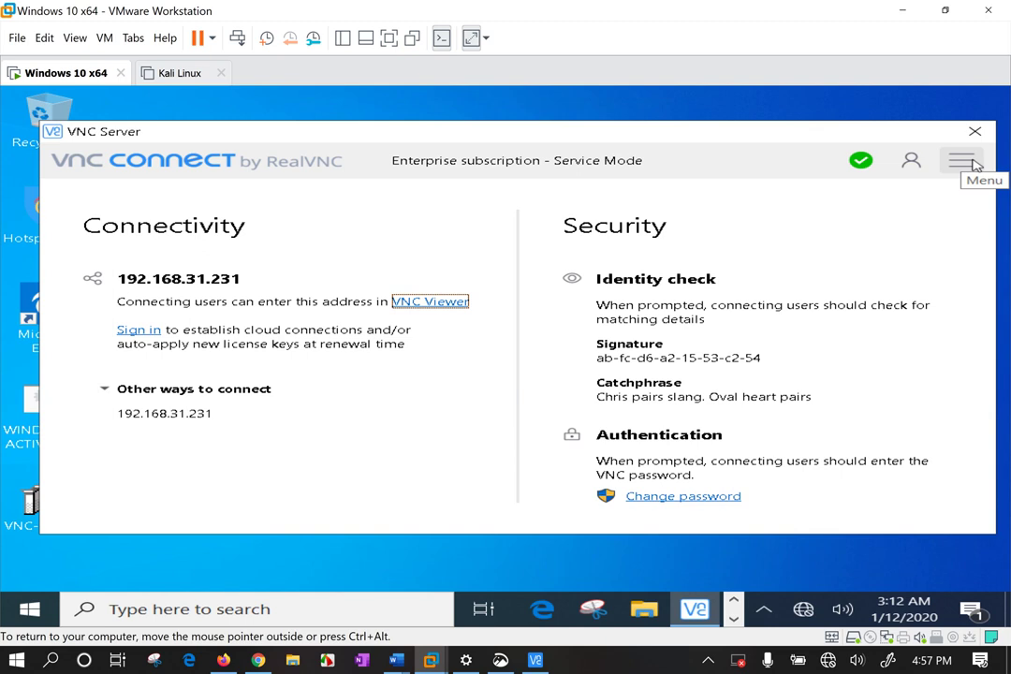
drag(717, 138, 683, 151)
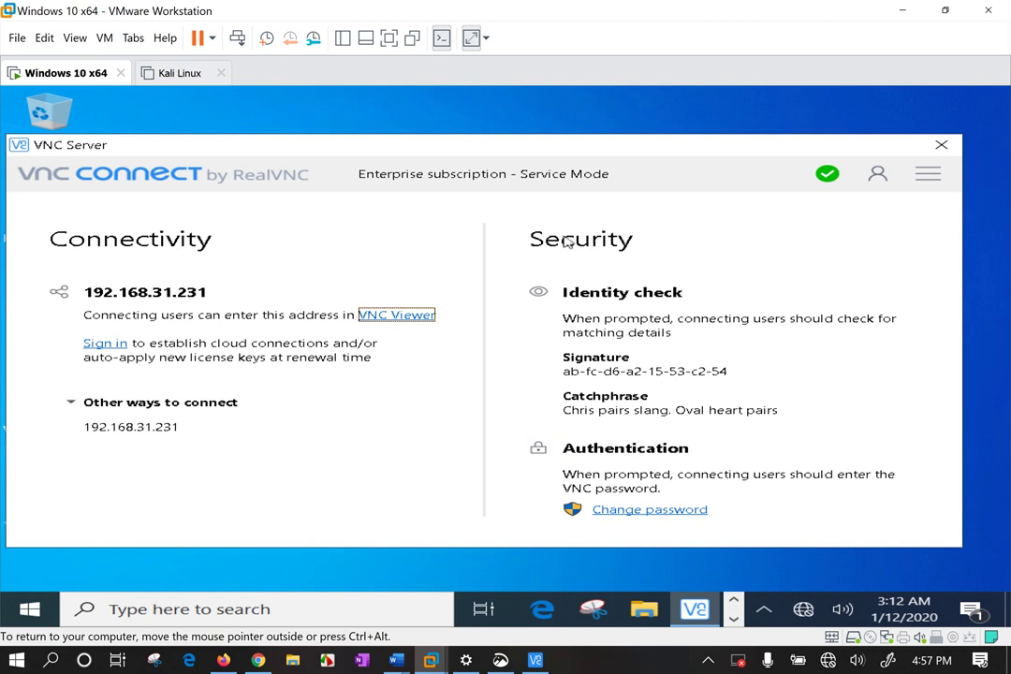
click(928, 174)
click(727, 219)
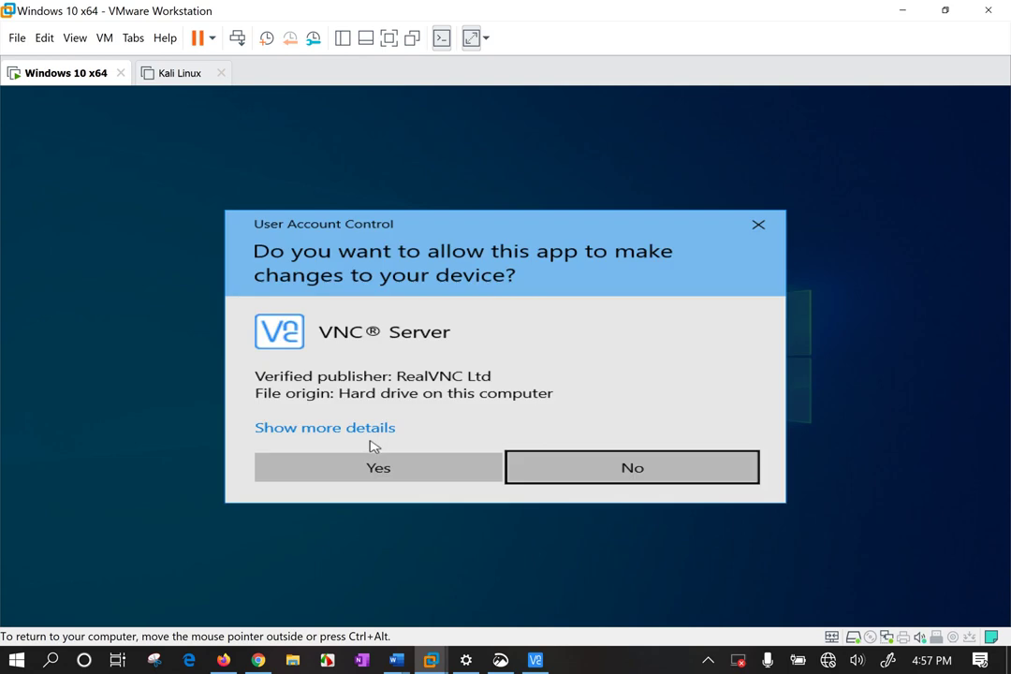
Approve administrator access and view Users & Permissions > Global permissions, rejecting an incoming request.
click(376, 467)
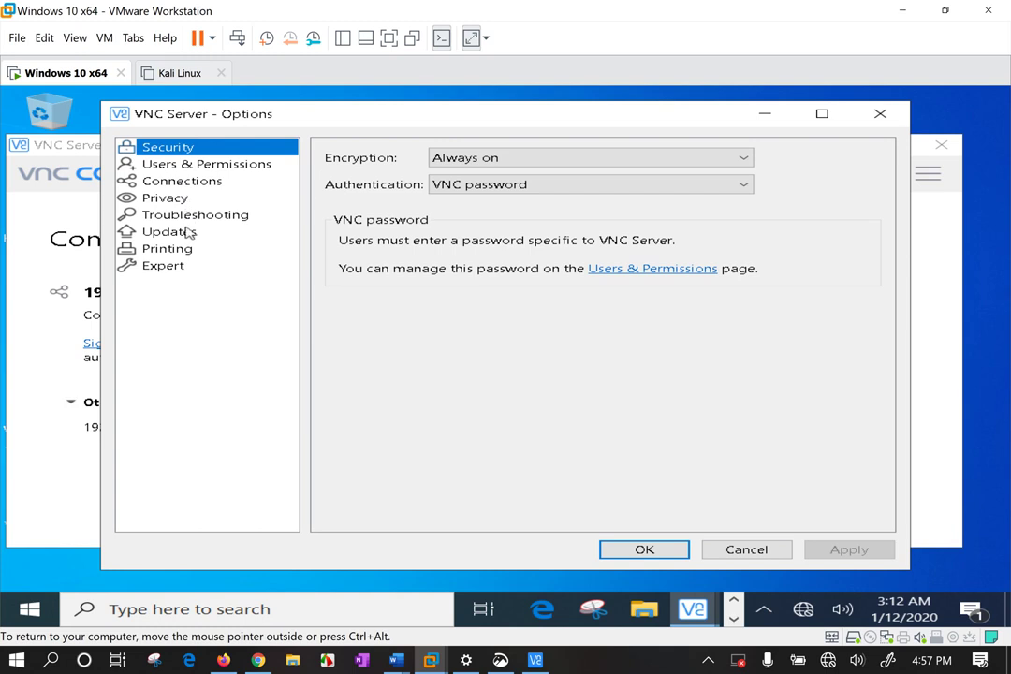
click(194, 166)
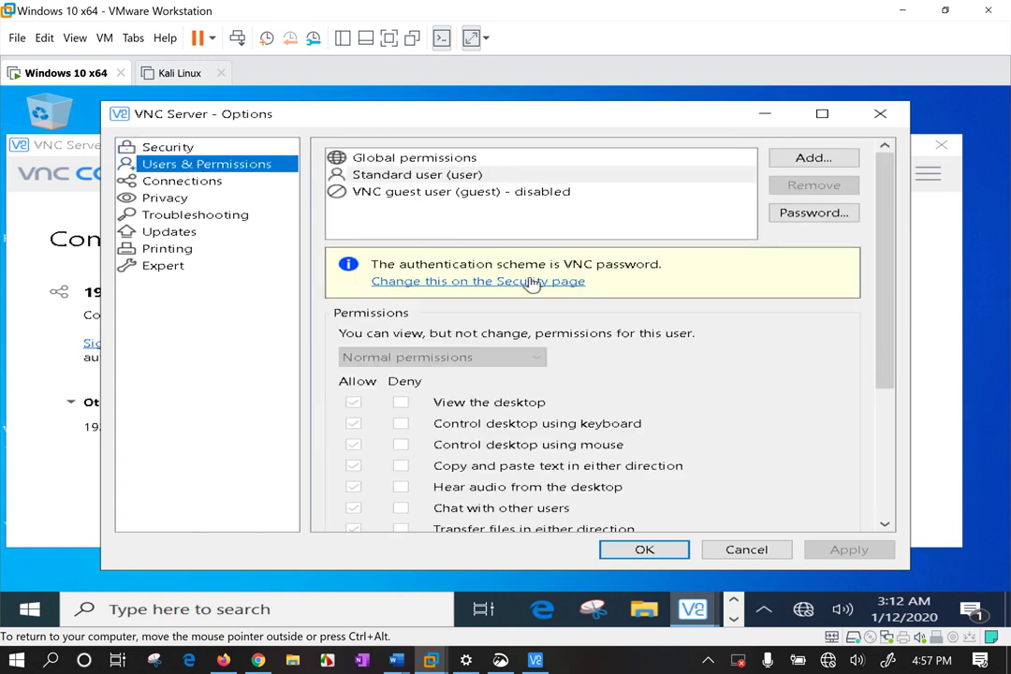
click(481, 161)
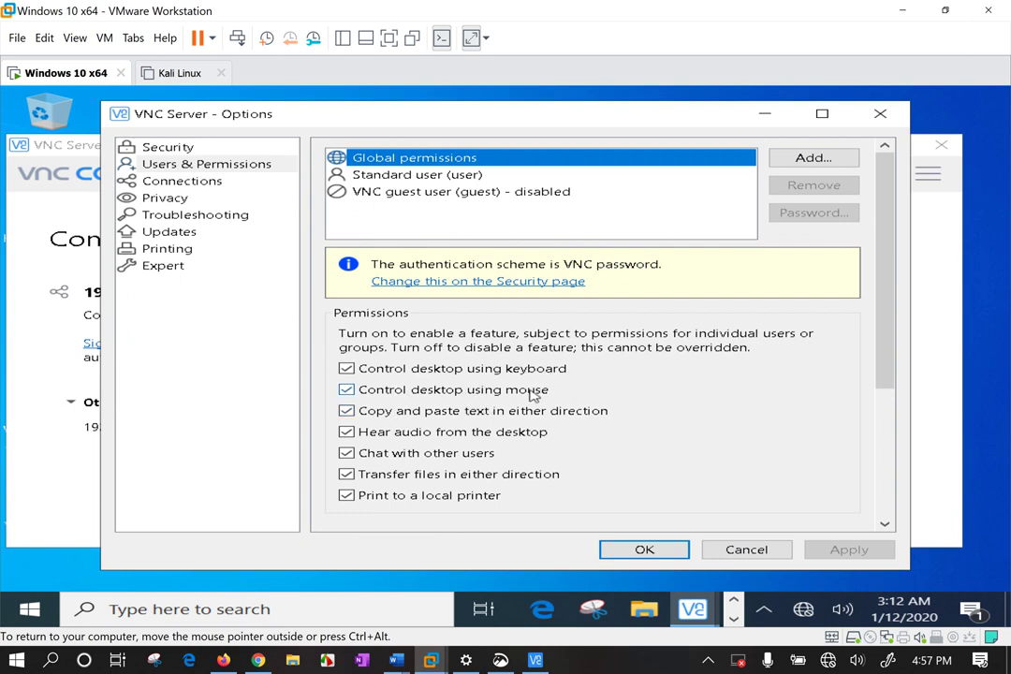
click(622, 412)
click(34, 174)
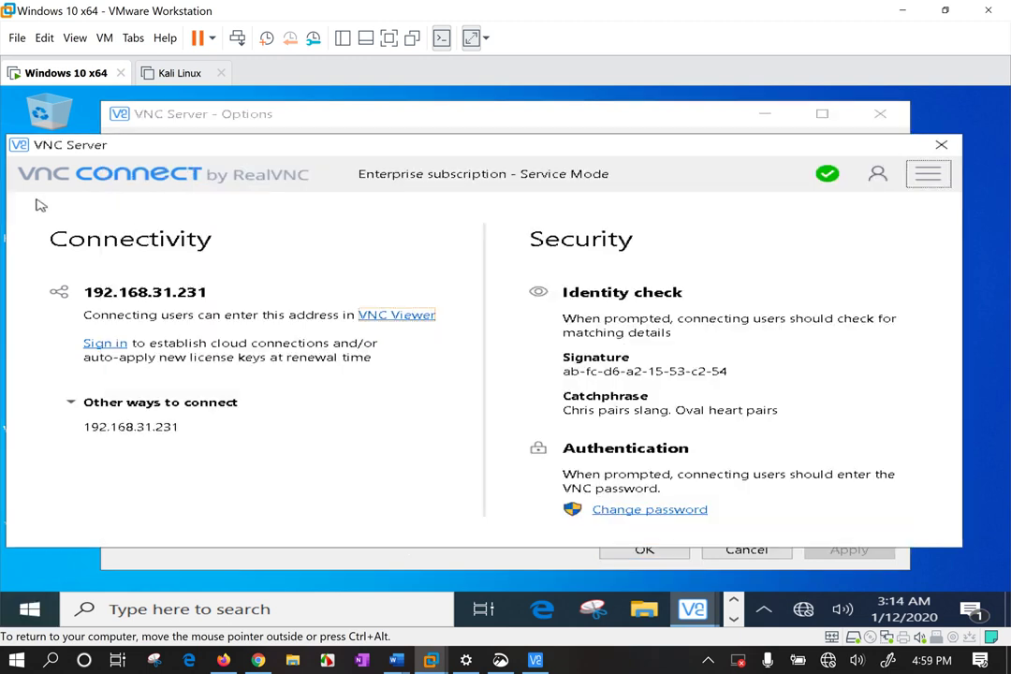
Stop VNC Server in the guest, confirming and granting administrator permission.
double_click(295, 228)
click(212, 234)
drag(314, 154, 336, 155)
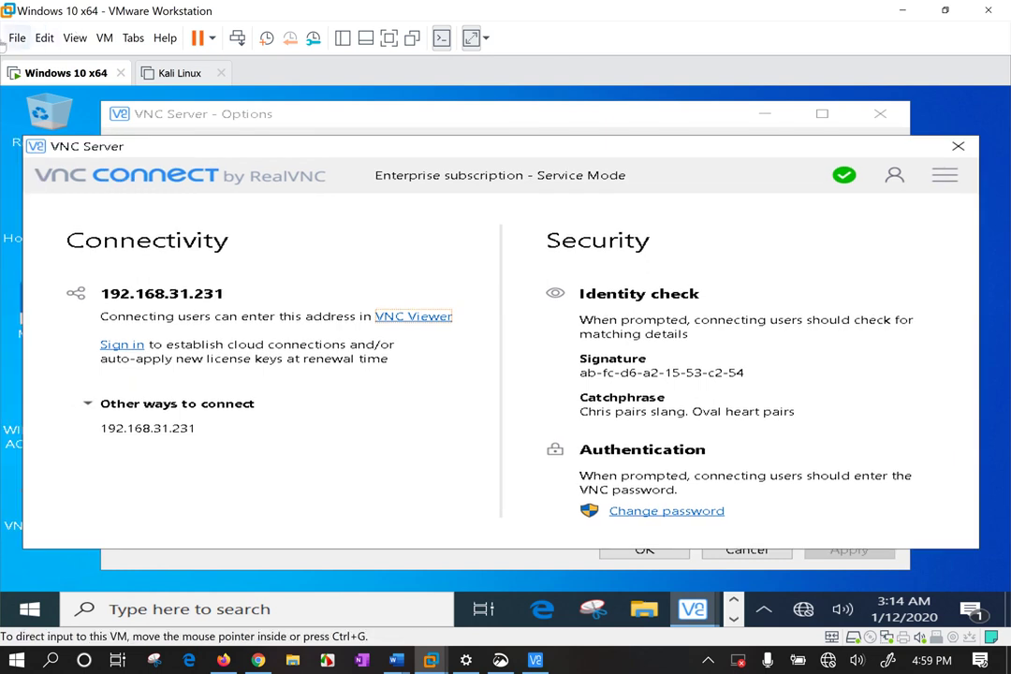
right_click(60, 68)
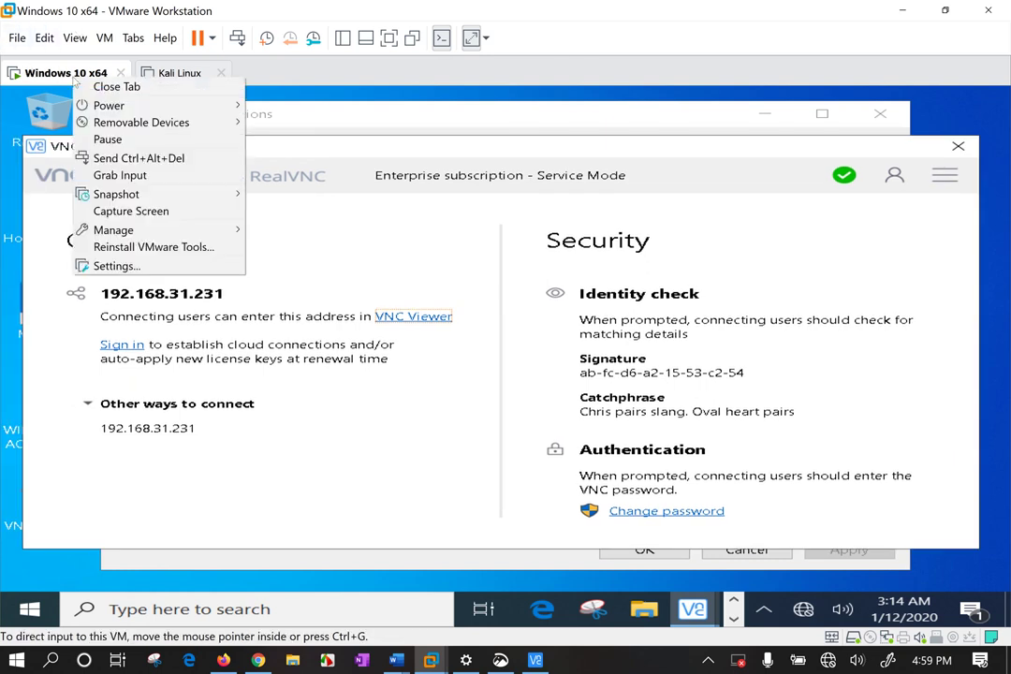
click(446, 441)
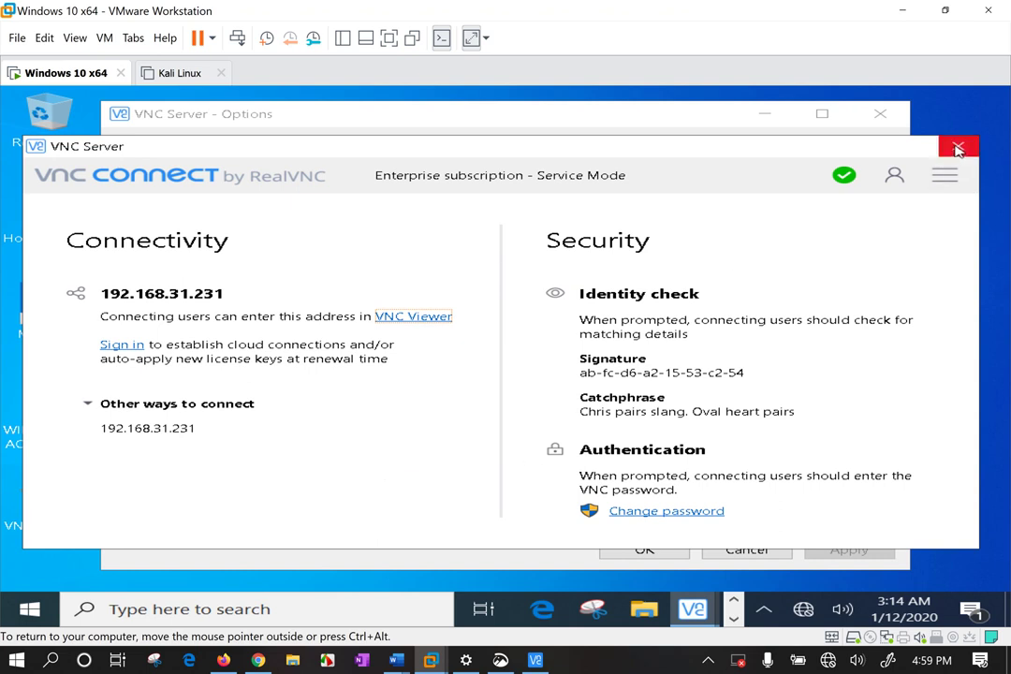
click(945, 176)
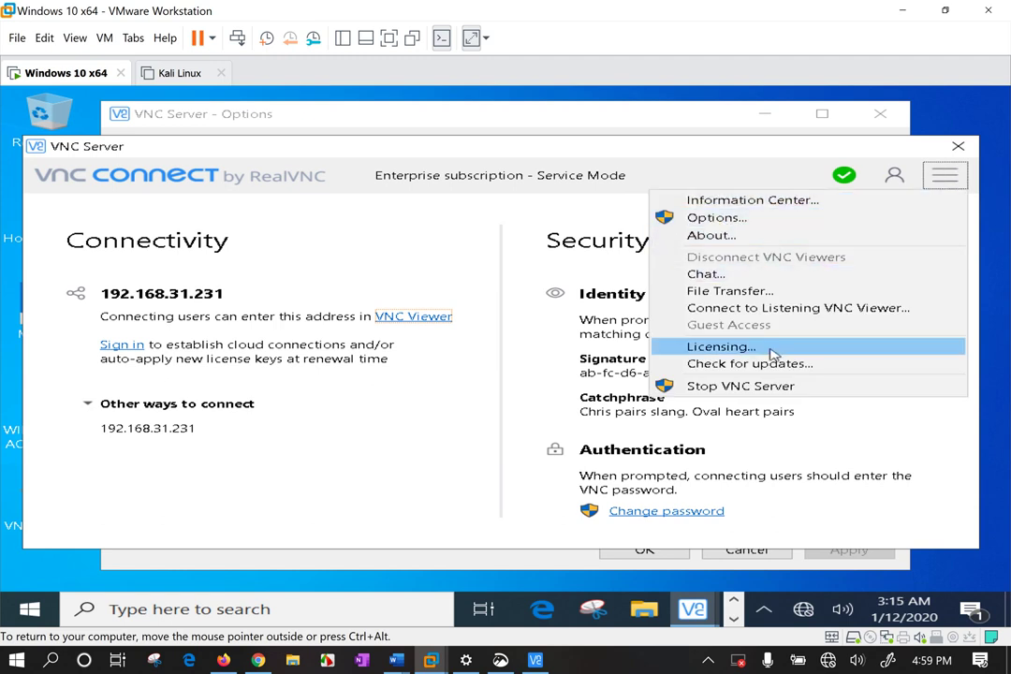
click(764, 389)
click(635, 387)
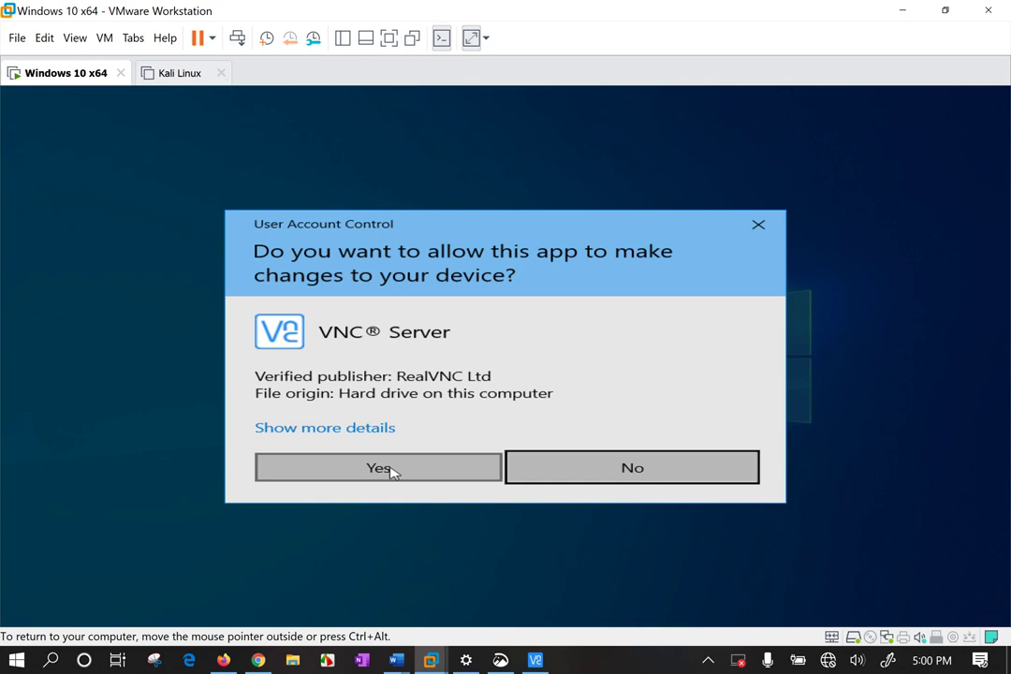
click(391, 469)
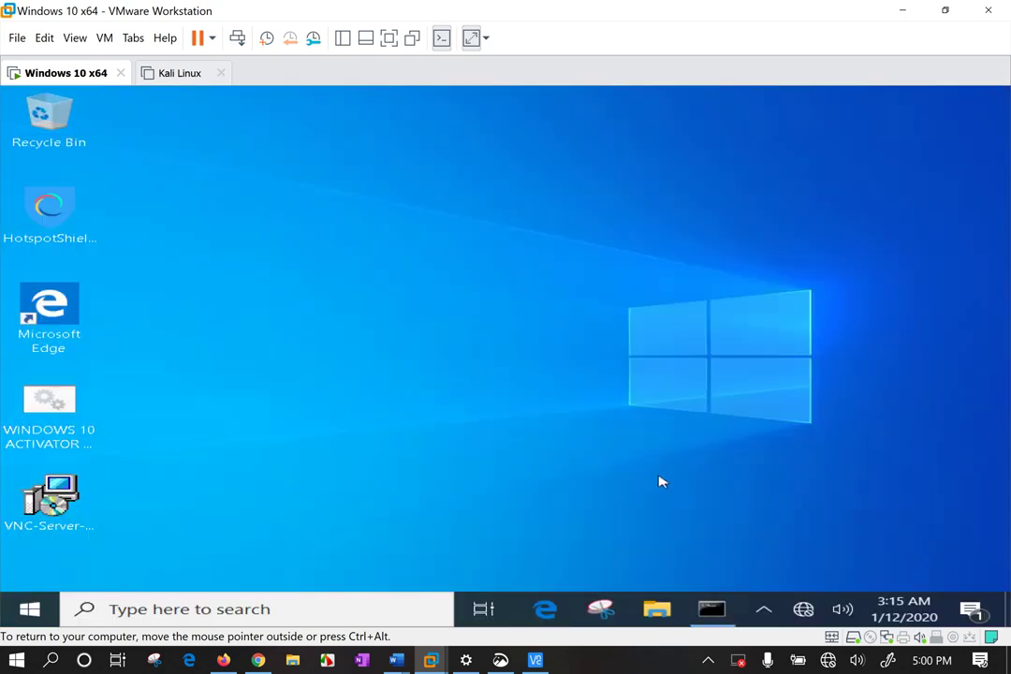
Check the guest's hidden tray icons, then open the Windows 10 x64 machine settings.
drag(517, 163, 905, 504)
click(764, 609)
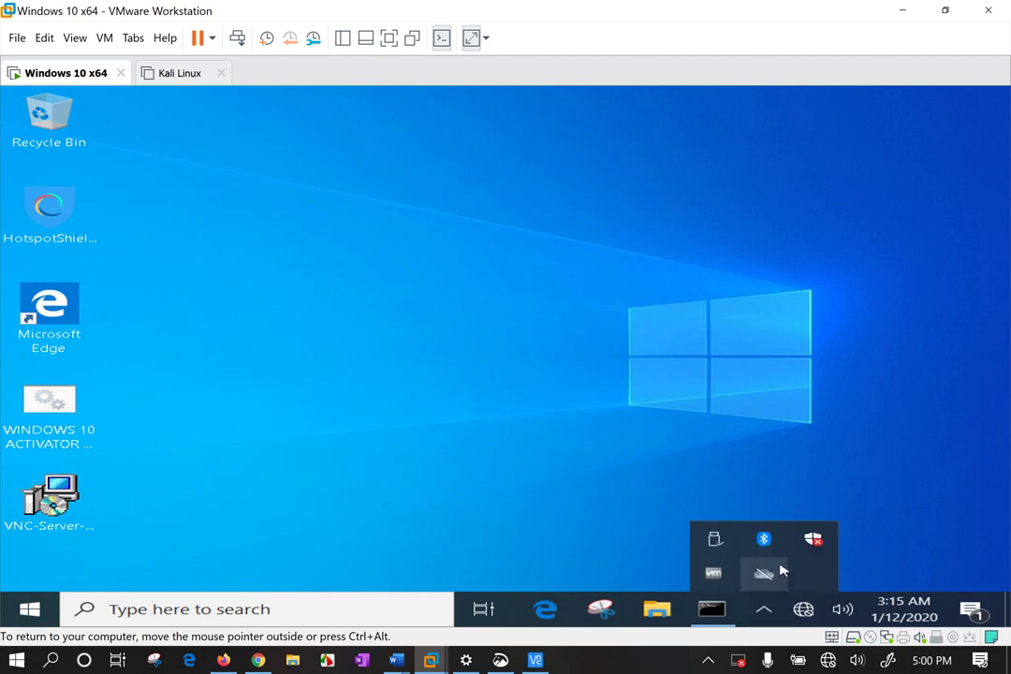
click(637, 273)
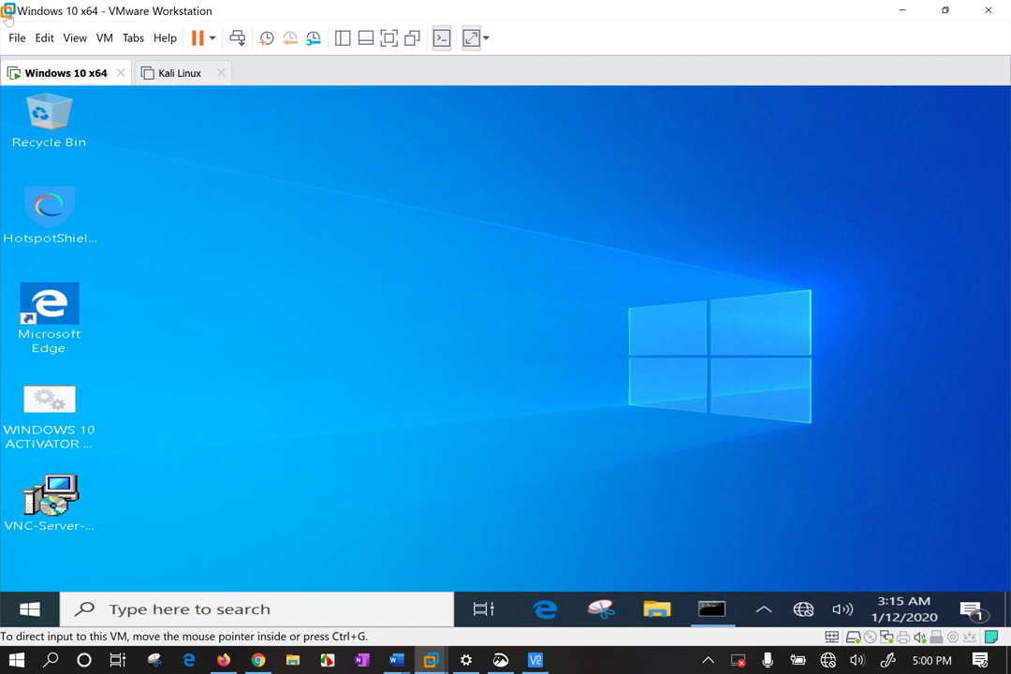
right_click(36, 72)
click(103, 265)
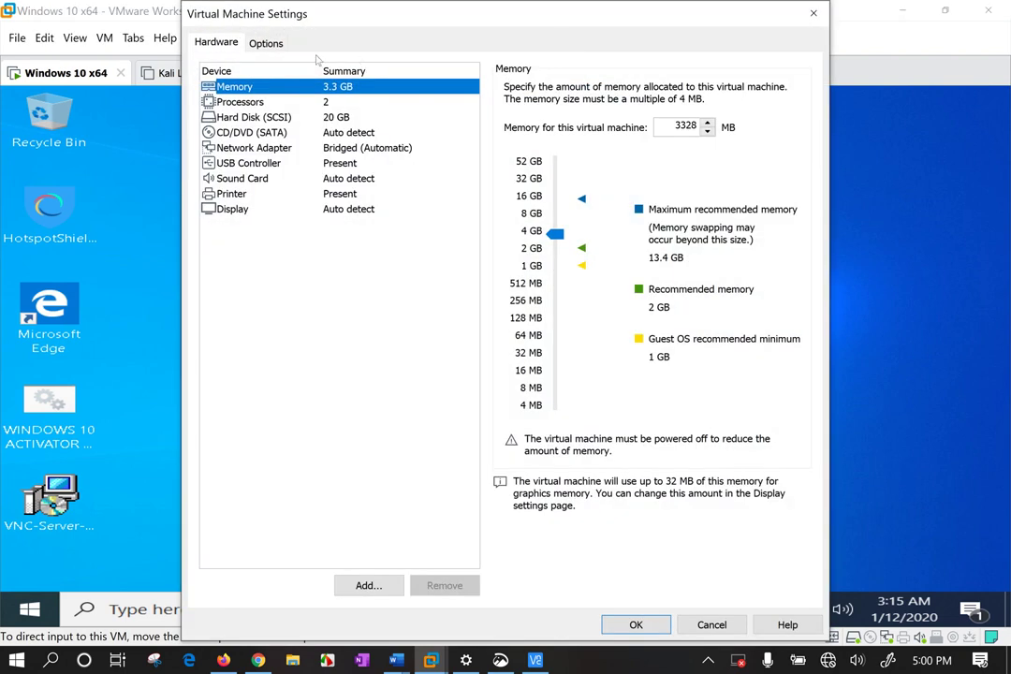
Check that Windows 10 x64 VNC Connections uses port 5900, close settings, and minimise VMware.
click(266, 43)
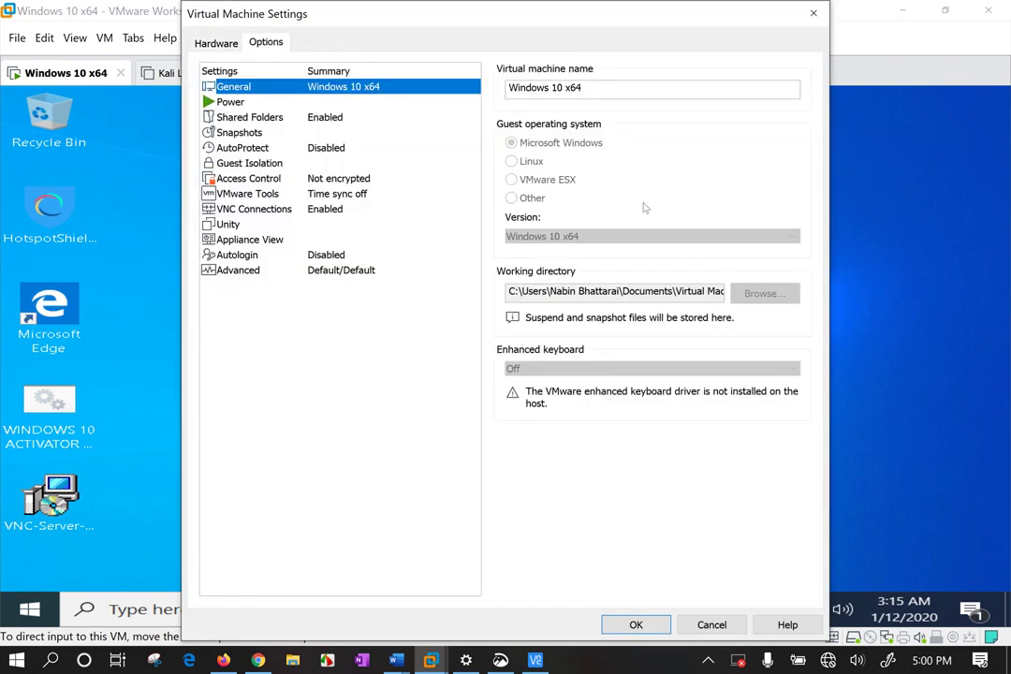
click(269, 209)
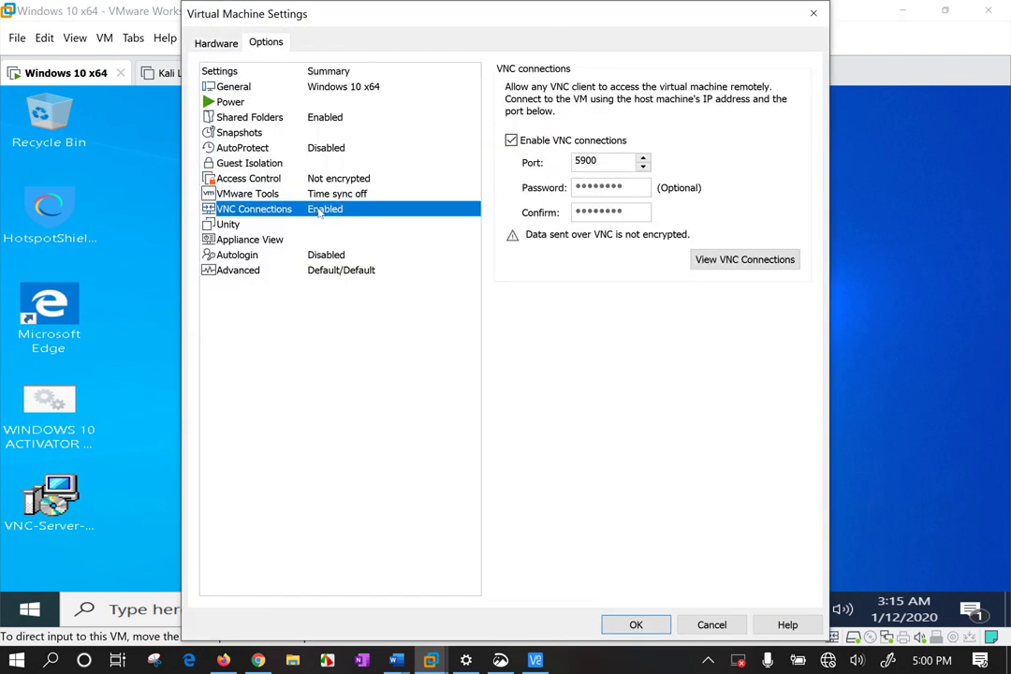
double_click(602, 164)
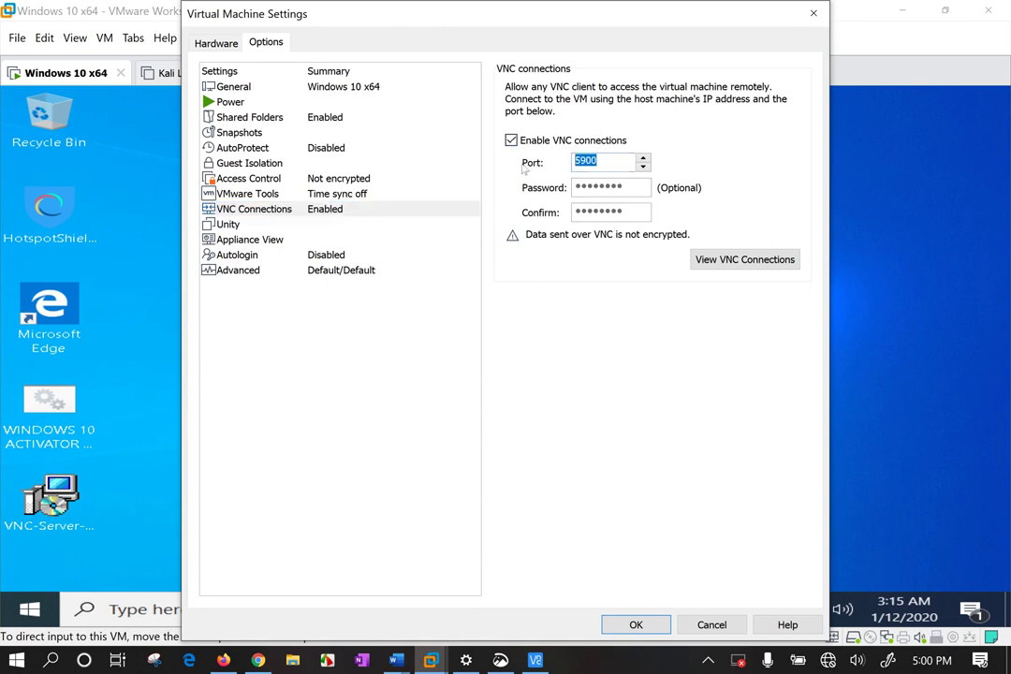
click(814, 13)
click(907, 9)
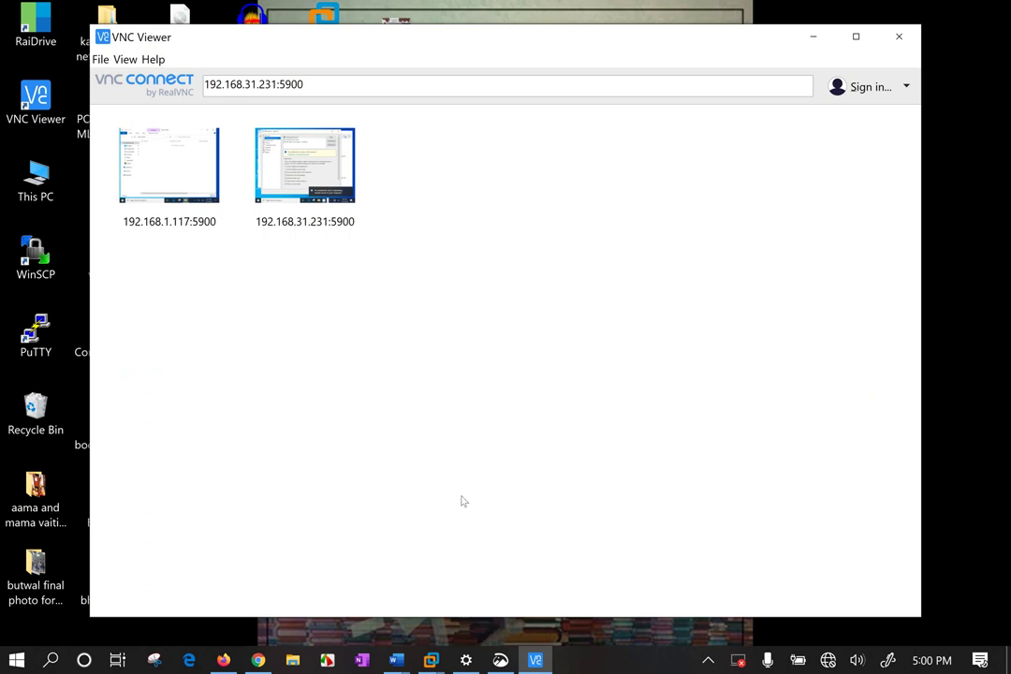
Run ipconfig in a command prompt and copy the Wi-Fi IPv4 address 192.168.31.128.
key(super+r)
text(cmd)
key(Return)
text(ipcon)
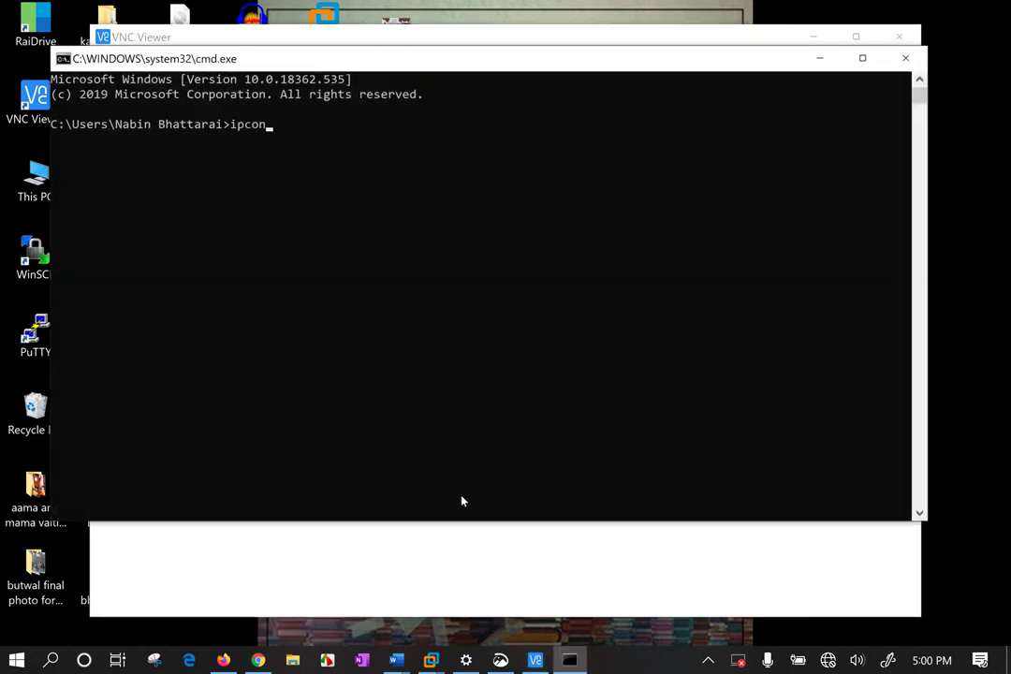
text(fig)
key(Return)
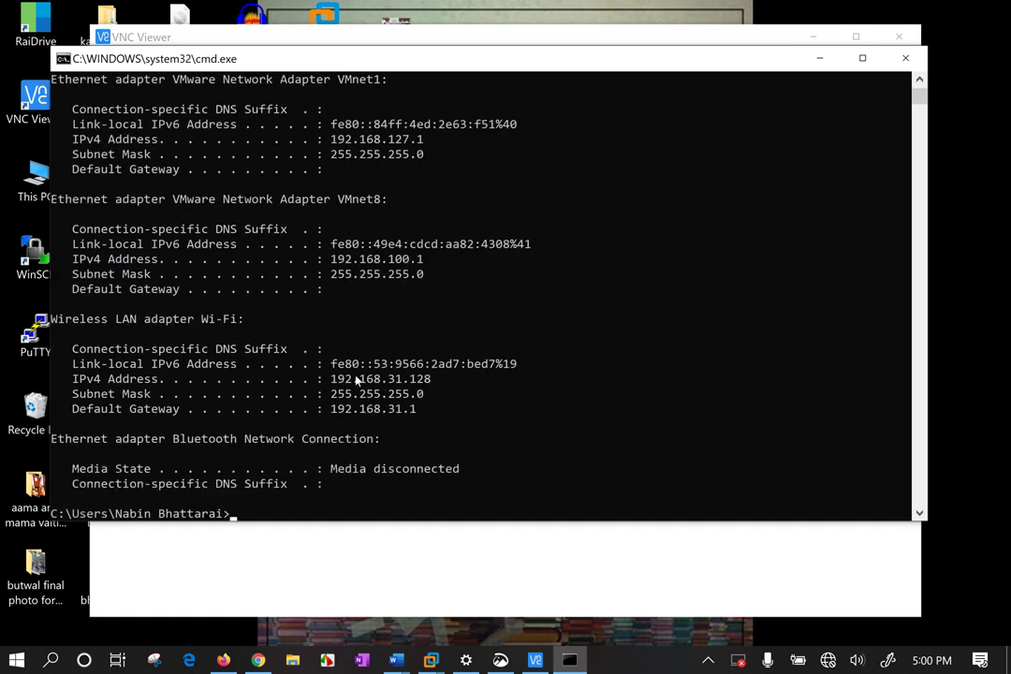
drag(331, 379, 432, 378)
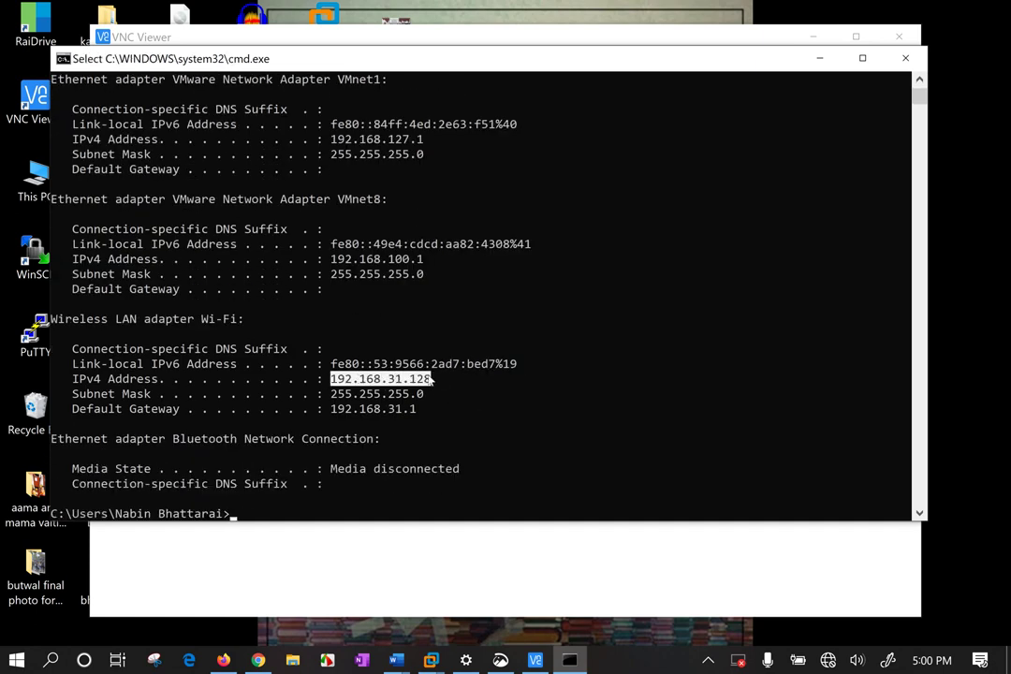
right_click(431, 378)
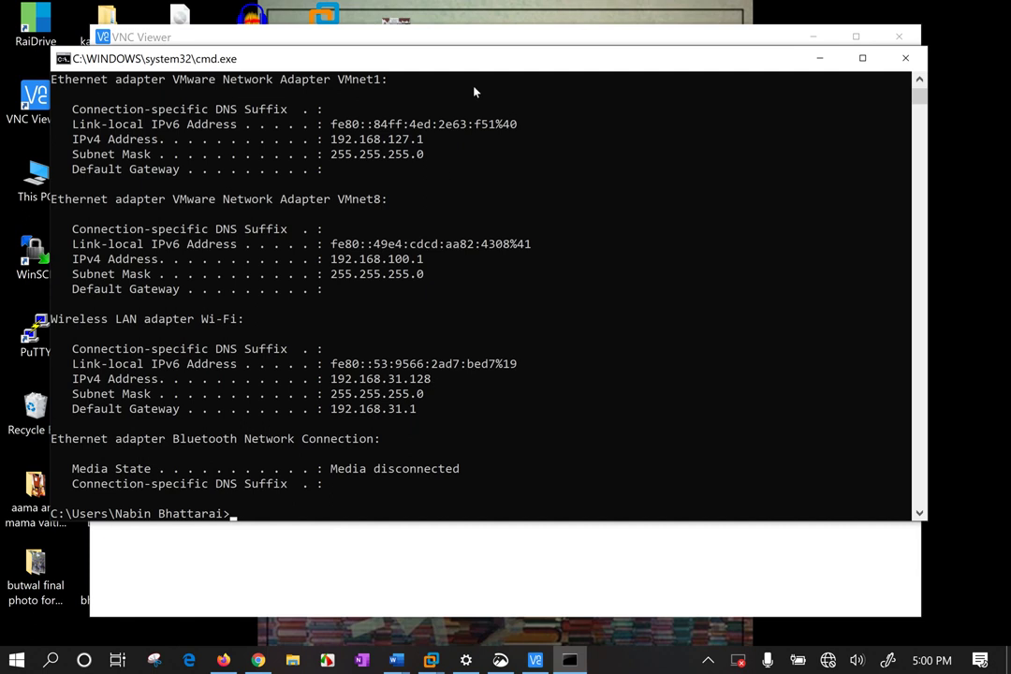
Connect VNC Viewer to 192.168.31.128:5900, then switch back to the Windows 10 x64 VM.
click(474, 37)
click(347, 88)
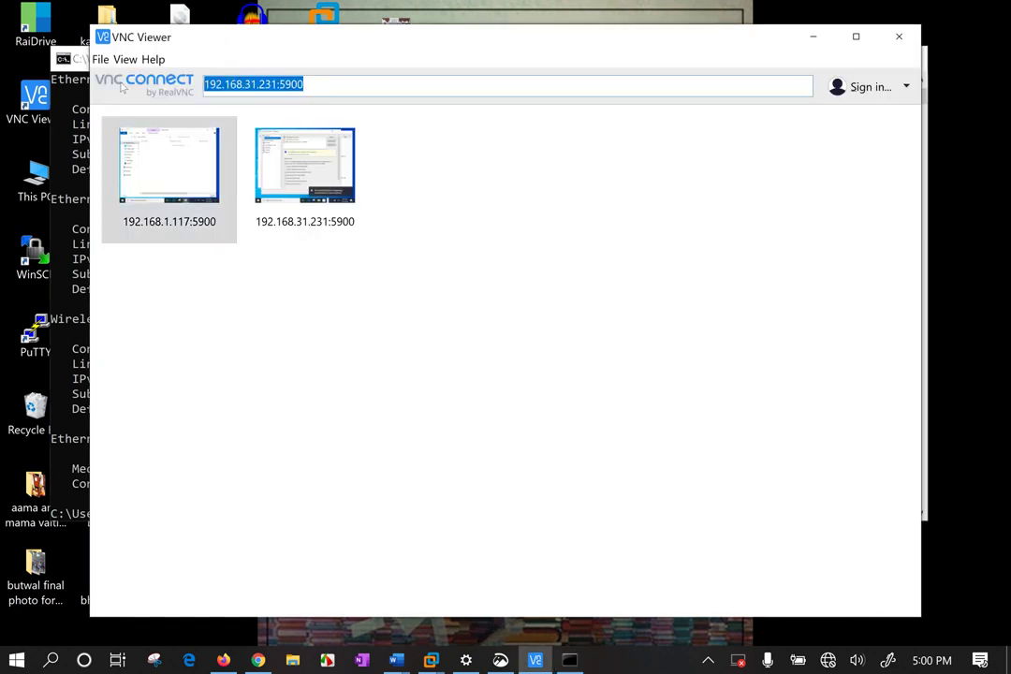
text(192.168.31.128)
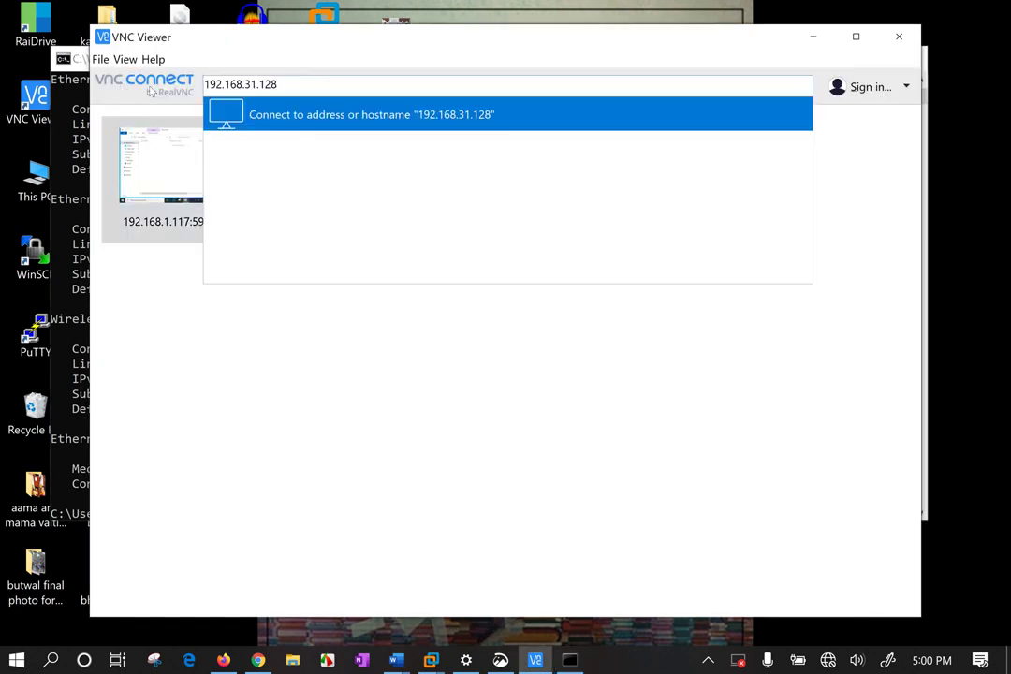
text(:5900)
key(Return)
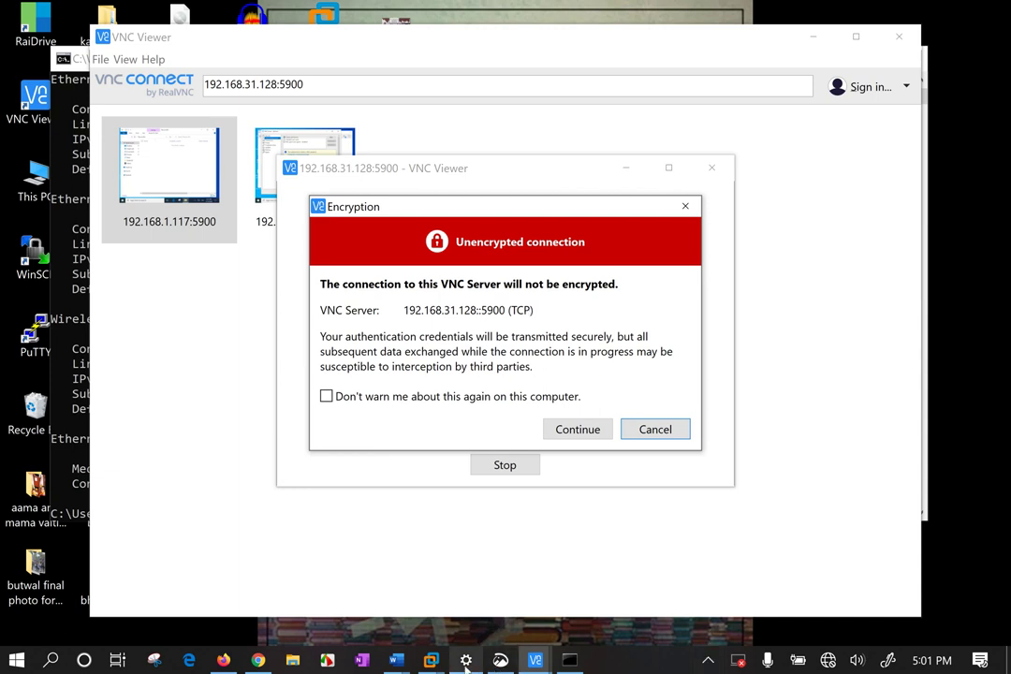
click(431, 660)
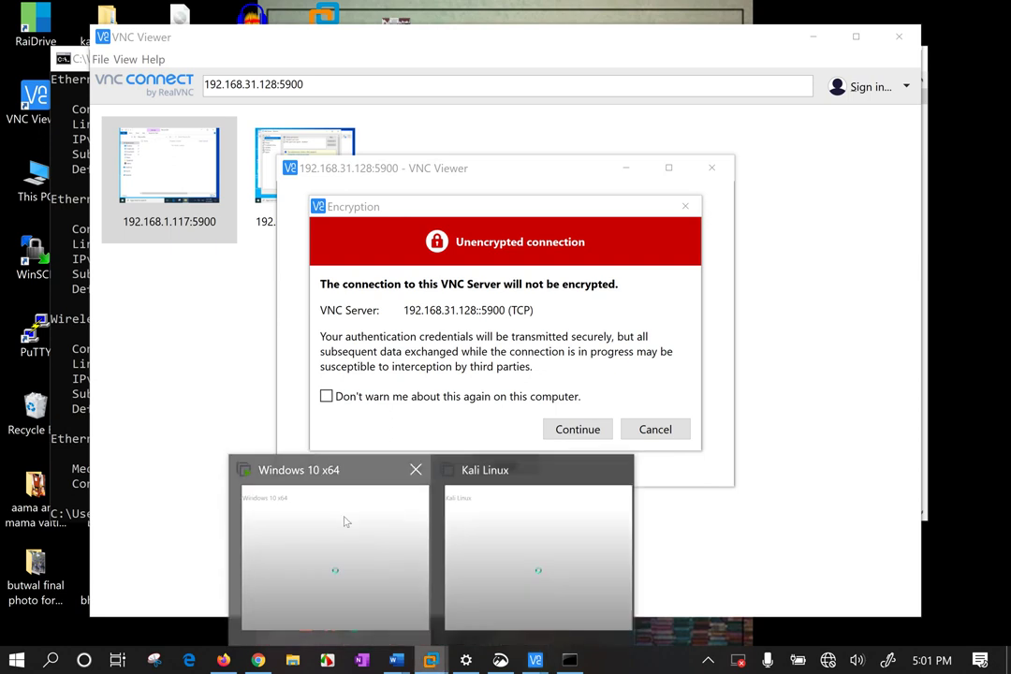
click(345, 524)
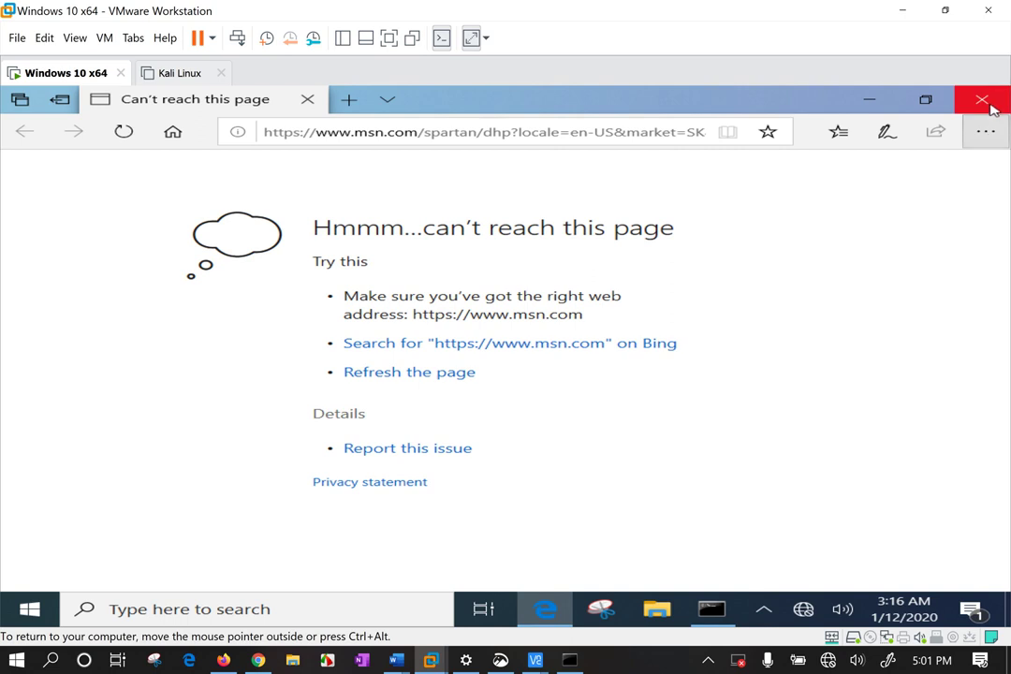
Close Edge in the guest and open the Kali Linux machine's VNC Connections settings.
click(984, 99)
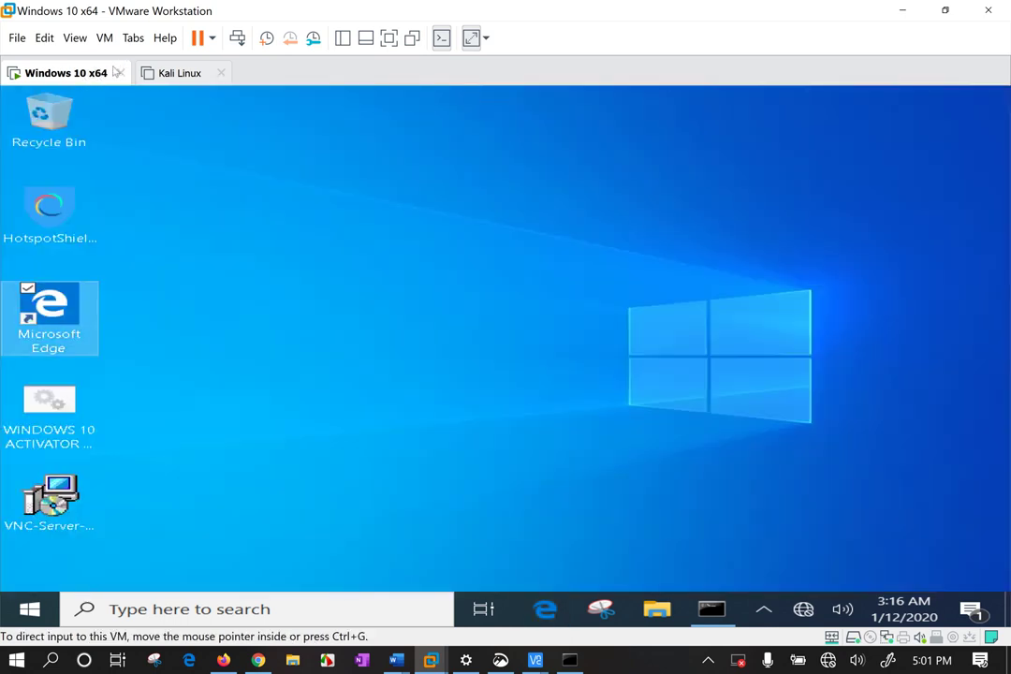
click(171, 75)
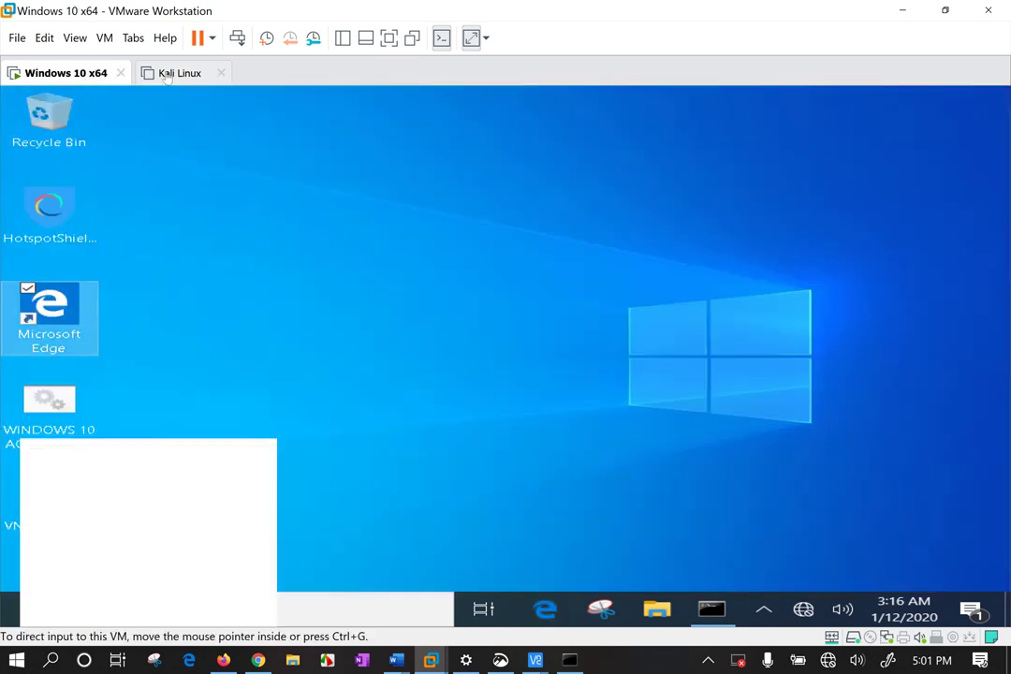
right_click(166, 78)
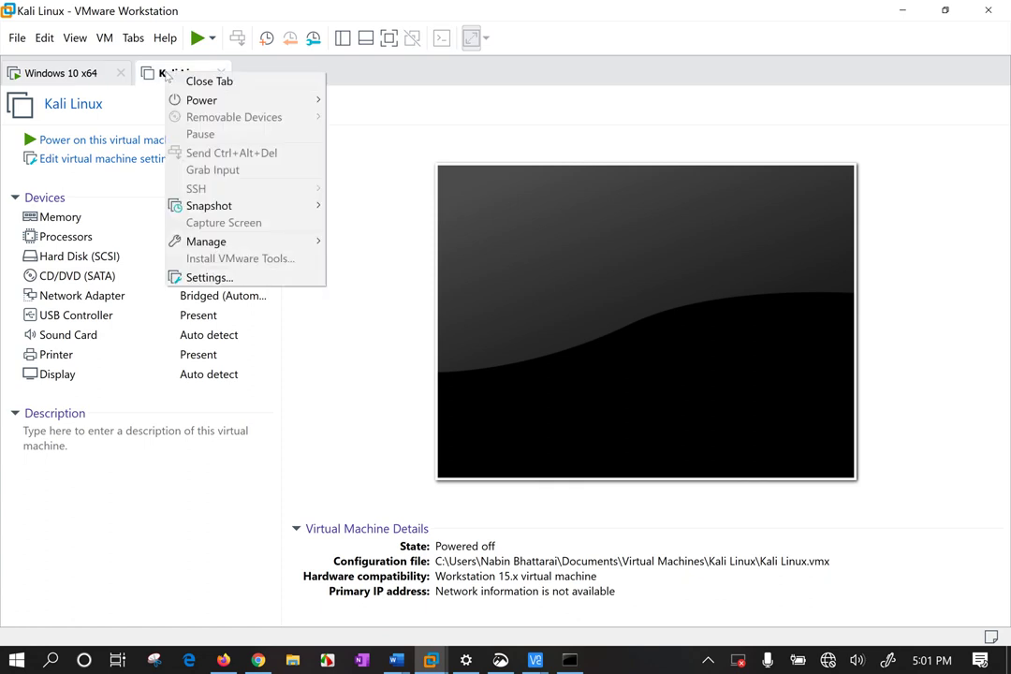
click(223, 277)
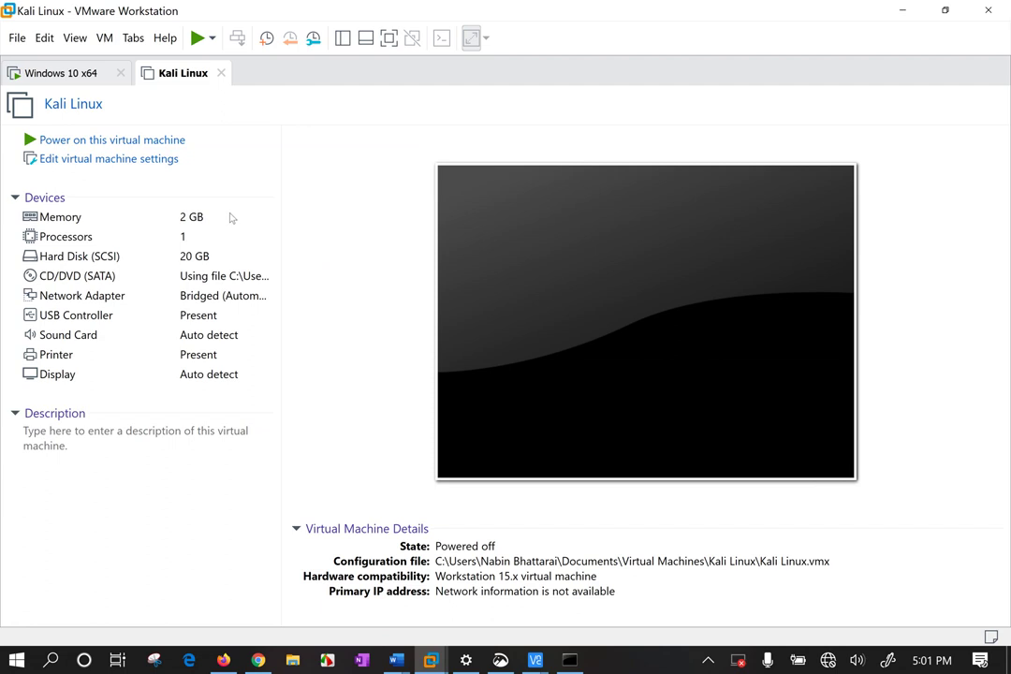
double_click(232, 217)
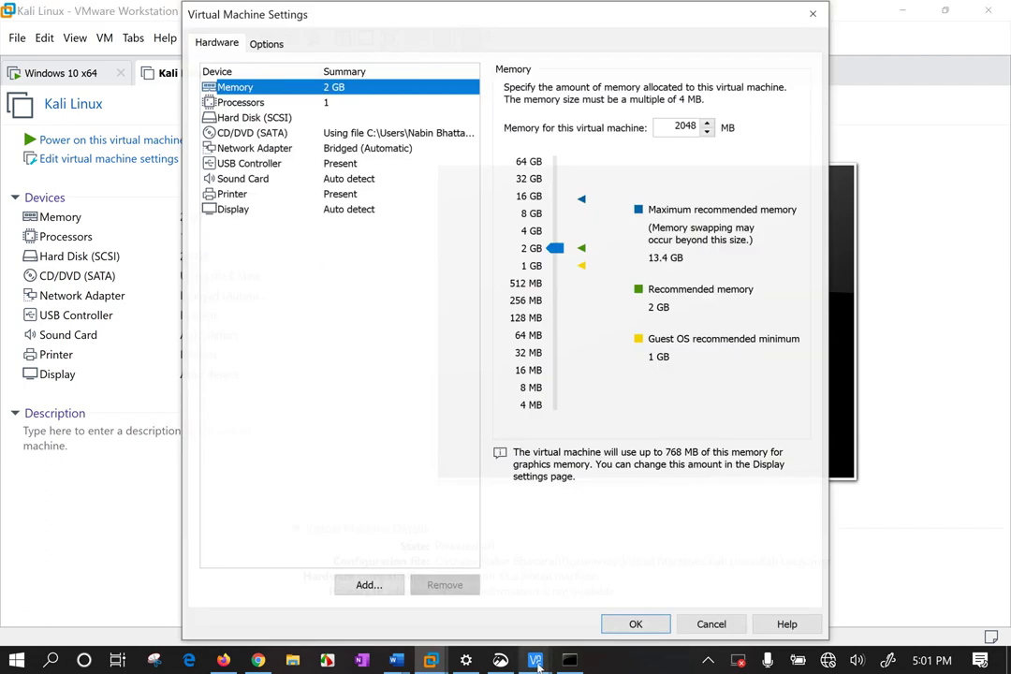
click(271, 43)
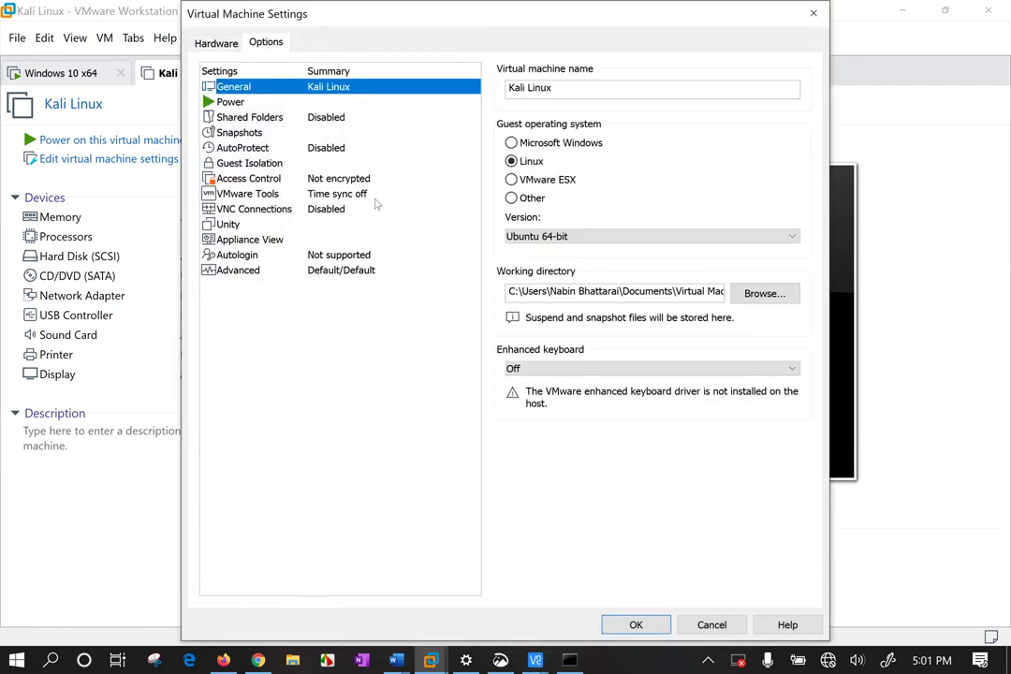
click(281, 209)
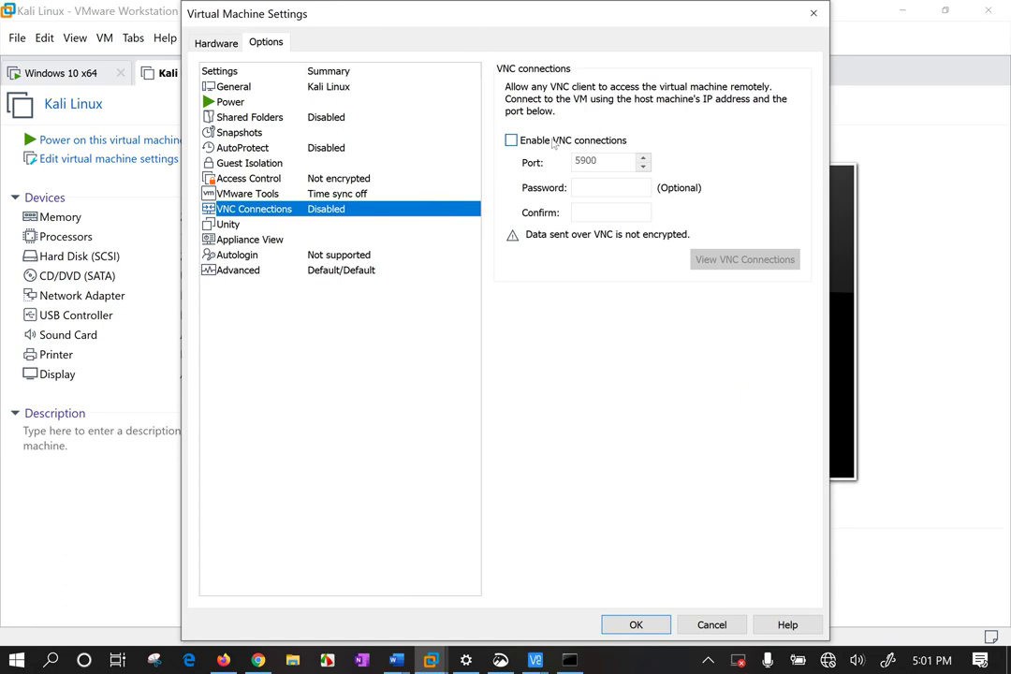
Enable VNC on port 5901 with a confirmed password, save, and power on Kali Linux.
click(512, 140)
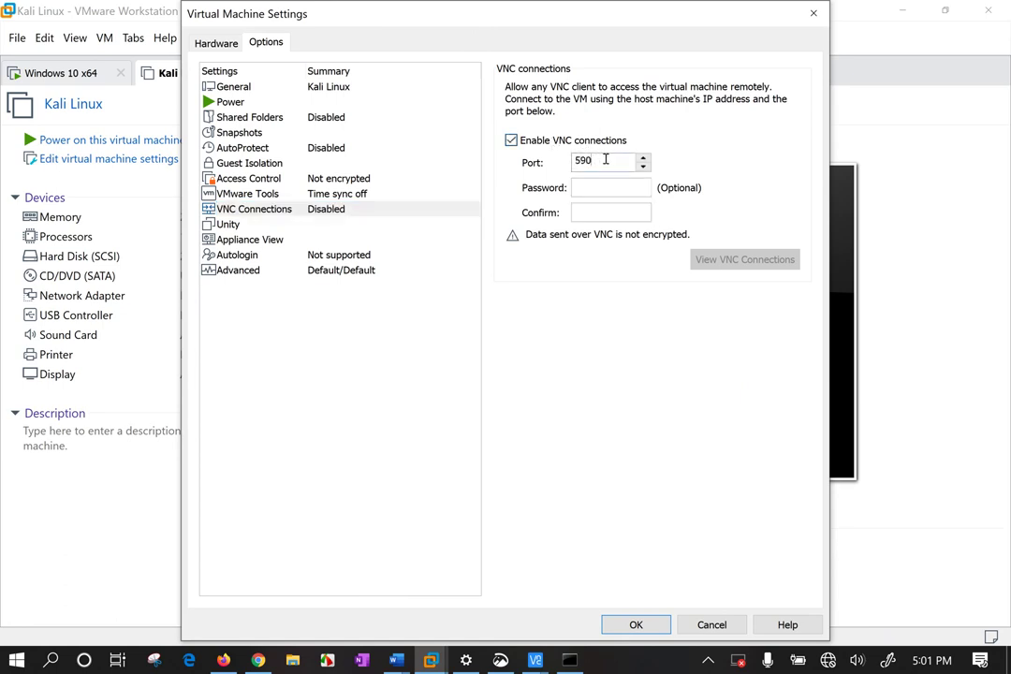
text(1)
click(604, 192)
text(******)
key(Tab)
text(******)
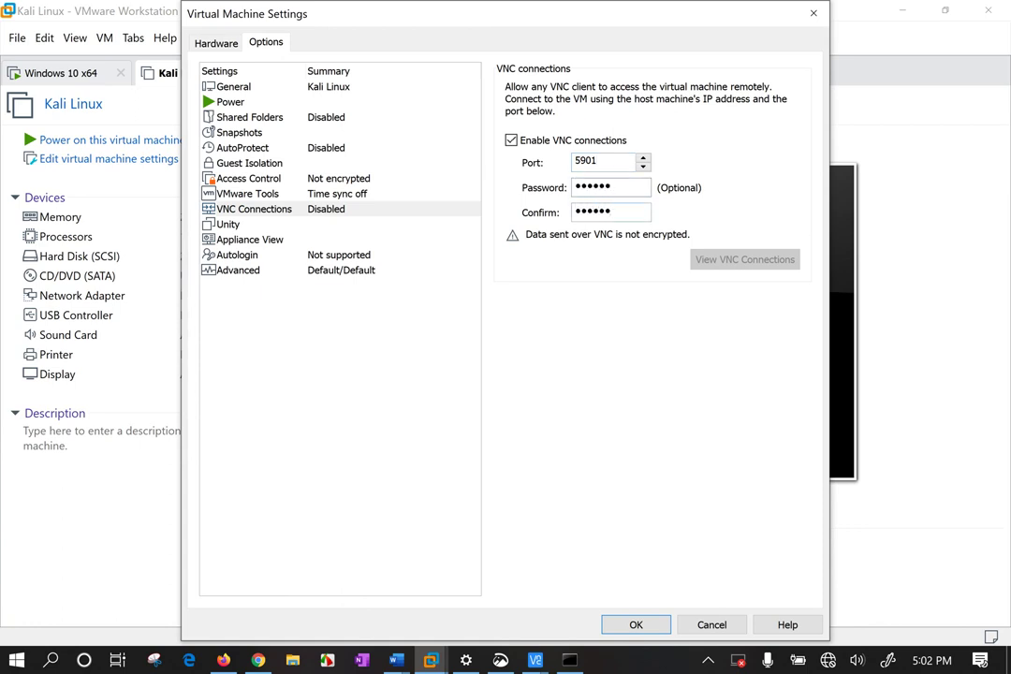
click(652, 620)
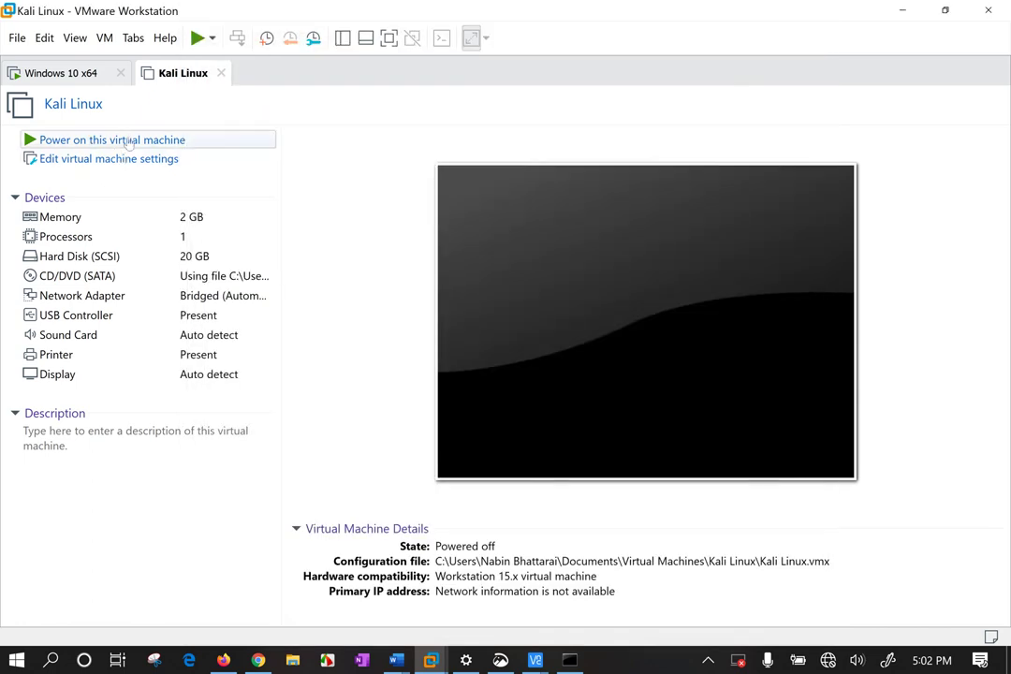
click(128, 141)
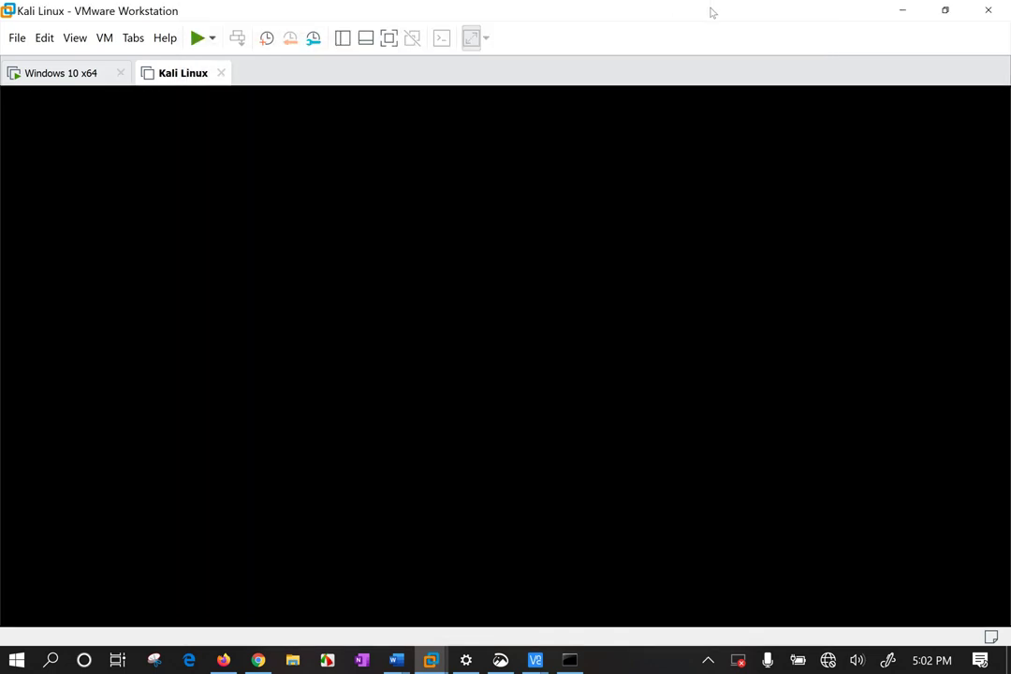
Connect to 192.168.31.128:5901, accepting the unencrypted warning and entering the VNC password.
click(907, 10)
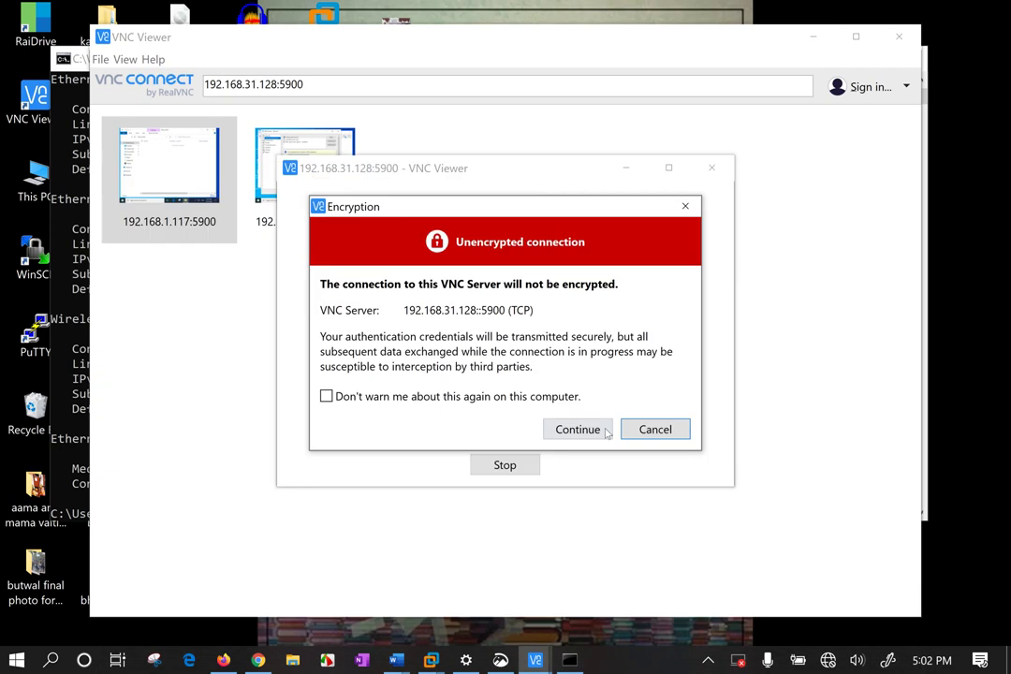
key(Escape)
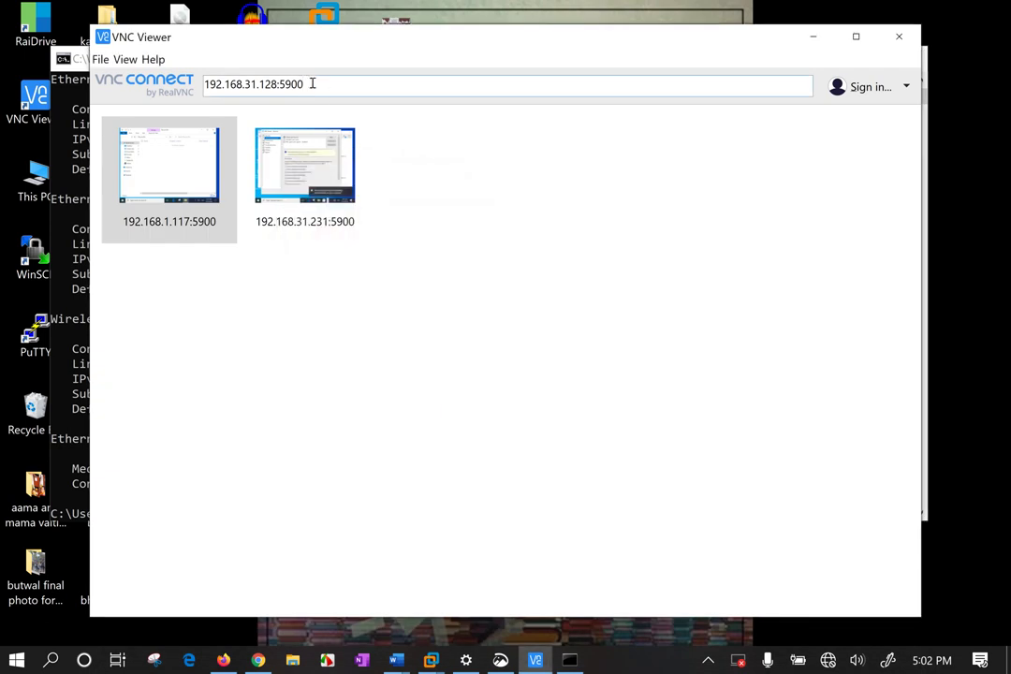
click(312, 84)
key(BackSpace)
text(1)
key(Escape)
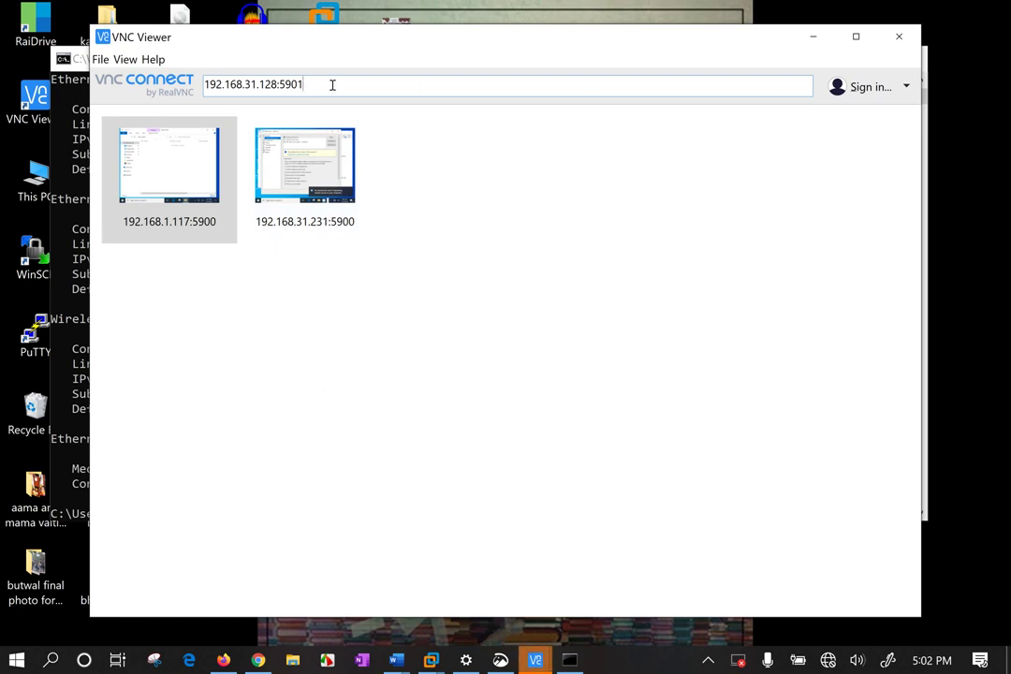
drag(323, 45, 317, 39)
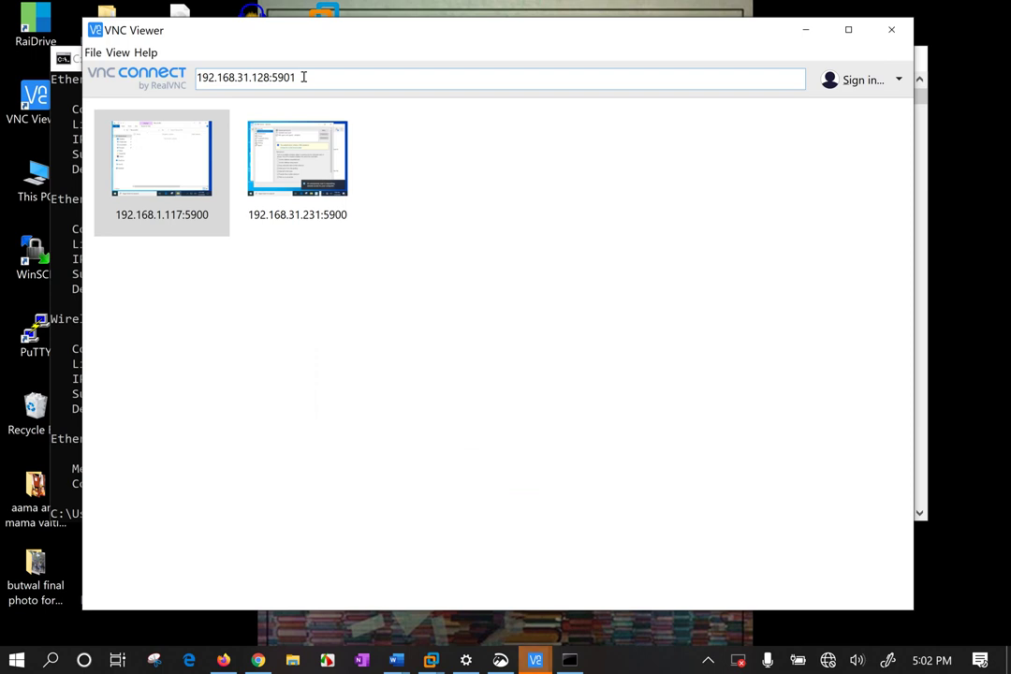
key(Return)
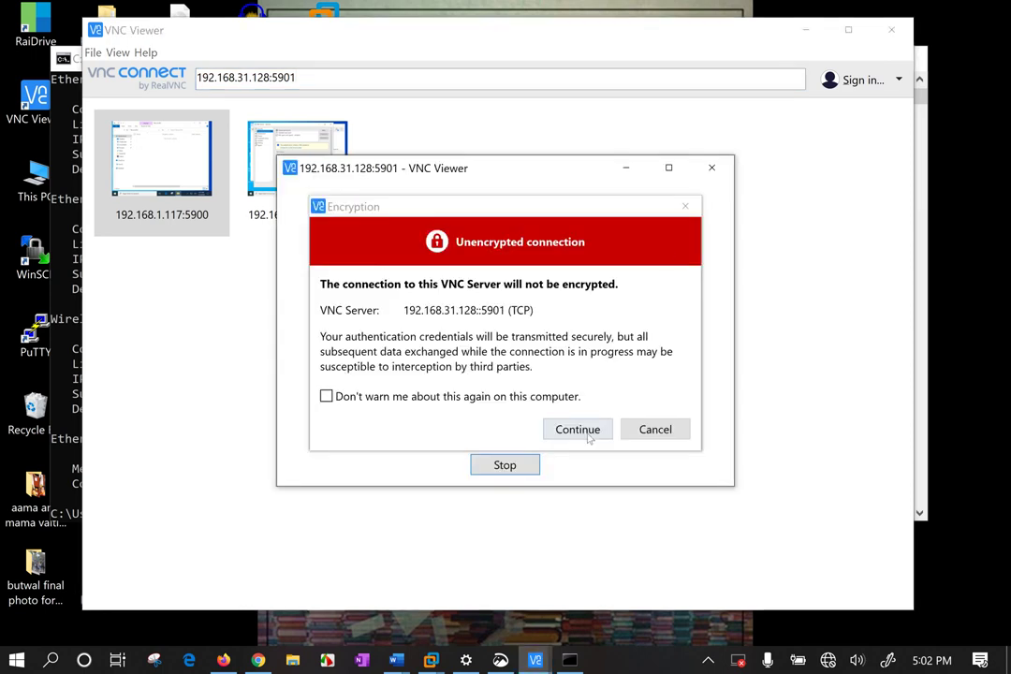
click(581, 431)
text(•••••••)
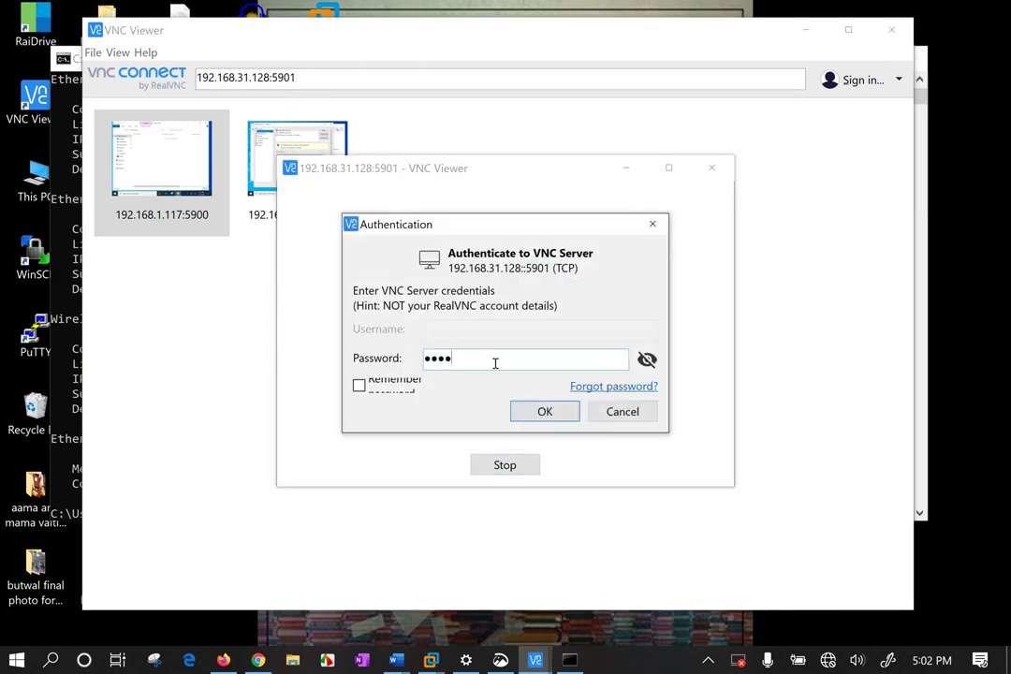
key(Return)
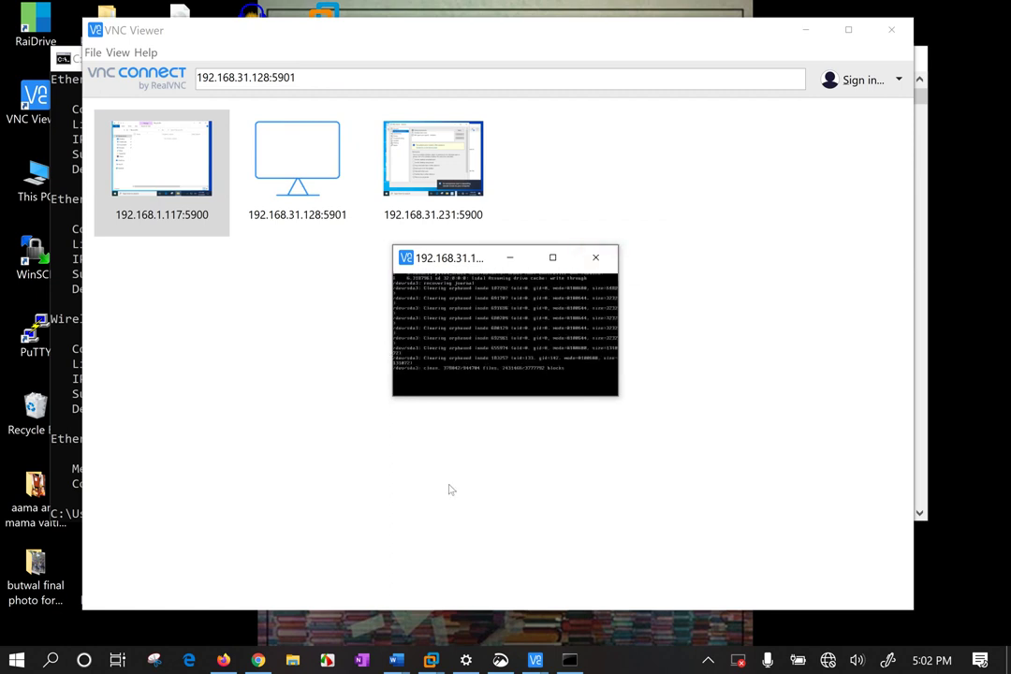
Enlarge the session, try actual size and full screen, then close the Kali session.
drag(392, 398, 66, 618)
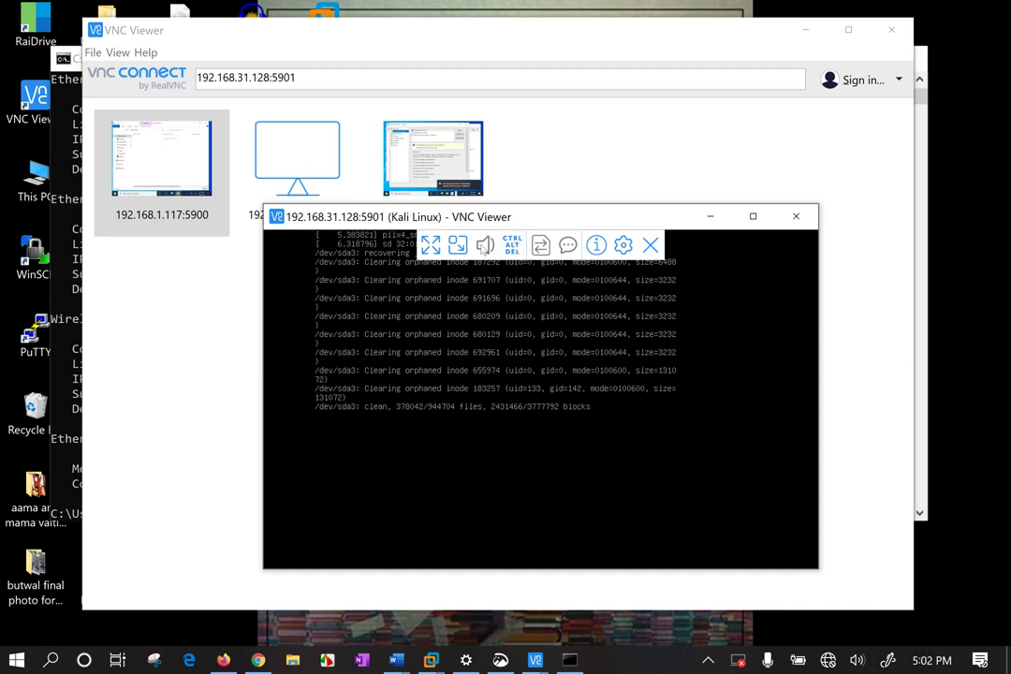
click(457, 244)
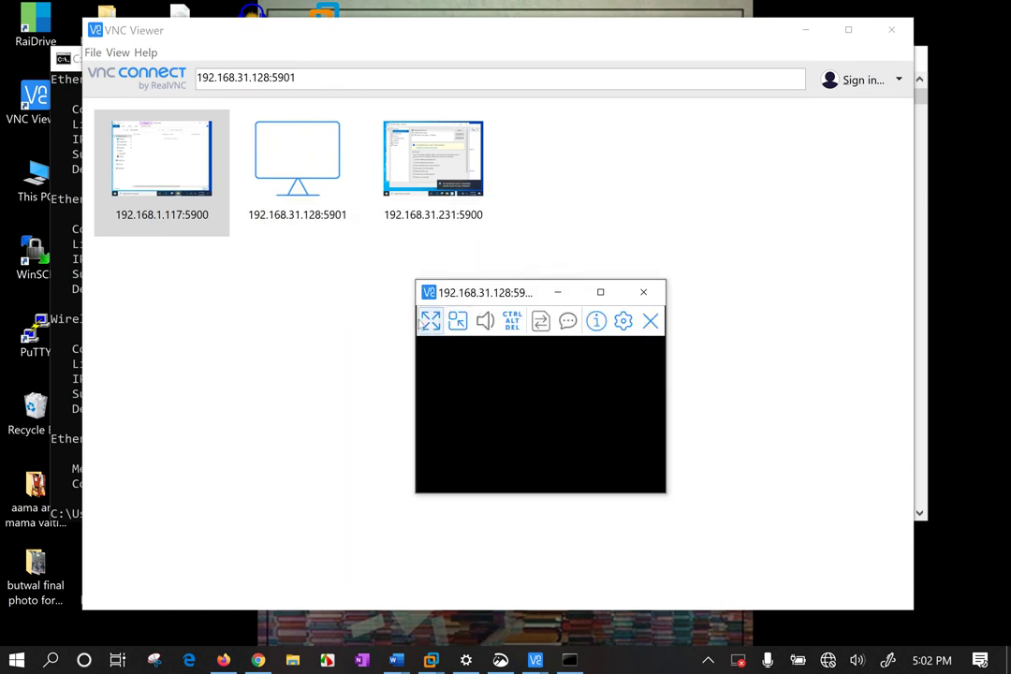
click(429, 320)
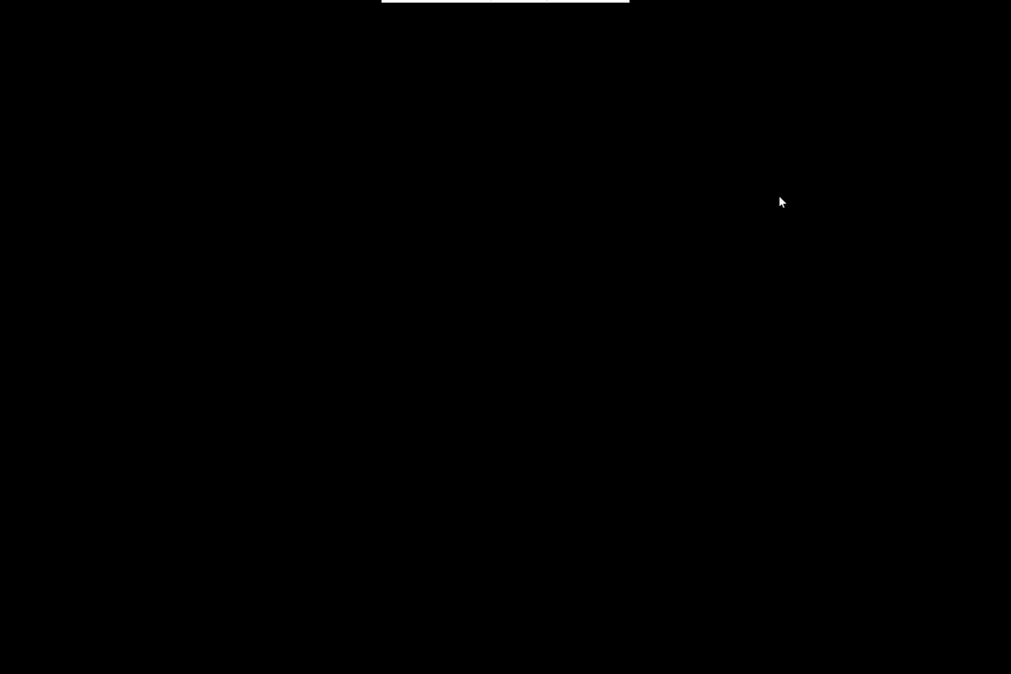
mouse_move(558, 3)
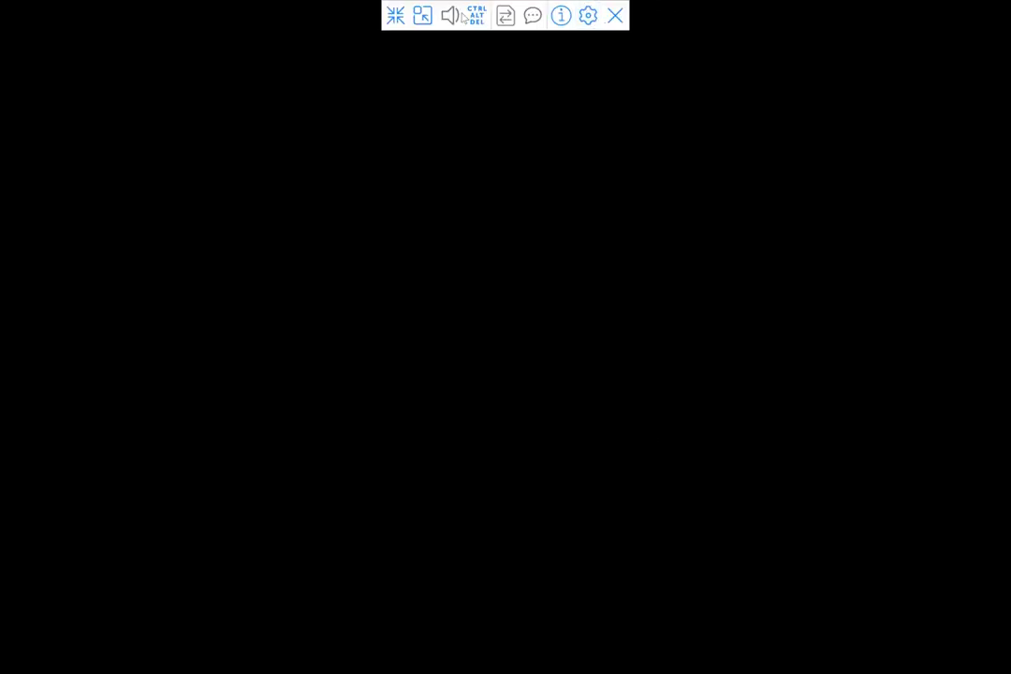
click(396, 15)
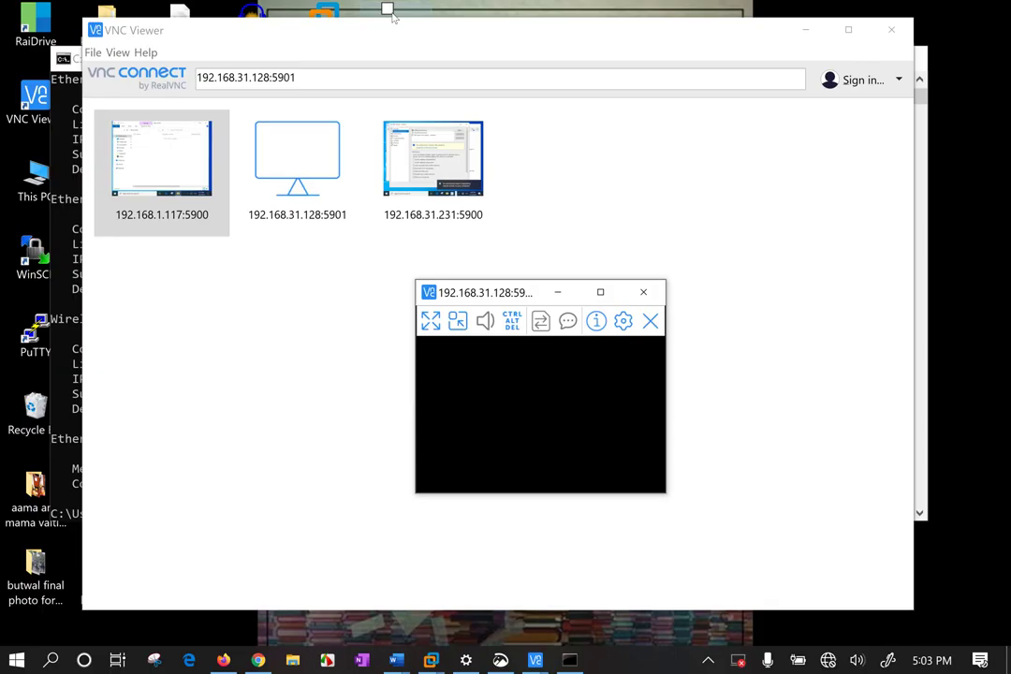
click(647, 293)
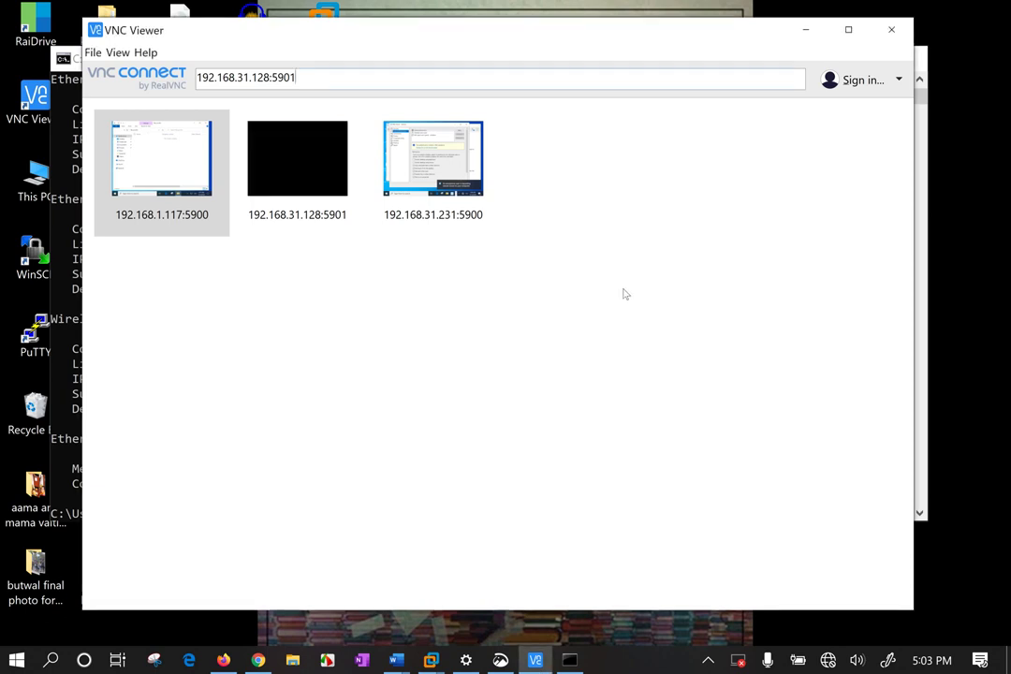
click(296, 77)
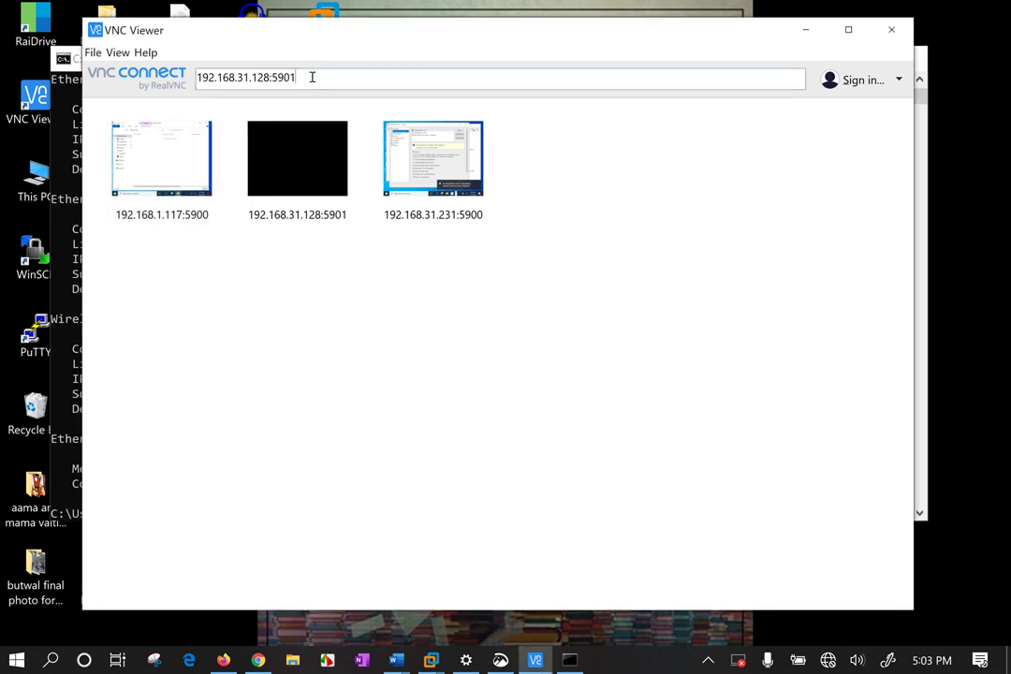
Bring up the Kali Linux VM and enter the username root at the login prompt.
mouse_move(430, 660)
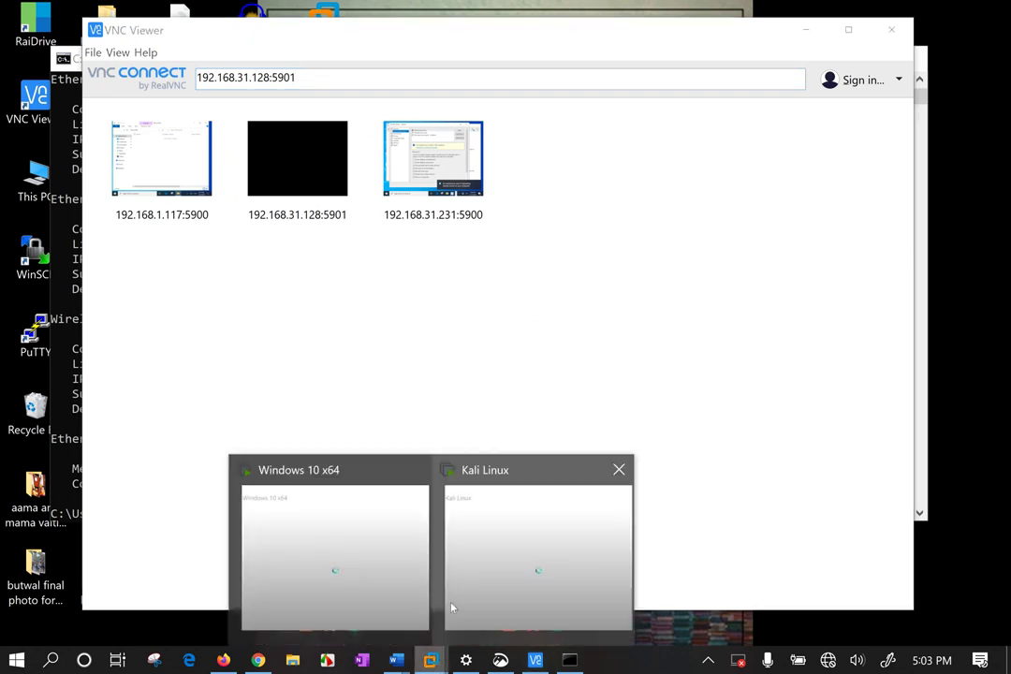
click(503, 546)
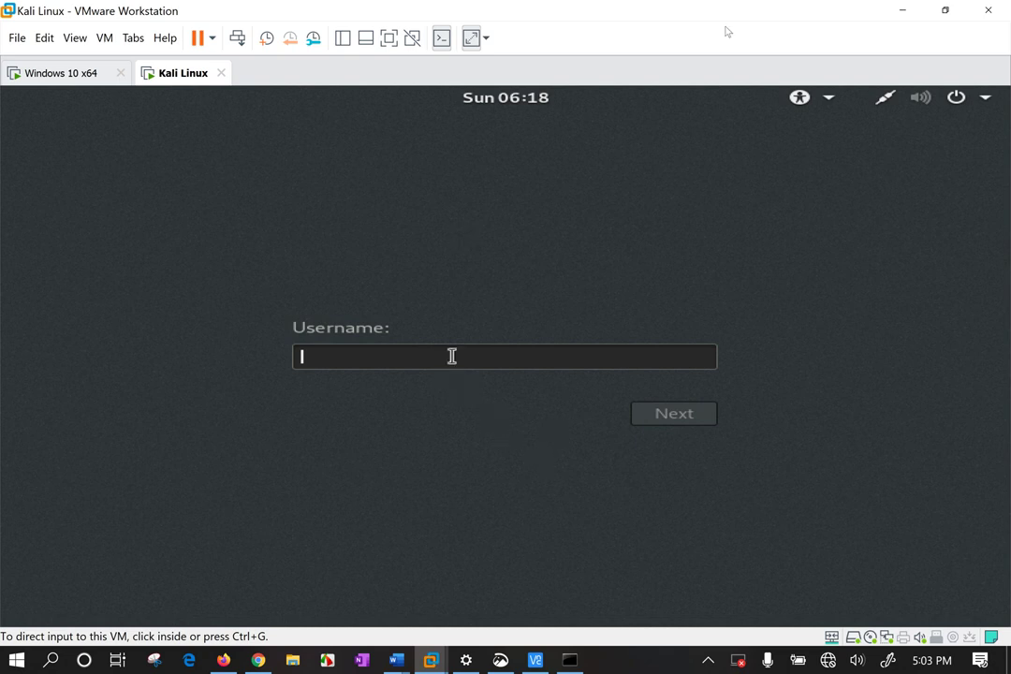
text(root)
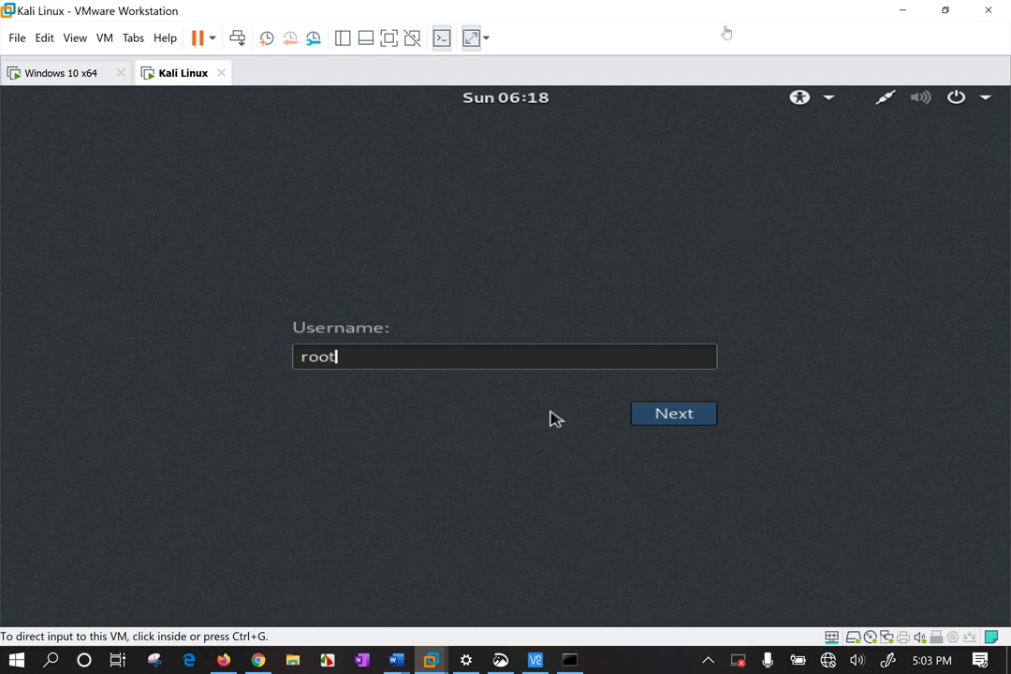
text(tt)
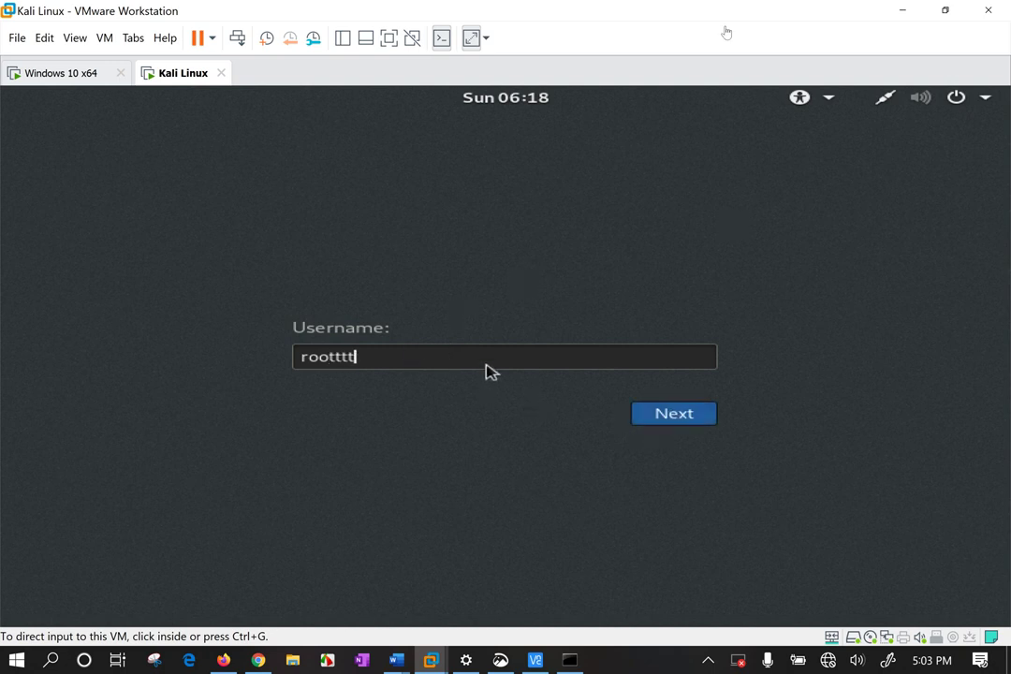
key(BackSpace)
key(BackSpace)
key(BackSpace)
text(ot)
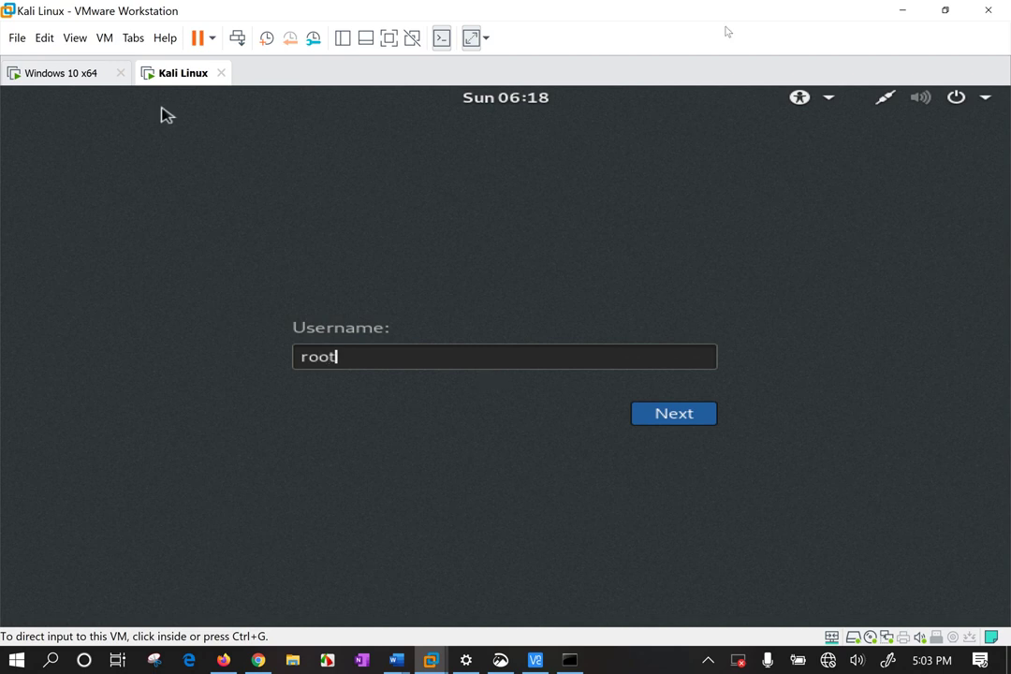
key(Return)
Try the root account's password, then cancel the failed sign-in and return to the username prompt.
key(Return)
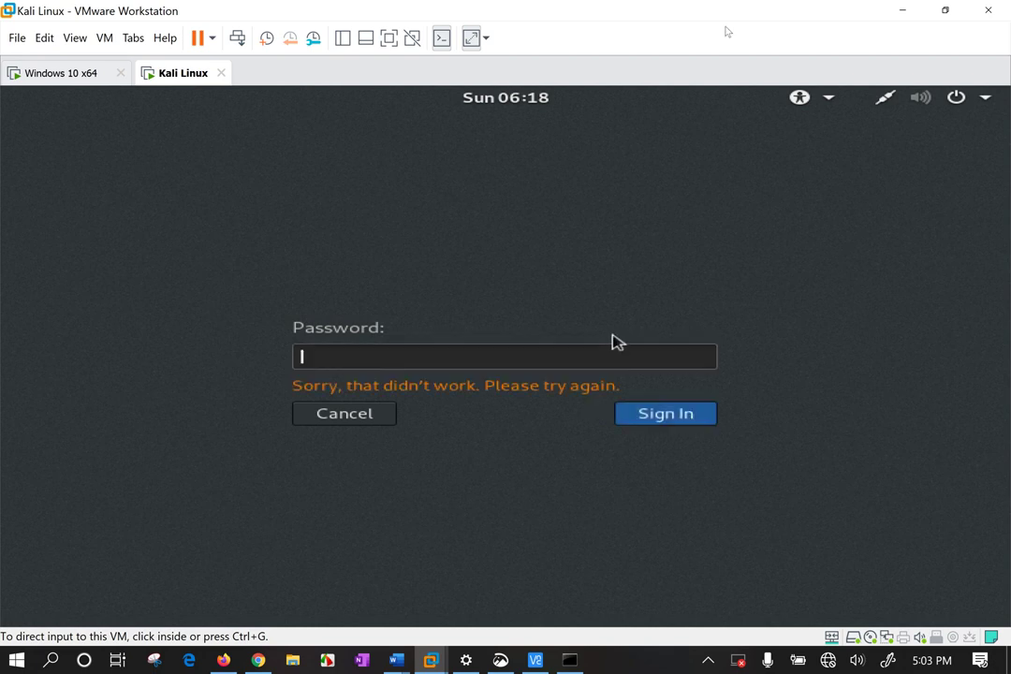
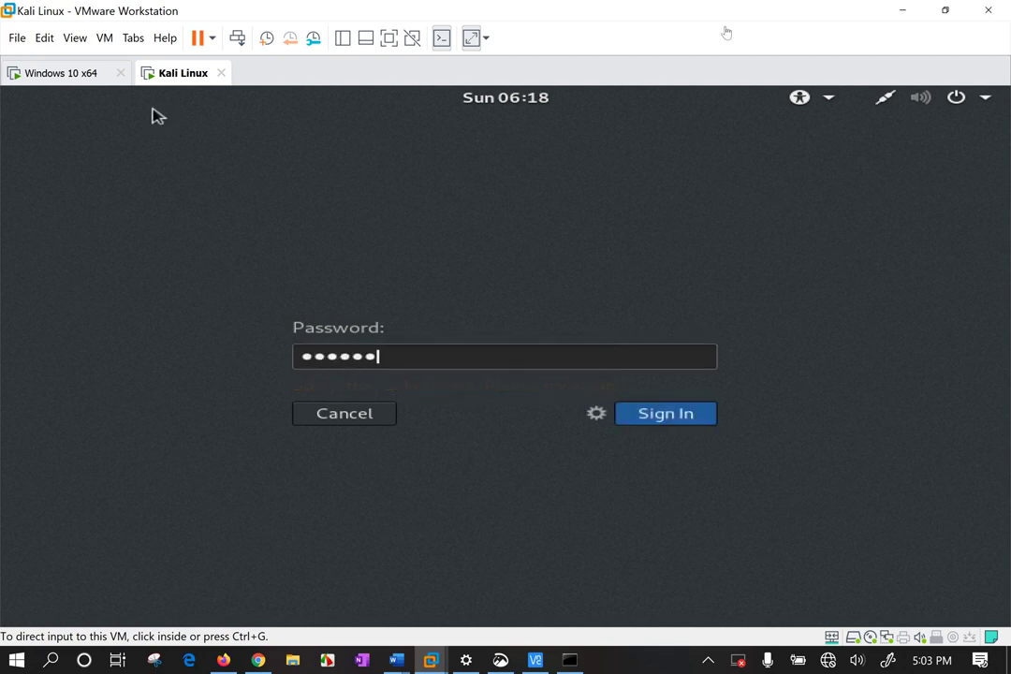
key(Return)
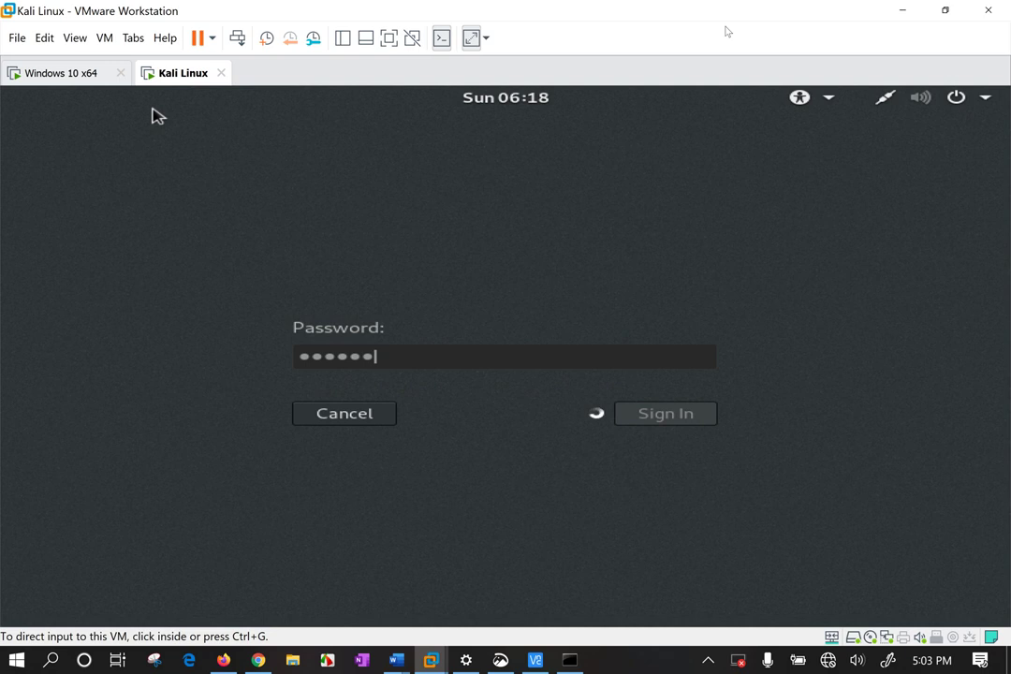
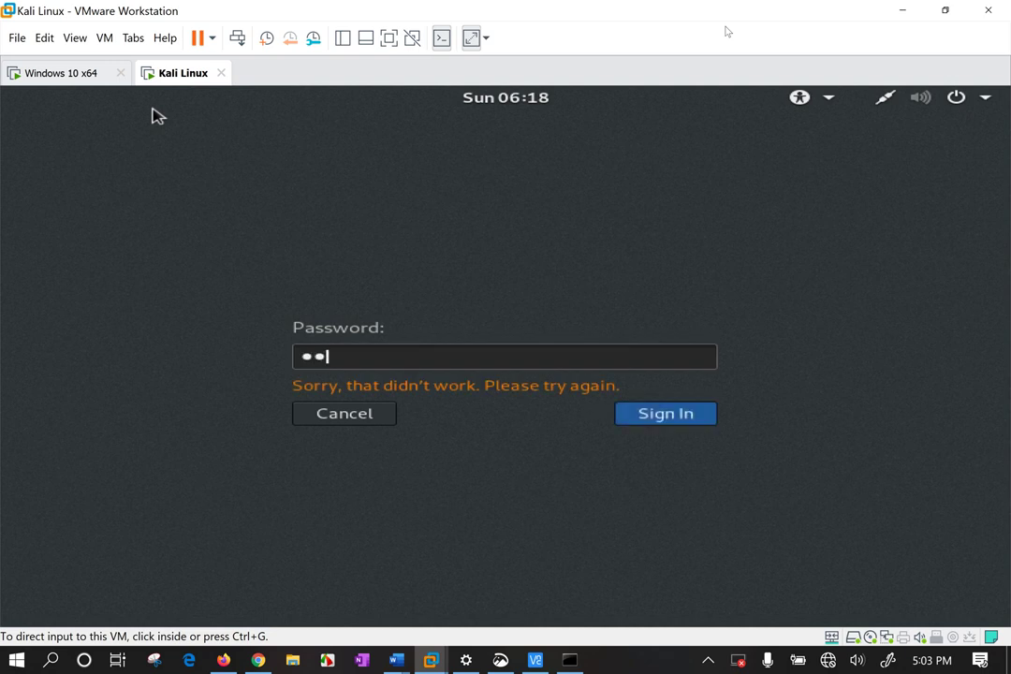
key(BackSpace)
key(BackSpace)
key(BackSpace)
key(BackSpace)
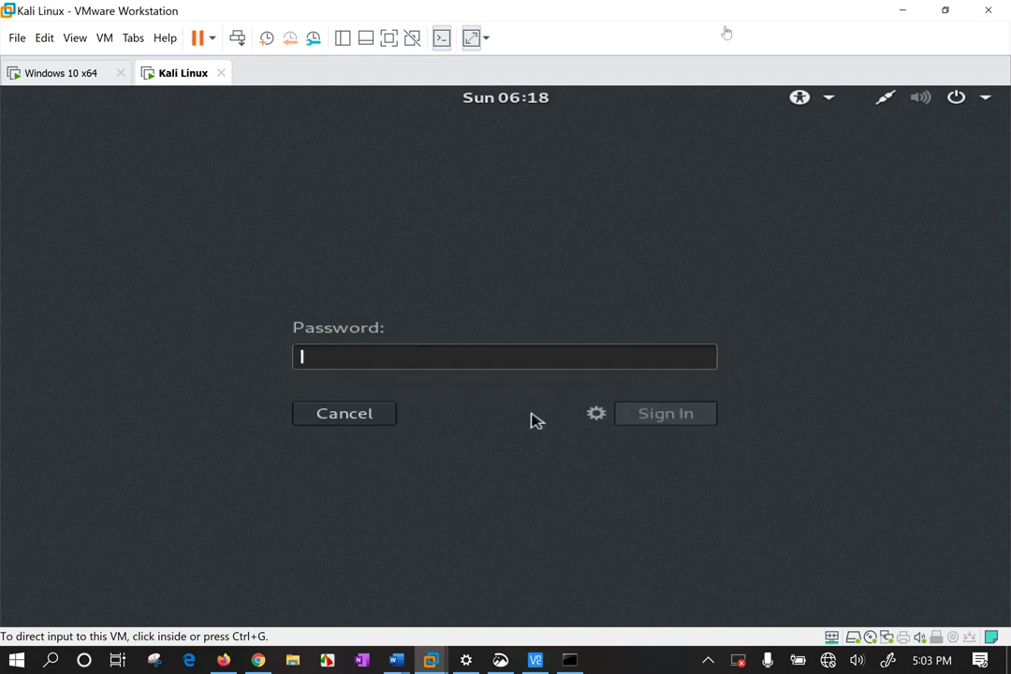
click(362, 420)
click(362, 418)
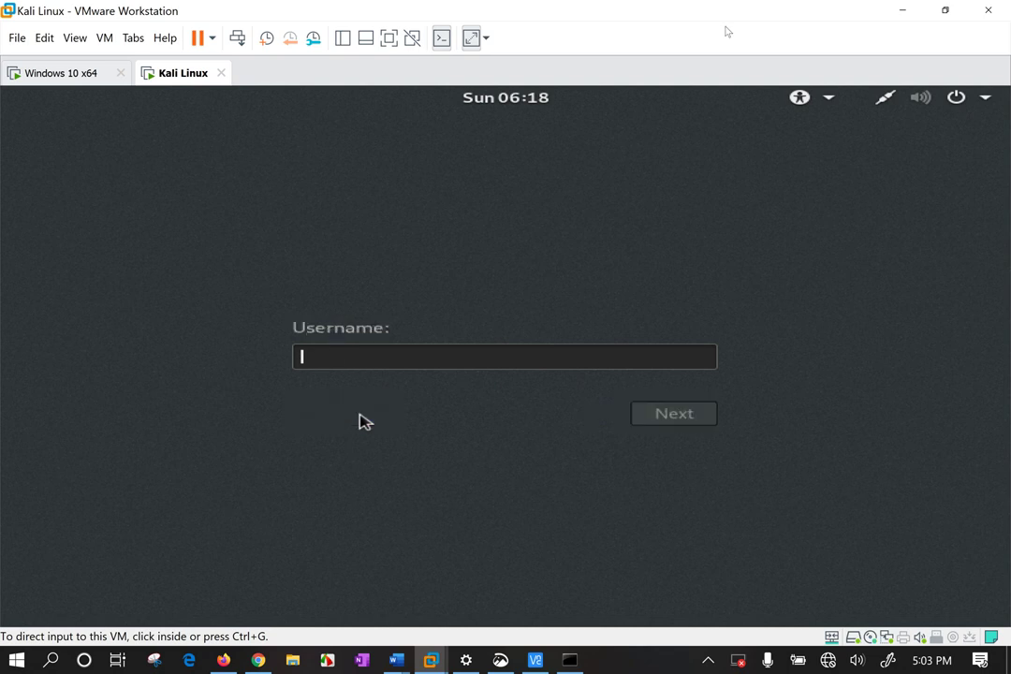
Sign in to Kali as user redhat with that account's password.
click(328, 369)
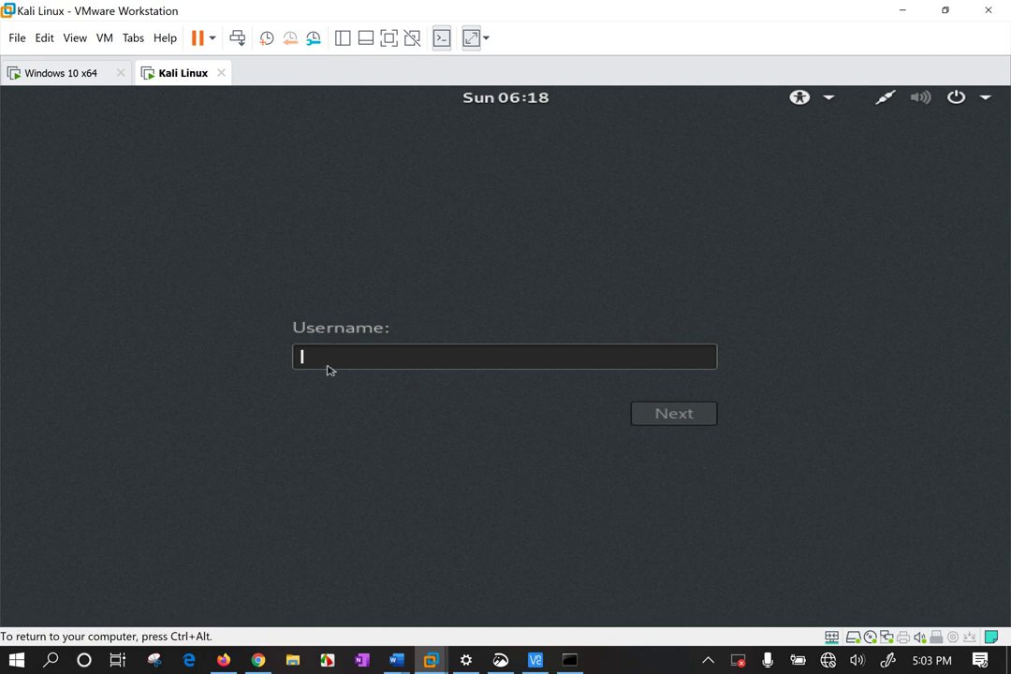
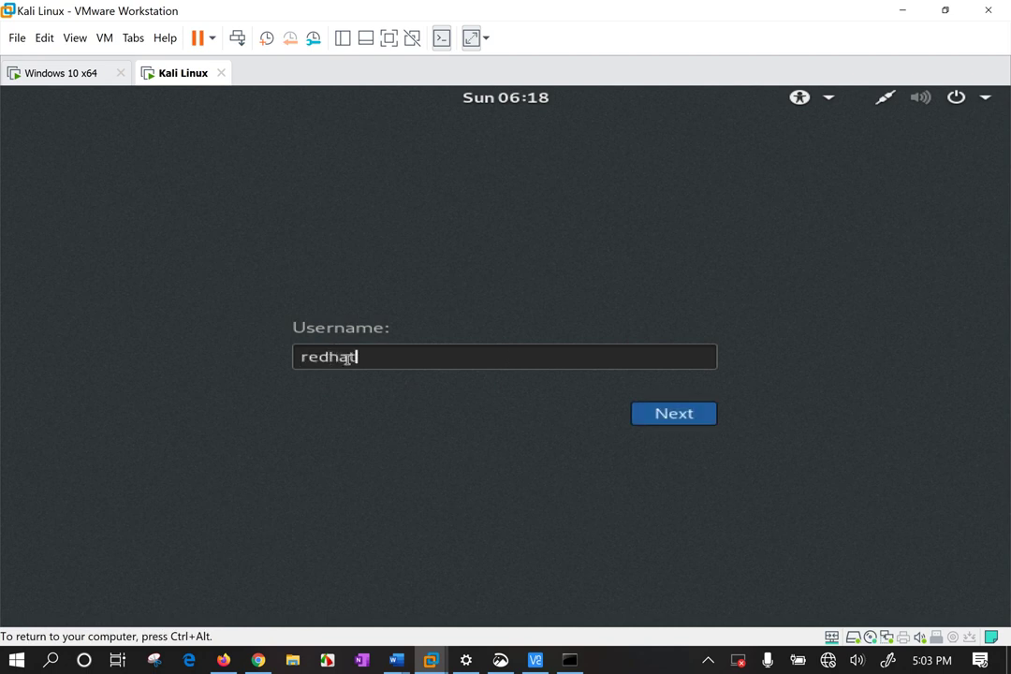
key(Return)
text(r)
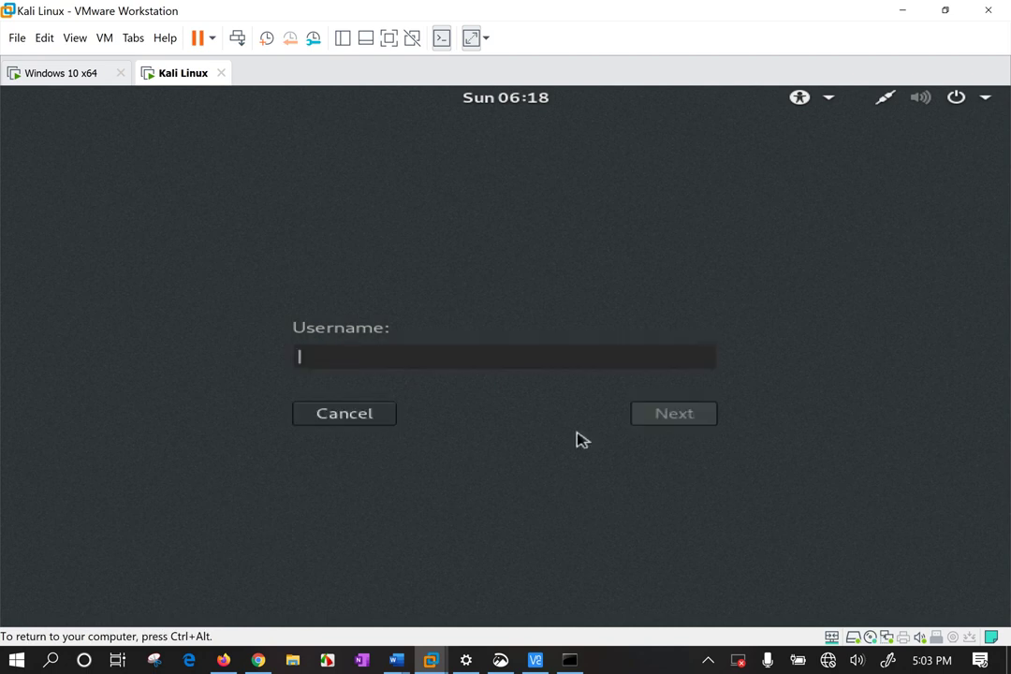
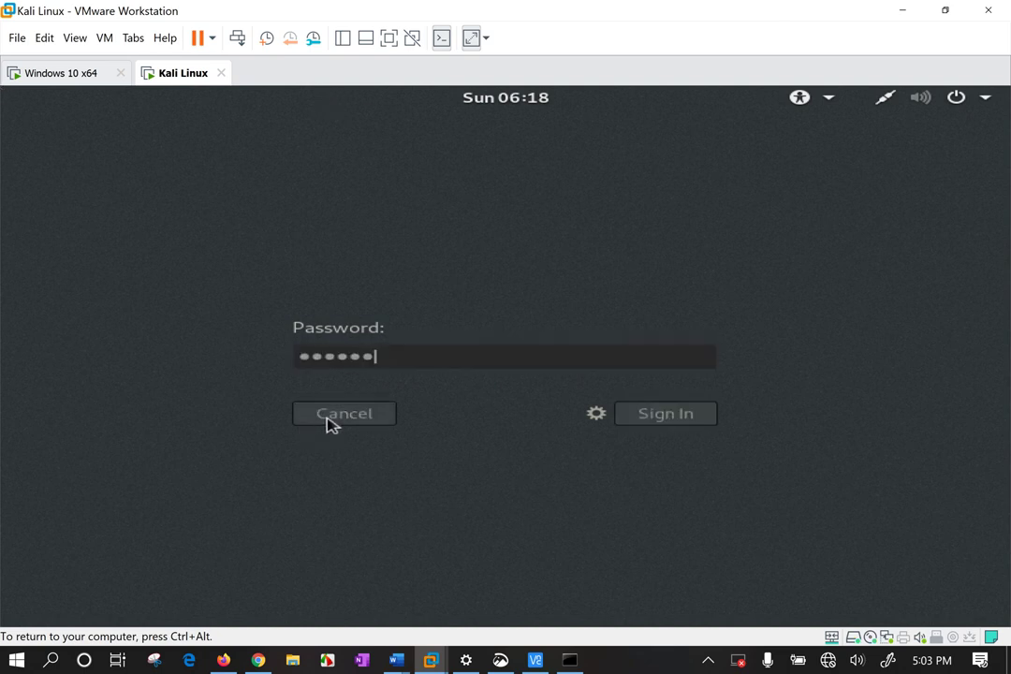
key(Return)
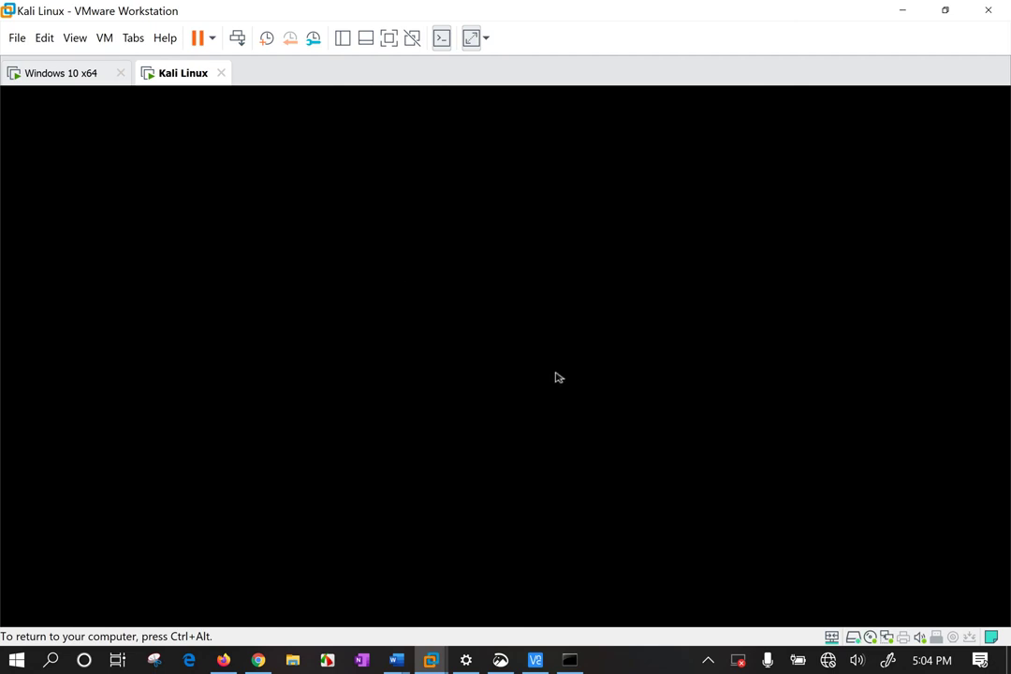
Release the VM and open the Kali Linux settings at Options > VNC Connections.
key(ctrl+alt)
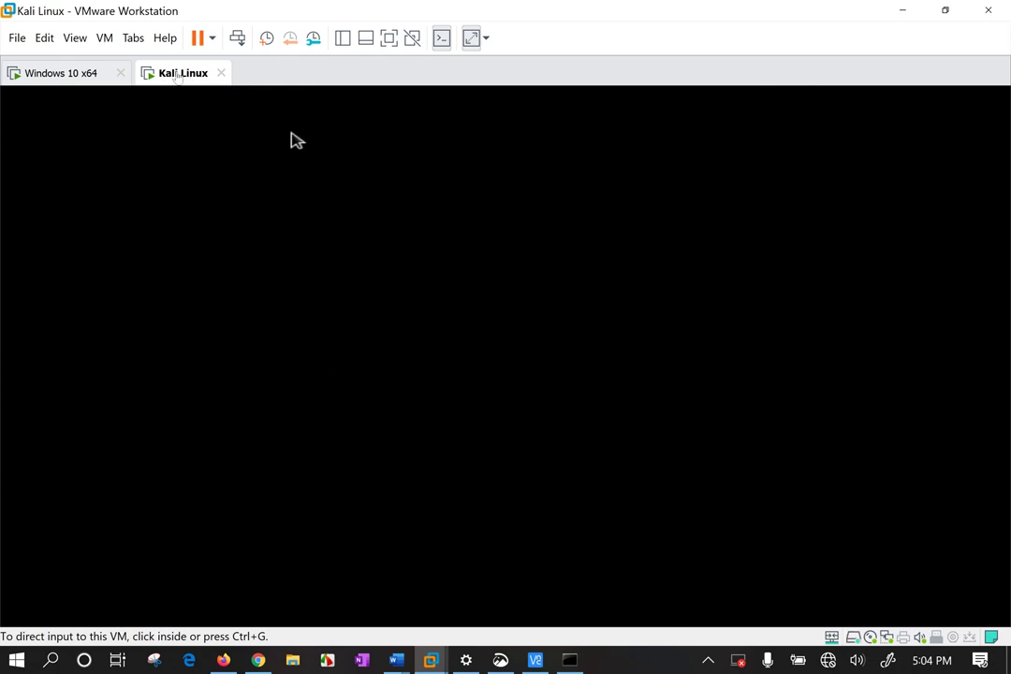
right_click(176, 77)
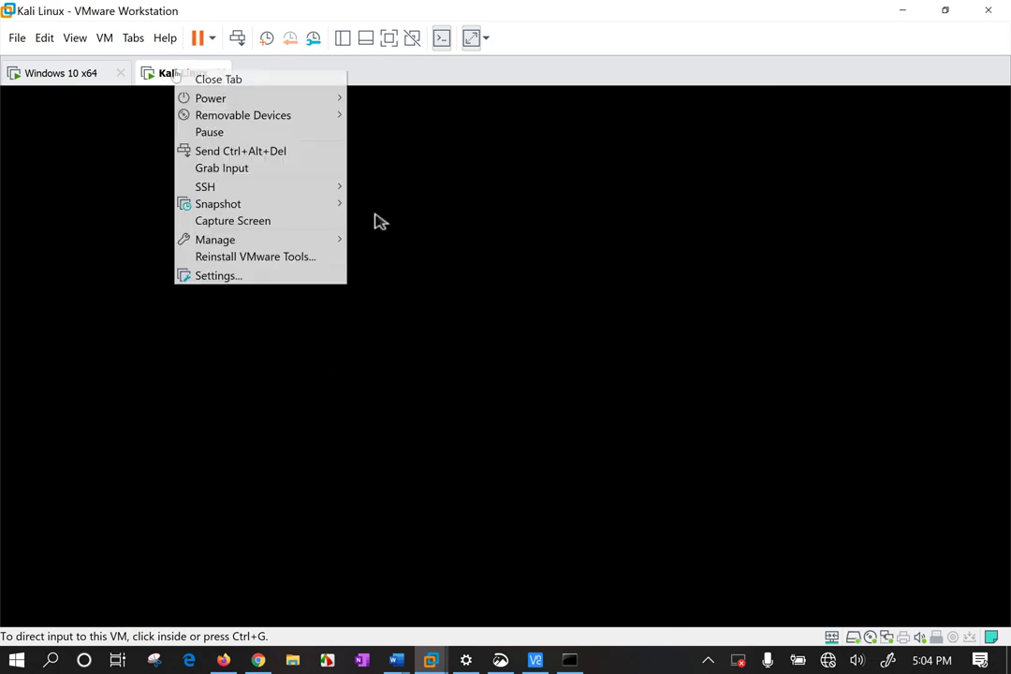
click(225, 277)
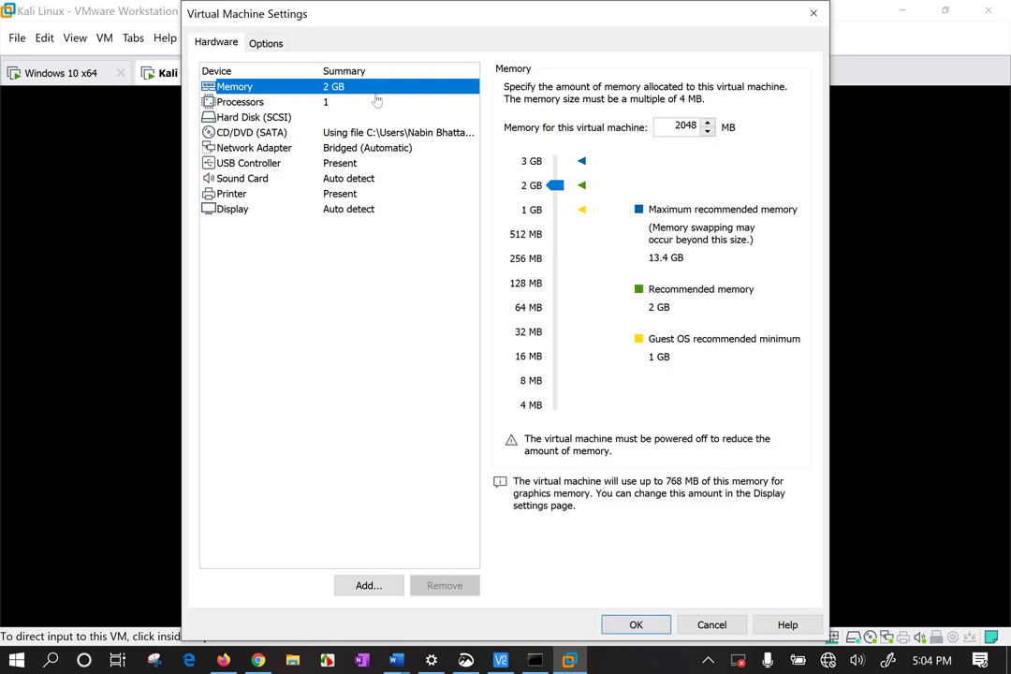
click(255, 44)
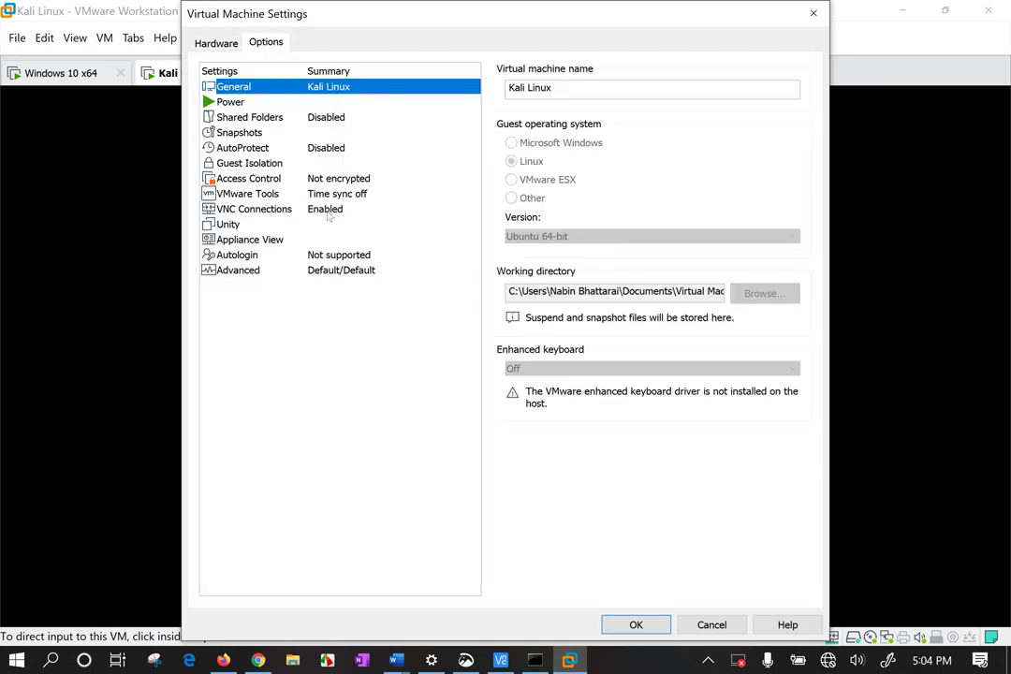
click(327, 211)
click(593, 168)
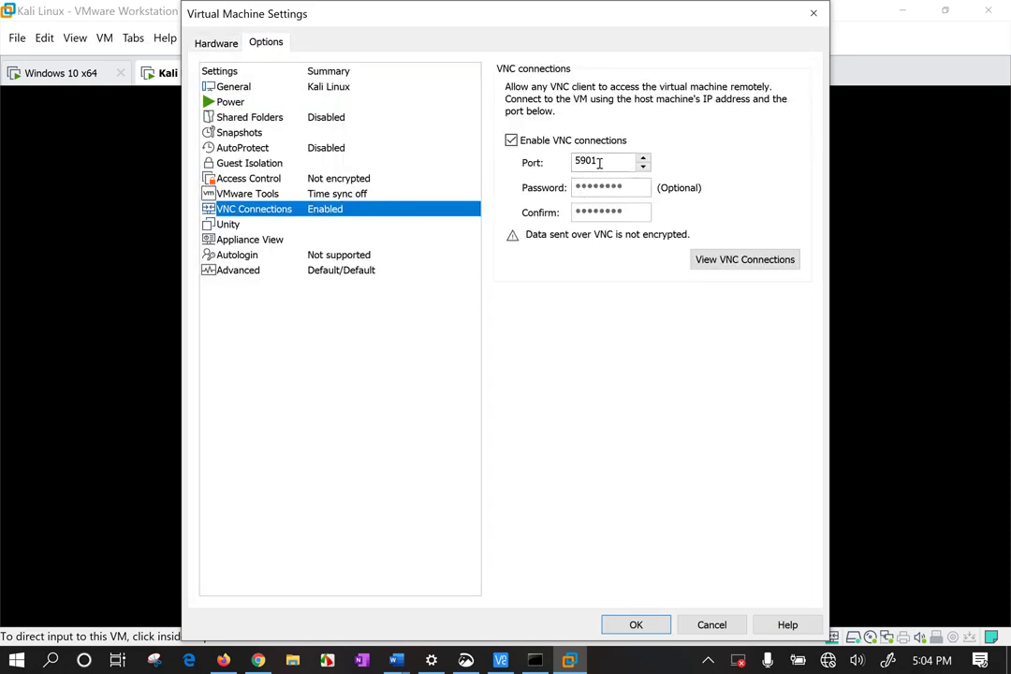
Review VNC port 5901, password and active connections, apply, and show the desktop.
drag(600, 162, 550, 162)
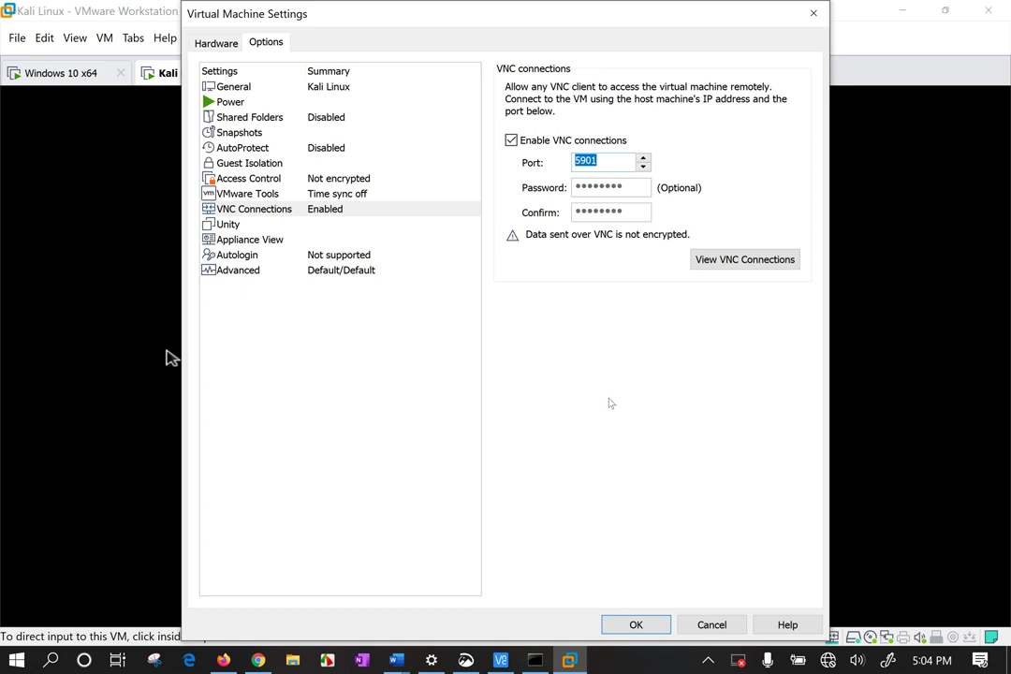
key(Tab)
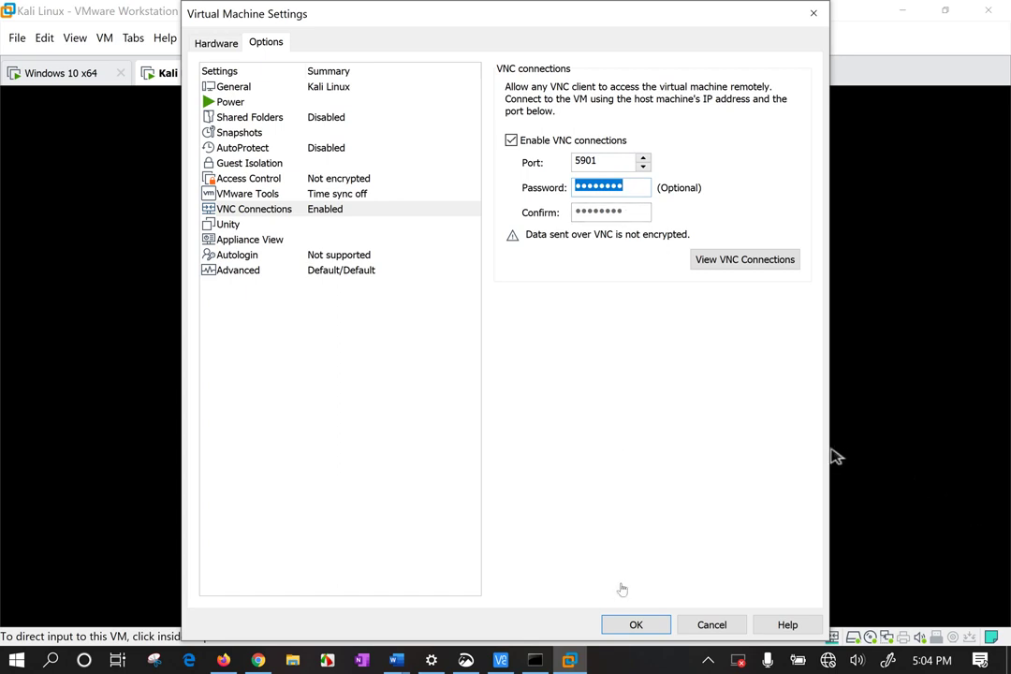
click(757, 263)
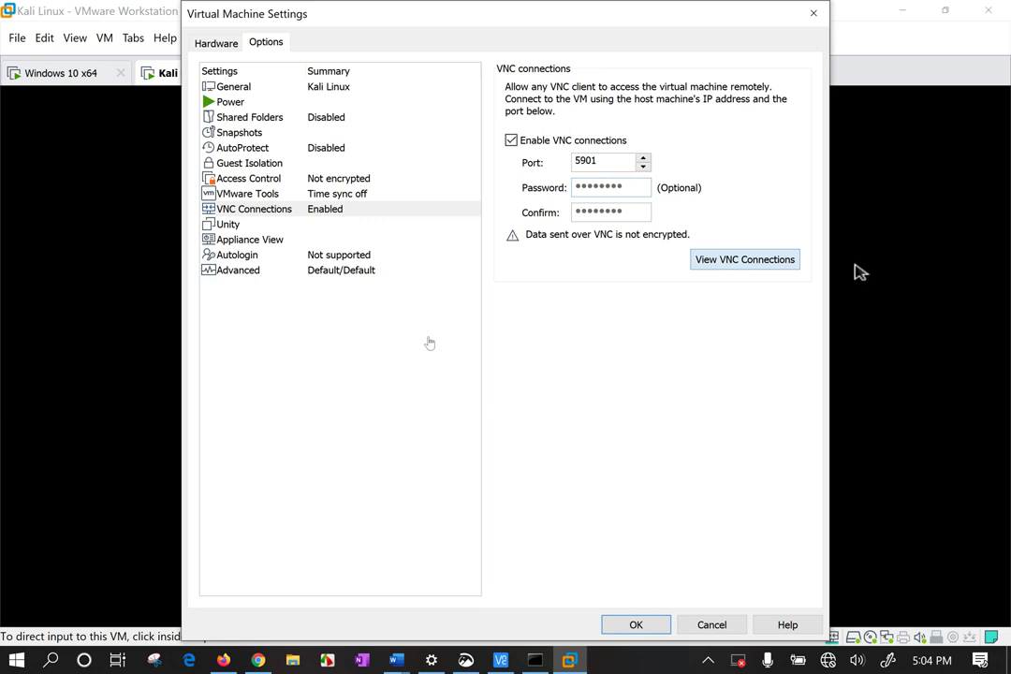
key(Return)
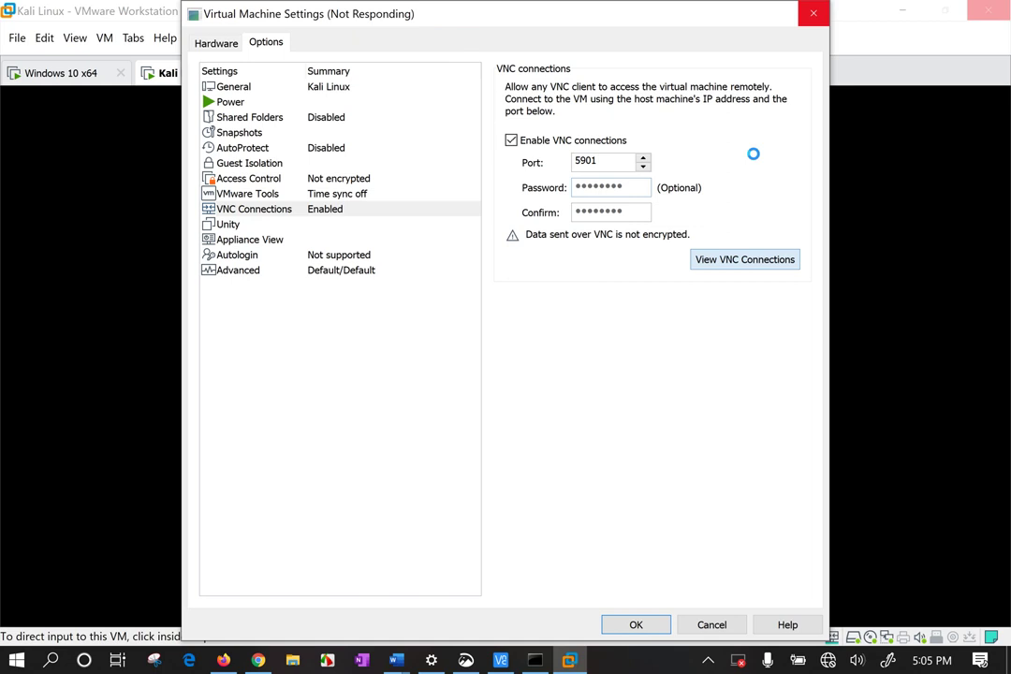
key(super+d)
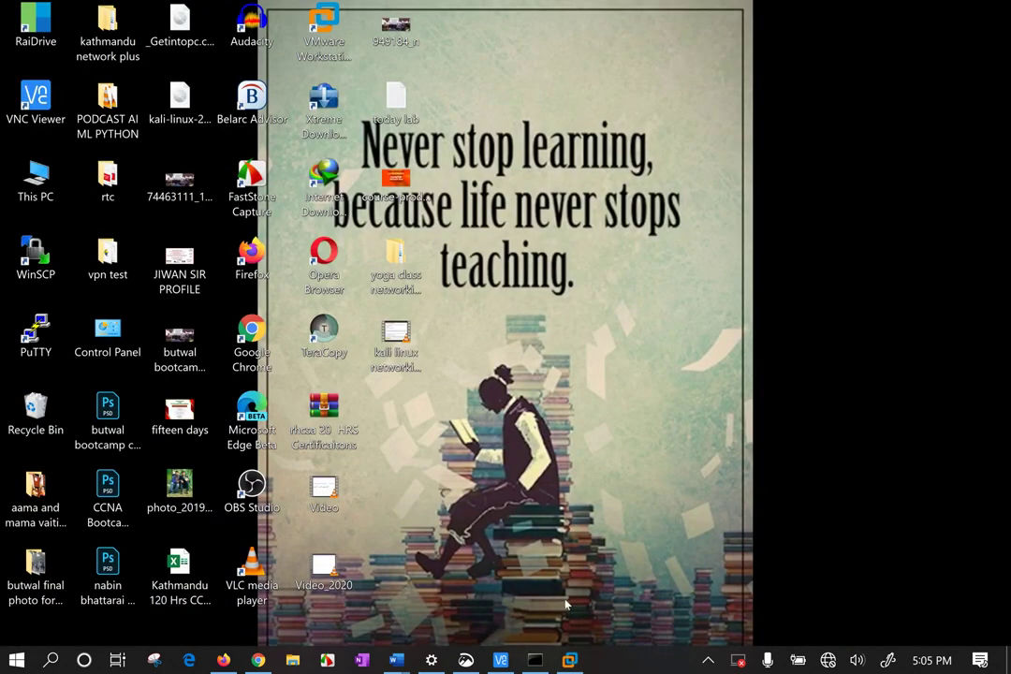
Close VNC Viewer and attempt to close the frozen VM settings window.
key(super+d)
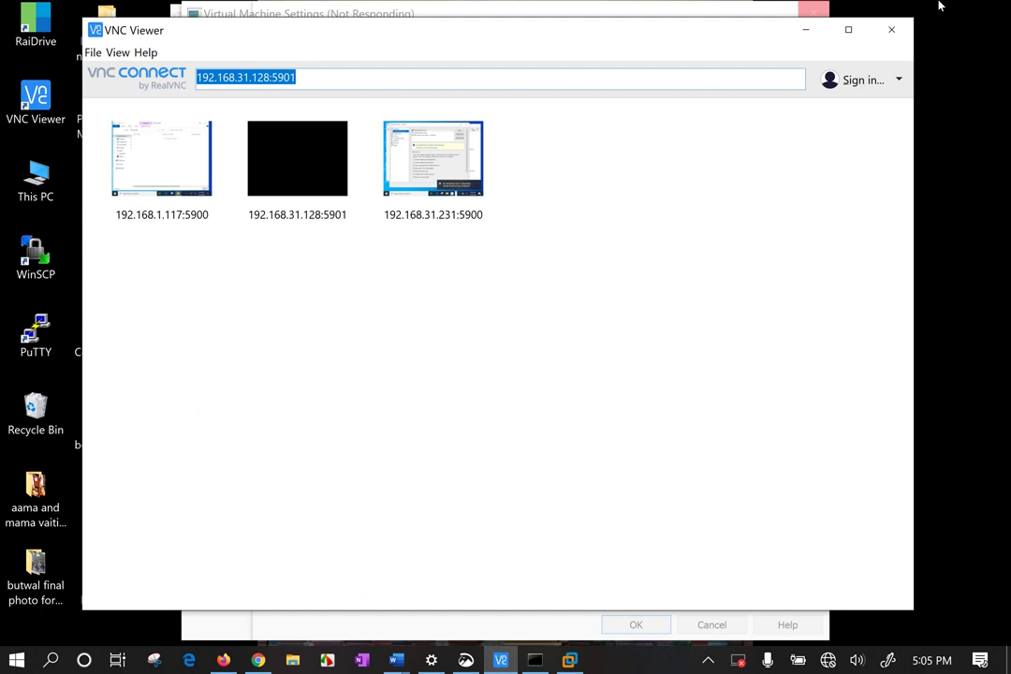
click(888, 31)
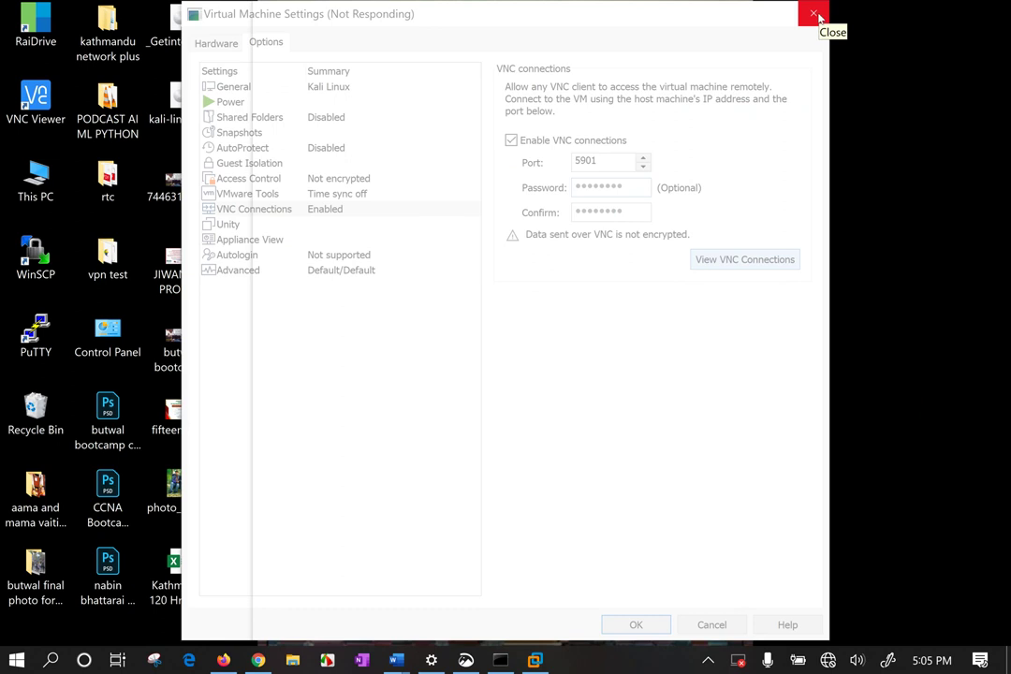
click(815, 14)
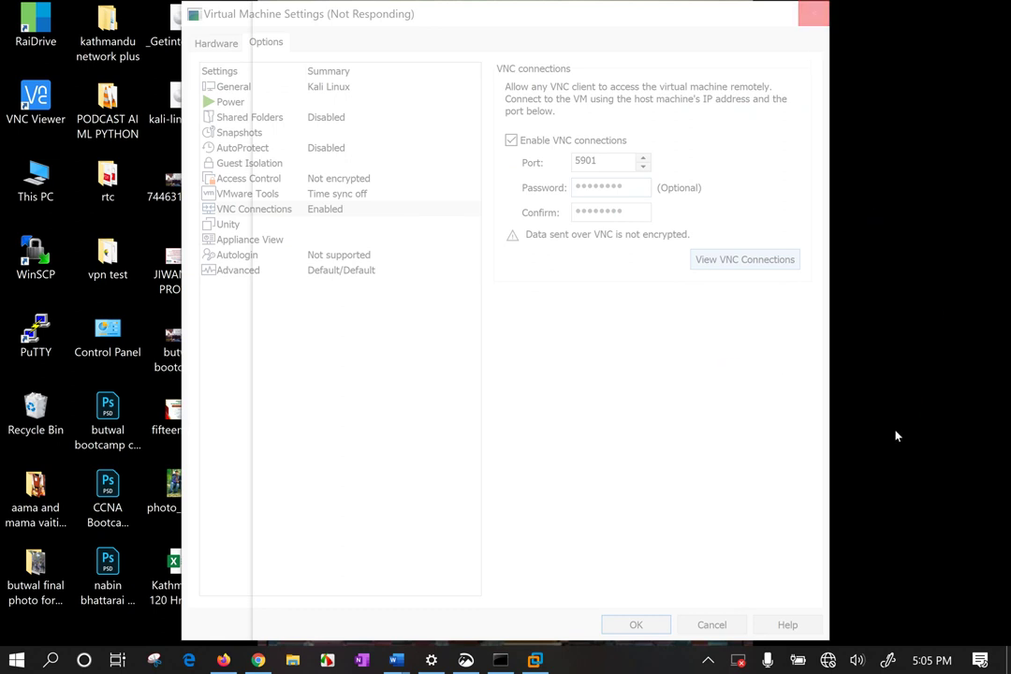
Review the Wi-Fi address 192.168.31.128 in the ipconfig output, then close Command Prompt.
click(497, 661)
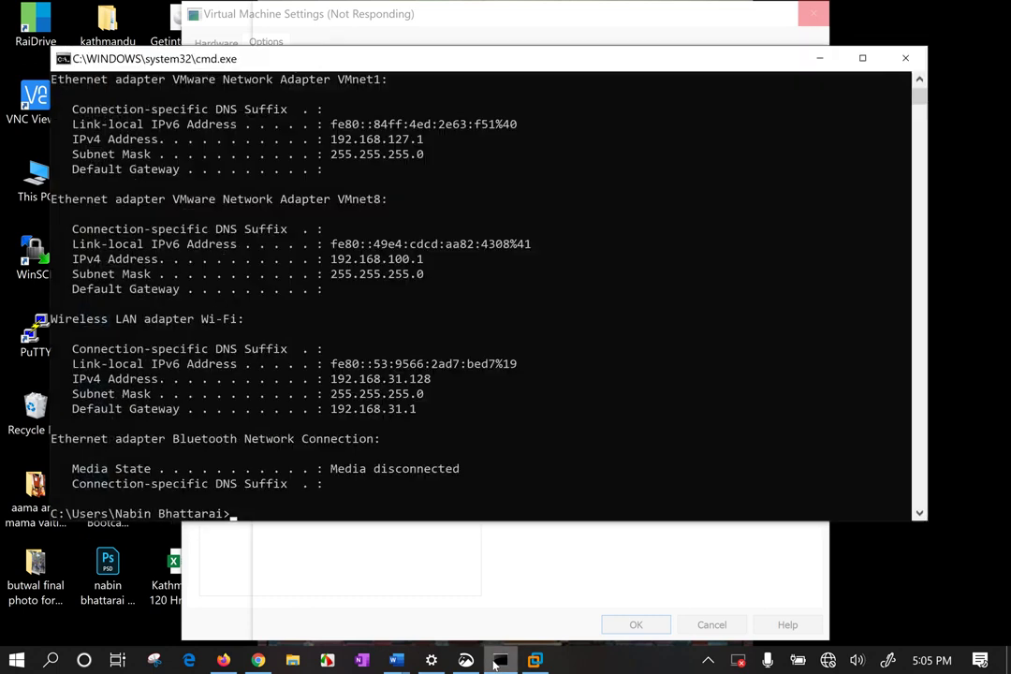
click(578, 229)
key(Return)
key(Return)
key(Return)
key(Return)
key(Return)
key(Return)
key(Return)
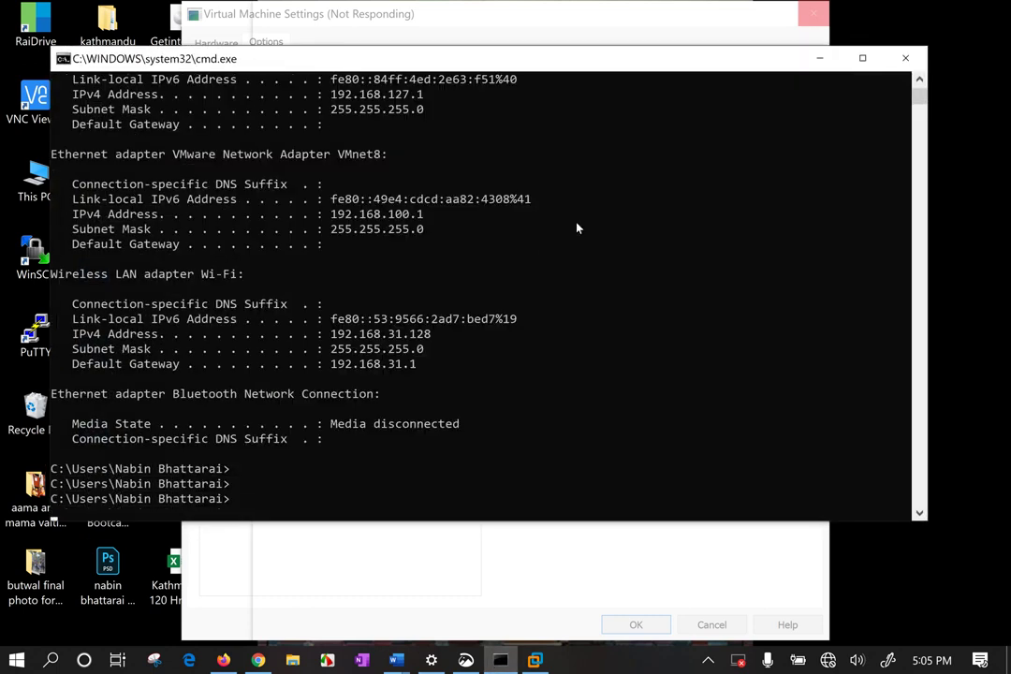
key(Return)
key(Return)
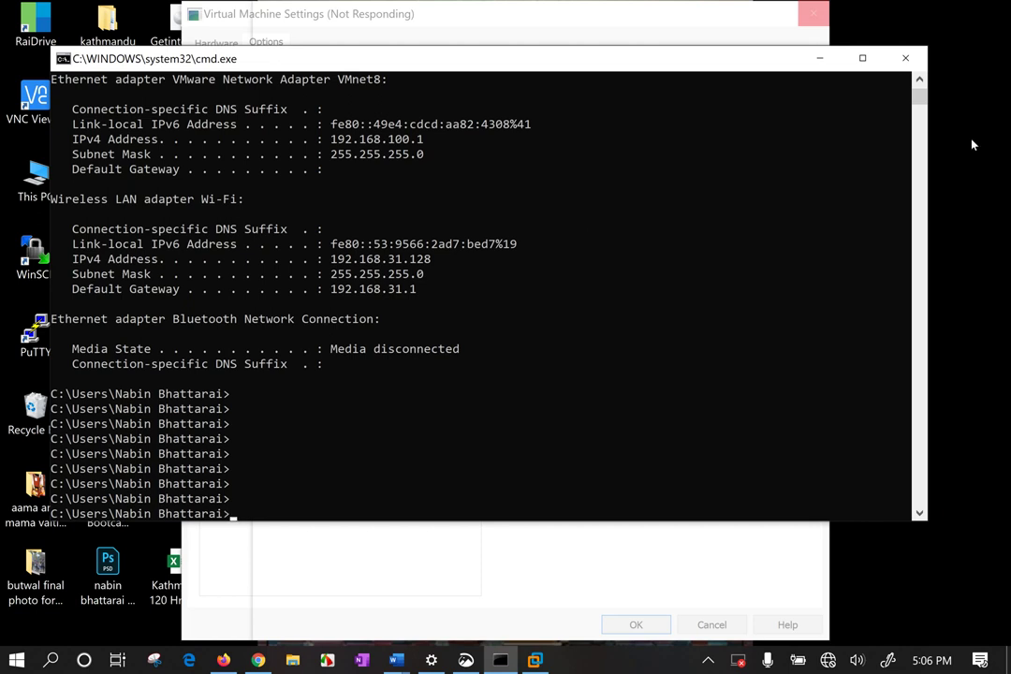
click(905, 58)
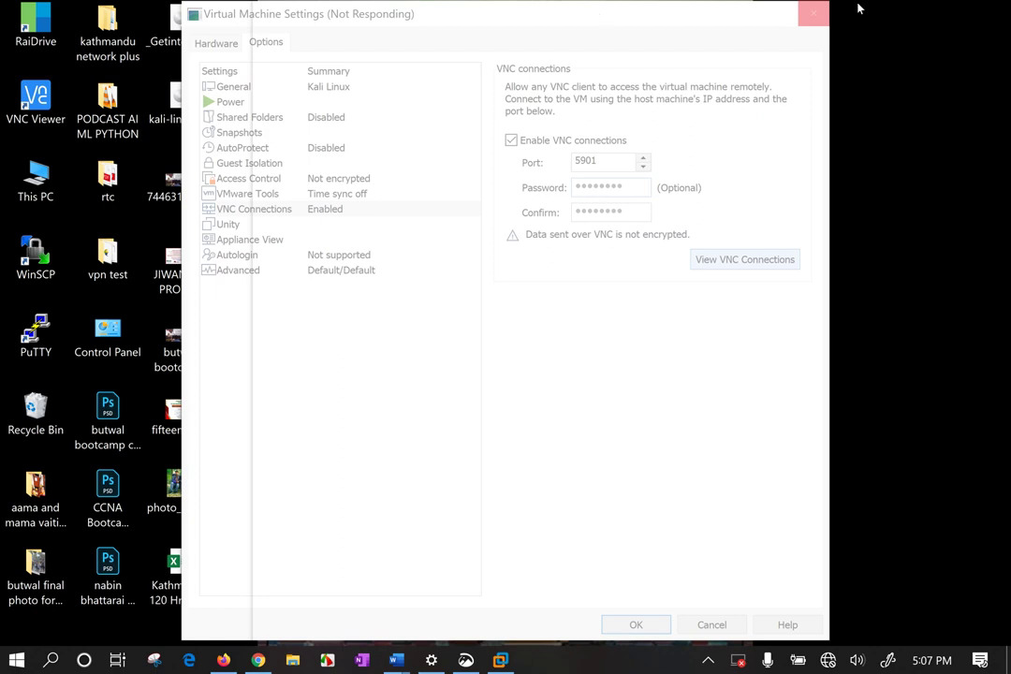
Force-close the not-responding VMware Workstation and cancel the problem report.
mouse_move(762, 15)
mouse_down()
mouse_move(759, 423)
mouse_move(765, 27)
mouse_up()
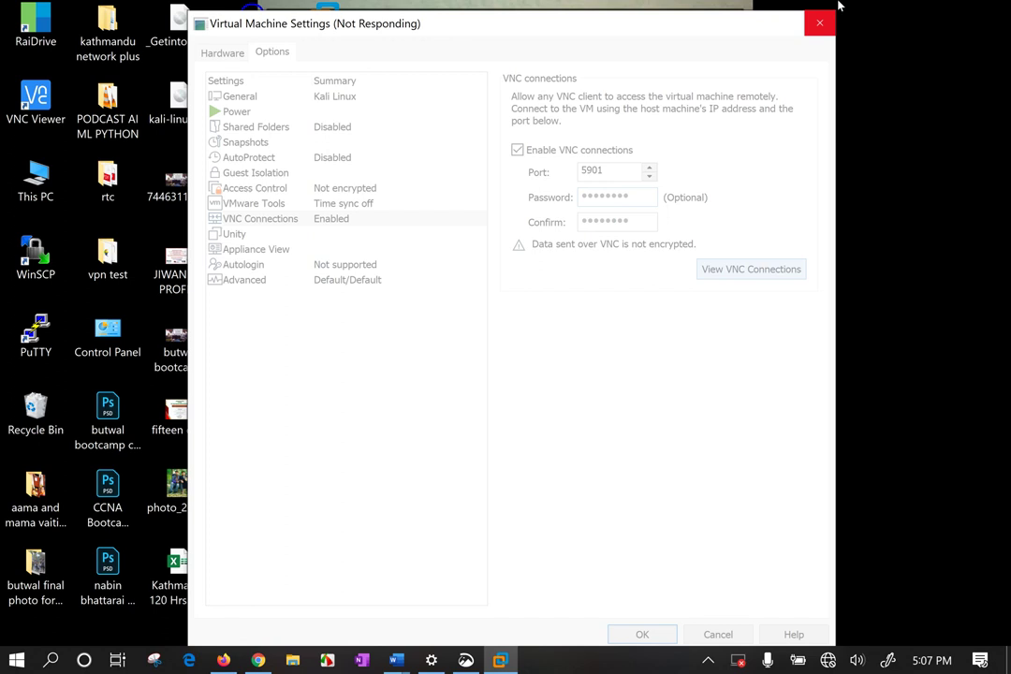
click(820, 22)
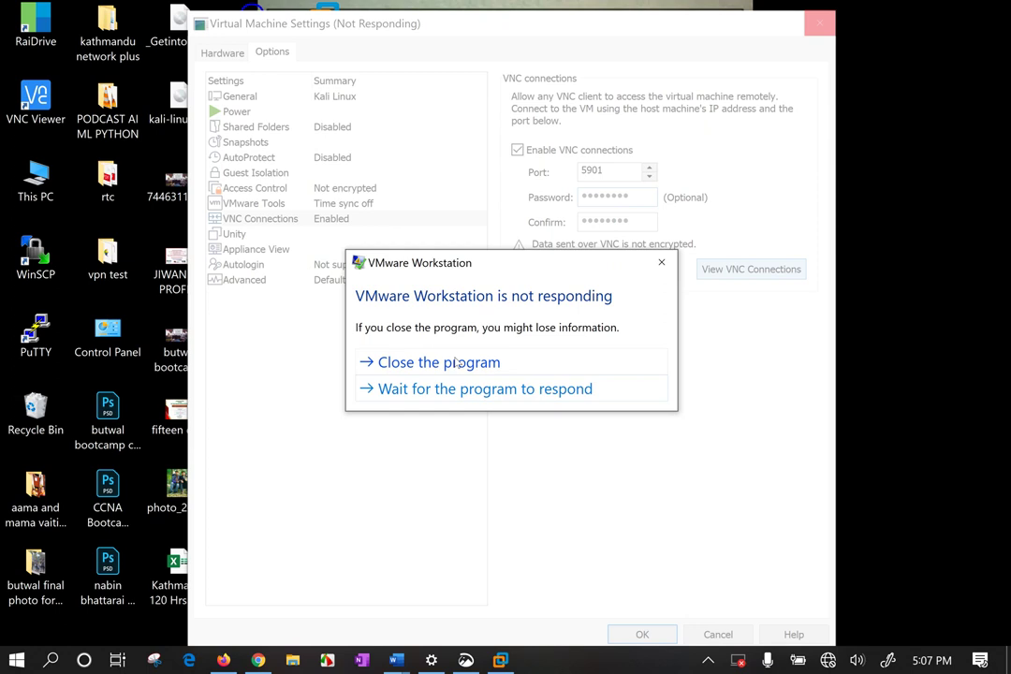
click(456, 363)
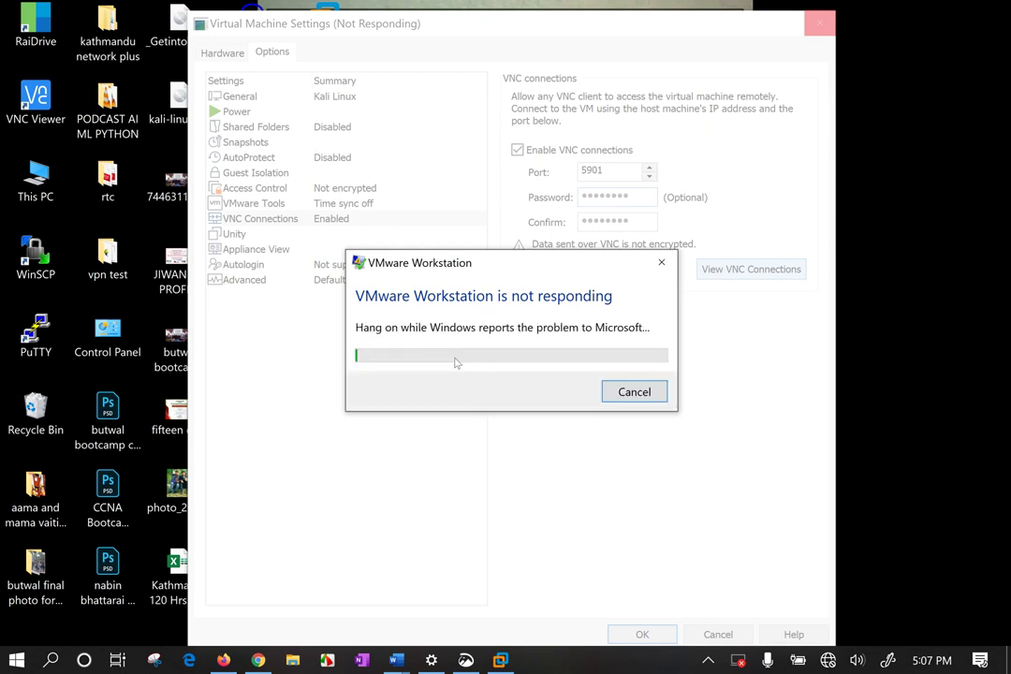
click(635, 393)
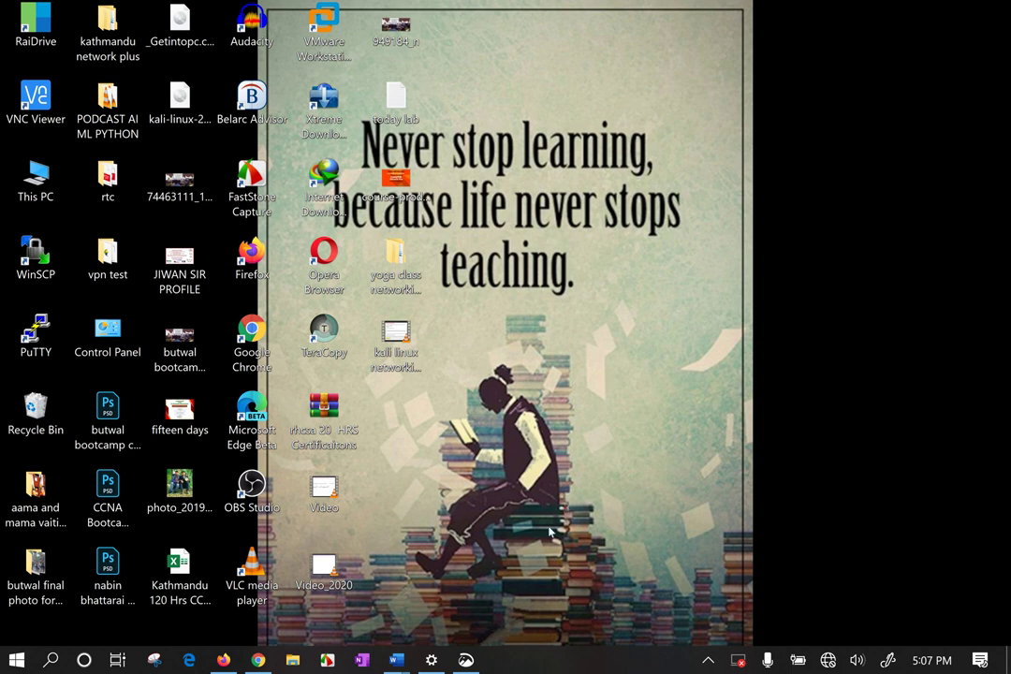
Launch the Advanced_IP_Scanner_2.5.3850 installer from Downloads\Programs and minimize File Explorer.
key(super)
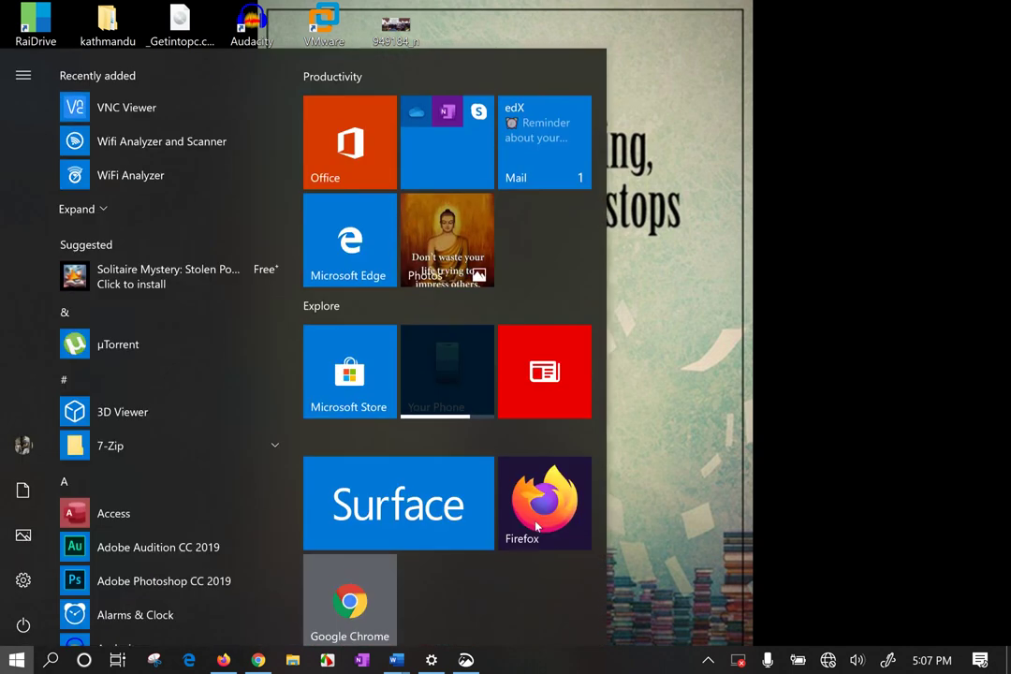
text(adv)
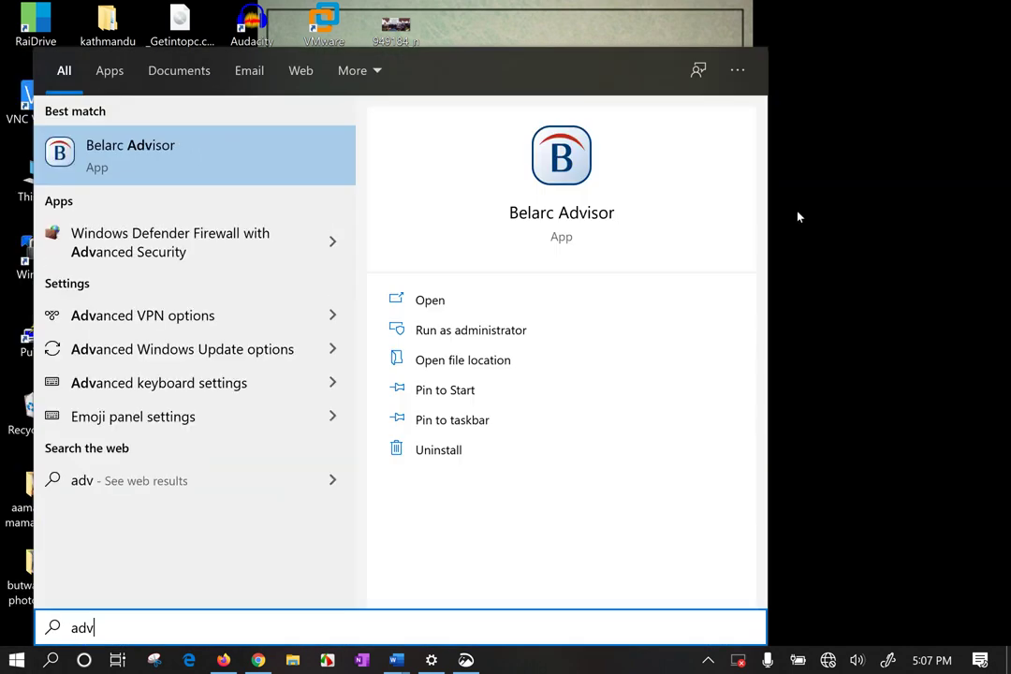
key(Return)
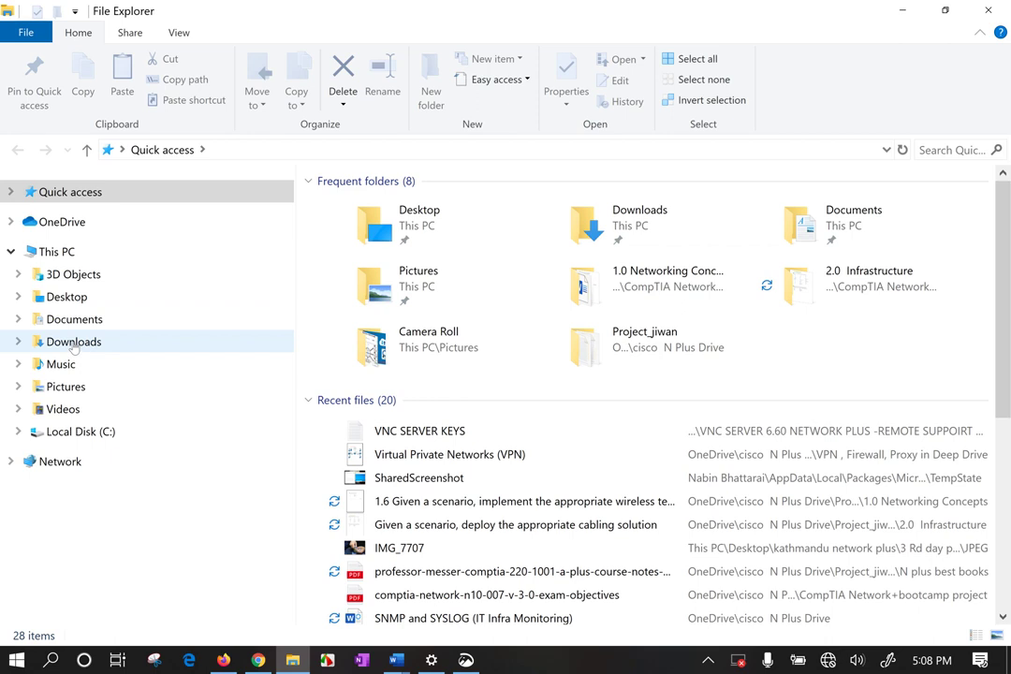
click(75, 343)
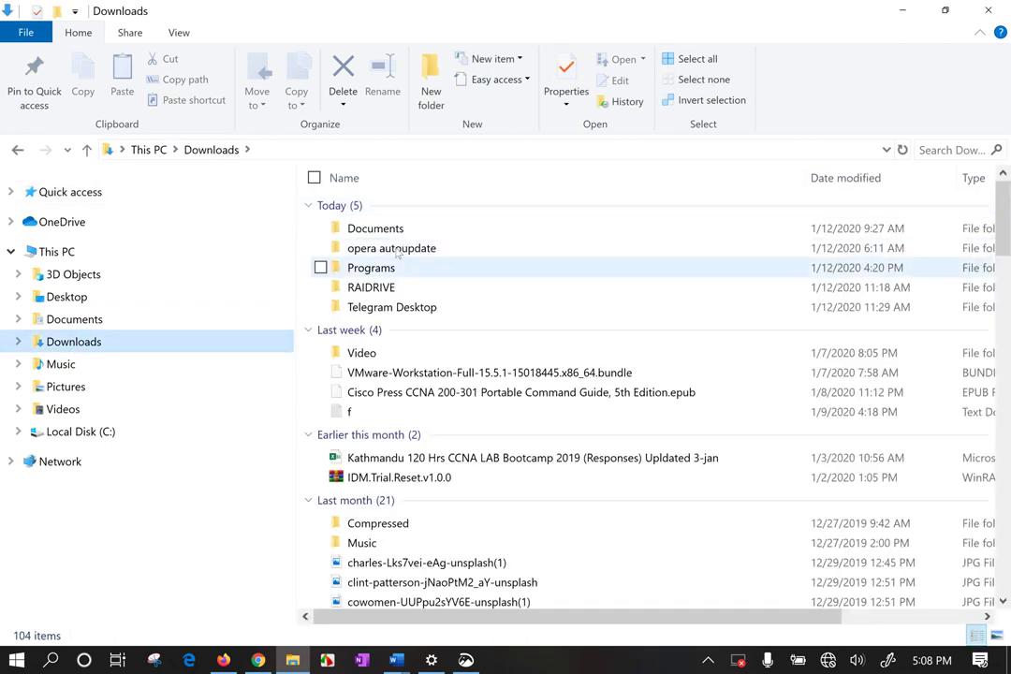
double_click(392, 271)
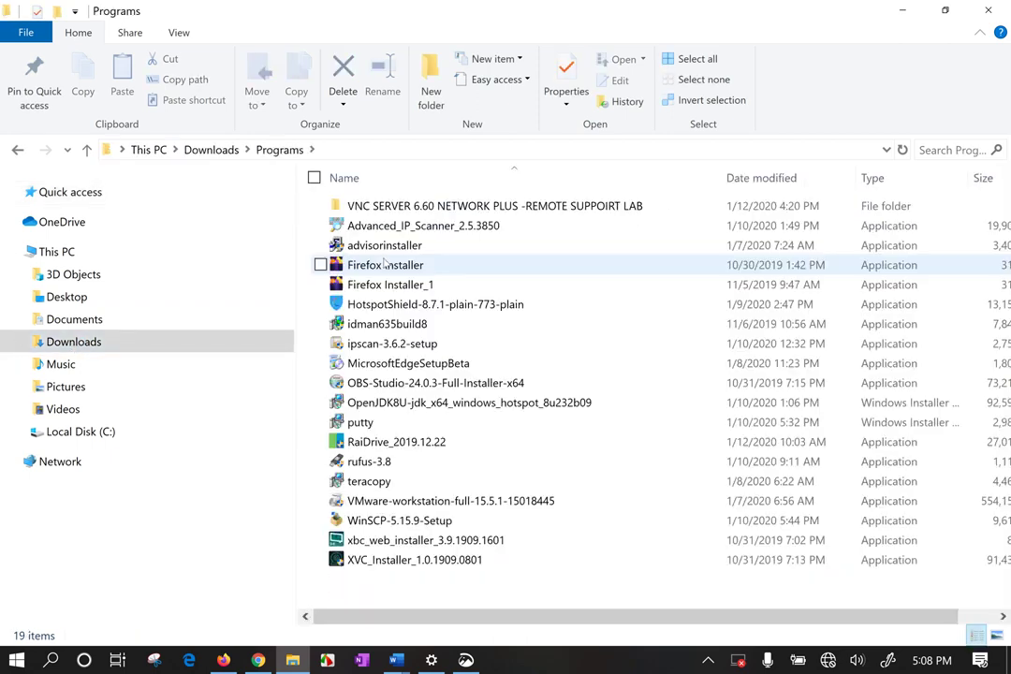
click(412, 226)
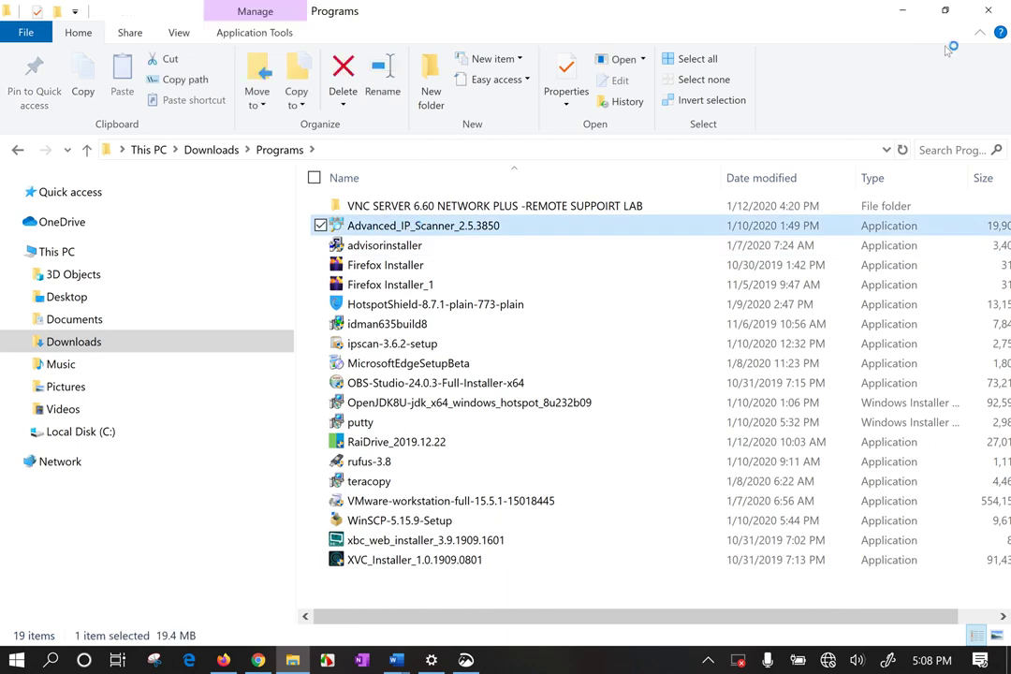
click(901, 10)
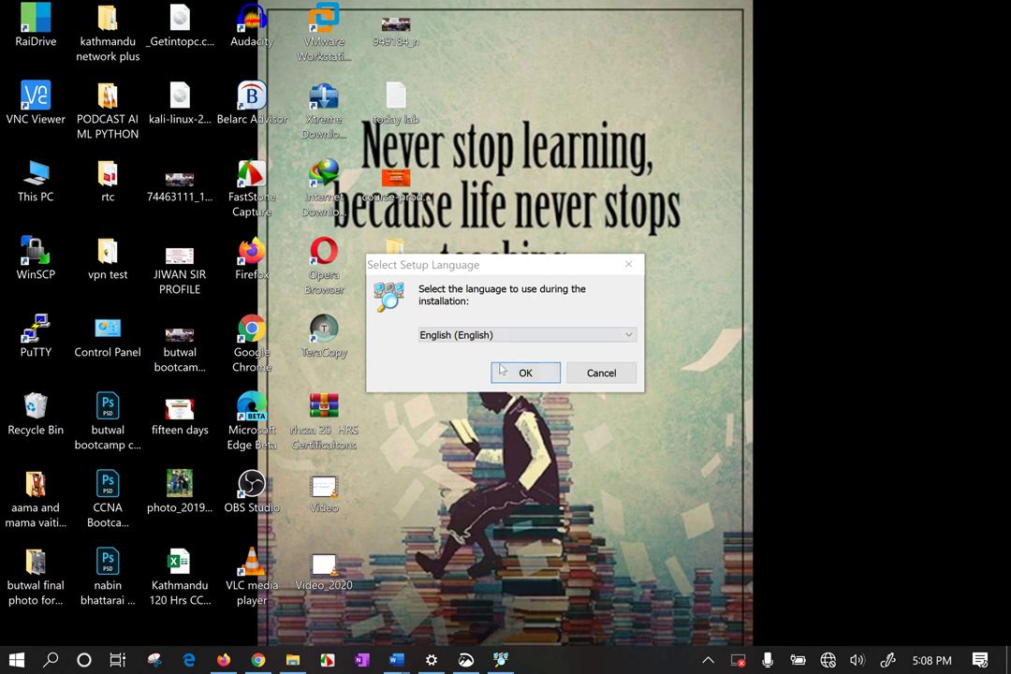
Confirm English and run Advanced IP Scanner as a portable version without installing.
key(Return)
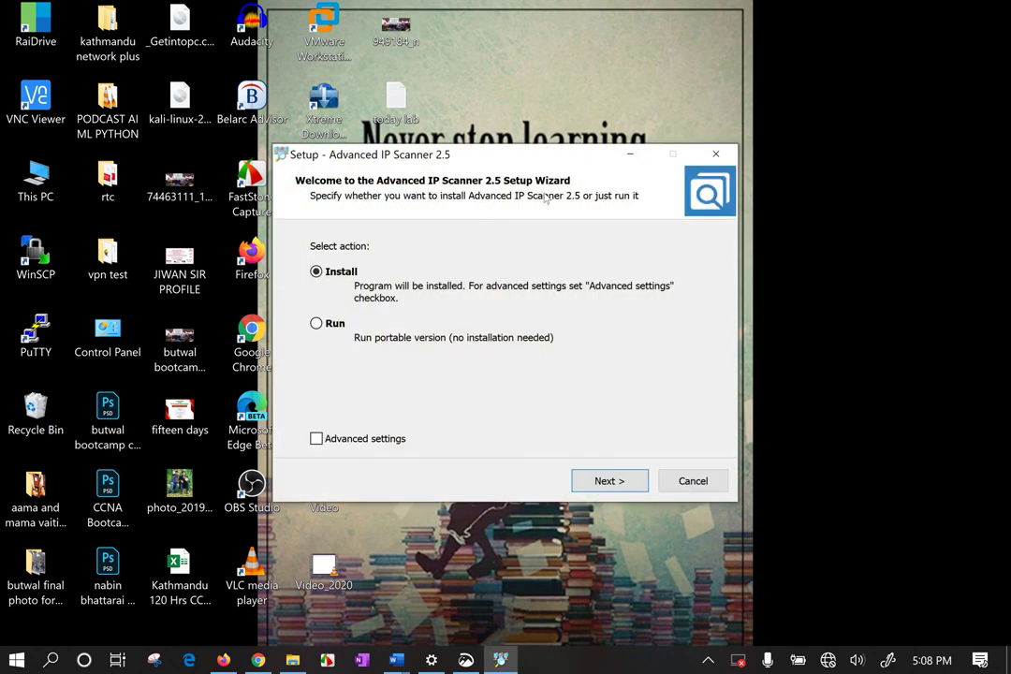
click(329, 326)
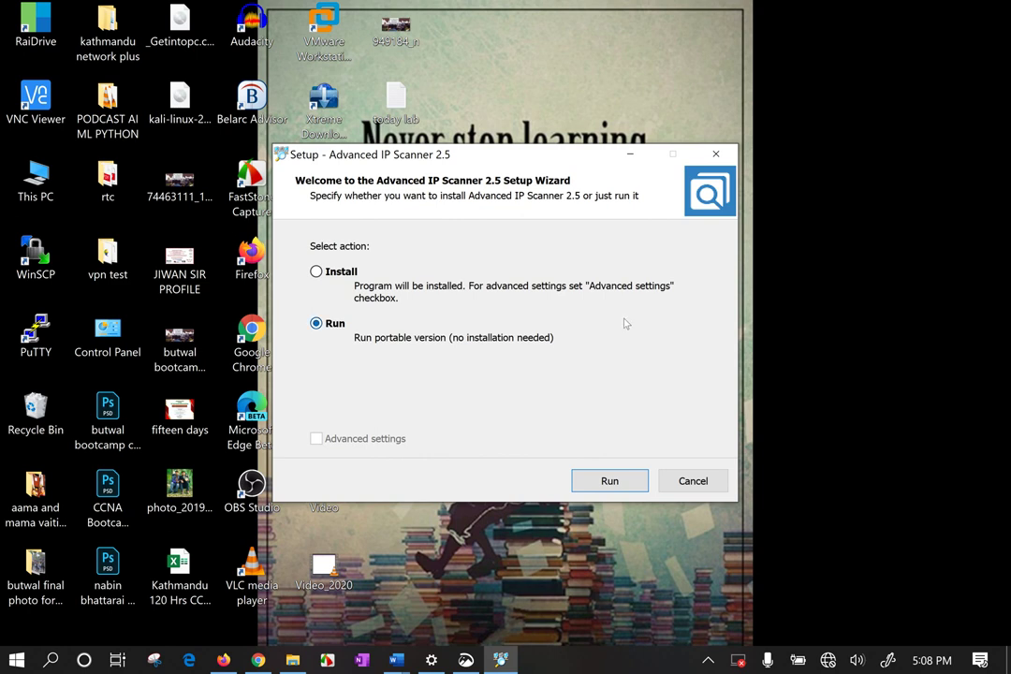
click(610, 480)
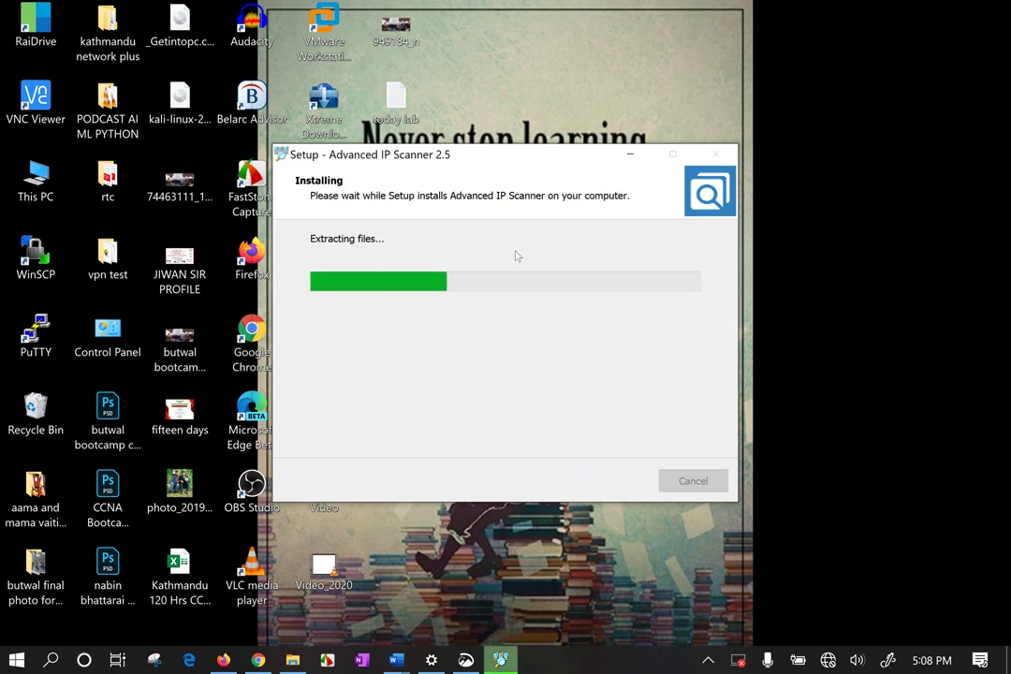
Refresh the desktop twice while the scanner extracts.
drag(562, 56, 743, 115)
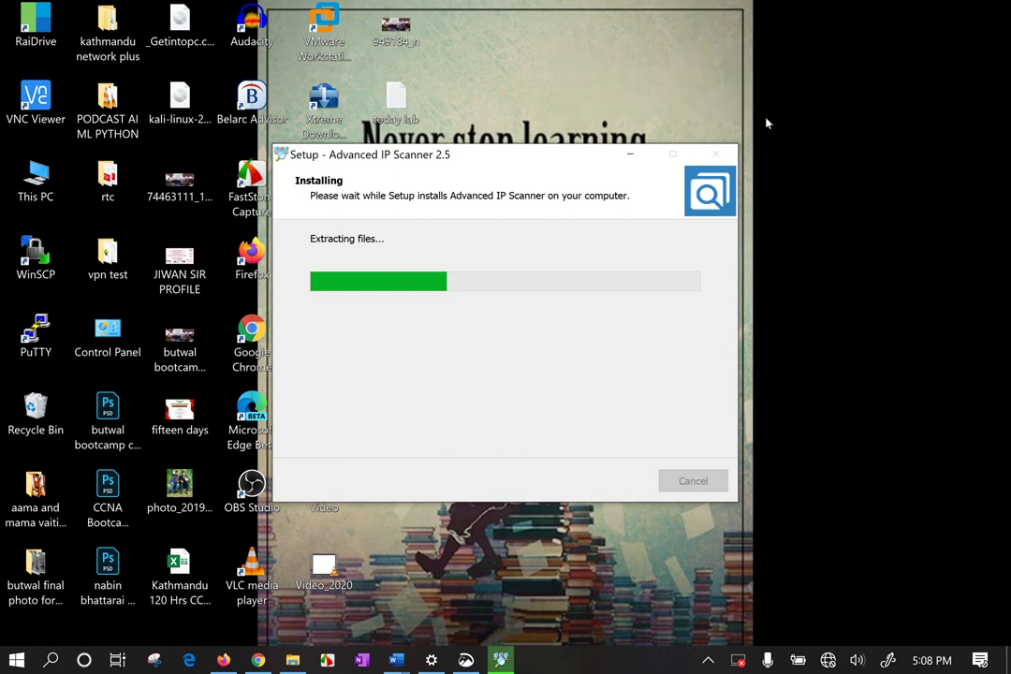
right_click(802, 182)
click(747, 235)
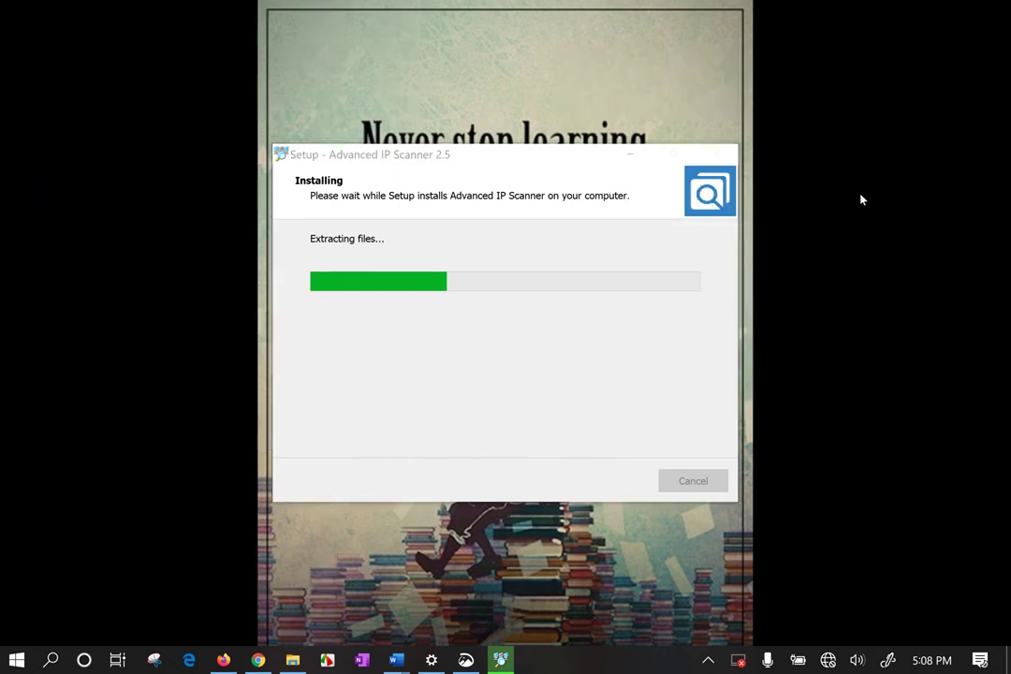
right_click(864, 322)
click(781, 372)
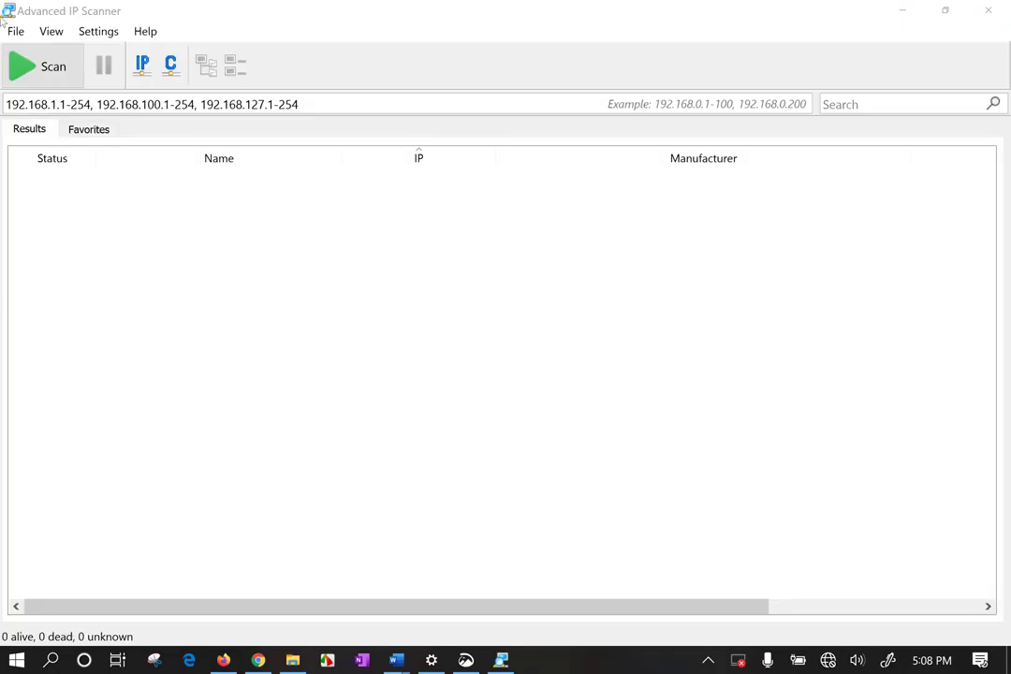
Replace the IP range with 192.168.31.1-192.168.31.255 and start the scan.
click(95, 105)
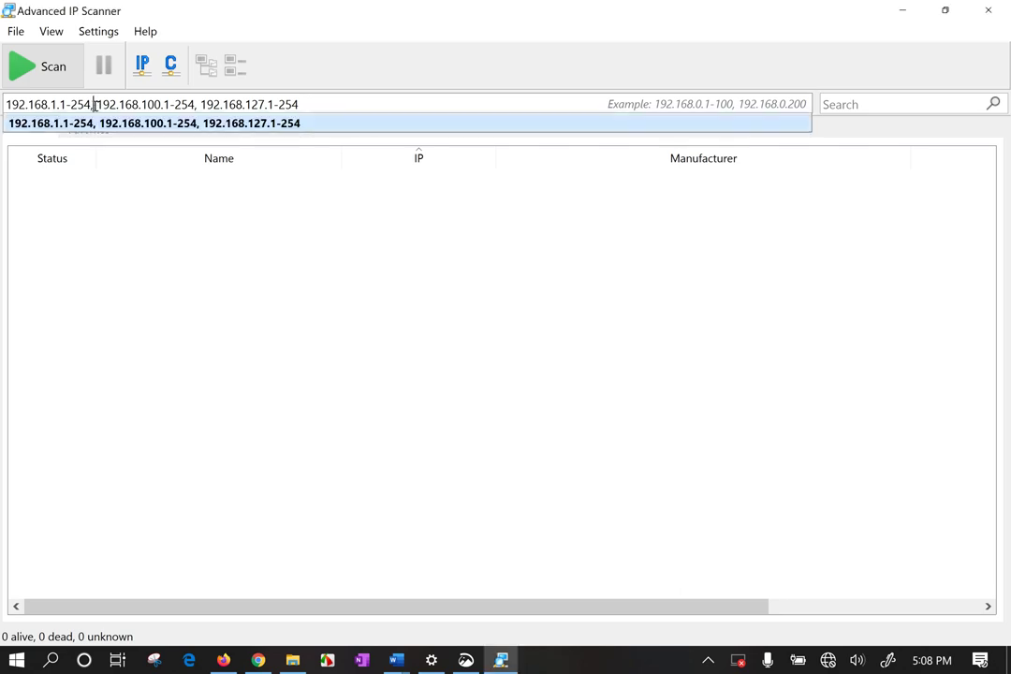
key(ctrl+a)
click(293, 112)
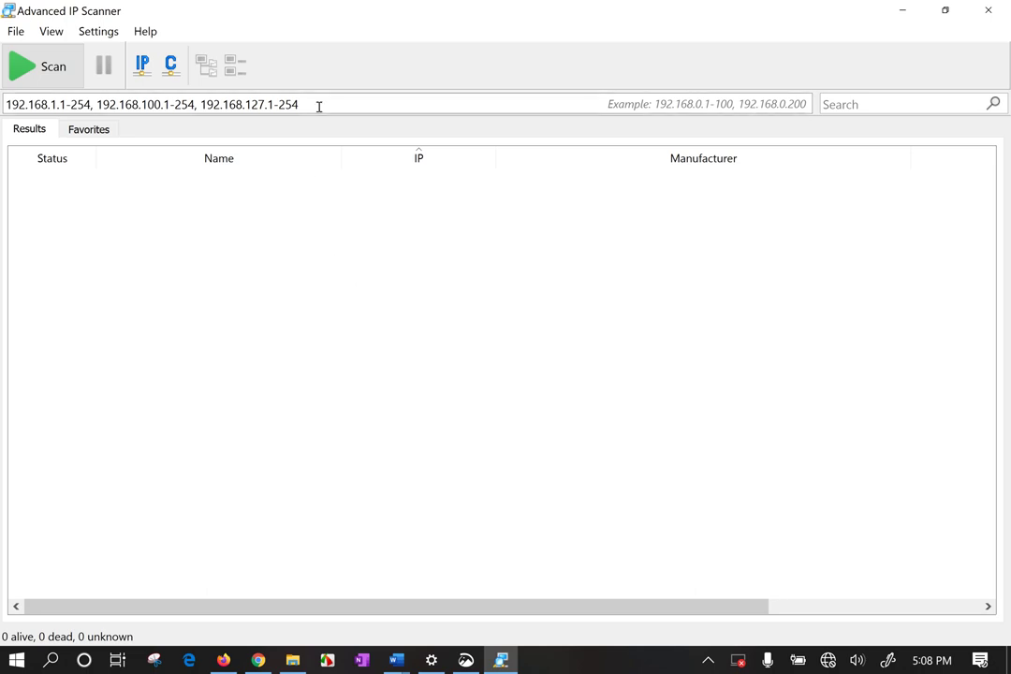
drag(316, 105, 4, 103)
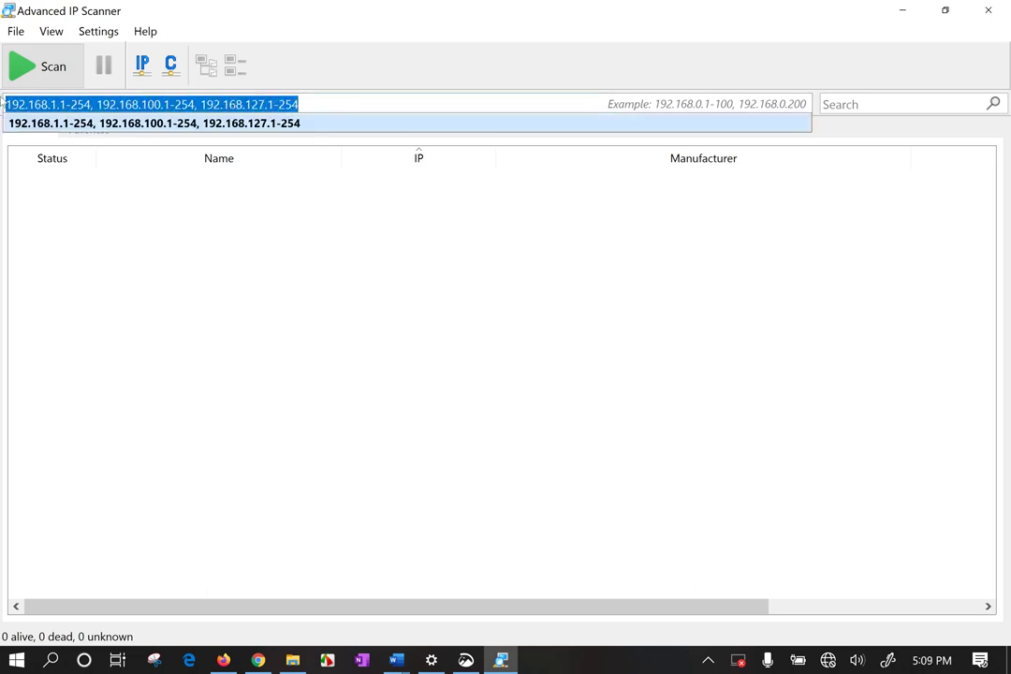
text(192.168.31.)
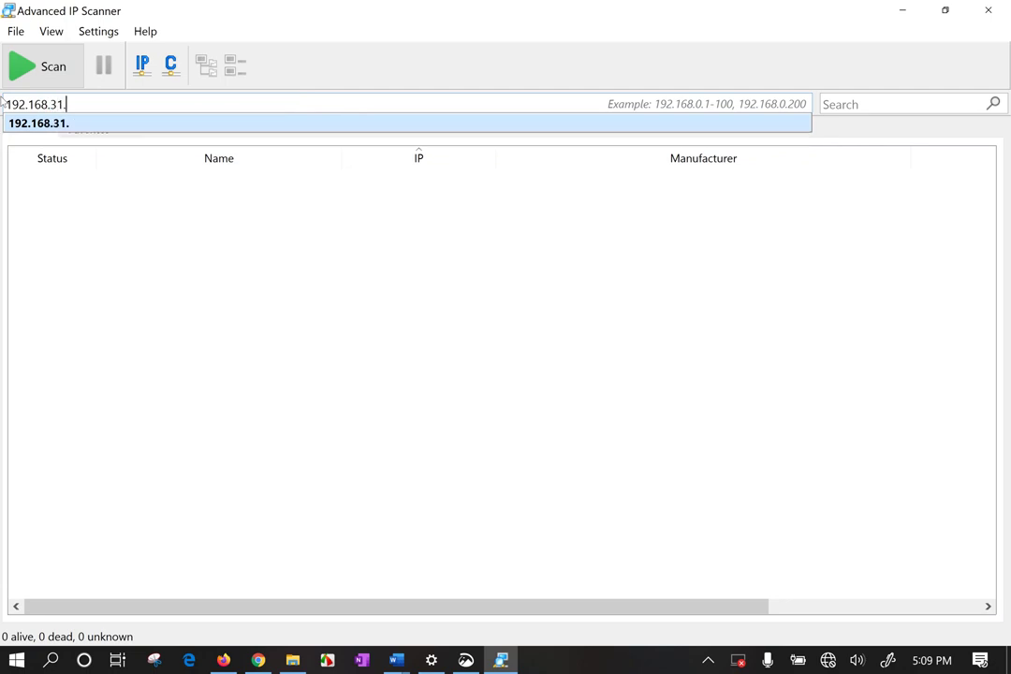
text(1-192.168.31)
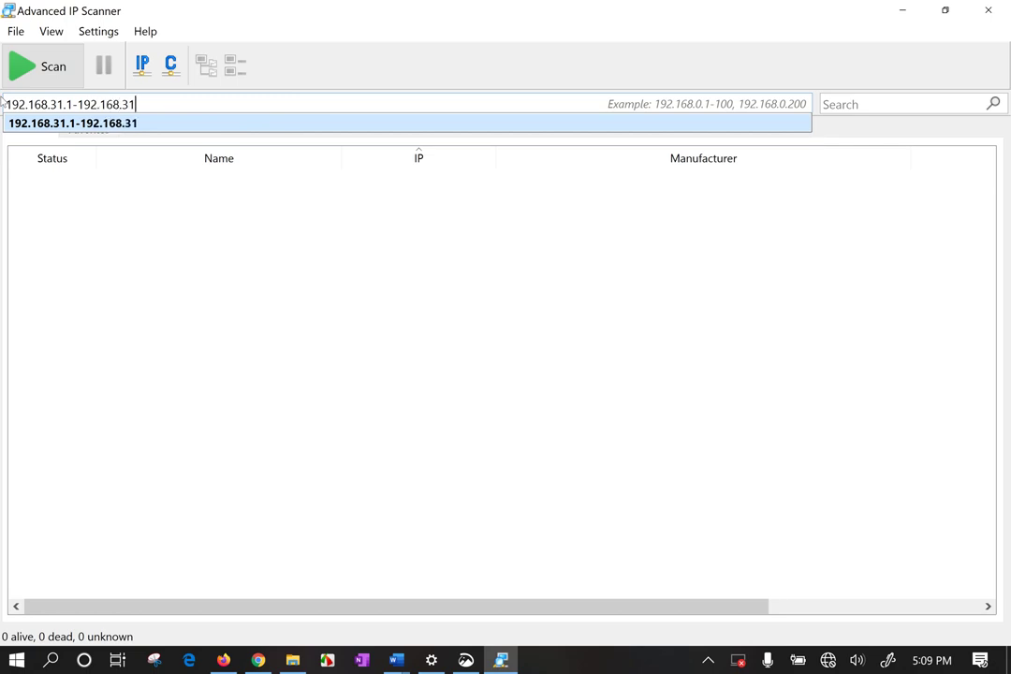
text(.254)
key(BackSpace)
text(5)
click(10, 319)
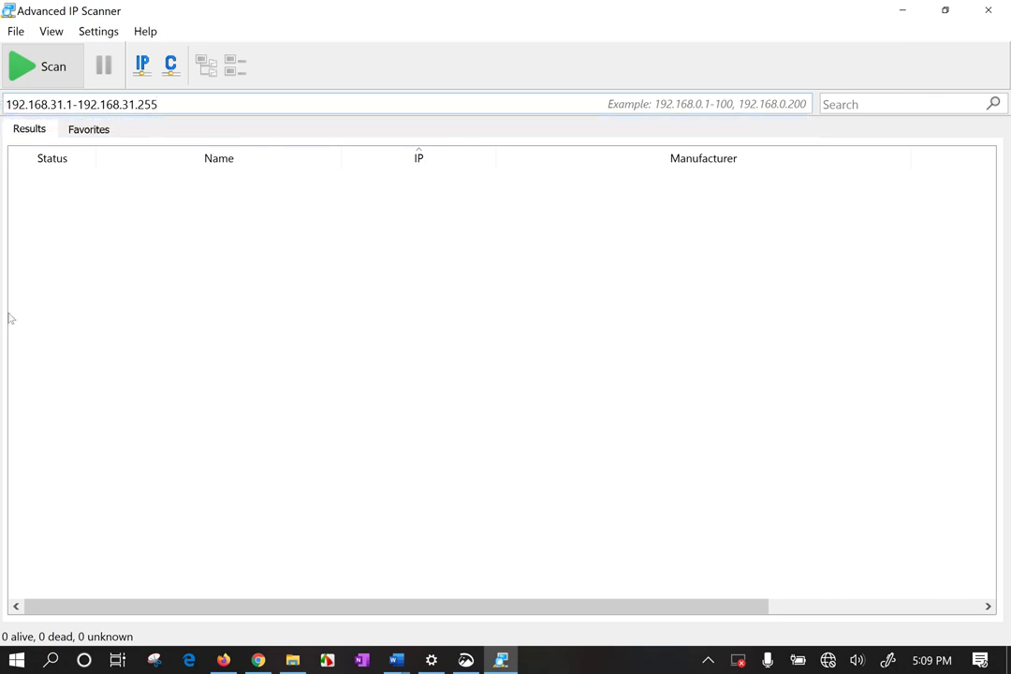
click(38, 66)
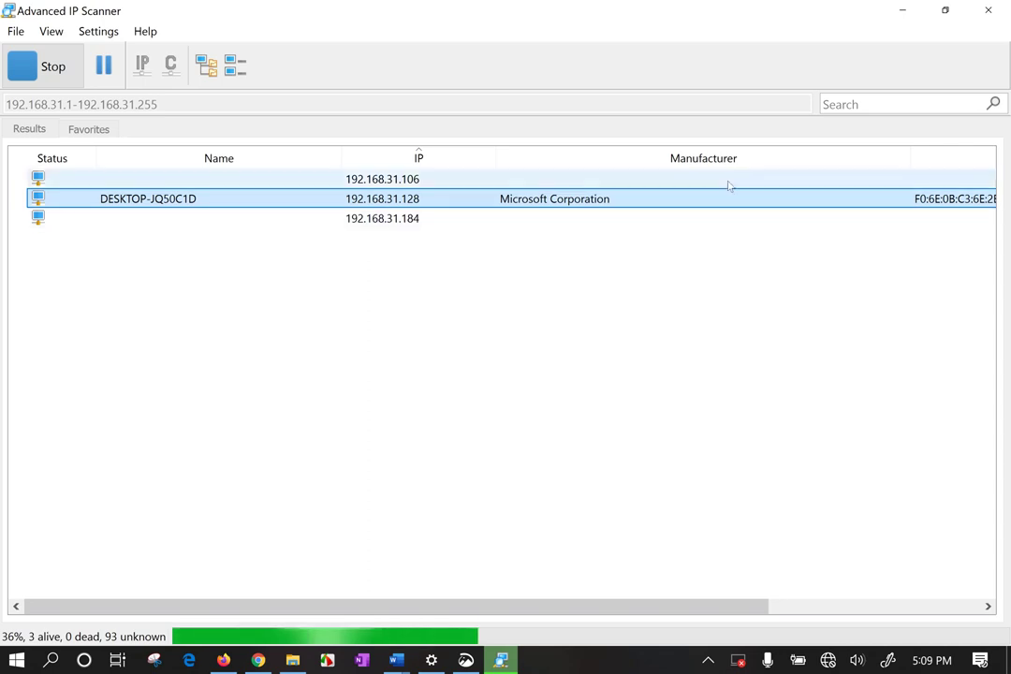
Check the visible result columns and select a few devices in the results list.
click(725, 402)
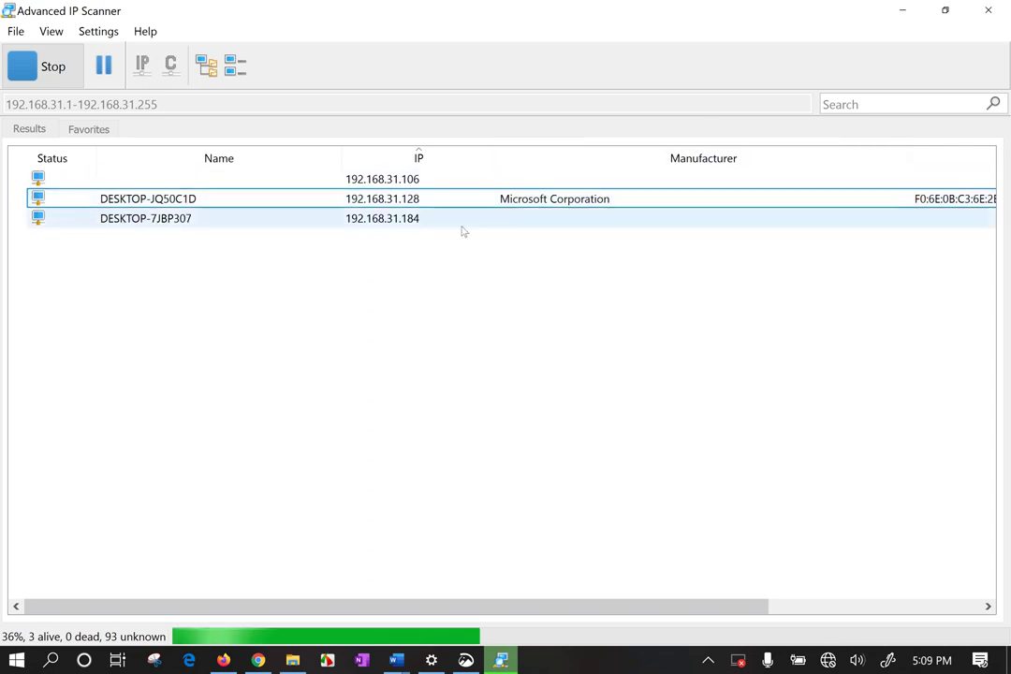
right_click(312, 162)
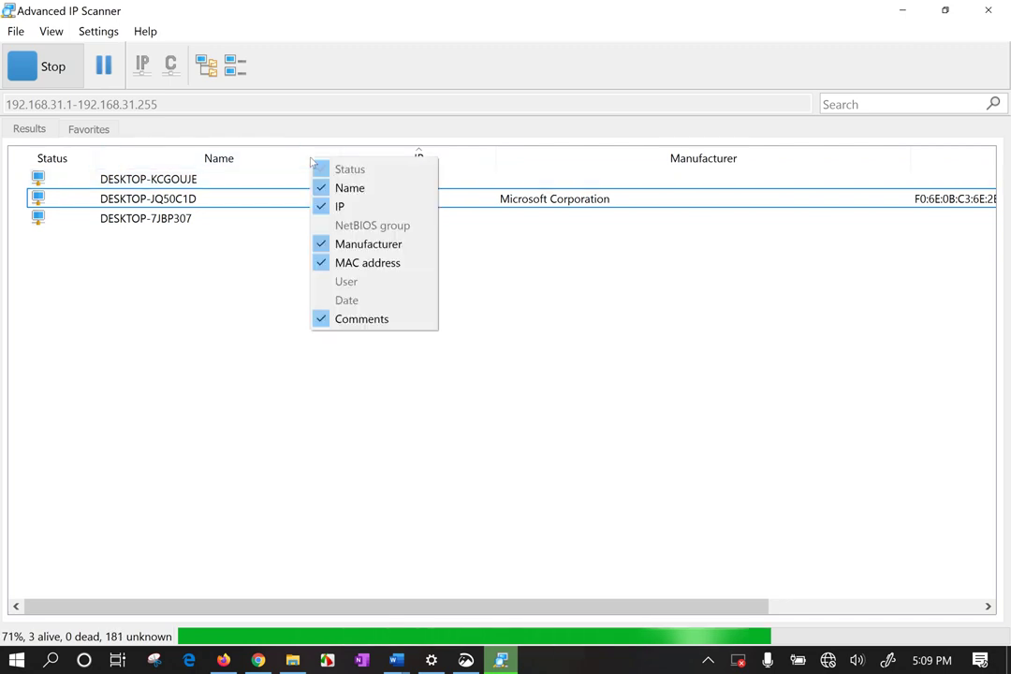
click(361, 465)
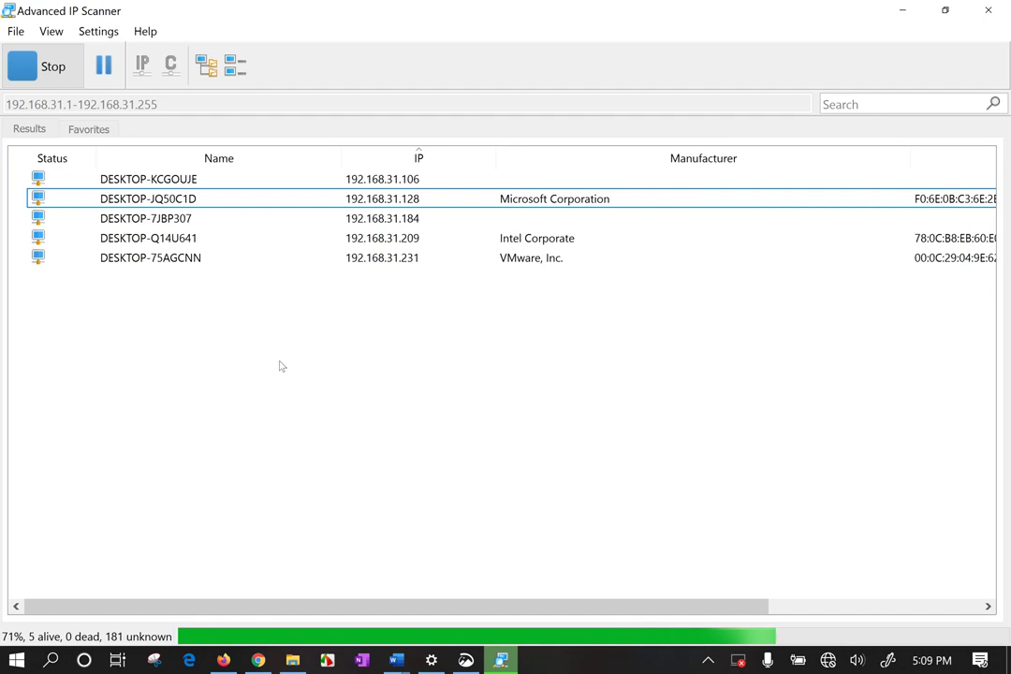
click(558, 257)
click(562, 218)
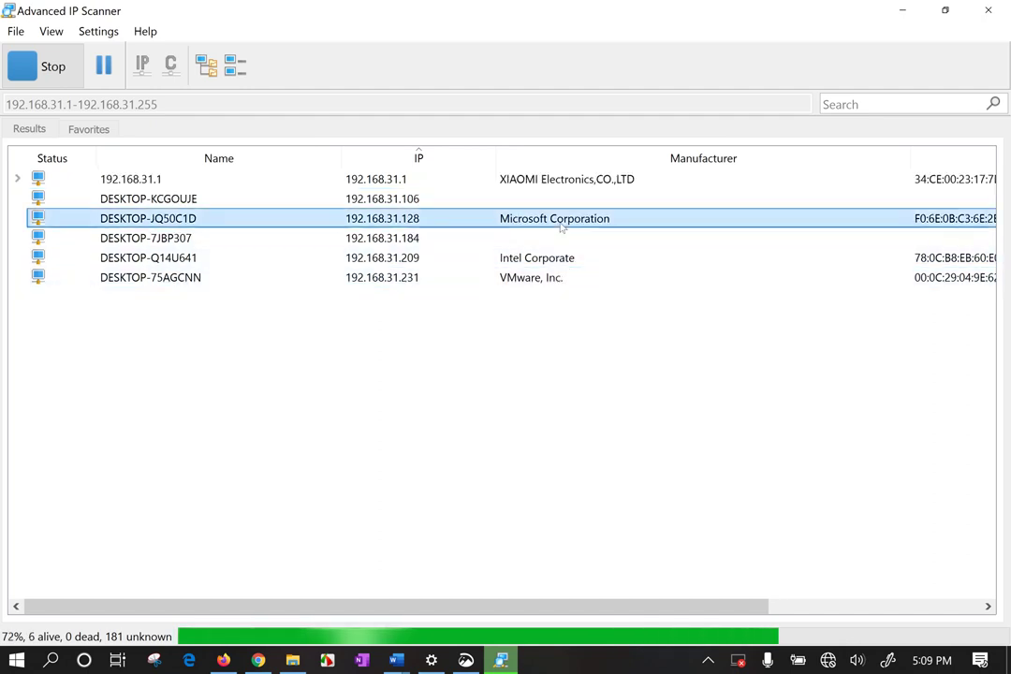
click(565, 179)
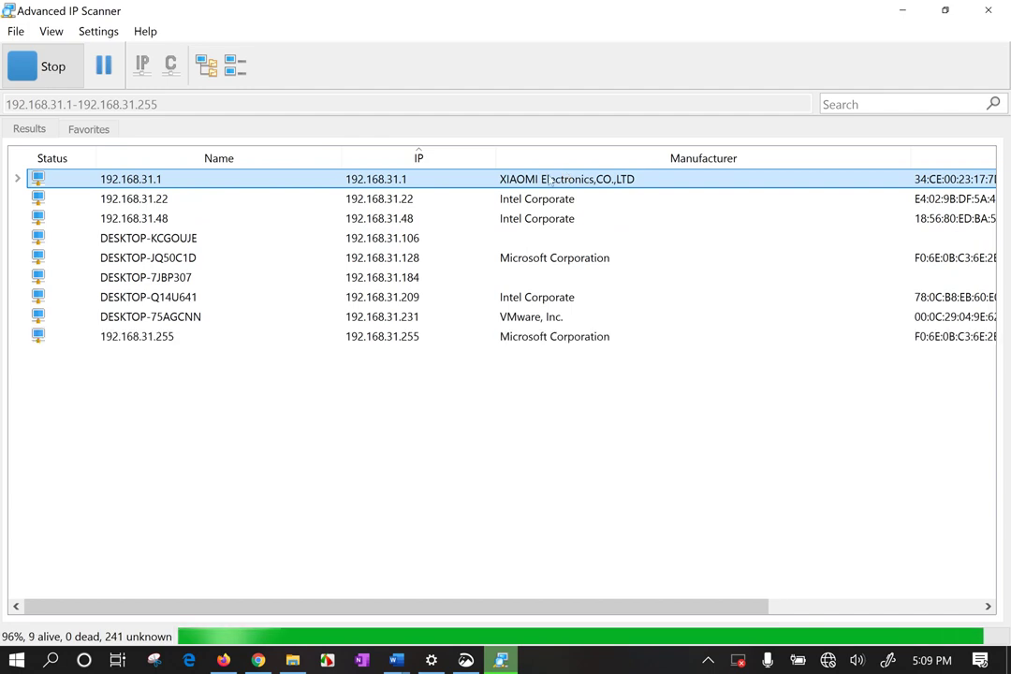
Narrow the IP and Manufacturer columns to reveal full MAC addresses and Comments.
drag(915, 157, 762, 156)
drag(497, 157, 447, 157)
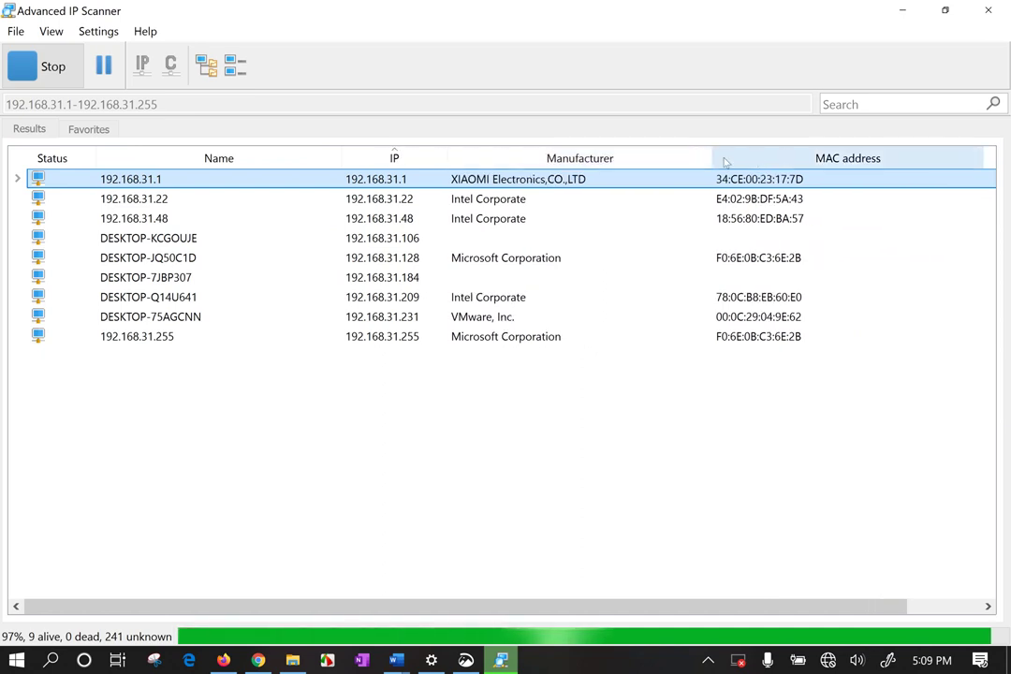
drag(712, 157, 666, 157)
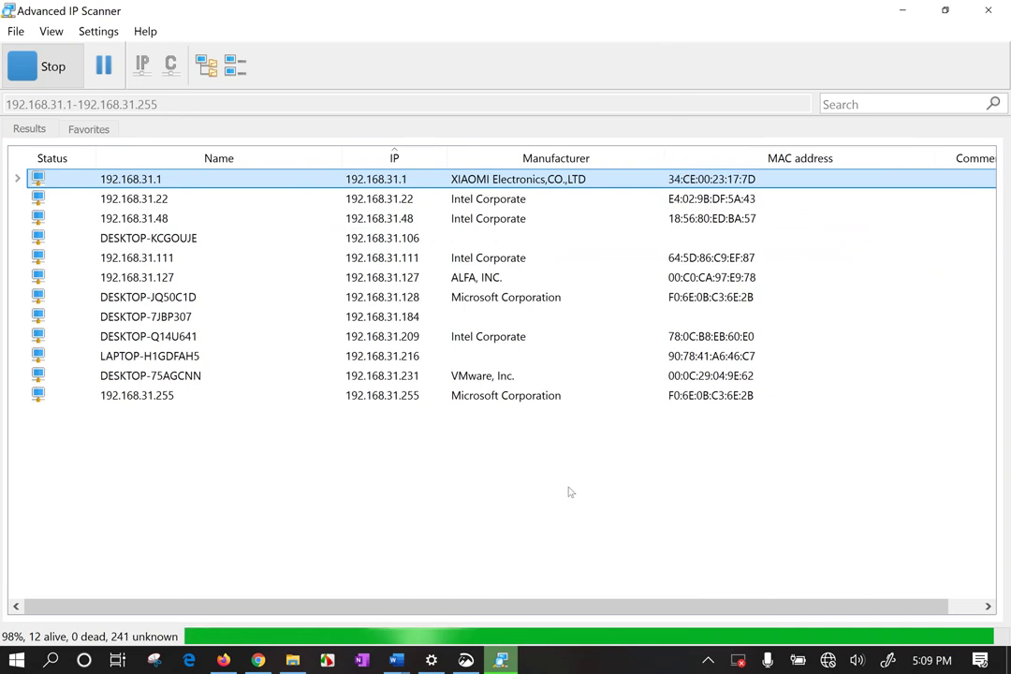
click(480, 279)
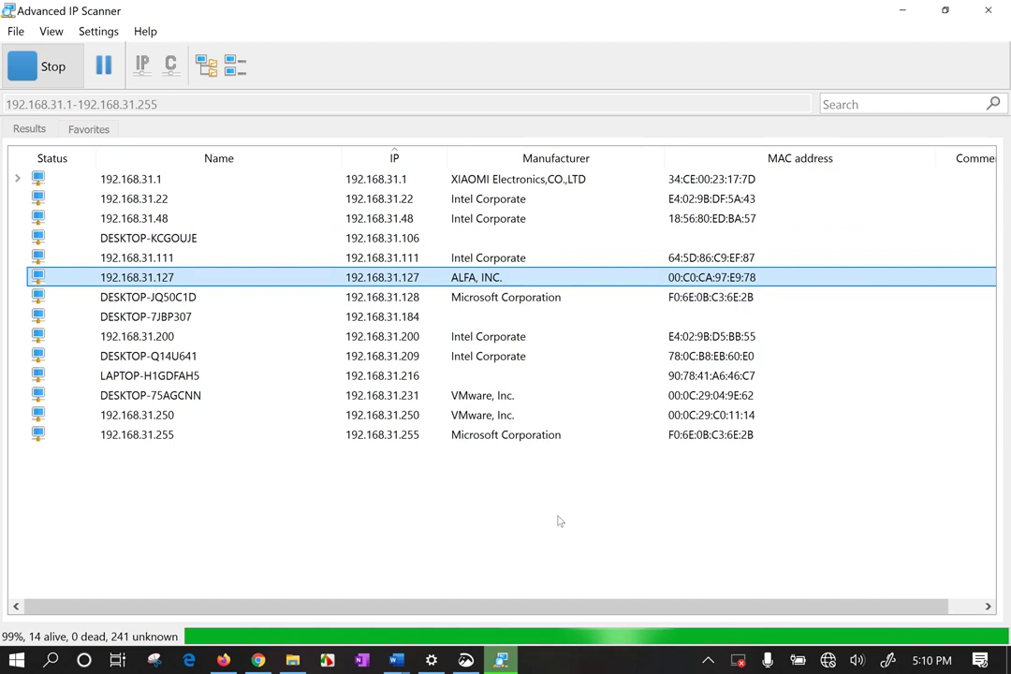
Select all 14 result rows, then select only the 192.168.31.48 device.
drag(558, 521, 573, 63)
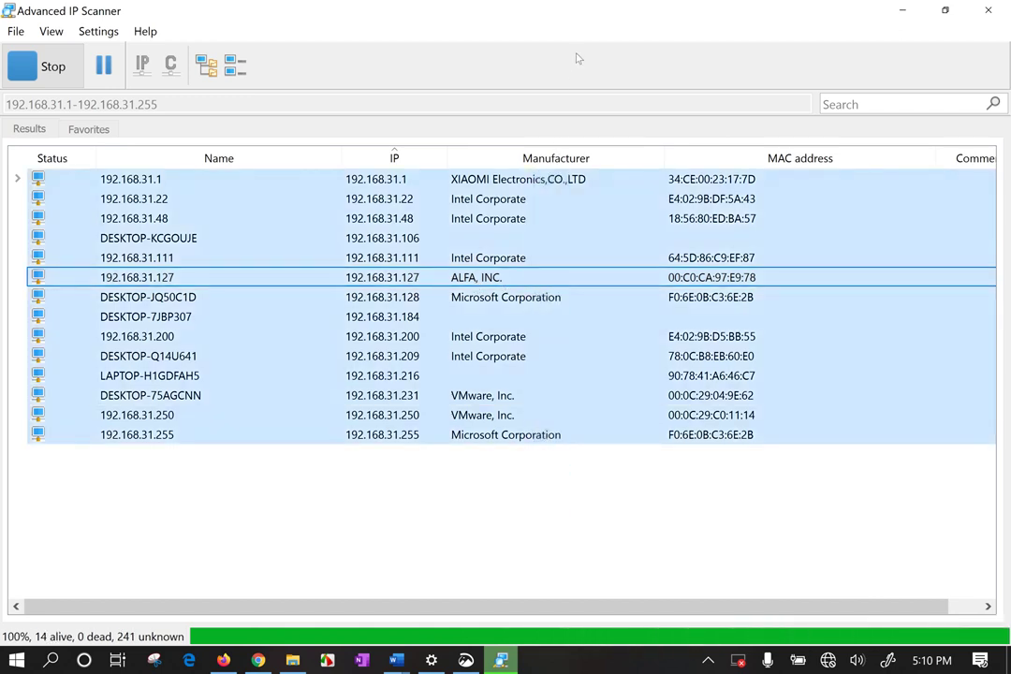
click(502, 518)
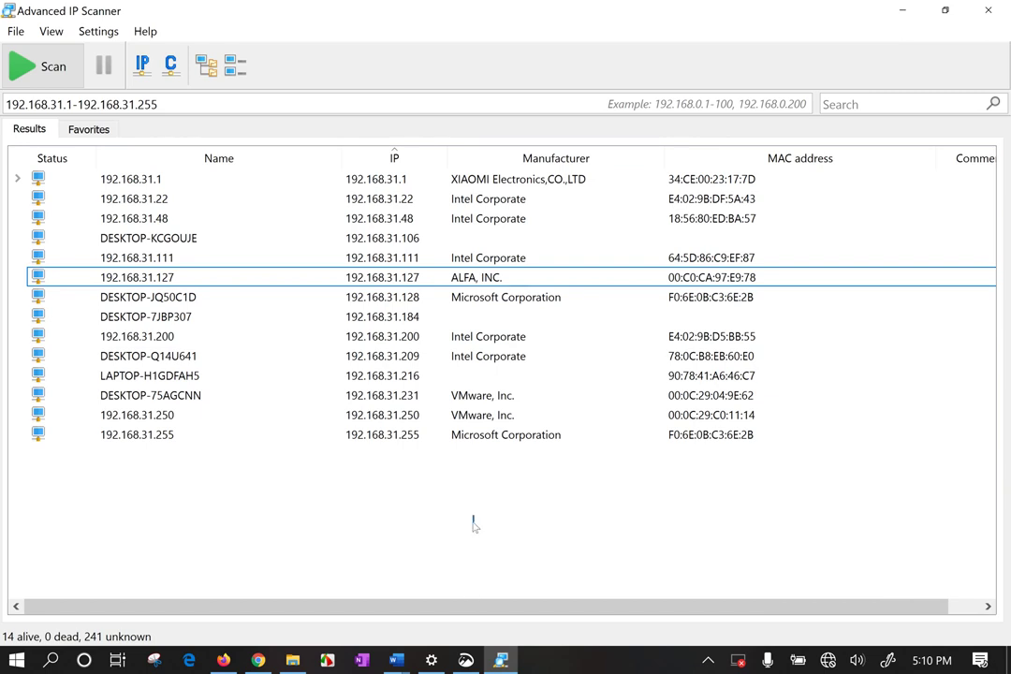
drag(473, 521, 621, 58)
click(513, 512)
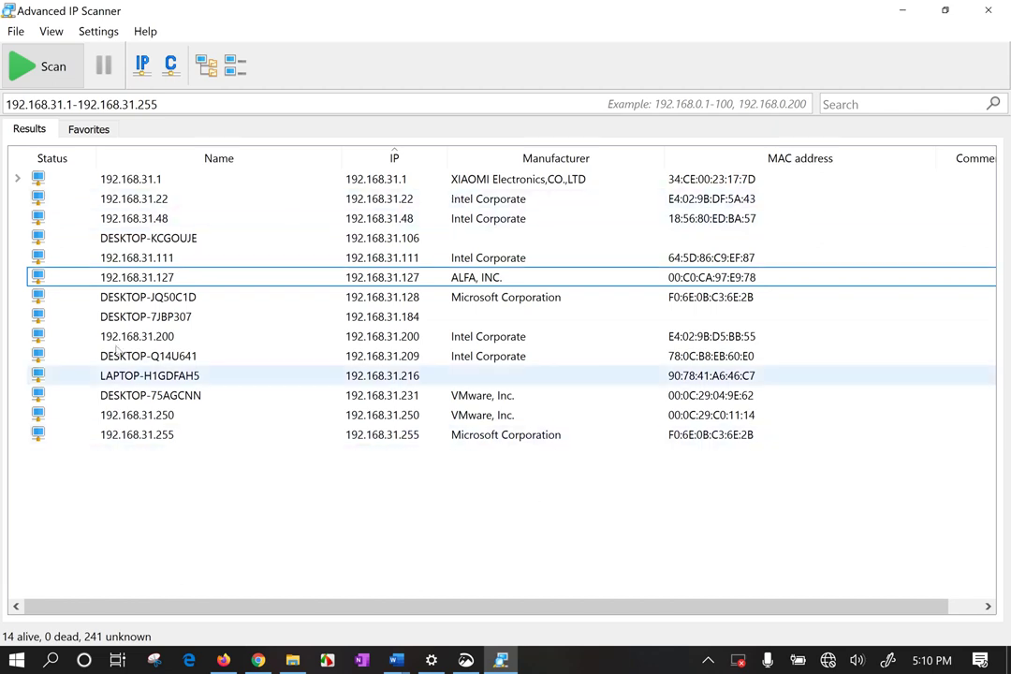
drag(166, 504, 227, 142)
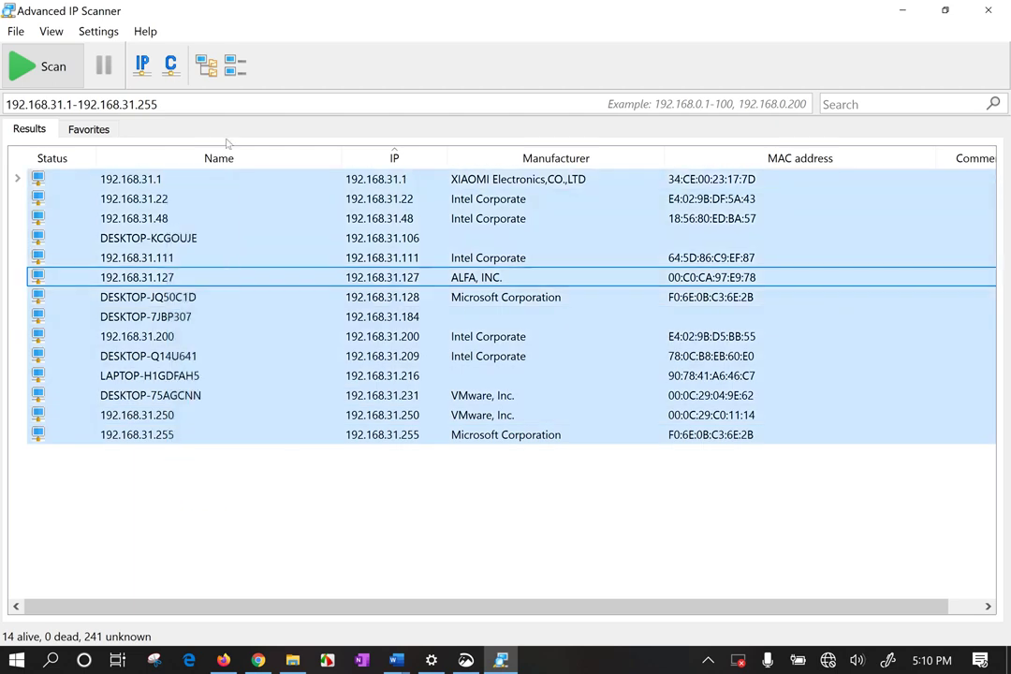
click(153, 218)
Try exploring 192.168.31.48's shared folders and dismiss the connection error.
right_click(153, 218)
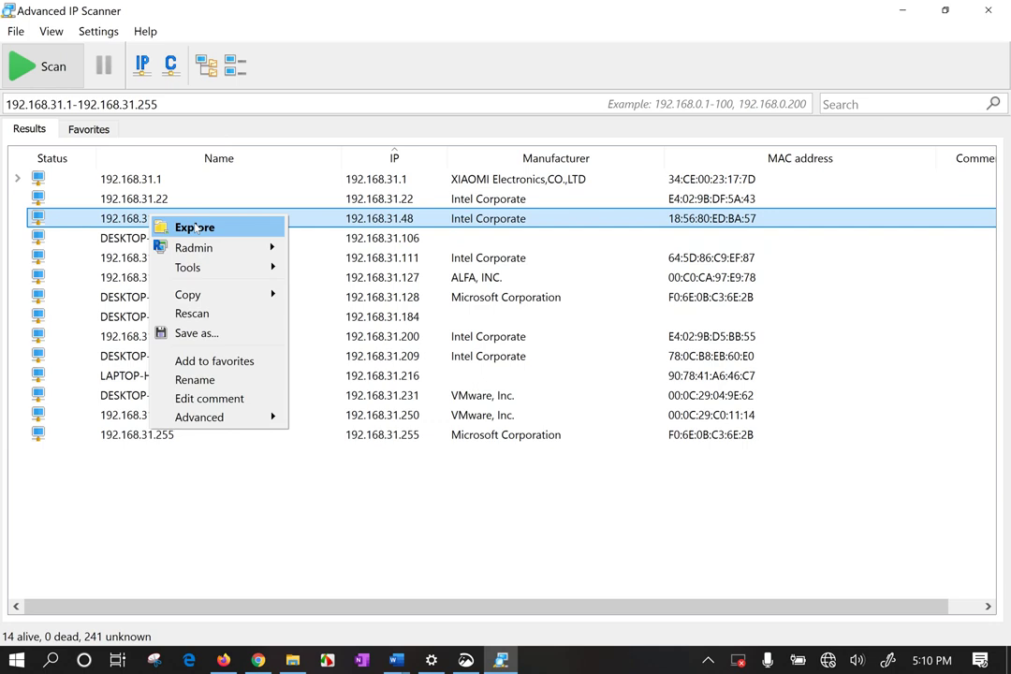
click(194, 228)
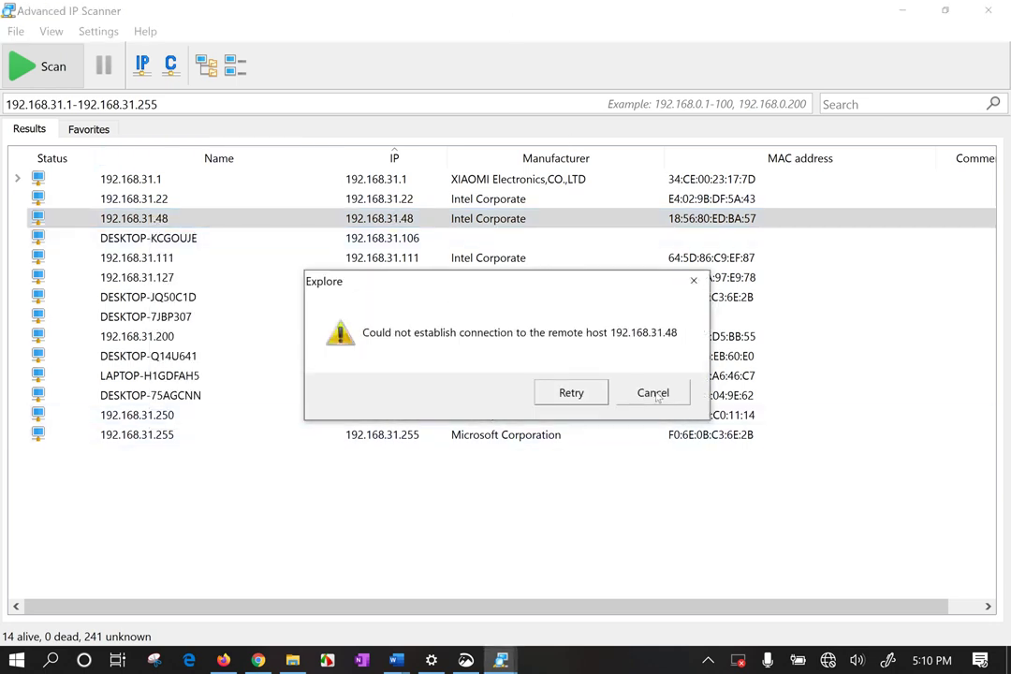
click(650, 393)
Try exploring DESKTOP-KCGOUJE's shared folders and close the network credentials prompt.
click(168, 240)
right_click(177, 246)
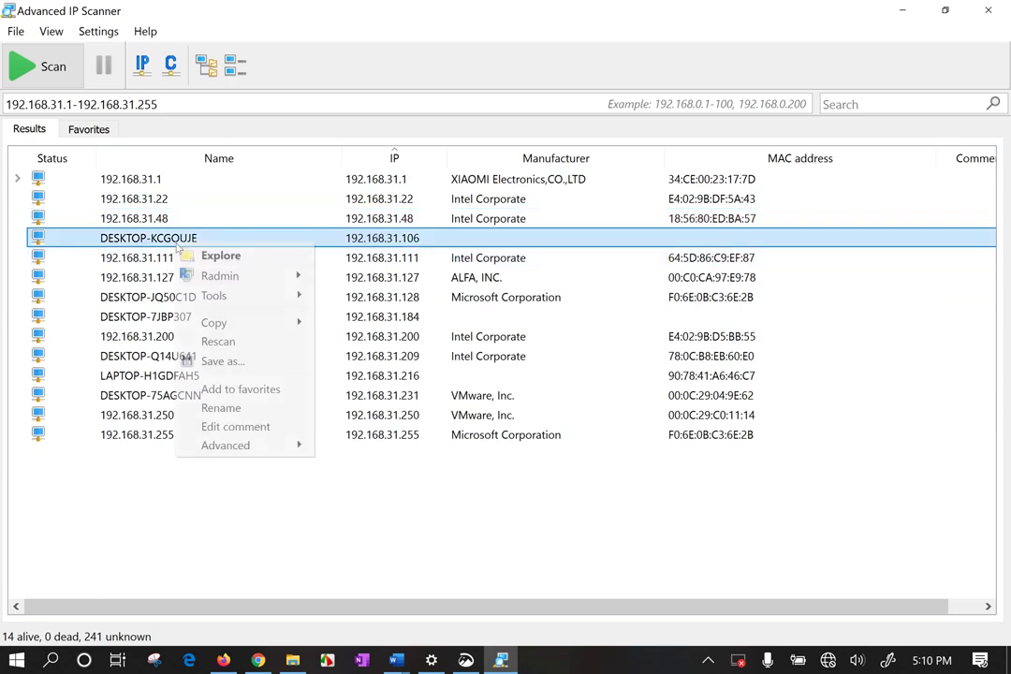
click(239, 261)
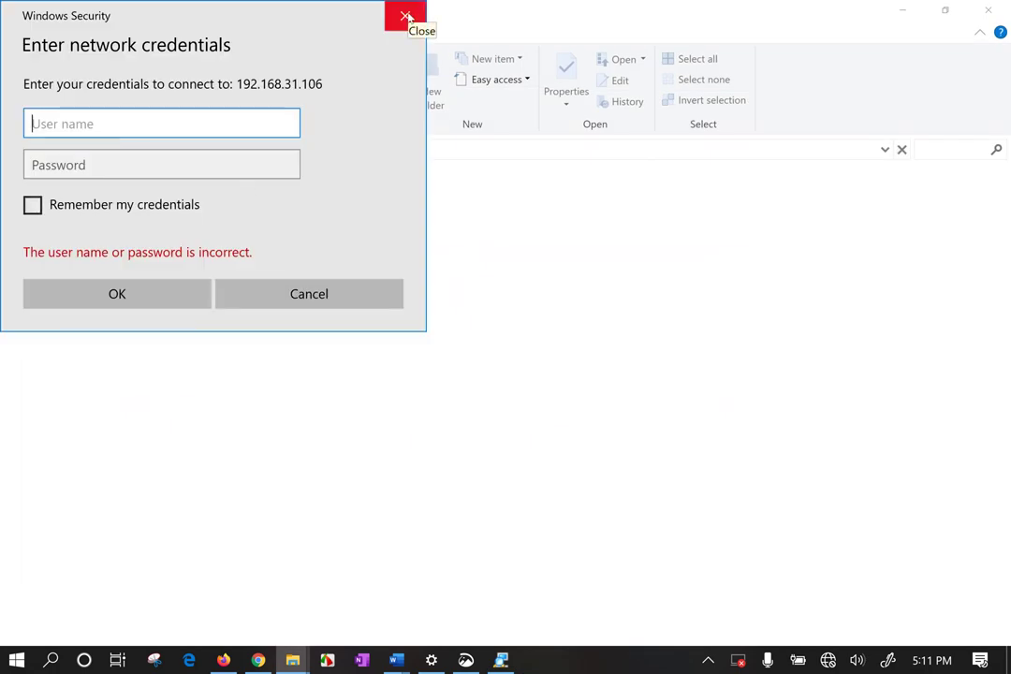
click(405, 16)
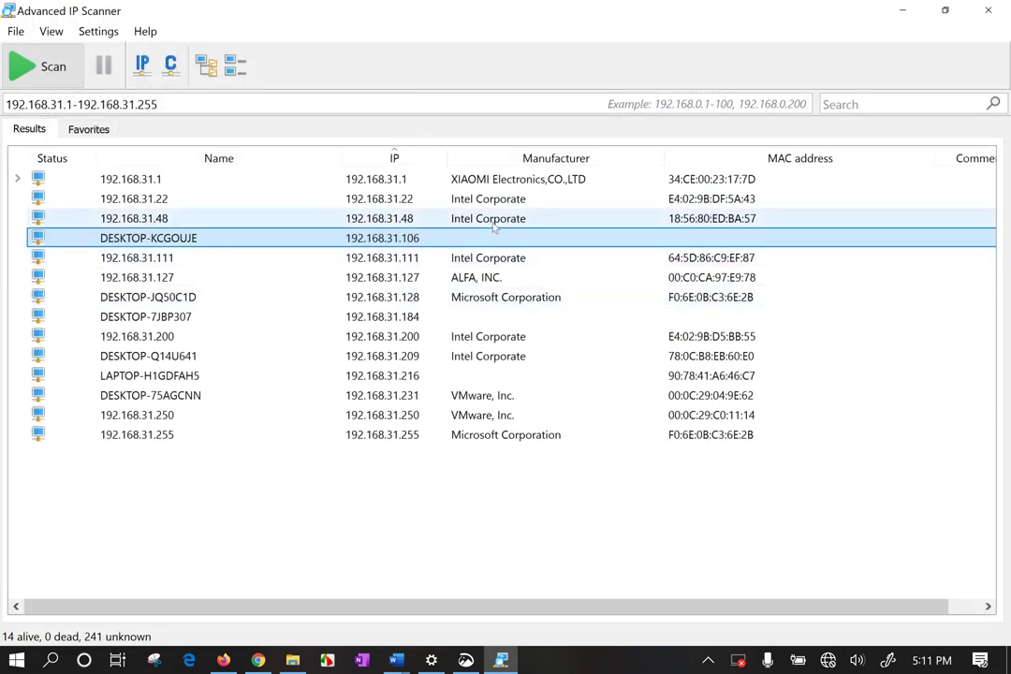
Ping DESKTOP-KCGOUJE (192.168.31.106) via Tools and close the ping console.
right_click(449, 237)
mouse_move(491, 268)
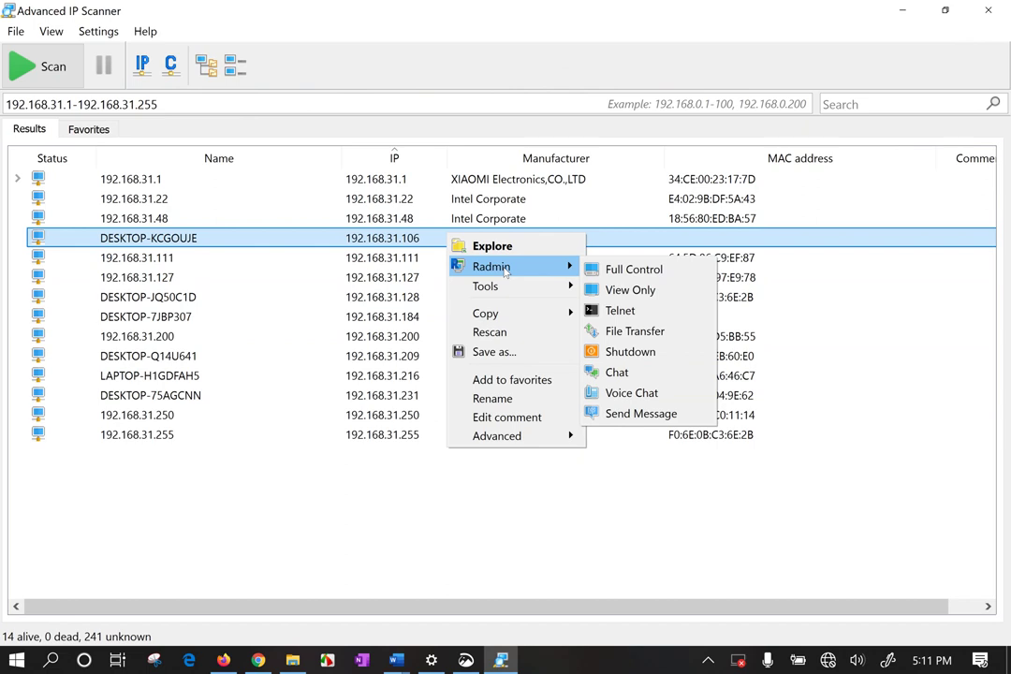
mouse_move(506, 287)
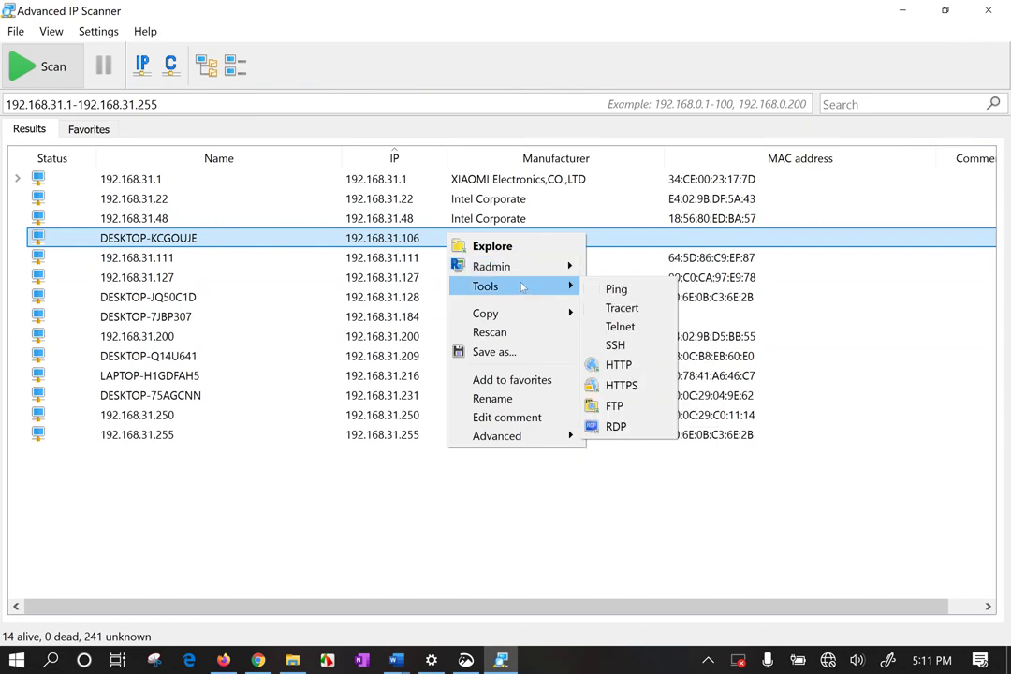
click(625, 290)
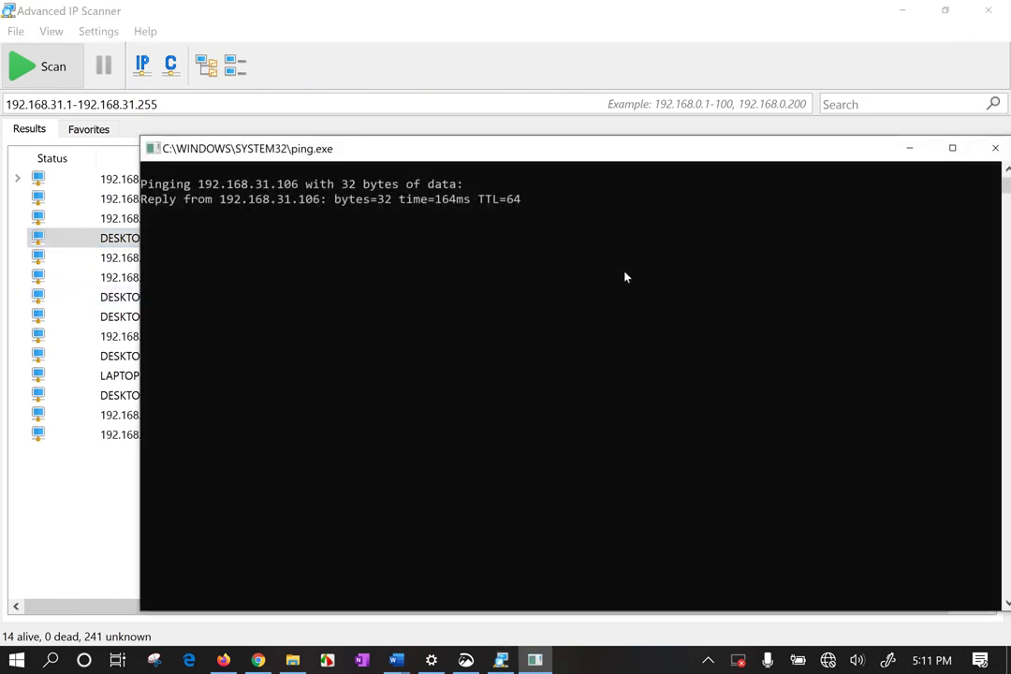
click(993, 150)
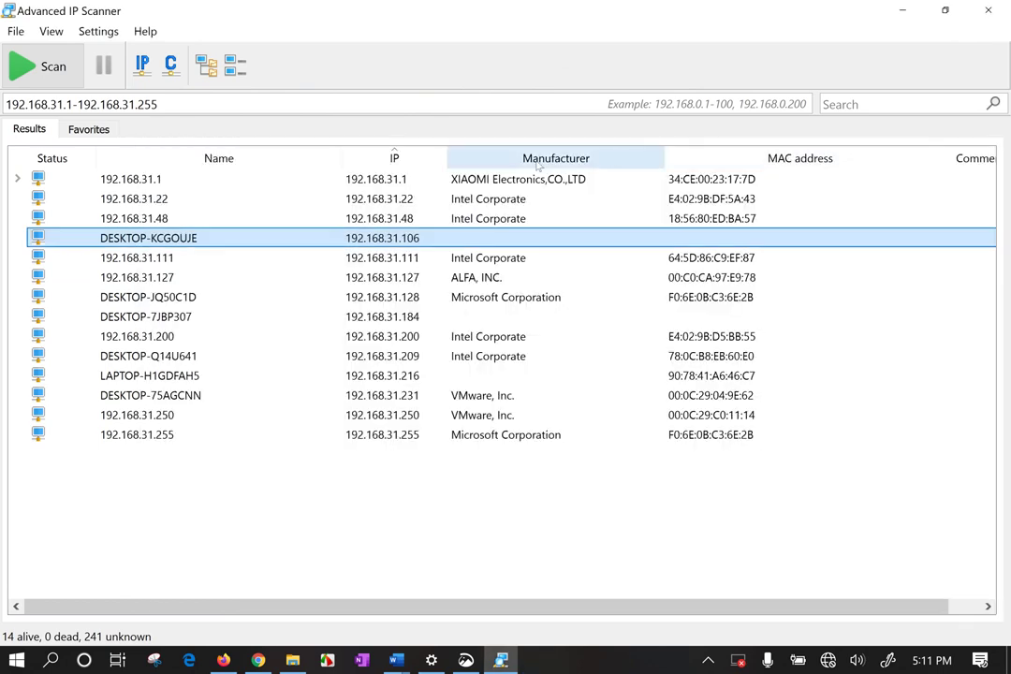
Run a traceroute to 192.168.31.106, then reopen the entry's Tools menu for RDP.
right_click(483, 238)
mouse_move(536, 282)
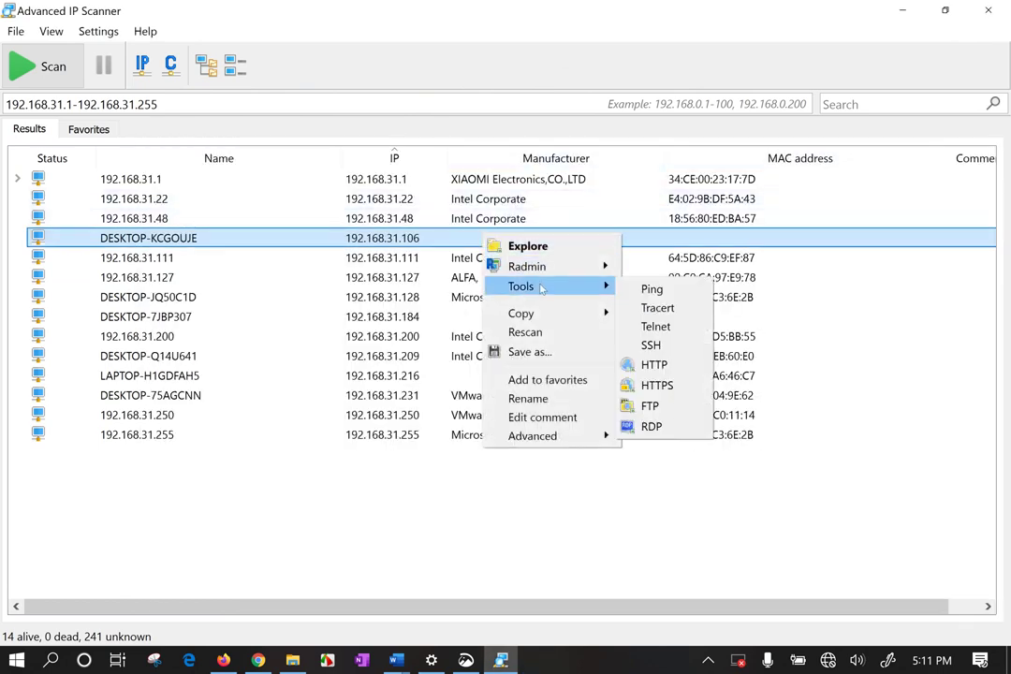
click(660, 308)
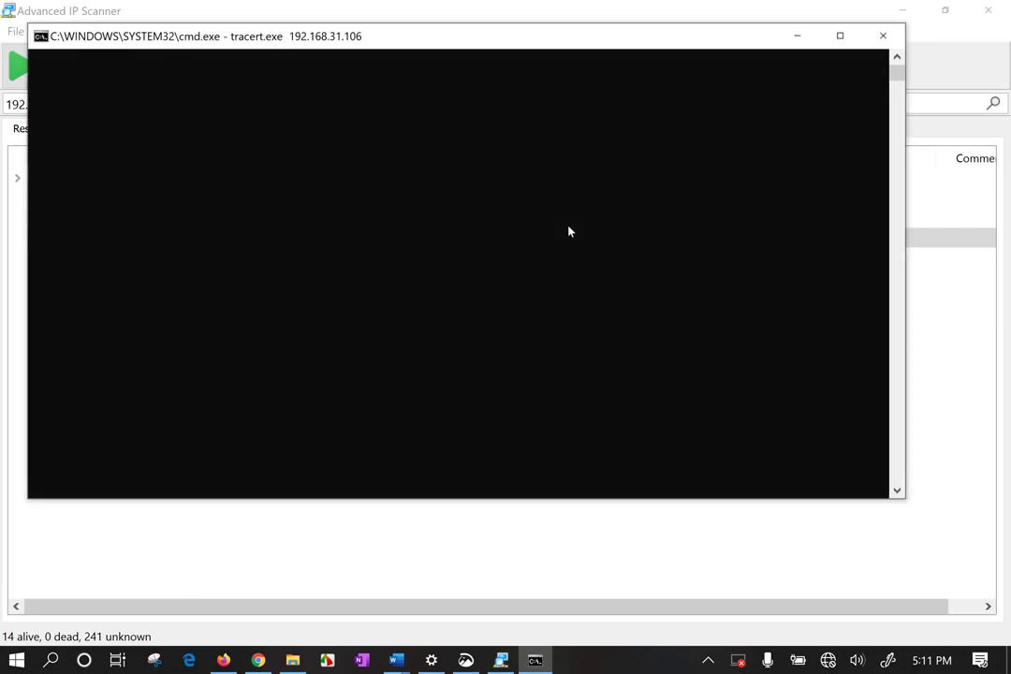
drag(431, 42, 461, 96)
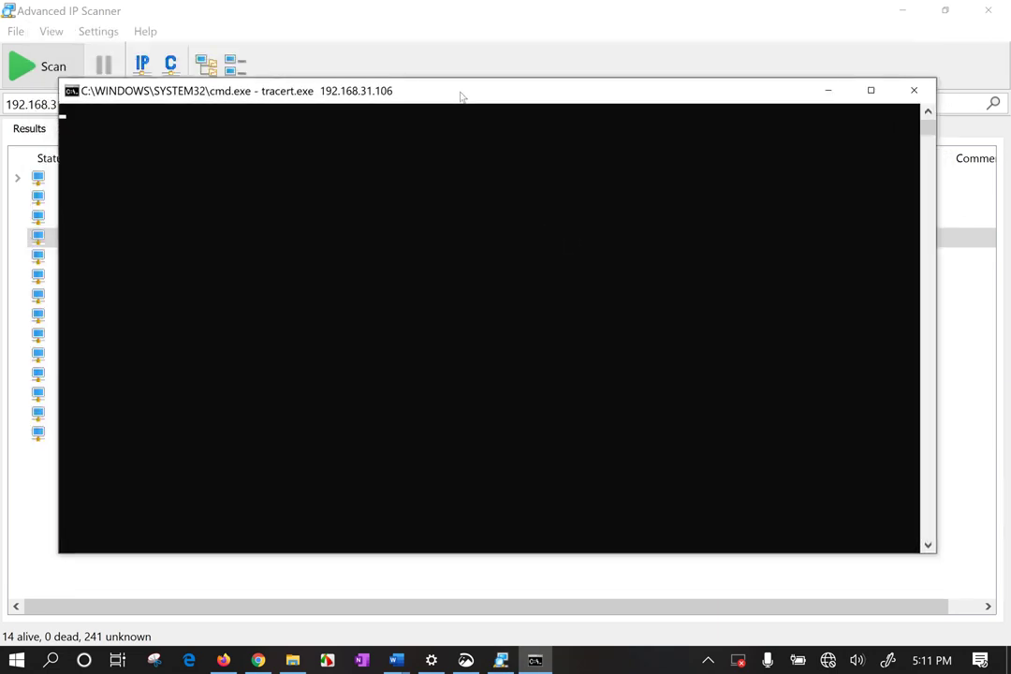
click(618, 38)
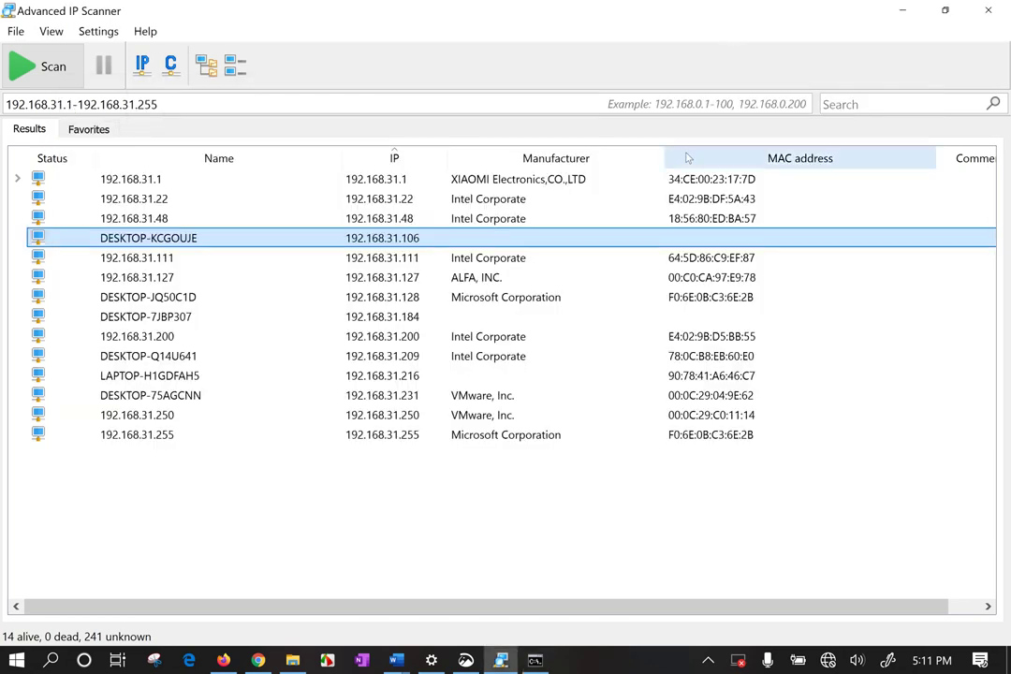
right_click(482, 241)
mouse_move(562, 290)
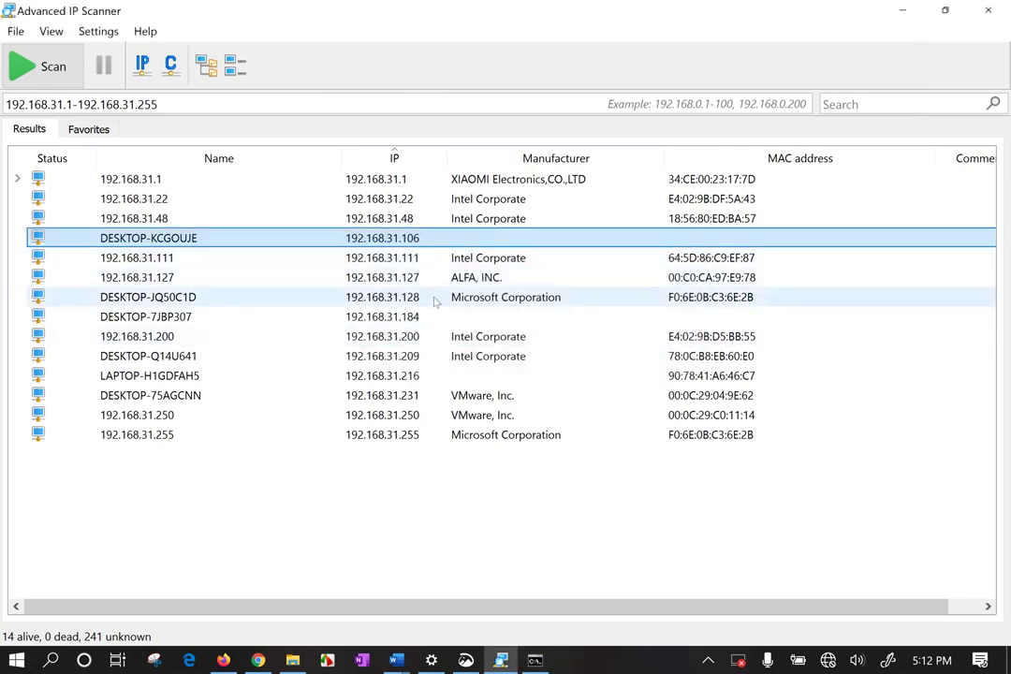
Launch RDP to 192.168.31.250 from its Tools menu and dismiss the can't-connect error.
click(490, 397)
click(490, 417)
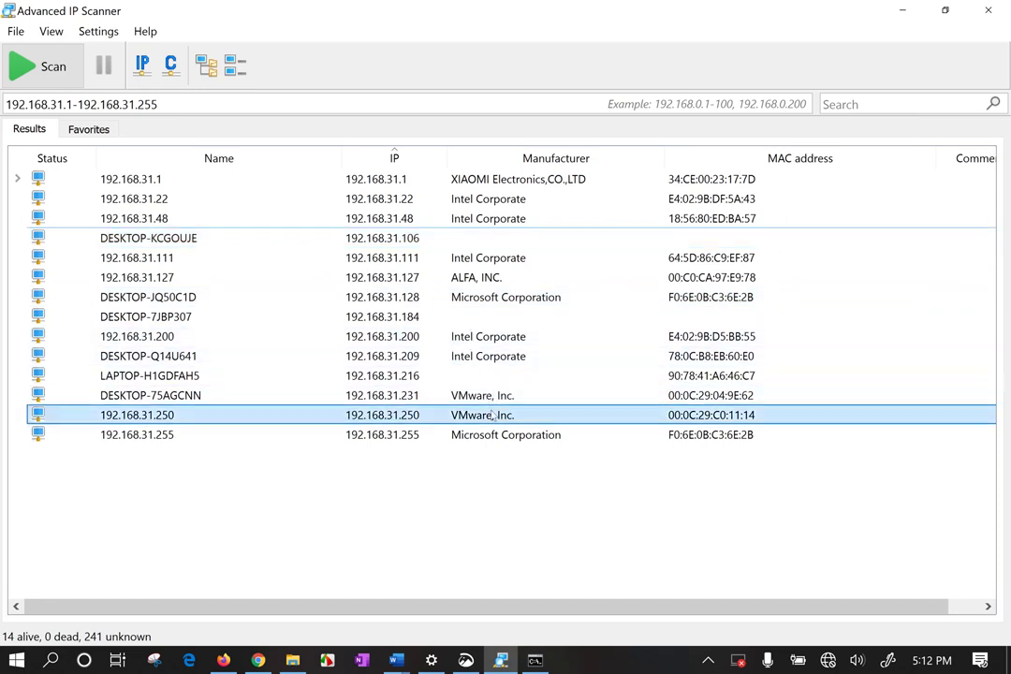
right_click(492, 417)
mouse_move(553, 463)
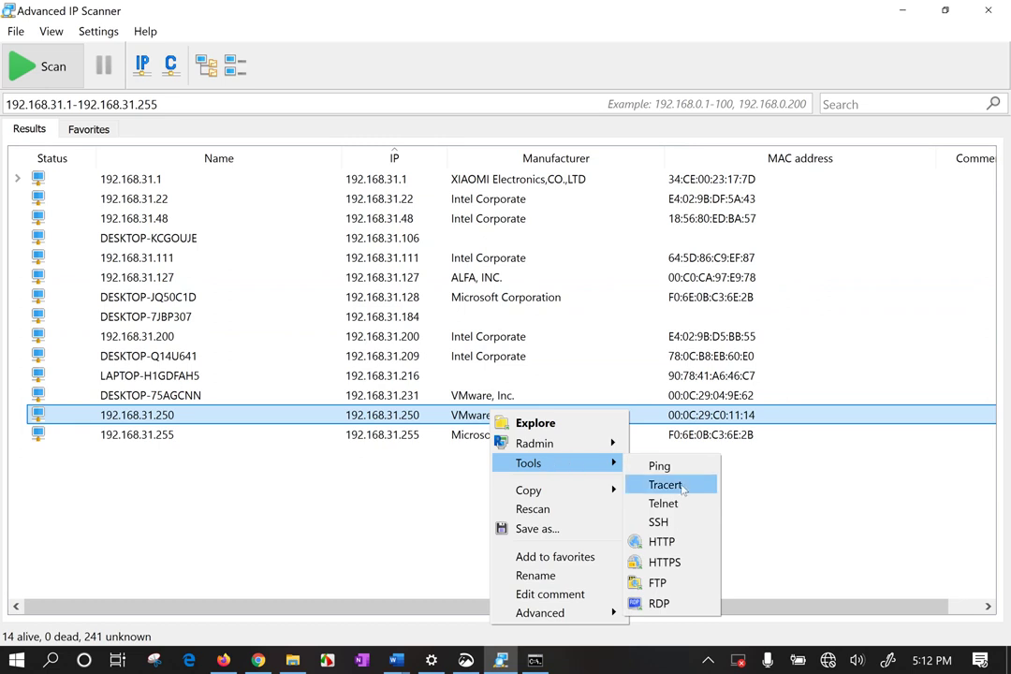
click(684, 603)
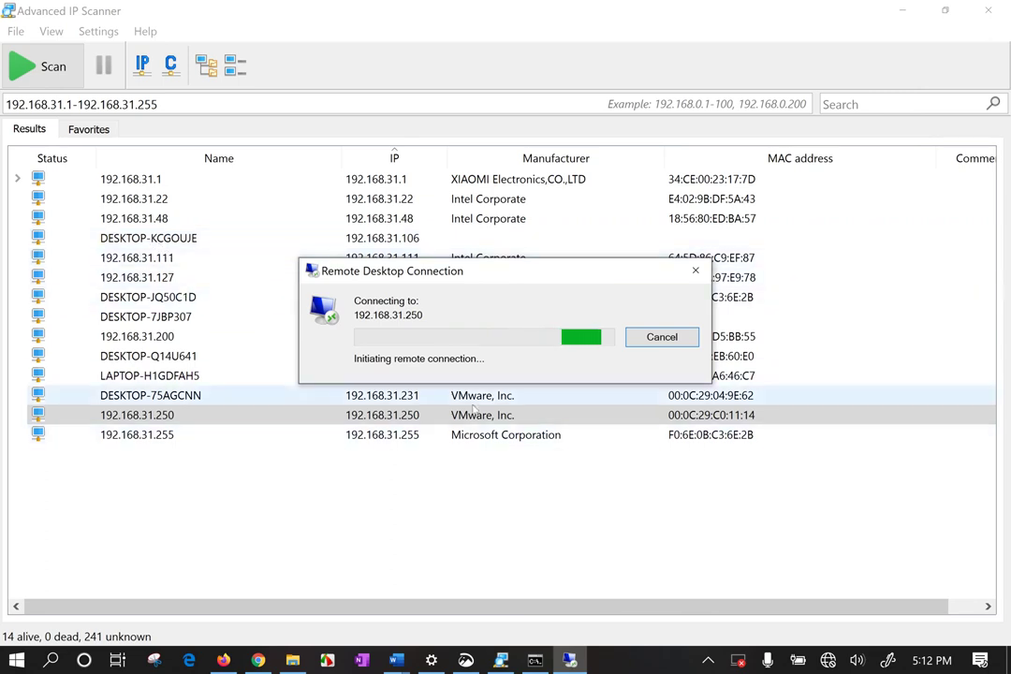
drag(499, 277, 552, 443)
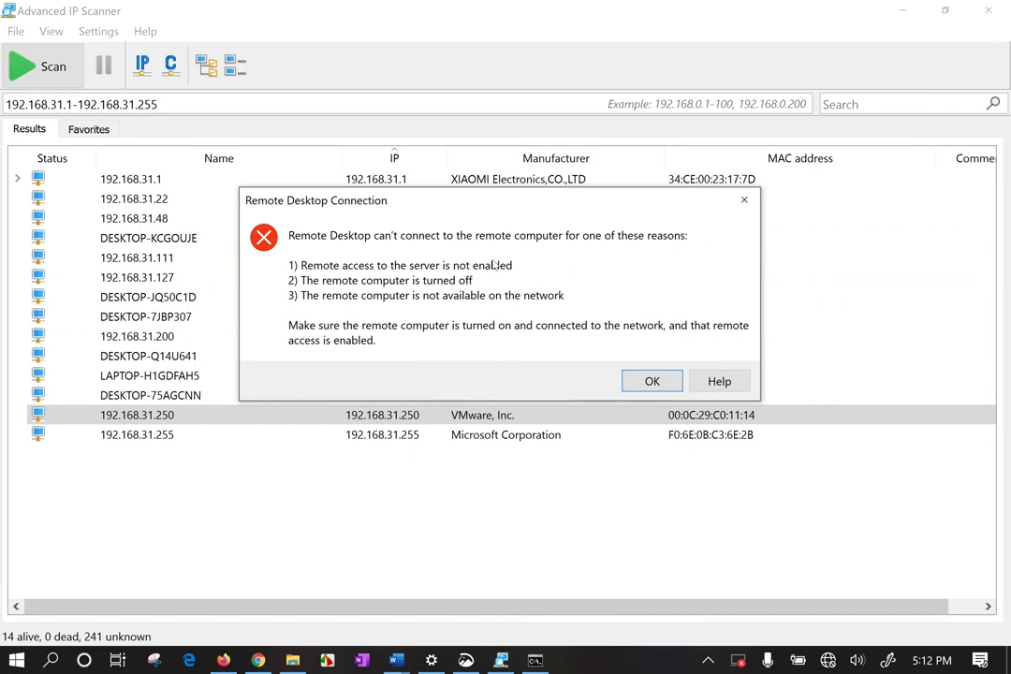
key(Return)
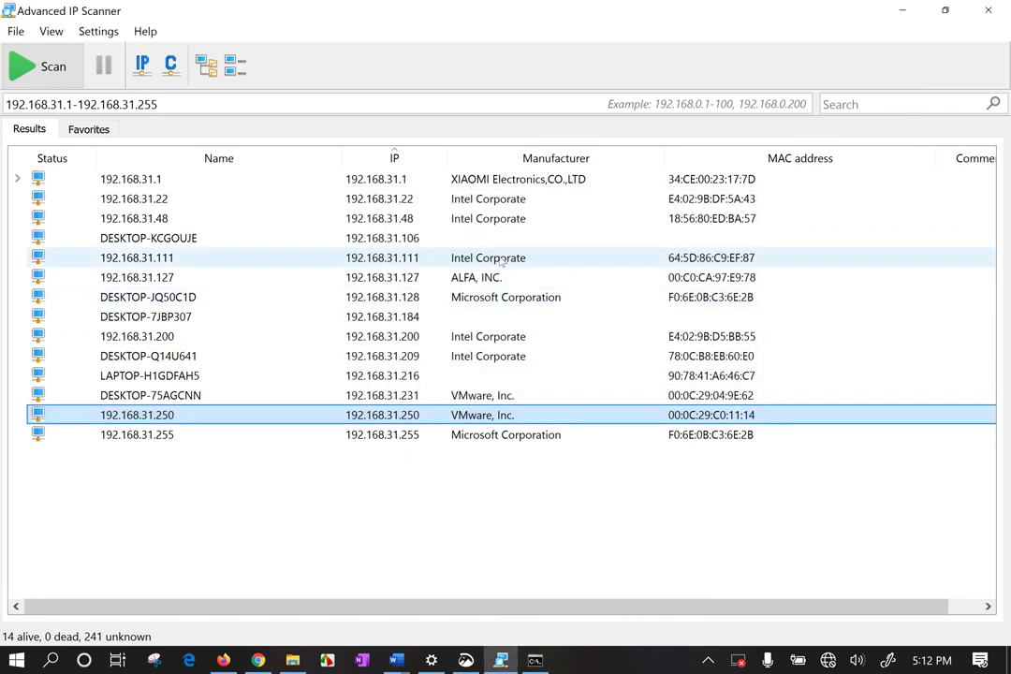
Ping 192.168.31.127 from its Tools menu and close the ping console.
click(473, 262)
click(473, 278)
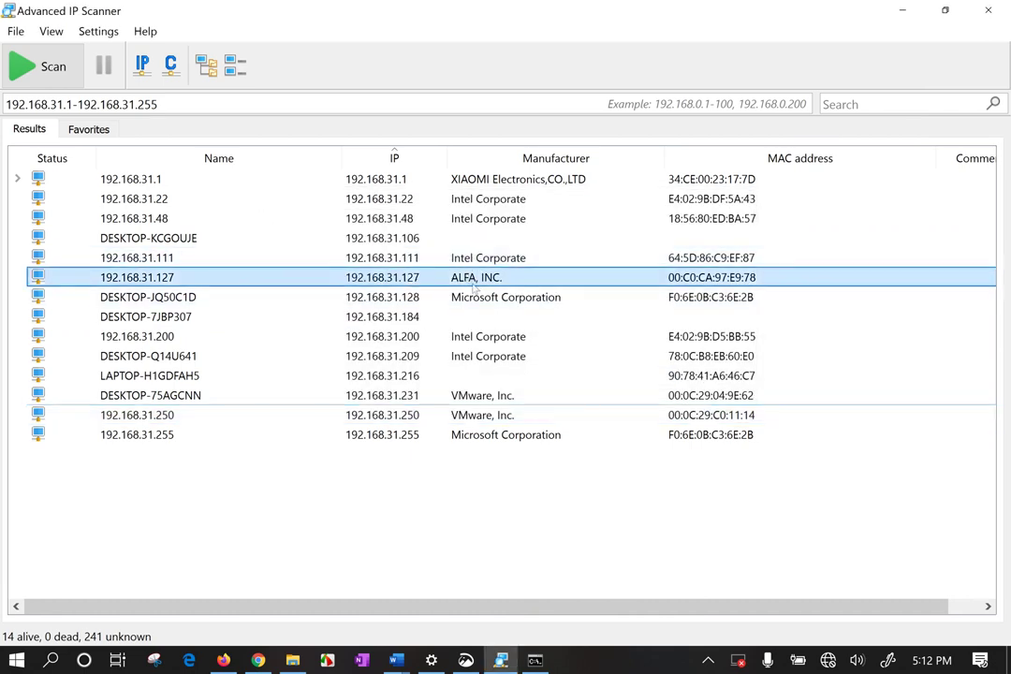
right_click(477, 279)
mouse_move(534, 328)
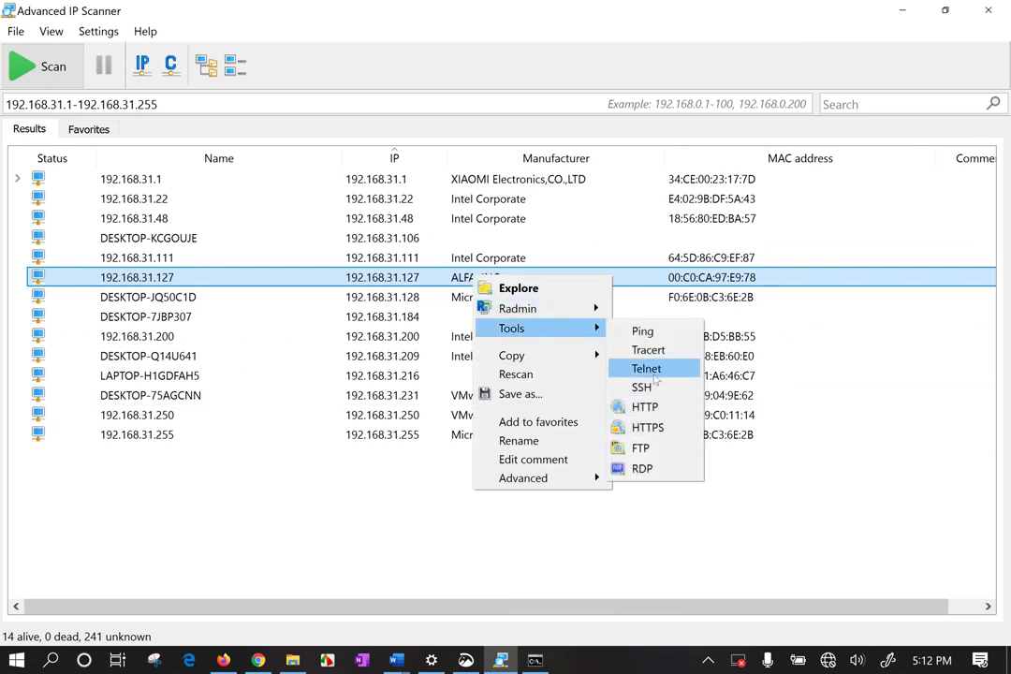
click(642, 331)
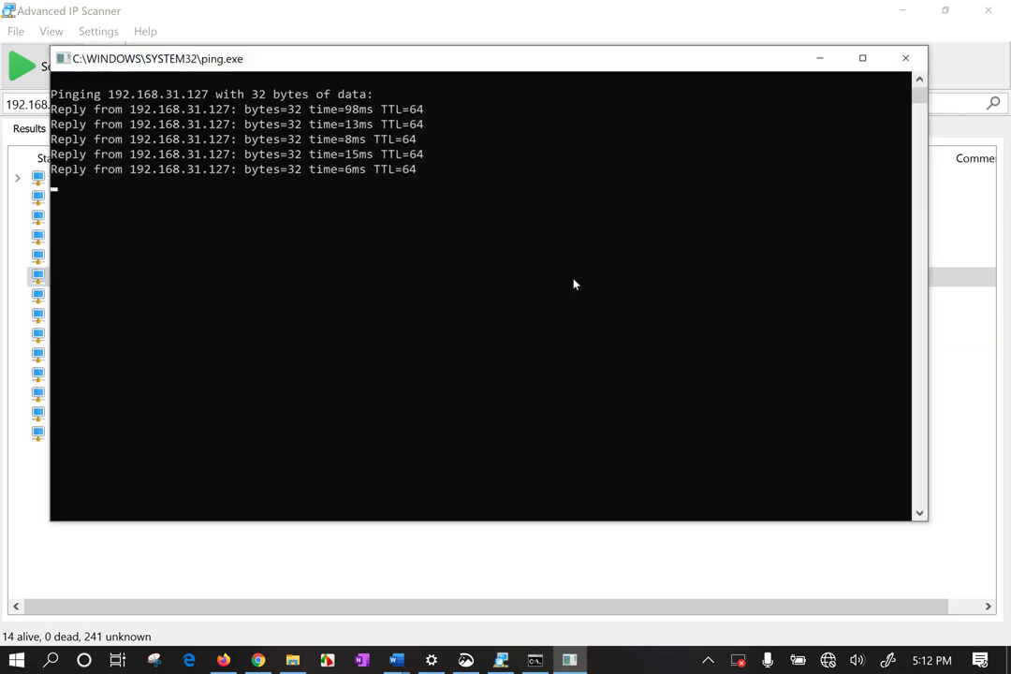
click(906, 58)
Open a plink SSH console to 192.168.31.127, then close it.
right_click(503, 279)
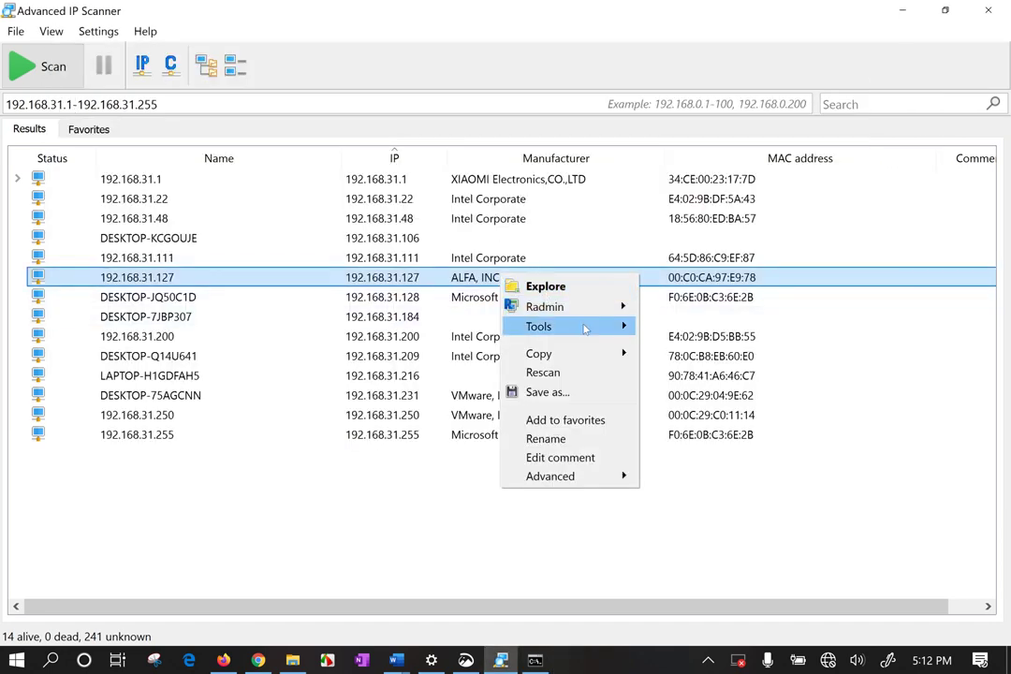
mouse_move(588, 326)
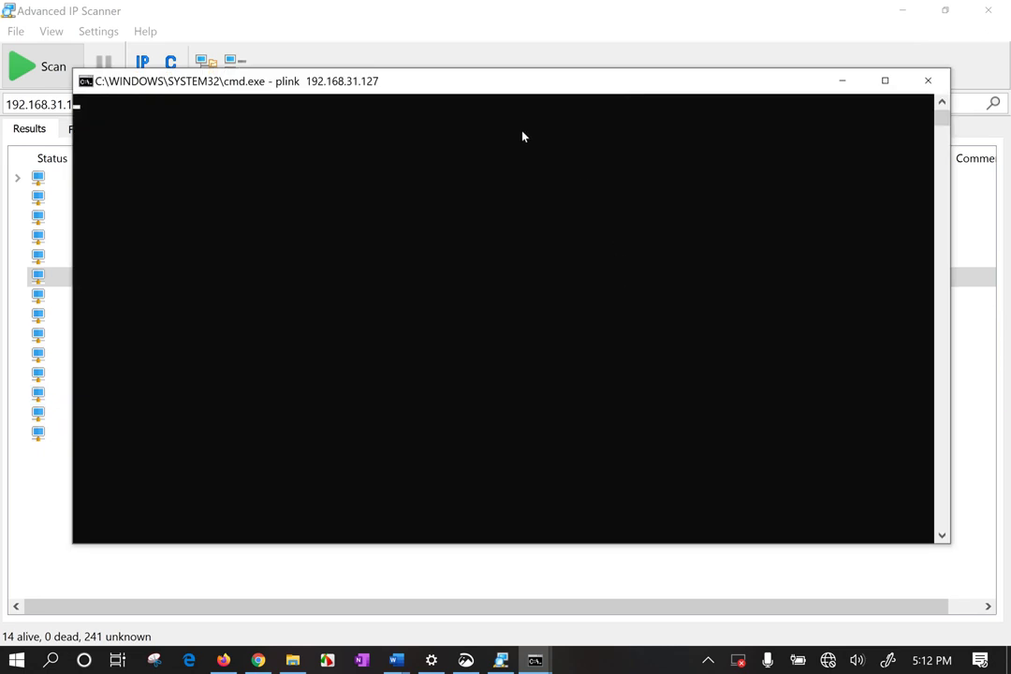
drag(506, 79, 553, 68)
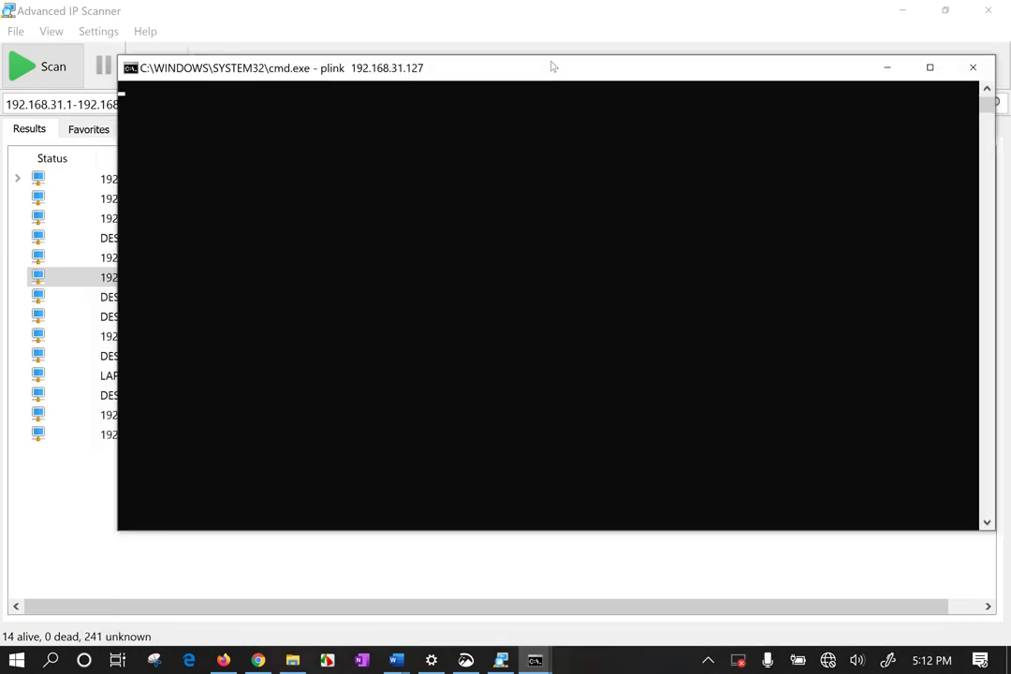
click(975, 71)
Add 192.168.31.127 to favorites and display its Advanced Wake-On-LAN/Shut down choices.
right_click(533, 279)
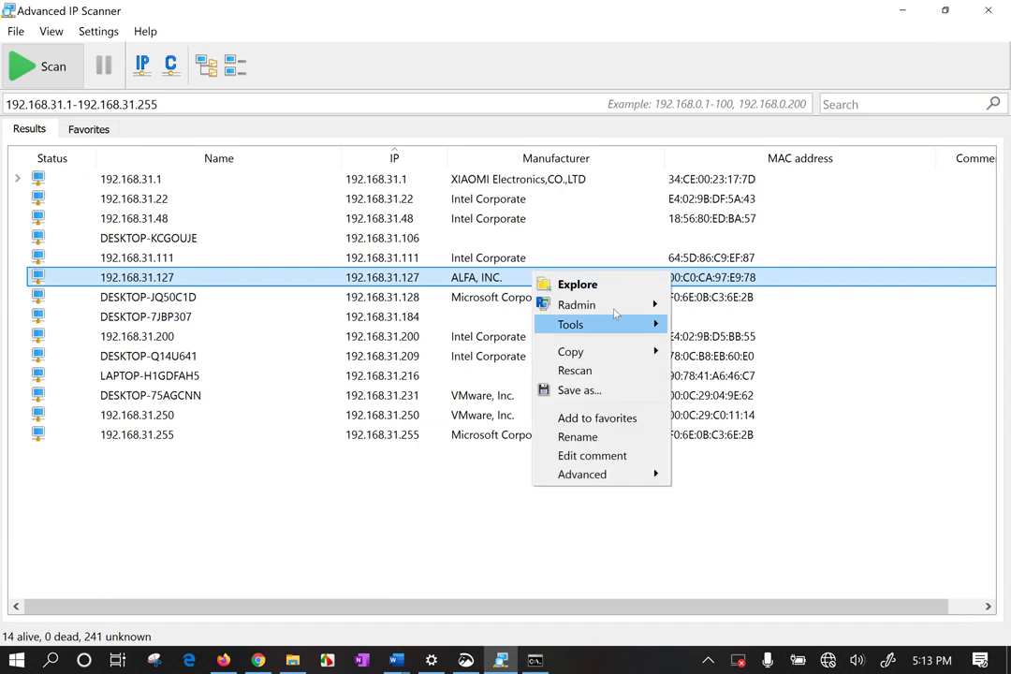
mouse_move(618, 325)
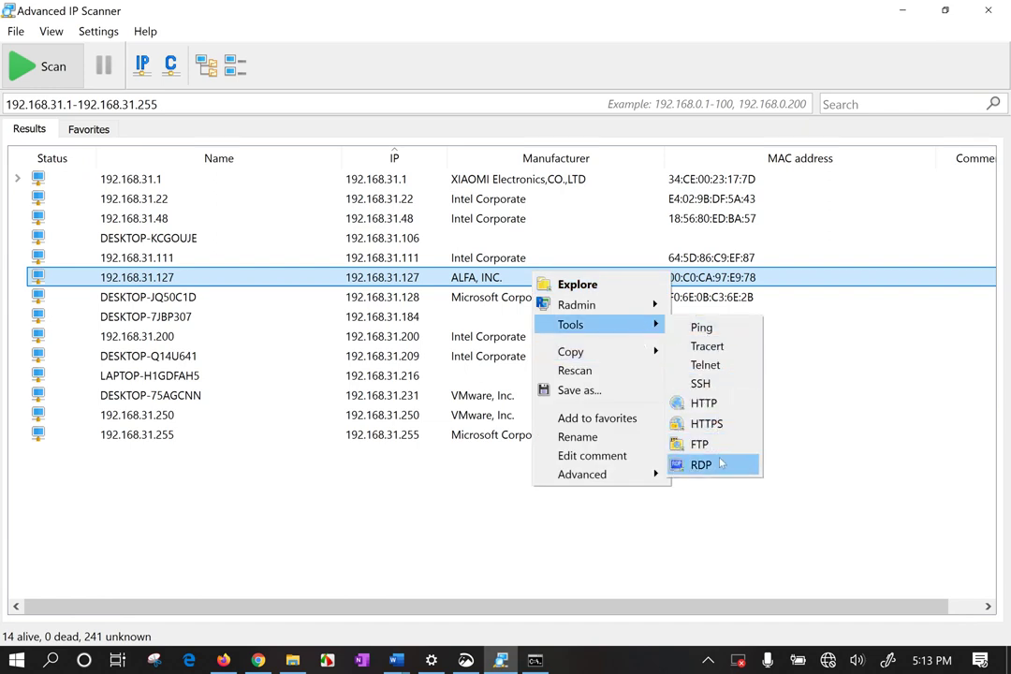
mouse_move(608, 352)
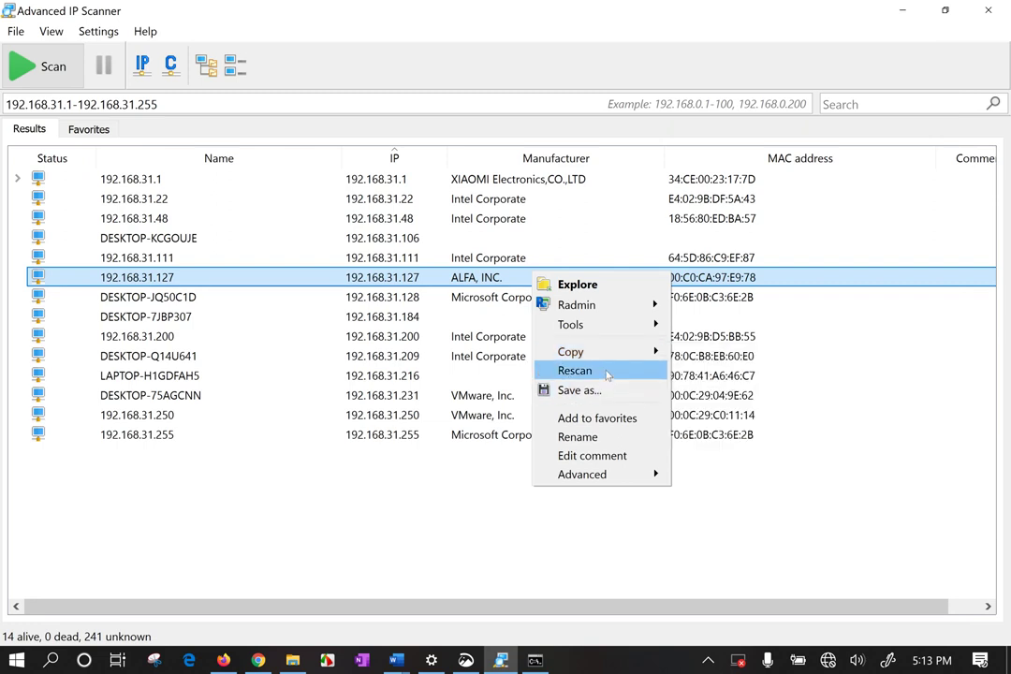
click(634, 420)
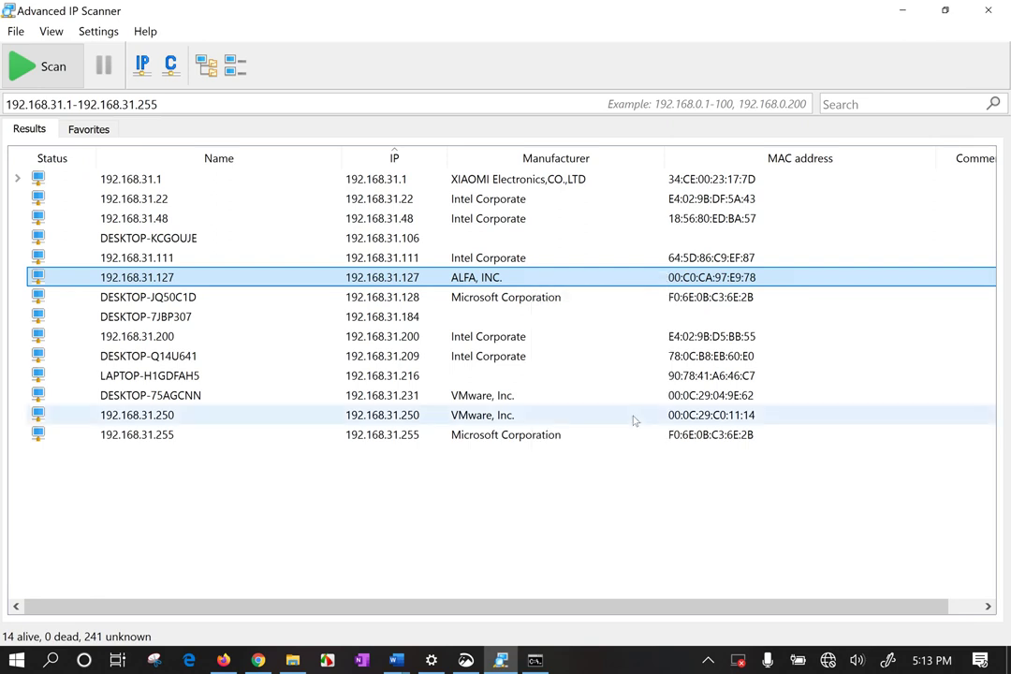
right_click(477, 281)
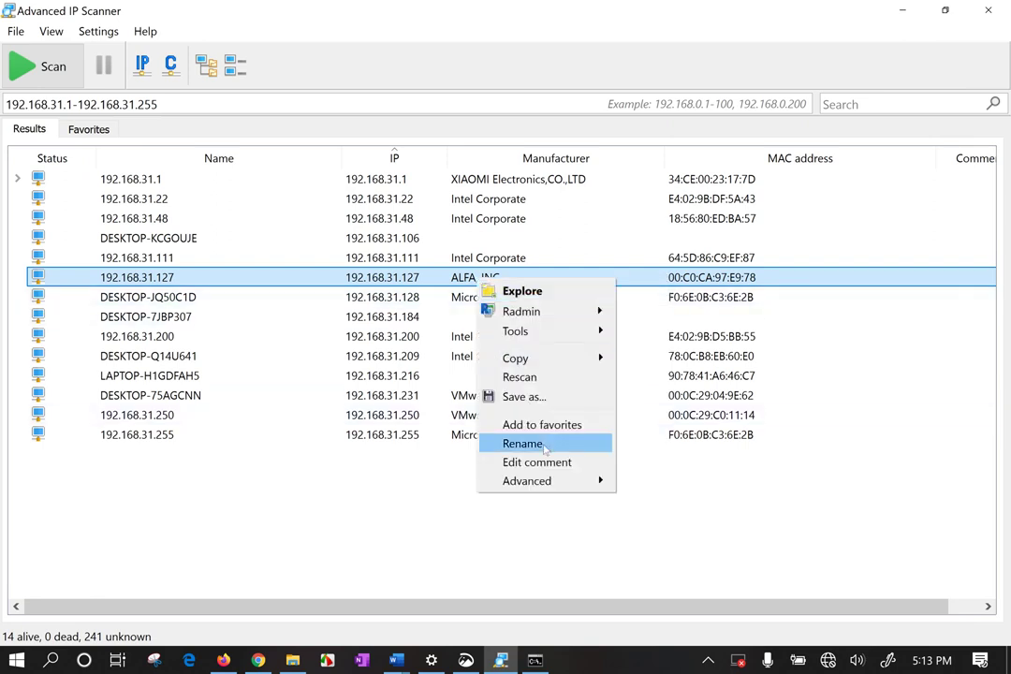
mouse_move(577, 493)
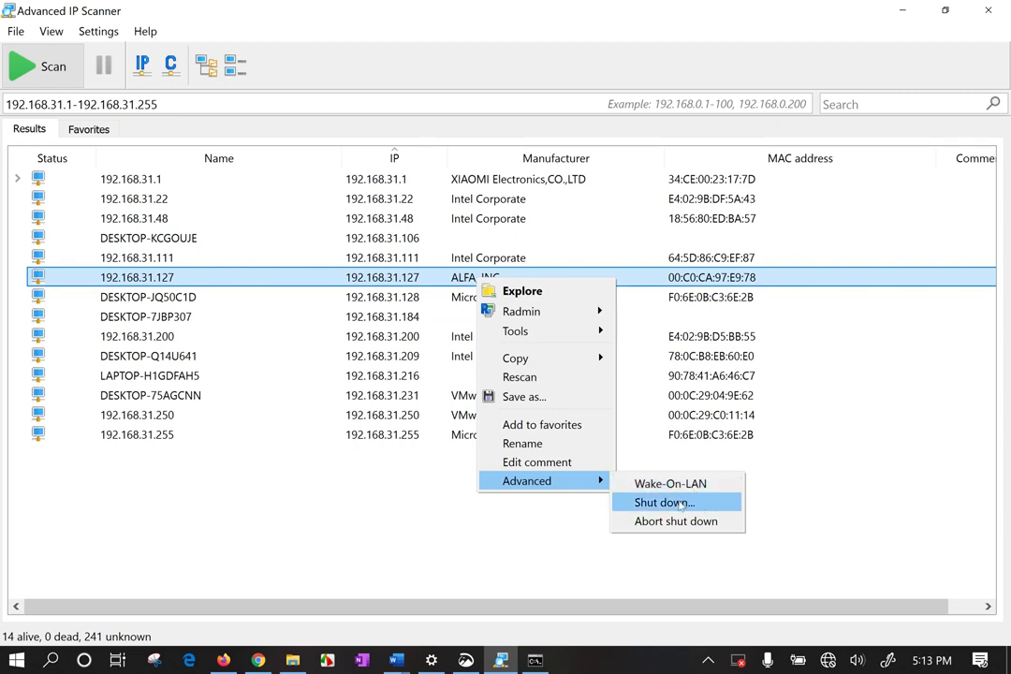
Enable Windows authentication, enter message 'dhfjdhfjdhfjdhf', tick Forced shutdown, then cancel the dialog.
click(681, 504)
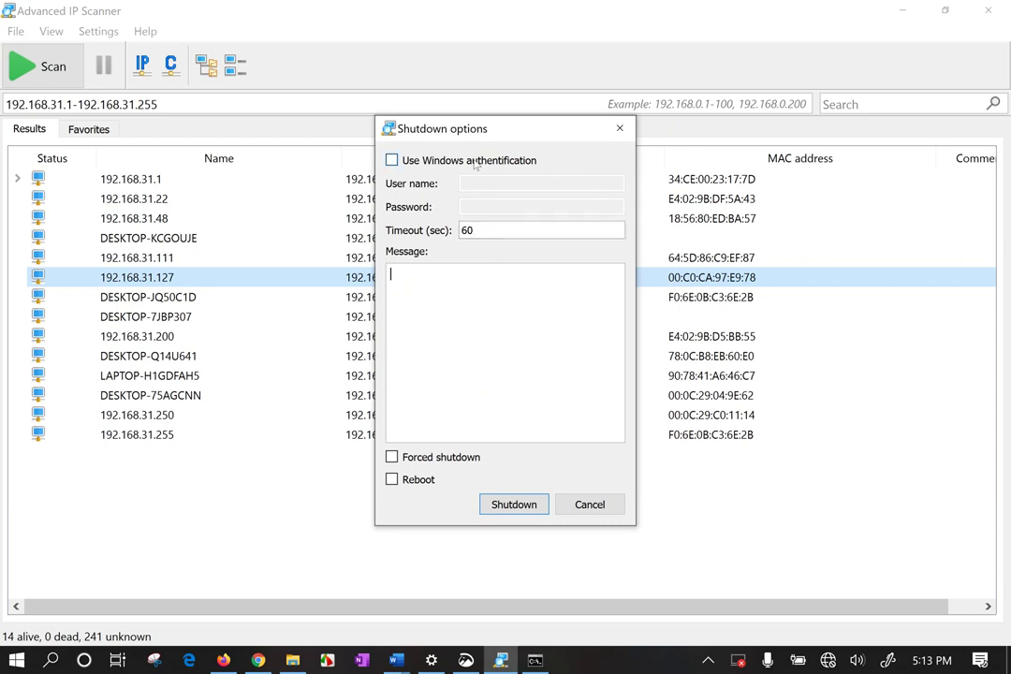
click(411, 161)
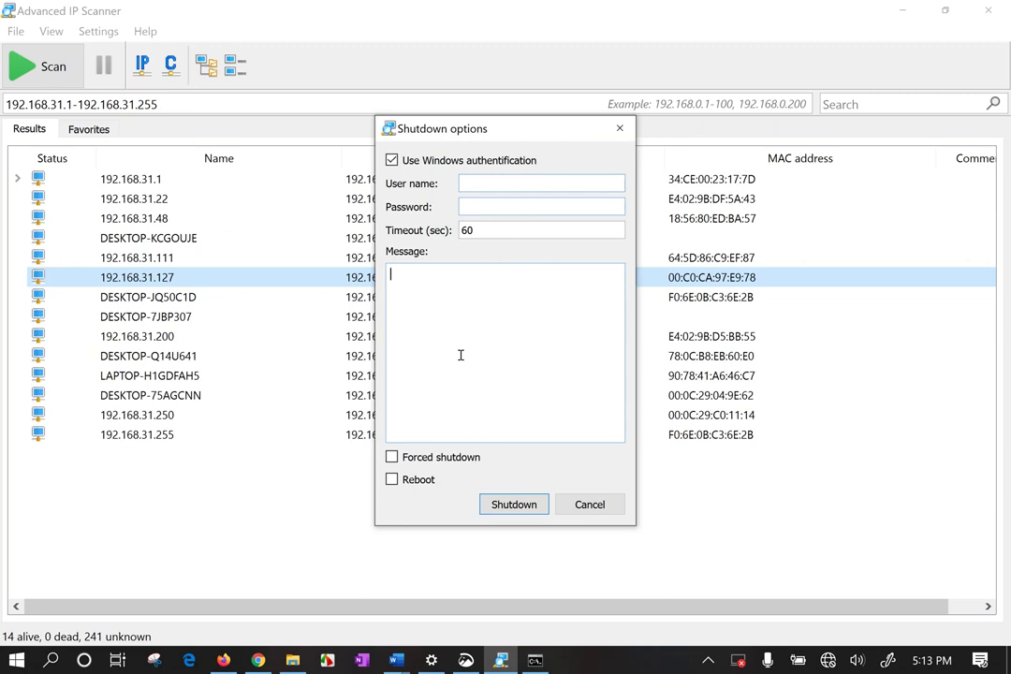
text(dhfjdhfjdhfjdhfd)
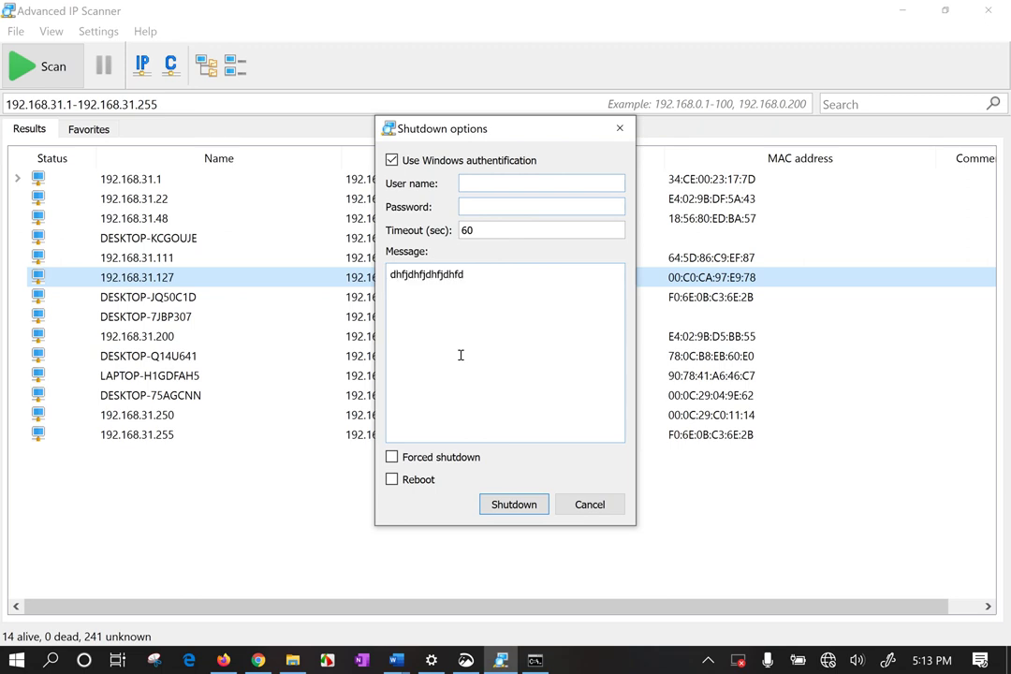
click(418, 458)
click(429, 482)
click(431, 482)
click(600, 506)
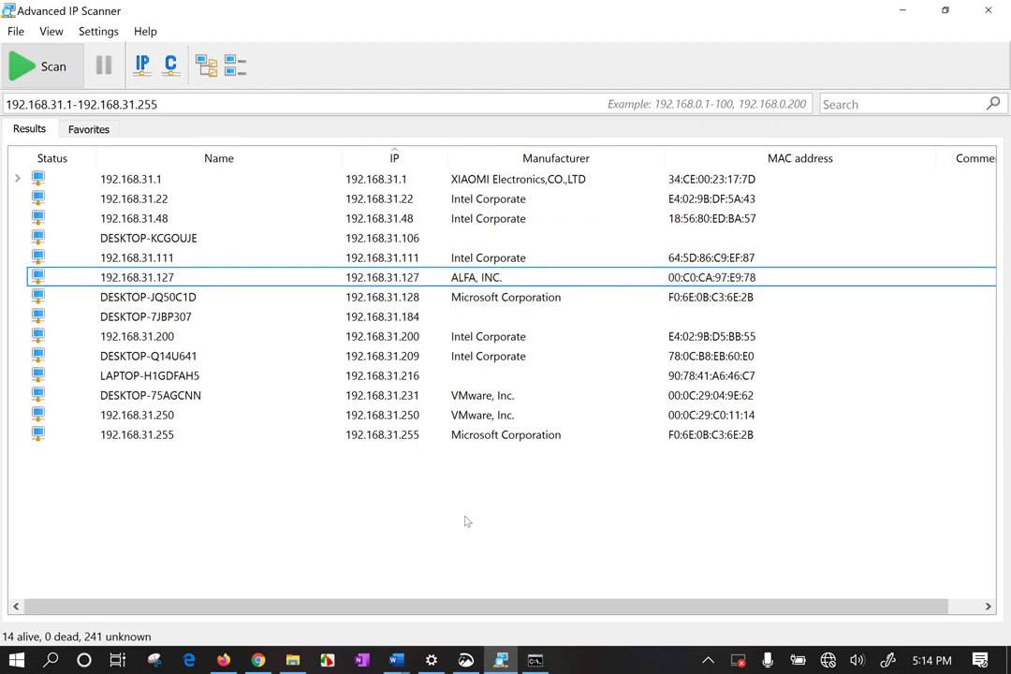
right_click(509, 183)
mouse_move(546, 214)
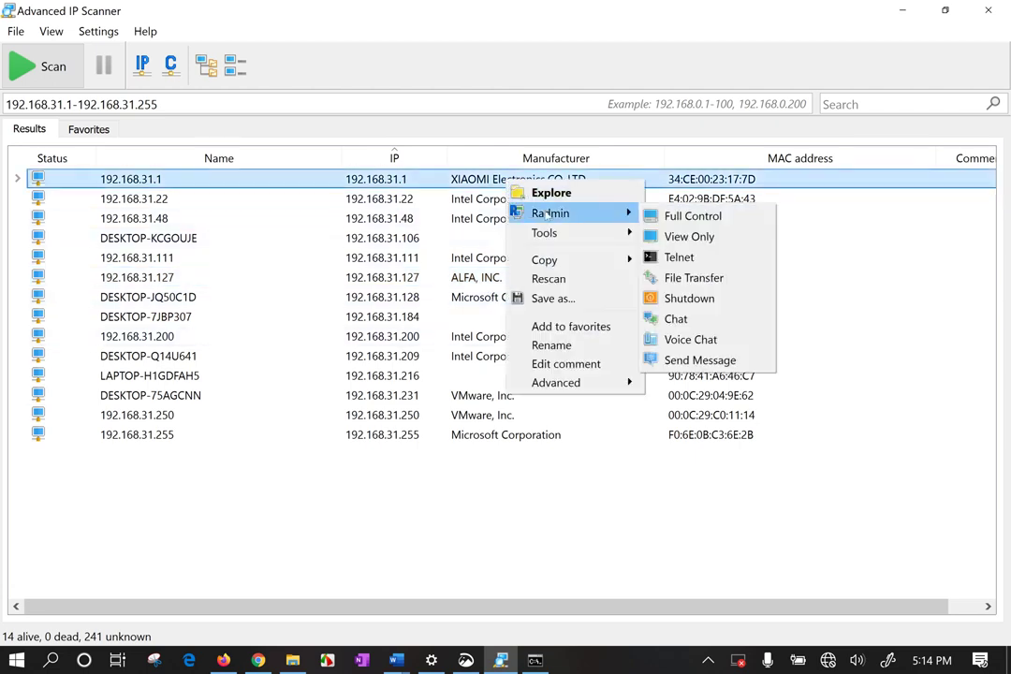
click(687, 236)
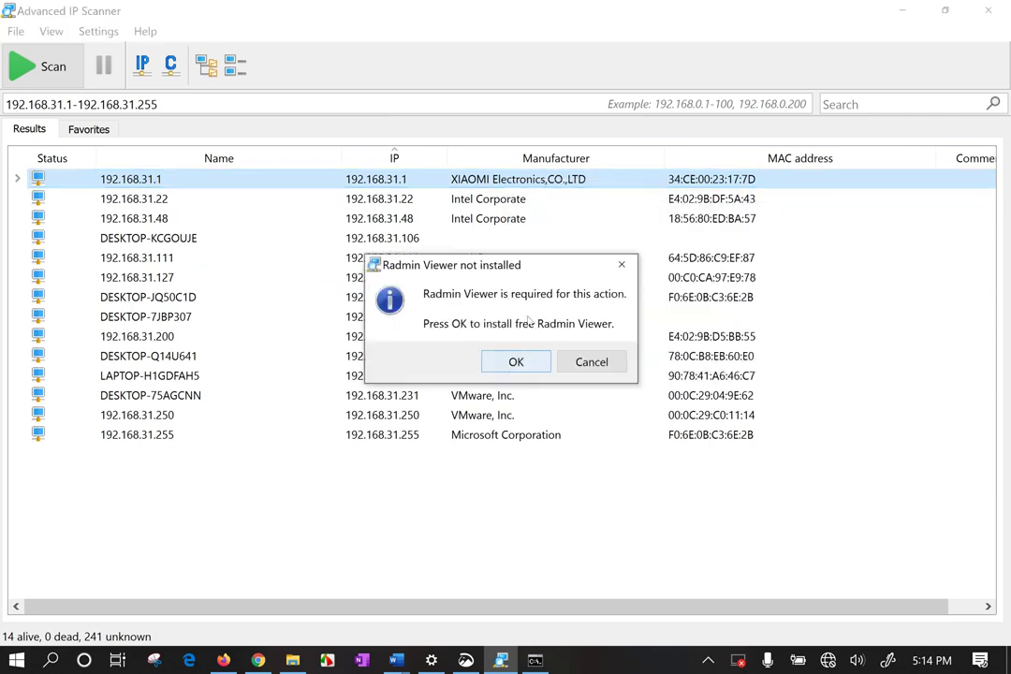
click(621, 264)
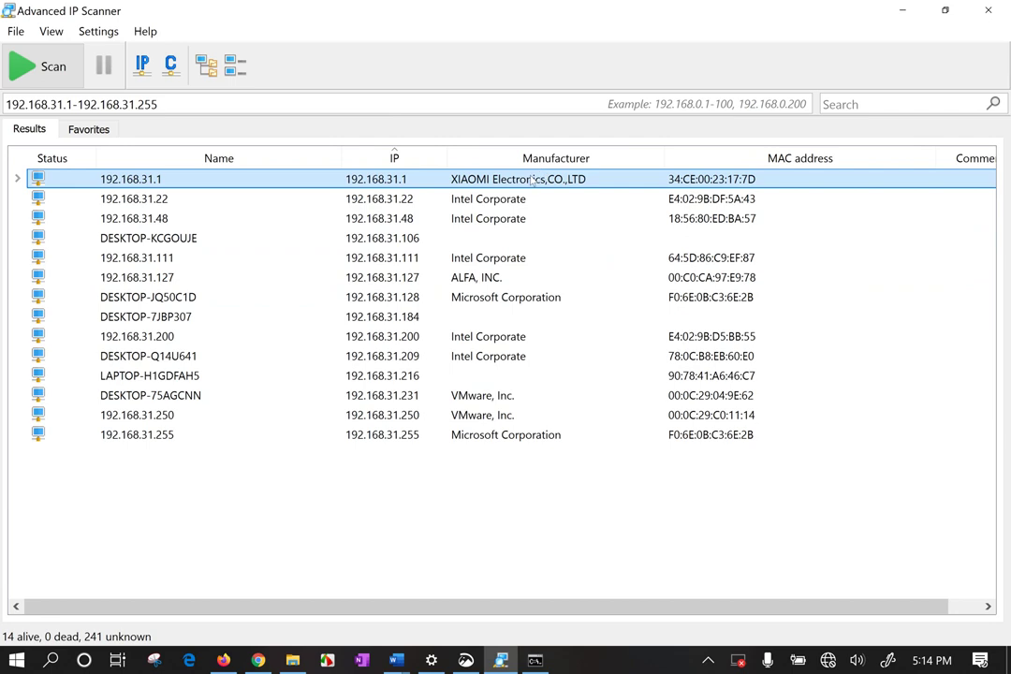
right_click(534, 179)
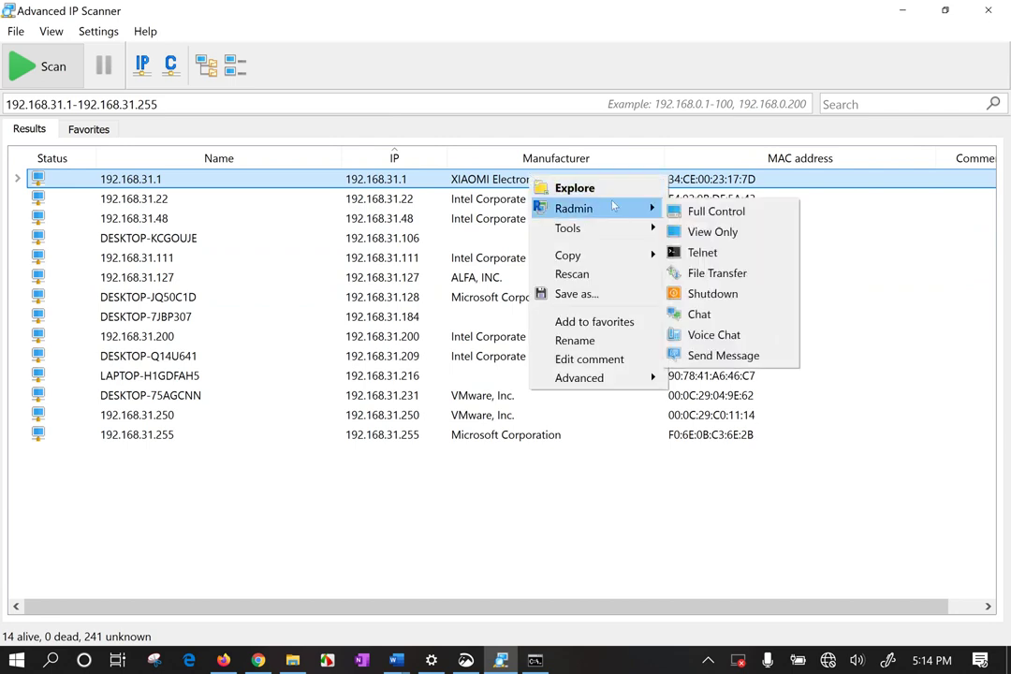
mouse_move(605, 225)
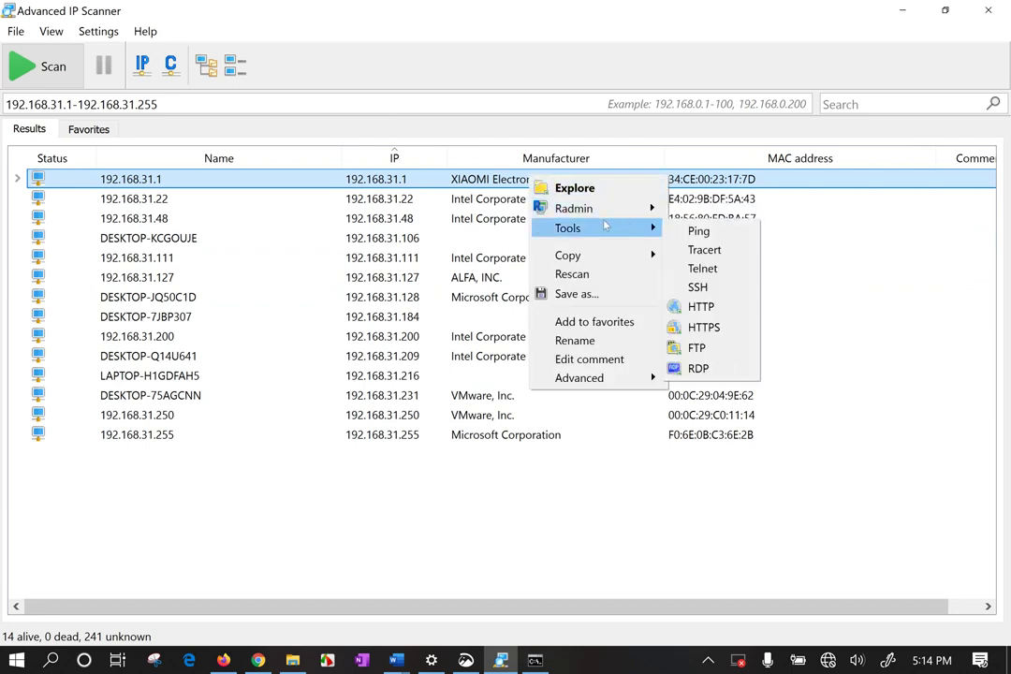
click(715, 250)
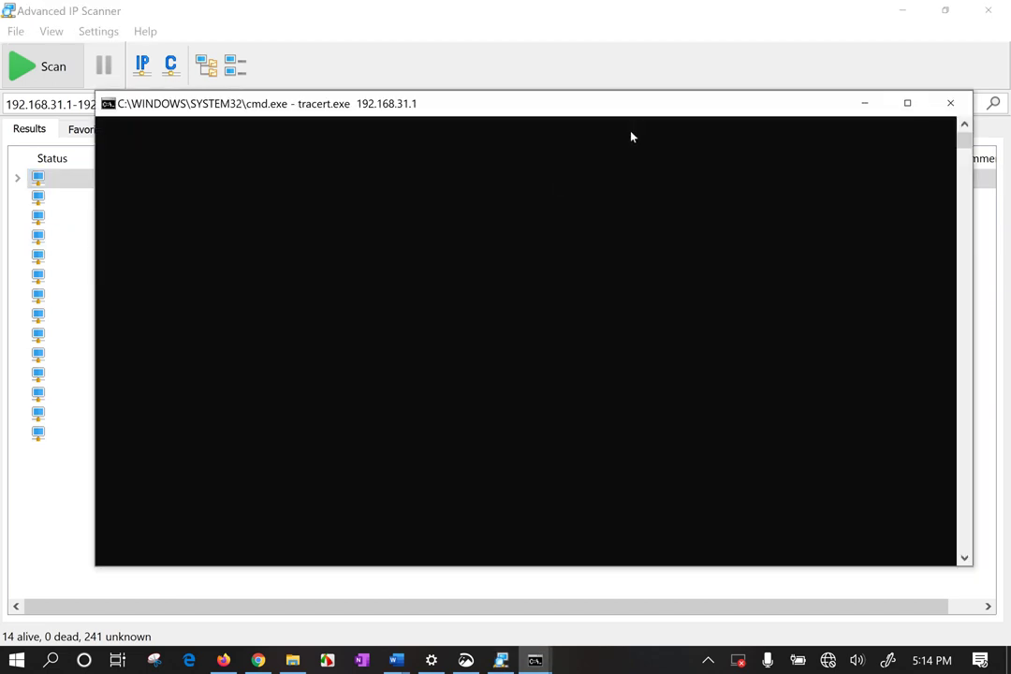
click(950, 103)
right_click(661, 181)
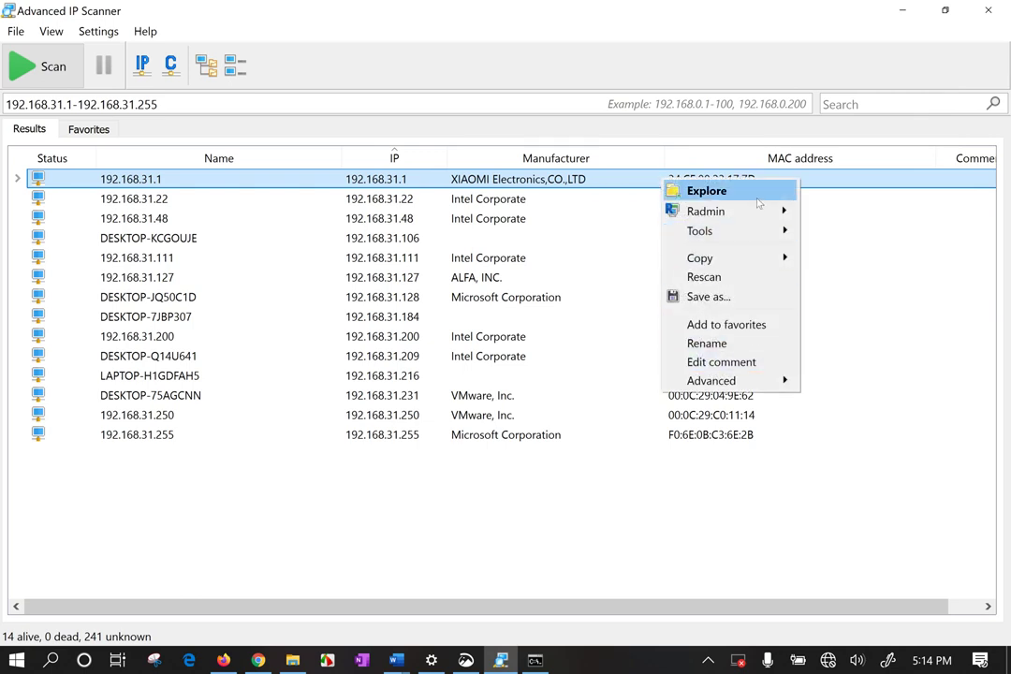
mouse_move(743, 238)
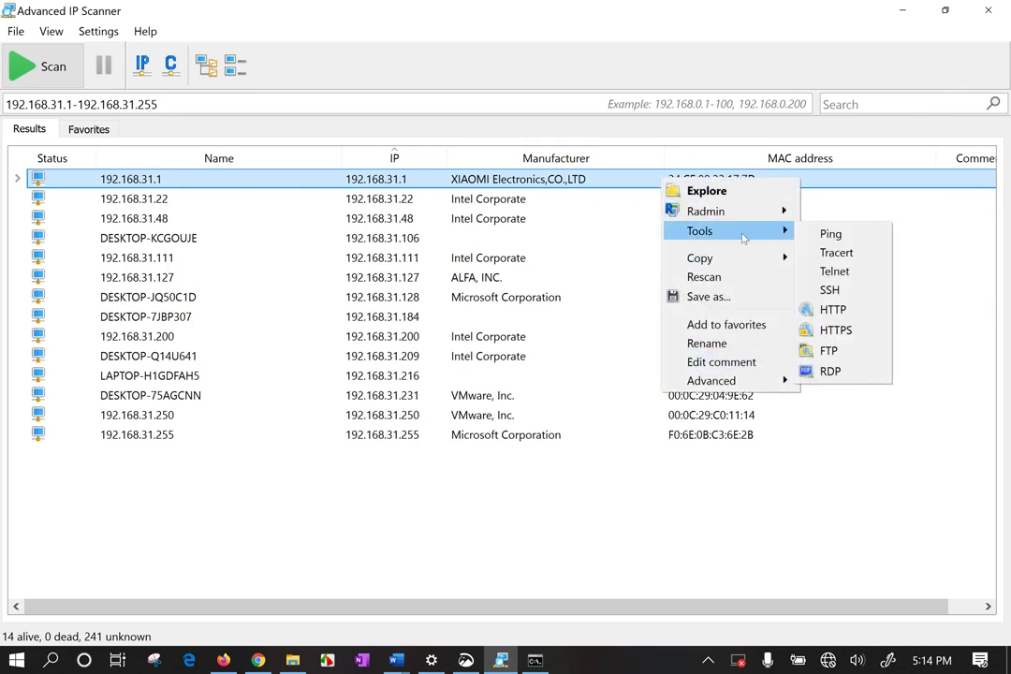
click(836, 310)
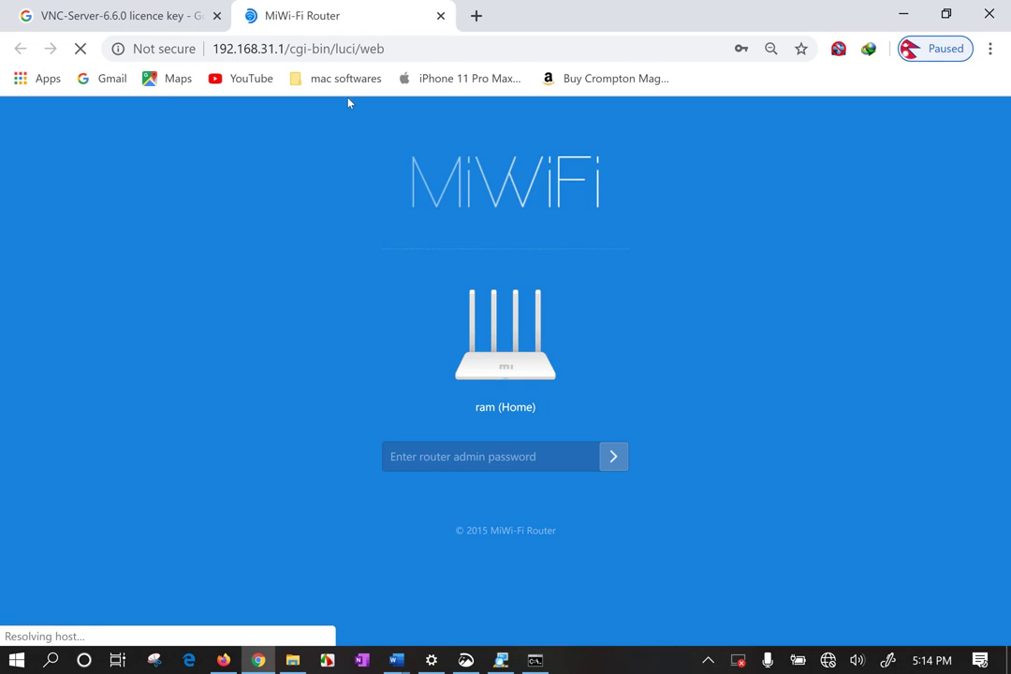
click(439, 15)
key(alt+Tab)
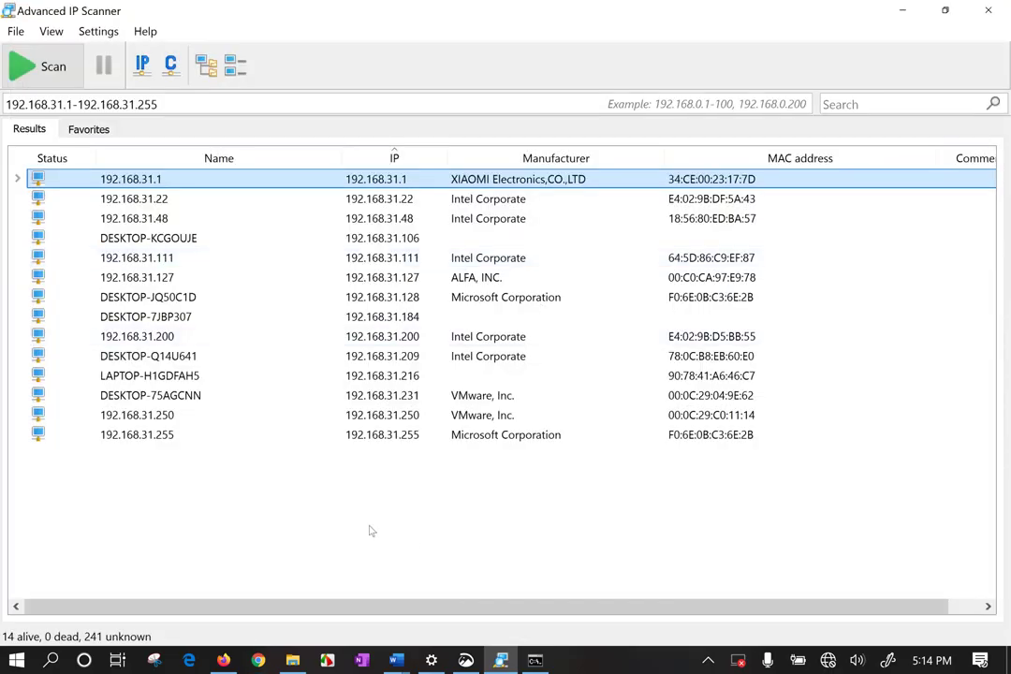
Set the range to 192.168.31.1-254 and expand all hosts to reveal the router's HTTP service.
click(171, 66)
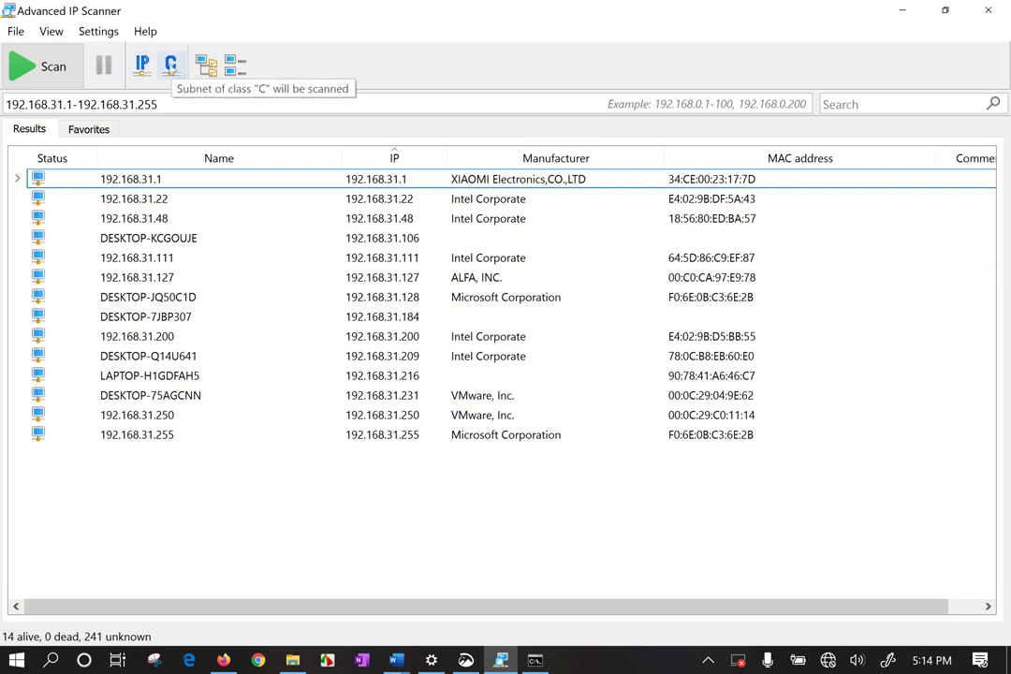
click(171, 68)
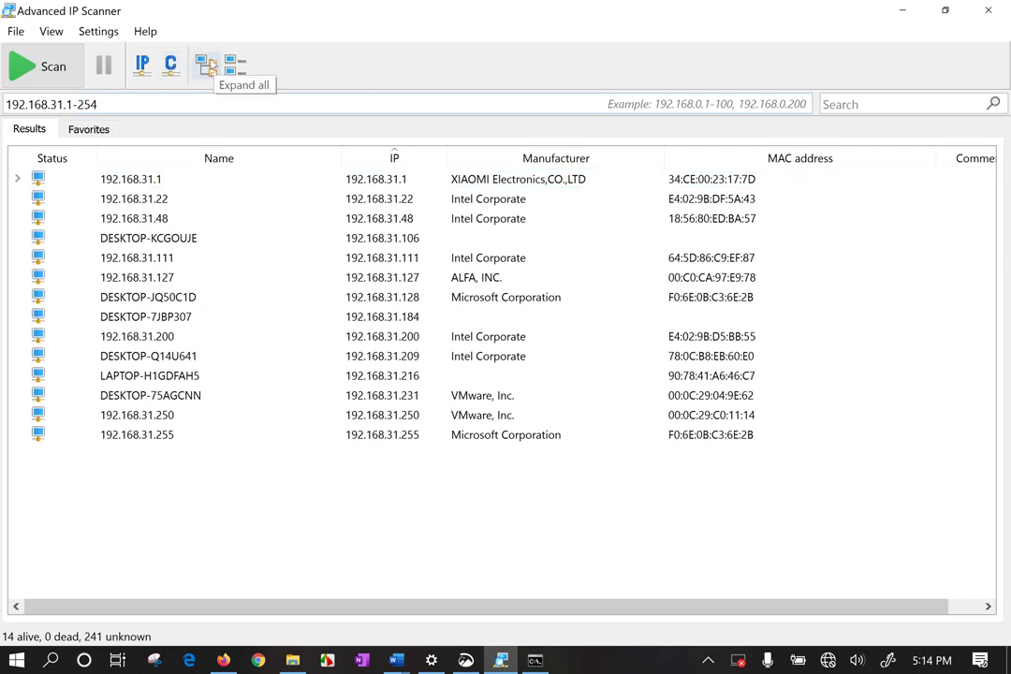
click(208, 68)
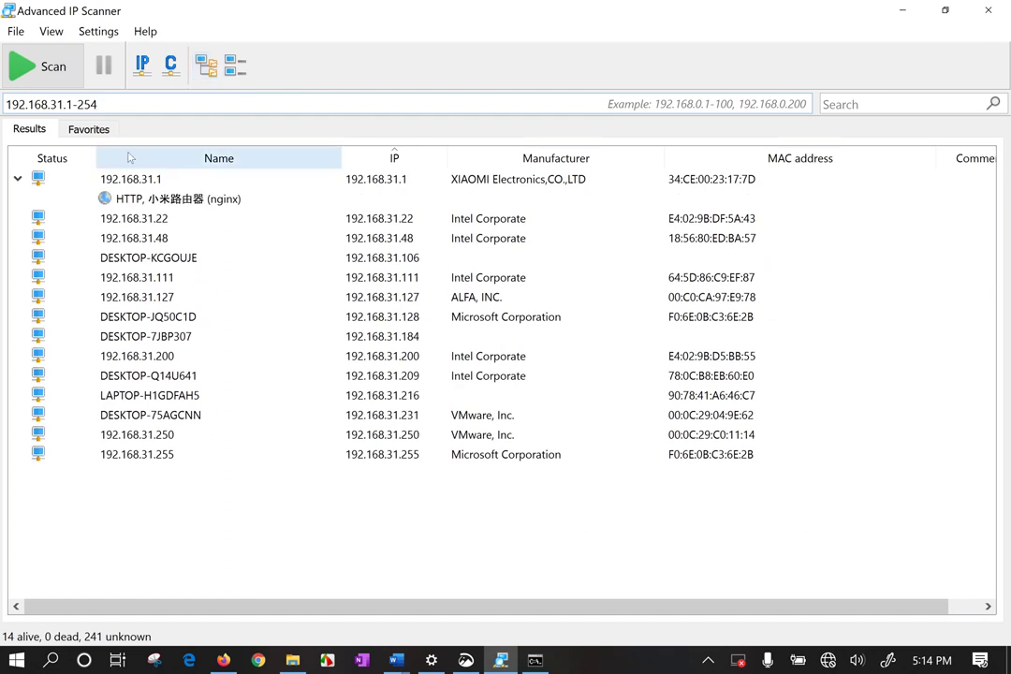
click(281, 201)
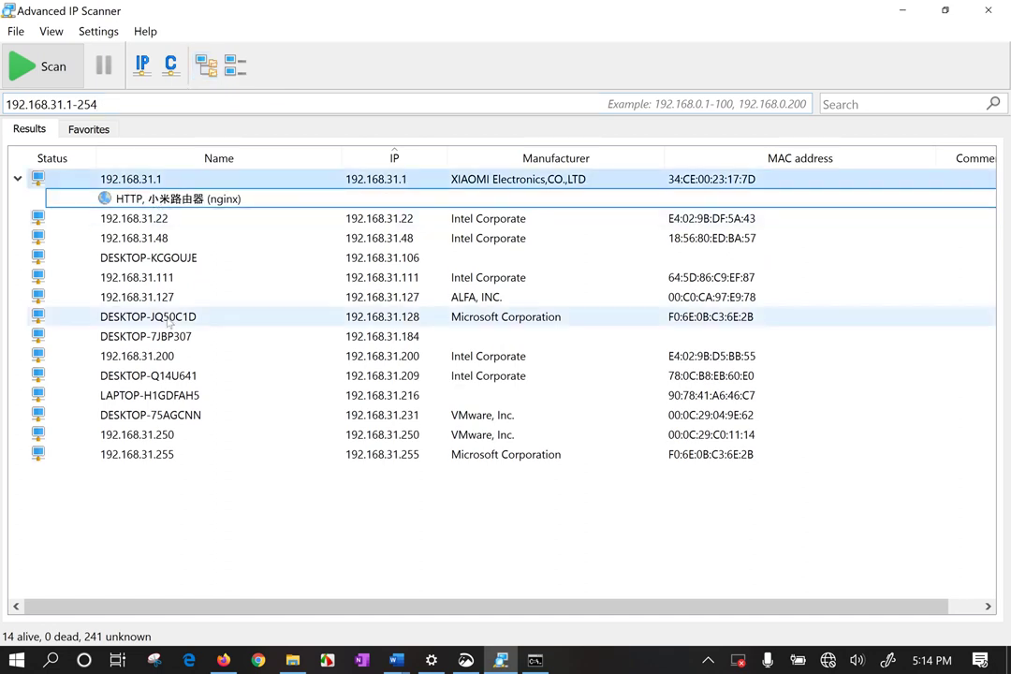
click(141, 356)
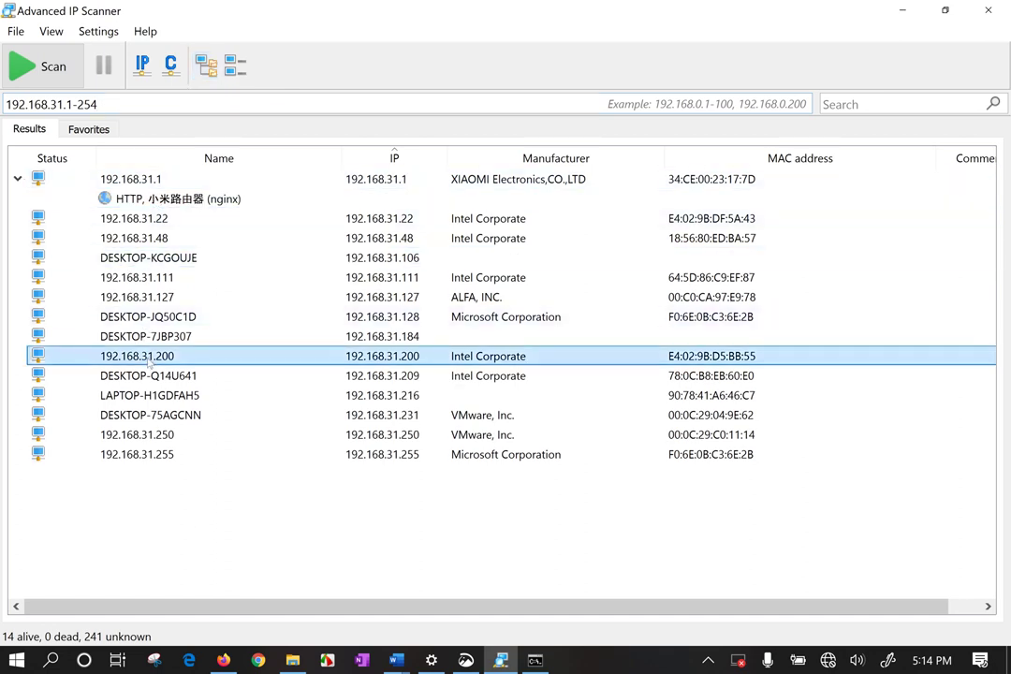
click(236, 67)
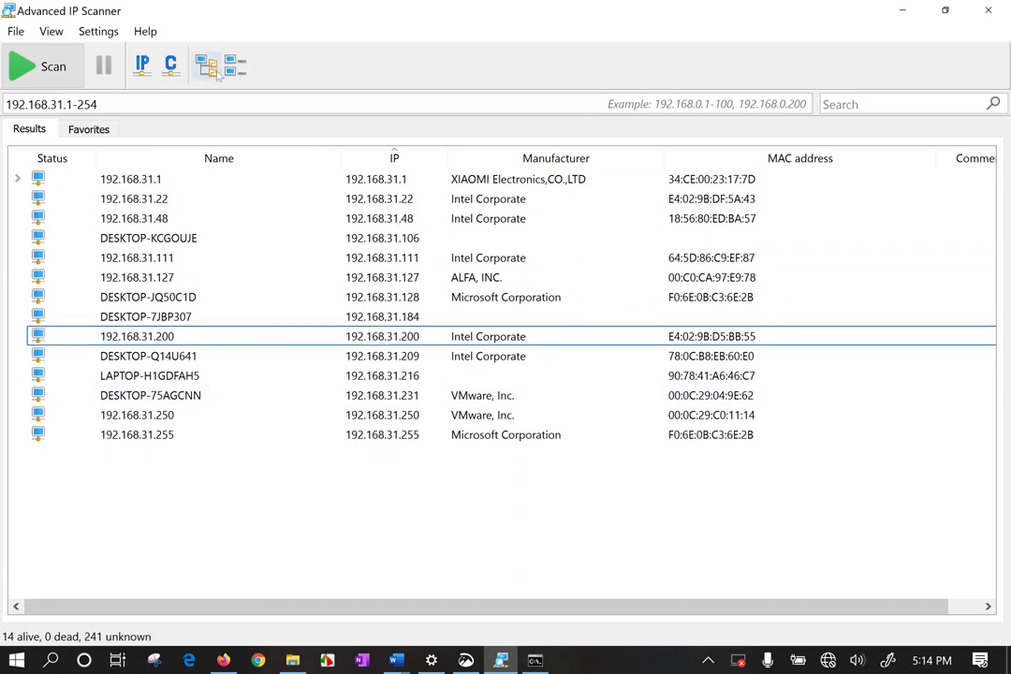
click(207, 66)
click(173, 197)
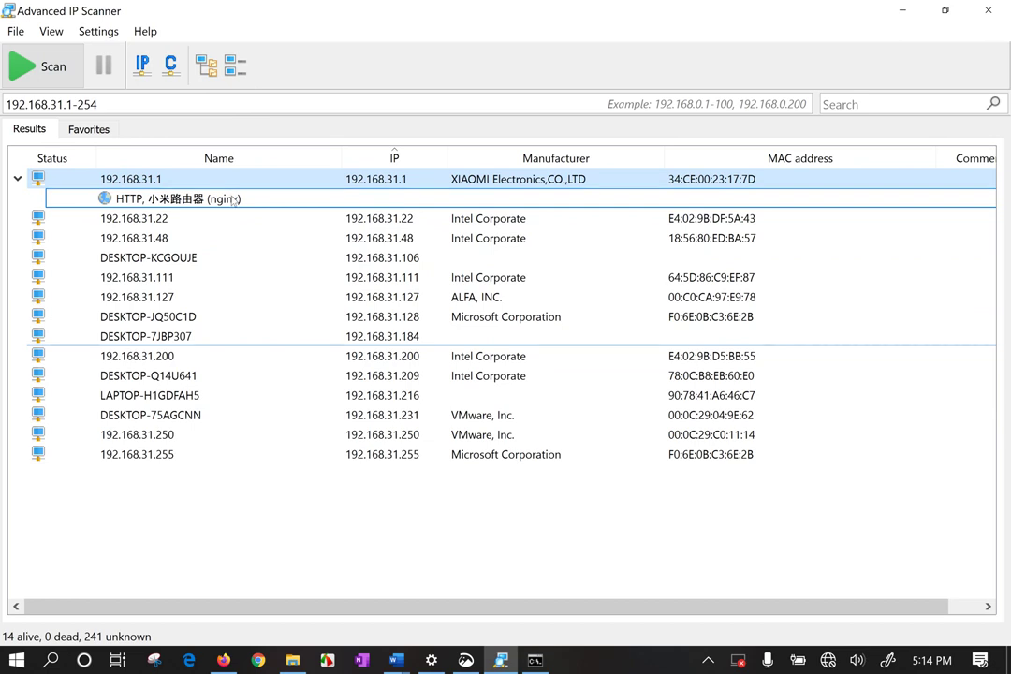
Turn on the action toolbar from the View menu and deselect the router row.
click(99, 31)
mouse_move(61, 33)
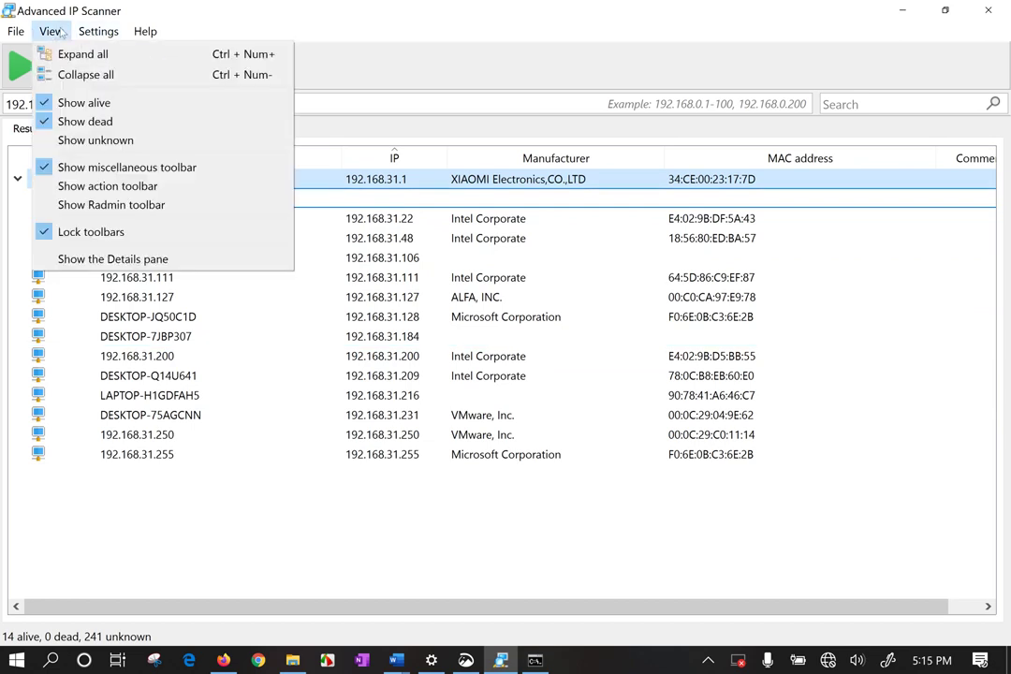
click(98, 190)
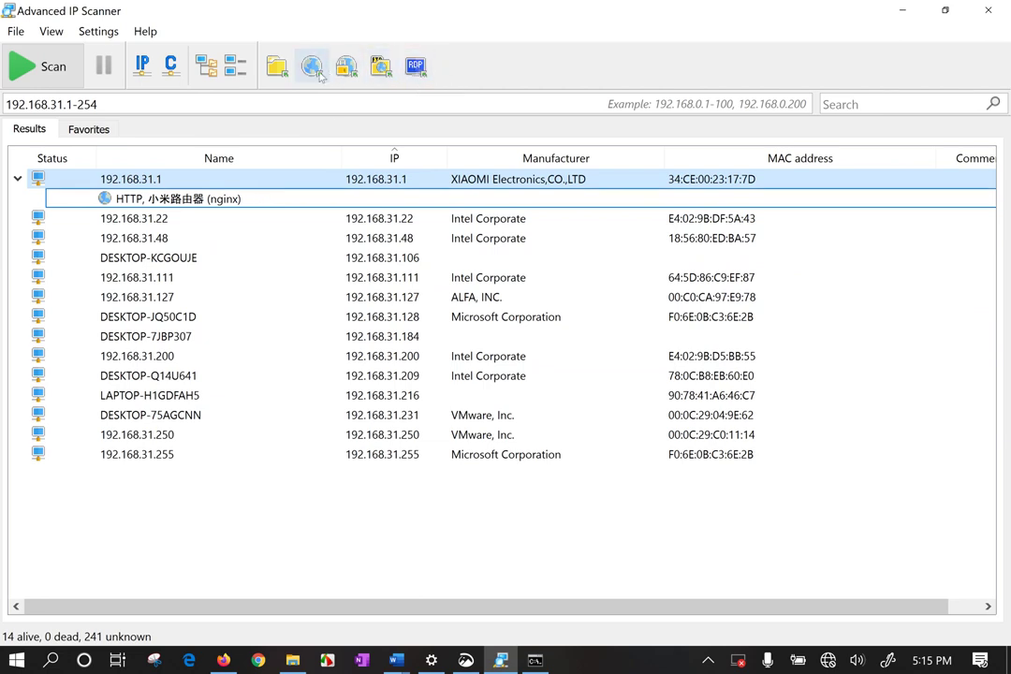
click(192, 523)
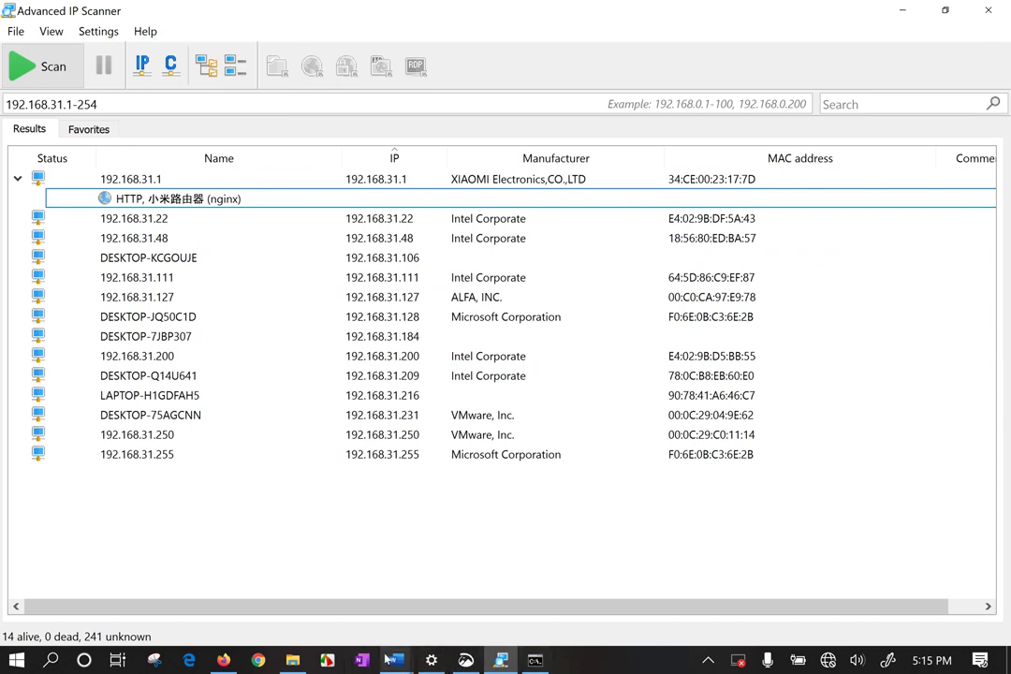
Search the Start menu for 'vm', then dismiss the search.
key(super)
text(vm)
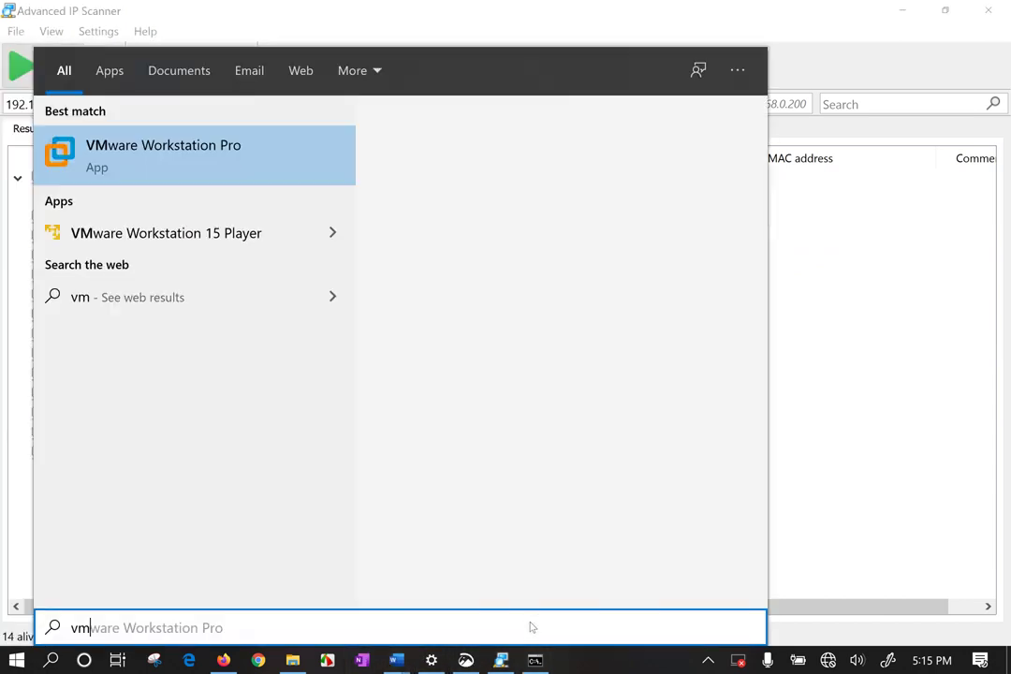
click(227, 166)
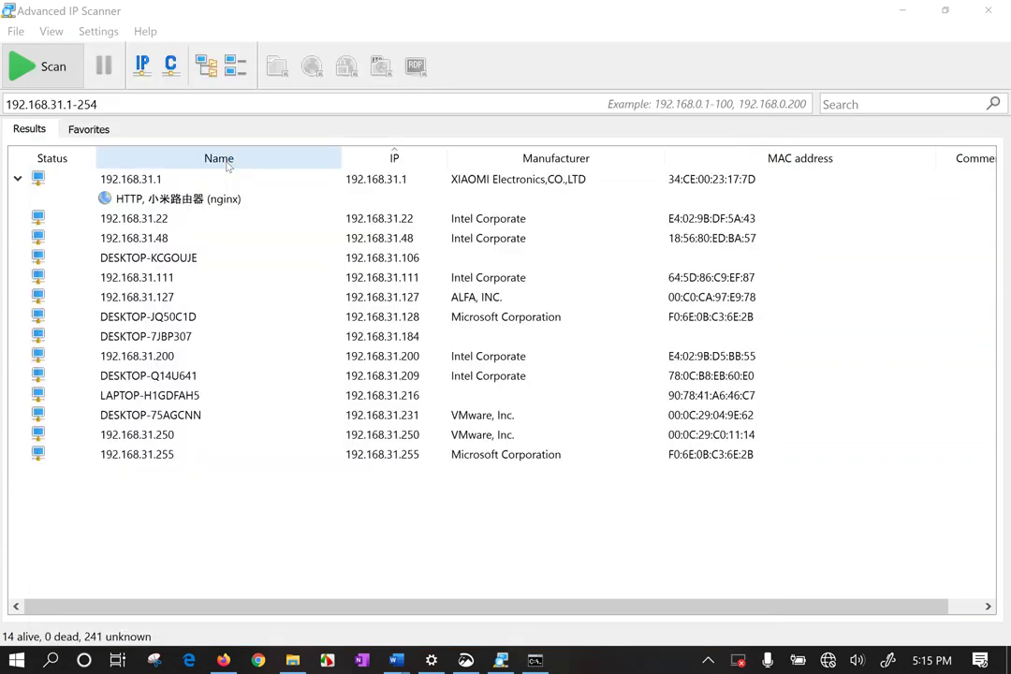
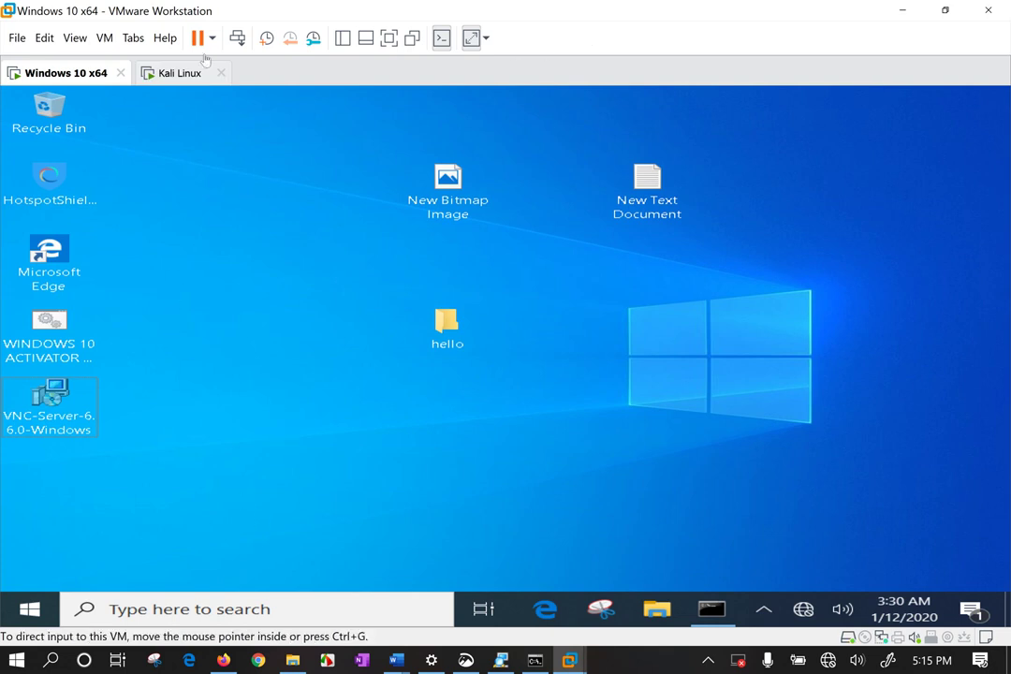
Glance at the Kali Linux VM, then run ipconfig in a Windows 10 command prompt.
click(172, 74)
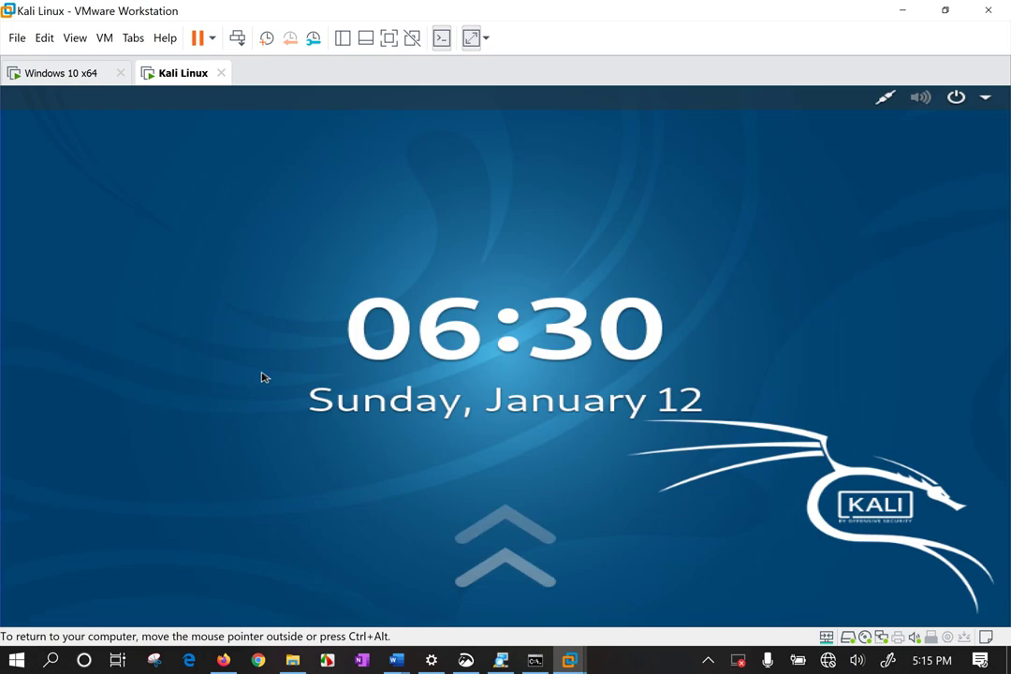
click(58, 75)
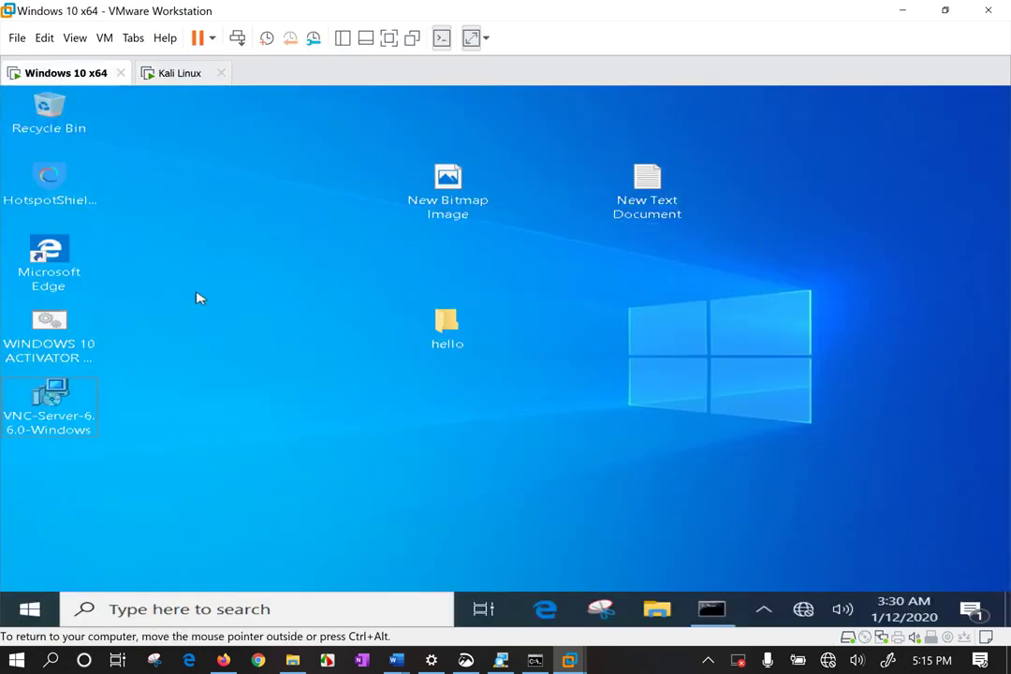
key(super+r)
text(cmd)
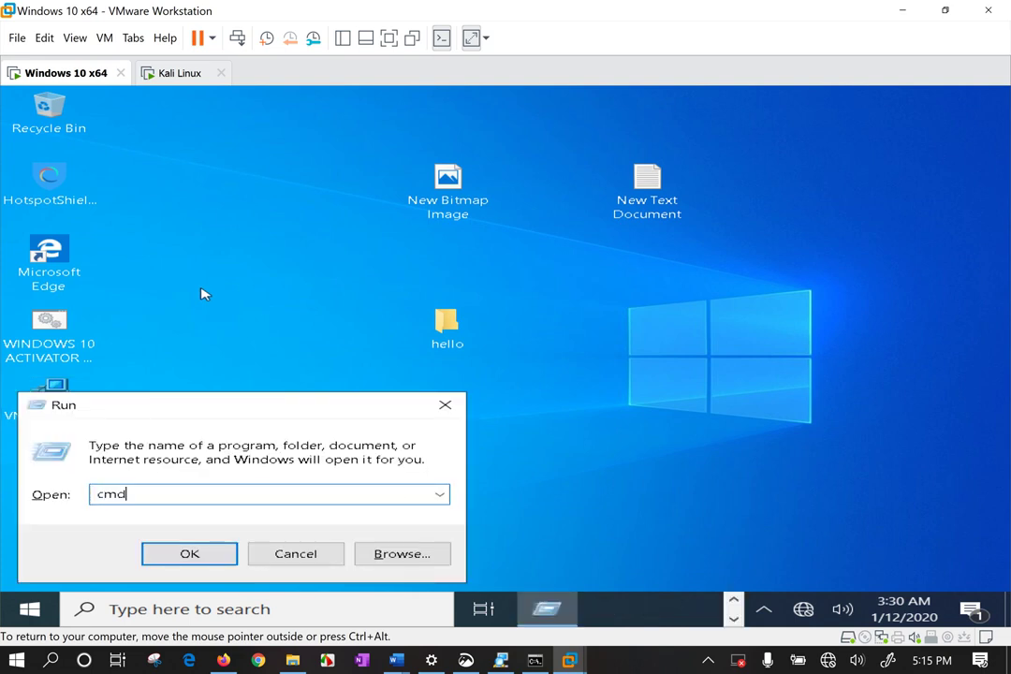
key(Return)
text(ipconfig)
key(Return)
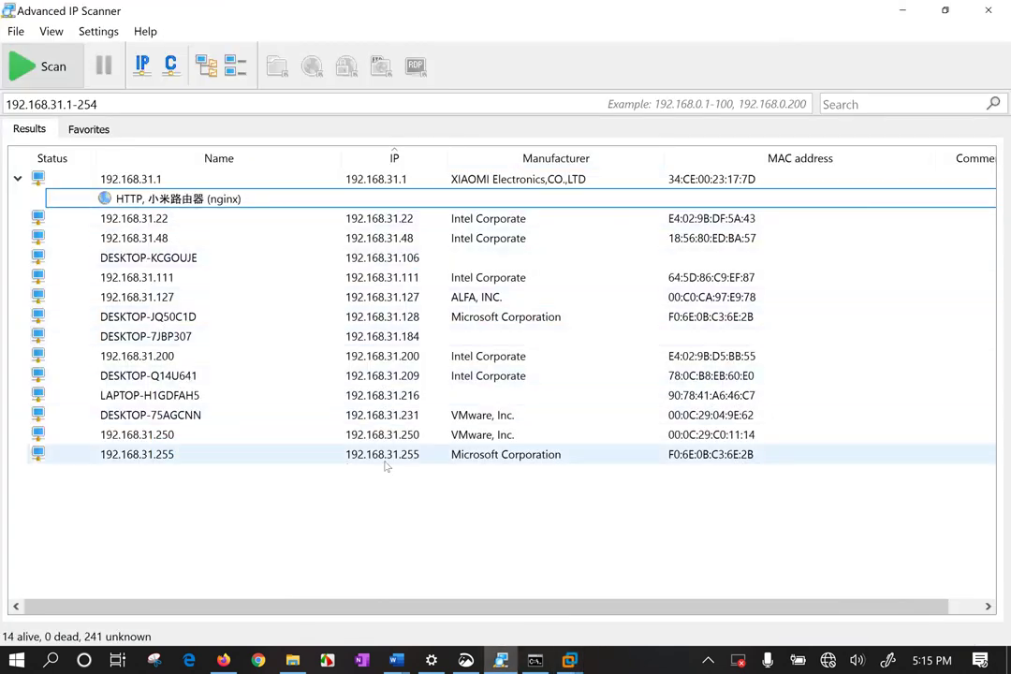
Launch an RDP connection to DESKTOP-75AGCNN from Advanced IP Scanner's Tools menu.
click(398, 415)
right_click(398, 418)
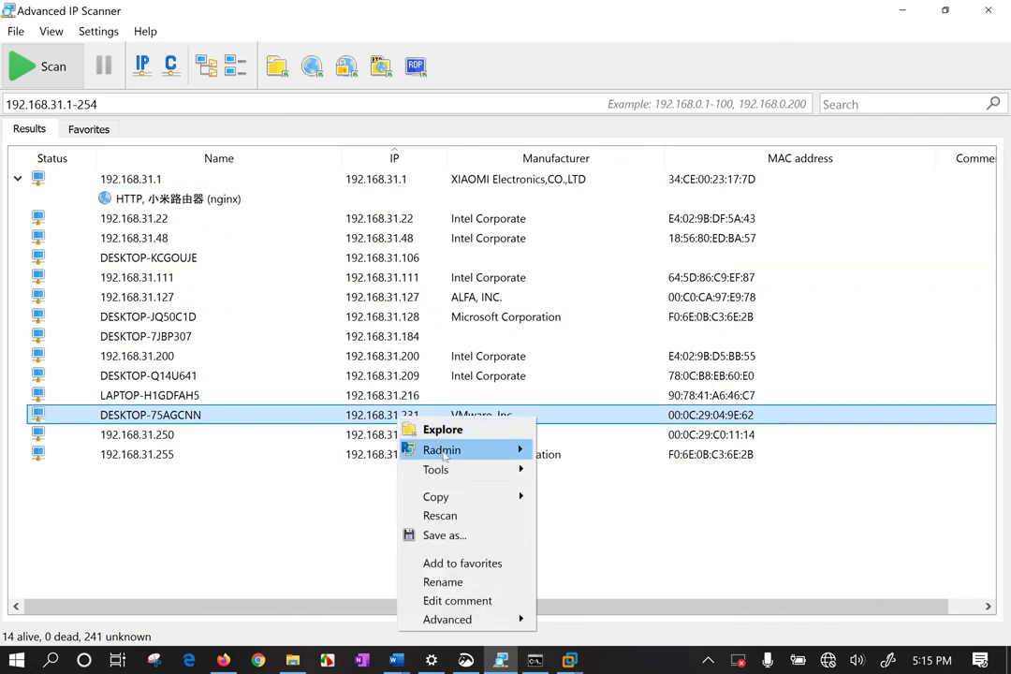
mouse_move(440, 469)
click(590, 611)
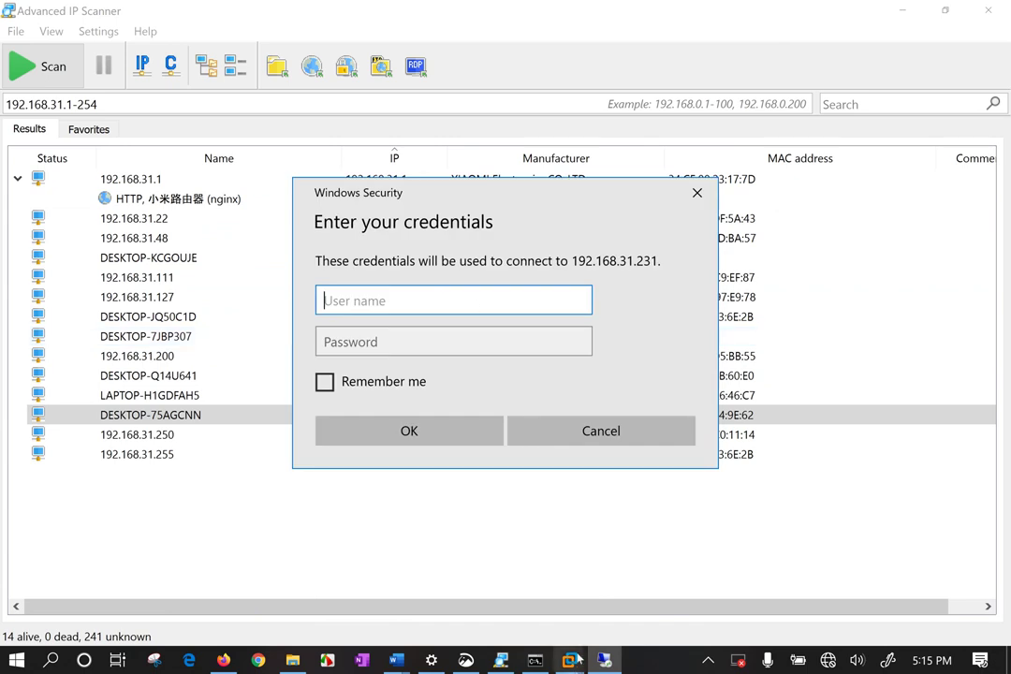
mouse_move(569, 660)
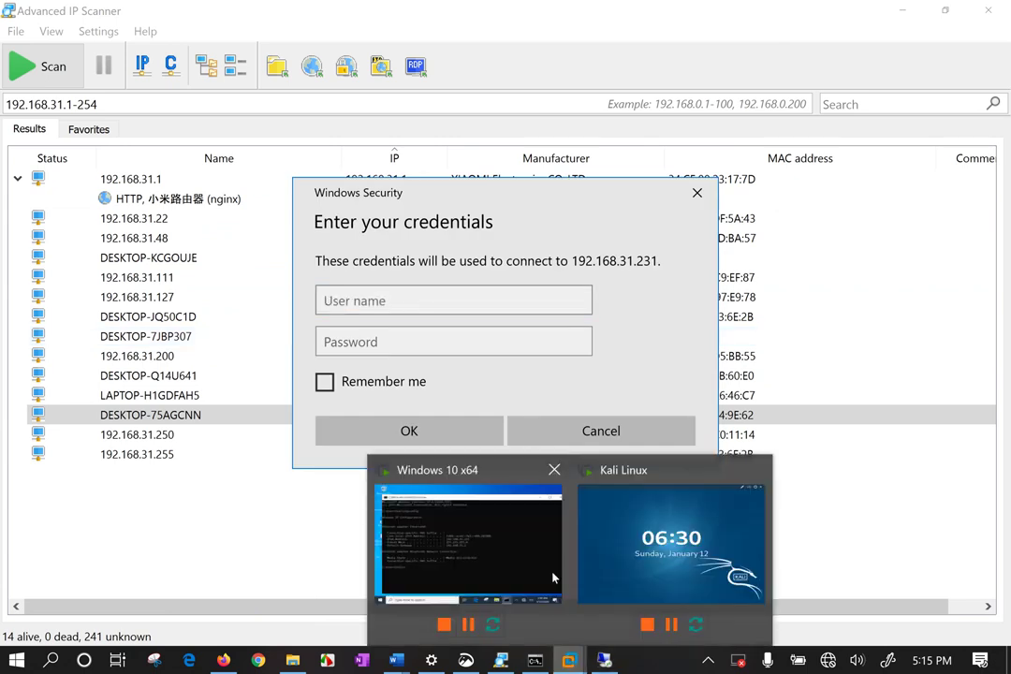
click(450, 531)
click(31, 612)
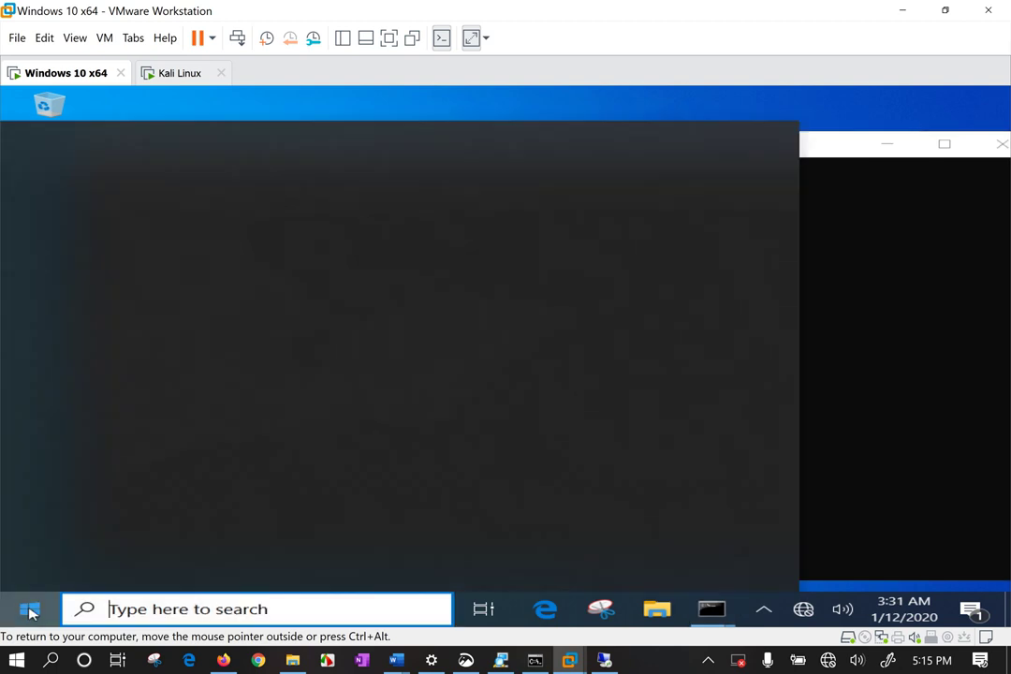
key(Escape)
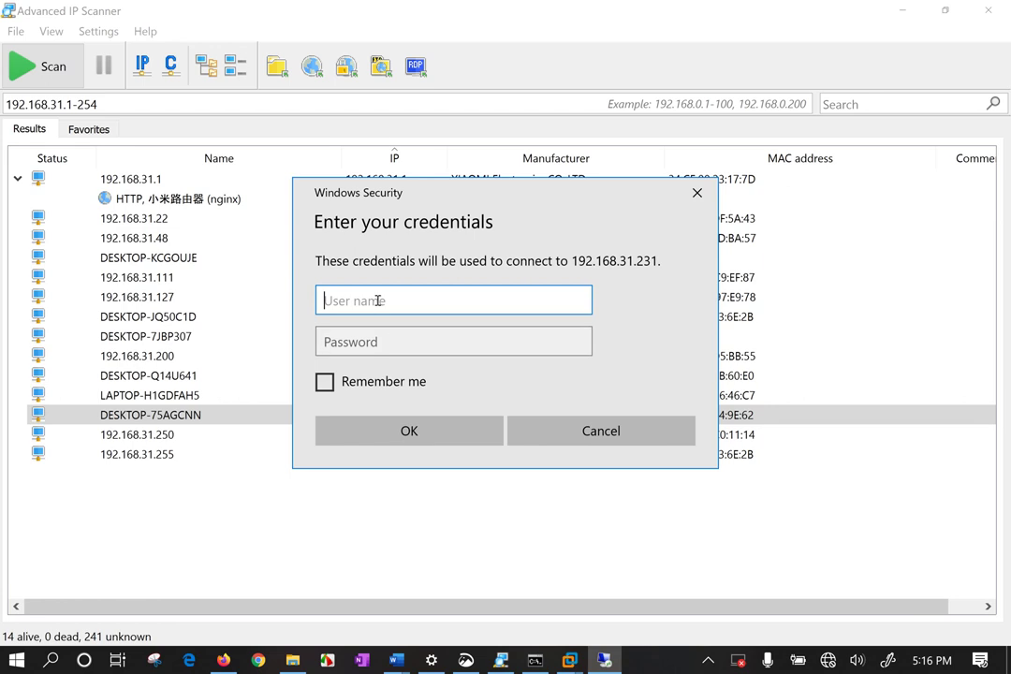
Sign in with the account credentials, accept the untrusted certificate, then disconnect the session.
key(Tab)
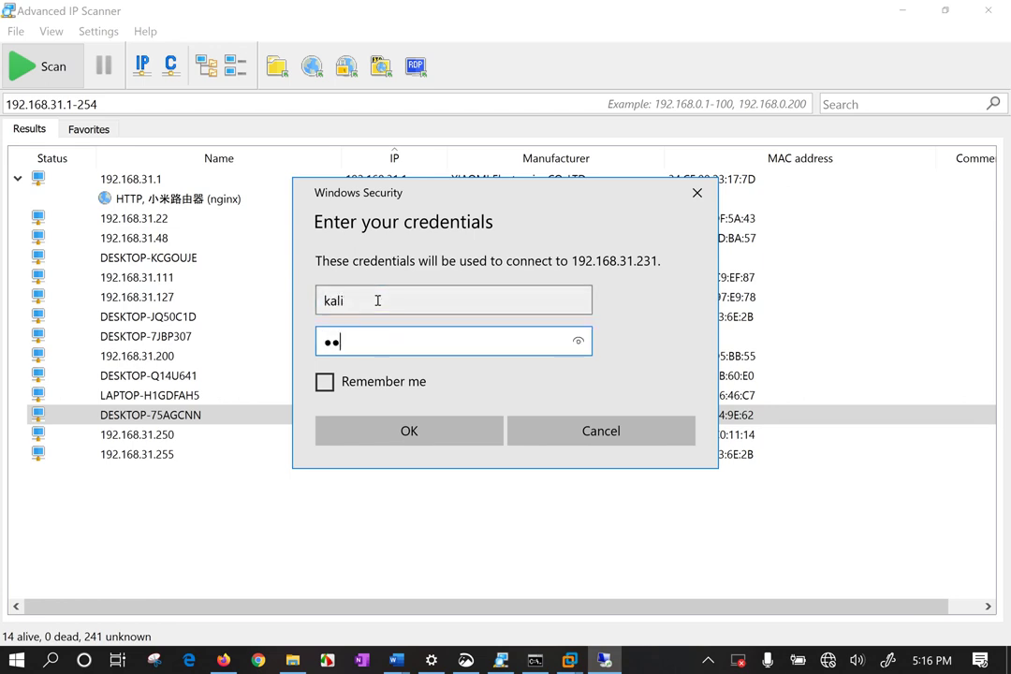
key(Return)
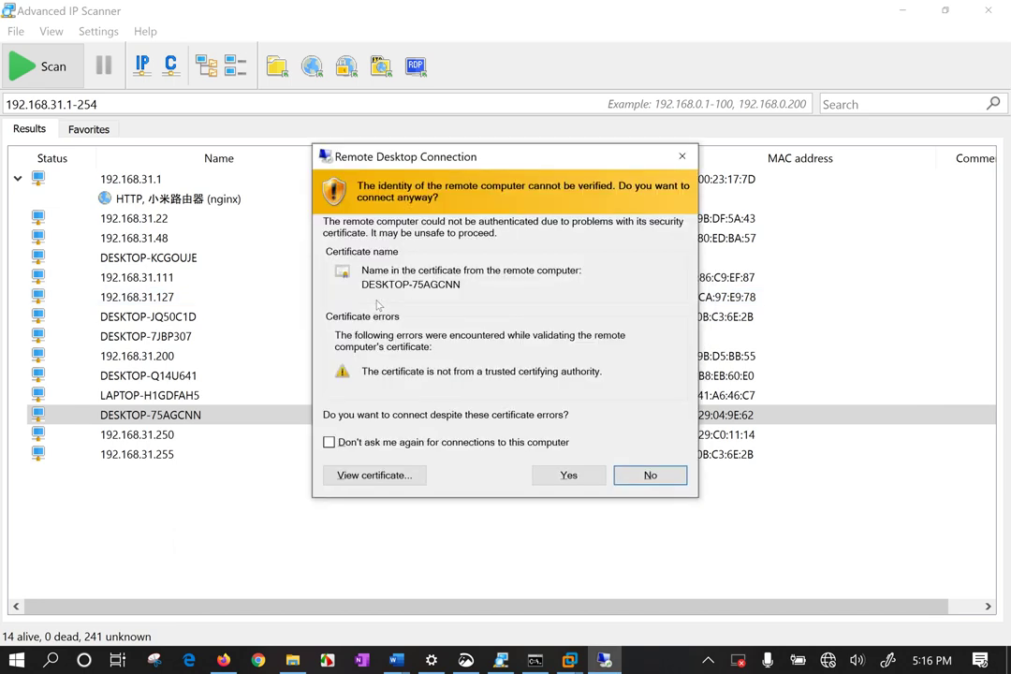
click(553, 475)
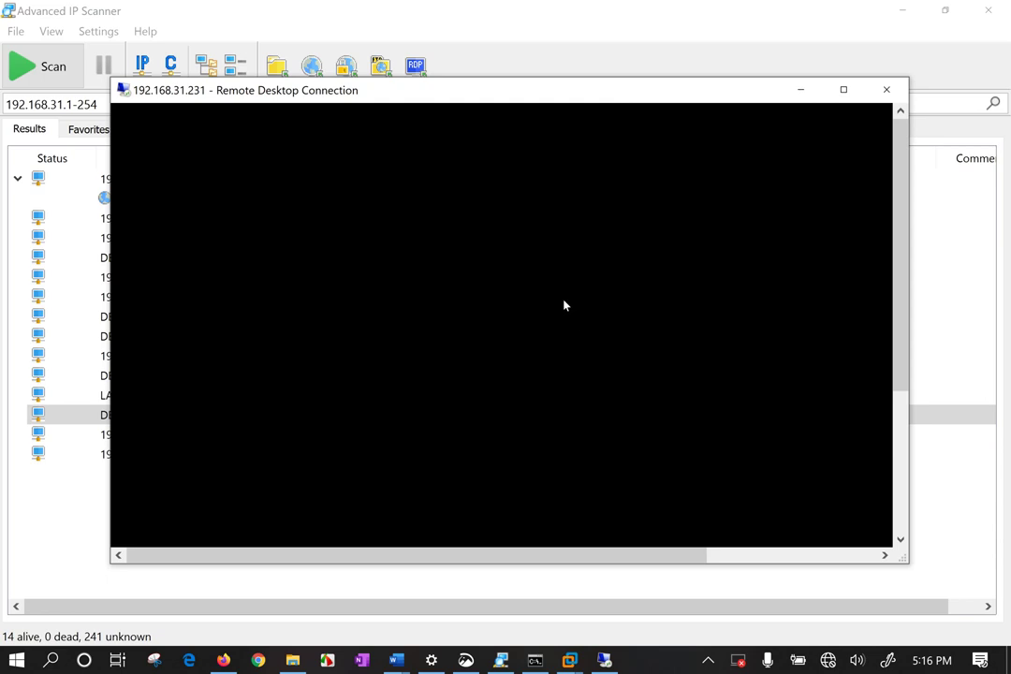
click(887, 89)
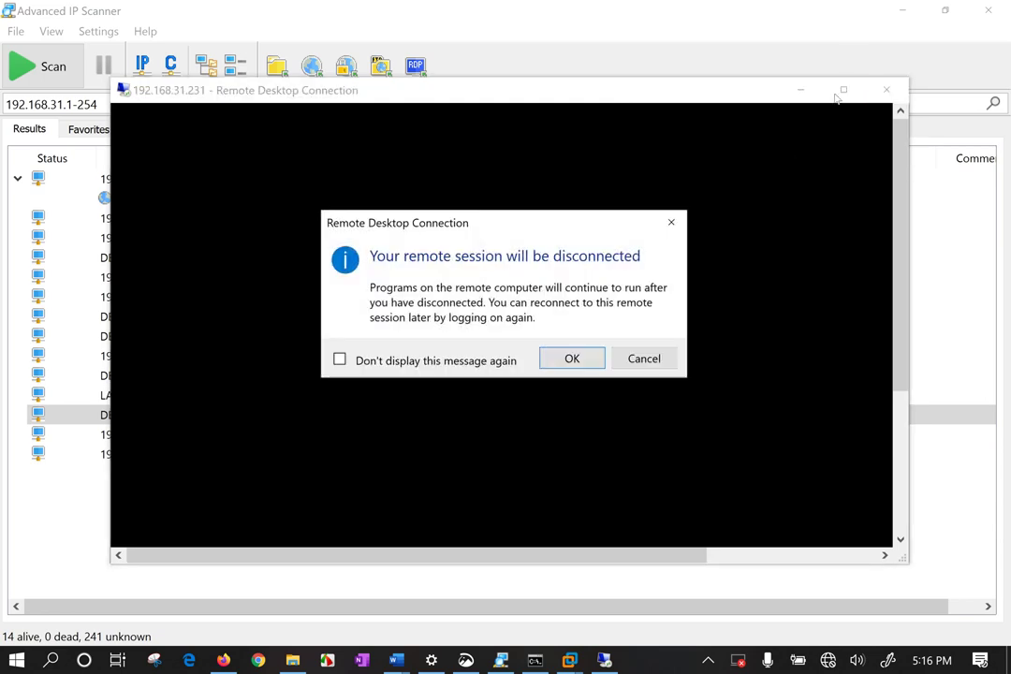
click(544, 356)
Hide the IP scanner and open Remote Desktop Connection from the host's Start search.
click(903, 12)
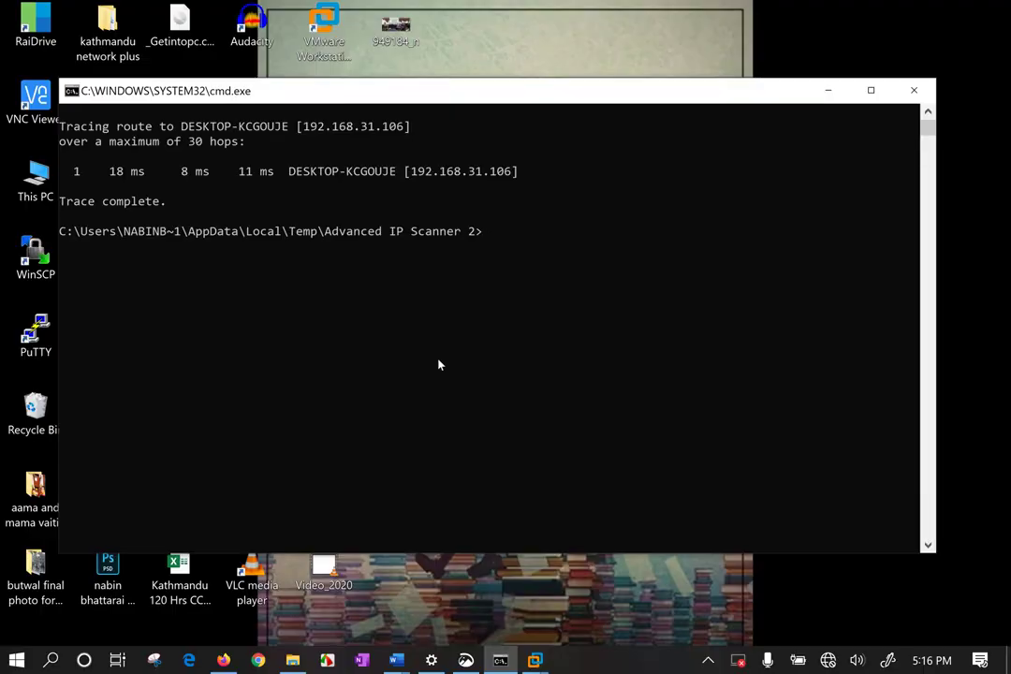
click(389, 614)
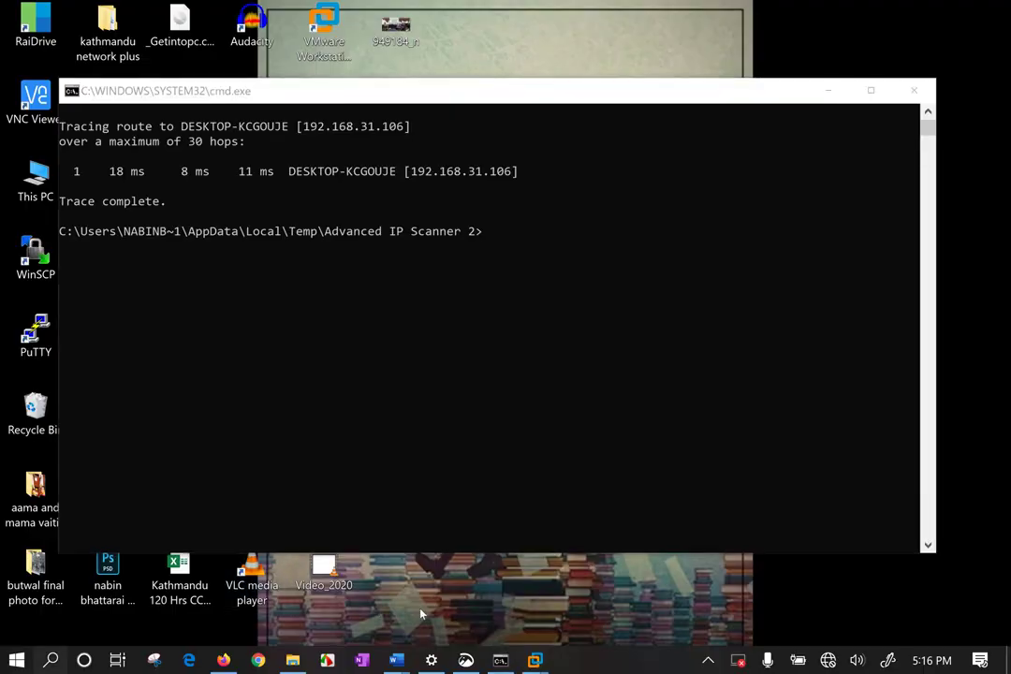
key(super)
text(remote)
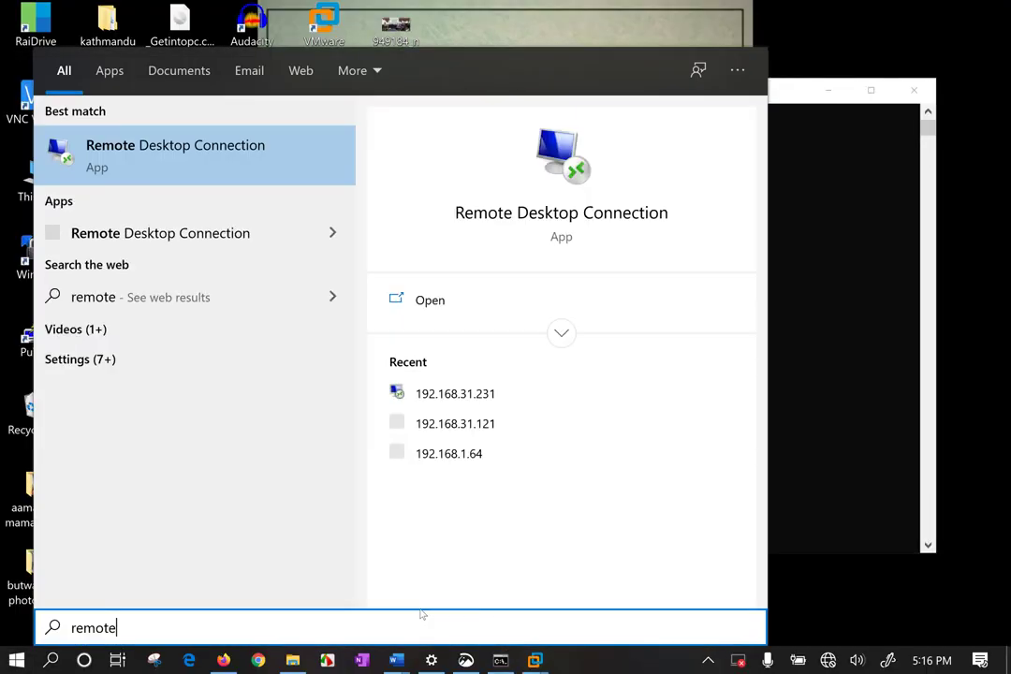
click(204, 150)
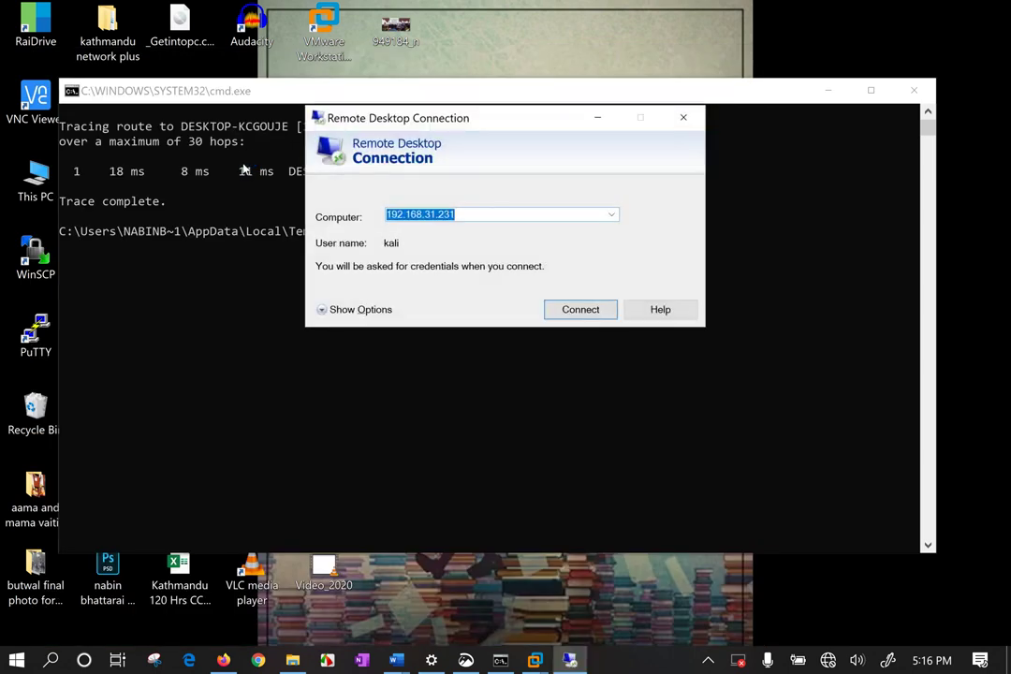
Connect to 192.168.31.231, then bring the Windows 10 VM window to the front.
click(499, 217)
click(579, 313)
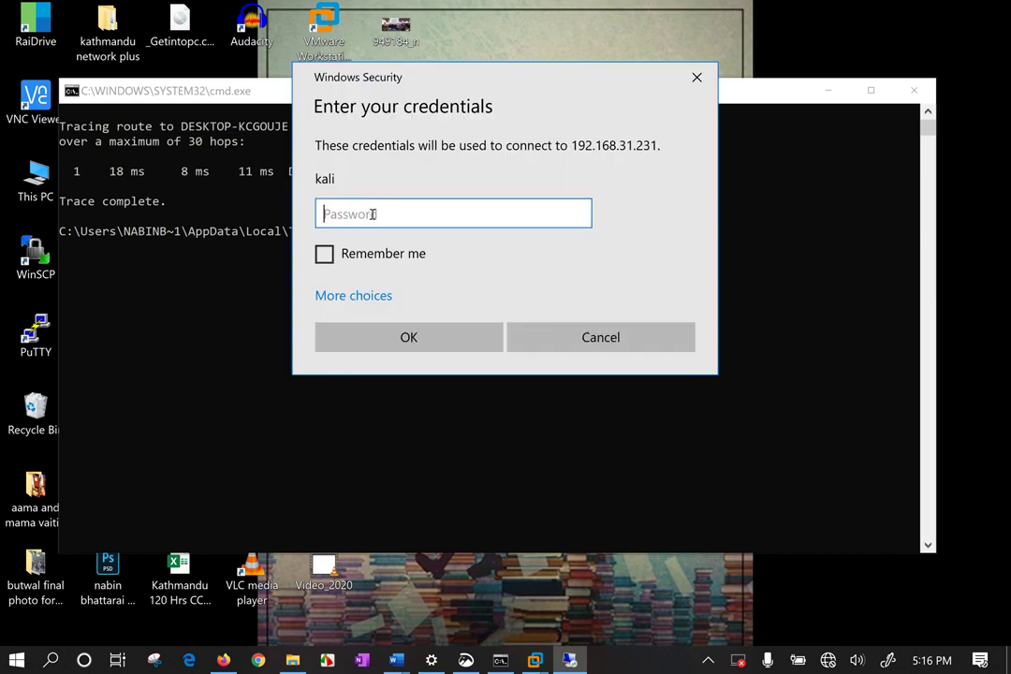
click(535, 660)
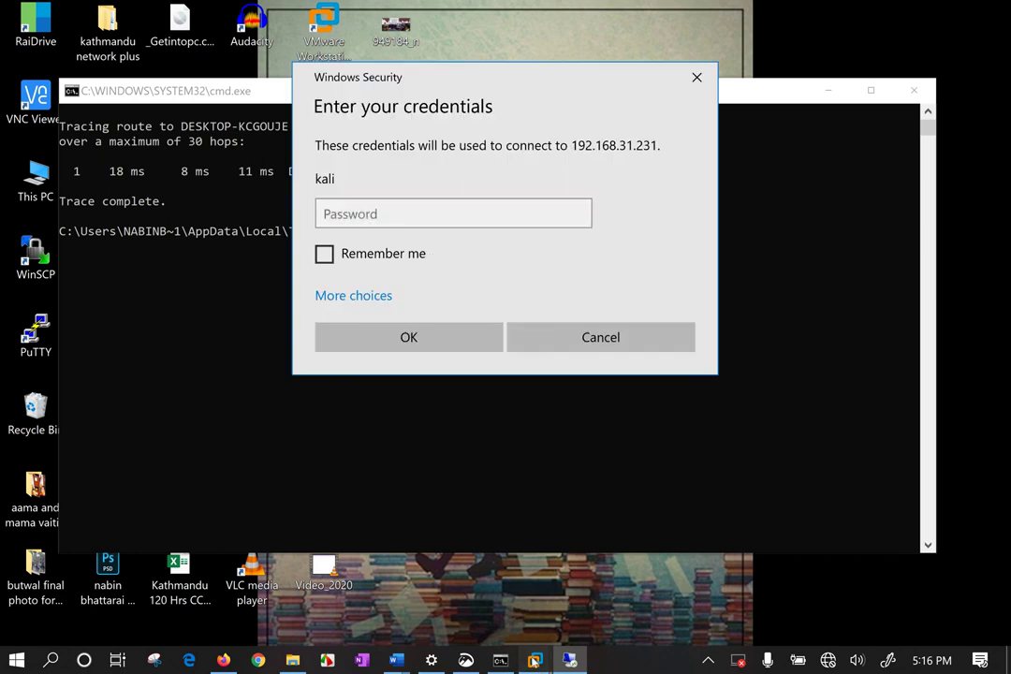
click(461, 538)
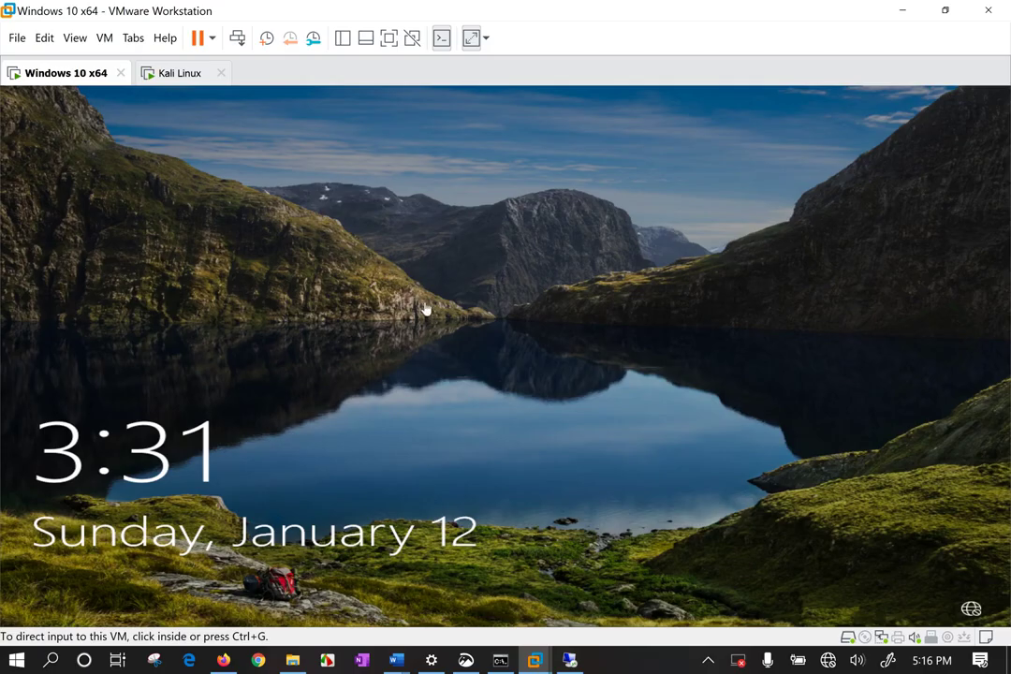
Unlock the Windows 10 VM with the account password and capture input on its desktop.
click(513, 275)
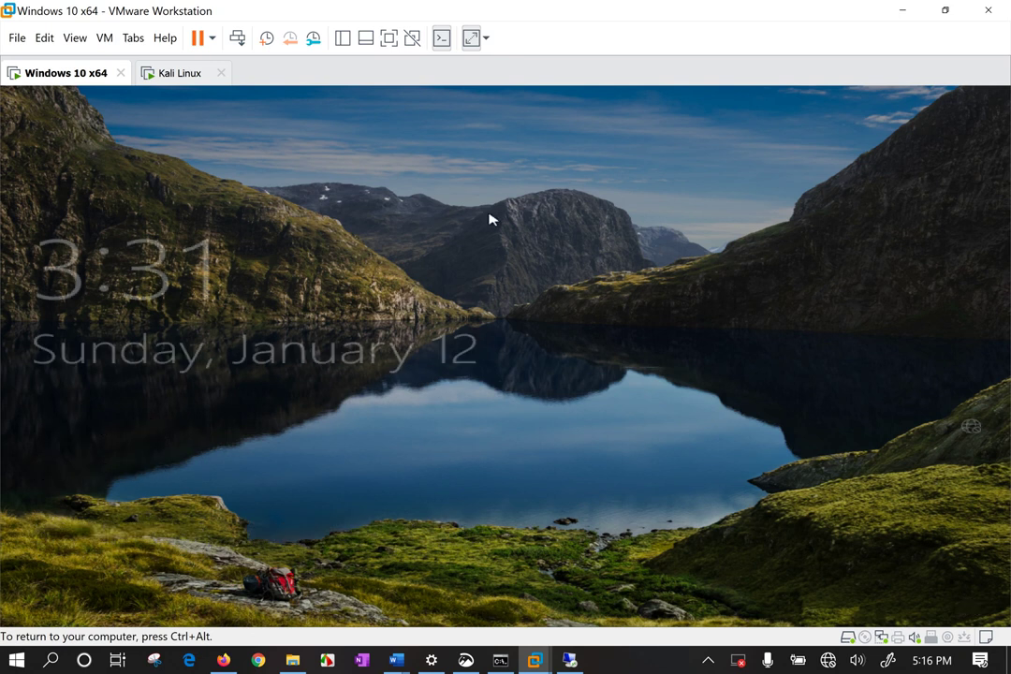
click(604, 91)
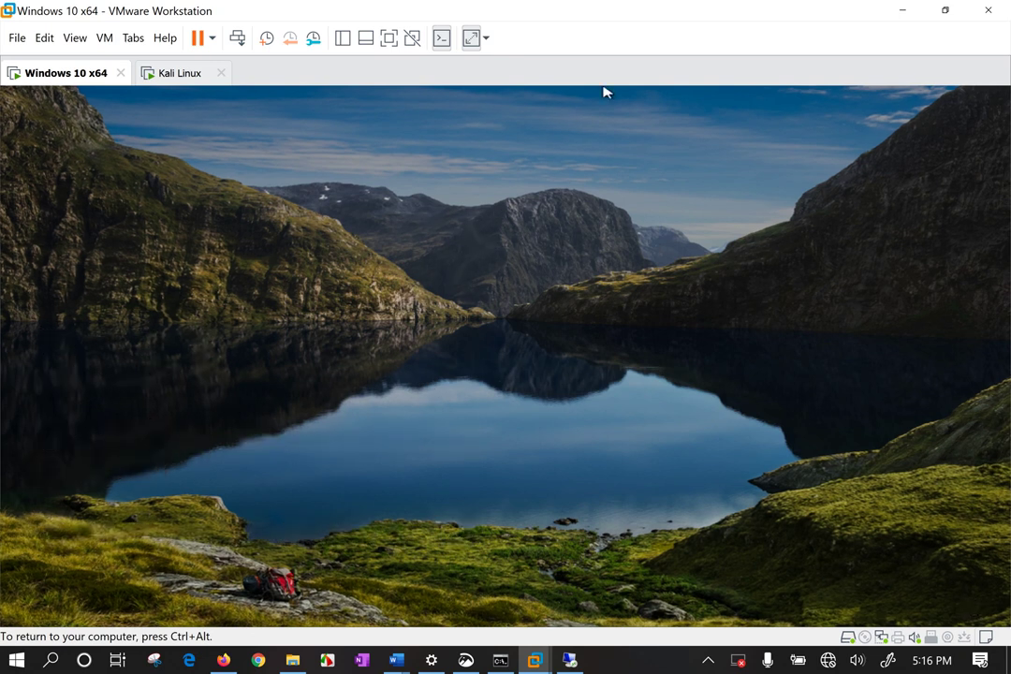
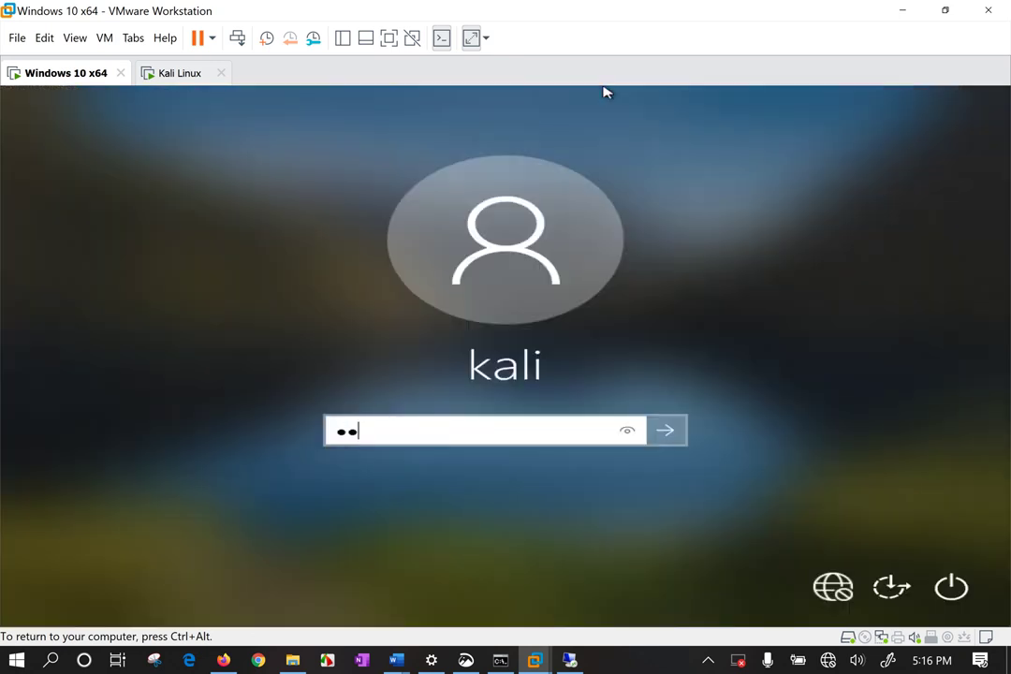
key(Return)
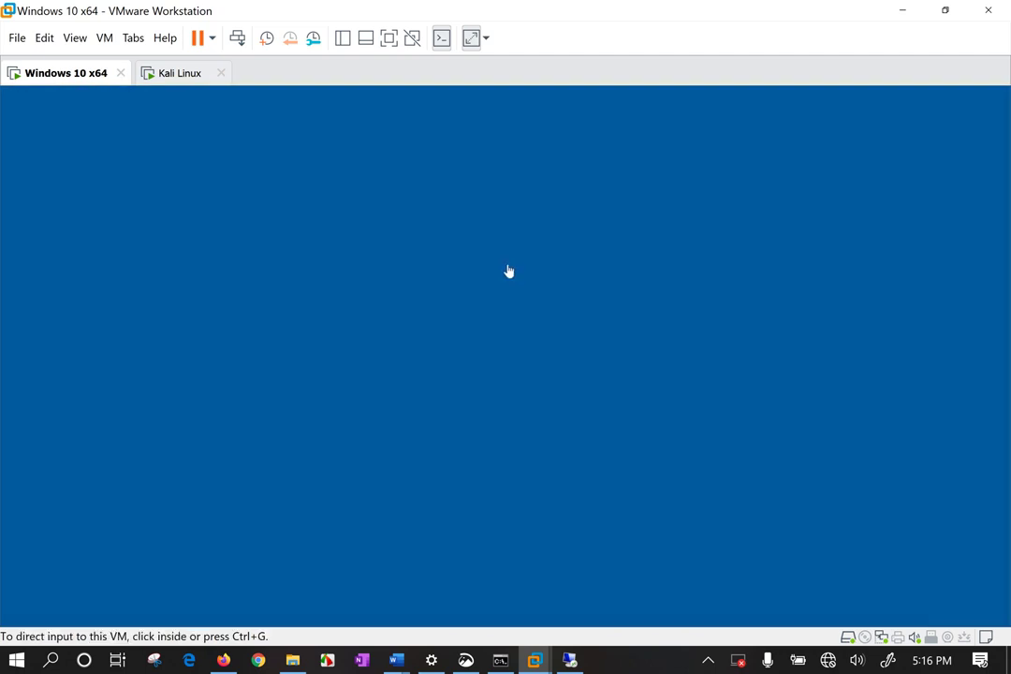
click(509, 270)
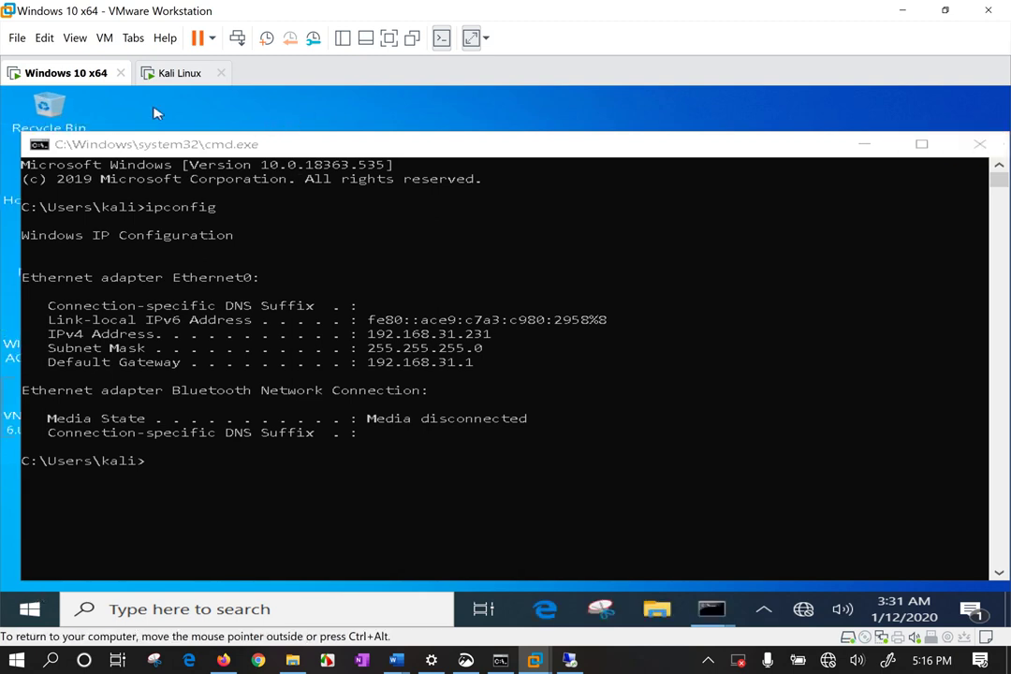
Open File Explorer in the VM and select This PC.
key(super+e)
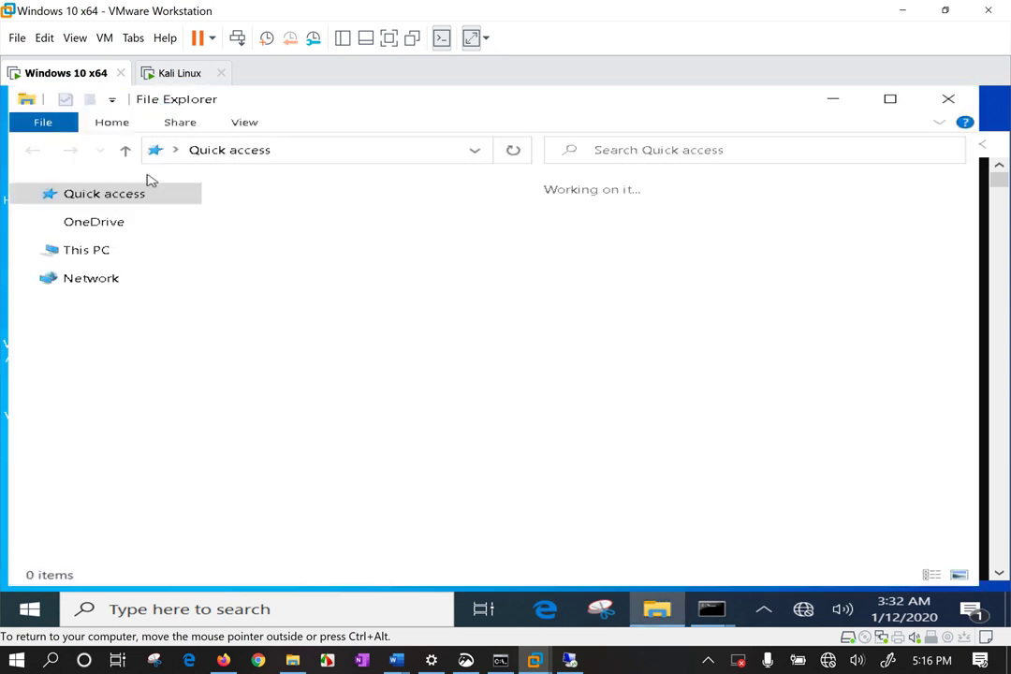
click(88, 398)
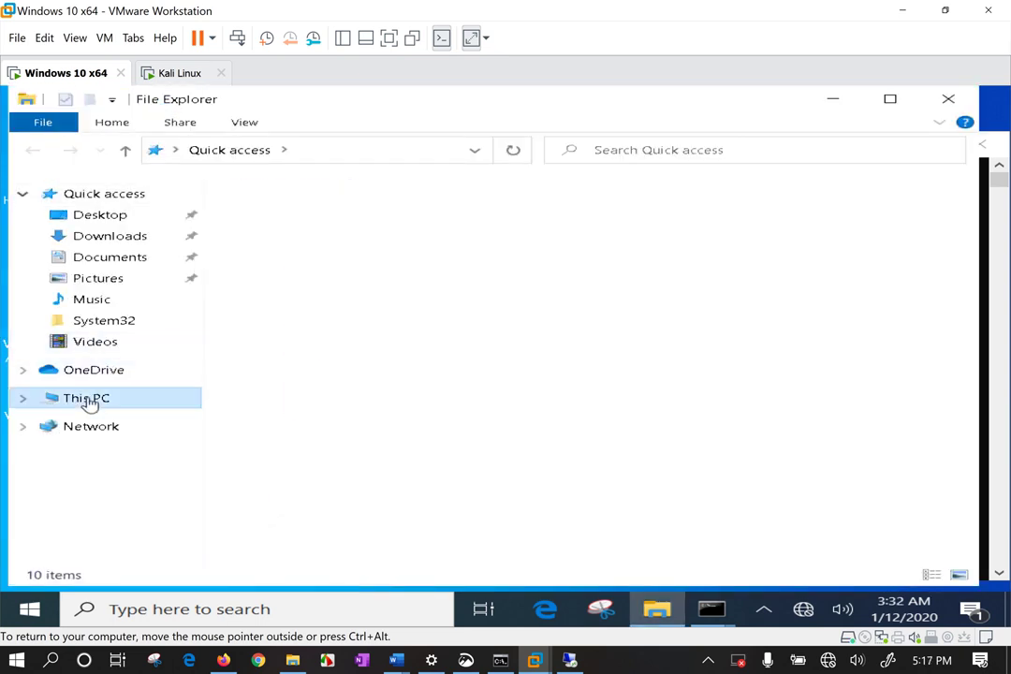
right_click(90, 401)
click(147, 401)
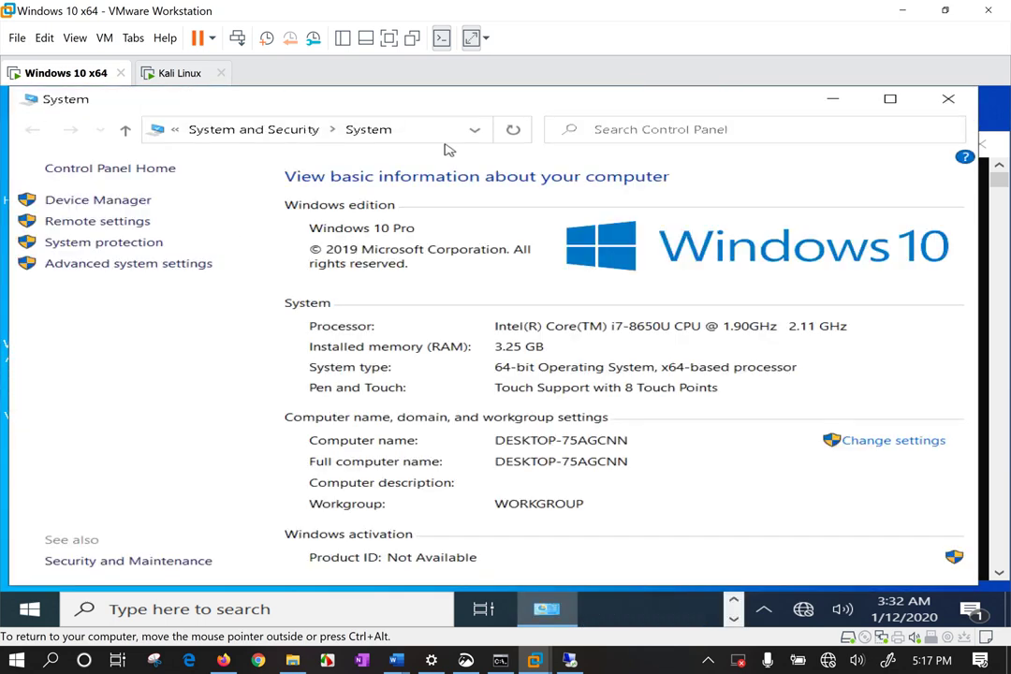
Enable 'Allow remote connections to this computer', dismiss the sleep warning, and apply.
click(125, 223)
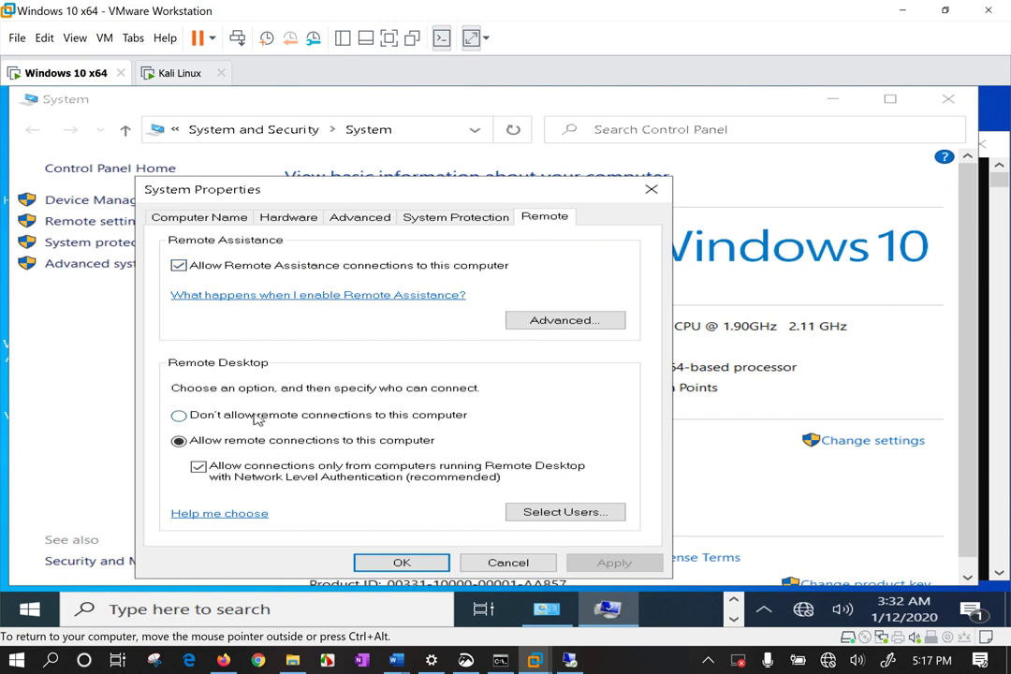
click(215, 440)
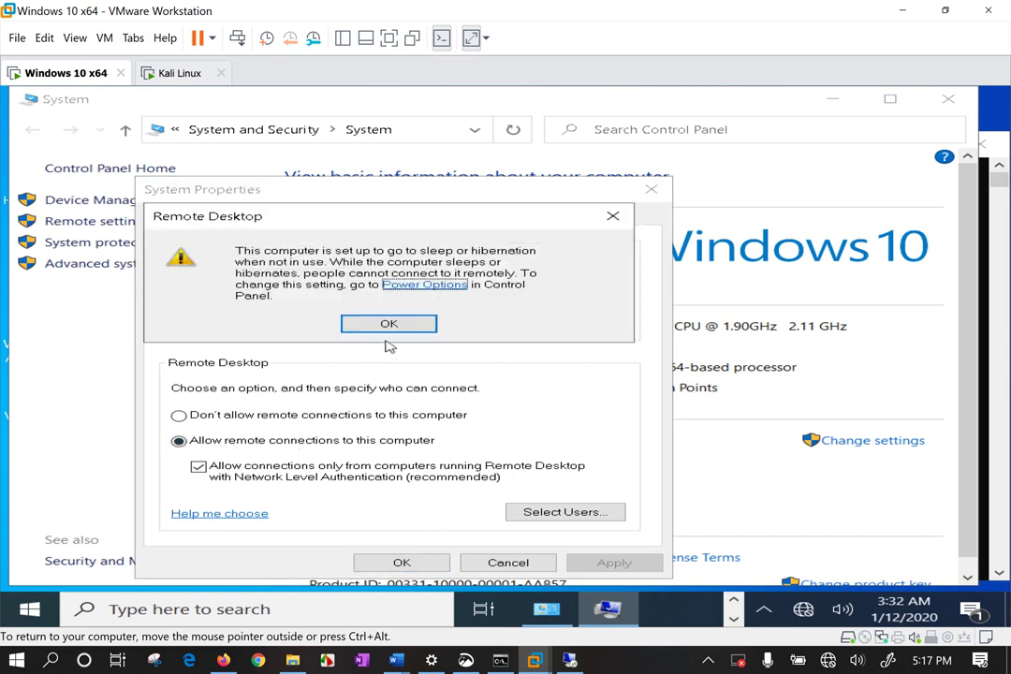
click(392, 323)
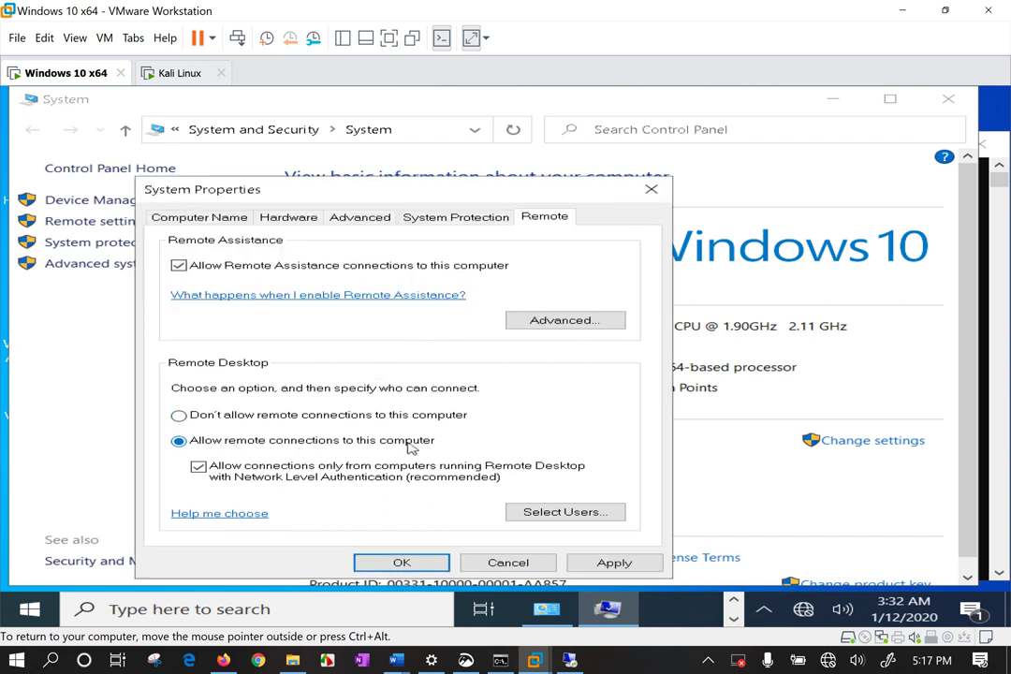
click(615, 563)
Close System Properties, enter the password for 192.168.31.231, and permanently trust its certificate.
click(402, 562)
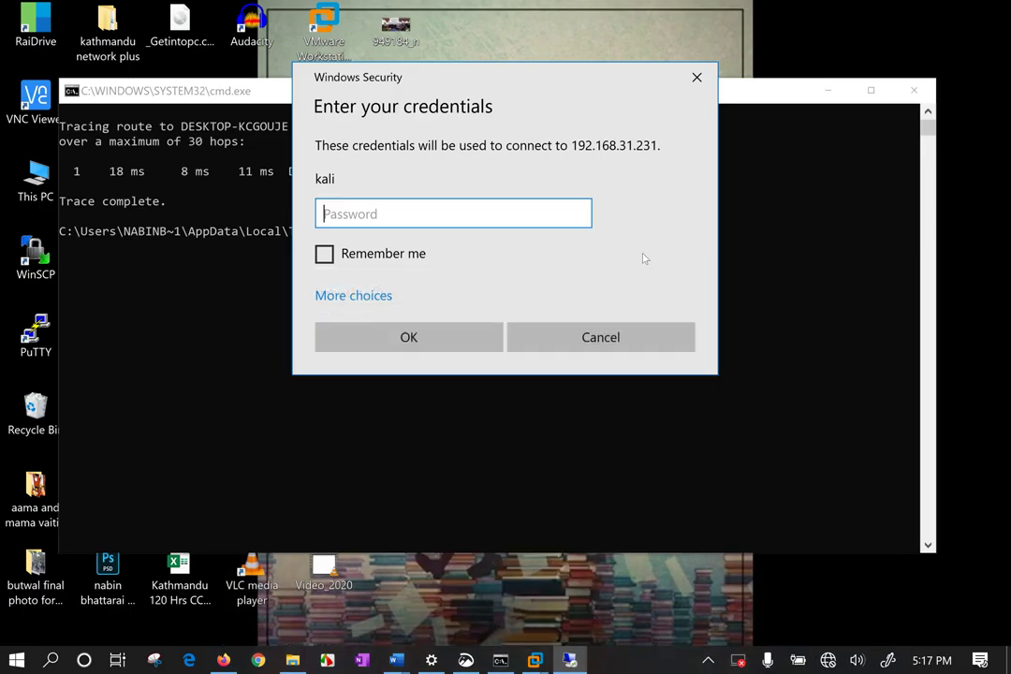
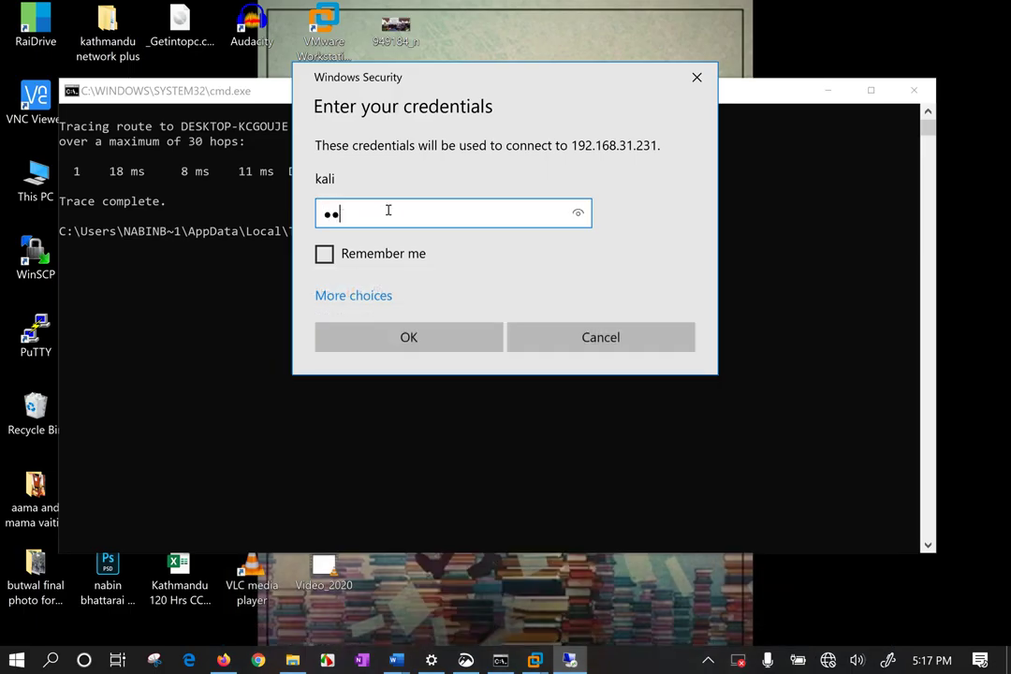
key(Return)
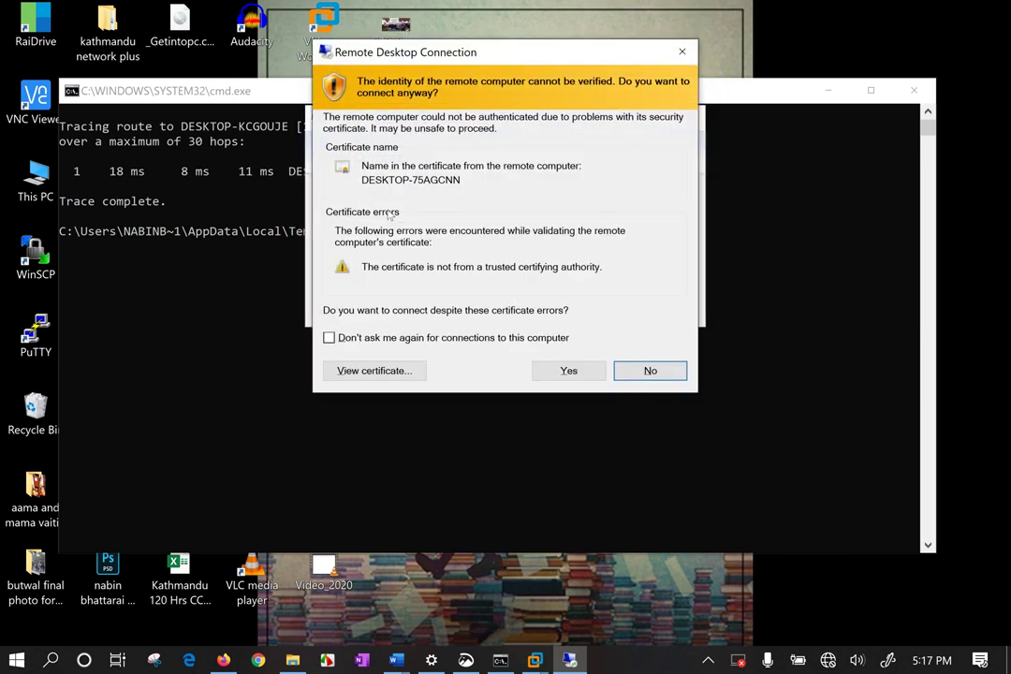
click(329, 337)
click(573, 373)
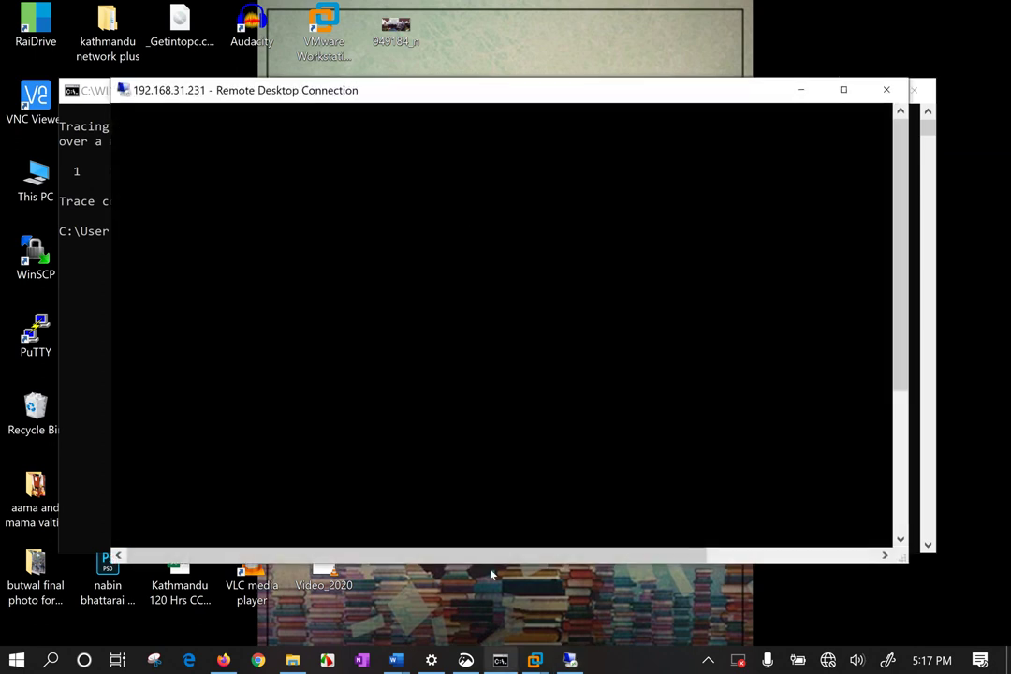
Check the Windows 10 x64 VM's lock screen, release input to the host, and minimize VMware.
mouse_move(536, 663)
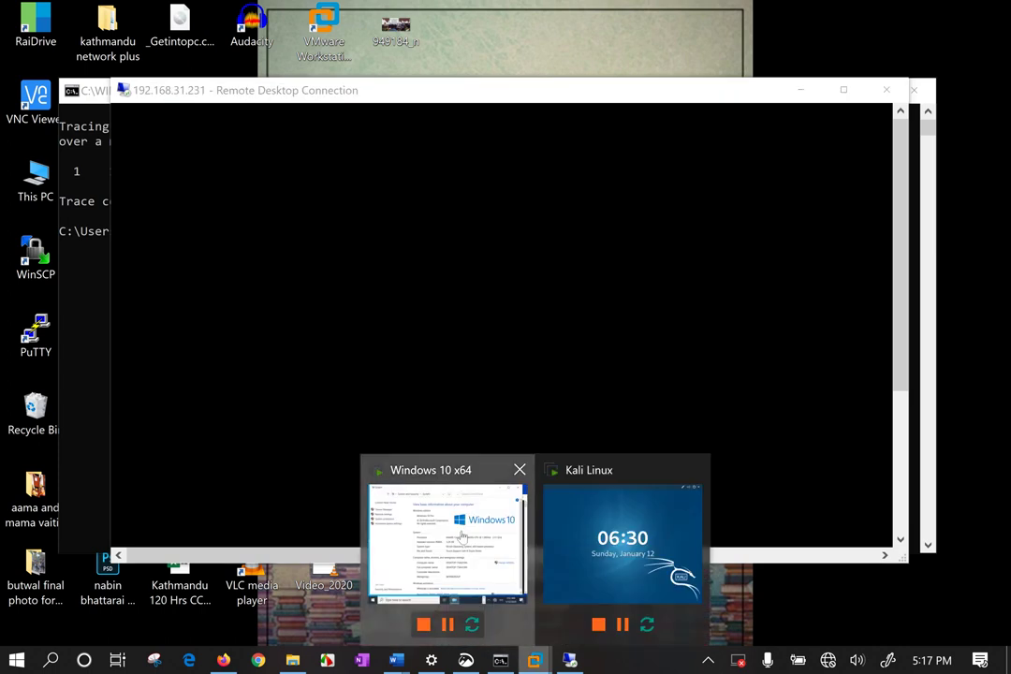
click(460, 524)
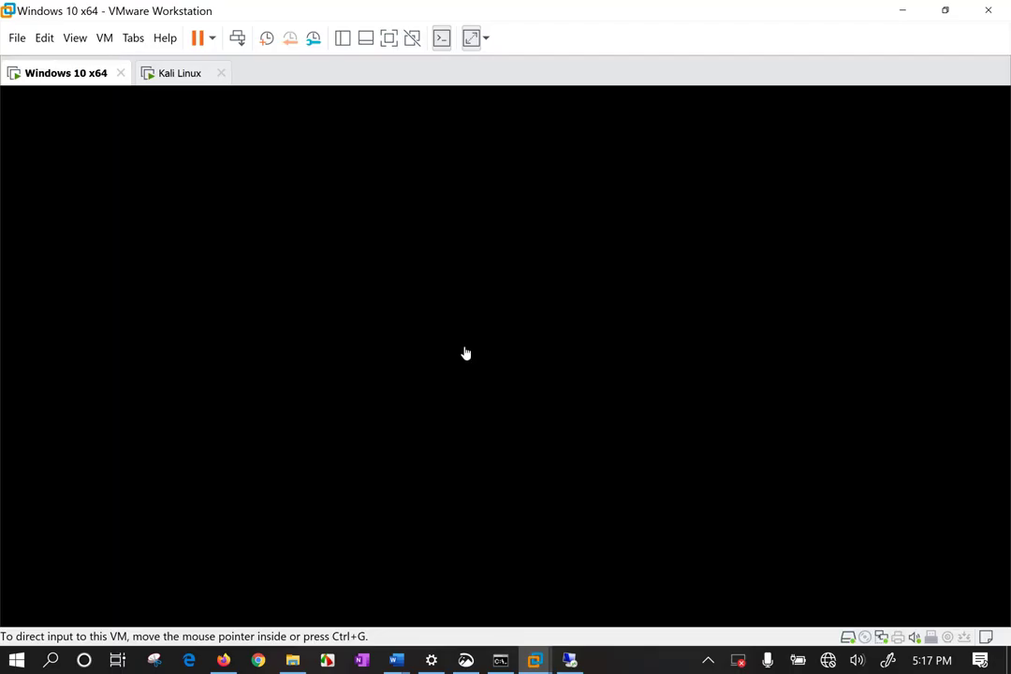
click(465, 352)
key(ctrl+alt)
click(197, 330)
key(ctrl+alt)
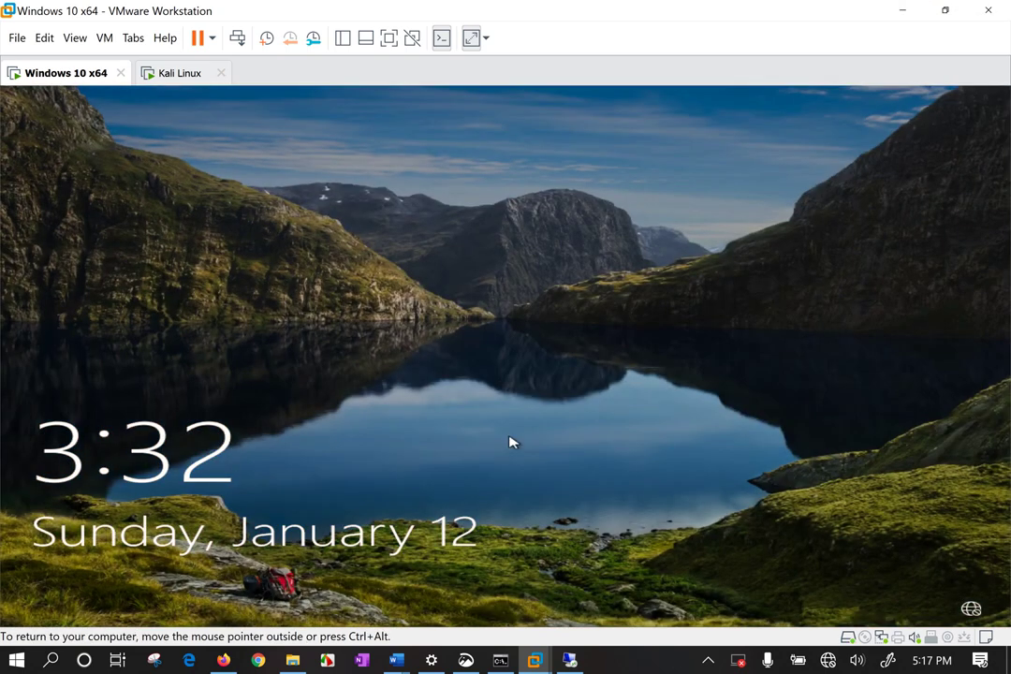
click(905, 9)
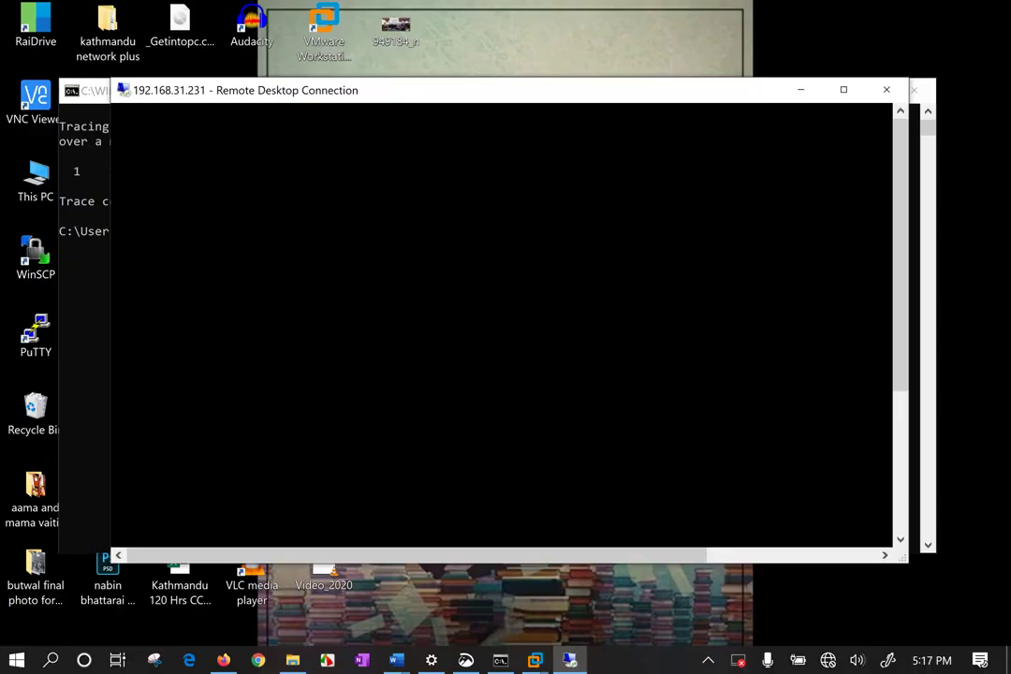
Disconnect and close the Remote Desktop session window, then close the command prompt.
drag(342, 101, 302, 117)
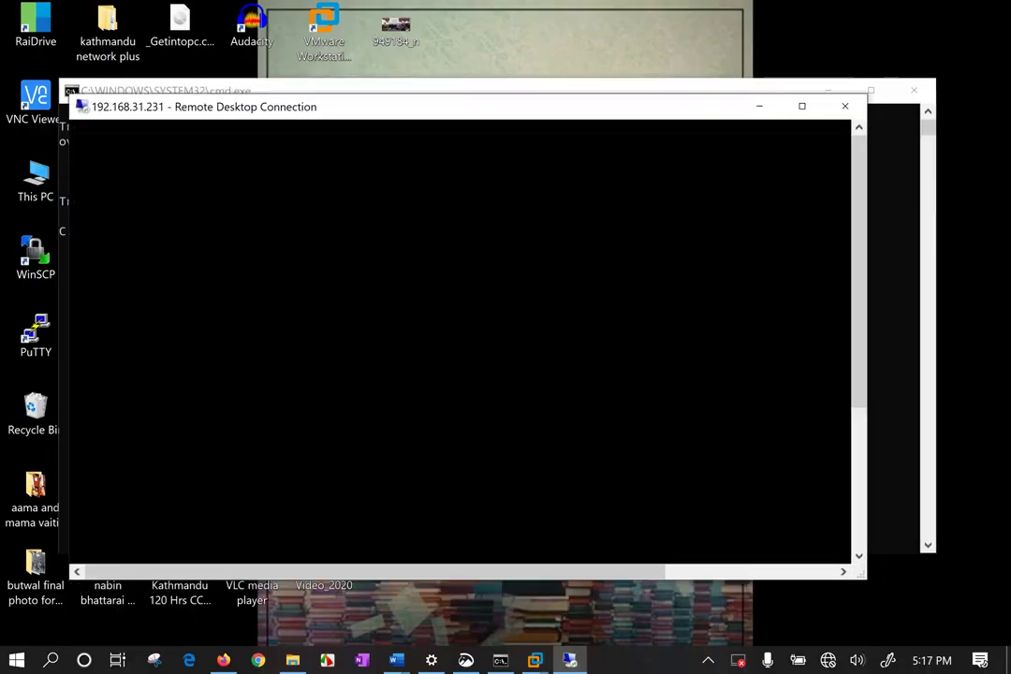
click(846, 107)
click(530, 374)
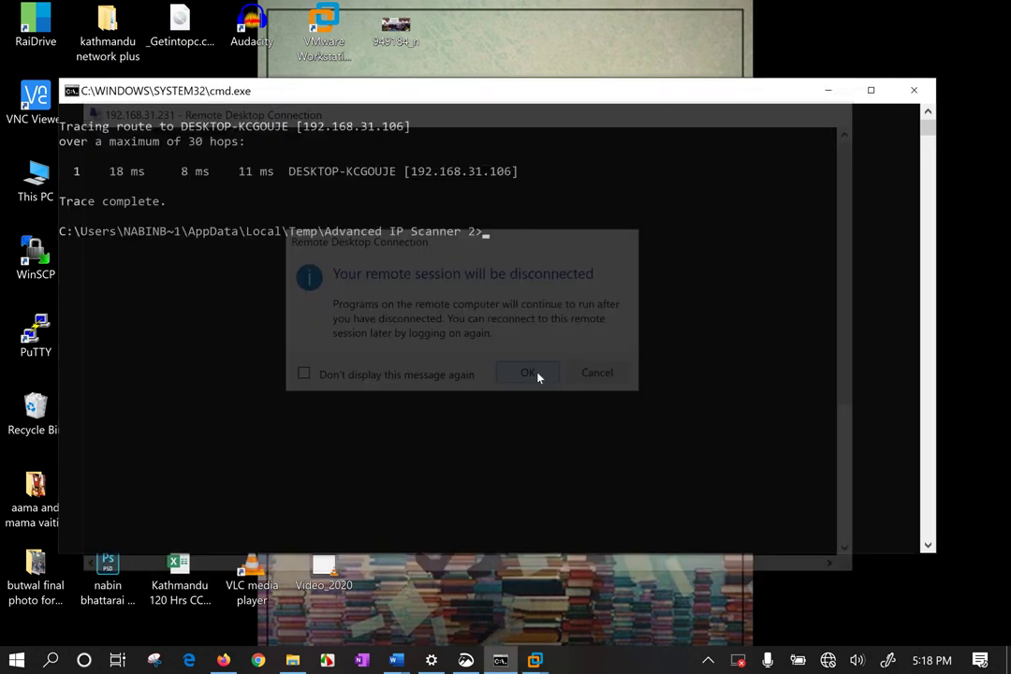
click(914, 90)
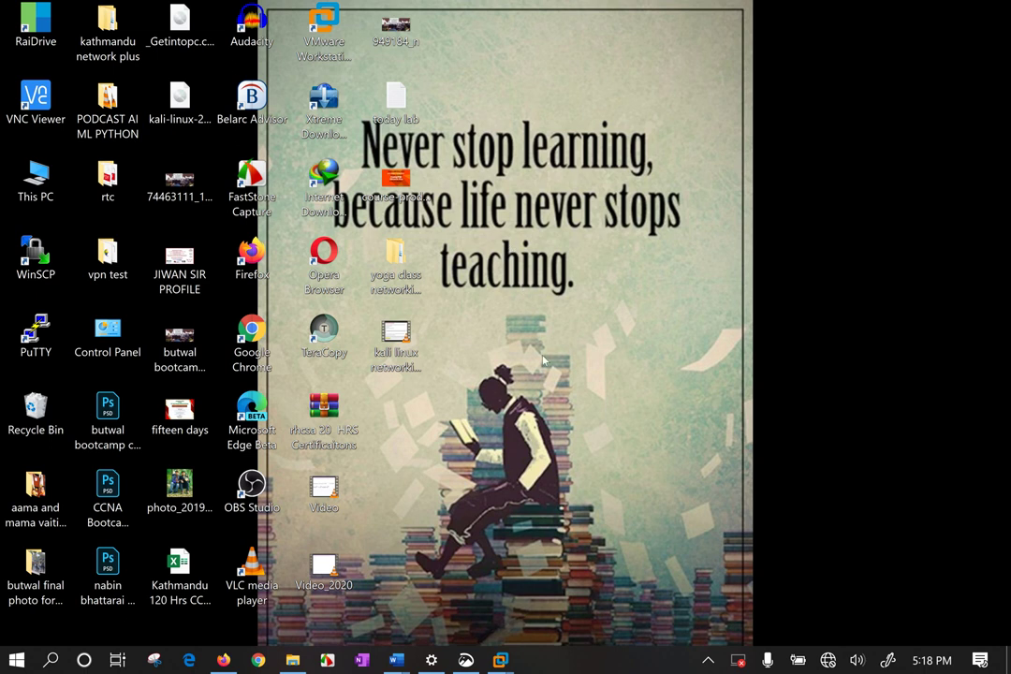
Open the host's System page and its Remote settings, checking them twice.
right_click(24, 171)
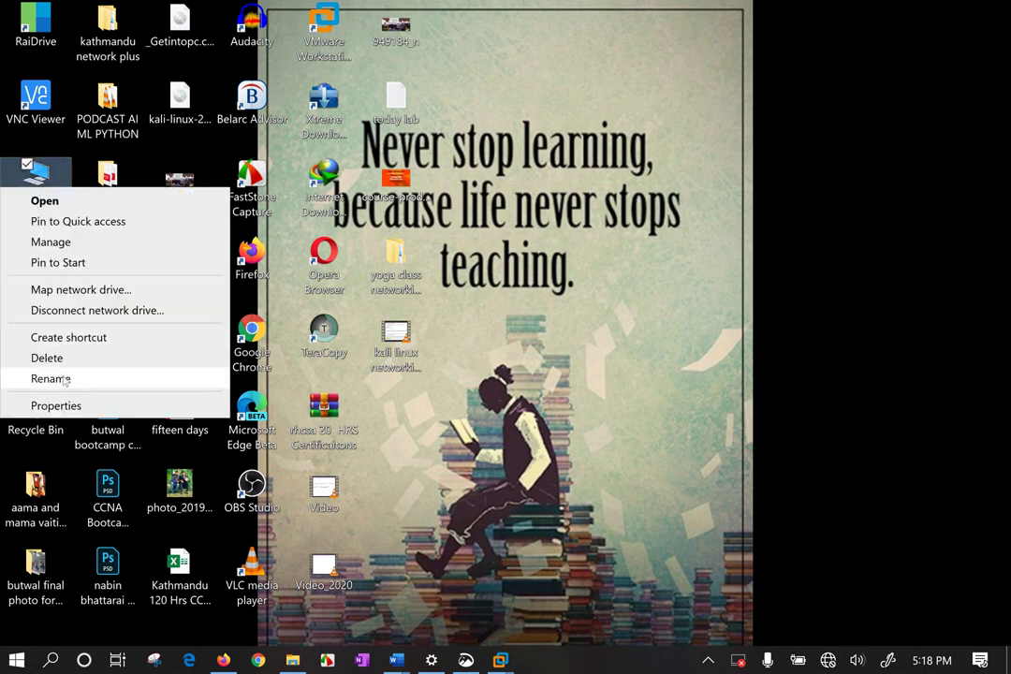
key(Escape)
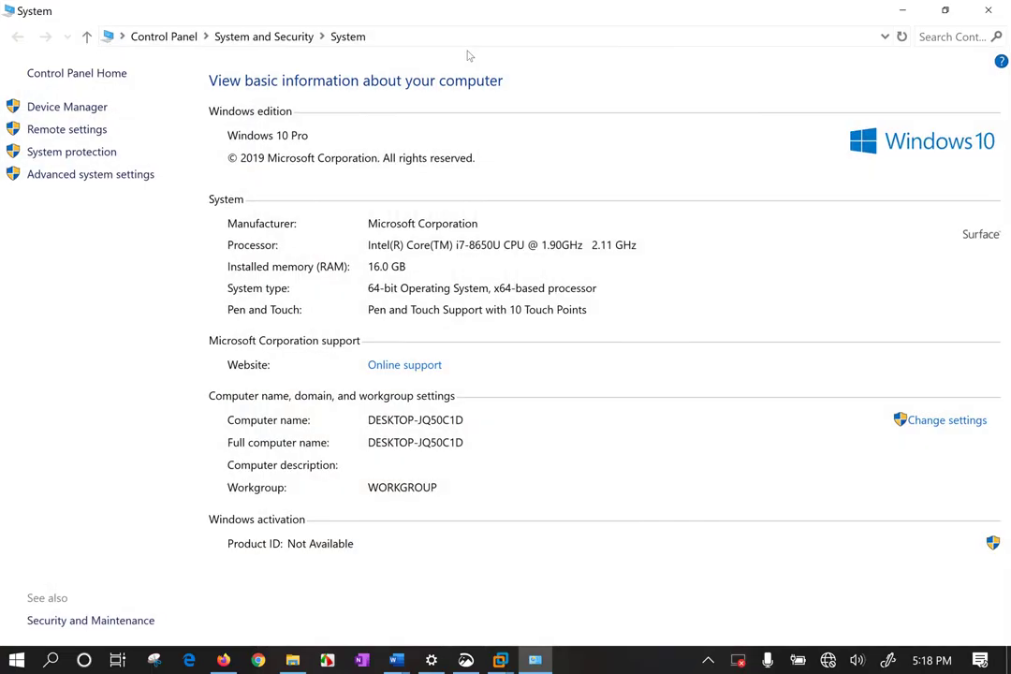
click(98, 129)
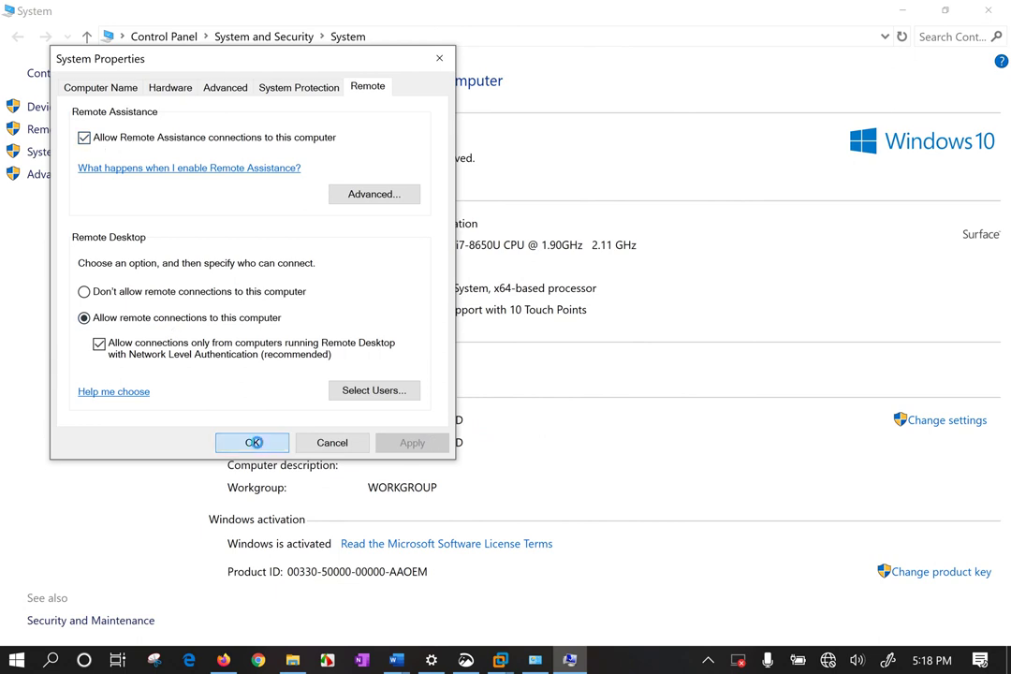
click(252, 443)
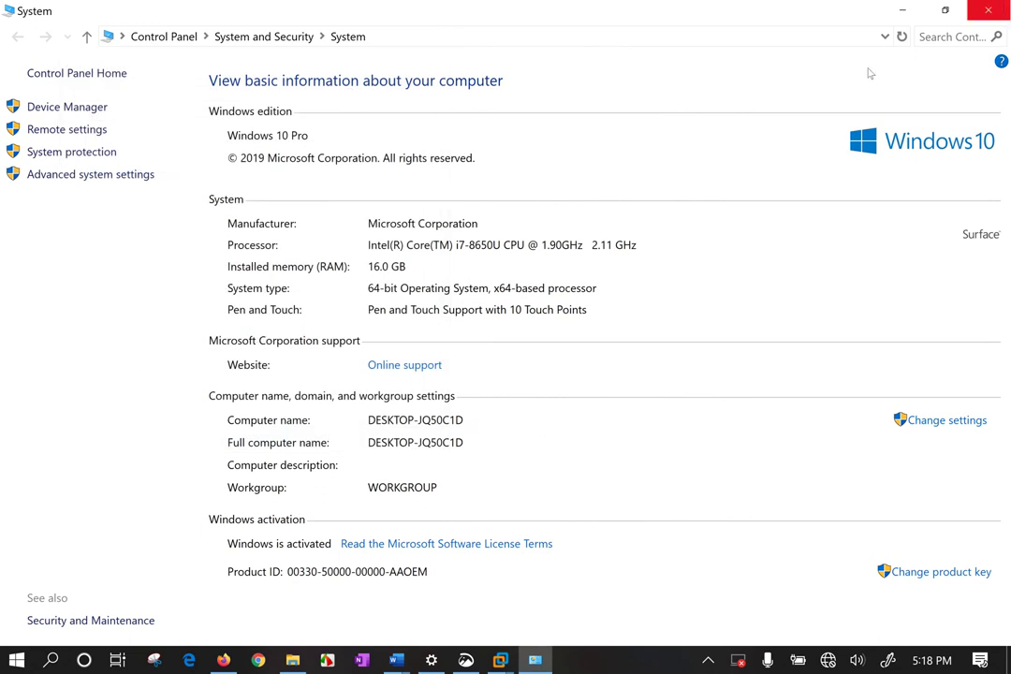
click(66, 131)
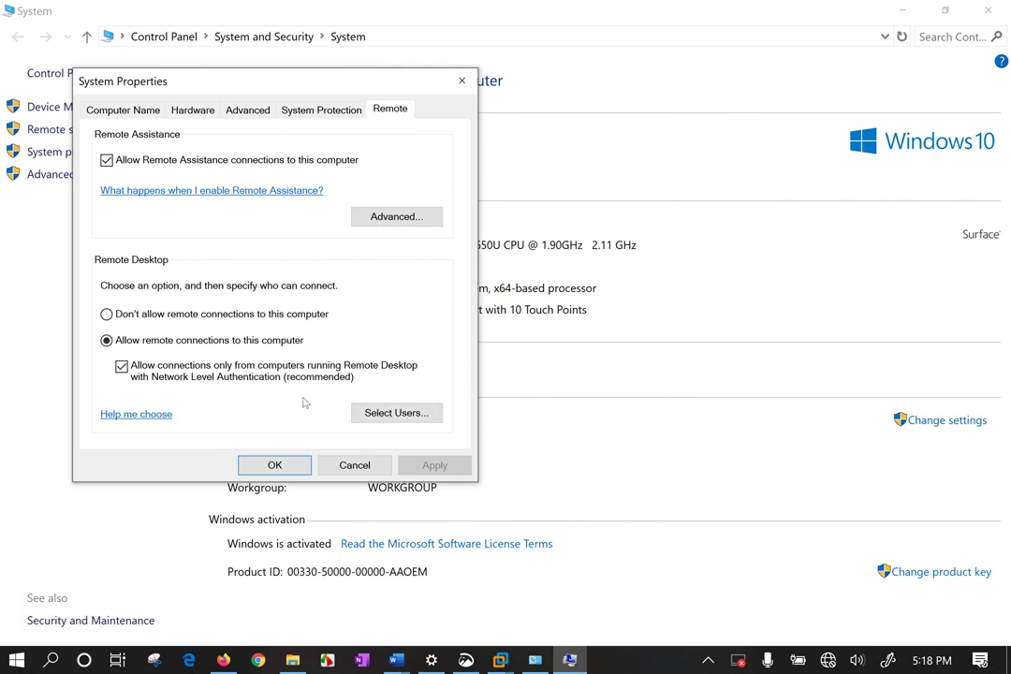
In Remote Desktop Users, start adding a user and list all local accounts via Advanced search.
click(370, 413)
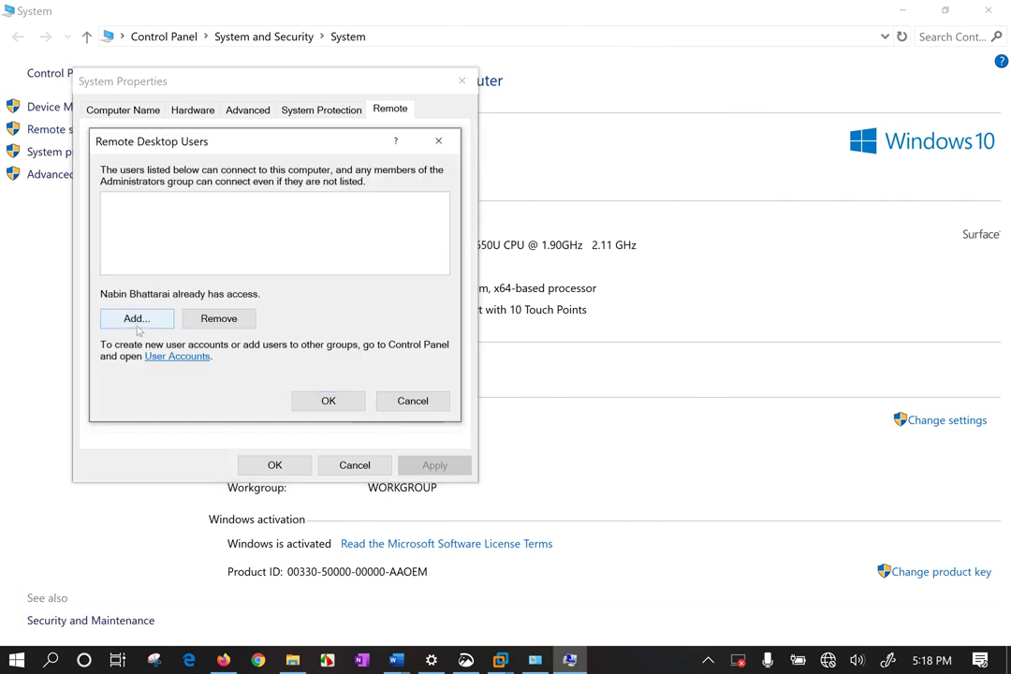
click(136, 319)
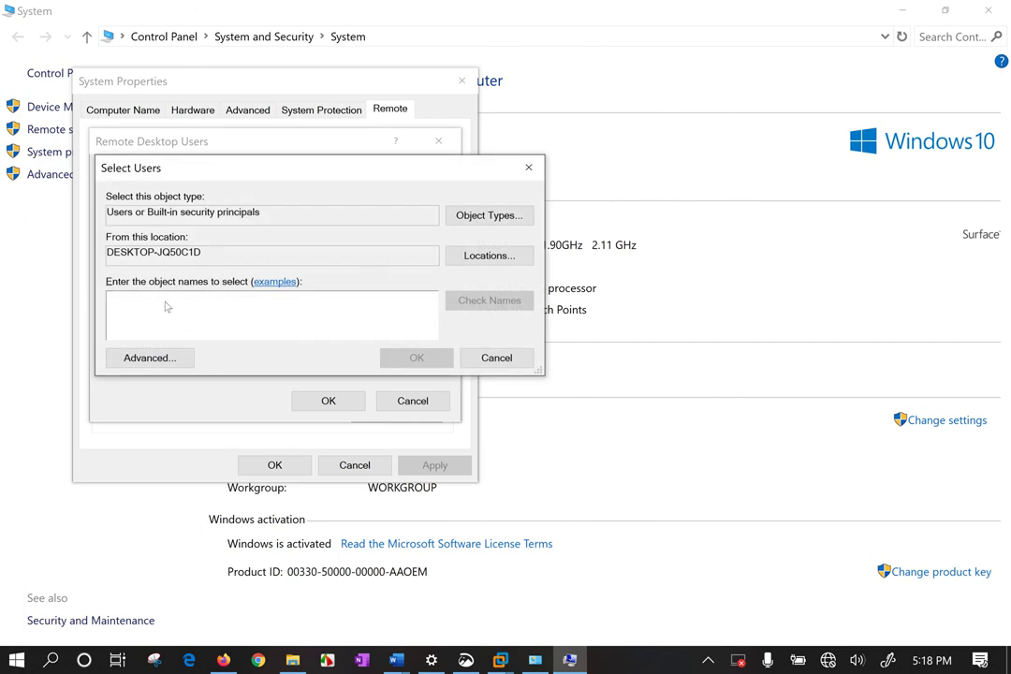
click(148, 358)
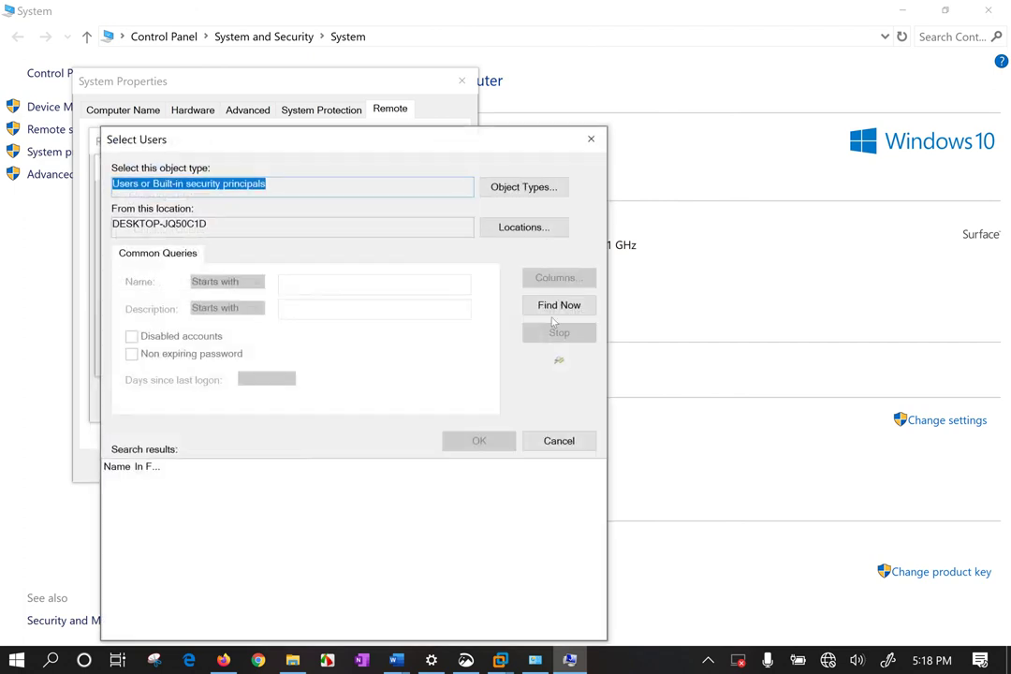
click(558, 305)
drag(166, 465, 428, 467)
scroll(225, 514, down, 10)
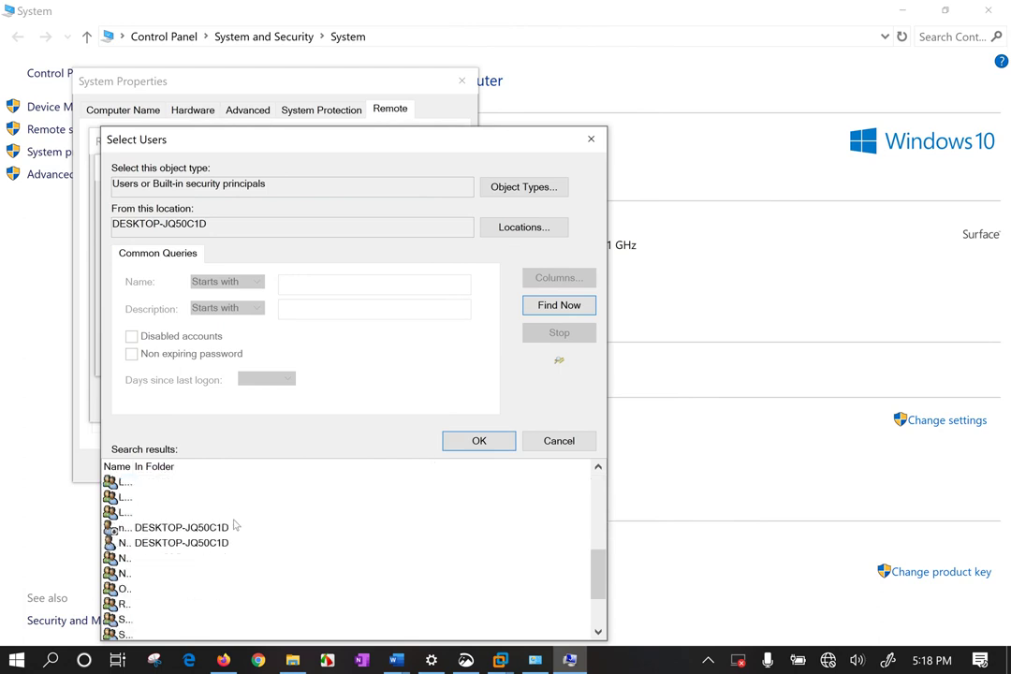
drag(132, 466, 334, 466)
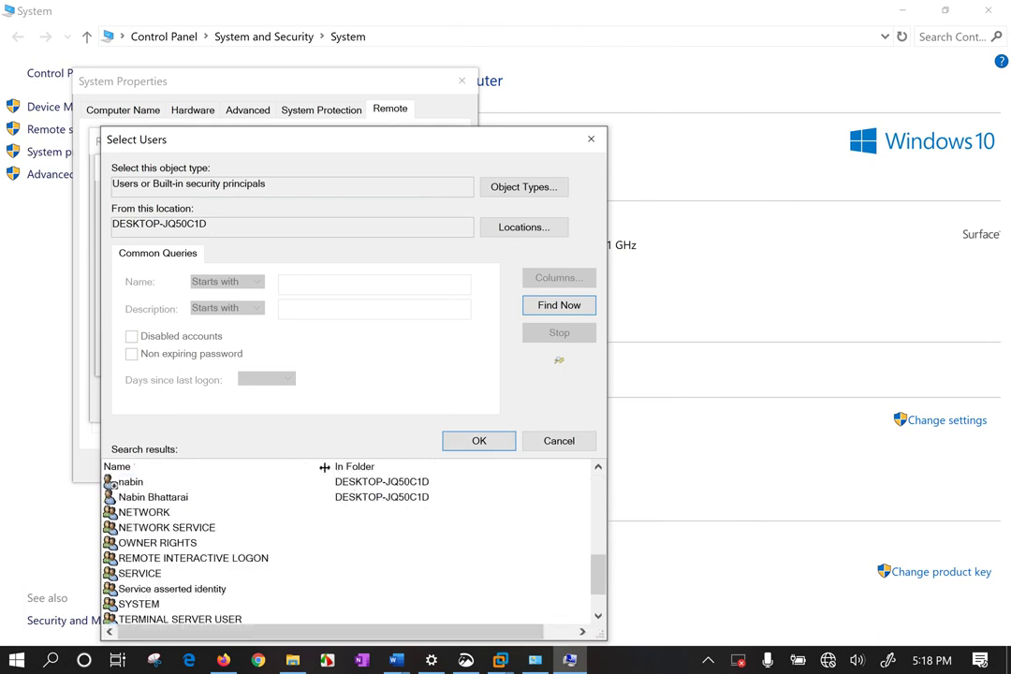
Add the host's own user account, confirm all dialogs, and close the System window.
double_click(178, 498)
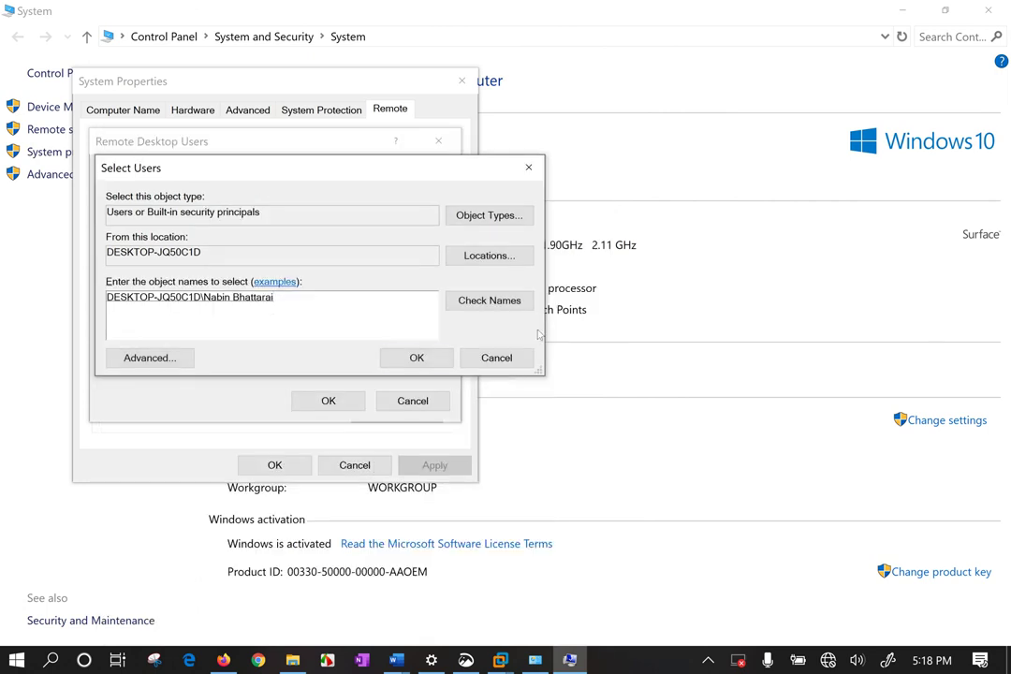
click(413, 357)
click(329, 401)
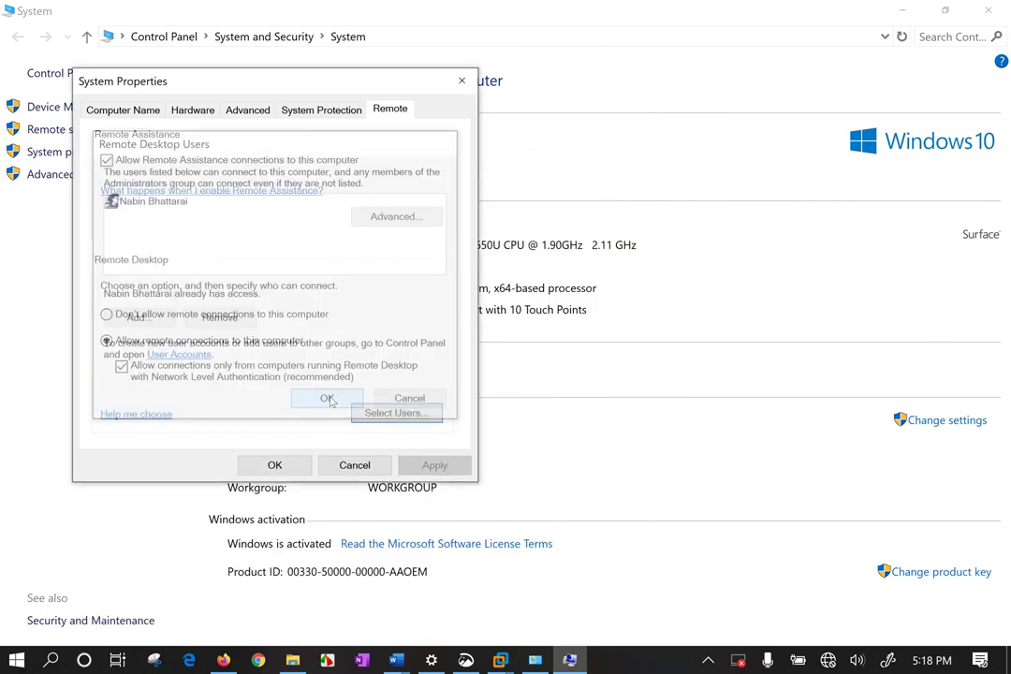
click(274, 465)
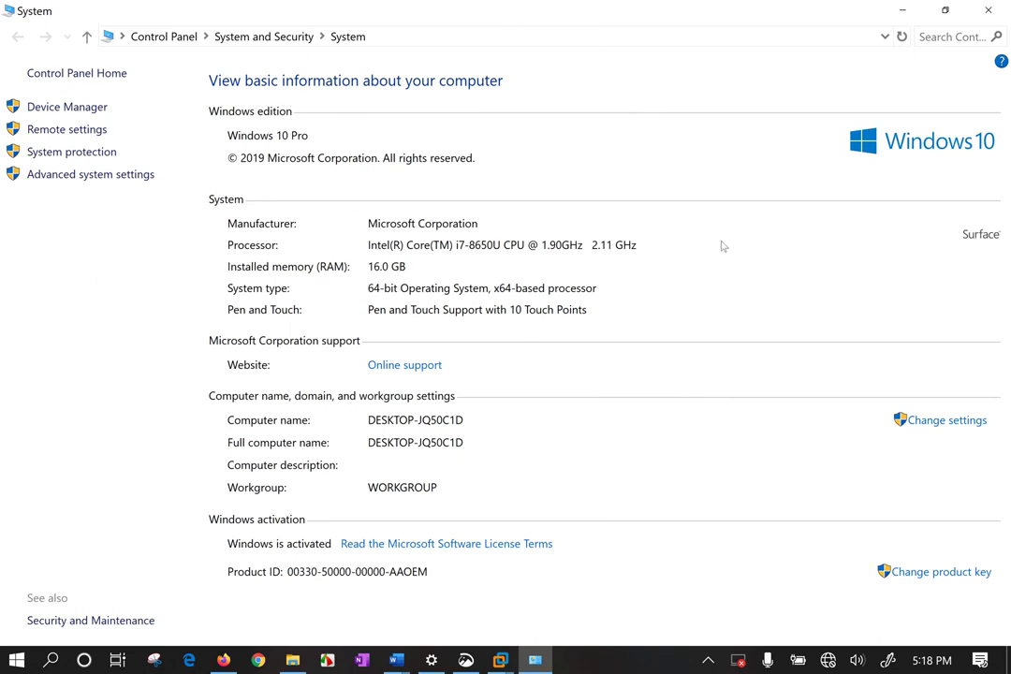
key(alt+F4)
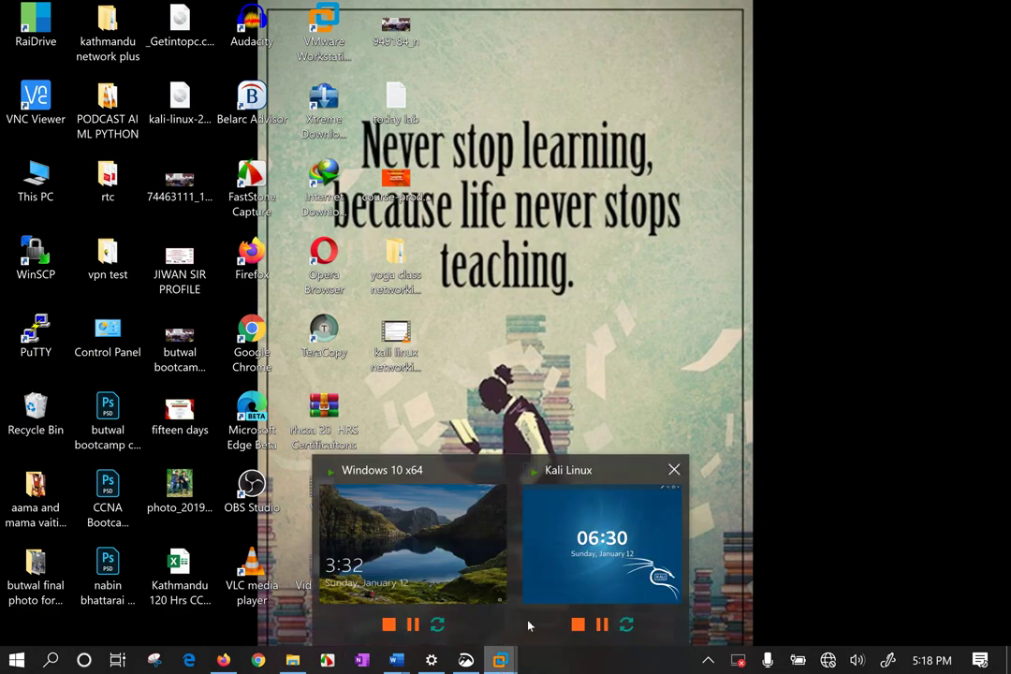
Switch back to the Windows 10 x64 VM and sign in with its account password.
key(alt+Tab)
click(429, 424)
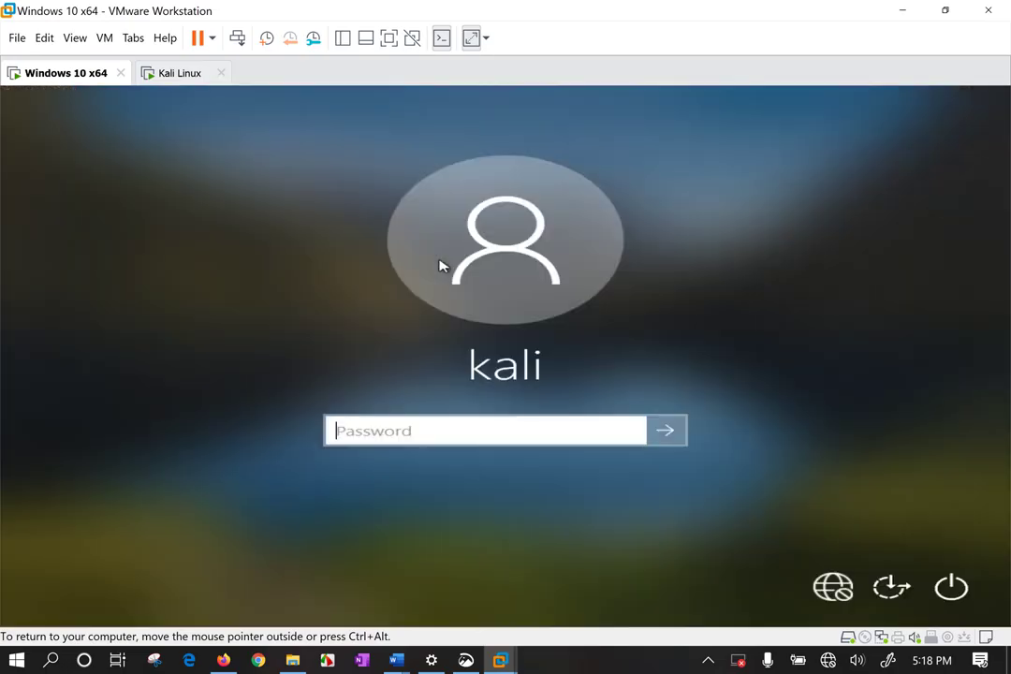
key(Return)
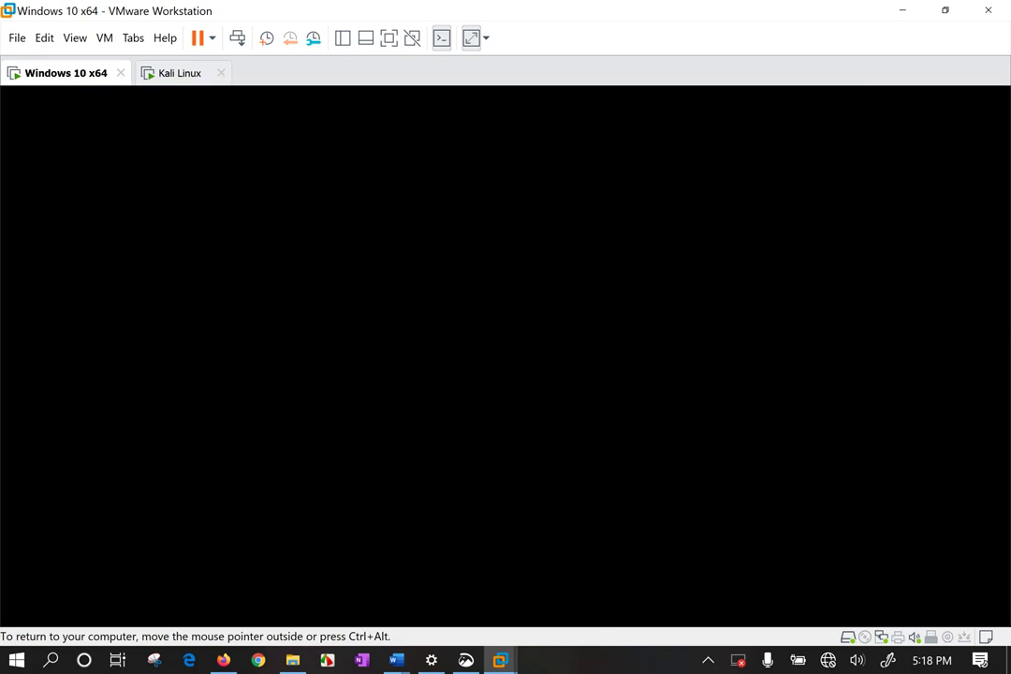